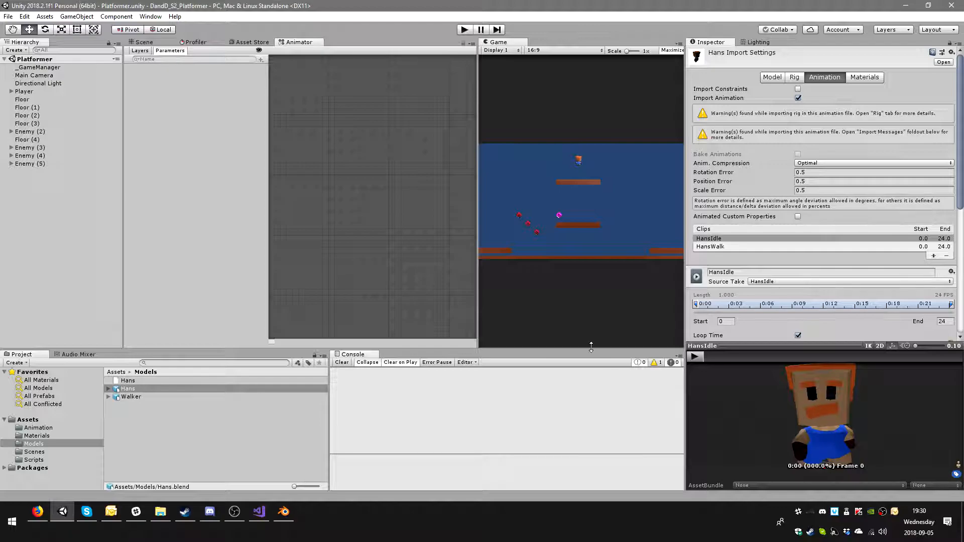
Step: Play-test the Platformer scene, walking the character back and forth on the upper platform, and end the test
{"action": "left_click", "coordinate": [465, 30]}
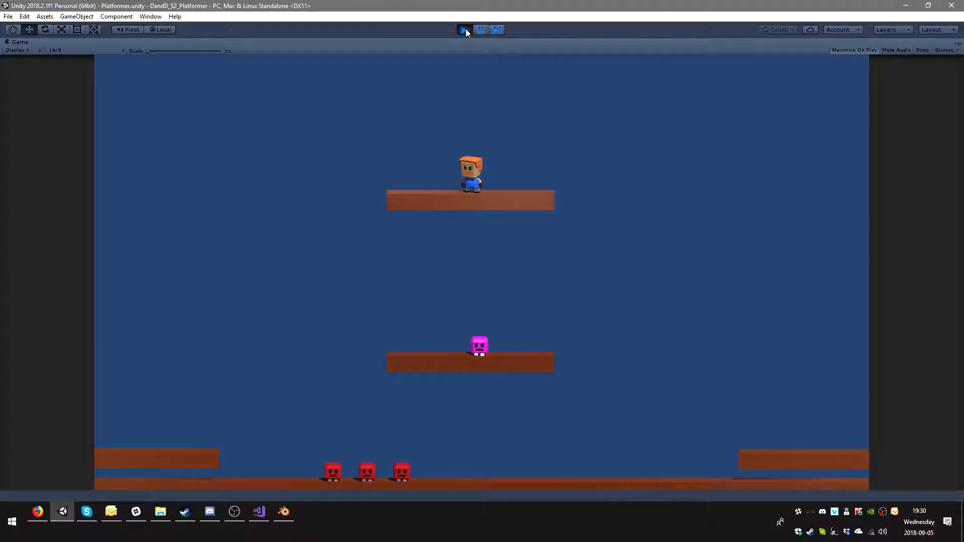
{"action": "key", "text": "d"}
{"action": "key", "text": "a"}
{"action": "key", "text": "d"}
{"action": "key", "text": "a"}
{"action": "key", "text": "d"}
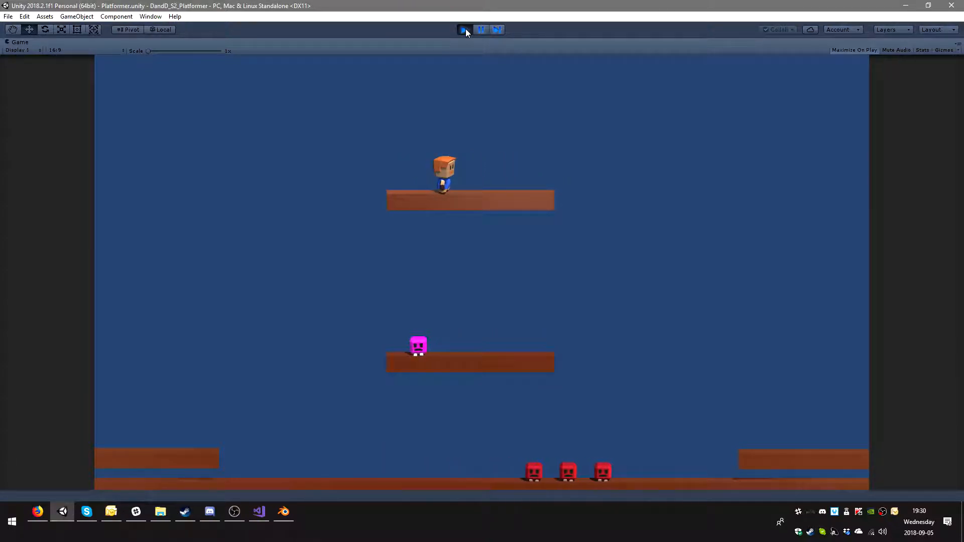
{"action": "key", "text": "d"}
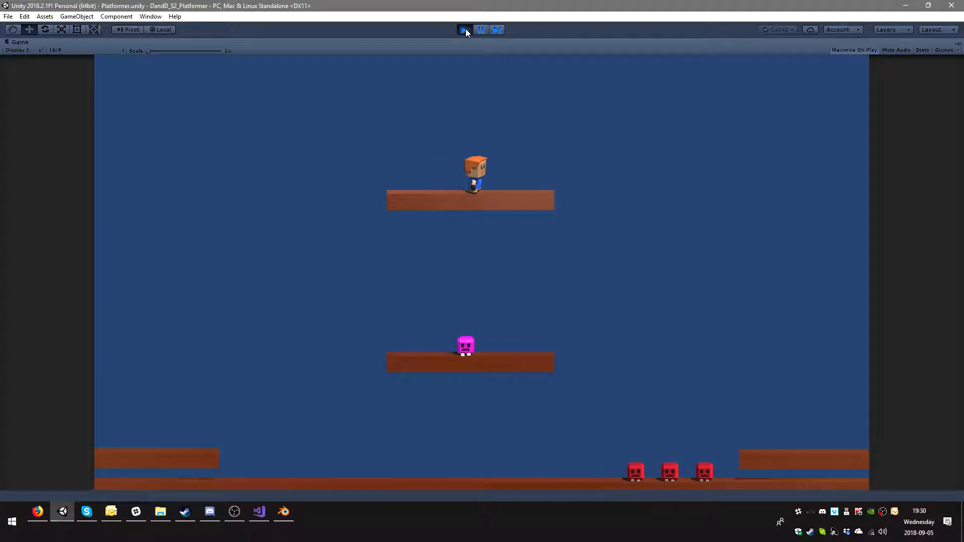
{"action": "key", "text": "a"}
{"action": "key", "text": "d"}
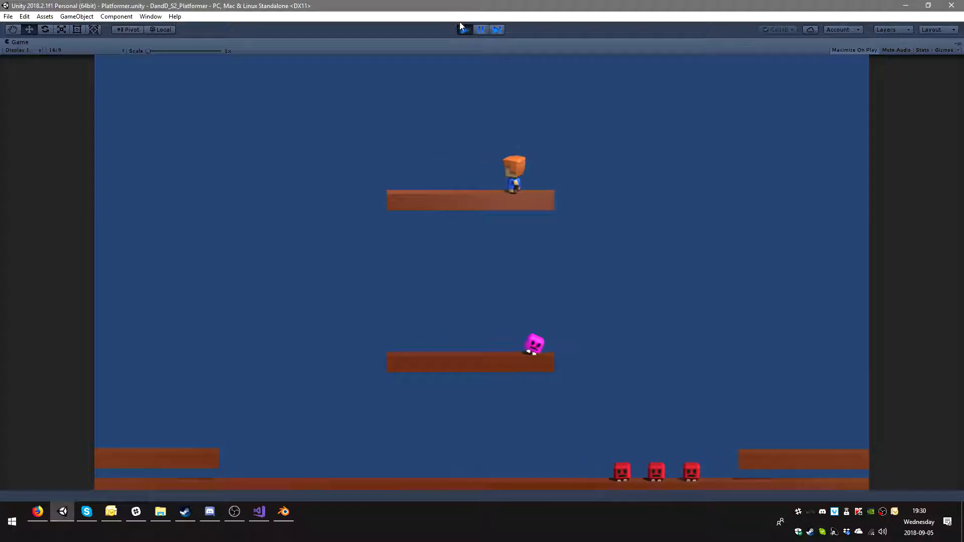
{"action": "left_click", "coordinate": [465, 29]}
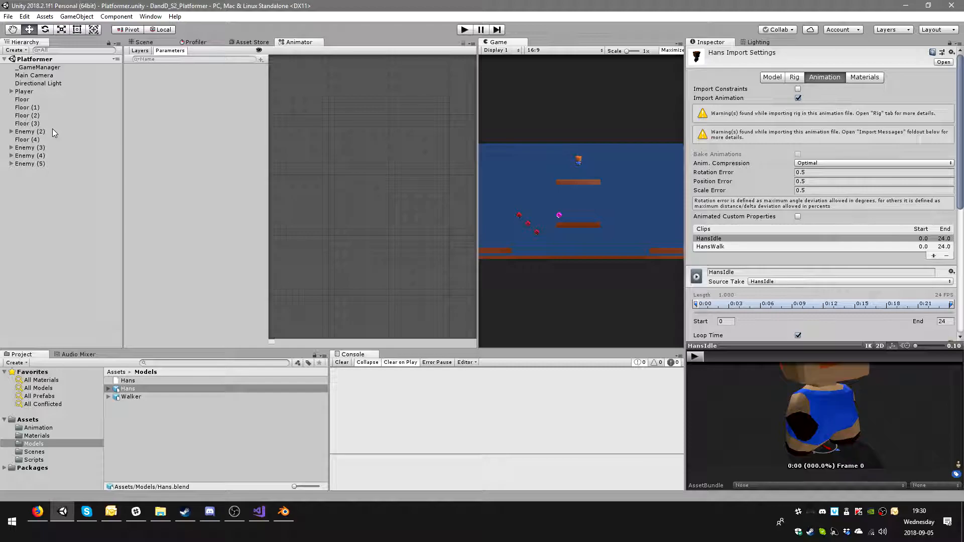
Step: Open the Hans animator controller from the Animation folder and set the Walk state's motion to HansIdle
{"action": "left_click", "coordinate": [38, 427]}
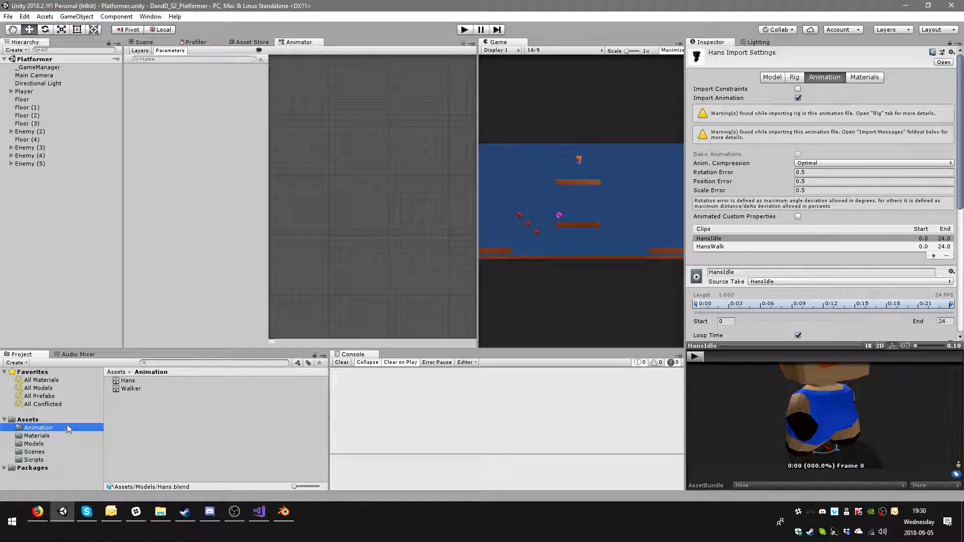
{"action": "left_click", "coordinate": [132, 381]}
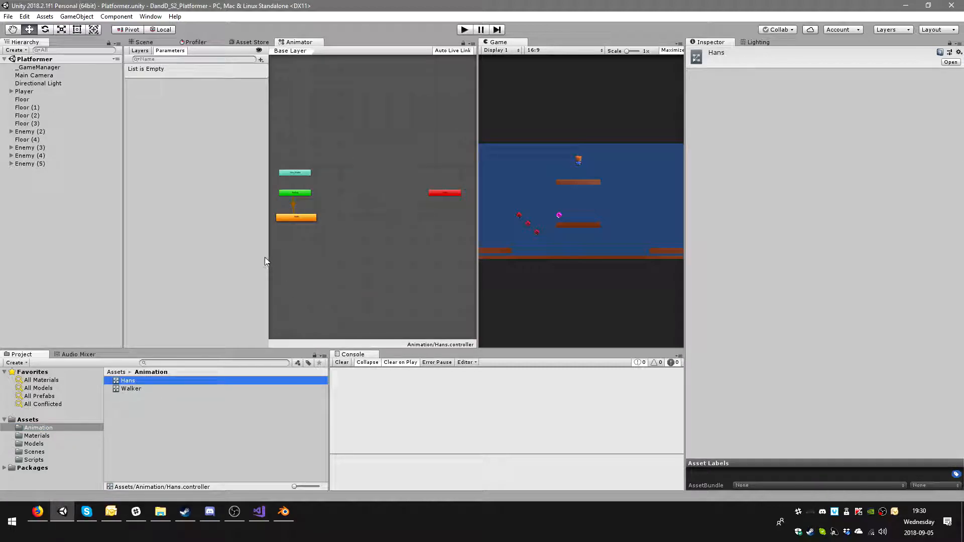
{"action": "left_click", "coordinate": [298, 219]}
{"action": "scroll", "coordinate": [322, 286], "scroll_direction": "up", "scroll_amount": 5}
{"action": "middle_click_drag", "start_coordinate": [290, 226], "coordinate": [379, 296]}
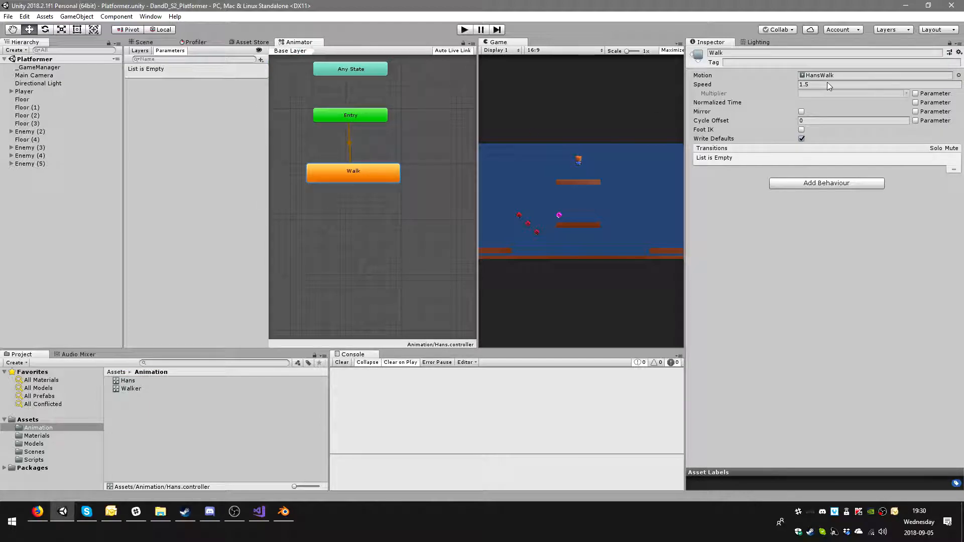
{"action": "left_click", "coordinate": [959, 75]}
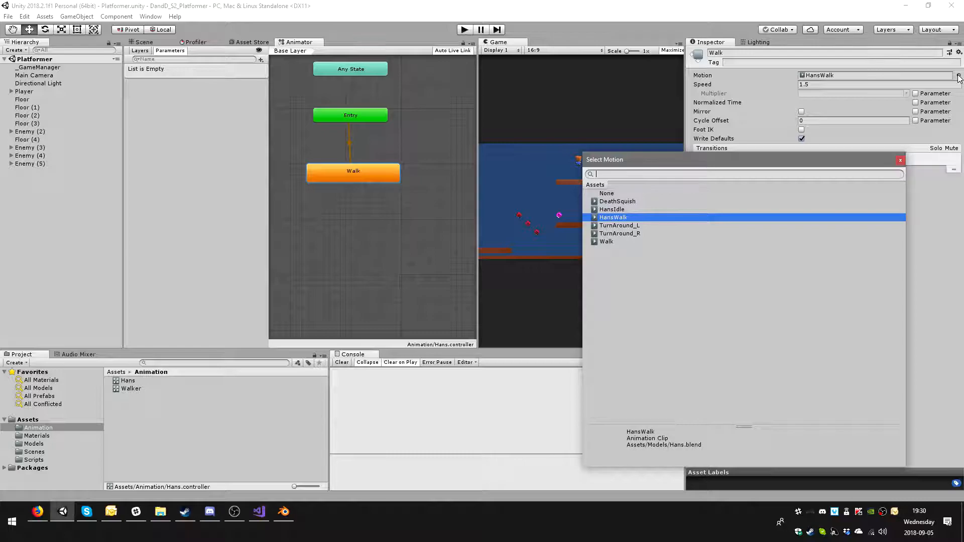
{"action": "double_click", "coordinate": [623, 210]}
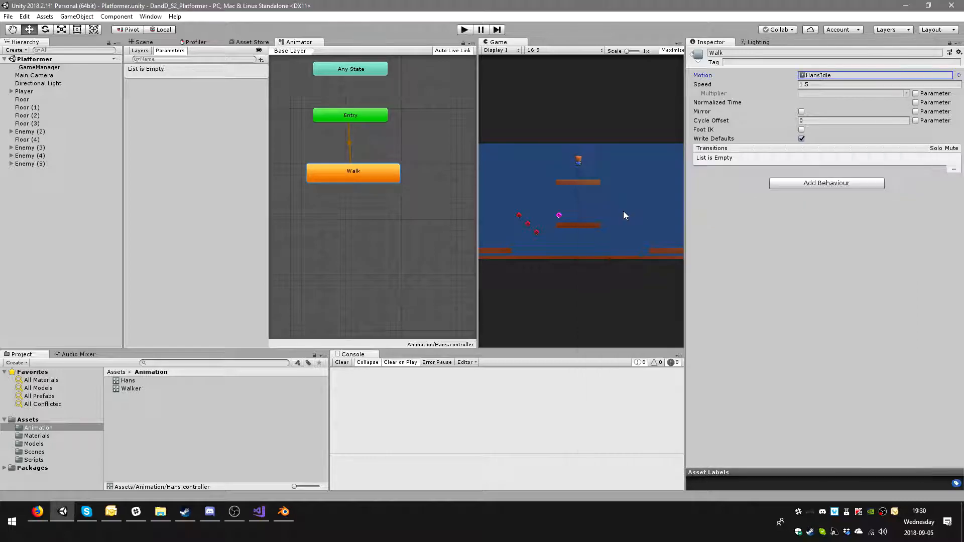
Step: Play-test the scene with the newly assigned motion, moving the character in both directions, and end the test
{"action": "left_click", "coordinate": [465, 30]}
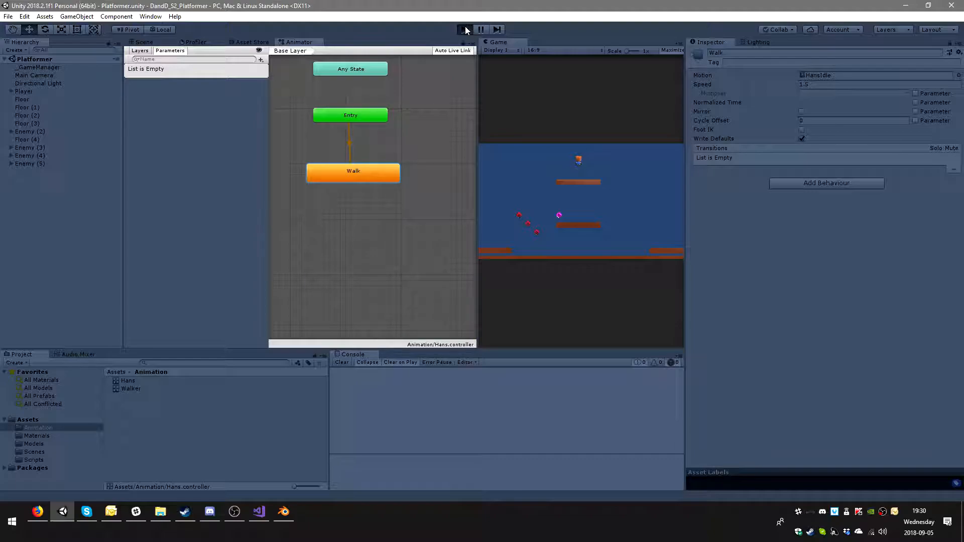
{"action": "key", "text": "Right"}
{"action": "key", "text": "Left"}
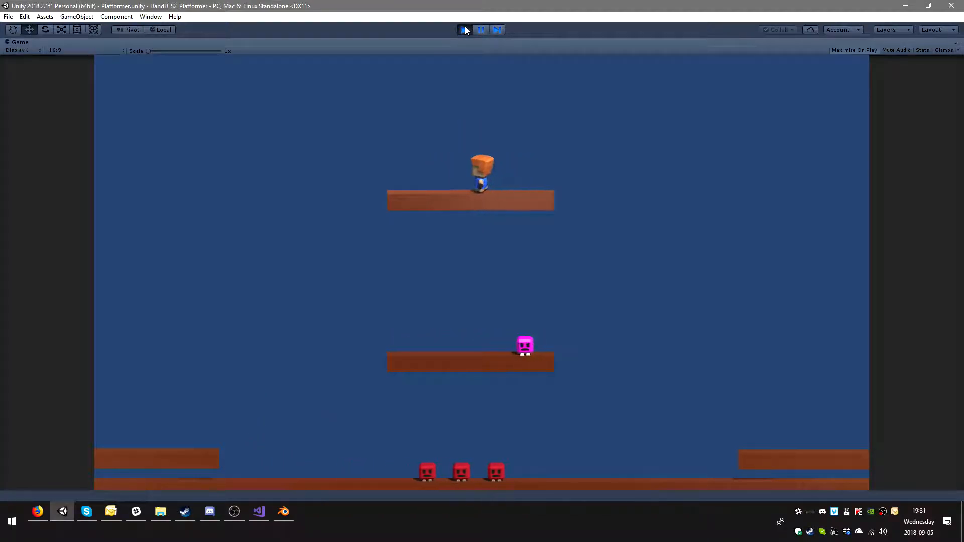
{"action": "key", "text": "Right"}
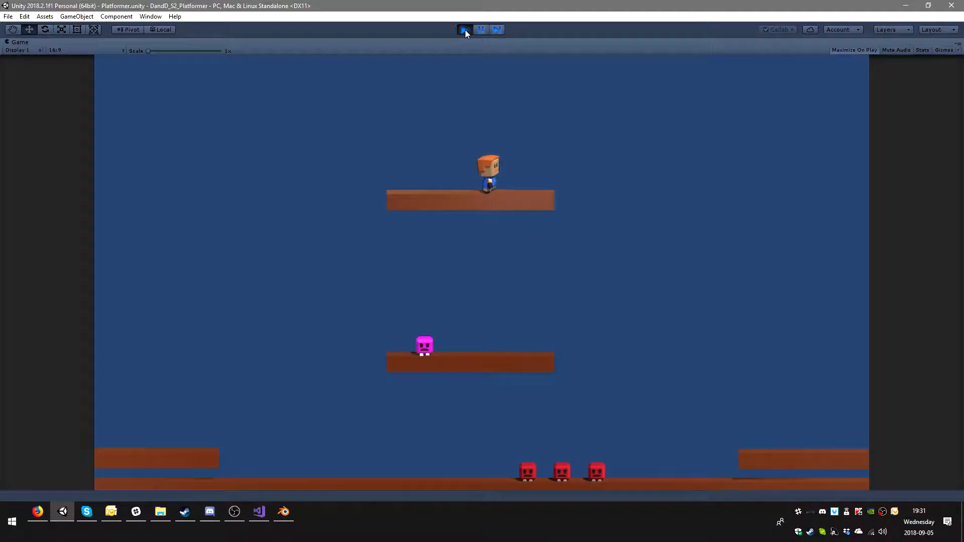
{"action": "left_click", "coordinate": [465, 29]}
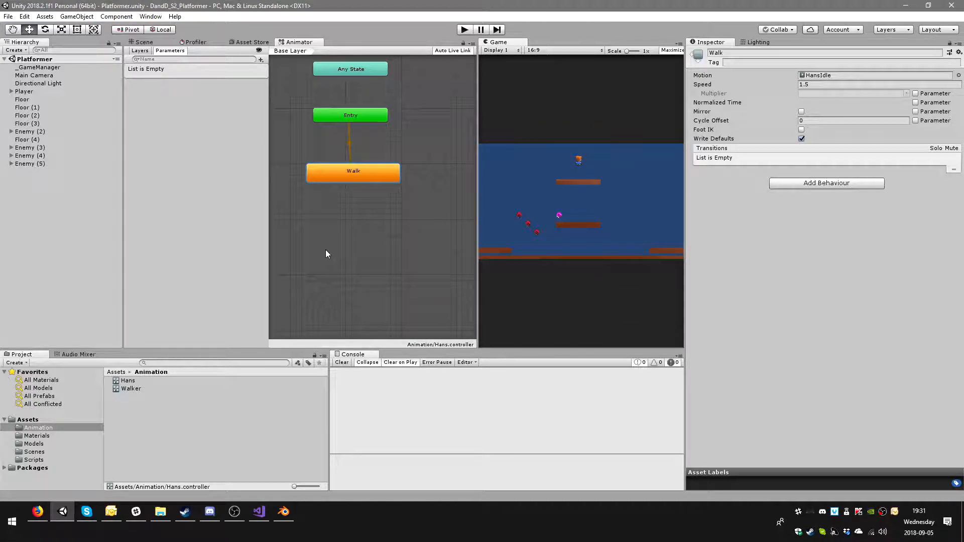
Step: Inspect the Hans model's import settings, switch to Blender, and play back its HansWalk and HansIdle actions
{"action": "left_click", "coordinate": [48, 444]}
{"action": "left_click", "coordinate": [128, 389]}
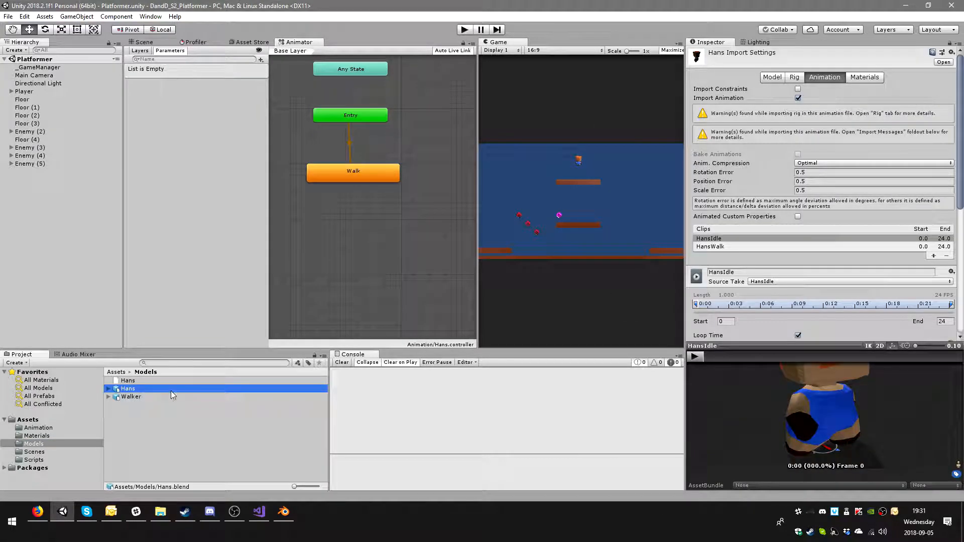
{"action": "left_click", "coordinate": [285, 512]}
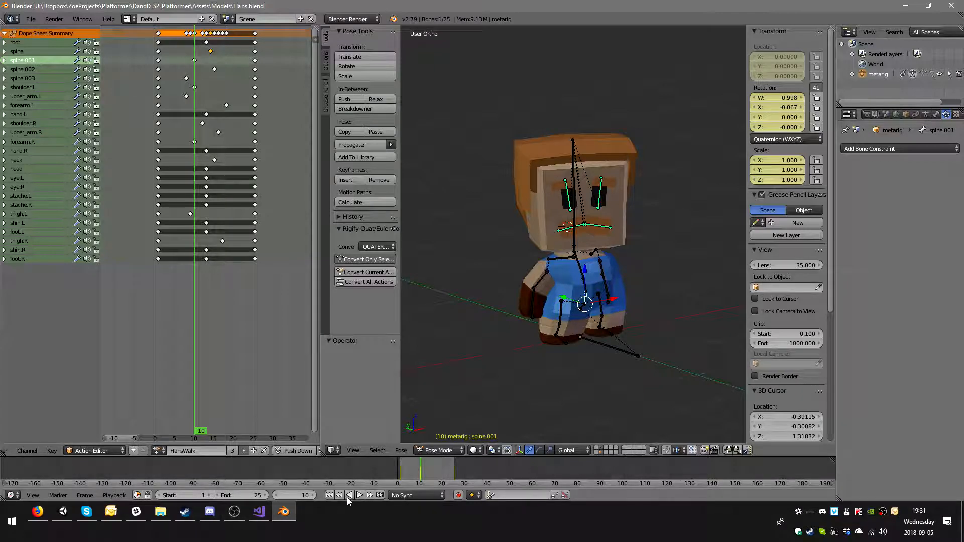
{"action": "left_click", "coordinate": [359, 495]}
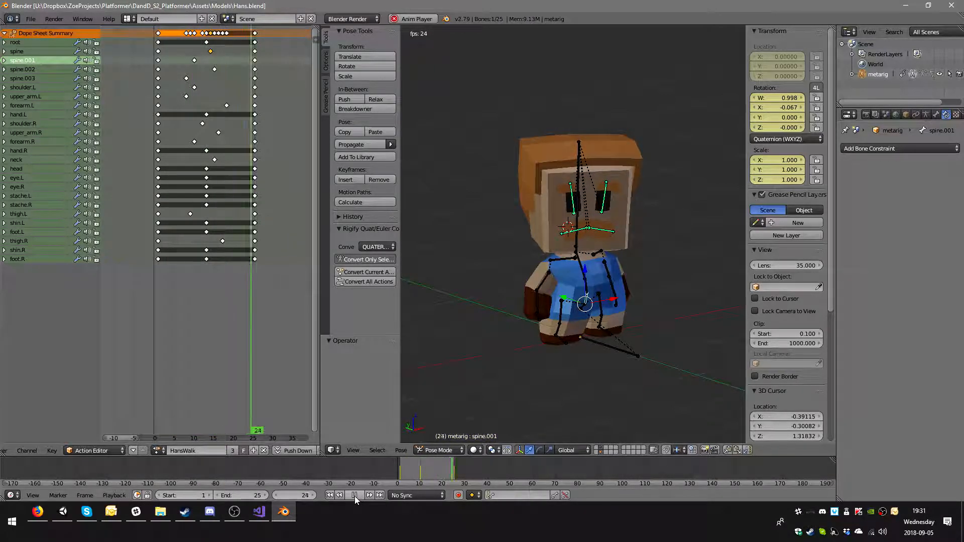
{"action": "left_click", "coordinate": [355, 496]}
{"action": "left_click", "coordinate": [159, 450]}
{"action": "left_click", "coordinate": [201, 359]}
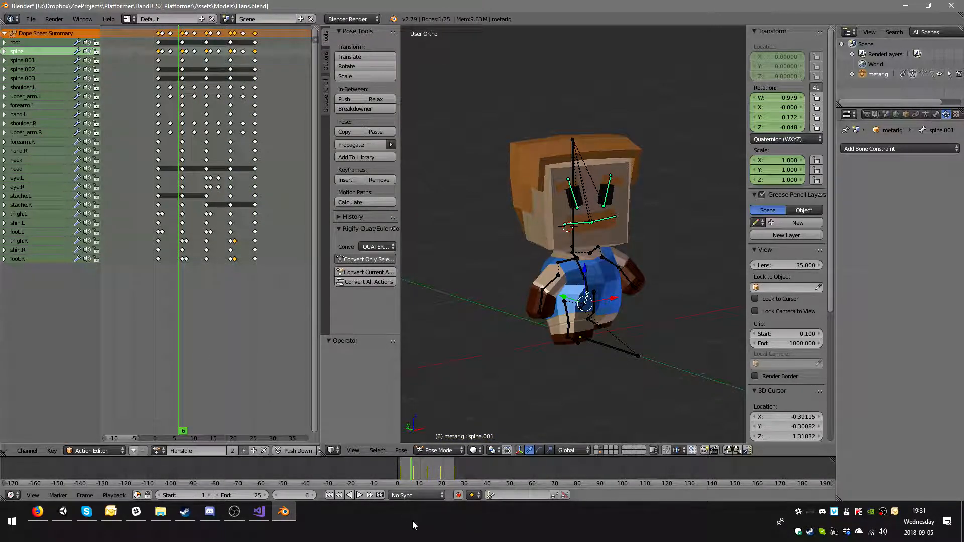
{"action": "left_click", "coordinate": [360, 496]}
{"action": "left_click", "coordinate": [359, 496]}
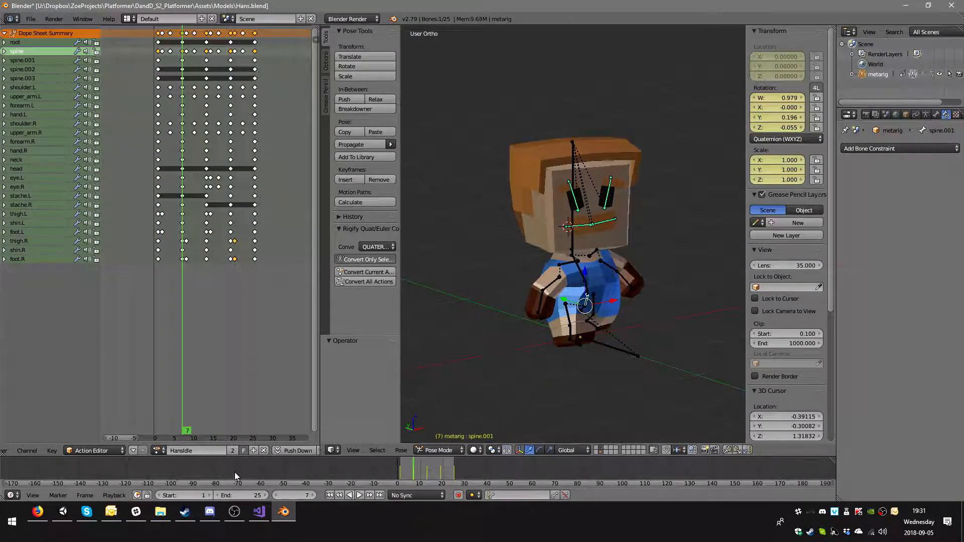
Step: Rename the currently loaded HansIdle action to HansWalkK
{"action": "left_click", "coordinate": [183, 451]}
{"action": "type", "text": "WalkK"}
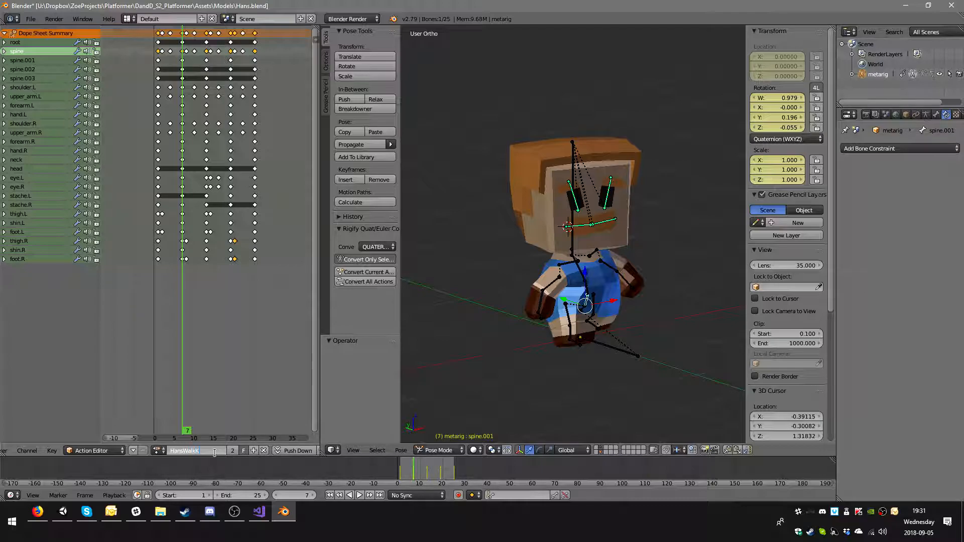
{"action": "key", "text": "Return"}
Step: Load the HansWalk action and rename it to HansIdle
{"action": "left_click", "coordinate": [158, 451]}
{"action": "left_click", "coordinate": [187, 351]}
{"action": "left_click", "coordinate": [188, 451]}
{"action": "type", "text": "Idle"}
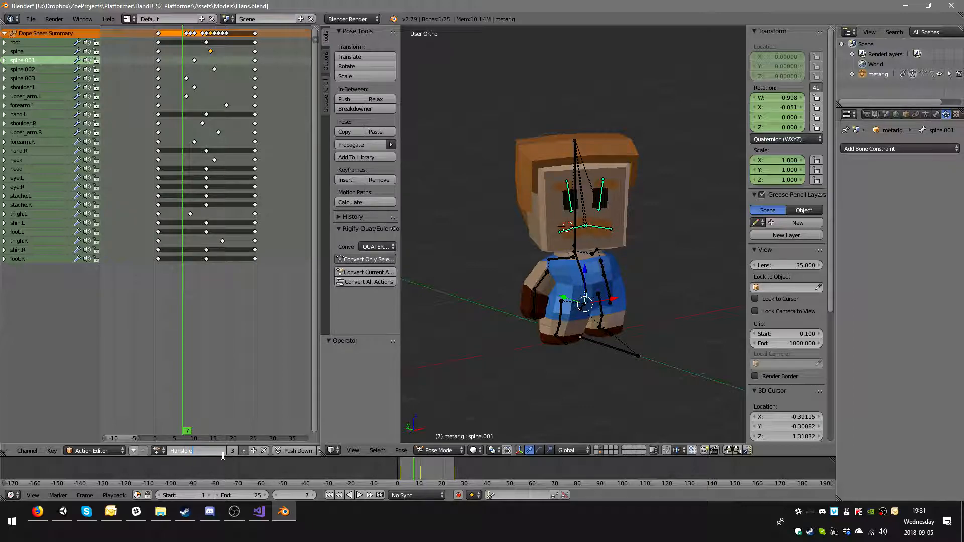
{"action": "key", "text": "Return"}
Step: Load the HansWalkK action, rename it to HansWalk, and save Hans.blend over the existing file
{"action": "left_click", "coordinate": [158, 451]}
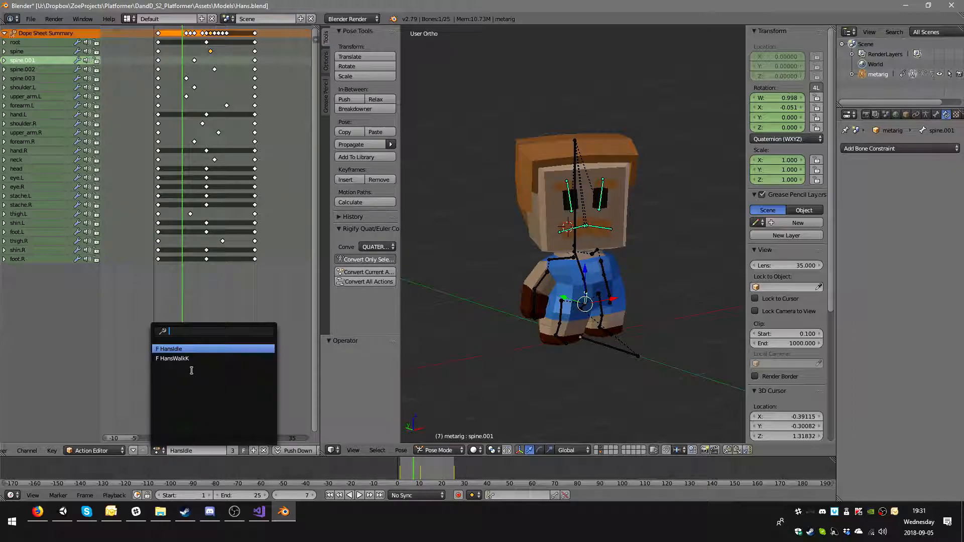
{"action": "left_click", "coordinate": [190, 359]}
{"action": "left_click", "coordinate": [213, 451]}
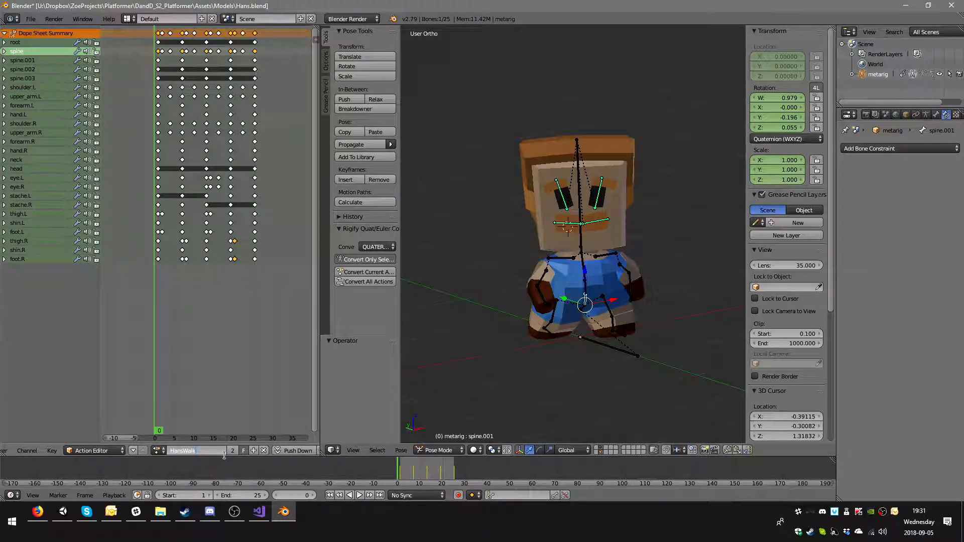
{"action": "key", "text": "Return"}
{"action": "key", "text": "ctrl+s"}
{"action": "left_click", "coordinate": [284, 372]}
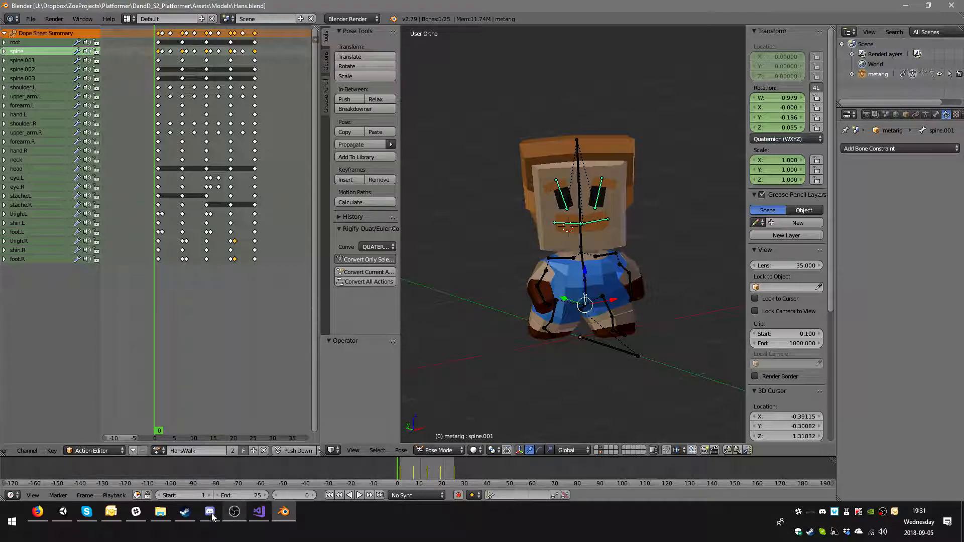
Step: Switch to Unity and preview the reimported HansWalk clip at 1.25 speed, as well as the HansIdle clip
{"action": "left_click", "coordinate": [65, 512]}
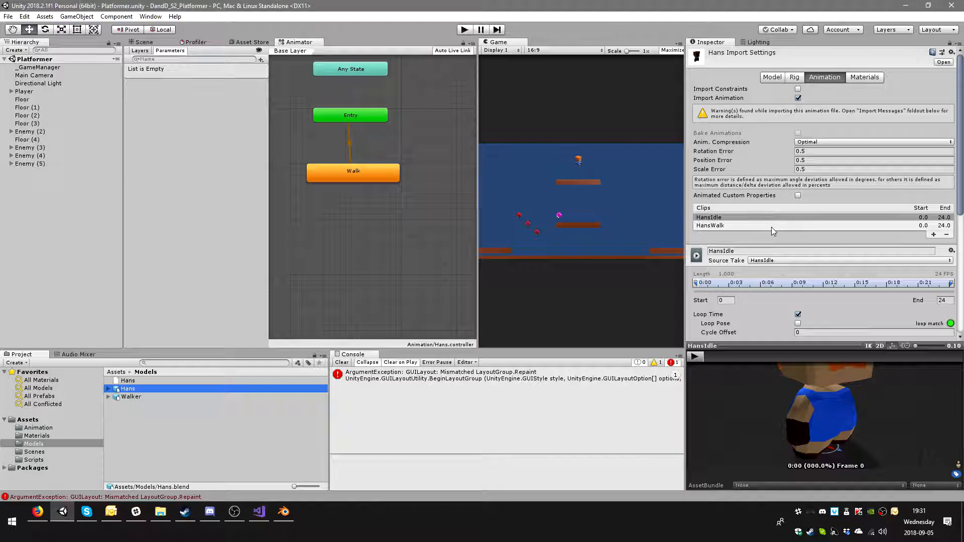
{"action": "left_click", "coordinate": [776, 225]}
{"action": "left_click", "coordinate": [695, 356]}
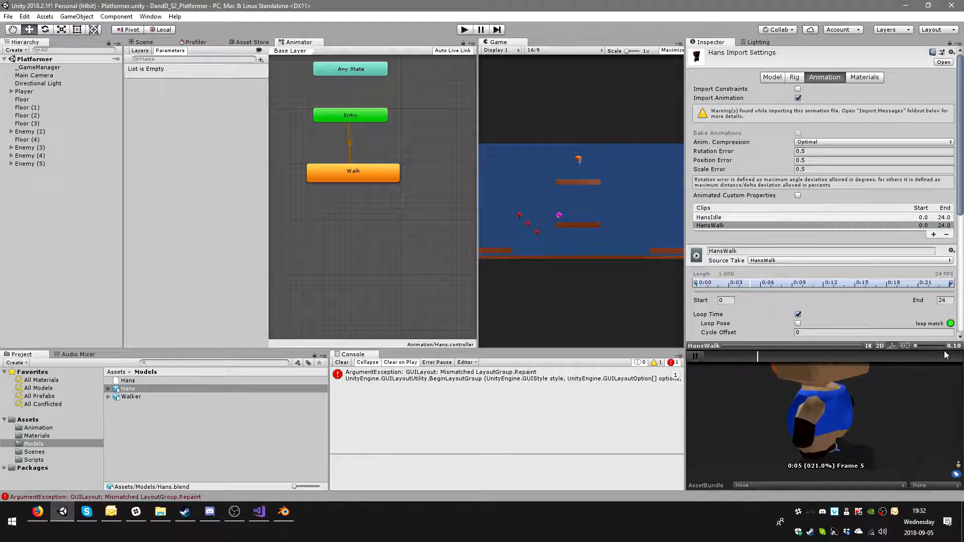
{"action": "left_click_drag", "start_coordinate": [924, 346], "coordinate": [932, 346]}
{"action": "left_click_drag", "start_coordinate": [818, 410], "coordinate": [860, 409]}
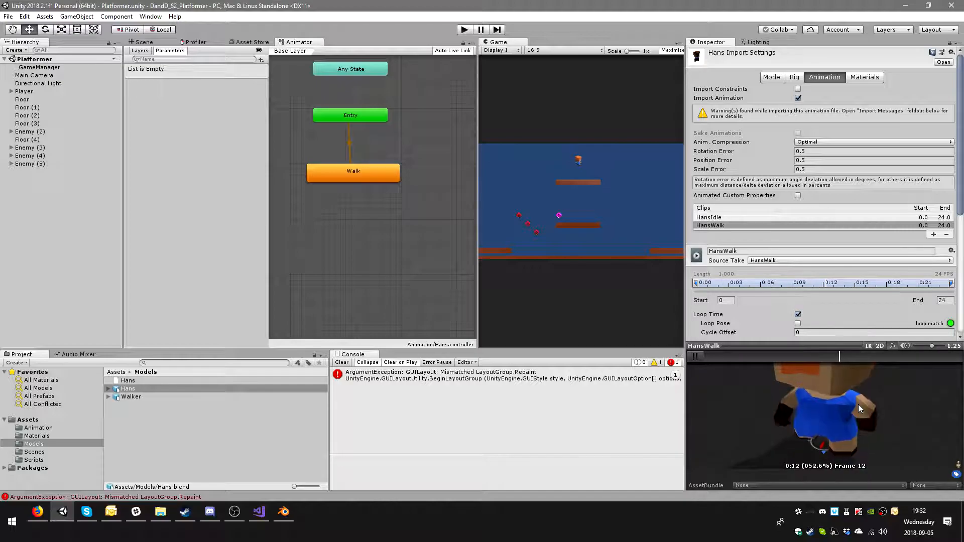
{"action": "left_click", "coordinate": [716, 219]}
Step: Rename the Walk state in the Animator to Idle and play-test the scene
{"action": "left_click", "coordinate": [345, 180]}
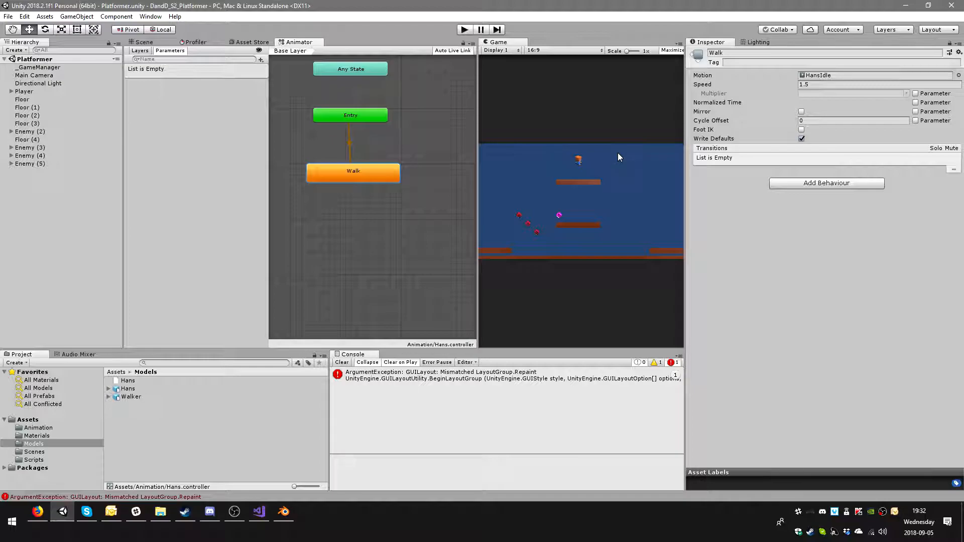
{"action": "left_click", "coordinate": [731, 52]}
{"action": "key", "text": "ctrl+a"}
{"action": "type", "text": "Idle"}
{"action": "key", "text": "Return"}
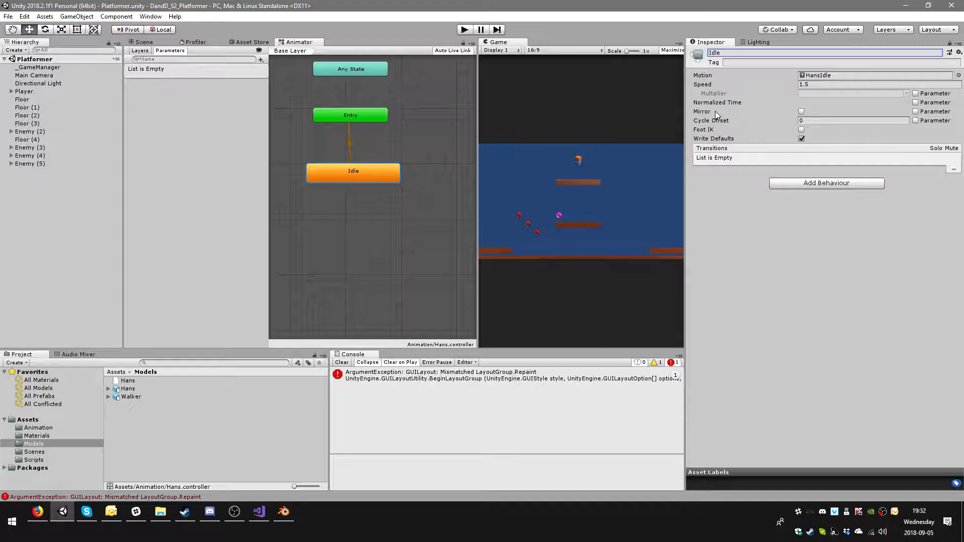
{"action": "left_click", "coordinate": [463, 31]}
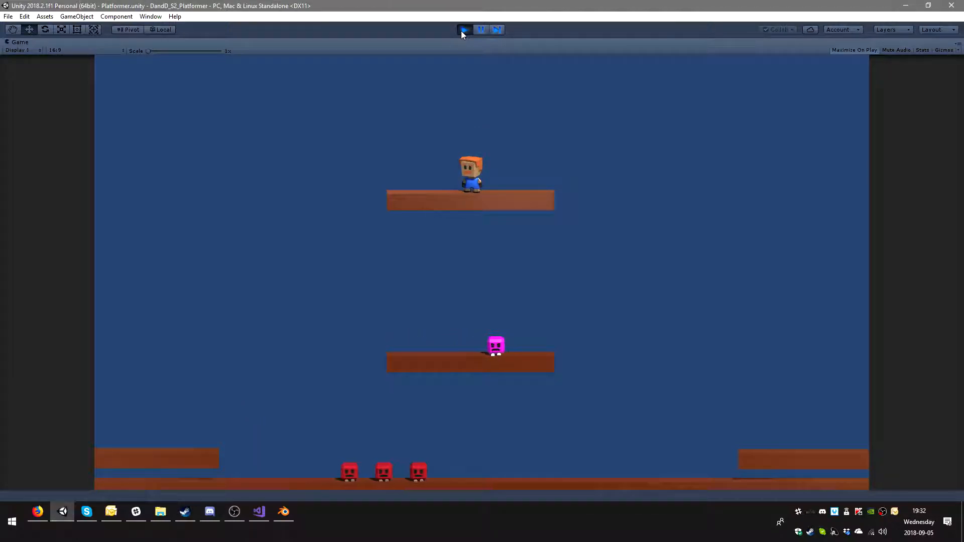
{"action": "left_click", "coordinate": [461, 31]}
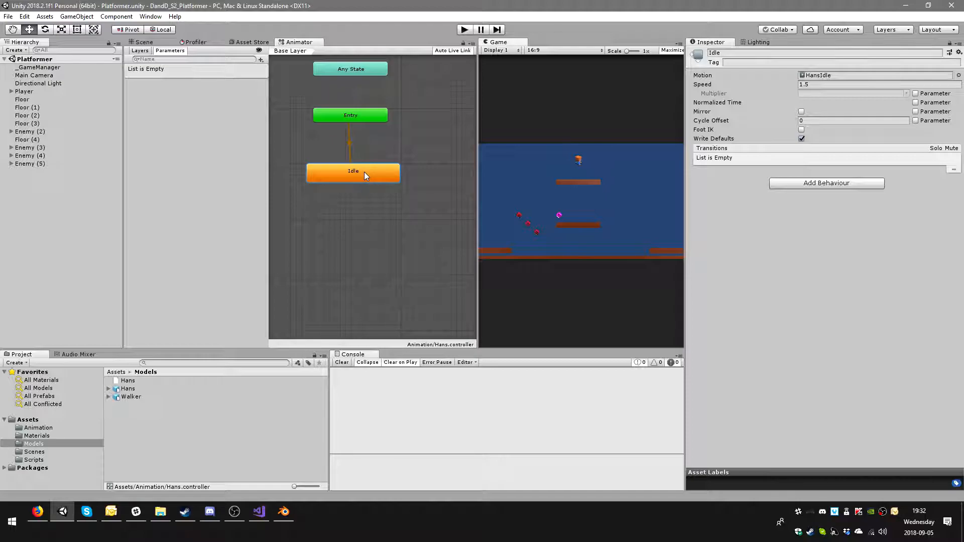
Step: Create a new blend tree in the Idle state and open it in the Animator
{"action": "left_click_drag", "start_coordinate": [363, 173], "coordinate": [361, 176]}
{"action": "right_click", "coordinate": [367, 173]}
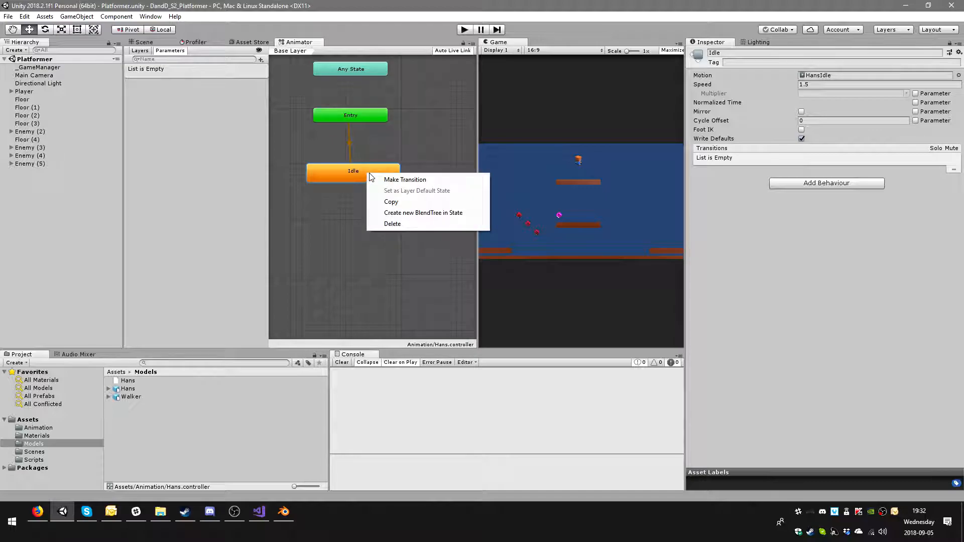
{"action": "left_click", "coordinate": [410, 213]}
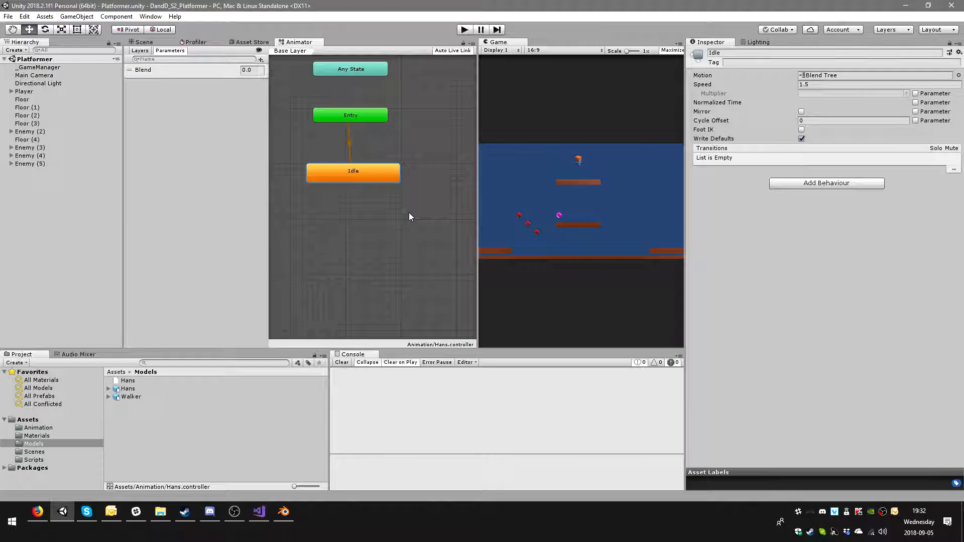
{"action": "double_click", "coordinate": [348, 175]}
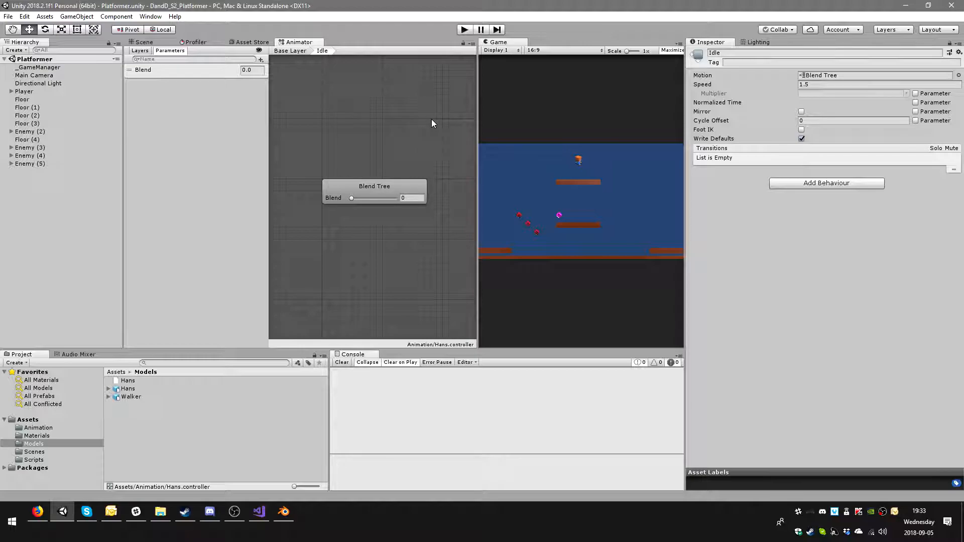
Step: Rename the Idle state that holds the blend tree to GroundedLocomotion
{"action": "left_click", "coordinate": [721, 52]}
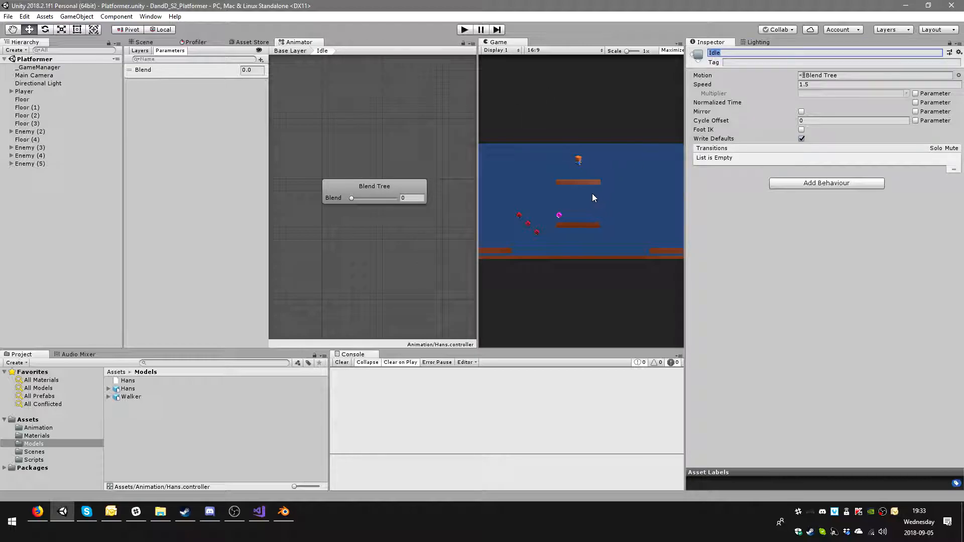
{"action": "type", "text": "GroundedLocomotion"}
{"action": "key", "text": "Return"}
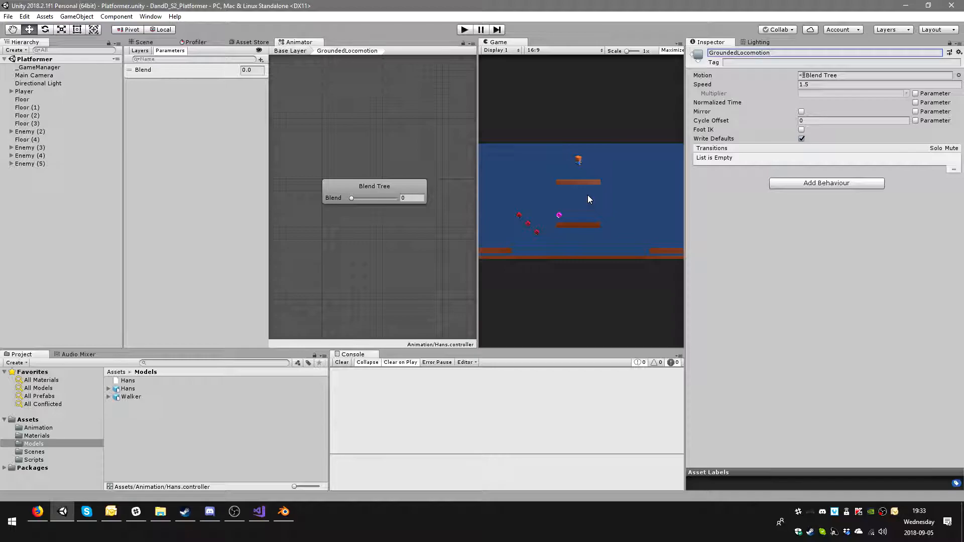
Step: Rename the Blend parameter that drives the root blend tree to MovementSpeed
{"action": "left_click", "coordinate": [378, 187]}
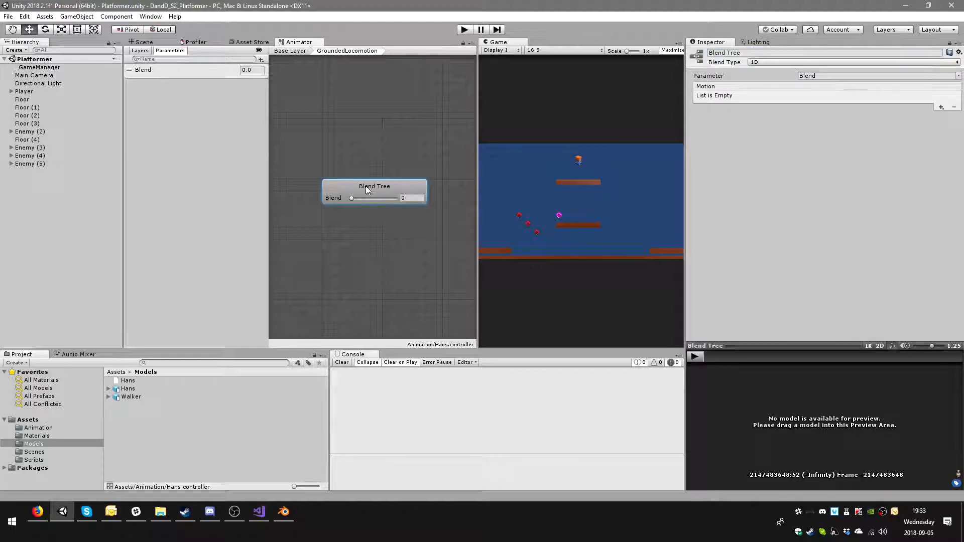
{"action": "scroll", "coordinate": [407, 228], "scroll_direction": "down", "scroll_amount": 1}
{"action": "scroll", "coordinate": [396, 207], "scroll_direction": "up", "scroll_amount": 1}
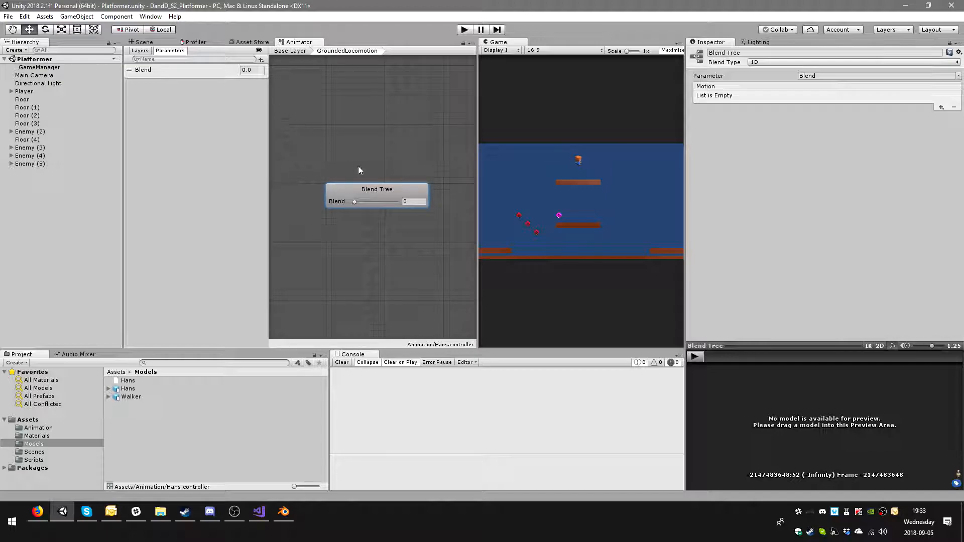
{"action": "left_click", "coordinate": [143, 70]}
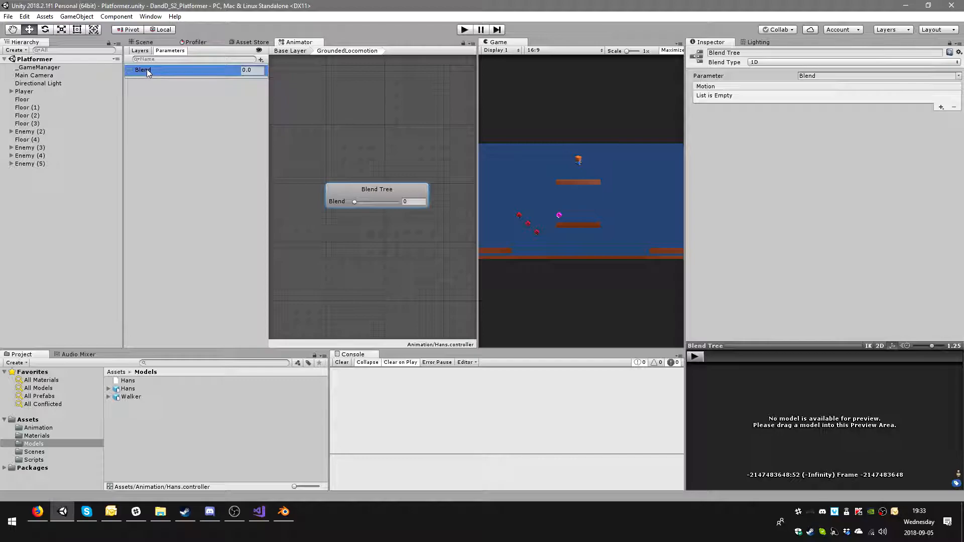
{"action": "left_click", "coordinate": [149, 70]}
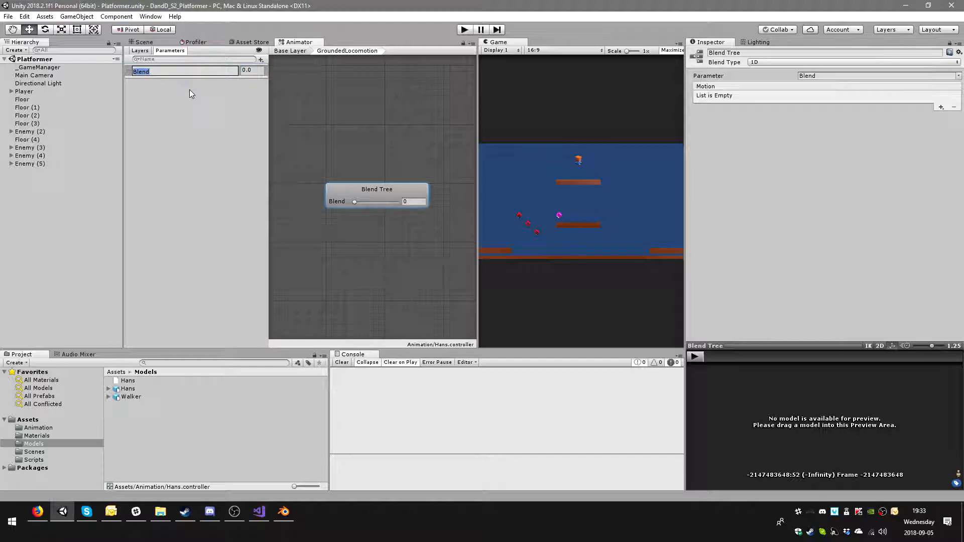
{"action": "type", "text": "MovementSpee"}
{"action": "key", "text": "Return"}
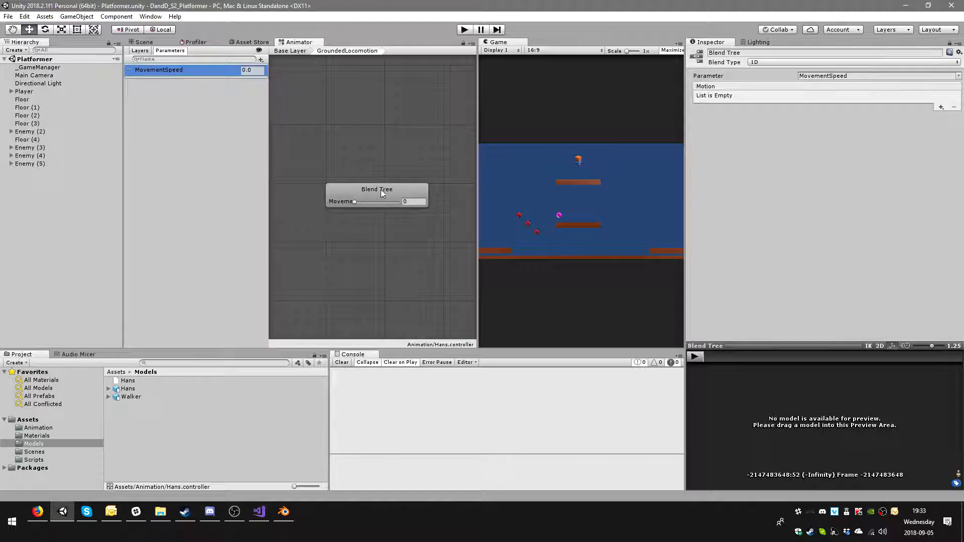
Step: Add two child blend trees to the root blend tree and widen the Animator graph area
{"action": "left_click", "coordinate": [411, 189]}
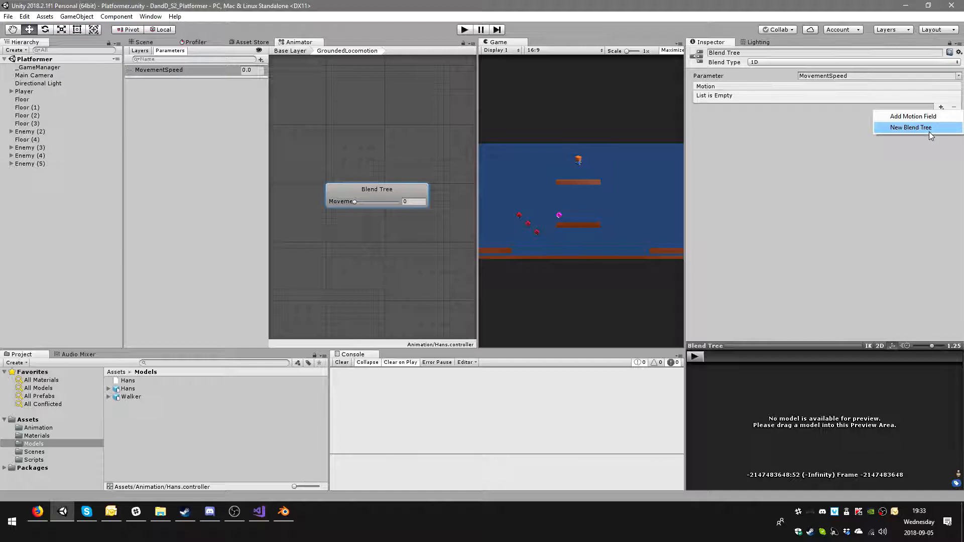
{"action": "left_click", "coordinate": [929, 132]}
{"action": "left_click", "coordinate": [941, 107]}
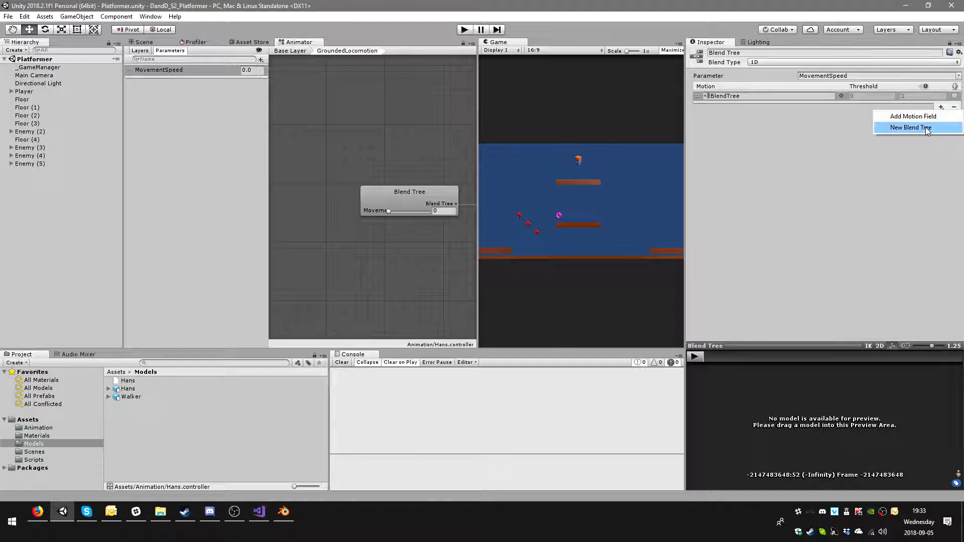
{"action": "left_click", "coordinate": [923, 127]}
{"action": "left_click_drag", "start_coordinate": [477, 203], "coordinate": [523, 207]}
{"action": "left_click_drag", "start_coordinate": [124, 160], "coordinate": [101, 159]}
{"action": "left_click_drag", "start_coordinate": [523, 175], "coordinate": [569, 173]}
{"action": "middle_click_drag", "start_coordinate": [519, 173], "coordinate": [400, 167]}
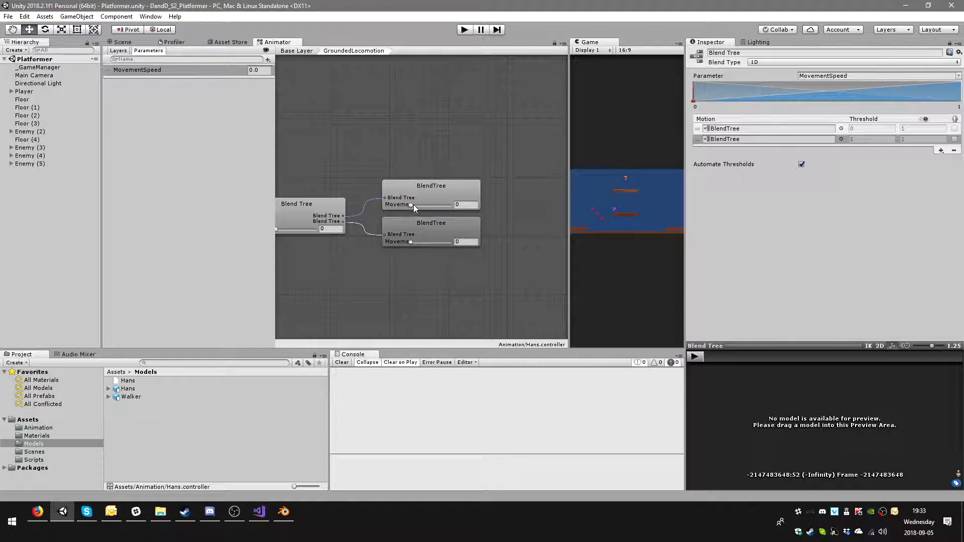
{"action": "middle_click_drag", "start_coordinate": [413, 204], "coordinate": [422, 198]}
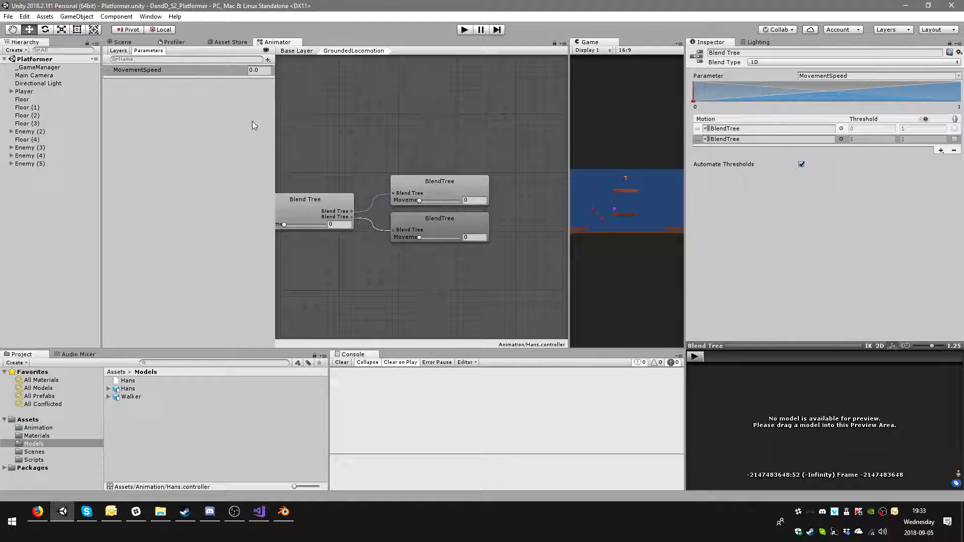
Step: Add a new float parameter named MovementDirection to the Animator controller
{"action": "left_click", "coordinate": [267, 60]}
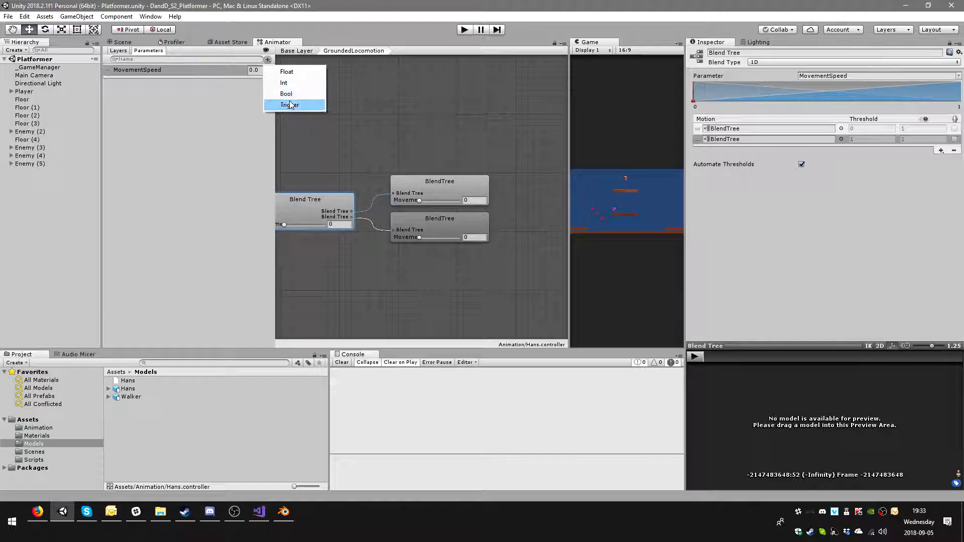
{"action": "left_click", "coordinate": [287, 72]}
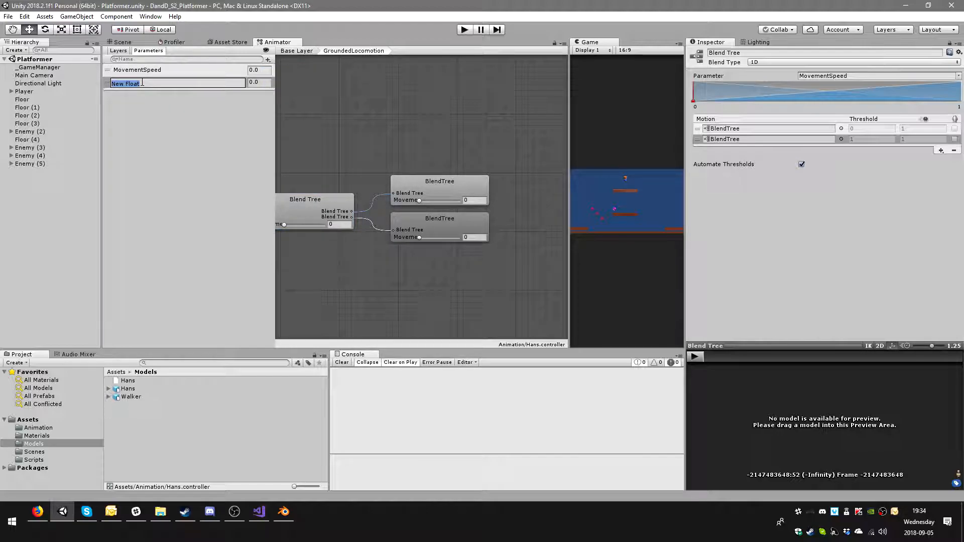
{"action": "left_click", "coordinate": [159, 83]}
{"action": "left_click_drag", "start_coordinate": [159, 83], "coordinate": [109, 84]}
{"action": "type", "text": "mo"}
{"action": "key", "text": "BackSpace"}
{"action": "key", "text": "BackSpace"}
{"action": "type", "text": "MovementDirection"}
{"action": "key", "text": "Return"}
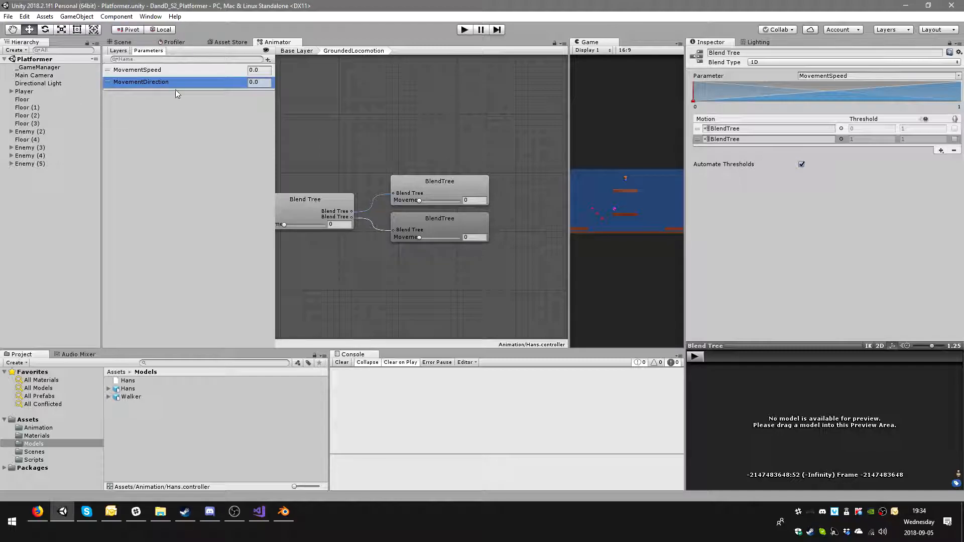
Step: Set MovementDirection as the blending parameter of both child blend trees
{"action": "left_click", "coordinate": [428, 185]}
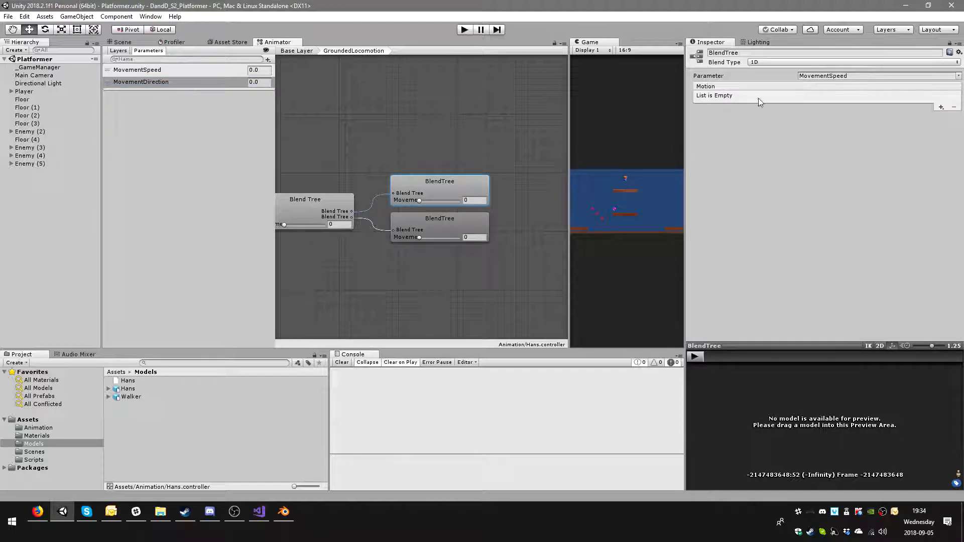
{"action": "left_click", "coordinate": [958, 76]}
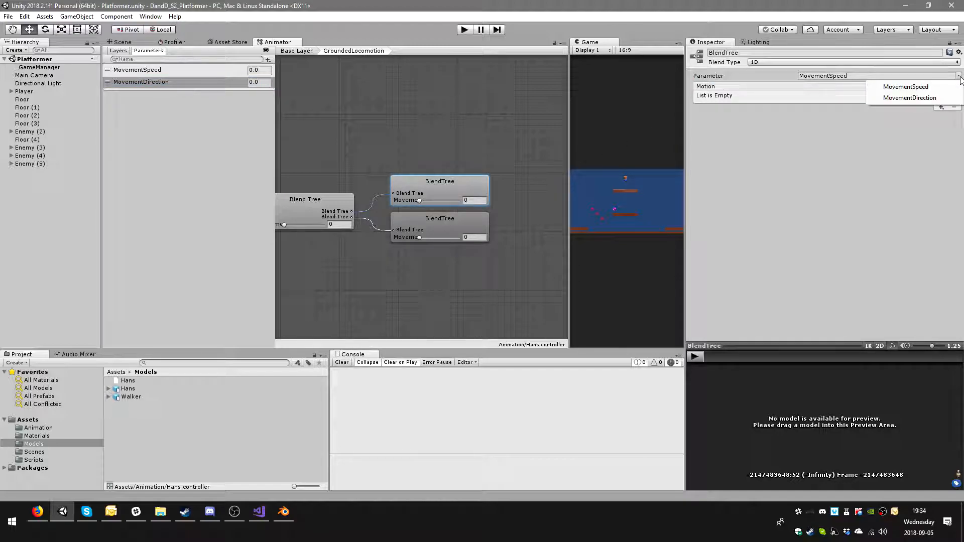
{"action": "left_click", "coordinate": [924, 97]}
{"action": "left_click", "coordinate": [450, 223]}
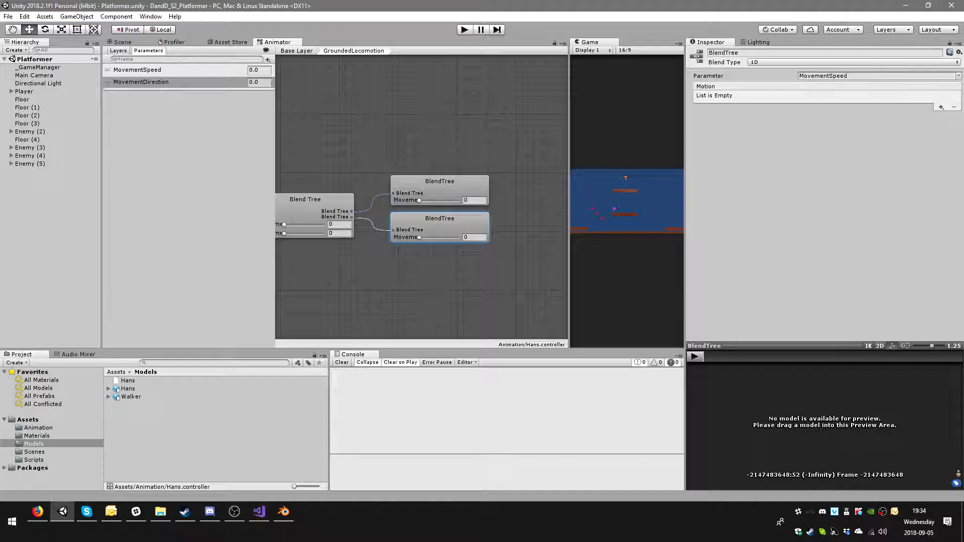
{"action": "left_click", "coordinate": [959, 75]}
{"action": "left_click", "coordinate": [910, 97]}
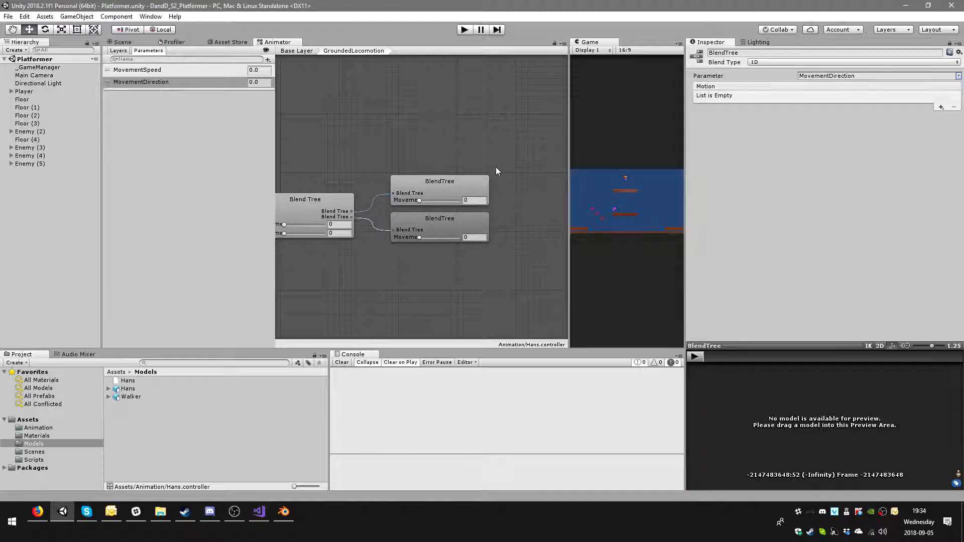
Step: Rename the upper child blend tree to Idle, keeping its 1D blend type
{"action": "left_click_drag", "start_coordinate": [342, 208], "coordinate": [323, 208]}
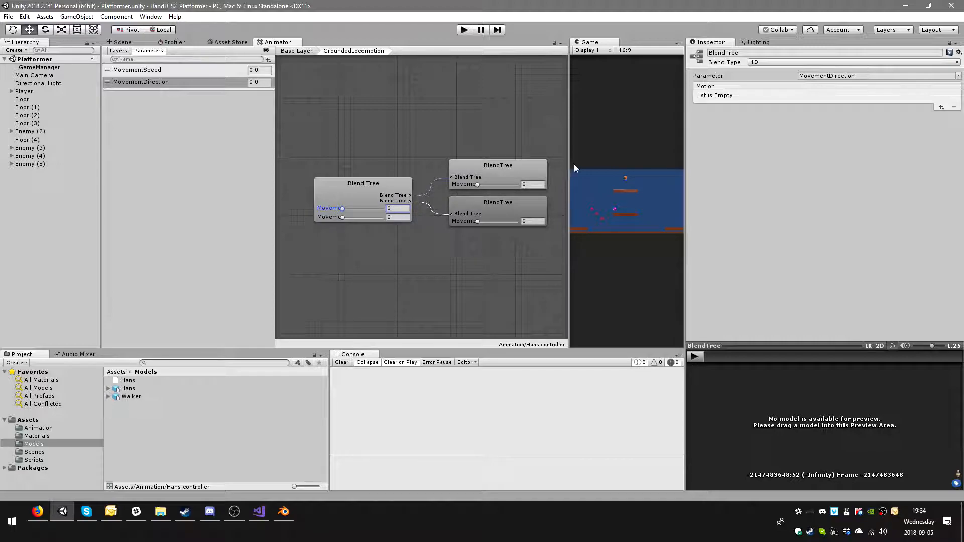
{"action": "left_click", "coordinate": [331, 191]}
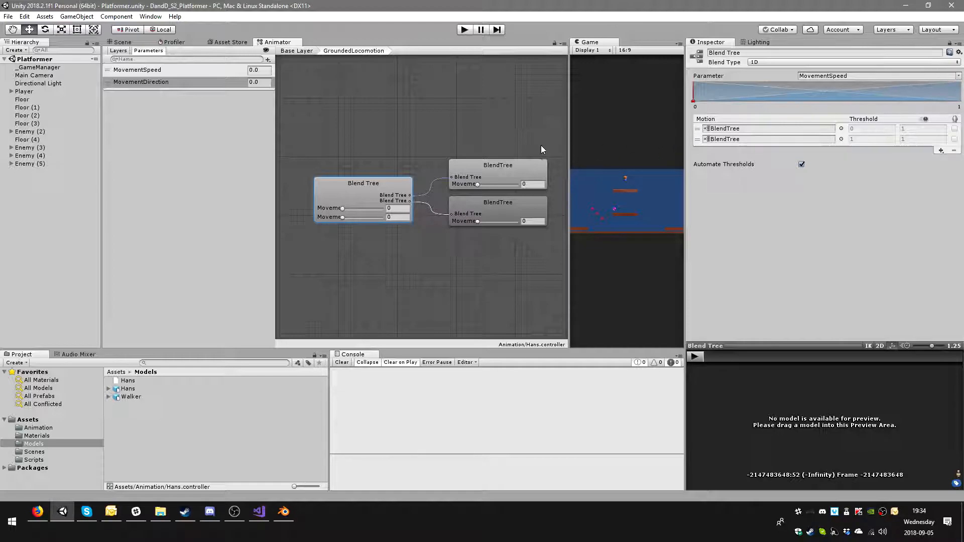
{"action": "left_click", "coordinate": [510, 163]}
{"action": "left_click", "coordinate": [763, 52]}
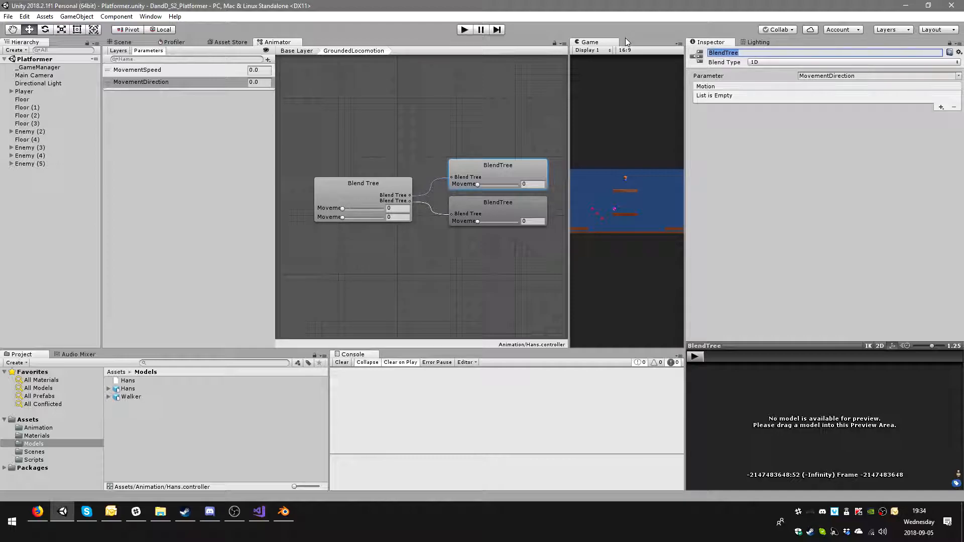
{"action": "type", "text": "Idle"}
{"action": "key", "text": "Return"}
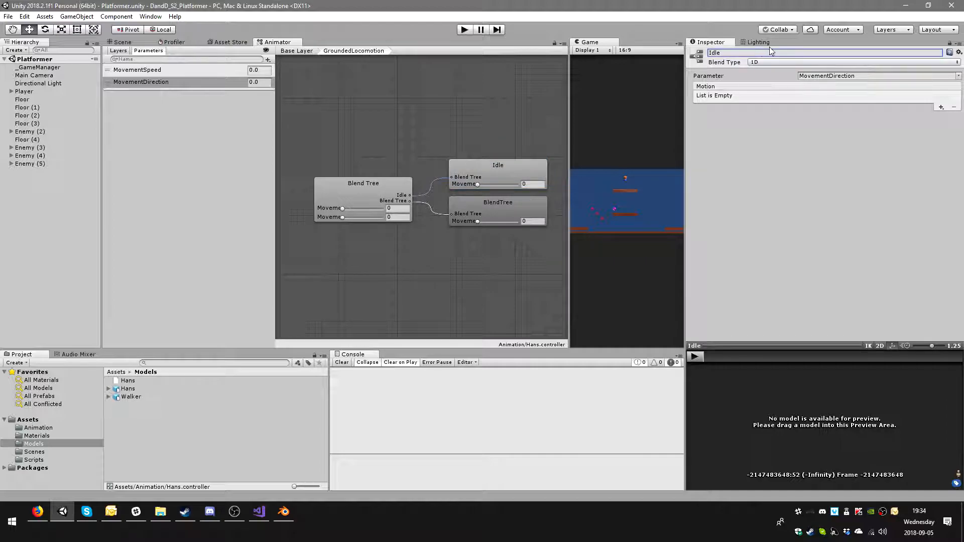
{"action": "left_click", "coordinate": [768, 62]}
{"action": "left_click", "coordinate": [777, 211]}
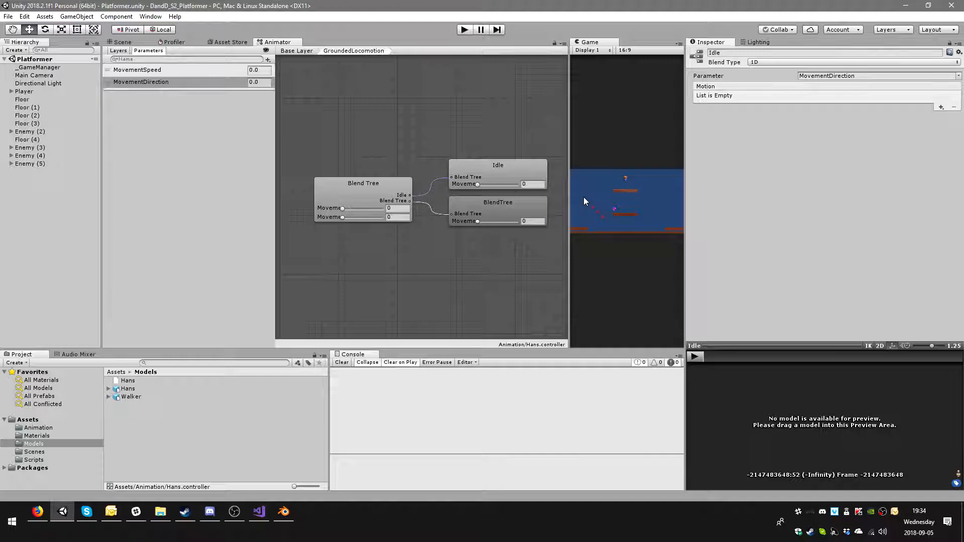
Step: Rename the lower child blend tree to Walk
{"action": "left_click", "coordinate": [494, 203]}
{"action": "left_click", "coordinate": [747, 53]}
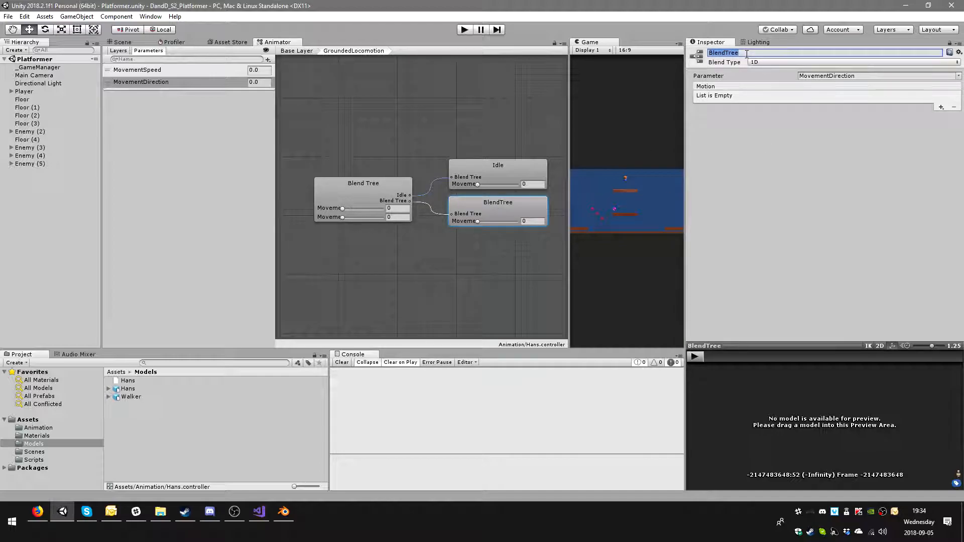
{"action": "type", "text": "Walk"}
{"action": "key", "text": "Return"}
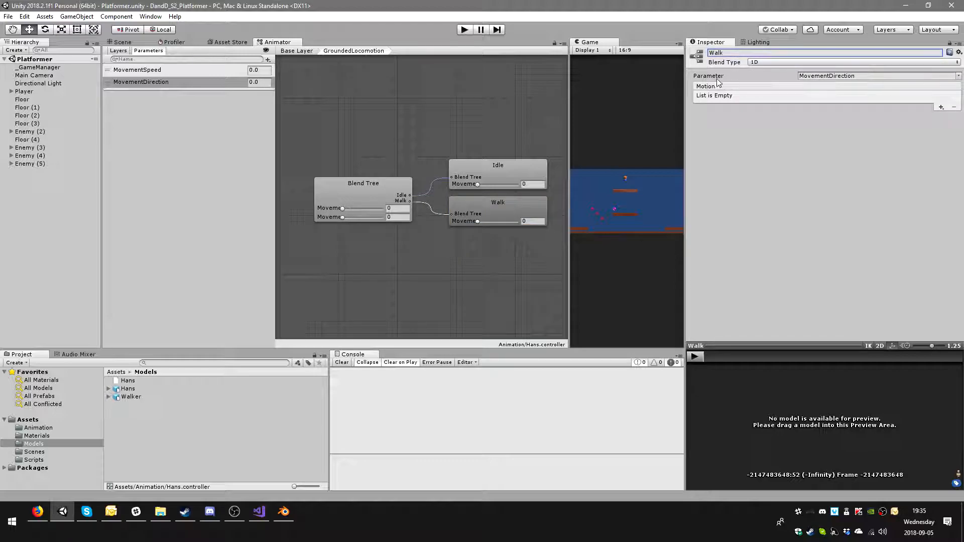
{"action": "left_click_drag", "start_coordinate": [342, 208], "coordinate": [311, 213]}
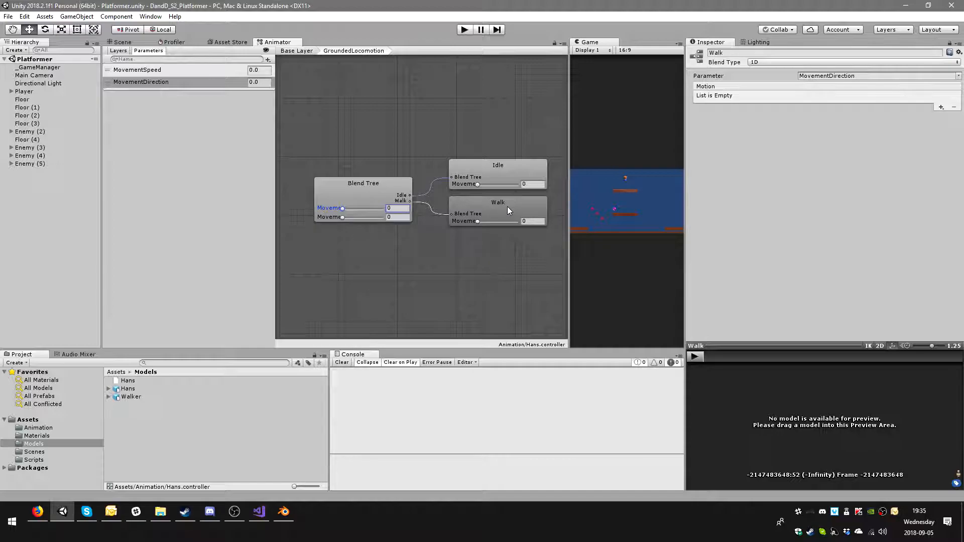
{"action": "left_click_drag", "start_coordinate": [342, 207], "coordinate": [314, 210]}
{"action": "left_click_drag", "start_coordinate": [343, 208], "coordinate": [321, 222]}
Step: Add two empty motion fields to the Idle blend tree
{"action": "left_click", "coordinate": [511, 167]}
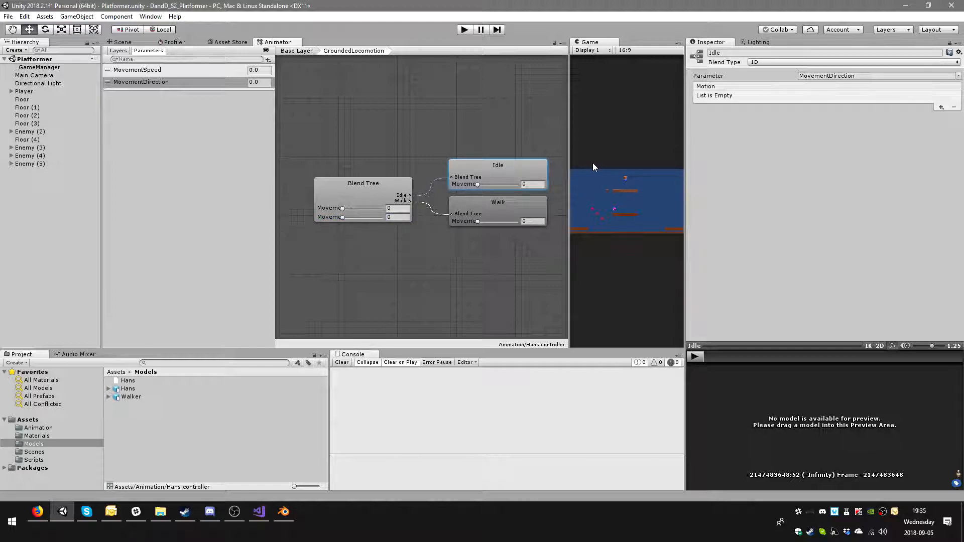
{"action": "left_click", "coordinate": [941, 107]}
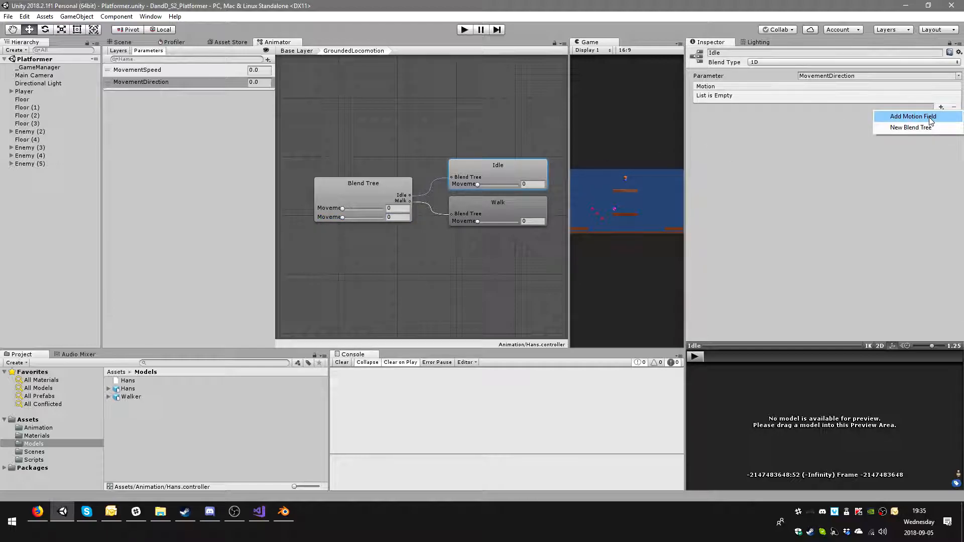
{"action": "left_click", "coordinate": [930, 119]}
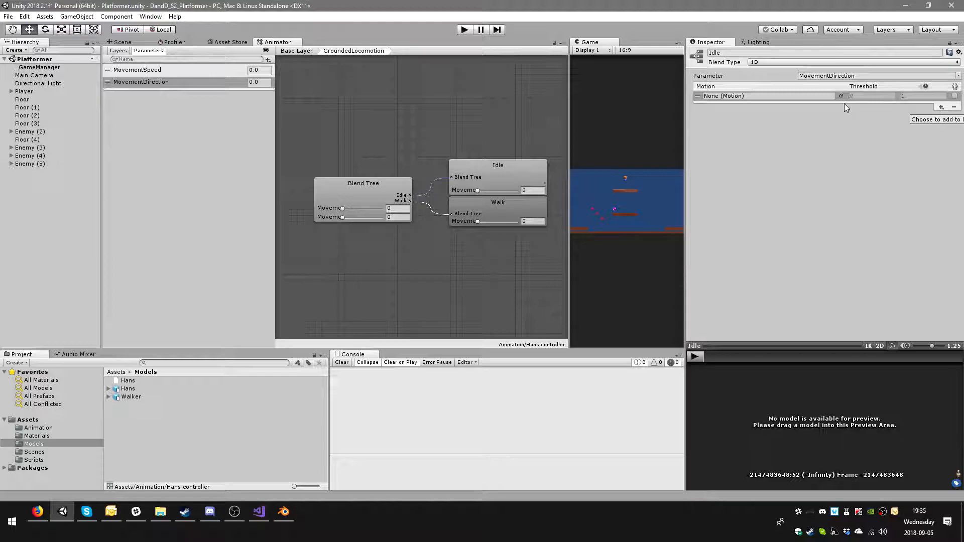
{"action": "left_click", "coordinate": [940, 108]}
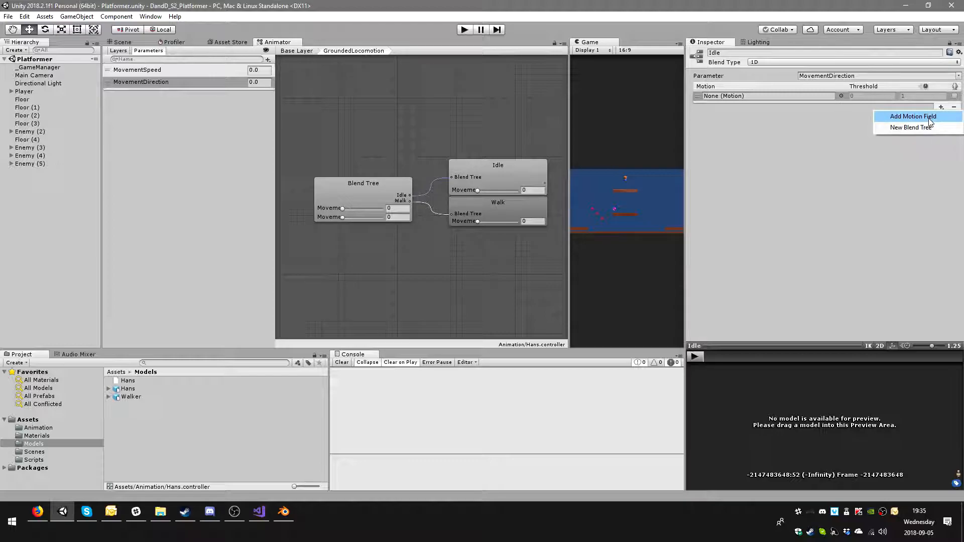
{"action": "left_click", "coordinate": [930, 118]}
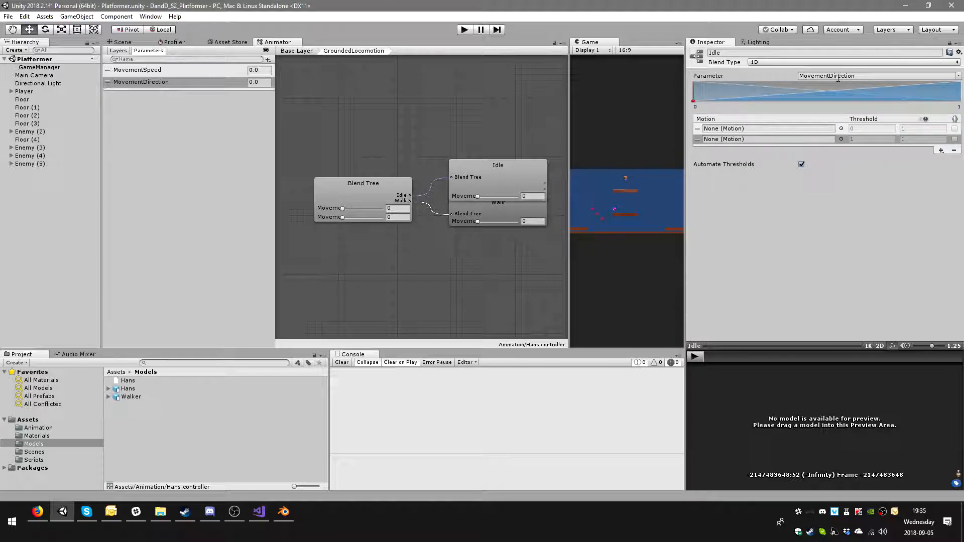
Step: Assign the HansIdle clip to both motion fields of the Idle blend tree
{"action": "left_click", "coordinate": [841, 129]}
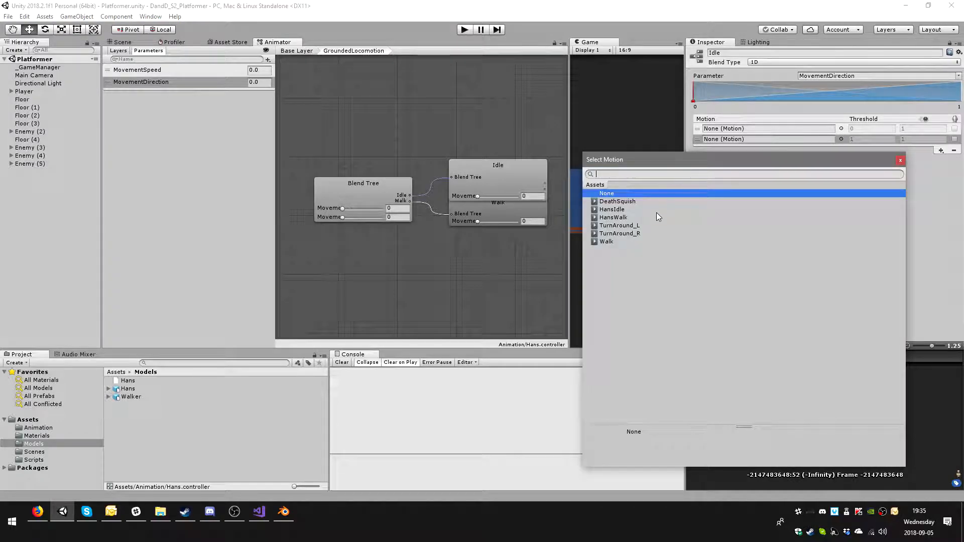
{"action": "double_click", "coordinate": [626, 210]}
{"action": "left_click", "coordinate": [841, 139]}
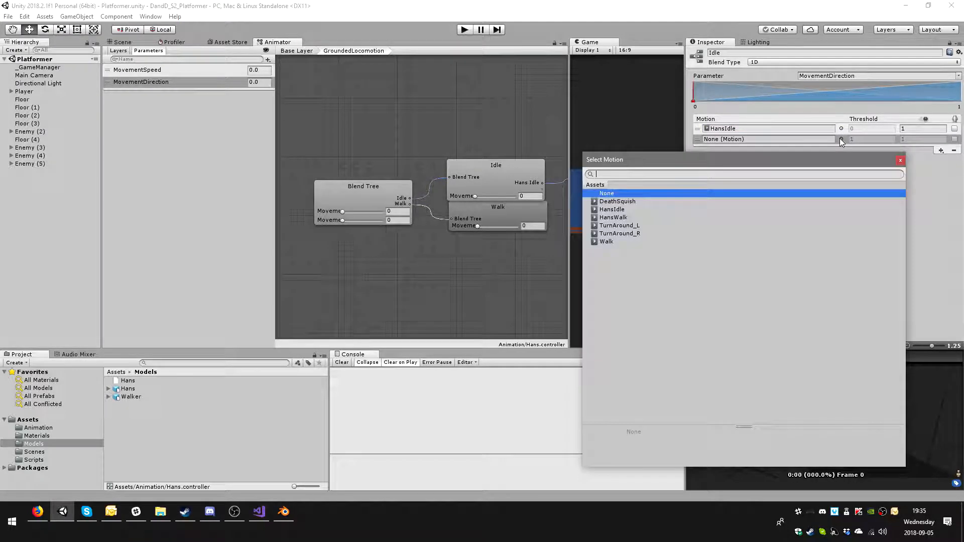
{"action": "left_click", "coordinate": [625, 209]}
{"action": "double_click", "coordinate": [625, 208]}
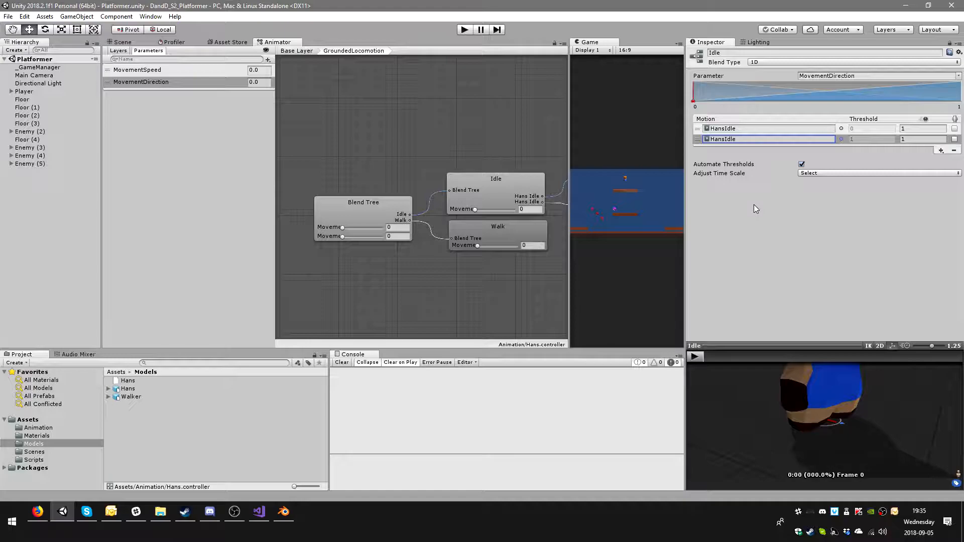
{"action": "middle_click_drag", "start_coordinate": [533, 222], "coordinate": [415, 211]}
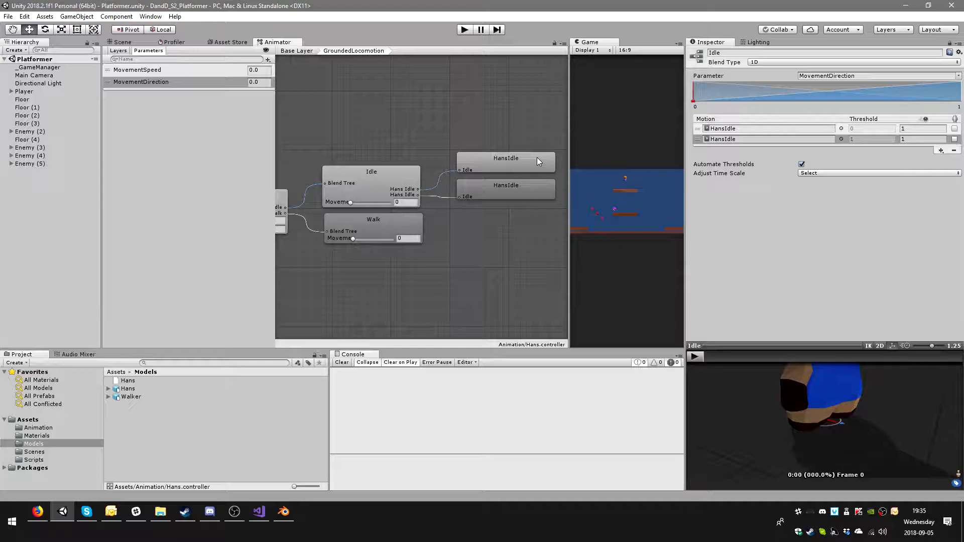
Step: Add two empty motion fields to the Walk blend tree
{"action": "middle_click_drag", "start_coordinate": [427, 224], "coordinate": [472, 210]}
{"action": "left_click", "coordinate": [444, 208]}
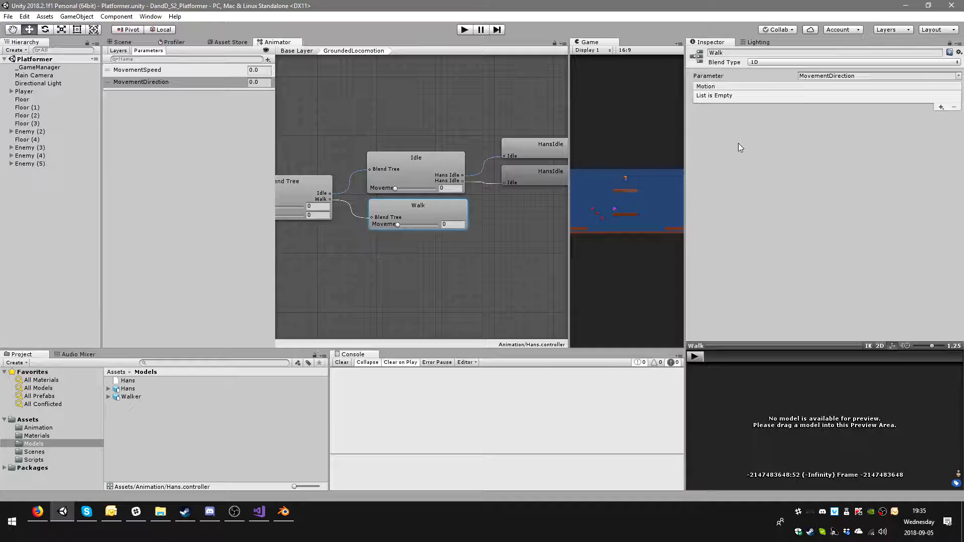
{"action": "left_click", "coordinate": [940, 107]}
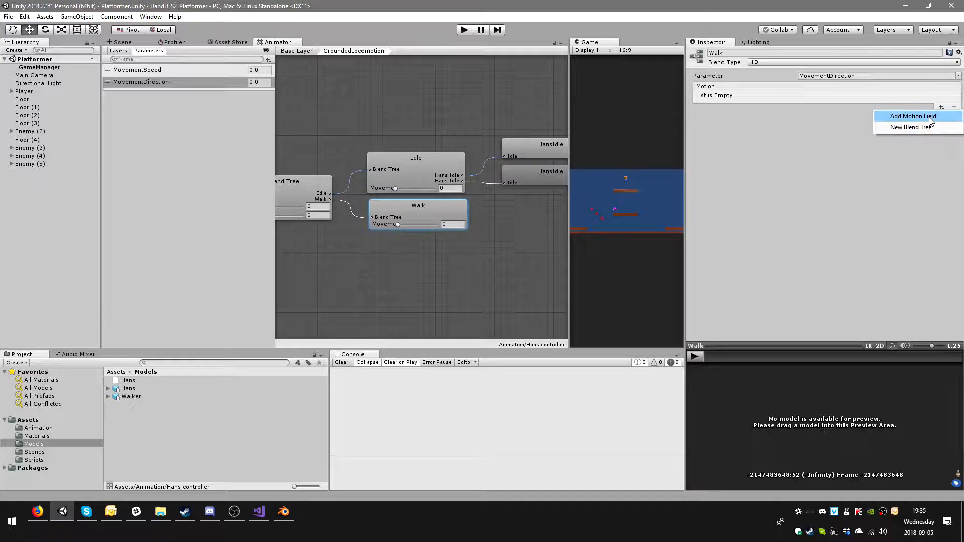
{"action": "left_click", "coordinate": [930, 116]}
{"action": "left_click", "coordinate": [940, 107]}
{"action": "left_click", "coordinate": [924, 116]}
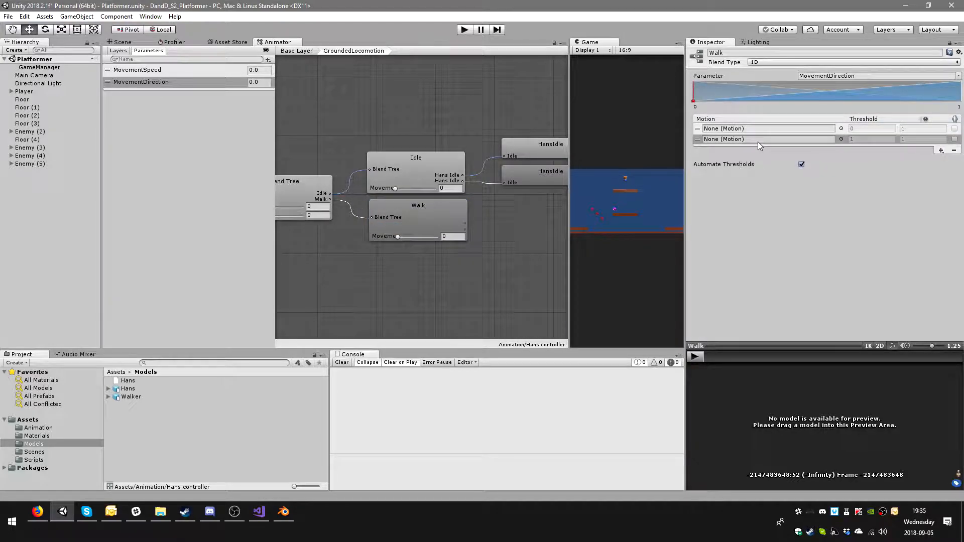
Step: Assign the HansWalk clip to both motion fields of the Walk blend tree
{"action": "left_click", "coordinate": [841, 129]}
{"action": "double_click", "coordinate": [630, 218]}
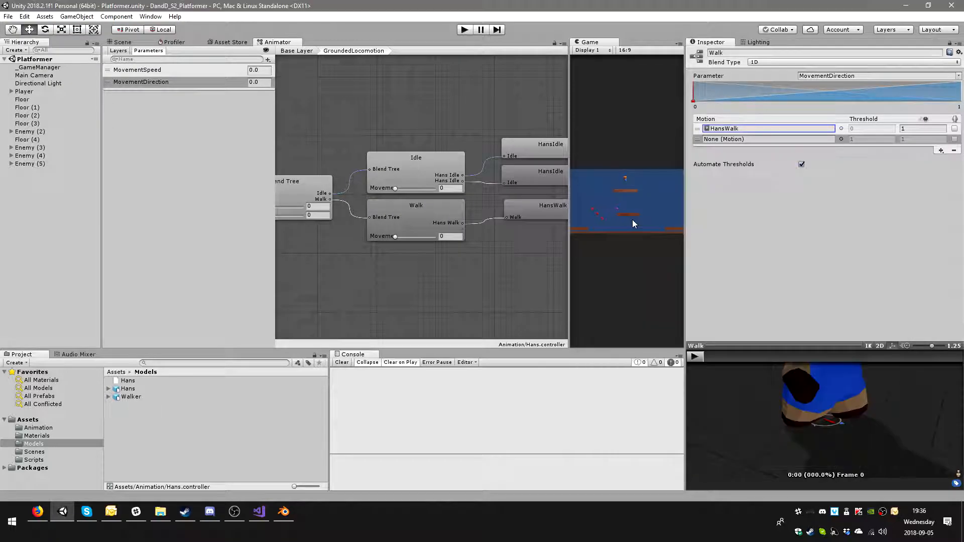
{"action": "left_click", "coordinate": [841, 139]}
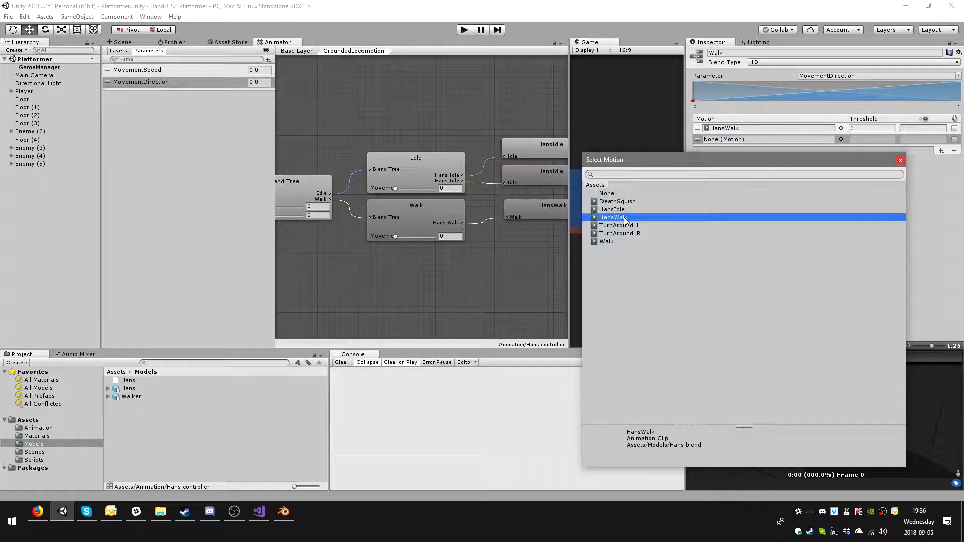
{"action": "double_click", "coordinate": [626, 218]}
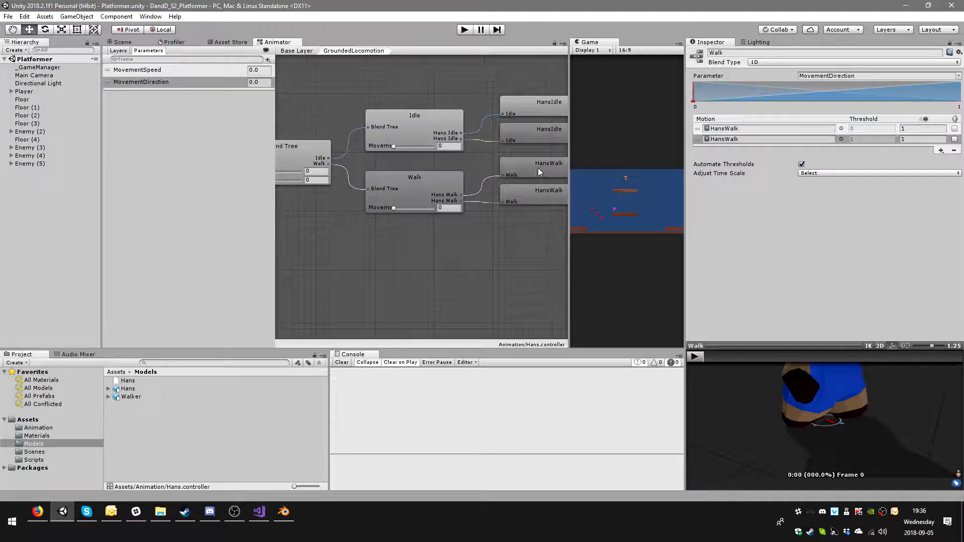
Step: Test the blending by setting the preview MovementDirection to 1 and sweeping MovementSpeed between 0 and 1 on the root blend tree
{"action": "mouse_move", "coordinate": [392, 224]}
{"action": "left_mouse_down"}
{"action": "mouse_move", "coordinate": [453, 223]}
{"action": "mouse_move", "coordinate": [489, 156]}
{"action": "mouse_move", "coordinate": [463, 221]}
{"action": "mouse_move", "coordinate": [369, 223]}
{"action": "mouse_move", "coordinate": [462, 221]}
{"action": "left_mouse_up"}
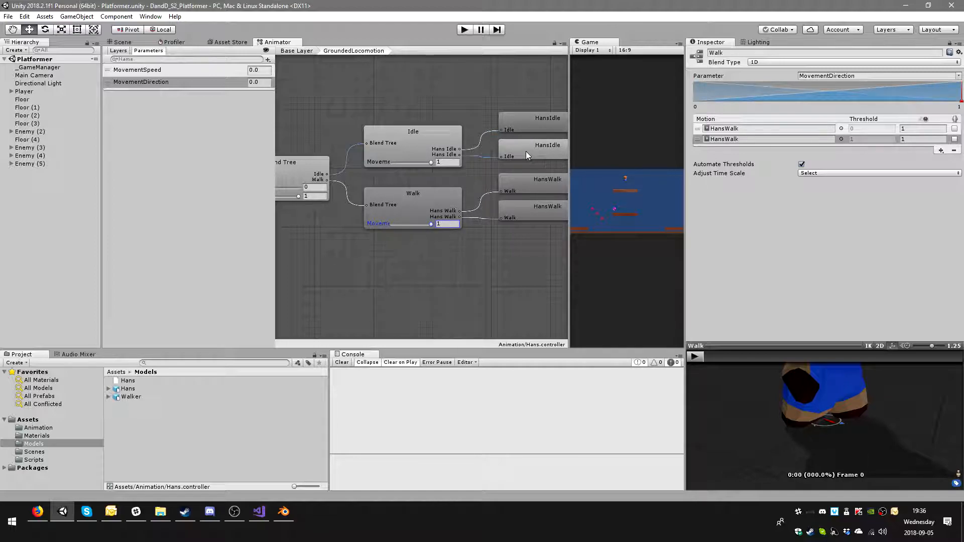
{"action": "middle_click_drag", "start_coordinate": [331, 191], "coordinate": [362, 192]}
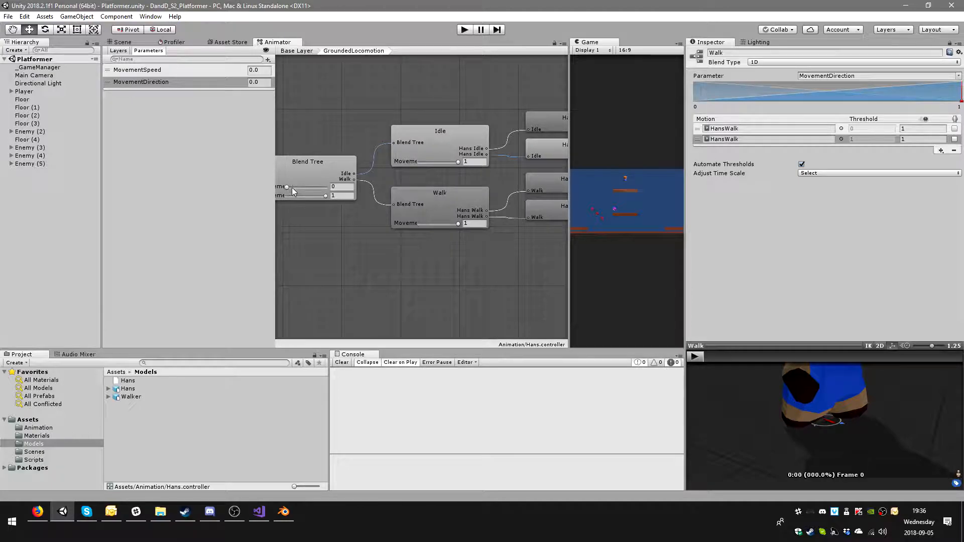
{"action": "left_click_drag", "start_coordinate": [288, 187], "coordinate": [396, 191]}
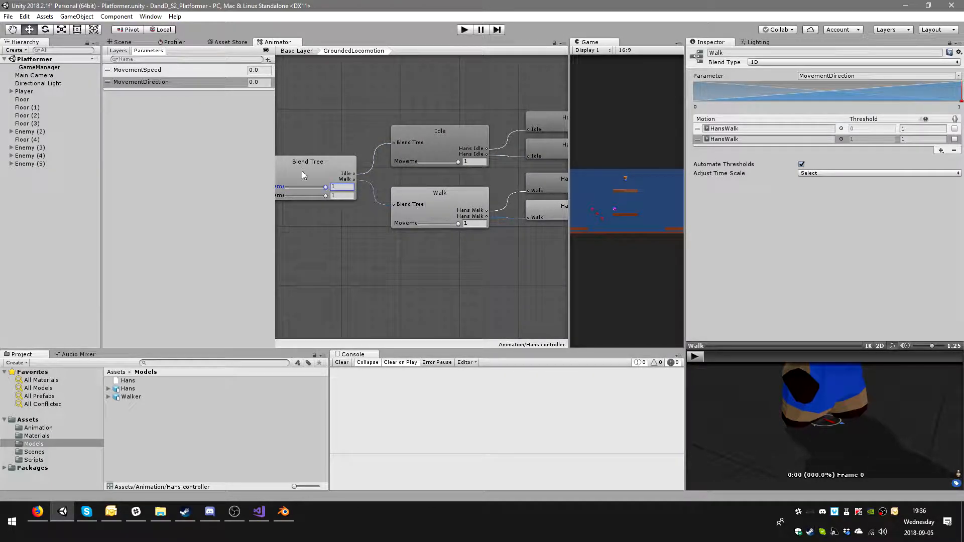
{"action": "left_click_drag", "start_coordinate": [326, 187], "coordinate": [277, 187]}
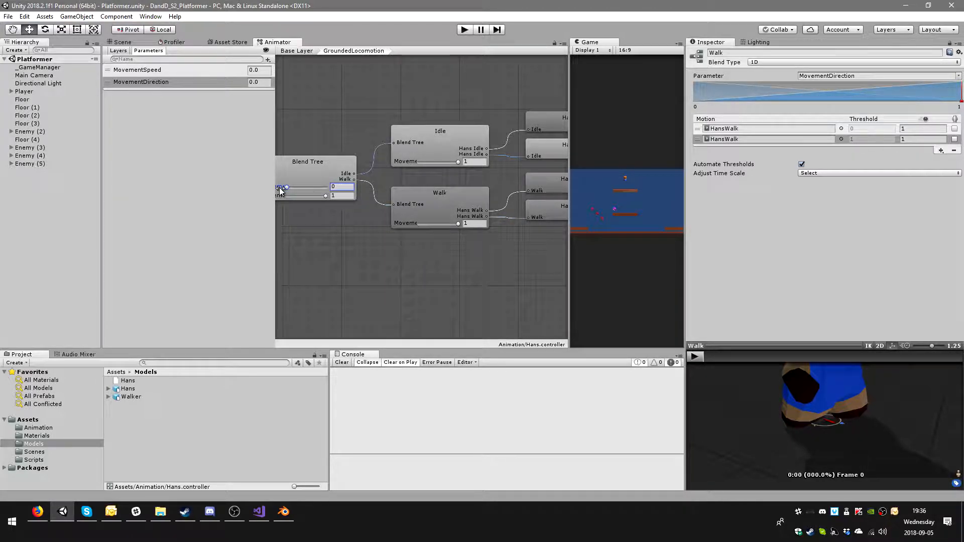
{"action": "left_click_drag", "start_coordinate": [280, 188], "coordinate": [305, 185]}
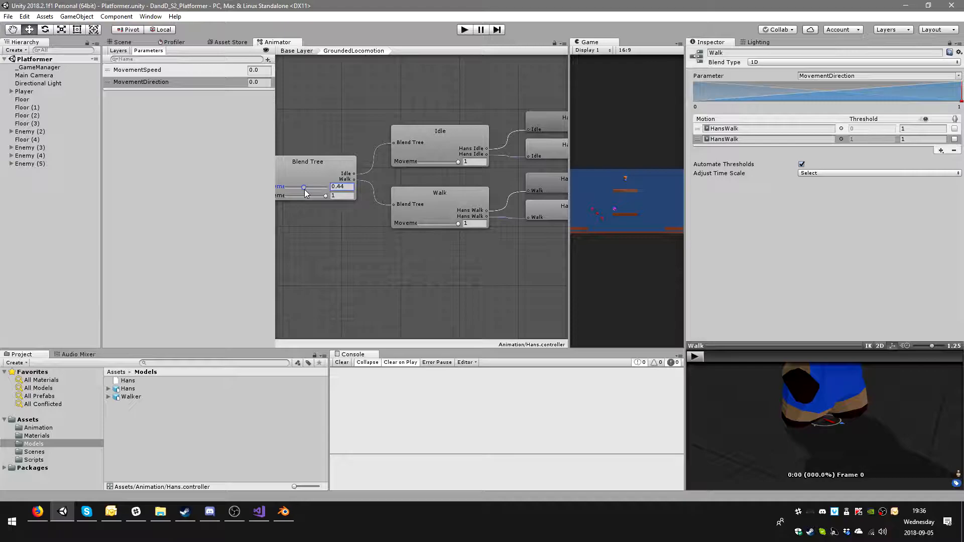
{"action": "left_click_drag", "start_coordinate": [304, 192], "coordinate": [262, 191]}
{"action": "mouse_move", "coordinate": [327, 196]}
{"action": "left_mouse_down"}
{"action": "mouse_move", "coordinate": [294, 198]}
{"action": "mouse_move", "coordinate": [341, 200]}
{"action": "mouse_move", "coordinate": [173, 206]}
{"action": "mouse_move", "coordinate": [472, 189]}
{"action": "left_mouse_up"}
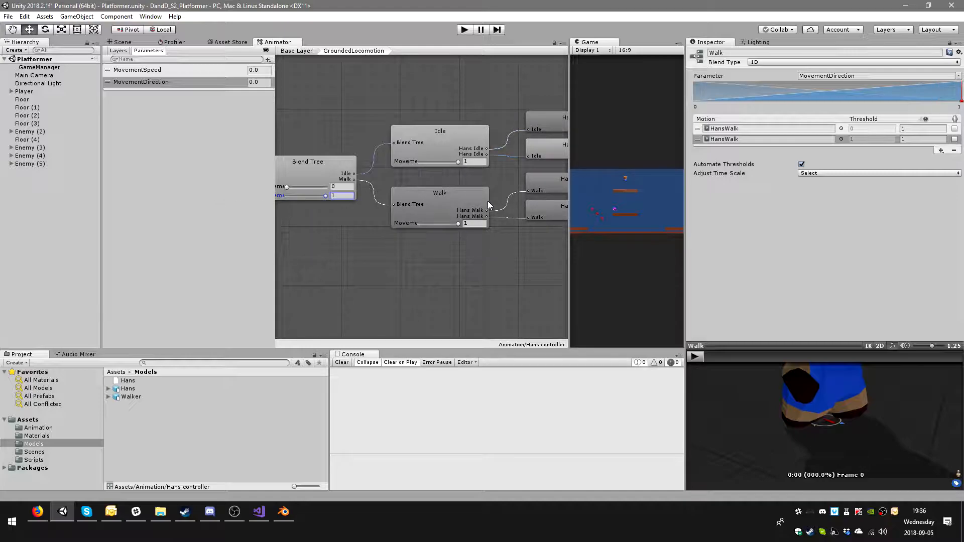
{"action": "middle_click_drag", "start_coordinate": [486, 201], "coordinate": [443, 208]}
{"action": "middle_click_drag", "start_coordinate": [392, 179], "coordinate": [395, 178]}
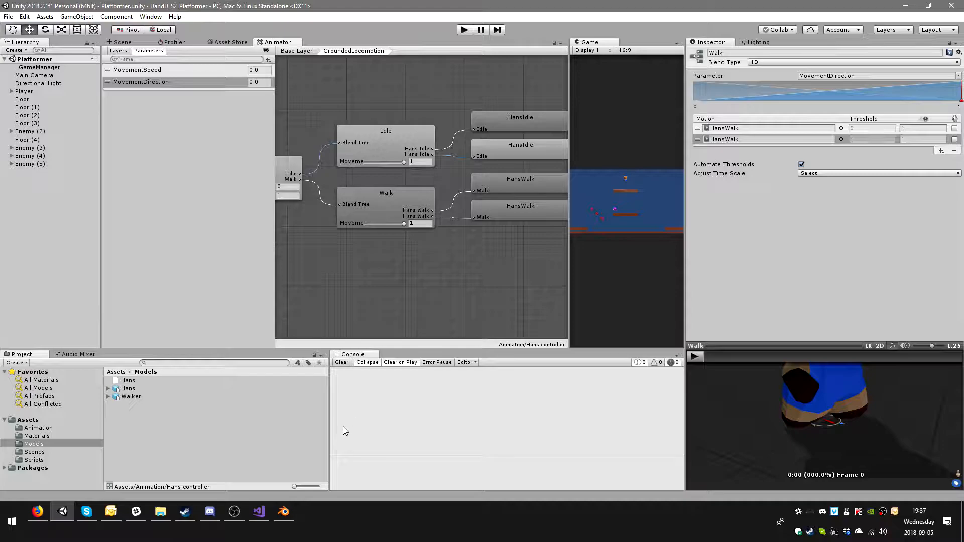
Step: Switch to Blender and play back the HansWalk action with the character seen from the left orthographic view
{"action": "left_click", "coordinate": [283, 511]}
{"action": "middle_click_drag", "start_coordinate": [497, 309], "coordinate": [576, 315]}
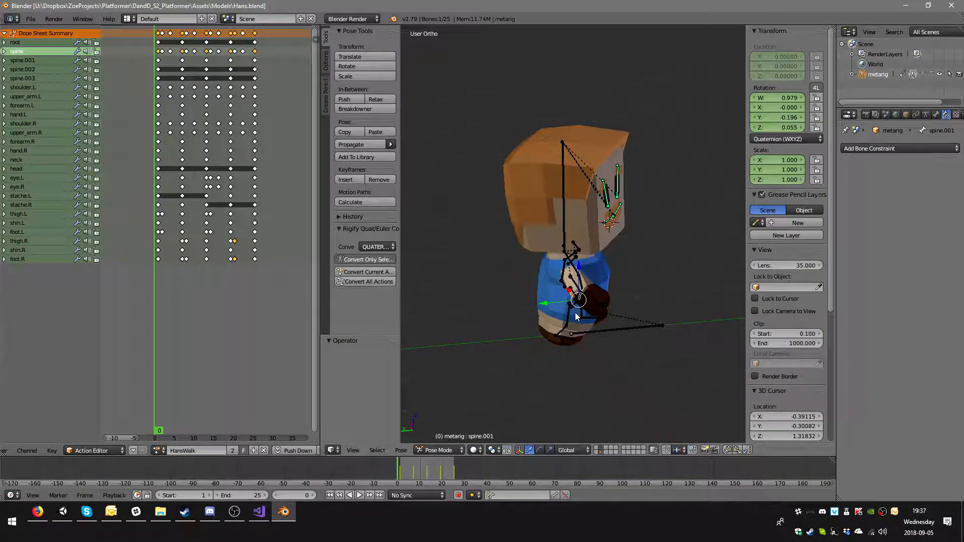
{"action": "key", "text": "KP_1"}
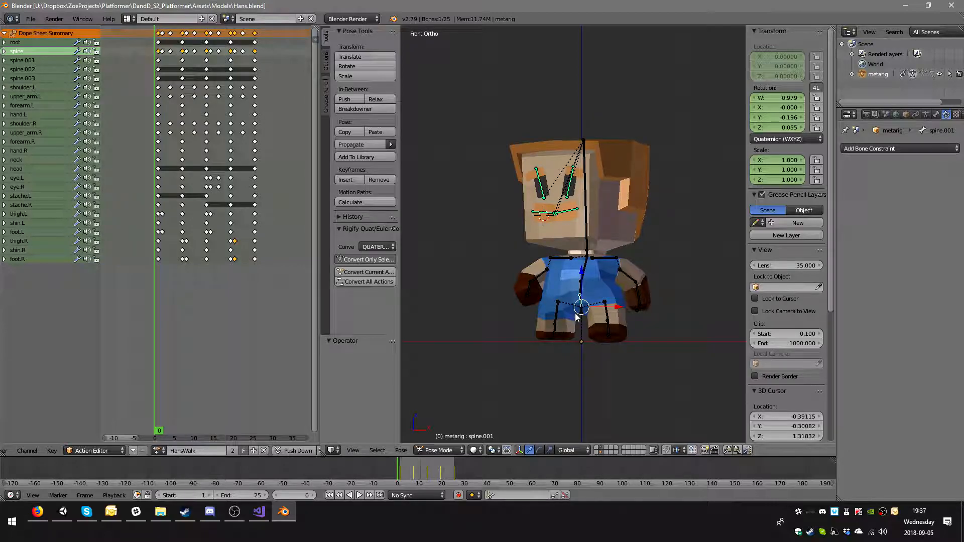
{"action": "key", "text": "KP_3"}
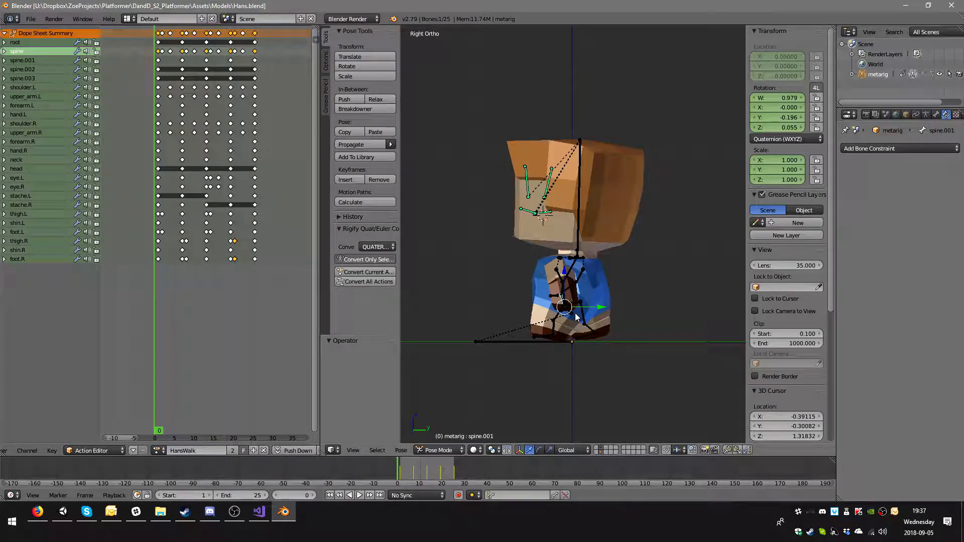
{"action": "key", "text": "ctrl+KP_3"}
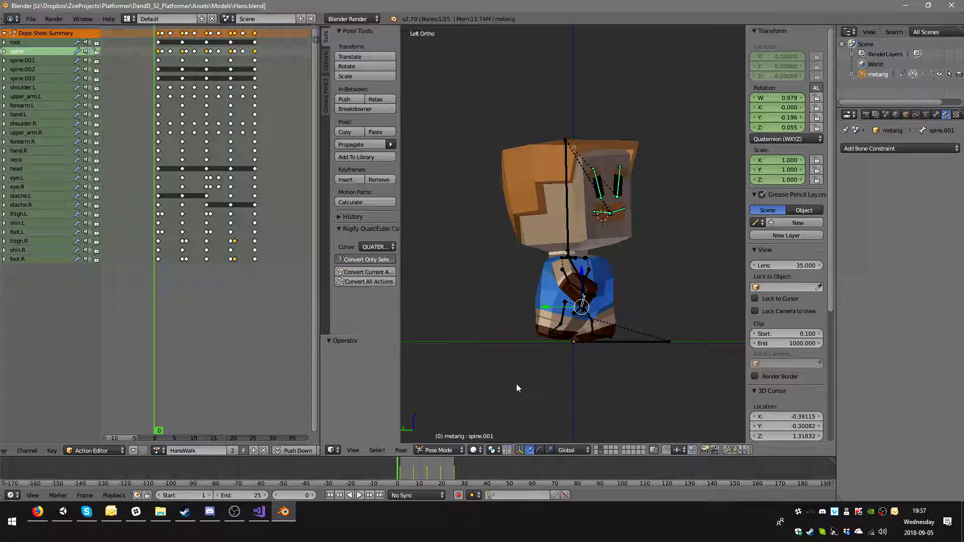
{"action": "left_click", "coordinate": [359, 496]}
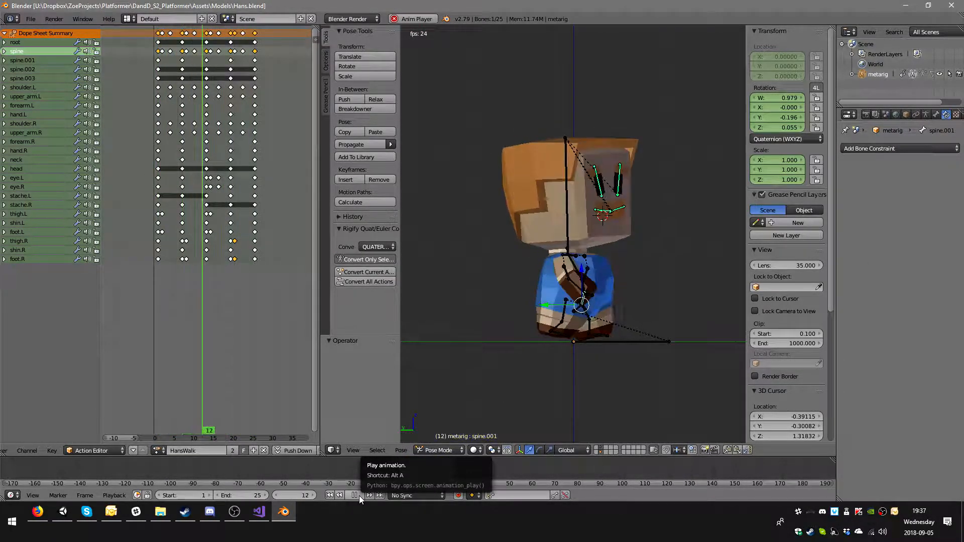
{"action": "left_click", "coordinate": [360, 496]}
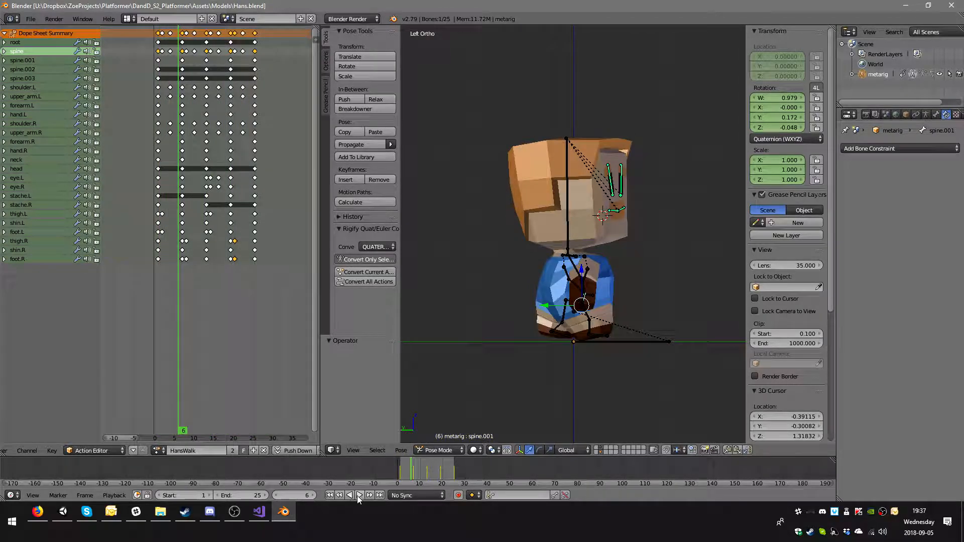
Step: Load the HansIdle action on the rig and play it back
{"action": "left_click", "coordinate": [158, 450]}
{"action": "left_click", "coordinate": [202, 350]}
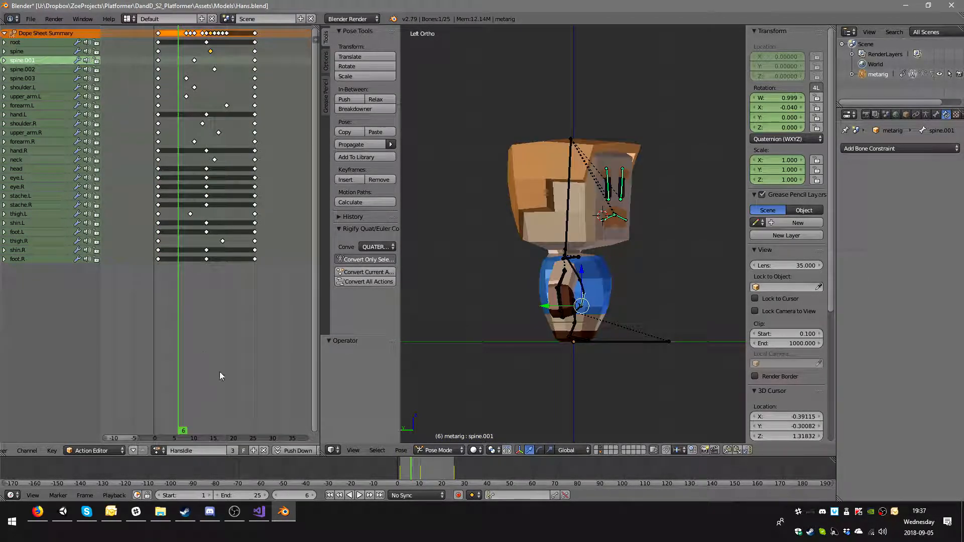
{"action": "left_click", "coordinate": [359, 495]}
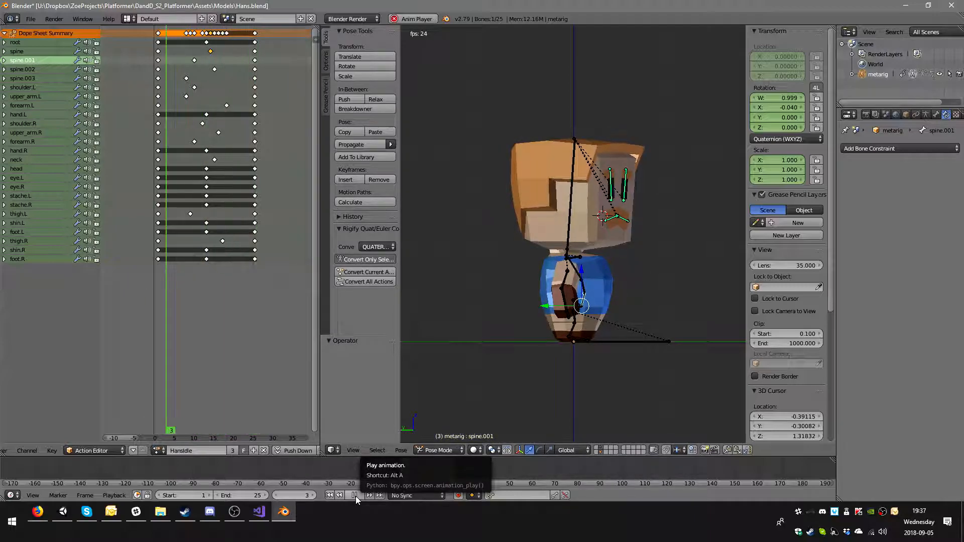
{"action": "left_click", "coordinate": [355, 496]}
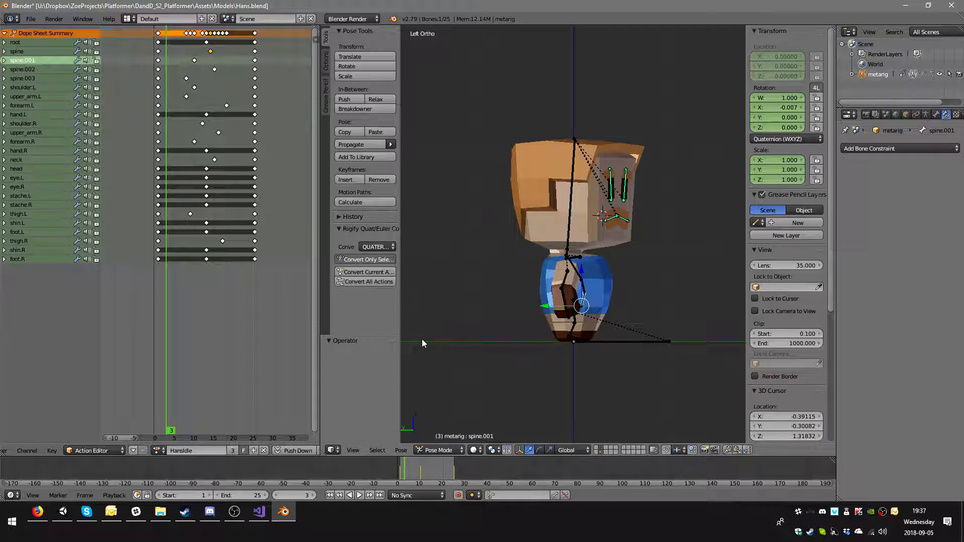
Step: Rename the HansIdle action to HansIdle_R
{"action": "middle_click_drag", "start_coordinate": [564, 348], "coordinate": [527, 387]}
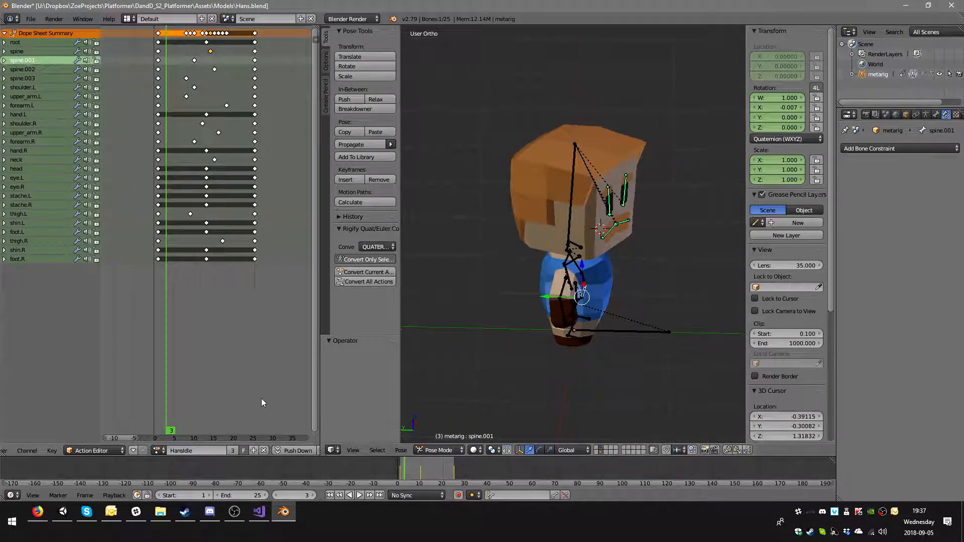
{"action": "left_click", "coordinate": [202, 451]}
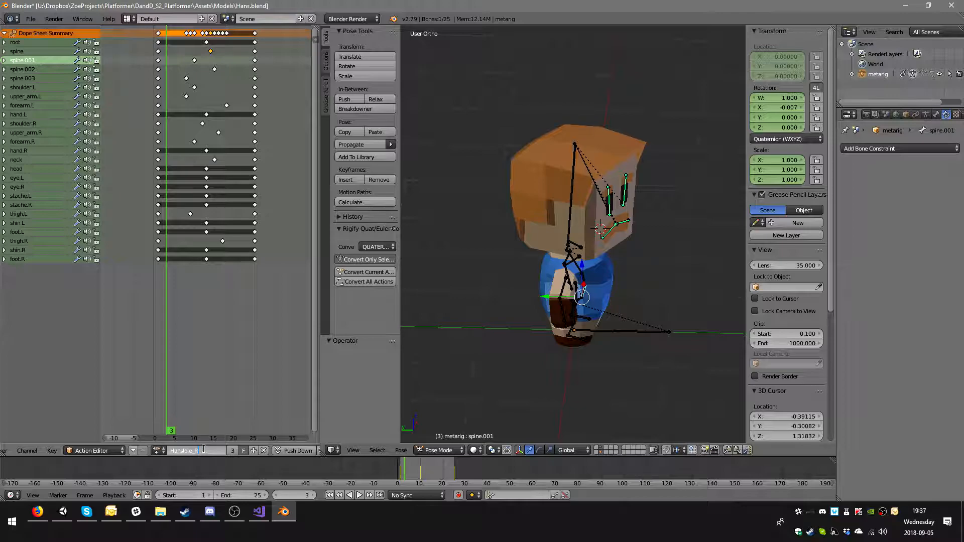
{"action": "key", "text": "Escape"}
Step: Load the HansWalk action and rename it to HansWalk_R
{"action": "left_click", "coordinate": [160, 450]}
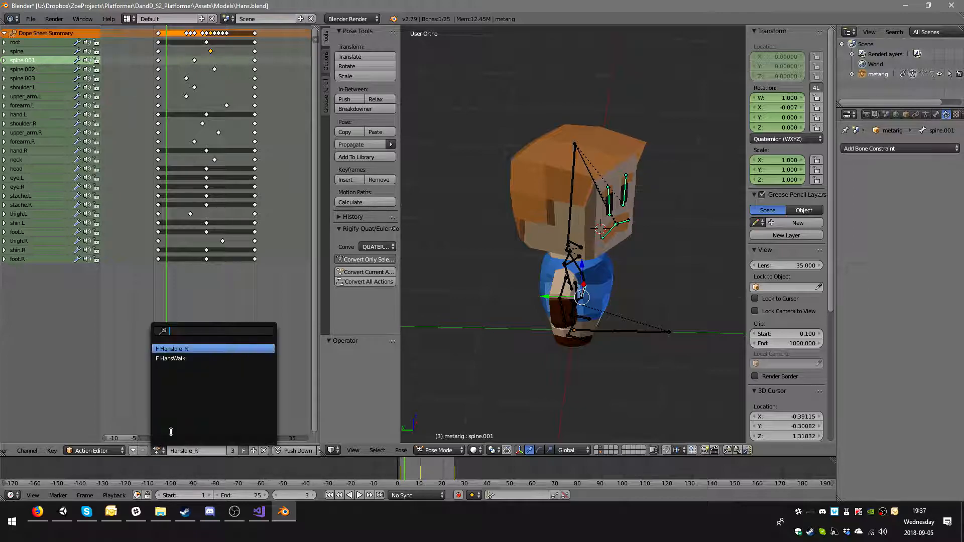
{"action": "left_click", "coordinate": [193, 358]}
{"action": "left_click", "coordinate": [214, 451]}
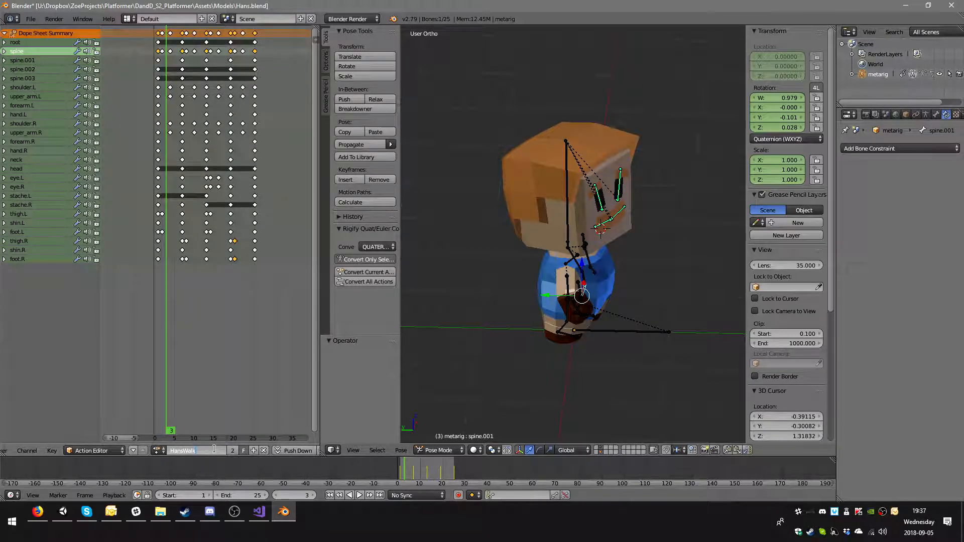
{"action": "key", "text": "Return"}
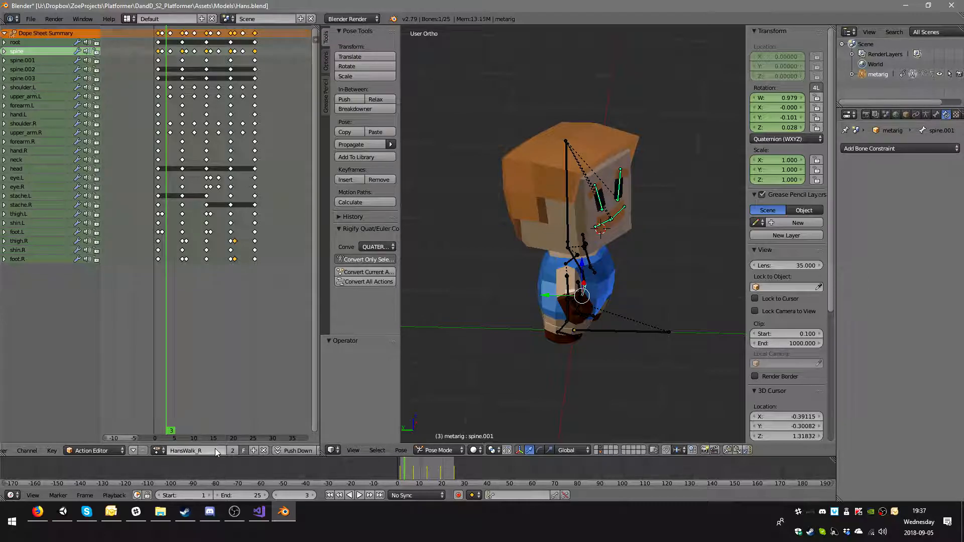
Step: Duplicate the HansWalk_R action as a new action named HansWalk_L
{"action": "left_click", "coordinate": [154, 451]}
{"action": "left_click", "coordinate": [189, 359]}
{"action": "middle_click_drag", "start_coordinate": [483, 437], "coordinate": [483, 402]}
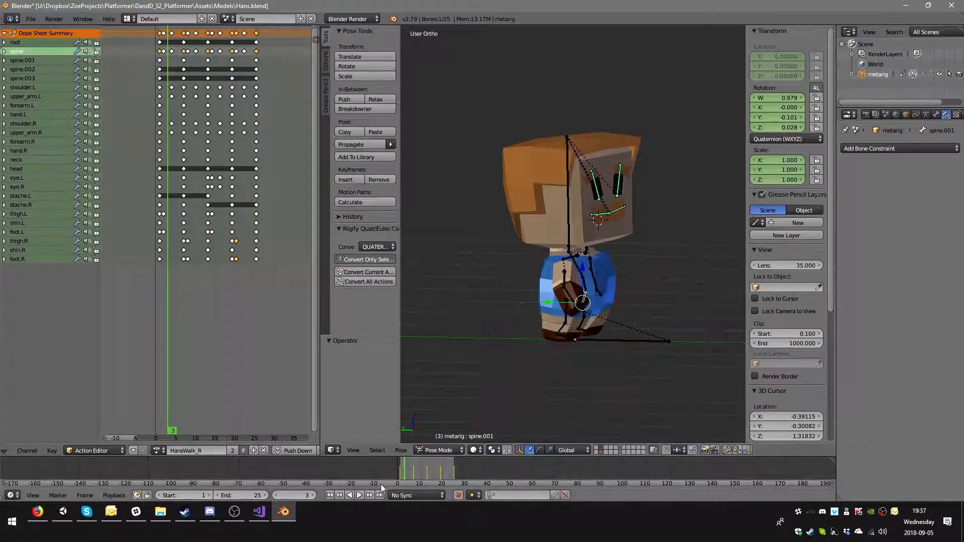
{"action": "left_click", "coordinate": [253, 450]}
{"action": "left_click_drag", "start_coordinate": [197, 451], "coordinate": [223, 452]}
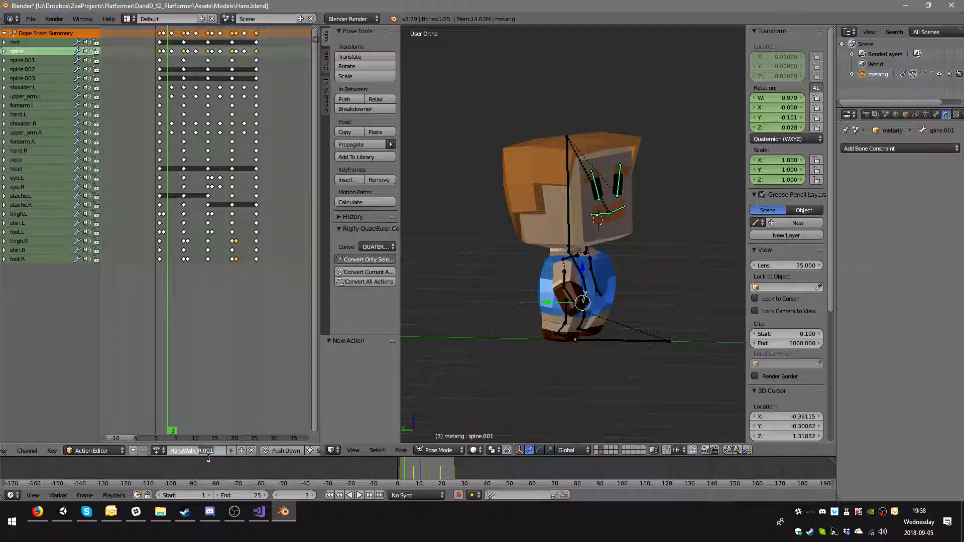
{"action": "type", "text": "L"}
{"action": "key", "text": "Return"}
Step: Keep HansWalk_L as the active action and move the playhead to frame 1 with the character's front in view
{"action": "left_click", "coordinate": [159, 450]}
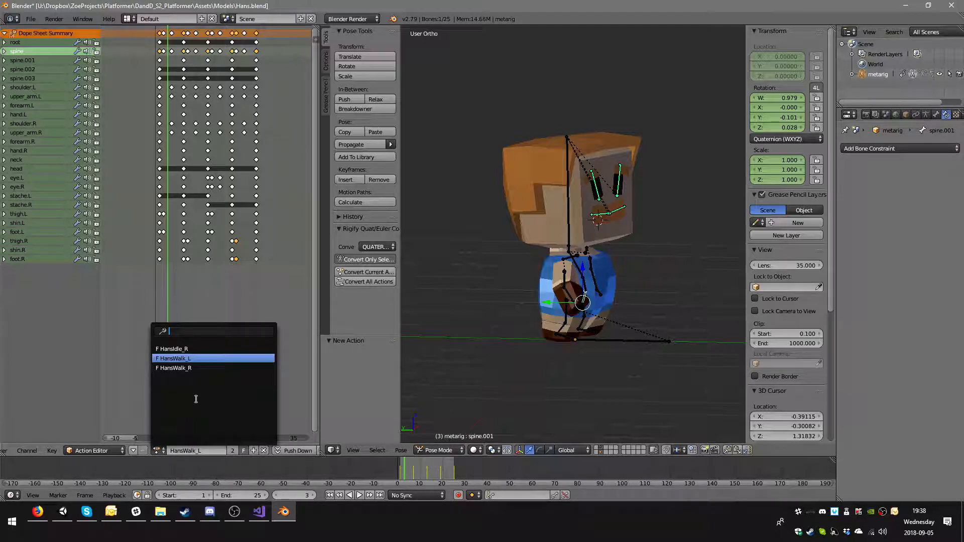
{"action": "left_click", "coordinate": [192, 359]}
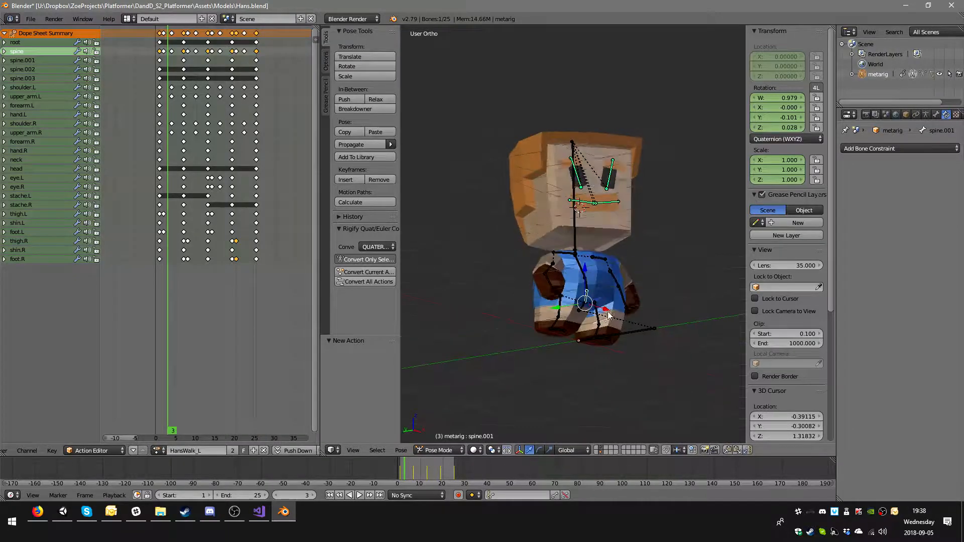
{"action": "middle_click_drag", "start_coordinate": [653, 343], "coordinate": [533, 350]}
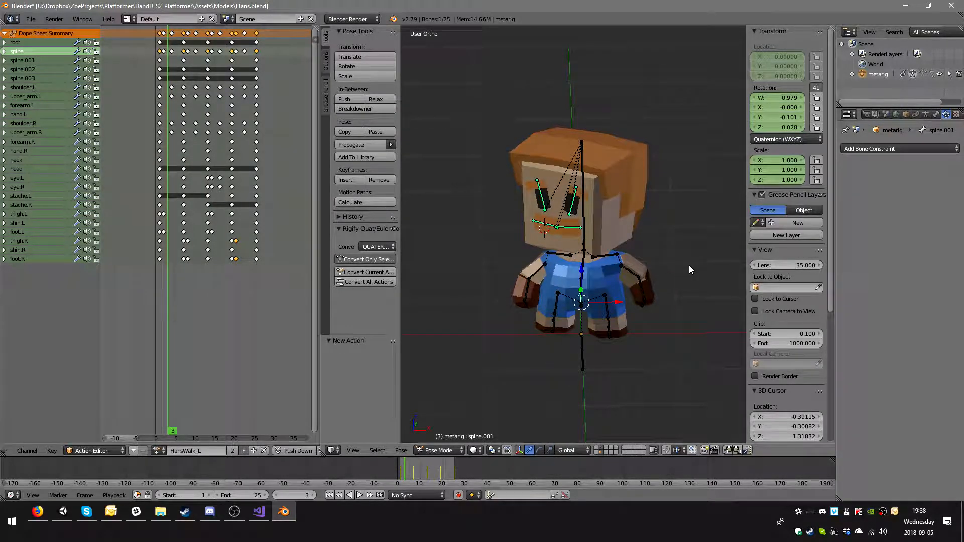
{"action": "left_click", "coordinate": [160, 55]}
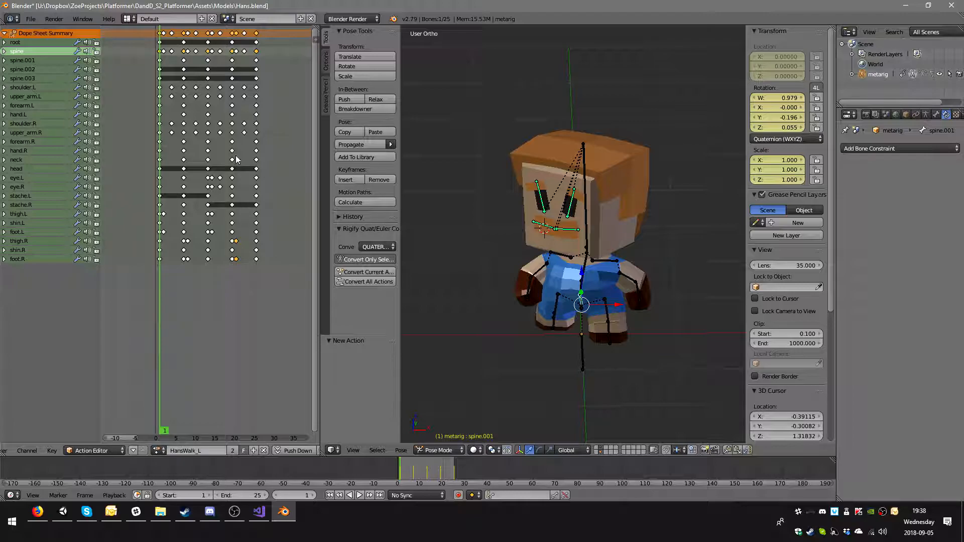
{"action": "left_click", "coordinate": [168, 56]}
{"action": "left_click", "coordinate": [165, 55]}
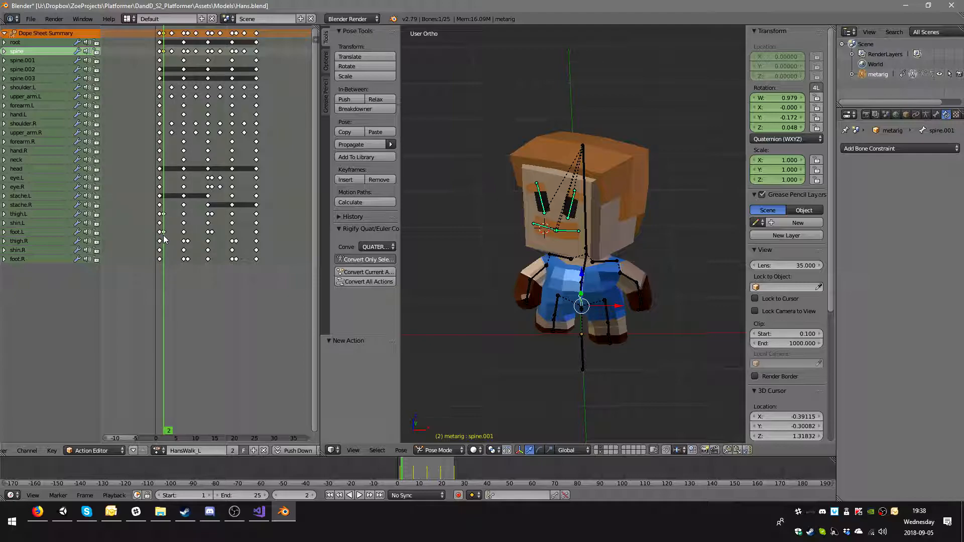
{"action": "left_click", "coordinate": [161, 46]}
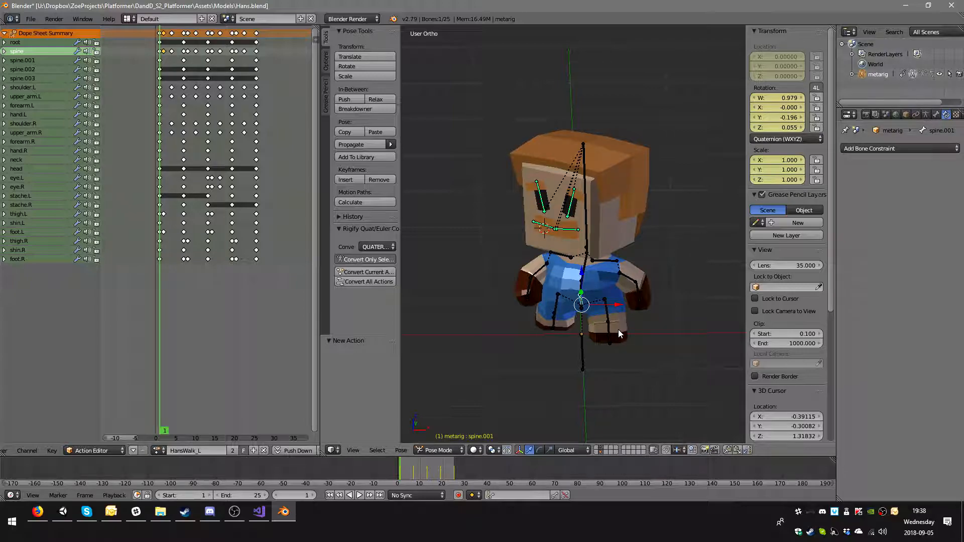
Step: Copy the pose of all bones at frame 1 and paste it back flipped on the X axis
{"action": "key", "text": "a"}
{"action": "key", "text": "a"}
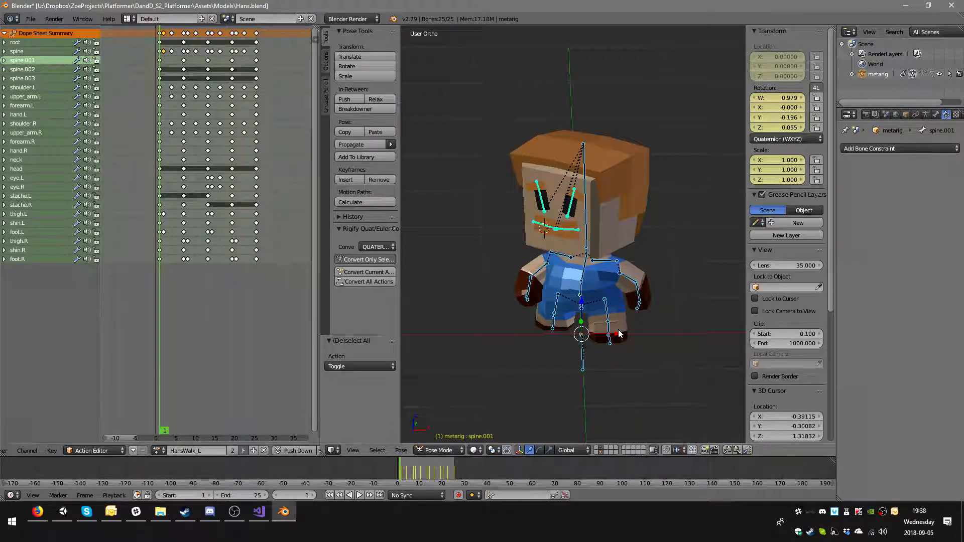
{"action": "key", "text": "ctrl+c"}
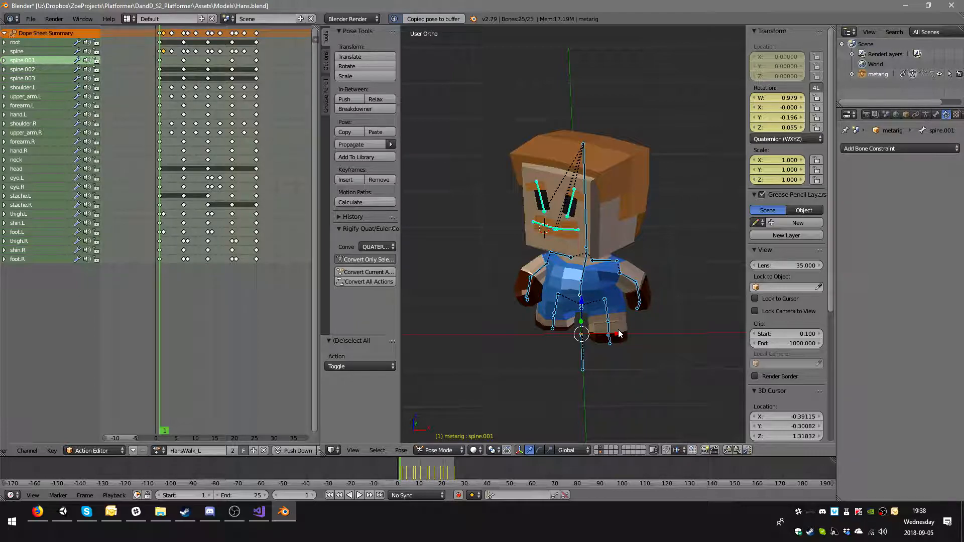
{"action": "key", "text": "ctrl+v"}
{"action": "left_click", "coordinate": [365, 356]}
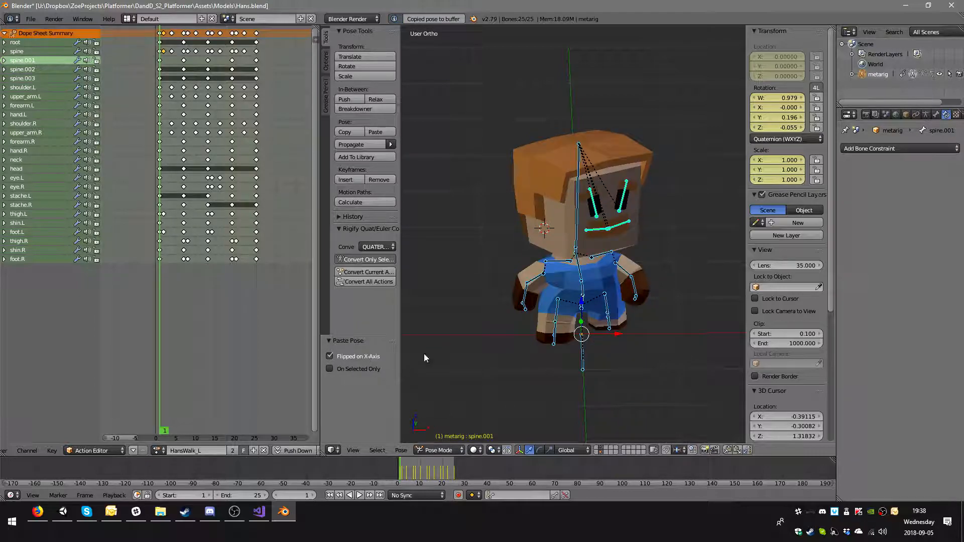
Step: Insert LocRotScale keyframes for all bones at frame 1 to store the mirrored pose
{"action": "key", "text": "i"}
{"action": "left_click", "coordinate": [684, 315]}
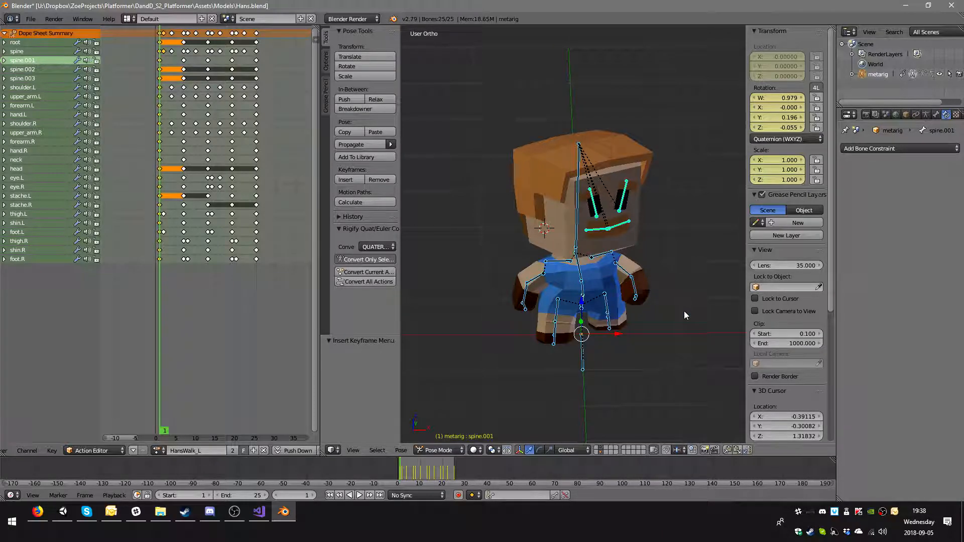
{"action": "key", "text": "i"}
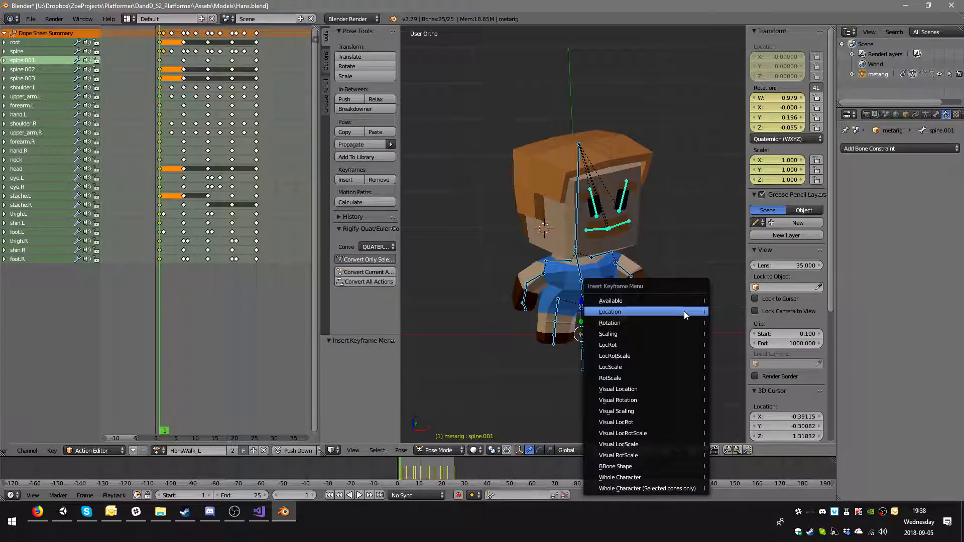
{"action": "left_click", "coordinate": [661, 355]}
{"action": "middle_click_drag", "start_coordinate": [667, 272], "coordinate": [622, 264]}
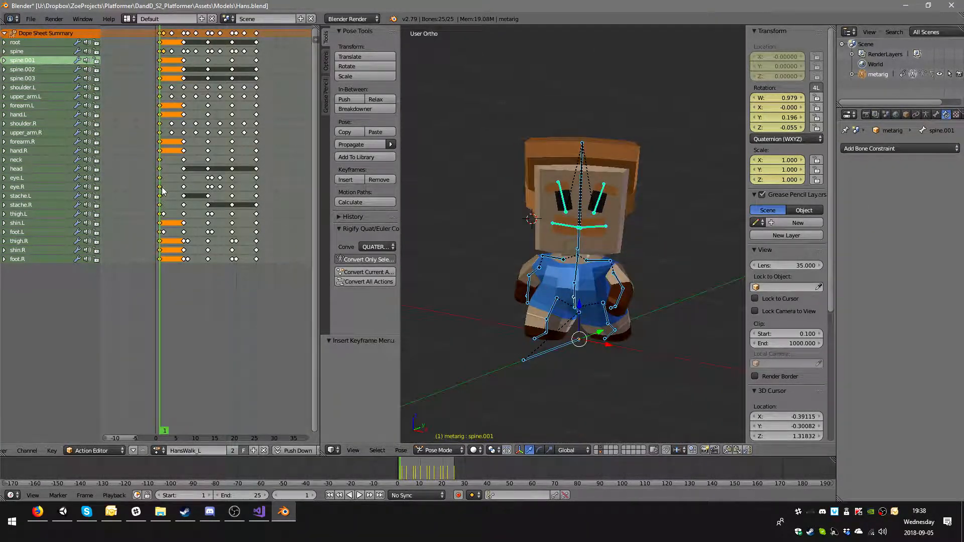
Step: At frame 2, copy the pose of thigh.L, foot.L and spine and paste it flipped on the X axis
{"action": "left_click", "coordinate": [165, 210]}
{"action": "middle_click_drag", "start_coordinate": [598, 248], "coordinate": [533, 261]}
{"action": "mouse_move", "coordinate": [638, 251]}
{"action": "middle_mouse_down"}
{"action": "mouse_move", "coordinate": [650, 235]}
{"action": "mouse_move", "coordinate": [640, 242]}
{"action": "middle_mouse_up"}
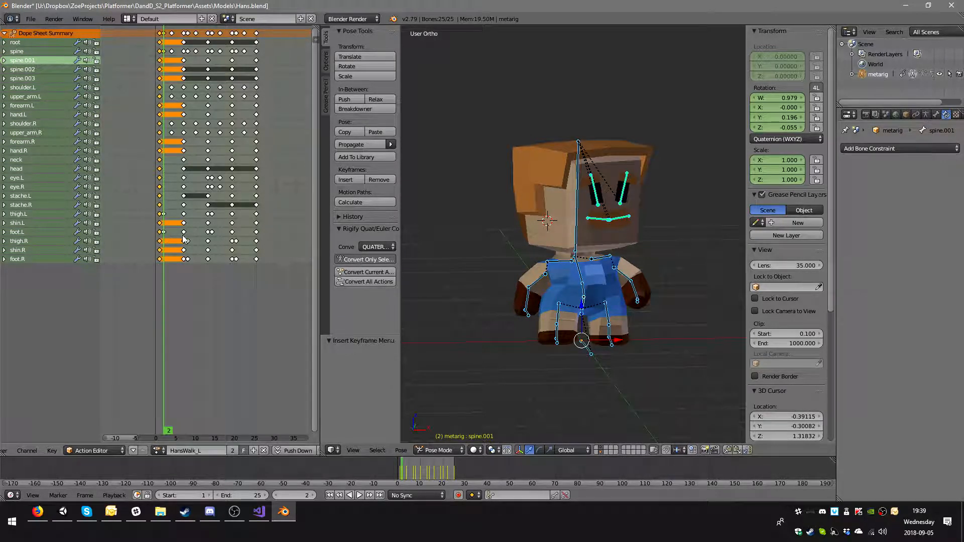
{"action": "right_click", "coordinate": [607, 320]}
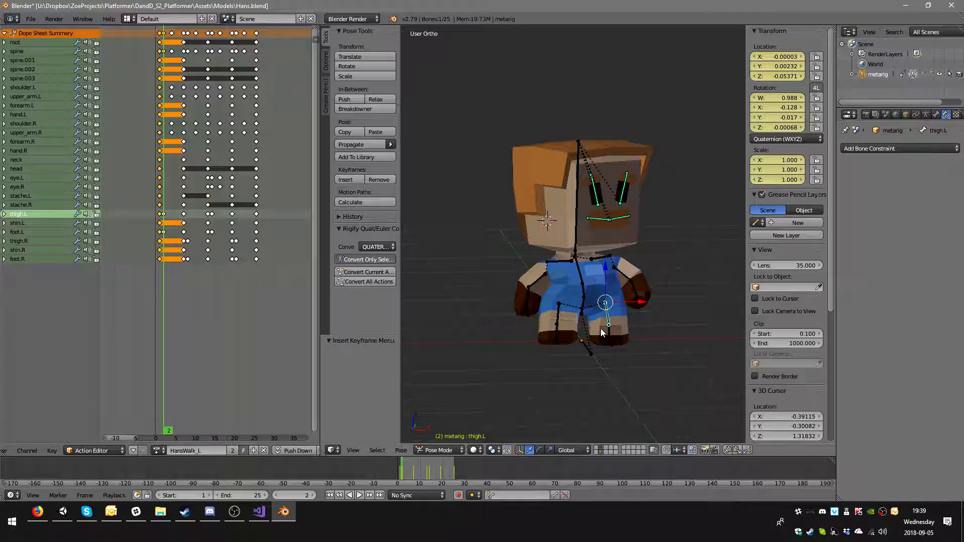
{"action": "right_click", "coordinate": [611, 343], "text": "shift"}
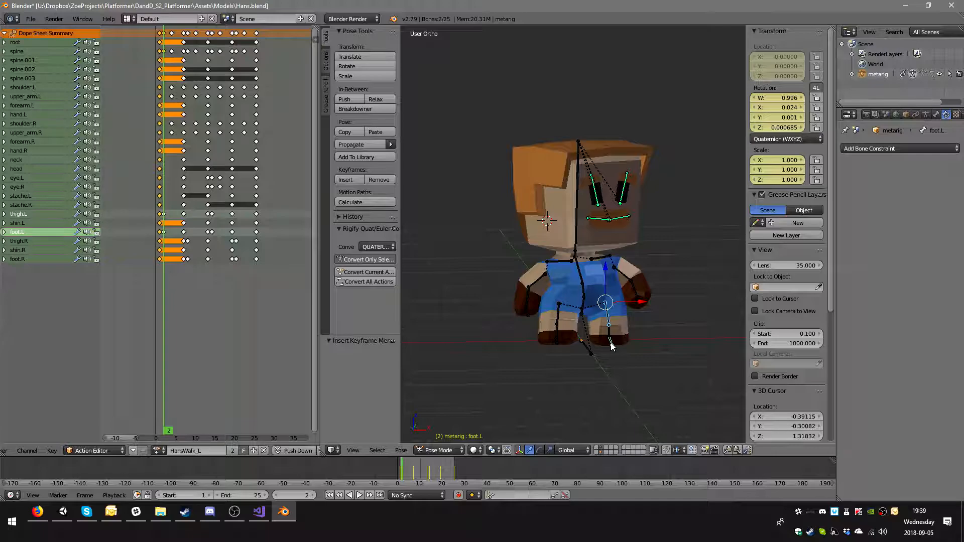
{"action": "right_click", "coordinate": [583, 313], "text": "shift"}
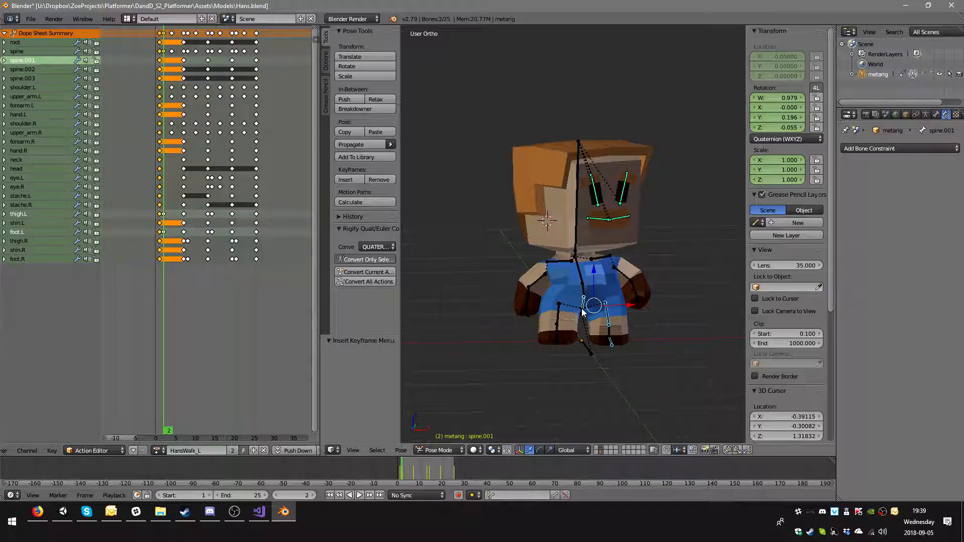
{"action": "right_click", "coordinate": [583, 312], "text": "shift"}
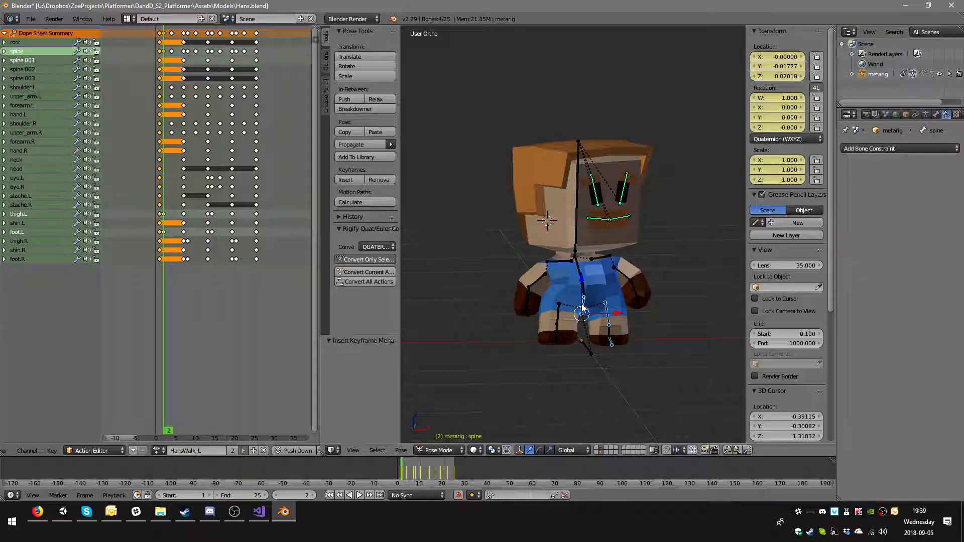
{"action": "right_click", "coordinate": [583, 312], "text": "shift"}
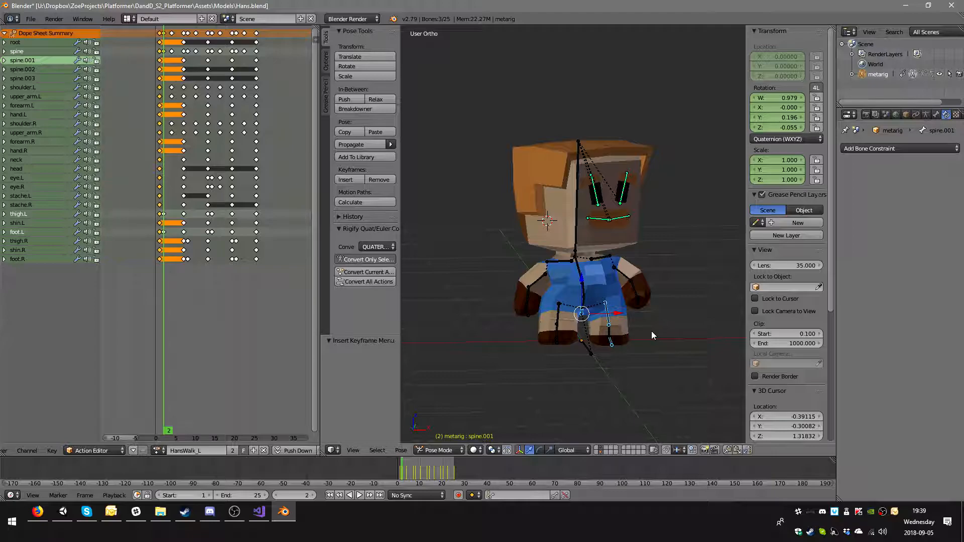
{"action": "key", "text": "ctrl+c"}
{"action": "key", "text": "ctrl+v"}
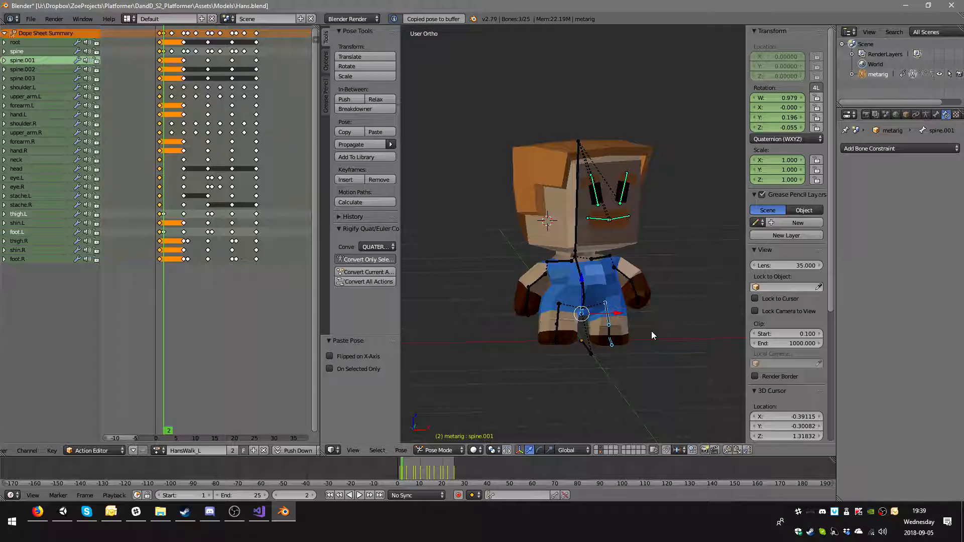
{"action": "left_click", "coordinate": [369, 356]}
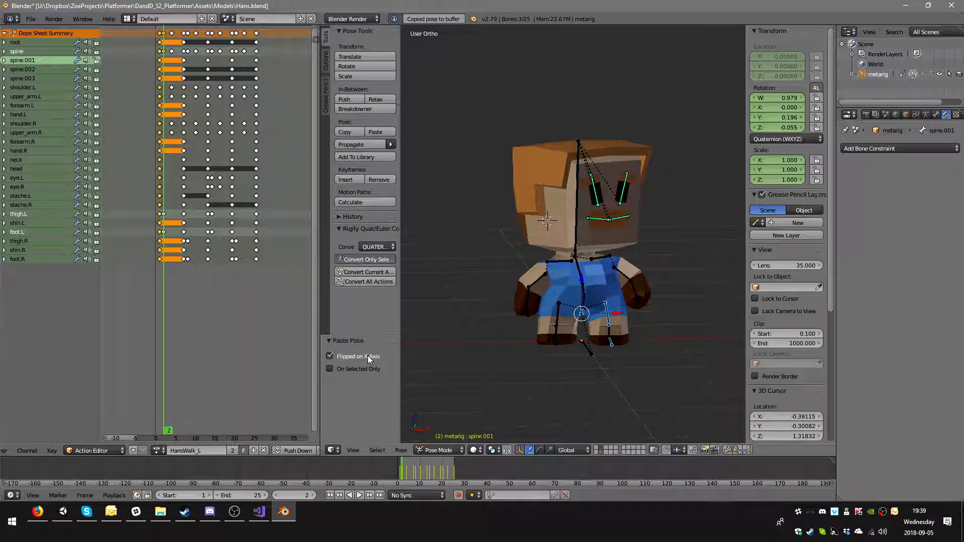
Step: Insert keyframes at frame 2 for the spine, thigh.R and foot.R bones
{"action": "middle_click_drag", "start_coordinate": [489, 340], "coordinate": [572, 316]}
{"action": "right_click", "coordinate": [584, 314]}
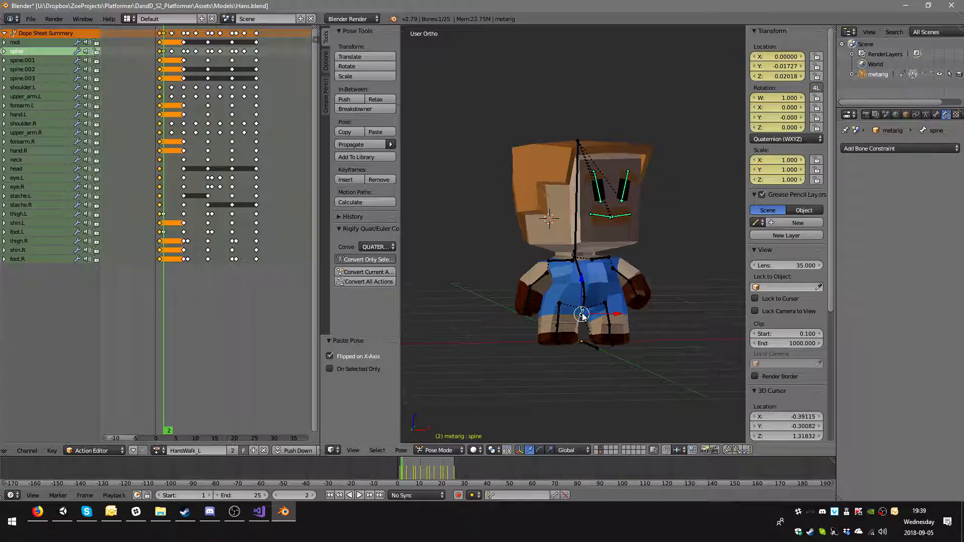
{"action": "right_click", "coordinate": [556, 315]}
{"action": "right_click", "coordinate": [555, 343]}
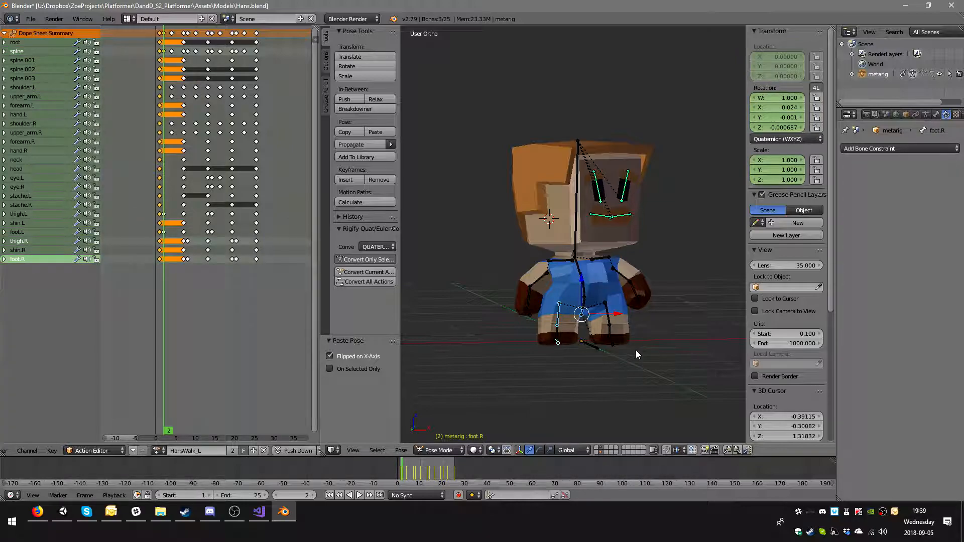
{"action": "key", "text": "i"}
{"action": "left_click", "coordinate": [635, 340]}
{"action": "left_click", "coordinate": [631, 340]}
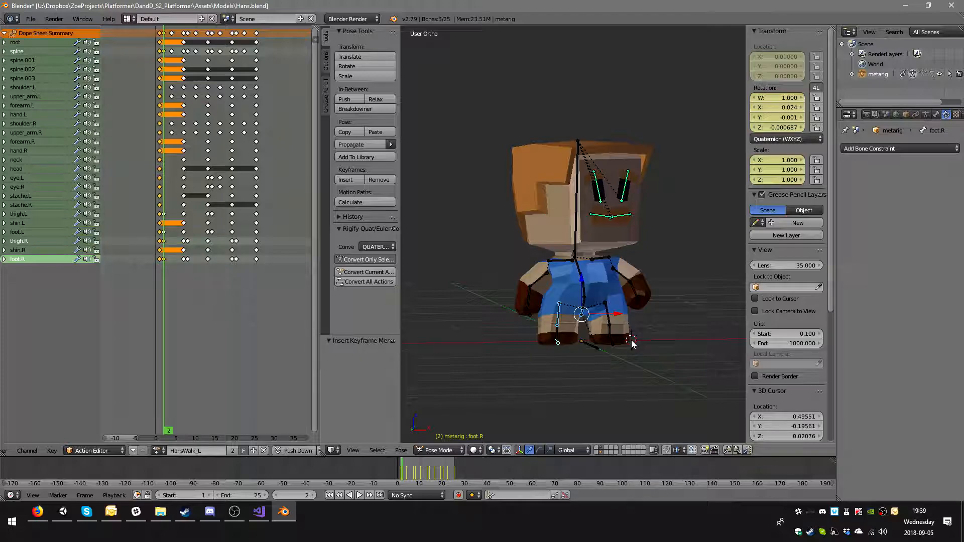
Step: Delete the frame 2 keyframes of thigh.L and foot.L from HansWalk_L
{"action": "mouse_move", "coordinate": [554, 328]}
{"action": "middle_mouse_down"}
{"action": "mouse_move", "coordinate": [602, 340]}
{"action": "mouse_move", "coordinate": [564, 342]}
{"action": "middle_mouse_up"}
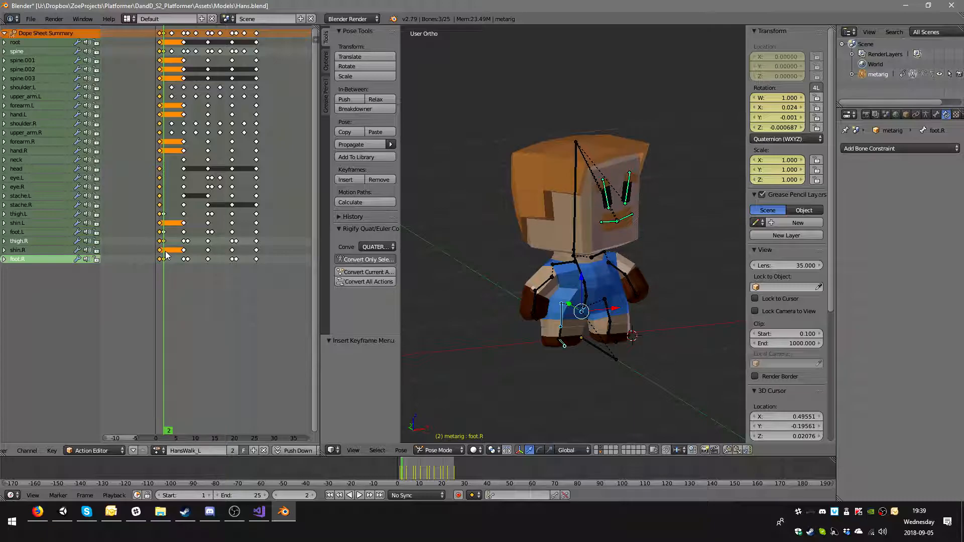
{"action": "key", "text": "alt+a"}
{"action": "key", "text": "alt+a"}
{"action": "right_click", "coordinate": [163, 232]}
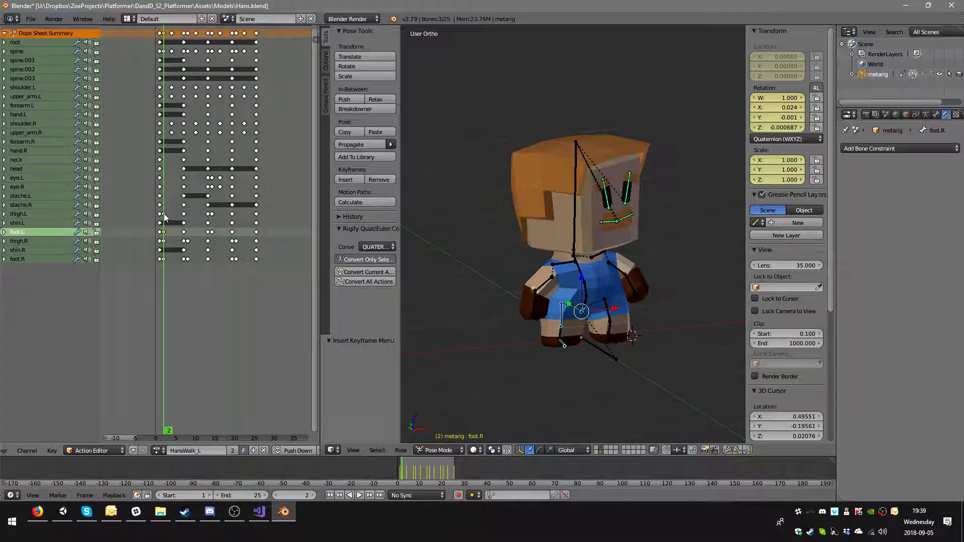
{"action": "right_click", "coordinate": [164, 214], "text": "shift"}
{"action": "key", "text": "x"}
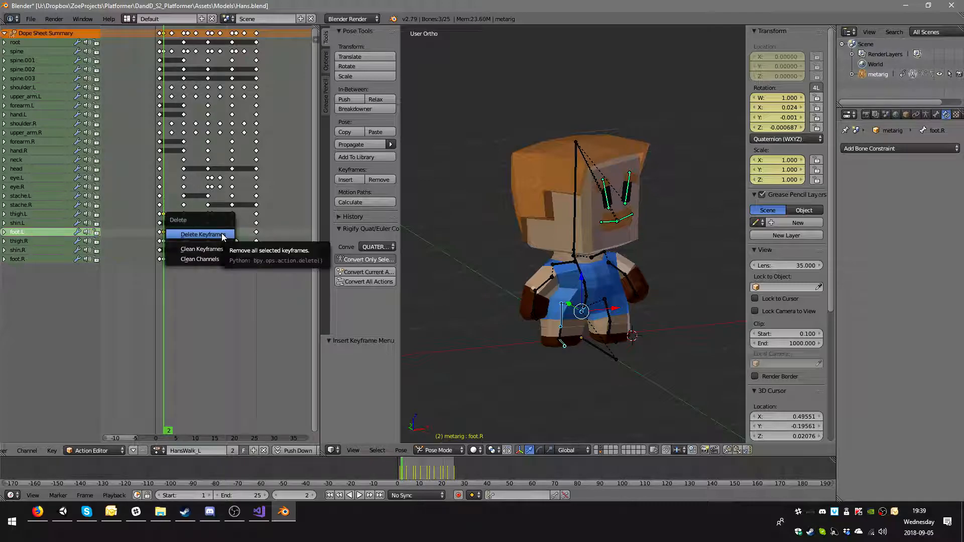
{"action": "left_click", "coordinate": [222, 231]}
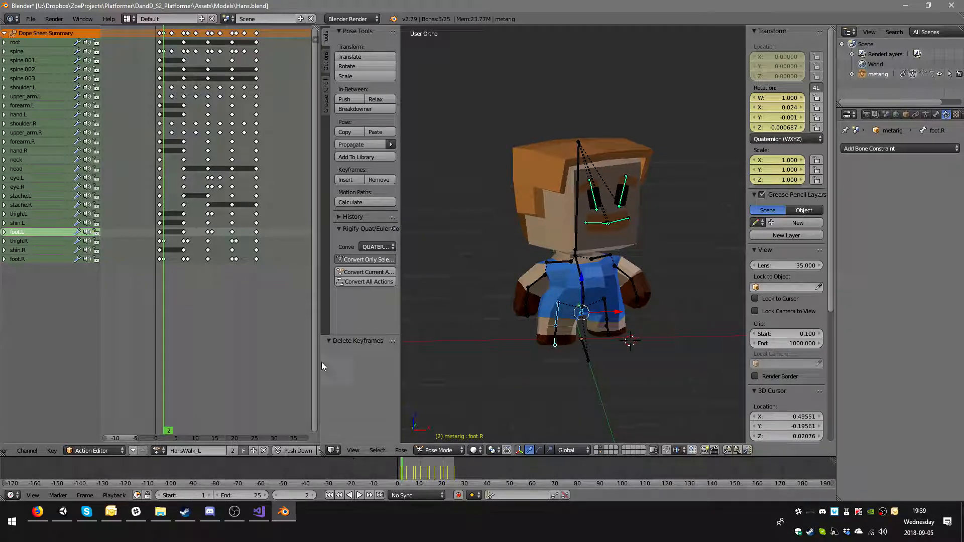
Step: Move the playhead to frame 4 of HansWalk_L, where the next arm keyframes are
{"action": "left_click", "coordinate": [159, 248]}
{"action": "key", "text": "Right"}
{"action": "key", "text": "Right"}
{"action": "key", "text": "Right"}
{"action": "key", "text": "Right"}
{"action": "key", "text": "Right"}
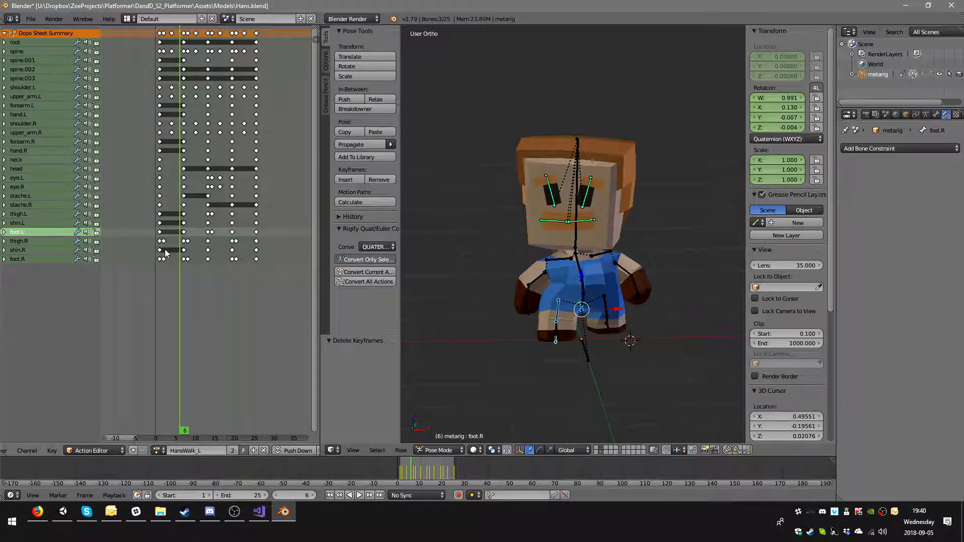
{"action": "key", "text": "Left"}
{"action": "key", "text": "Left"}
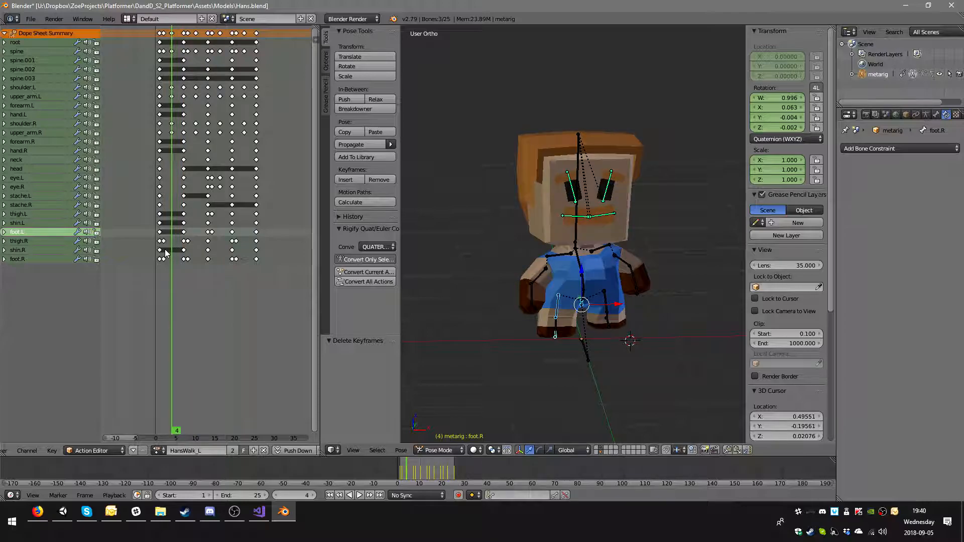
{"action": "left_click", "coordinate": [172, 134]}
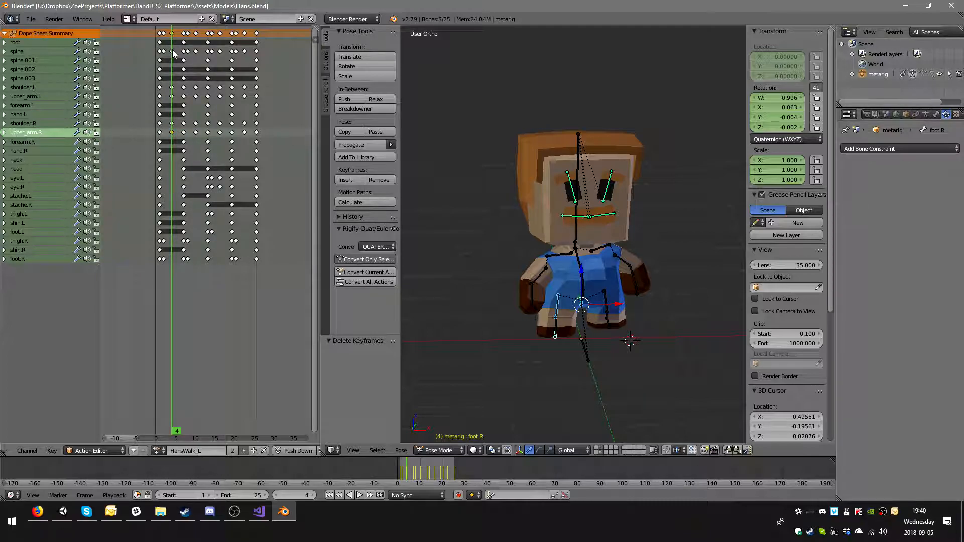
Step: Paste the frame 4 pose of the spine, both shoulders and both upper arms flipped on the X axis, and keyframe those bones
{"action": "scroll", "coordinate": [579, 330], "scroll_direction": "up", "scroll_amount": 2}
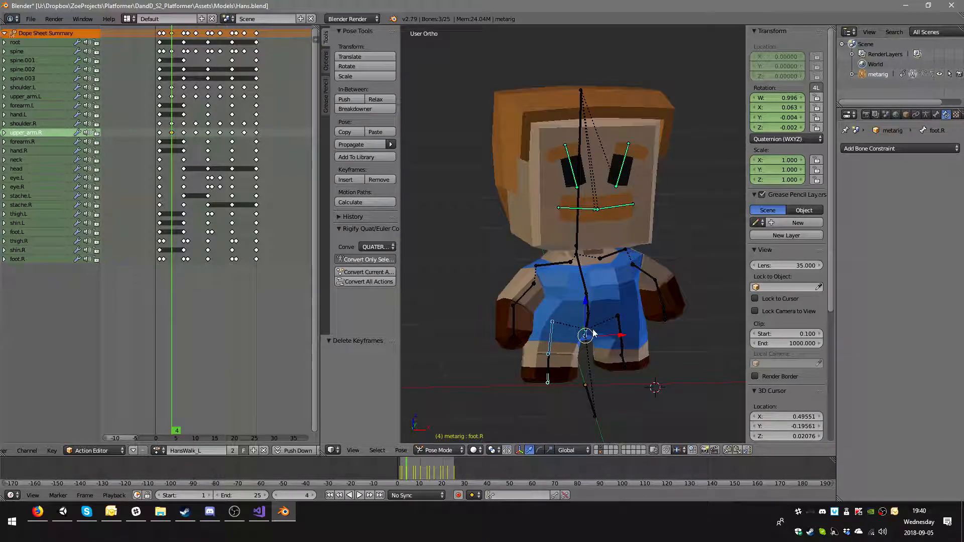
{"action": "right_click", "coordinate": [586, 336]}
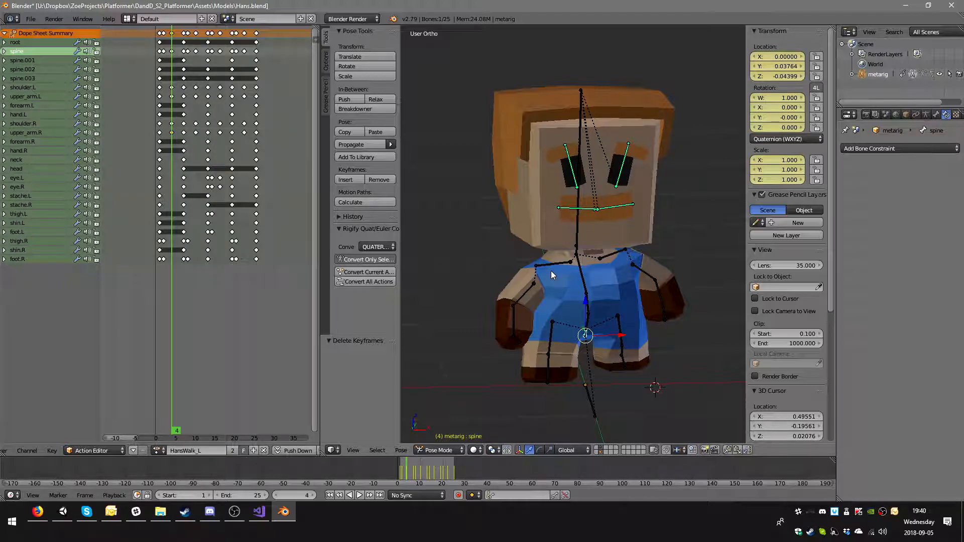
{"action": "key", "text": "ctrl+Tab"}
{"action": "right_click", "coordinate": [617, 300]}
{"action": "right_click", "coordinate": [639, 269]}
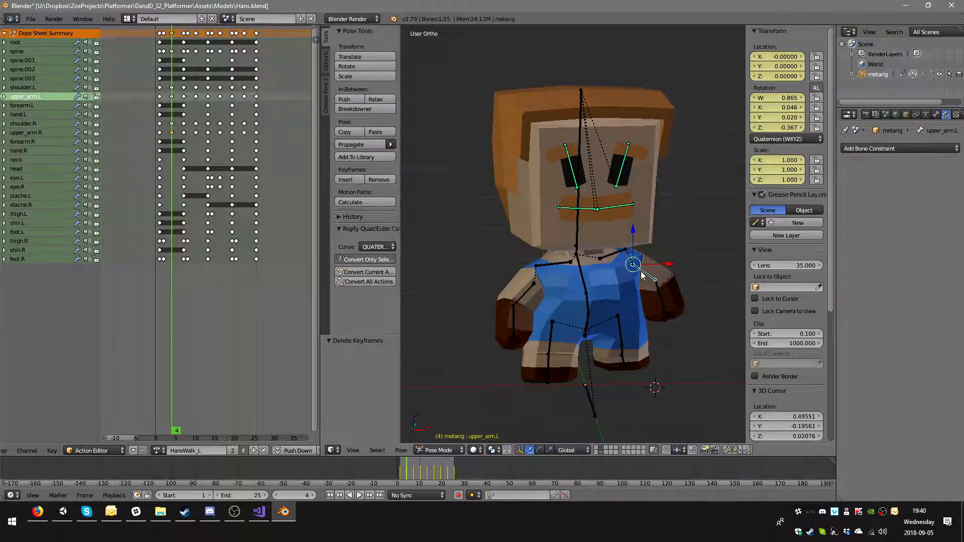
{"action": "right_click", "coordinate": [605, 261]}
{"action": "right_click", "coordinate": [610, 255]}
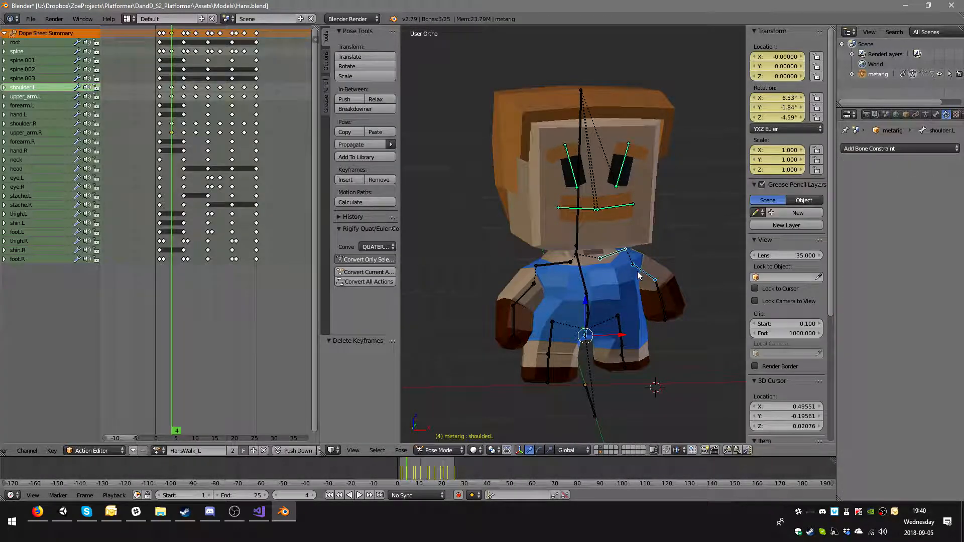
{"action": "right_click", "coordinate": [559, 267], "text": "shift"}
{"action": "right_click", "coordinate": [531, 288], "text": "shift"}
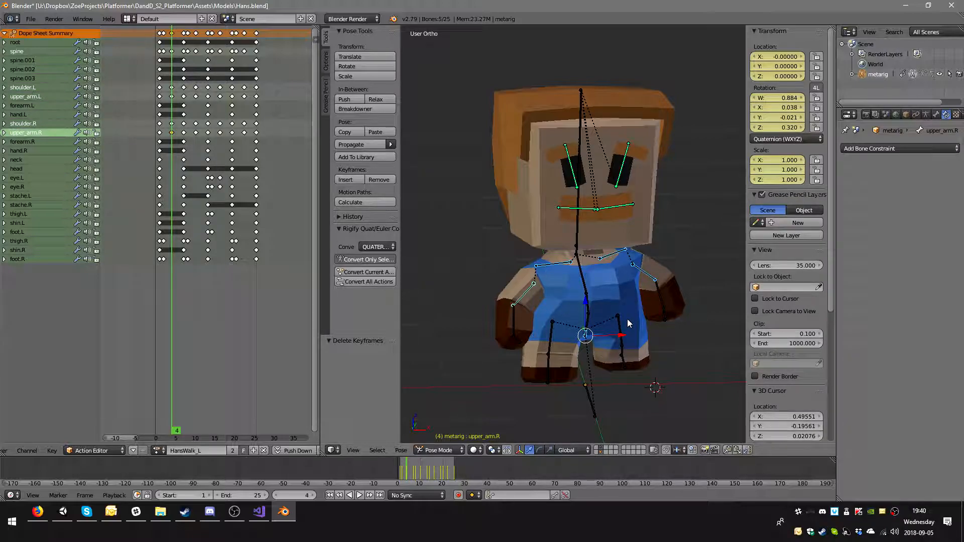
{"action": "key", "text": "ctrl+c"}
{"action": "key", "text": "ctrl+v"}
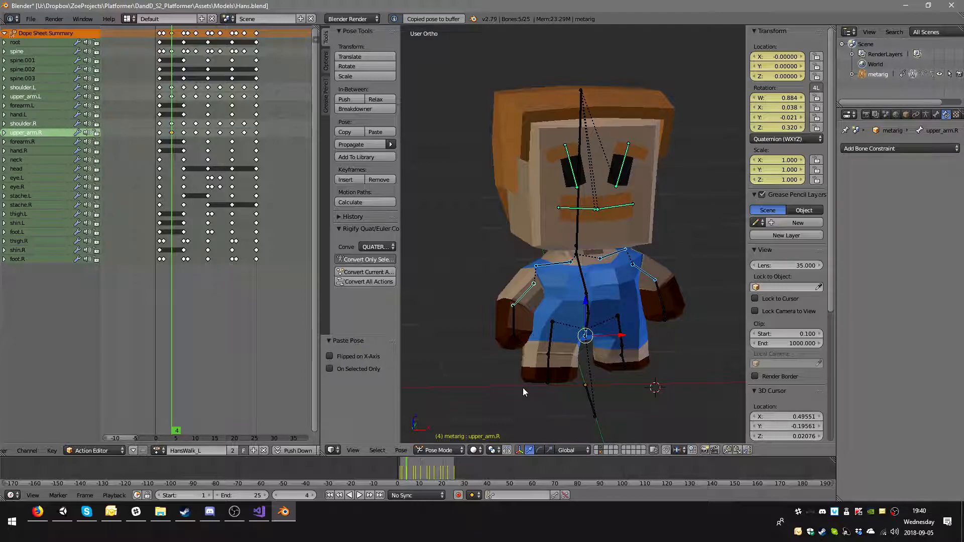
{"action": "left_click", "coordinate": [351, 356]}
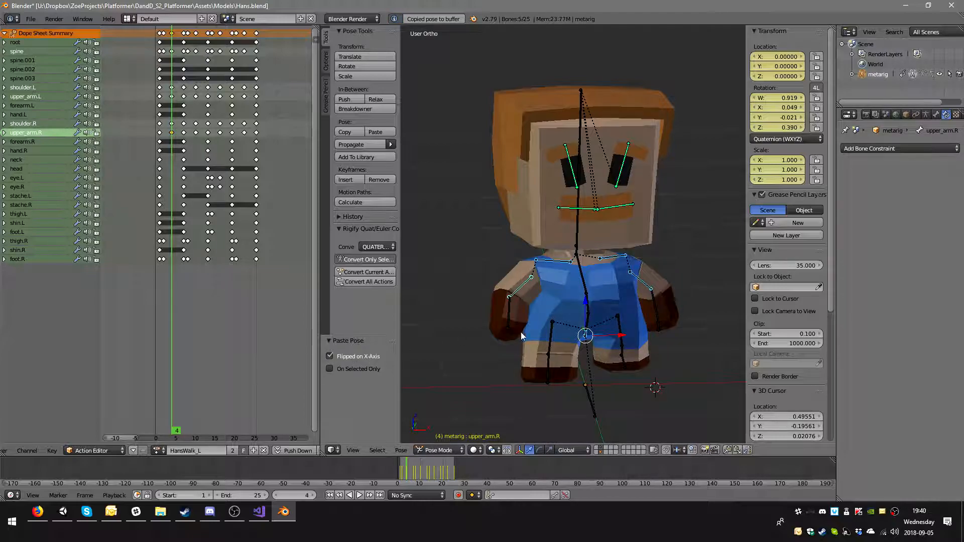
{"action": "key", "text": "i"}
{"action": "left_click", "coordinate": [629, 342]}
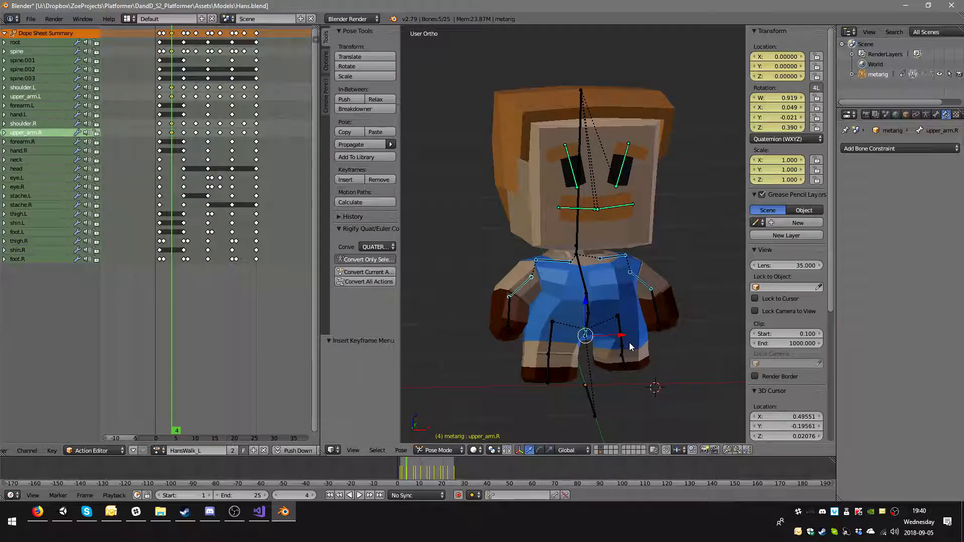
Step: Move the playhead to frame 7 of HansWalk_L and select all bones of the rig
{"action": "left_click", "coordinate": [184, 159]}
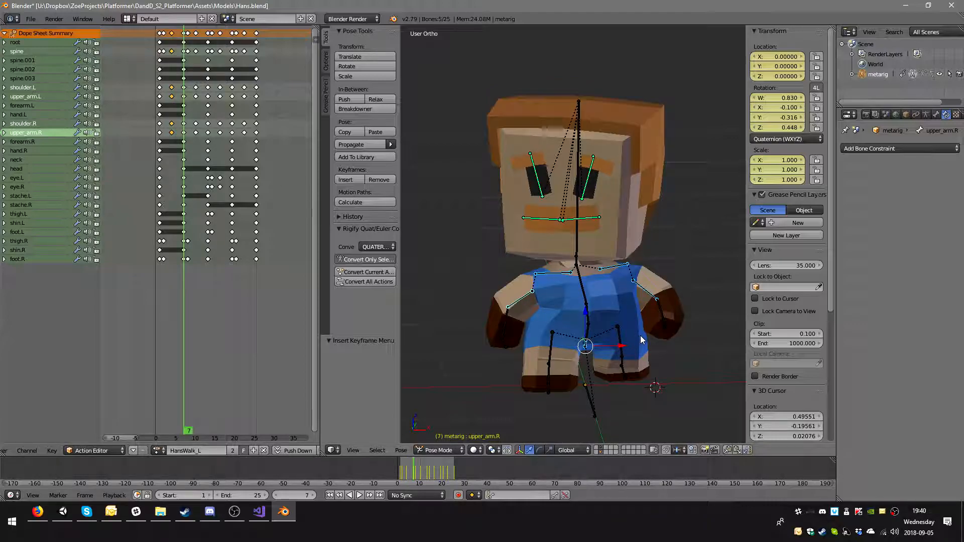
{"action": "key", "text": "a"}
{"action": "key", "text": "a"}
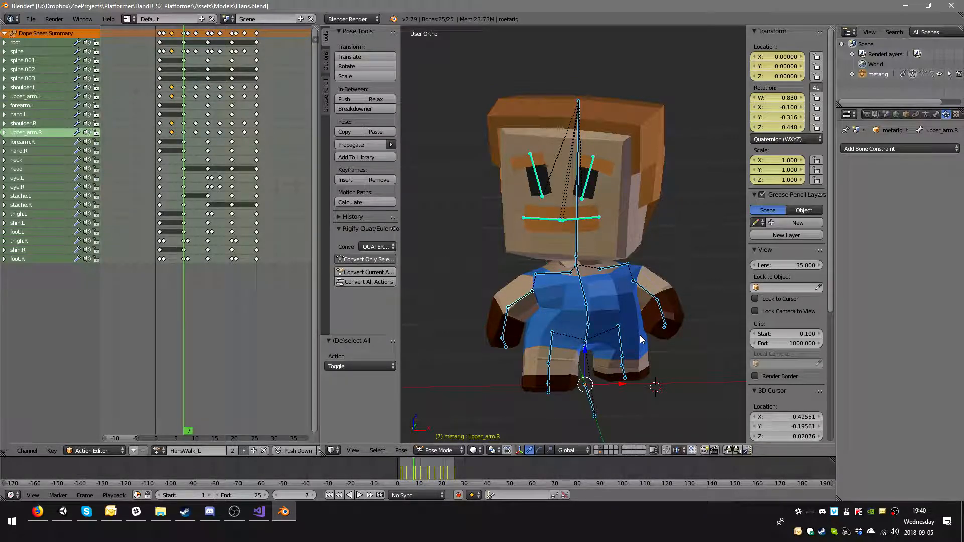
{"action": "key", "text": "ctrl+c"}
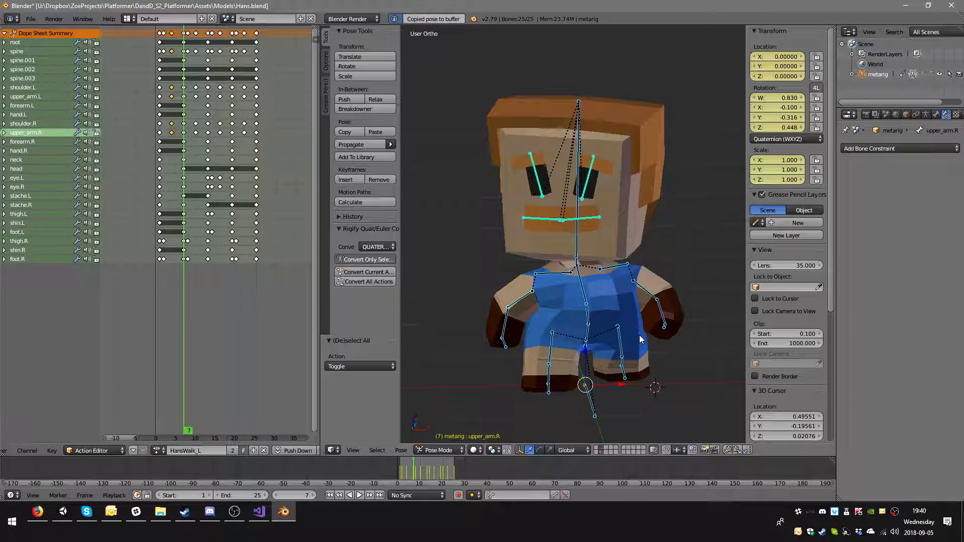
{"action": "key", "text": "ctrl+v"}
{"action": "key", "text": "i"}
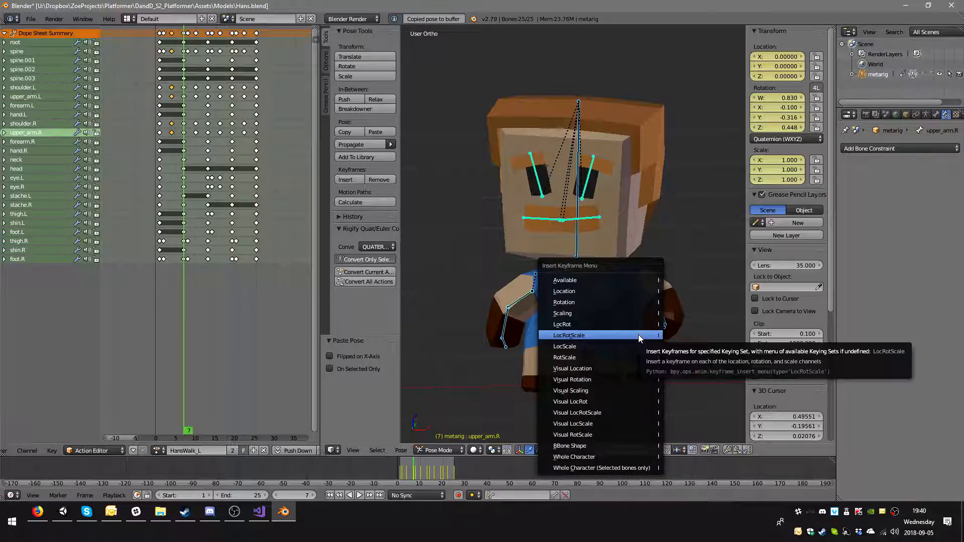
{"action": "left_click", "coordinate": [632, 335]}
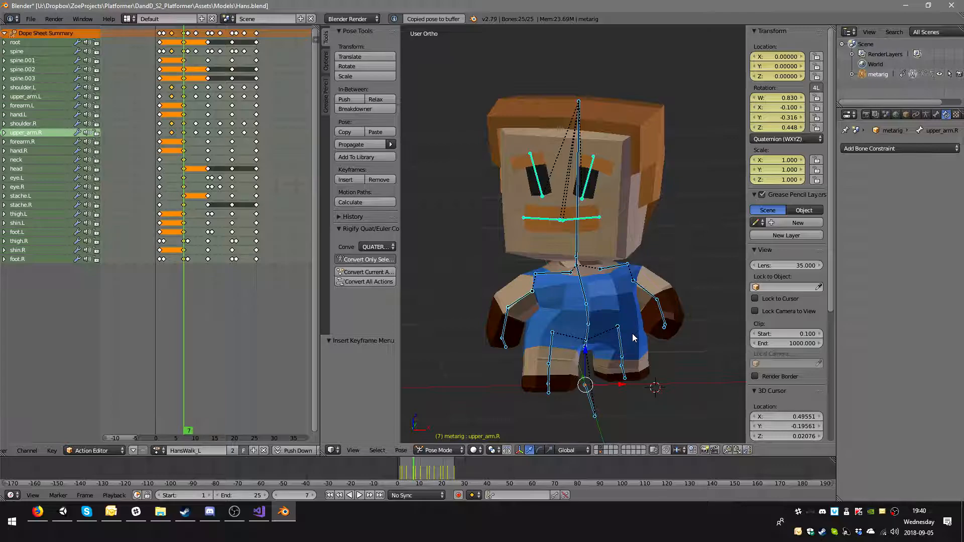
{"action": "key", "text": "i"}
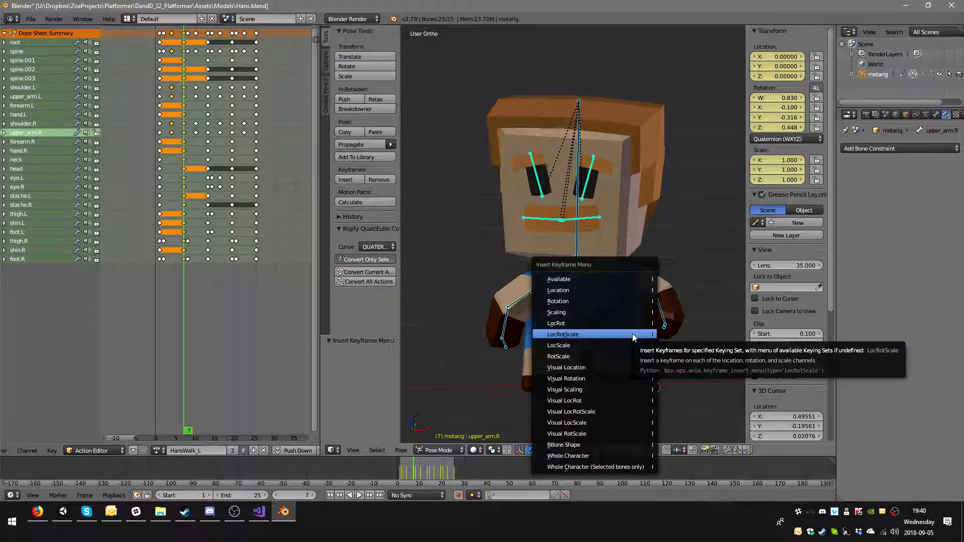
{"action": "left_click", "coordinate": [631, 334]}
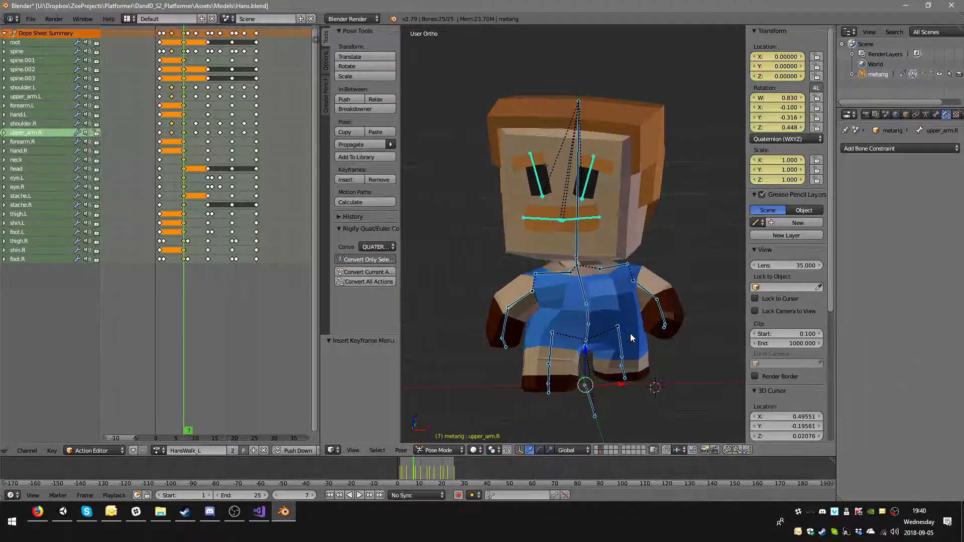
Step: Copy the frame 7 pose of all bones and paste it flipped on the X axis
{"action": "key", "text": "ctrl+c"}
{"action": "key", "text": "ctrl+v"}
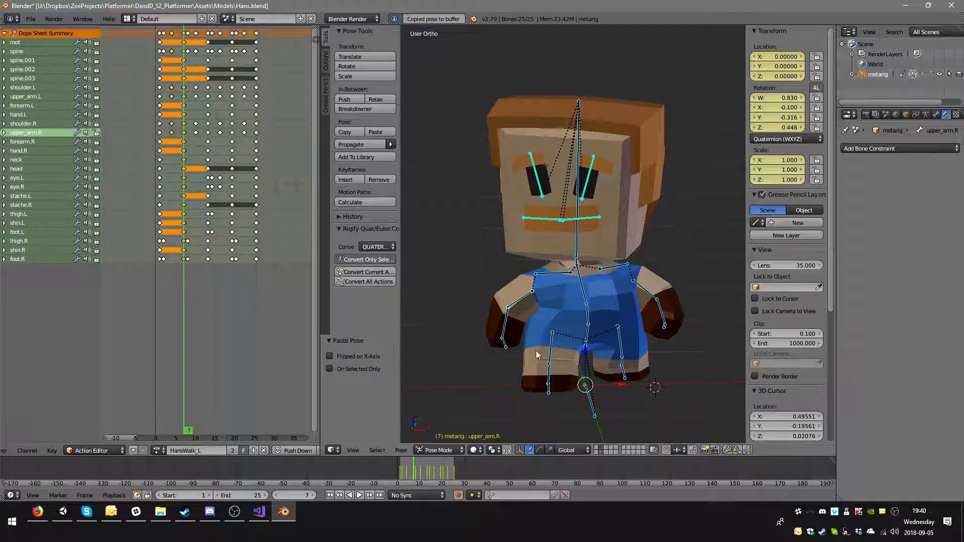
{"action": "left_click", "coordinate": [366, 356]}
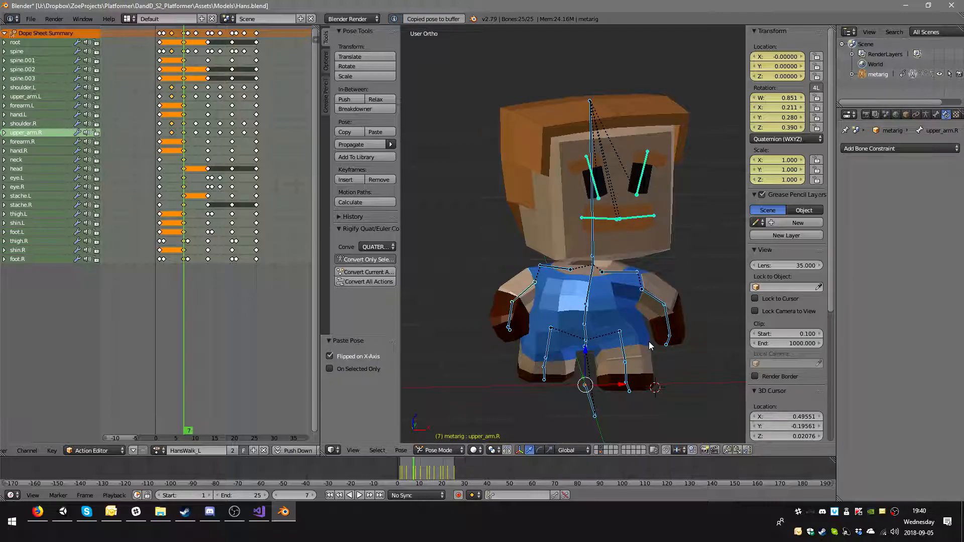
{"action": "key", "text": "8"}
{"action": "key", "text": "i"}
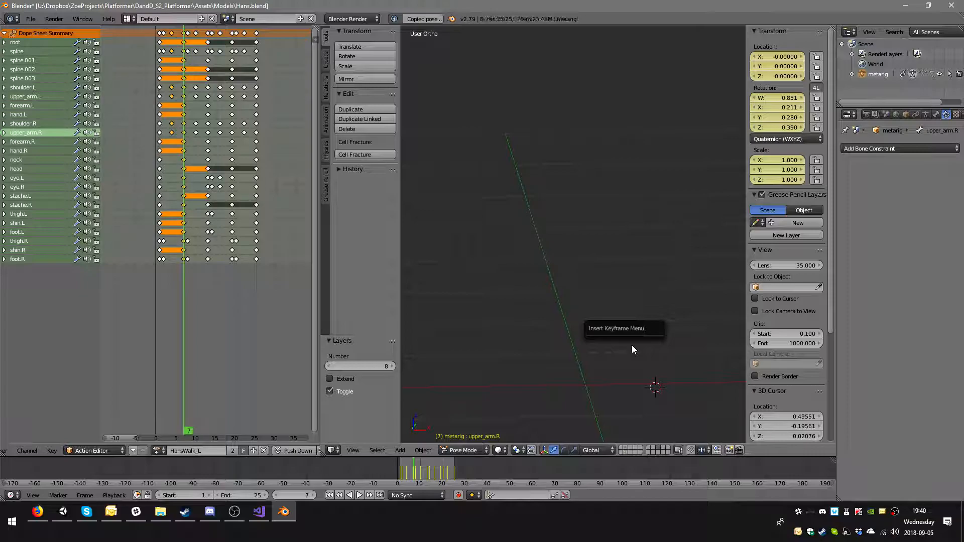
{"action": "left_click", "coordinate": [626, 448]}
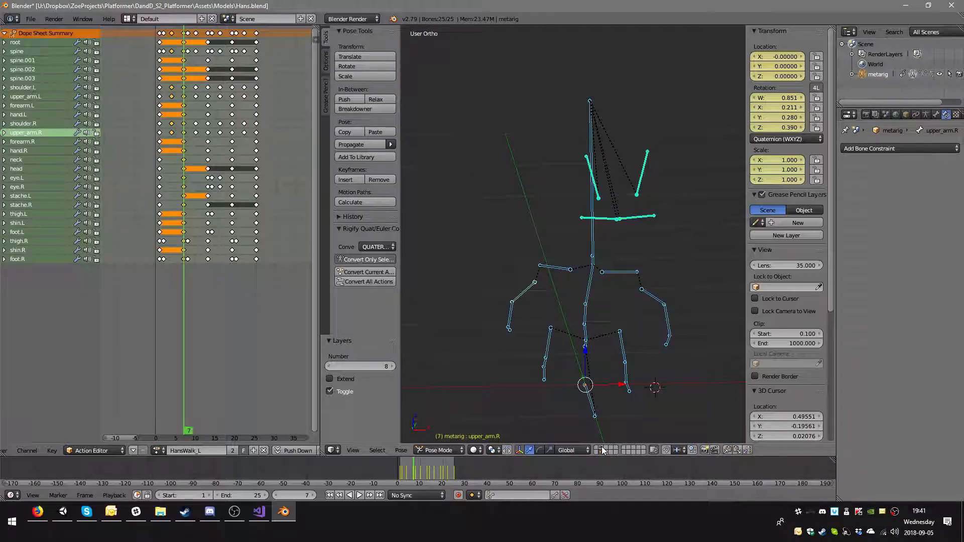
{"action": "left_click", "coordinate": [603, 450], "text": "shift"}
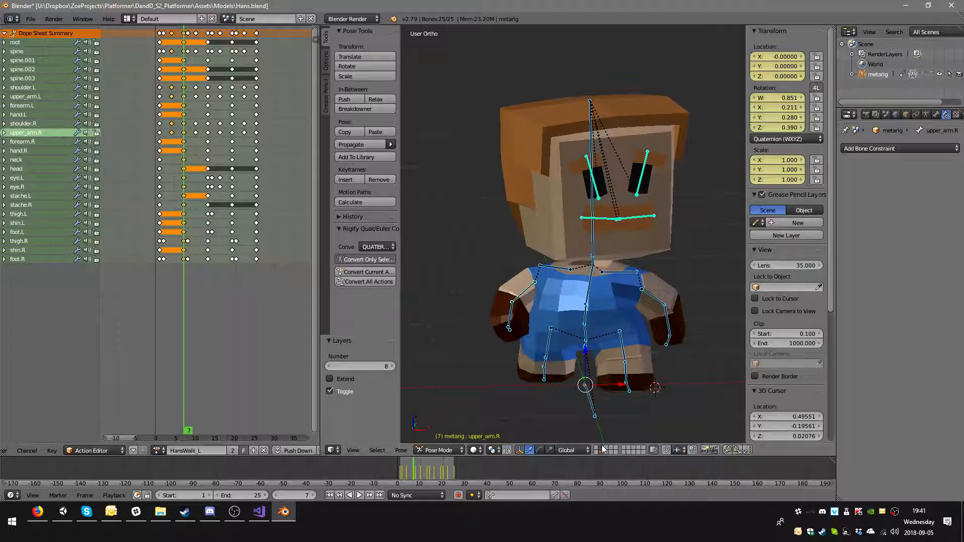
Step: Insert keyframes for the flipped pose of all bones at frame 7
{"action": "key", "text": "i"}
{"action": "left_click", "coordinate": [625, 288]}
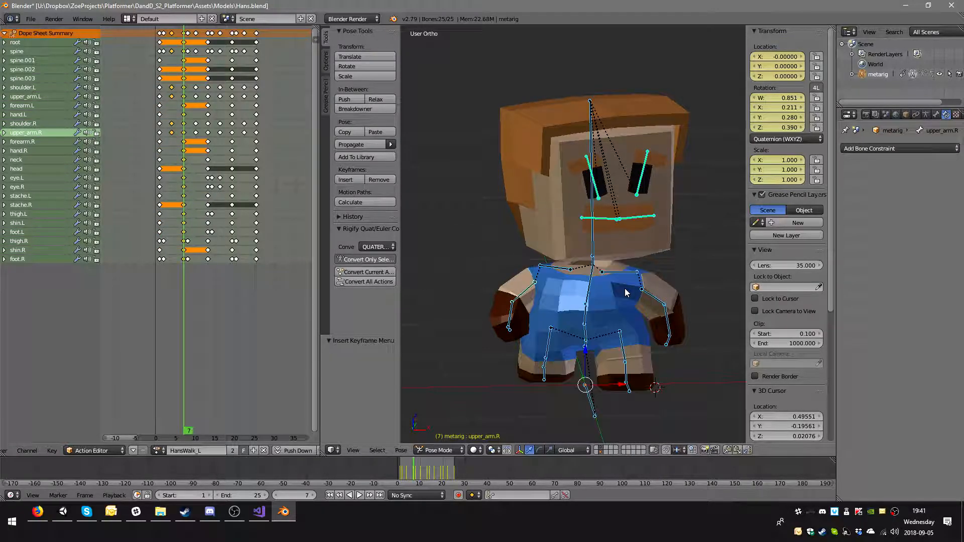
Step: Play HansWalk_L from frame 1 and step through the frames around frame 7 to check the mirrored poses, stopping at frame 8
{"action": "left_click", "coordinate": [161, 250]}
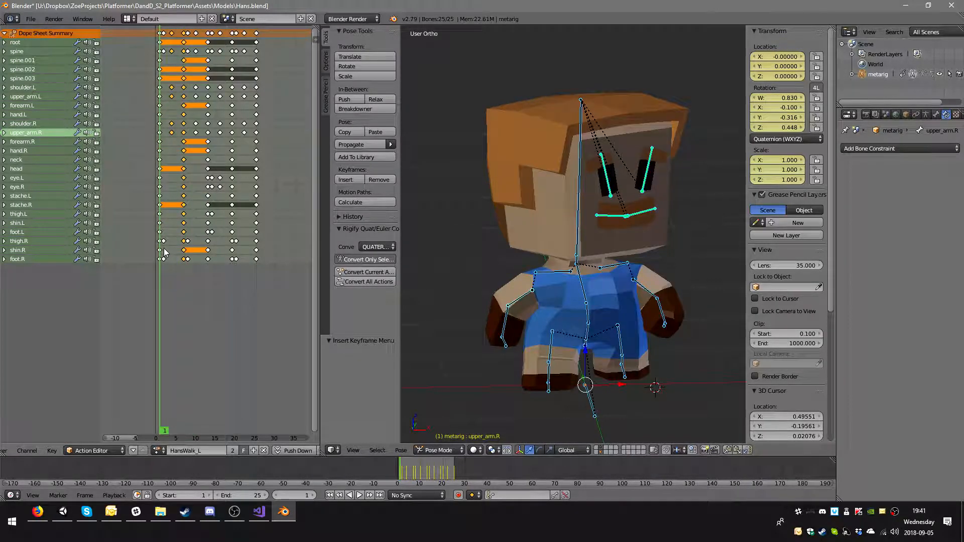
{"action": "key", "text": "alt+a"}
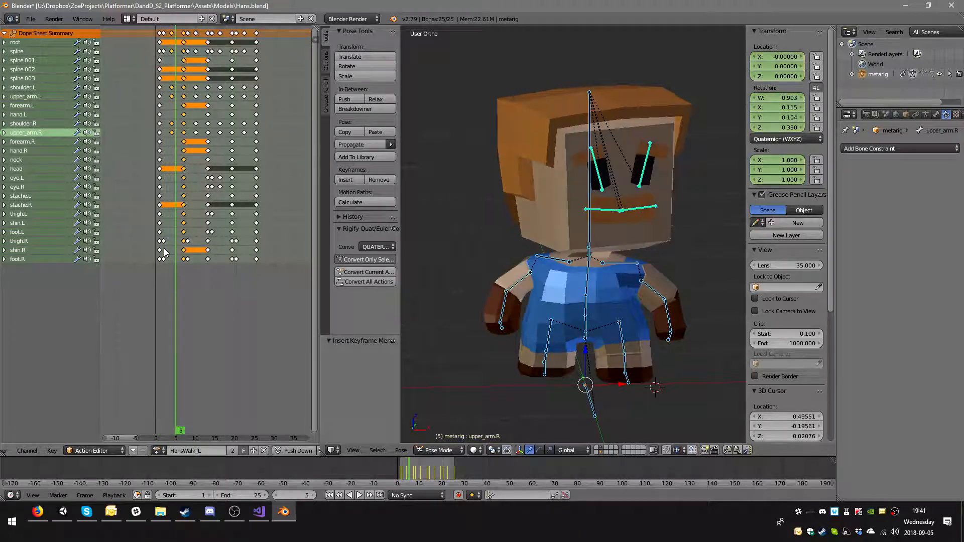
{"action": "key", "text": "Left"}
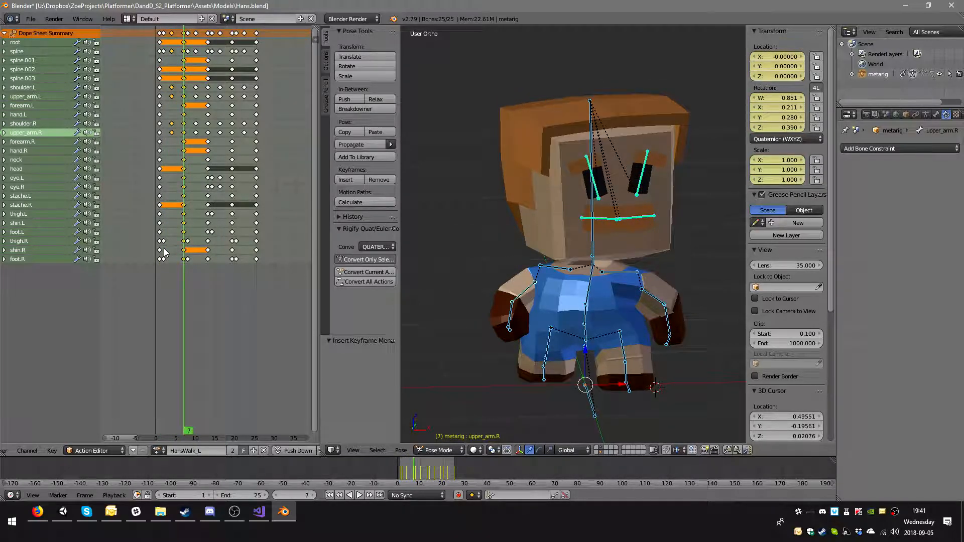
{"action": "key", "text": "Left"}
{"action": "key", "text": "Right"}
{"action": "key", "text": "Right"}
{"action": "key", "text": "Right"}
{"action": "key", "text": "Right"}
{"action": "key", "text": "Left"}
{"action": "key", "text": "Left"}
{"action": "key", "text": "Left"}
{"action": "key", "text": "Right"}
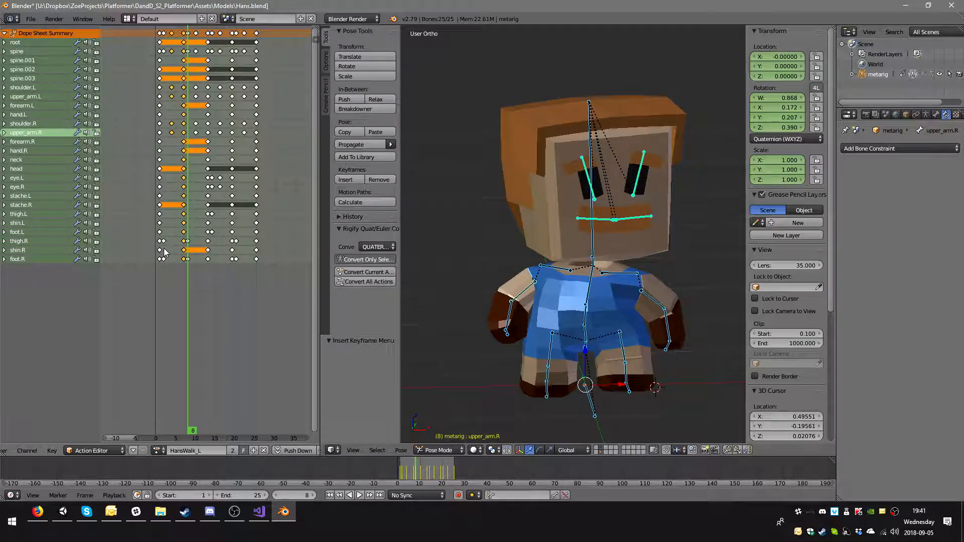
Step: Copy the frame 8 pose of foot.R, thigh.R and the spine and paste it flipped on the X axis
{"action": "right_click", "coordinate": [541, 391]}
{"action": "middle_click_drag", "start_coordinate": [541, 390], "coordinate": [556, 388]}
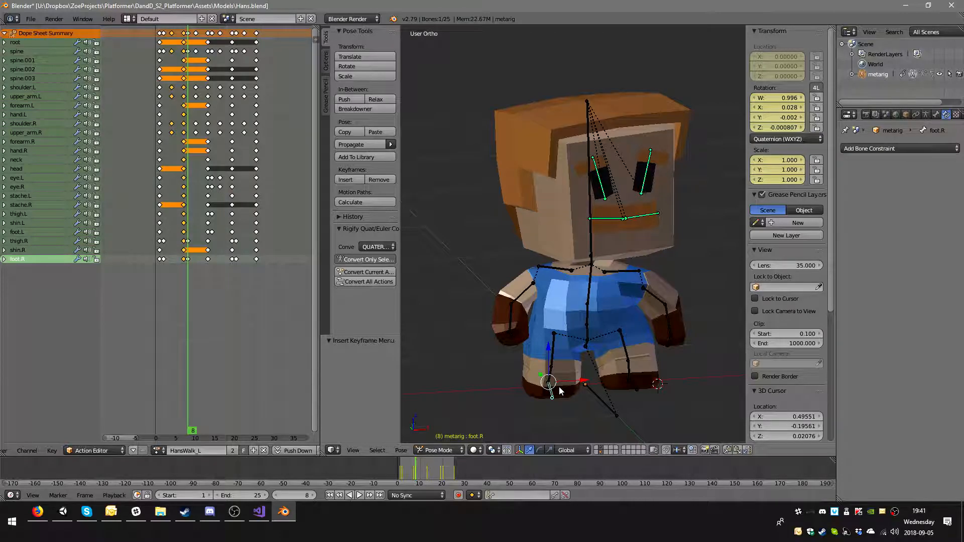
{"action": "right_click", "coordinate": [554, 351], "text": "shift"}
{"action": "right_click", "coordinate": [587, 349], "text": "shift"}
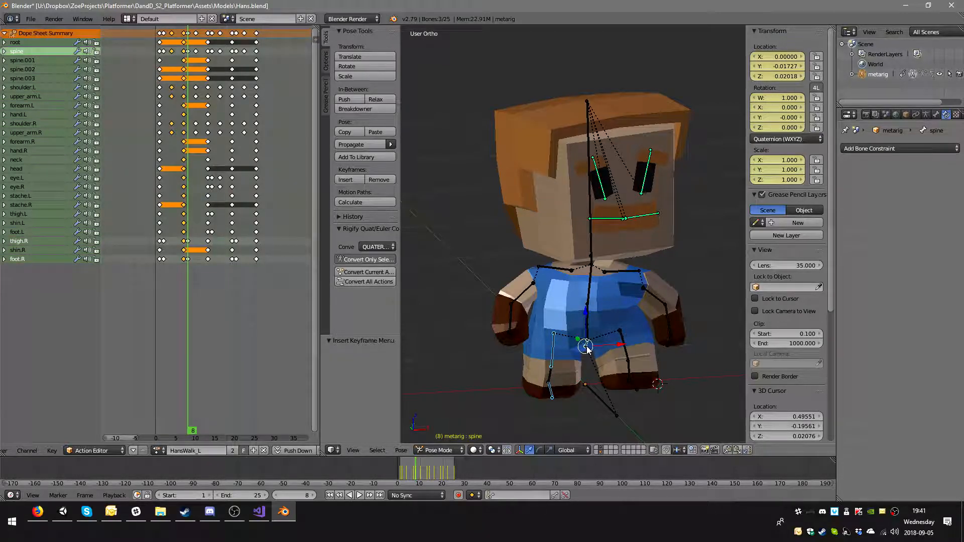
{"action": "key", "text": "ctrl+c"}
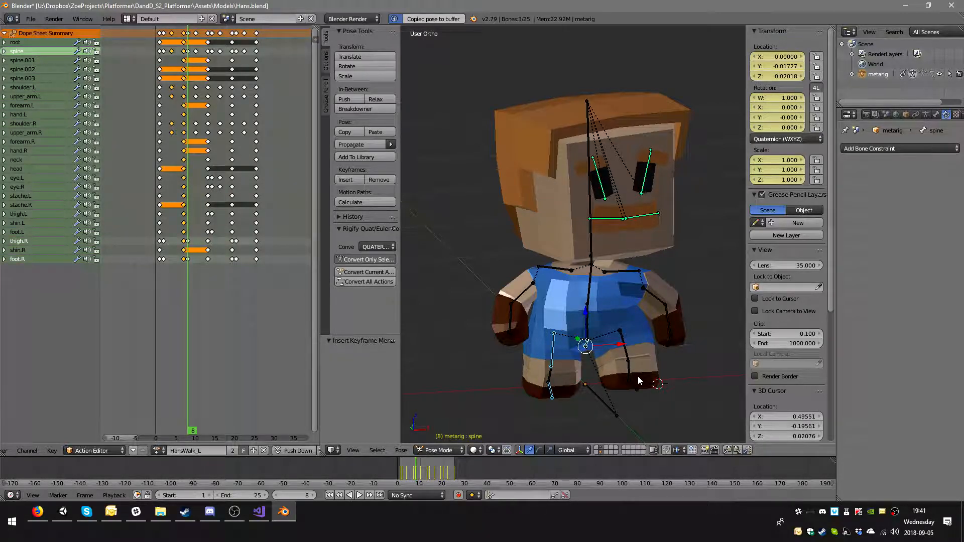
{"action": "key", "text": "ctrl+v"}
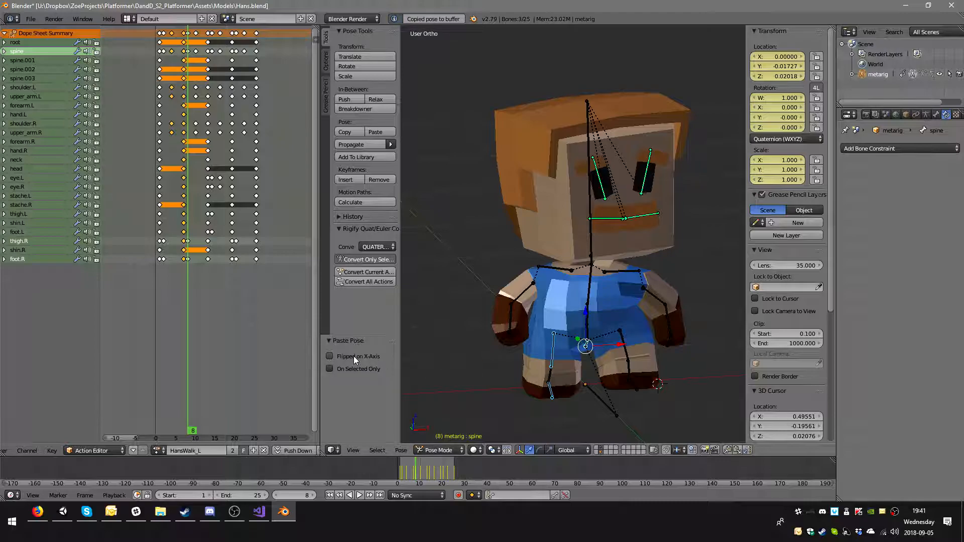
{"action": "key", "text": "ctrl+shift+v"}
Step: Insert LocRotScale keyframes at frame 8 for the spine, thigh.L and foot.L bones
{"action": "right_click", "coordinate": [585, 347]}
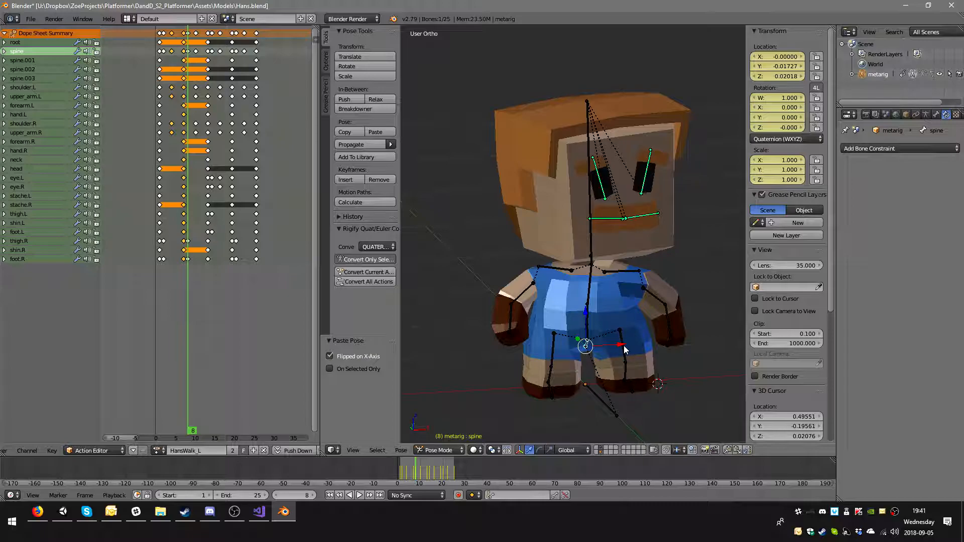
{"action": "right_click", "coordinate": [624, 350], "text": "shift"}
{"action": "right_click", "coordinate": [632, 390], "text": "shift"}
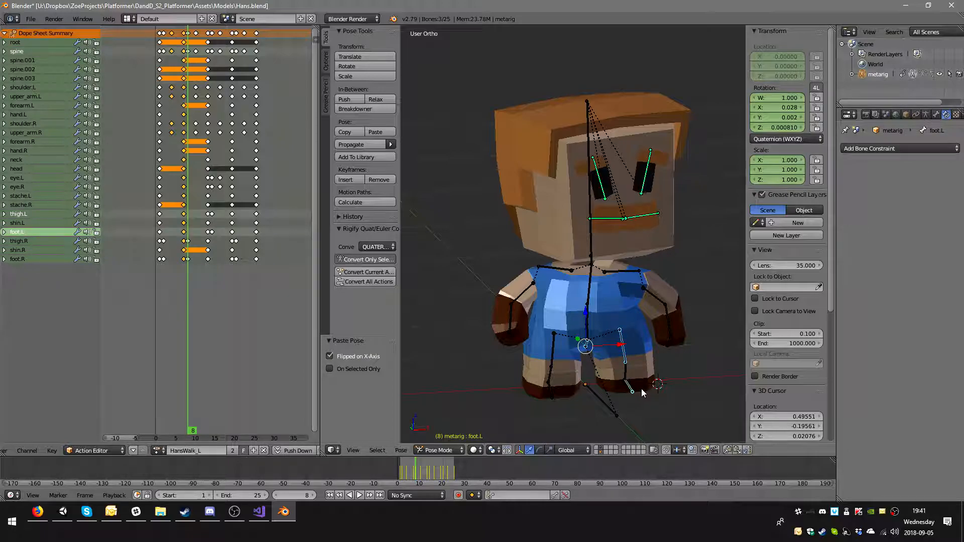
{"action": "key", "text": "i"}
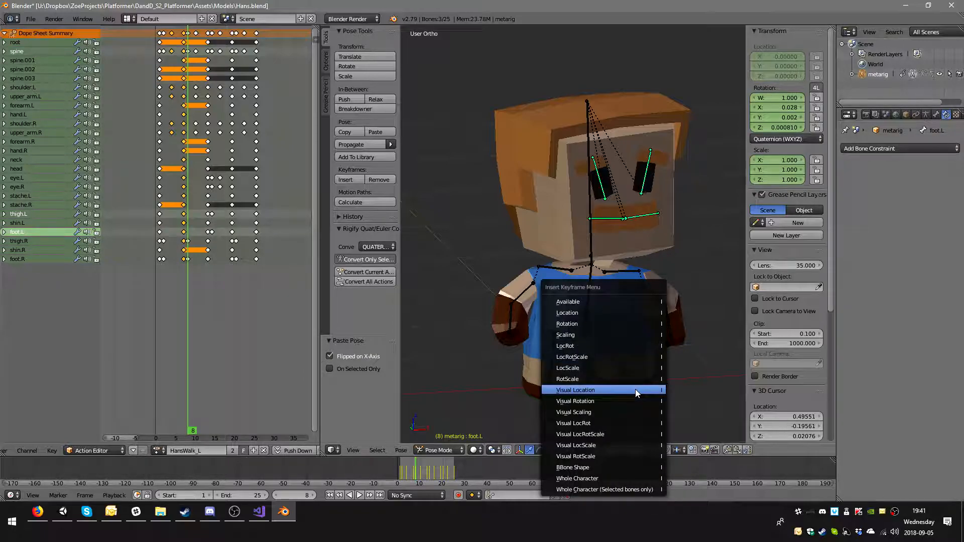
{"action": "left_click", "coordinate": [609, 357]}
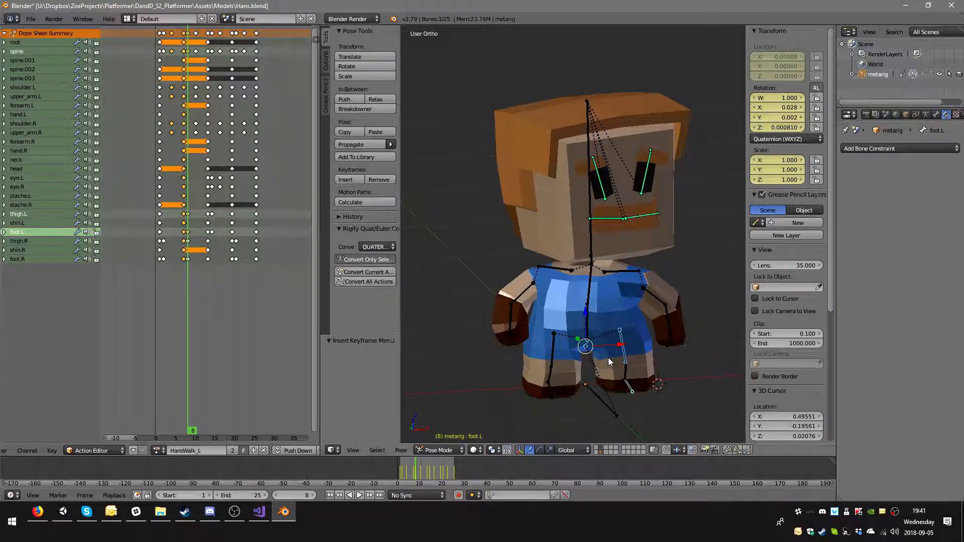
Step: Delete the frame 8 keyframes of thigh.R and foot.R from HansWalk_L
{"action": "right_click", "coordinate": [189, 241]}
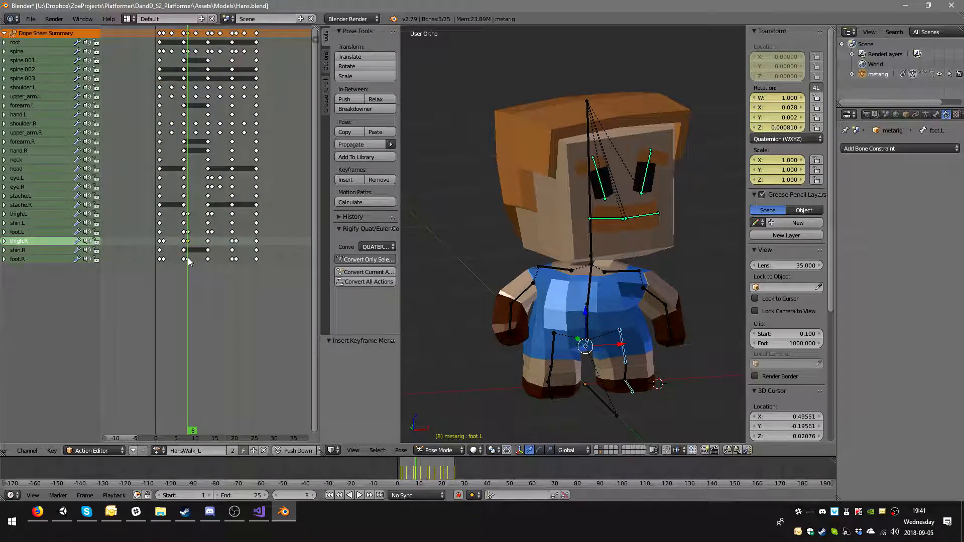
{"action": "key", "text": "x"}
{"action": "left_click", "coordinate": [222, 287]}
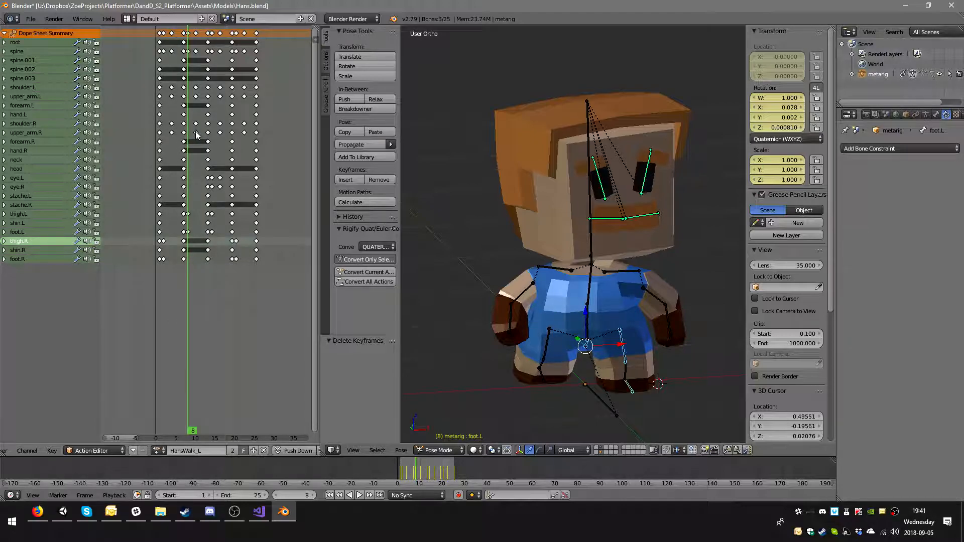
Step: Paste the frame 10 pose of the spine, both shoulders and both upper arms flipped on the X axis, and keyframe those bones
{"action": "key", "text": "Up"}
{"action": "right_click", "coordinate": [519, 276]}
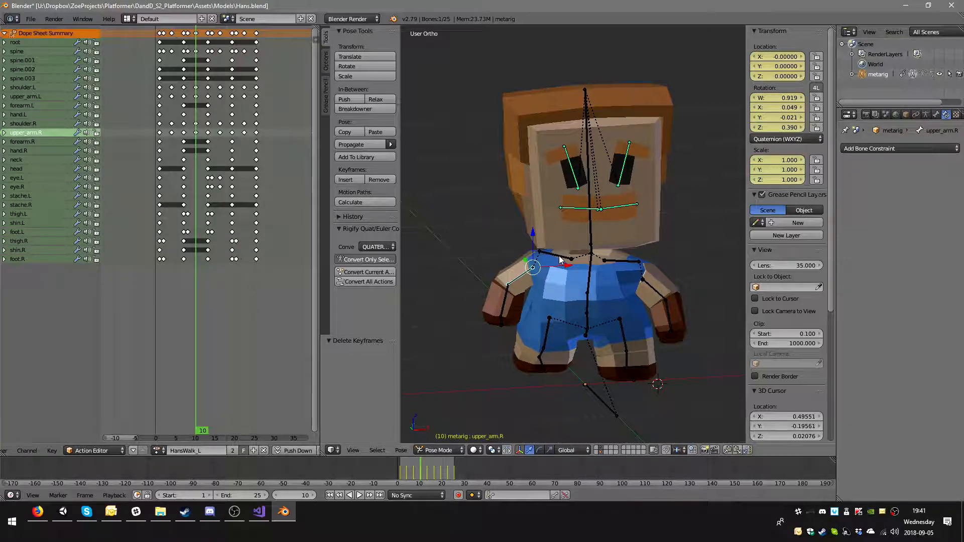
{"action": "right_click", "coordinate": [586, 336]}
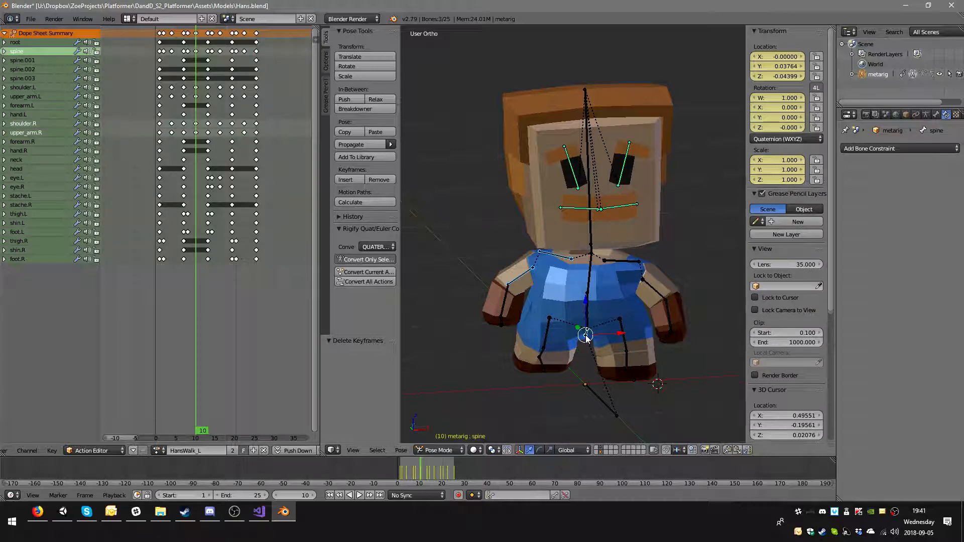
{"action": "right_click", "coordinate": [649, 285]}
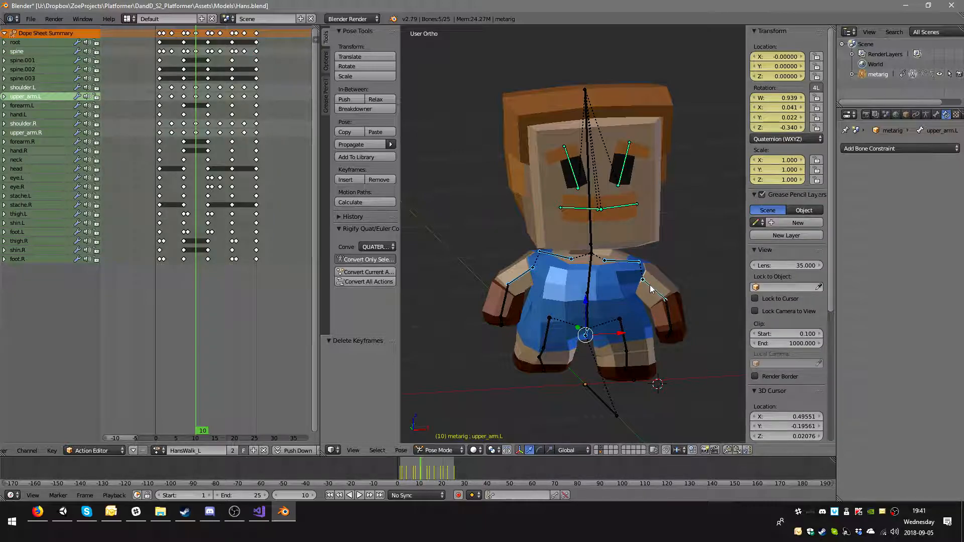
{"action": "key", "text": "ctrl+c"}
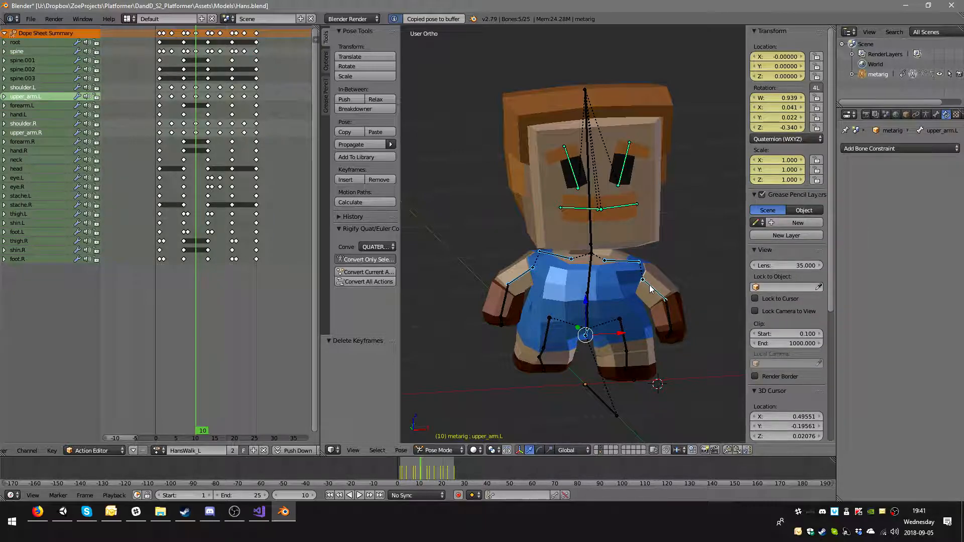
{"action": "key", "text": "ctrl+v"}
{"action": "left_click", "coordinate": [374, 355]}
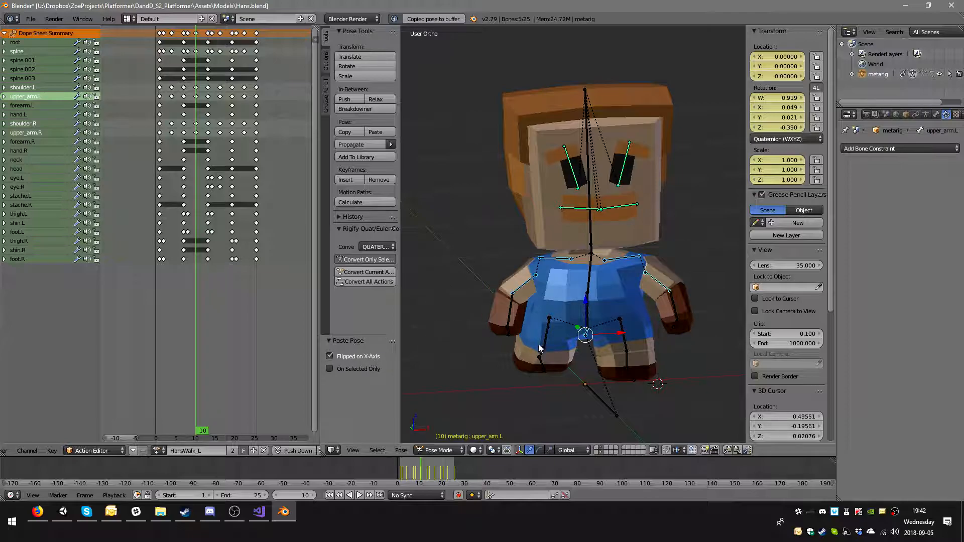
{"action": "key", "text": "i"}
{"action": "left_click", "coordinate": [628, 329]}
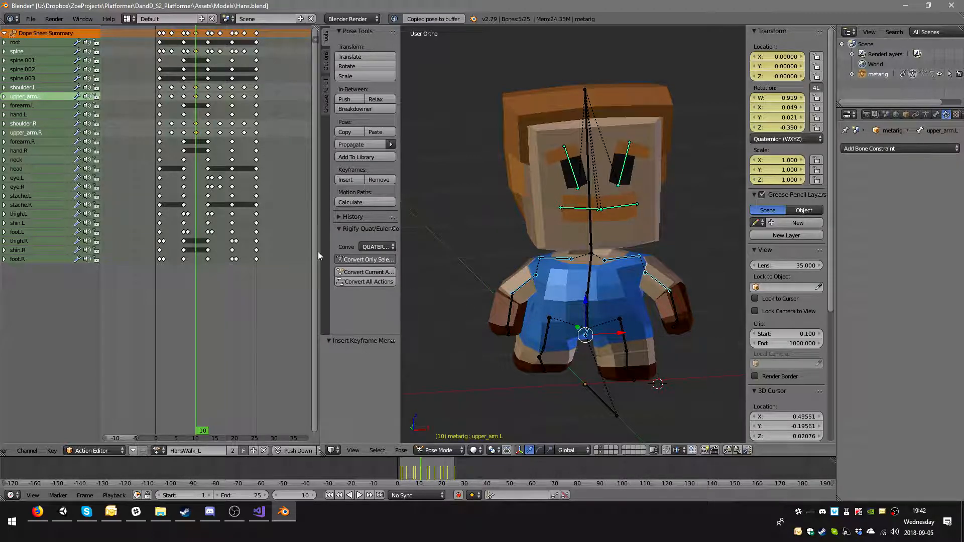
Step: Copy the full-body pose at frame 13, paste it flipped on the X axis, and keyframe all bones
{"action": "left_click", "coordinate": [207, 193]}
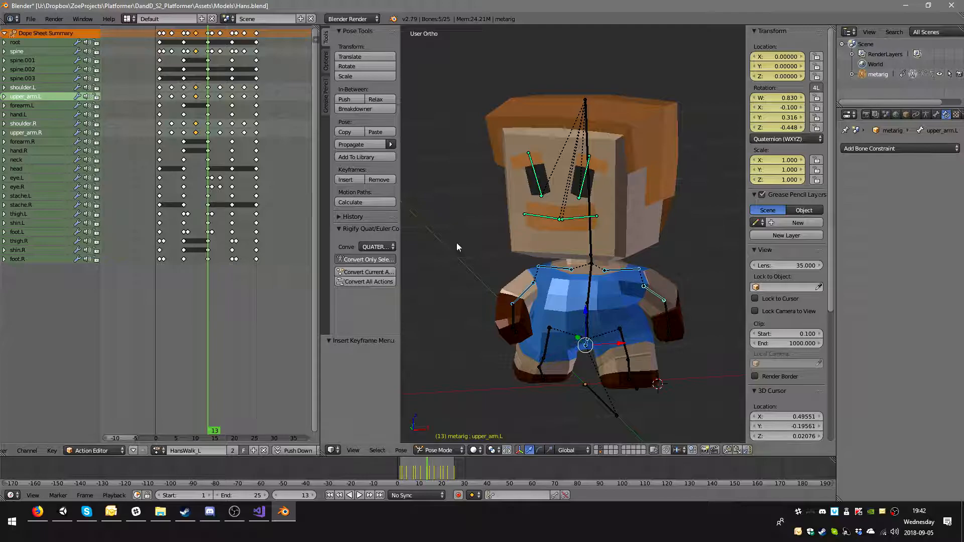
{"action": "key", "text": "a"}
{"action": "key", "text": "a"}
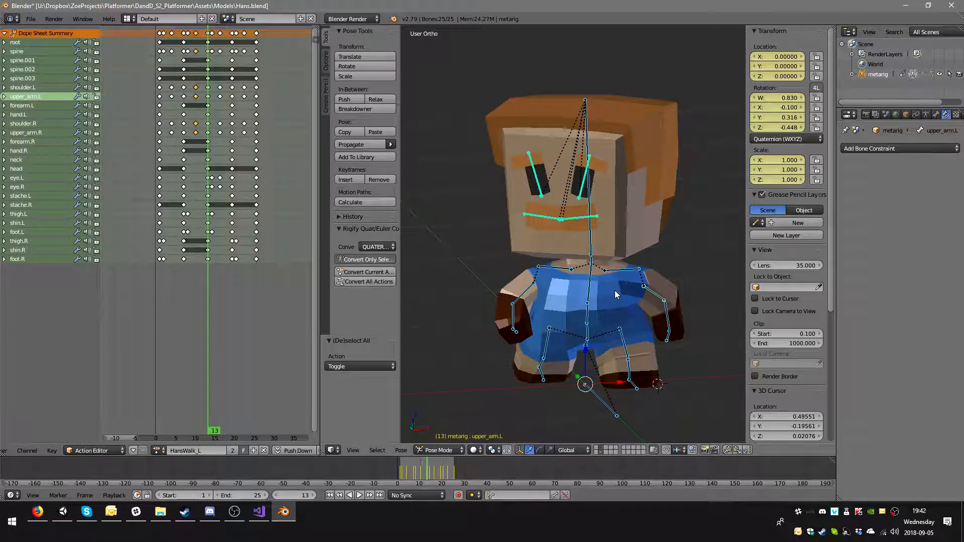
{"action": "key", "text": "ctrl+c"}
{"action": "key", "text": "ctrl+v"}
{"action": "left_click", "coordinate": [350, 355]}
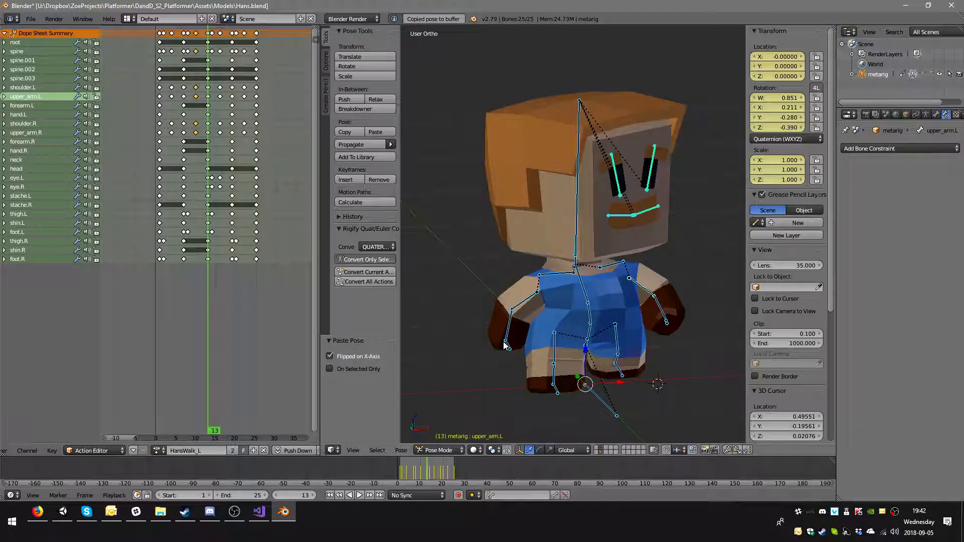
{"action": "key", "text": "i"}
{"action": "left_click", "coordinate": [638, 340]}
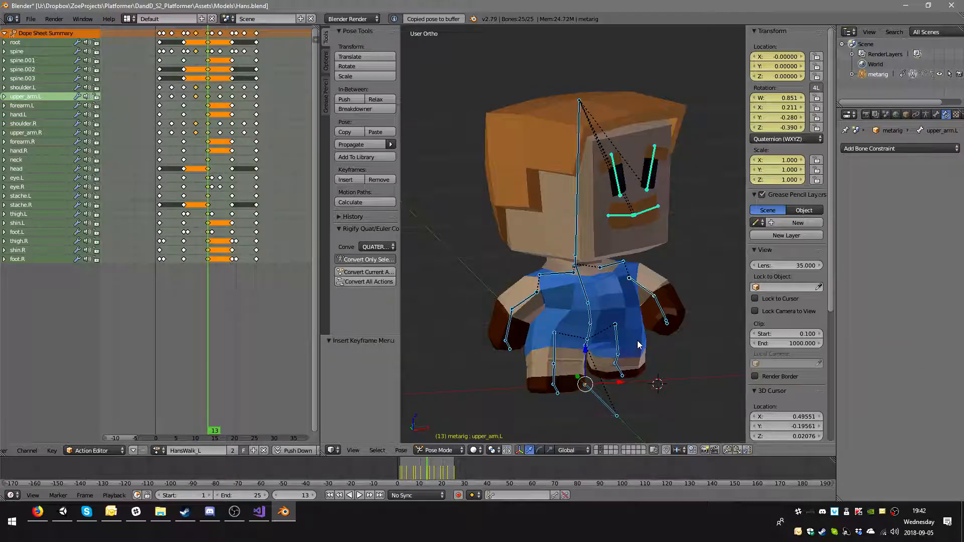
Step: Copy the frame 14 pose of foot.L, thigh.L and the spine and paste it flipped on the X axis
{"action": "mouse_move", "coordinate": [638, 331]}
{"action": "middle_mouse_down"}
{"action": "mouse_move", "coordinate": [592, 313]}
{"action": "mouse_move", "coordinate": [652, 334]}
{"action": "mouse_move", "coordinate": [586, 339]}
{"action": "mouse_move", "coordinate": [623, 336]}
{"action": "middle_mouse_up"}
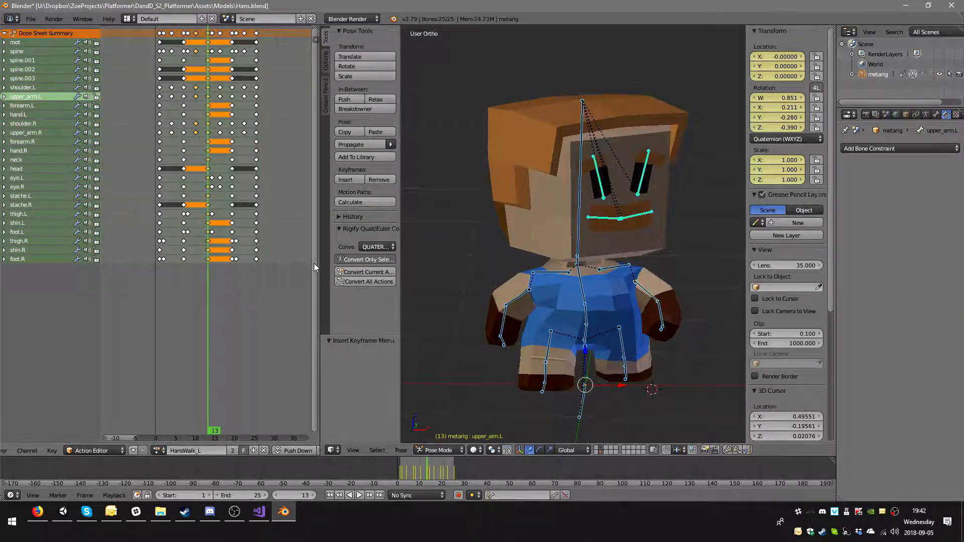
{"action": "left_click", "coordinate": [212, 203]}
{"action": "middle_click_drag", "start_coordinate": [563, 297], "coordinate": [638, 306]}
{"action": "key", "text": "Left"}
{"action": "key", "text": "Right"}
{"action": "key", "text": "Left"}
{"action": "key", "text": "Right"}
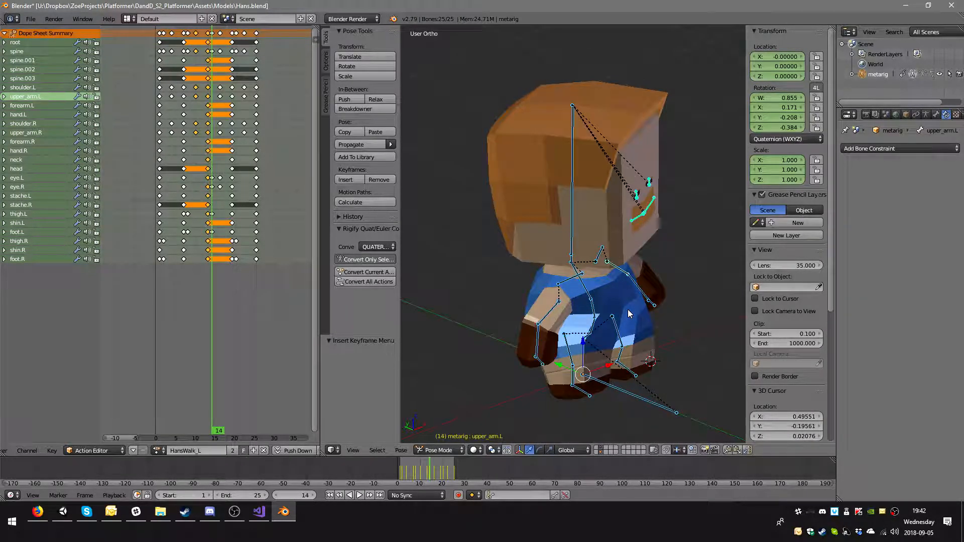
{"action": "right_click", "coordinate": [628, 370]}
{"action": "middle_click_drag", "start_coordinate": [635, 364], "coordinate": [616, 360]}
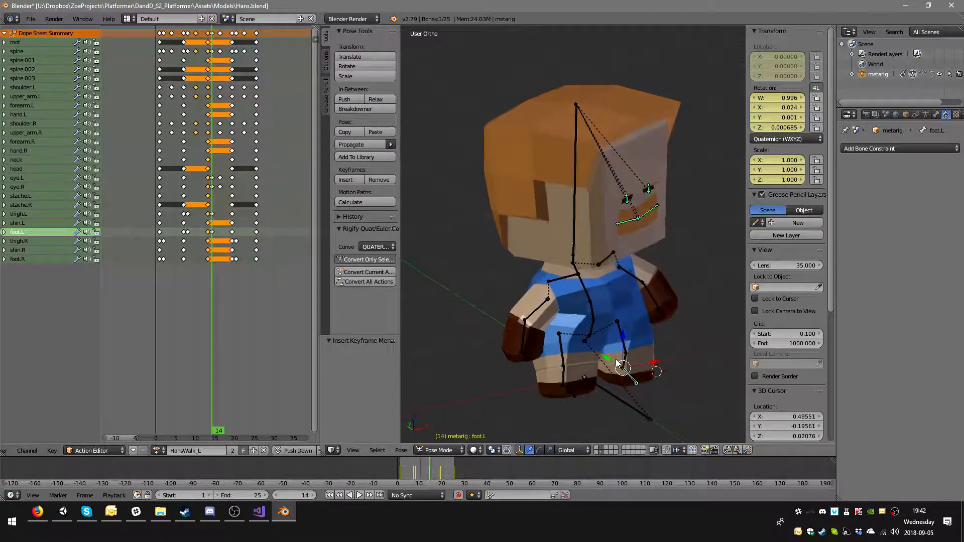
{"action": "right_click", "coordinate": [620, 342]}
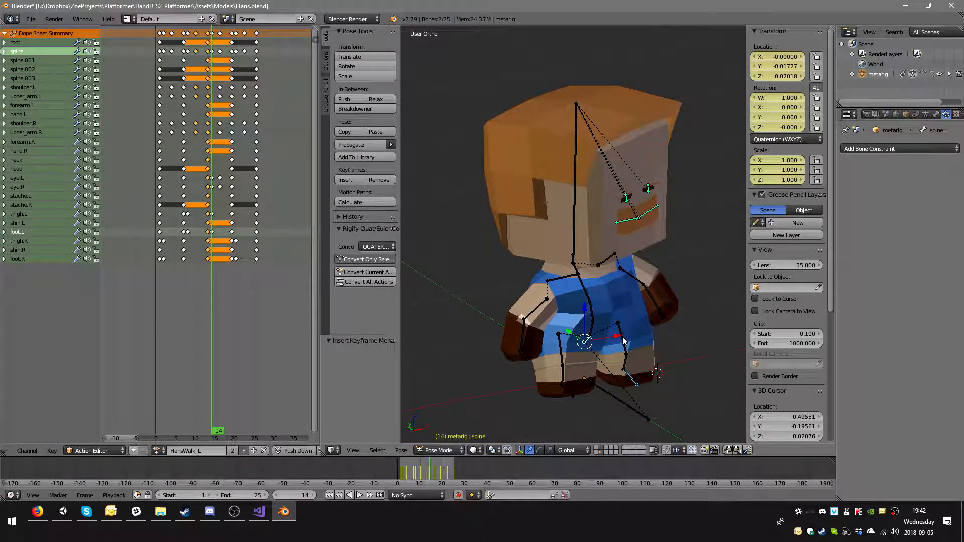
{"action": "right_click", "coordinate": [623, 341]}
{"action": "key", "text": "ctrl+c"}
{"action": "key", "text": "ctrl+v"}
{"action": "left_click", "coordinate": [329, 356]}
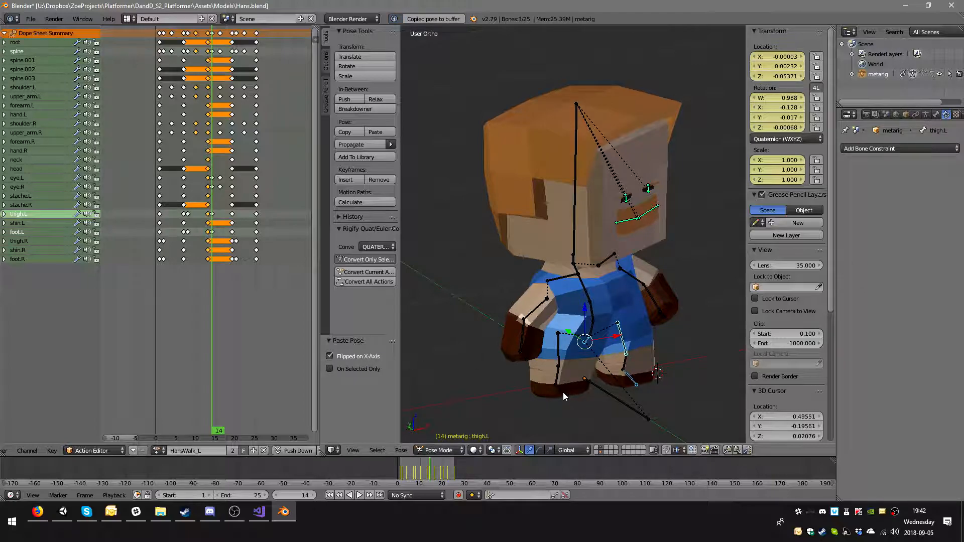
Step: Insert keyframes at frame 14 for the foot.R, thigh.R and spine bones
{"action": "right_click", "coordinate": [561, 353]}
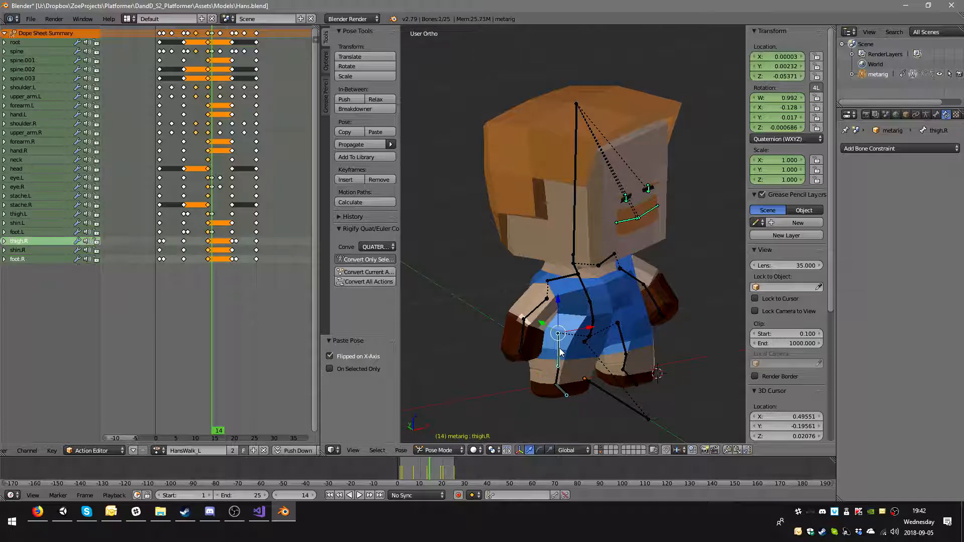
{"action": "right_click", "coordinate": [588, 344], "text": "shift"}
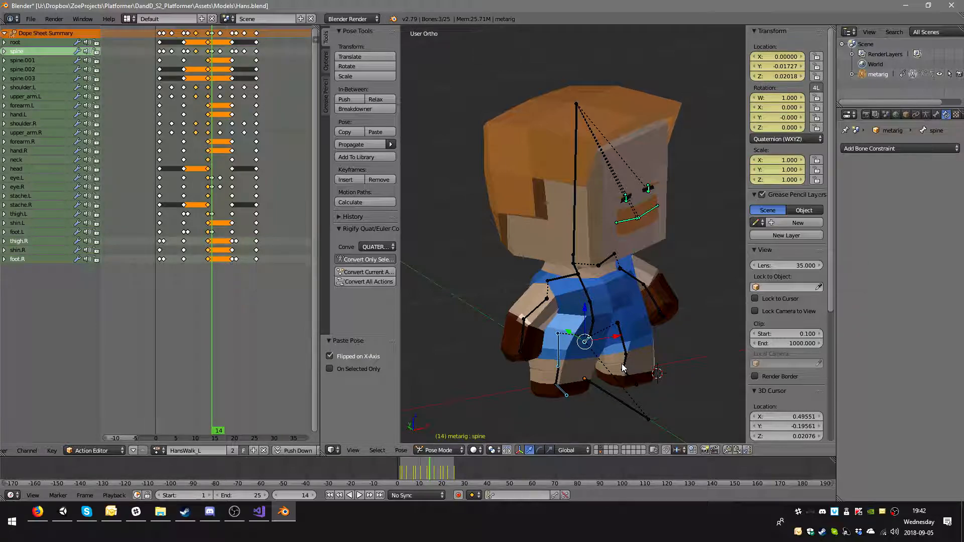
{"action": "key", "text": "i"}
{"action": "left_click", "coordinate": [591, 357]}
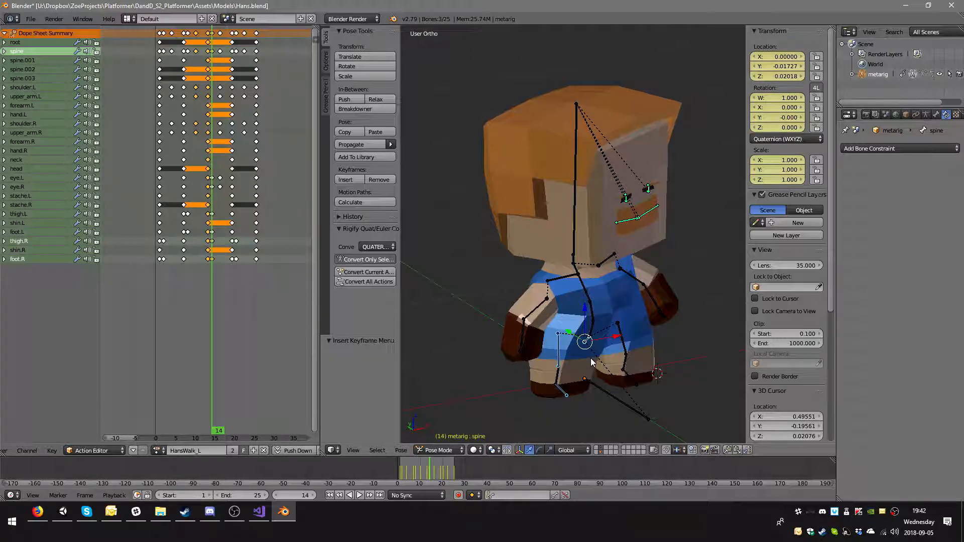
Step: Delete the frame 14 keyframes of thigh.L and foot.L from HansWalk_L
{"action": "left_click", "coordinate": [211, 232]}
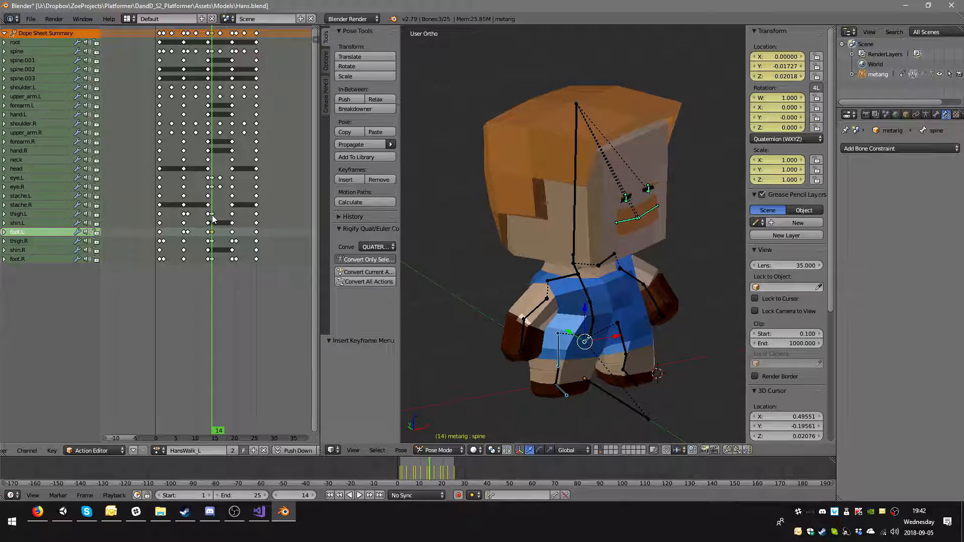
{"action": "key", "text": "x"}
{"action": "left_click", "coordinate": [262, 231]}
Step: Paste the frame 16 pose of the spine, both shoulders and both upper arms flipped on the X axis, and keyframe those bones
{"action": "left_click", "coordinate": [219, 191]}
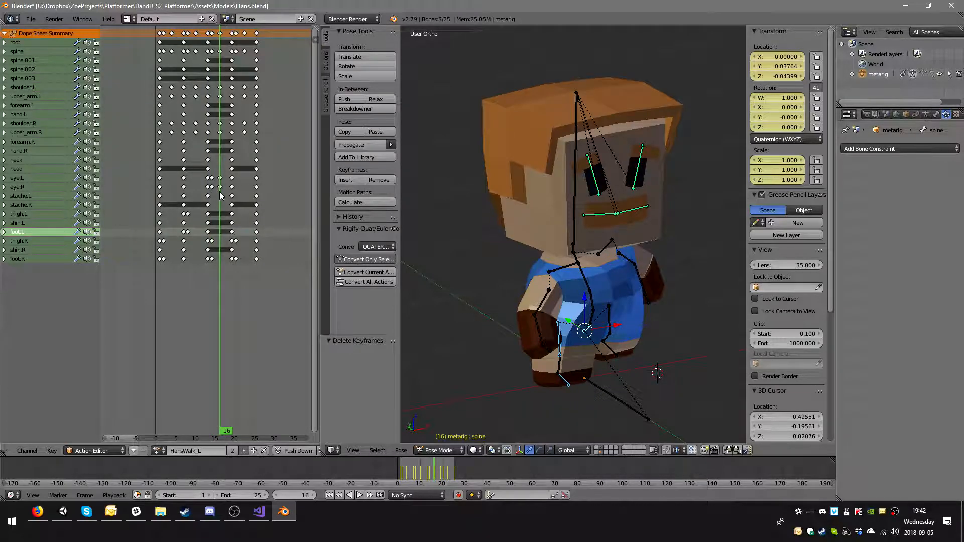
{"action": "right_click", "coordinate": [548, 306]}
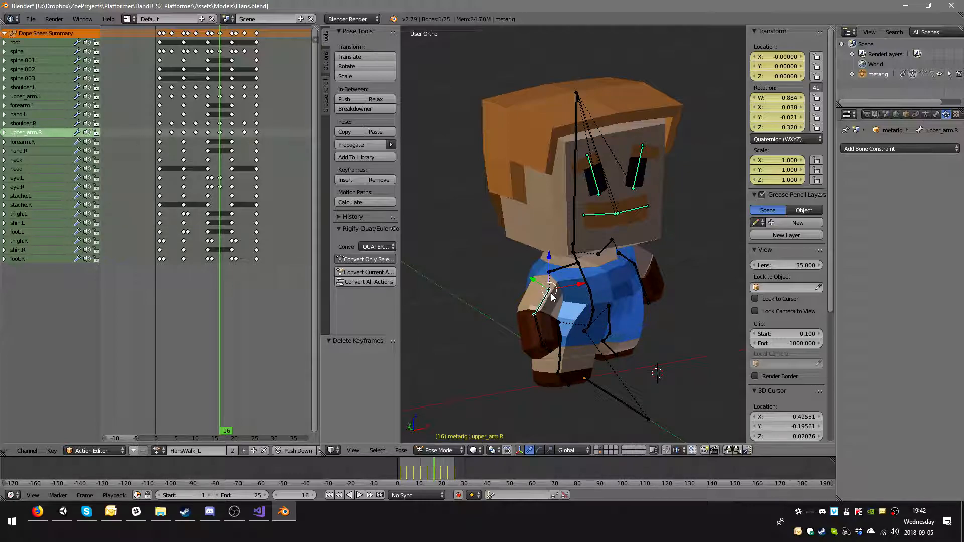
{"action": "right_click", "coordinate": [563, 266], "text": "shift"}
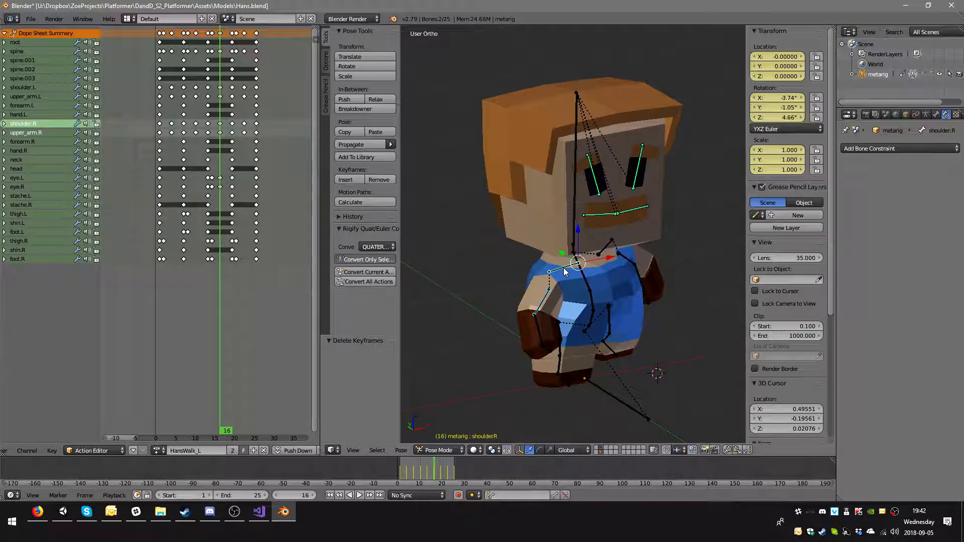
{"action": "right_click", "coordinate": [587, 329], "text": "shift"}
{"action": "right_click", "coordinate": [603, 253], "text": "shift"}
{"action": "right_click", "coordinate": [628, 260], "text": "shift"}
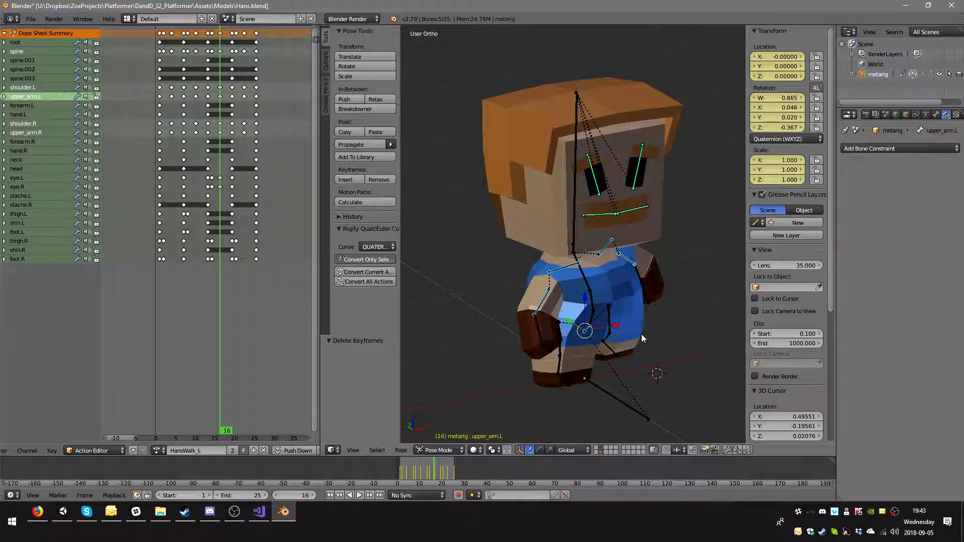
{"action": "key", "text": "ctrl+c"}
{"action": "key", "text": "ctrl+v"}
{"action": "left_click", "coordinate": [375, 357]}
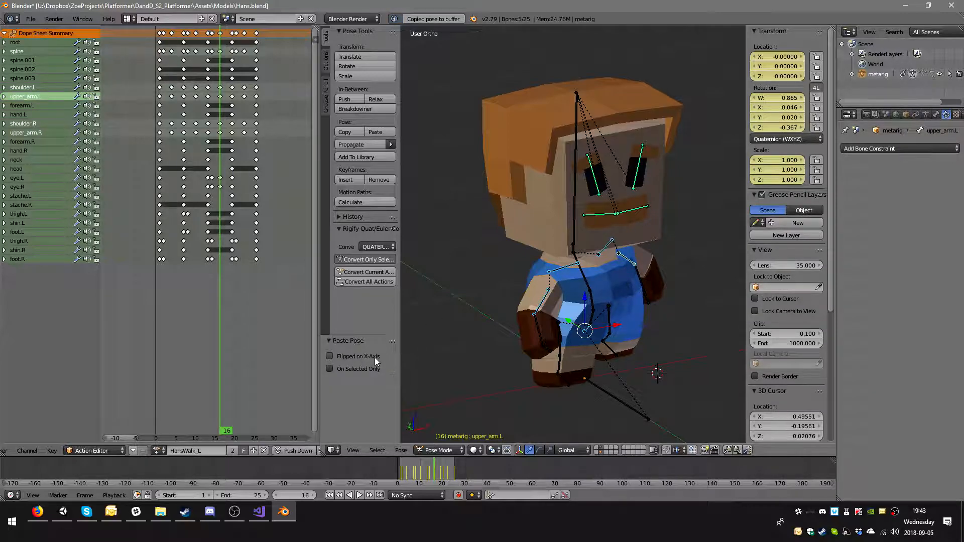
{"action": "key", "text": "i"}
{"action": "left_click", "coordinate": [677, 303]}
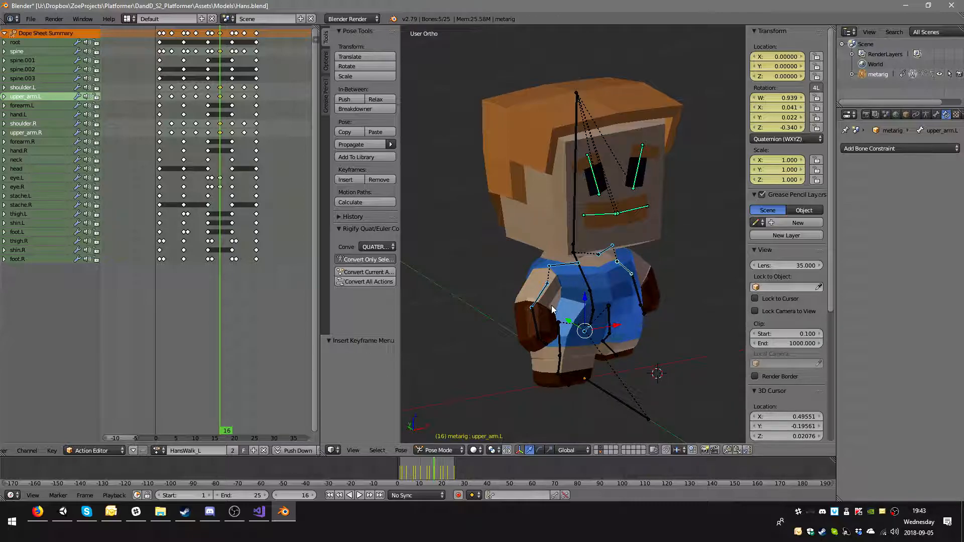
Step: Copy the full-body pose at frame 19, paste it flipped on the X axis, and keyframe all bones
{"action": "left_click", "coordinate": [232, 196]}
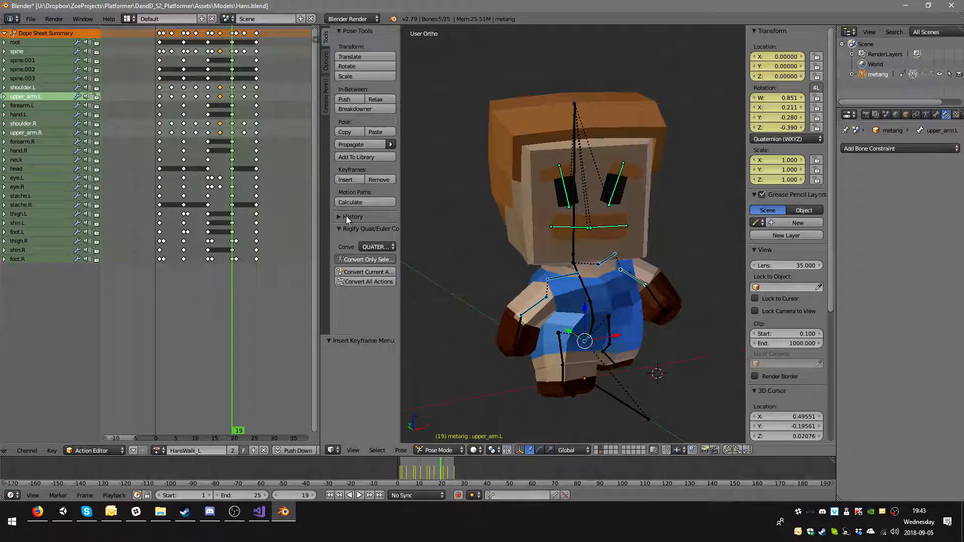
{"action": "key", "text": "a"}
{"action": "key", "text": "a"}
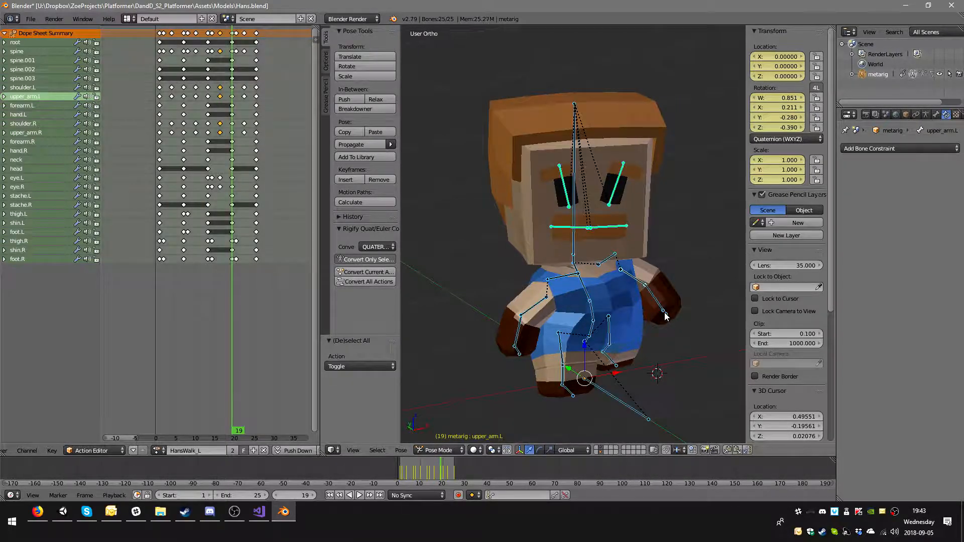
{"action": "key", "text": "ctrl+c"}
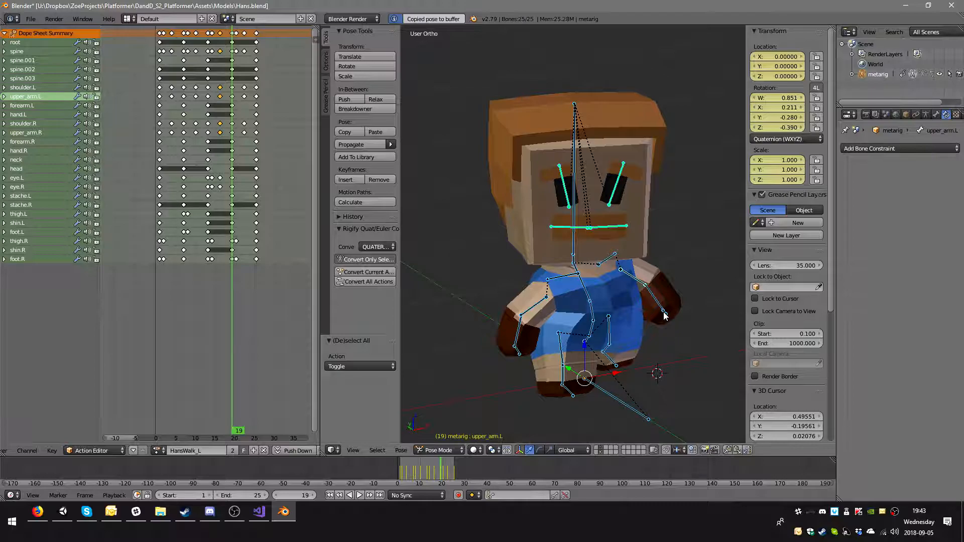
{"action": "key", "text": "ctrl+v"}
{"action": "left_click", "coordinate": [366, 356]}
{"action": "key", "text": "i"}
{"action": "left_click", "coordinate": [676, 315]}
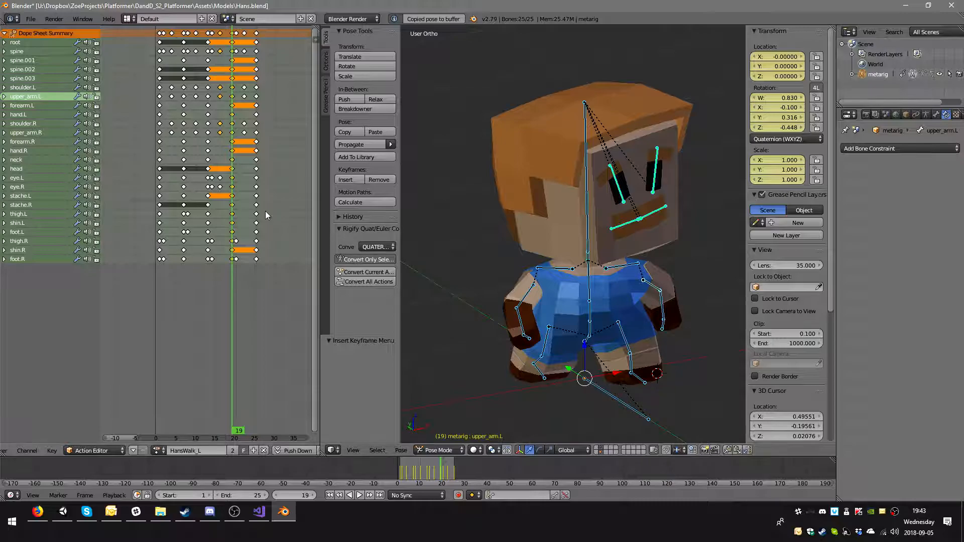
Step: Copy the frame 20 pose of foot.R, thigh.R and the spine and paste it flipped on the X axis
{"action": "key", "text": "Right"}
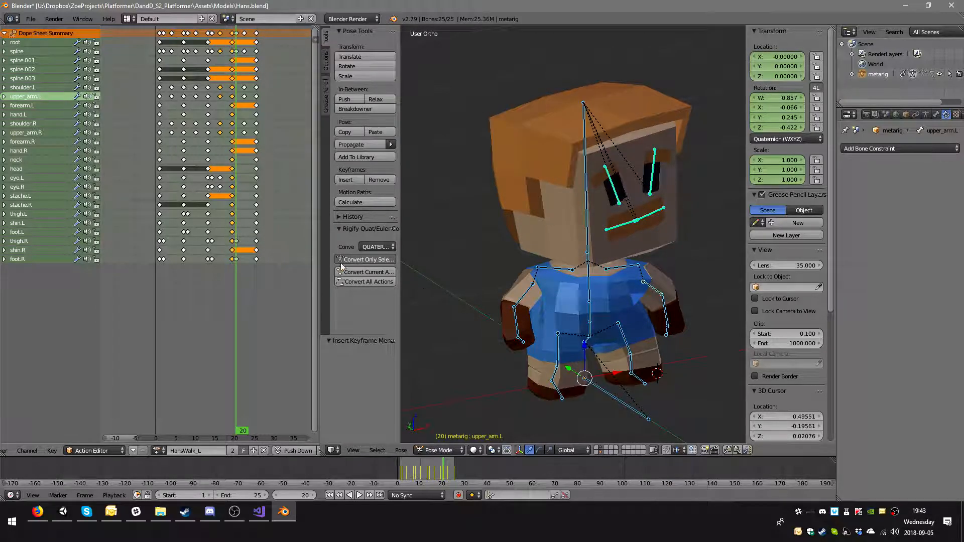
{"action": "right_click", "coordinate": [557, 389]}
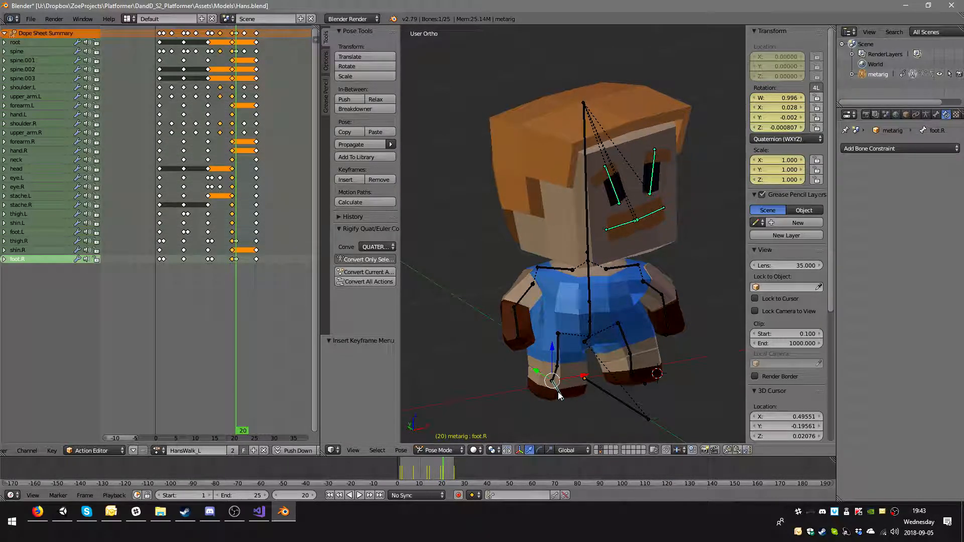
{"action": "right_click", "coordinate": [557, 351], "text": "shift"}
{"action": "right_click", "coordinate": [587, 340], "text": "shift"}
{"action": "key", "text": "ctrl+c"}
{"action": "key", "text": "ctrl+v"}
{"action": "left_click", "coordinate": [351, 357]}
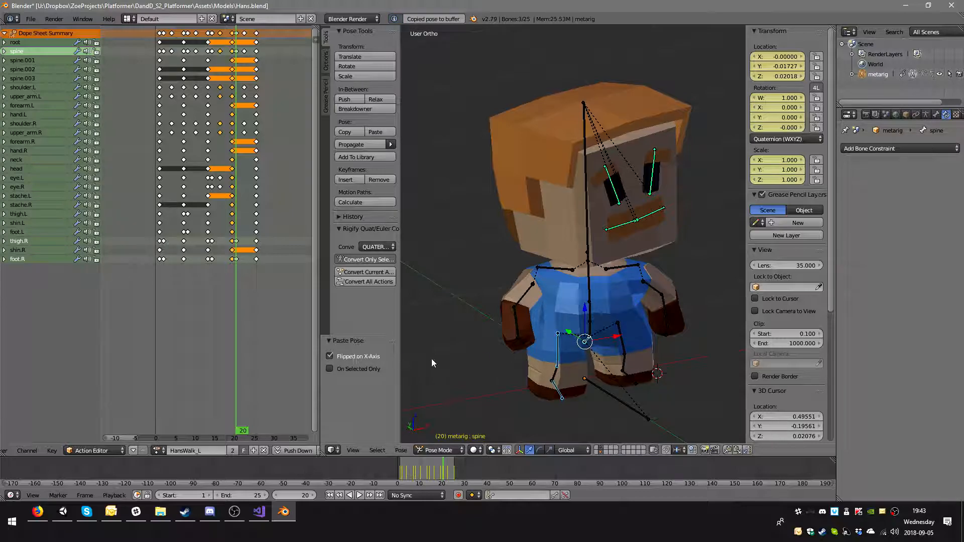
Step: Insert keyframes at frame 20 for the foot.L, thigh.L and spine bones
{"action": "right_click", "coordinate": [635, 381]}
{"action": "right_click", "coordinate": [619, 339], "text": "shift"}
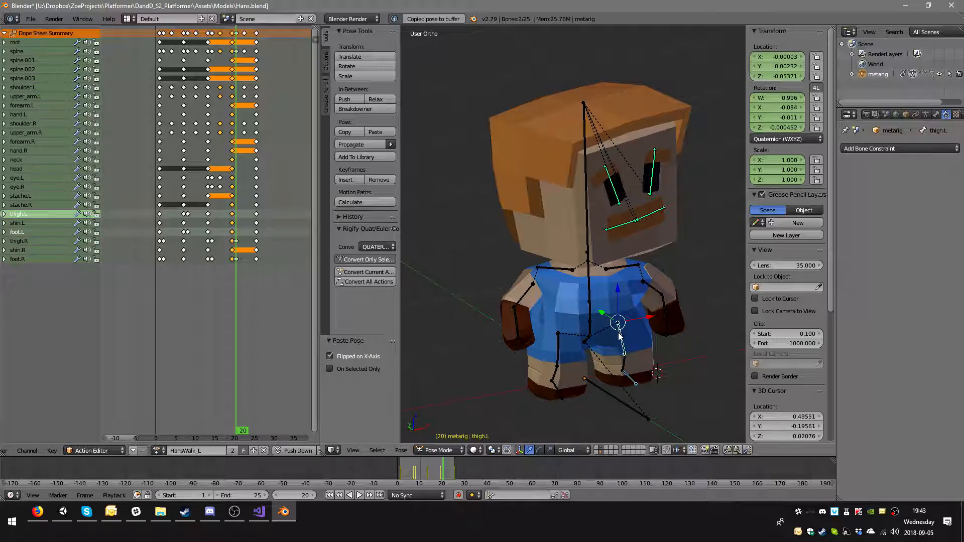
{"action": "right_click", "coordinate": [586, 343], "text": "shift"}
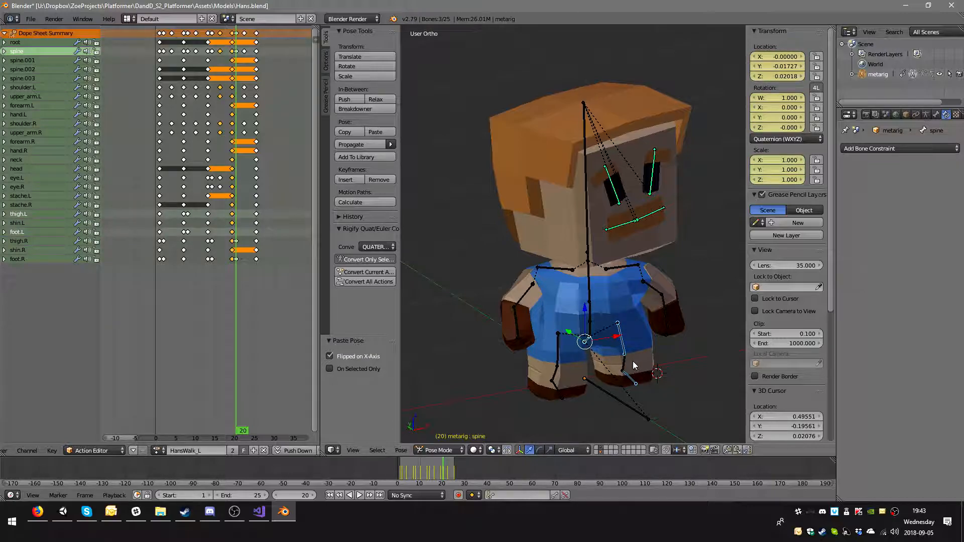
{"action": "key", "text": "i"}
{"action": "left_click", "coordinate": [632, 361]}
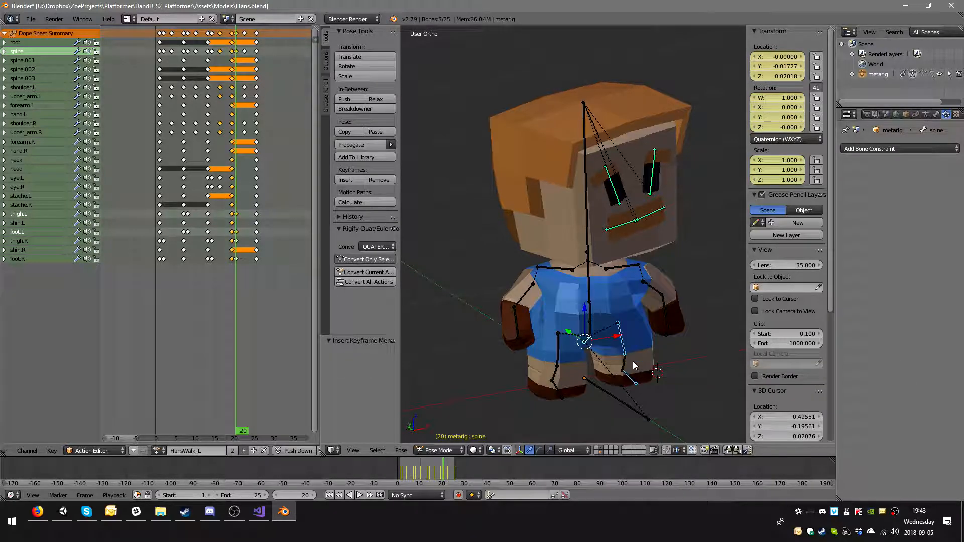
Step: Delete the frame 20 keyframes of thigh.R and foot.R from HansWalk_L
{"action": "right_click", "coordinate": [234, 241]}
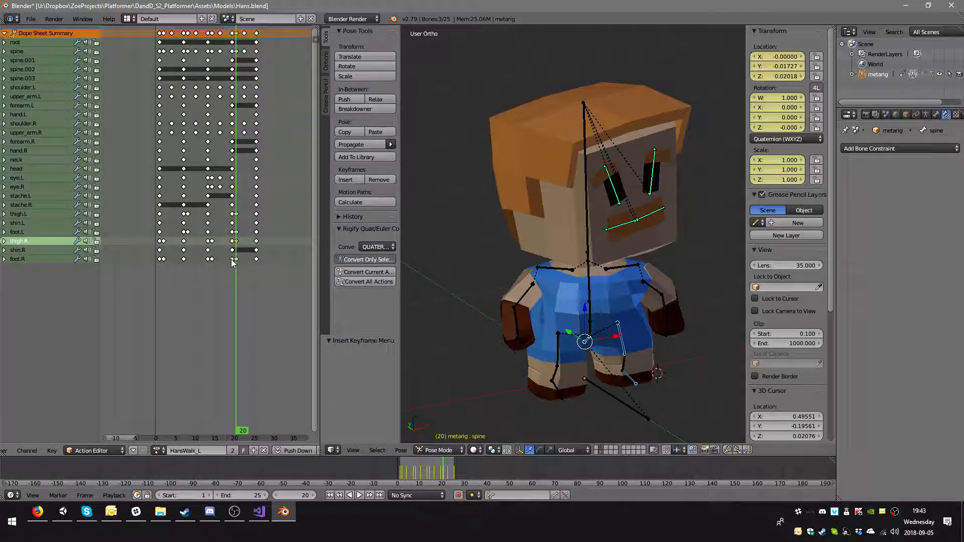
{"action": "key", "text": "x"}
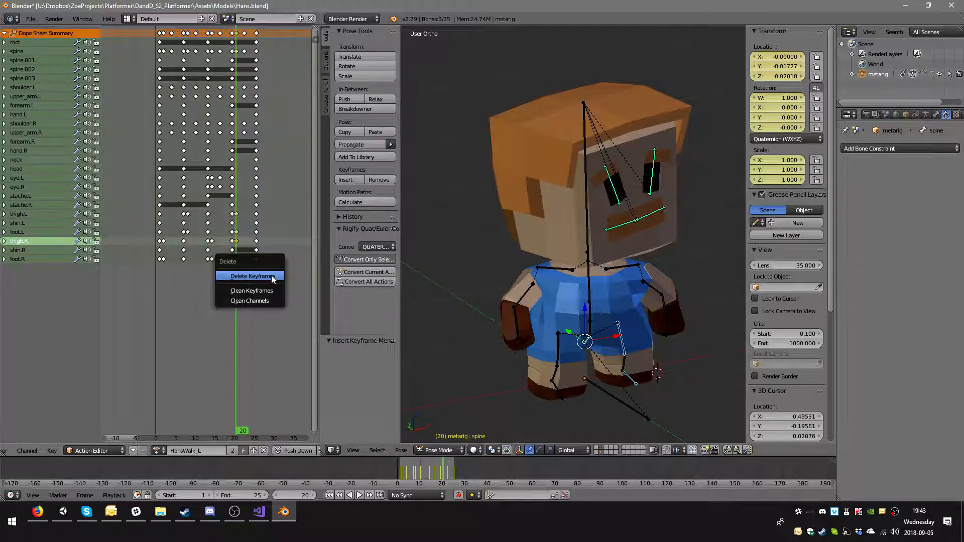
{"action": "left_click", "coordinate": [272, 277]}
Step: At frame 22, copy the spine, shoulder and upper arm pose, paste it flipped on the X axis, and keyframe those bones
{"action": "left_click", "coordinate": [243, 145]}
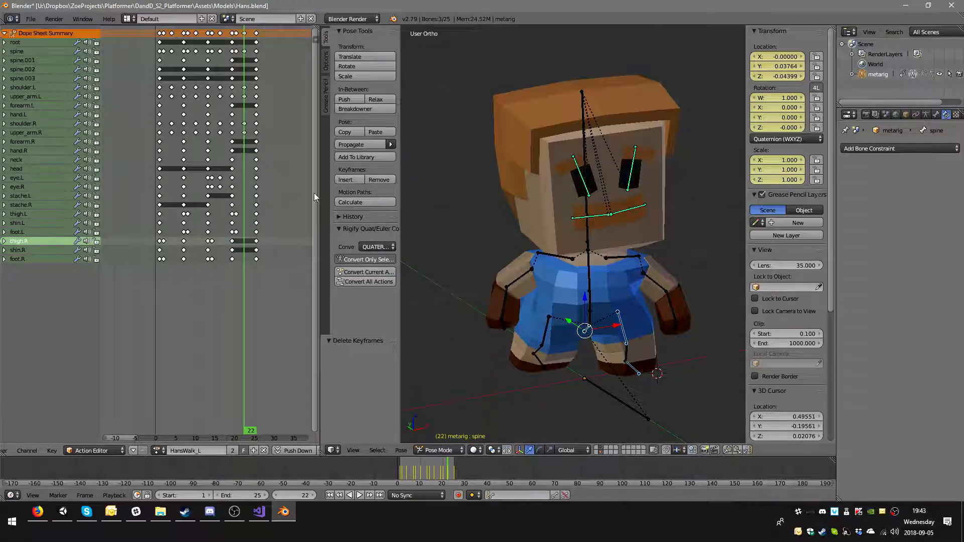
{"action": "right_click", "coordinate": [522, 278]}
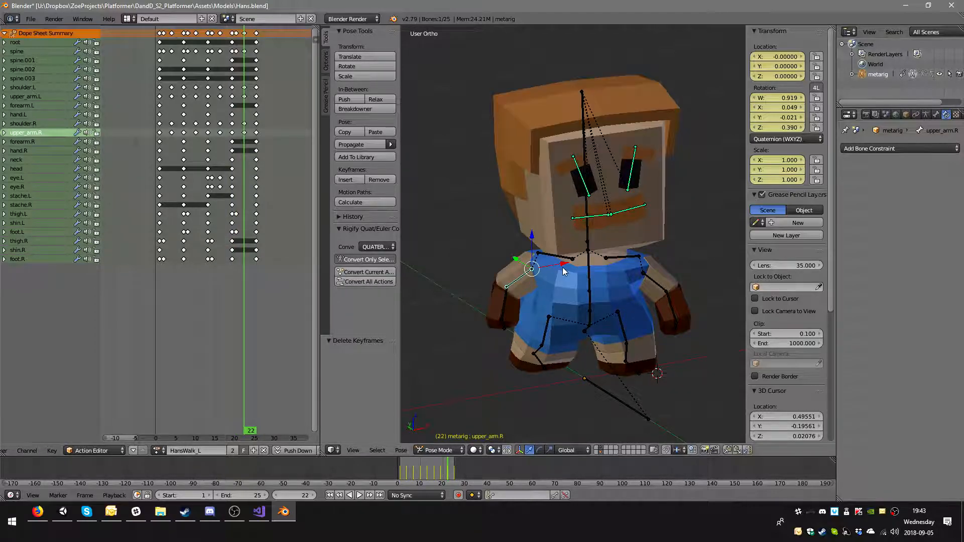
{"action": "right_click", "coordinate": [559, 261], "text": "shift"}
{"action": "right_click", "coordinate": [588, 331], "text": "shift"}
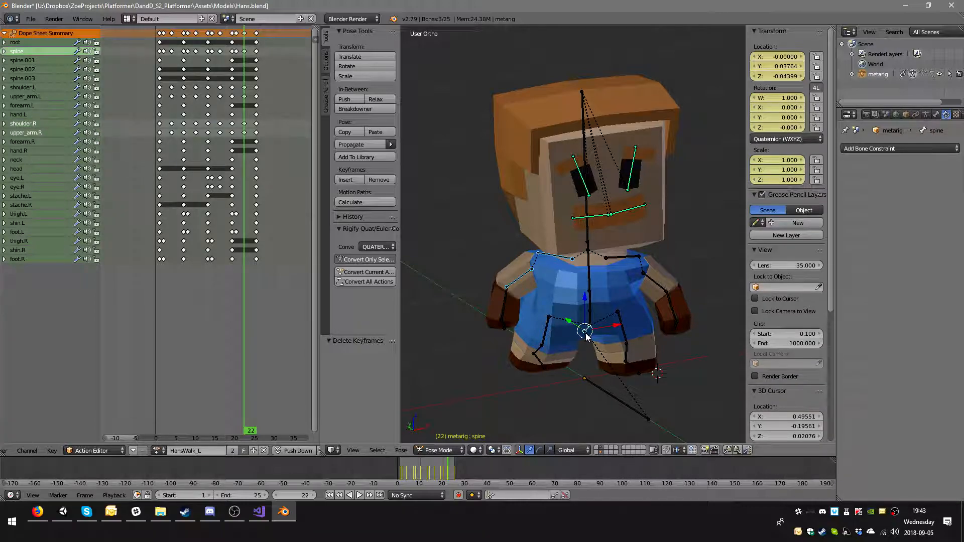
{"action": "right_click", "coordinate": [620, 259], "text": "shift"}
{"action": "right_click", "coordinate": [658, 284], "text": "shift"}
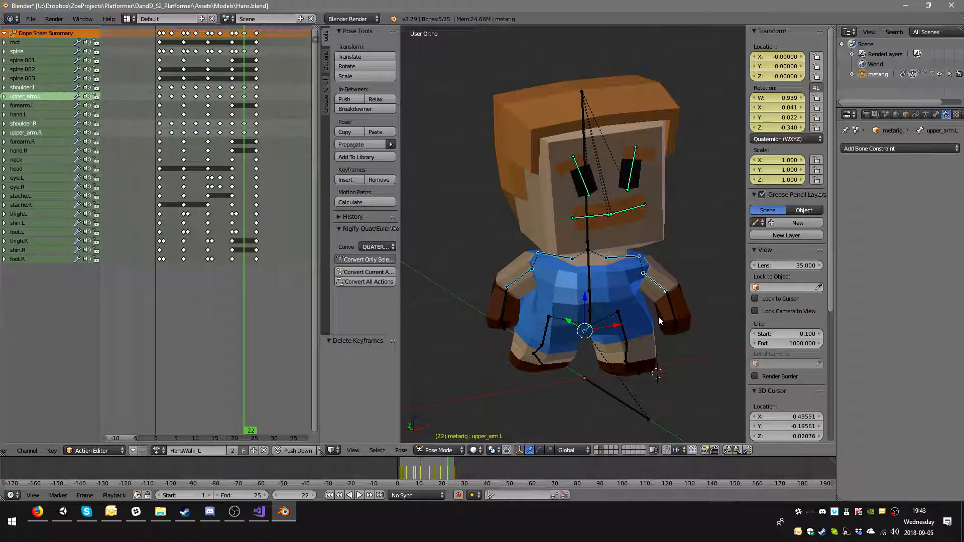
{"action": "key", "text": "ctrl+c"}
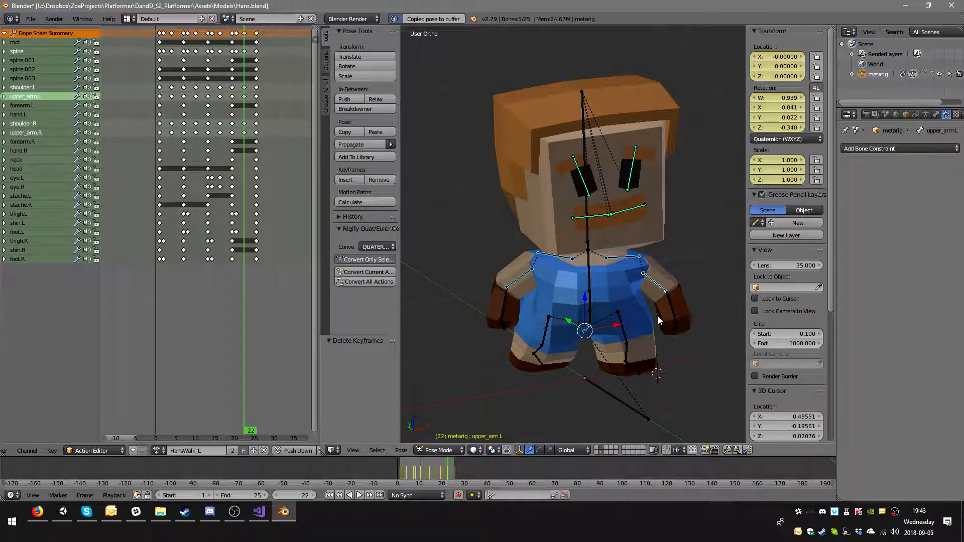
{"action": "key", "text": "ctrl+v"}
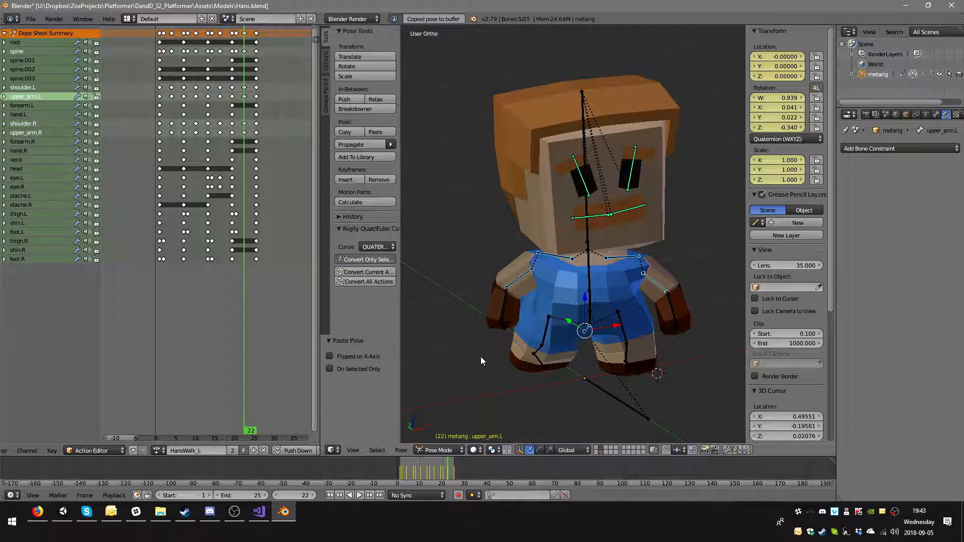
{"action": "left_click", "coordinate": [376, 352]}
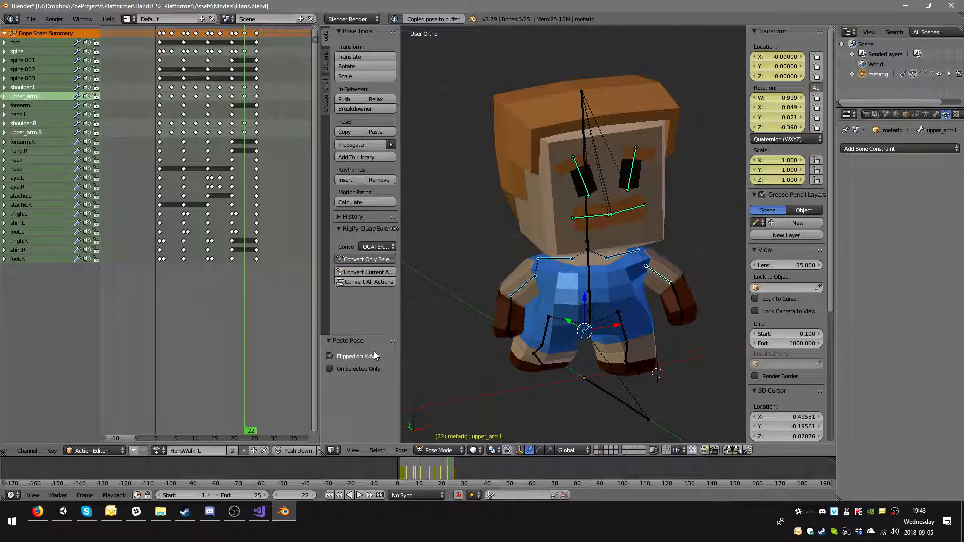
{"action": "key", "text": "i"}
{"action": "left_click", "coordinate": [619, 331]}
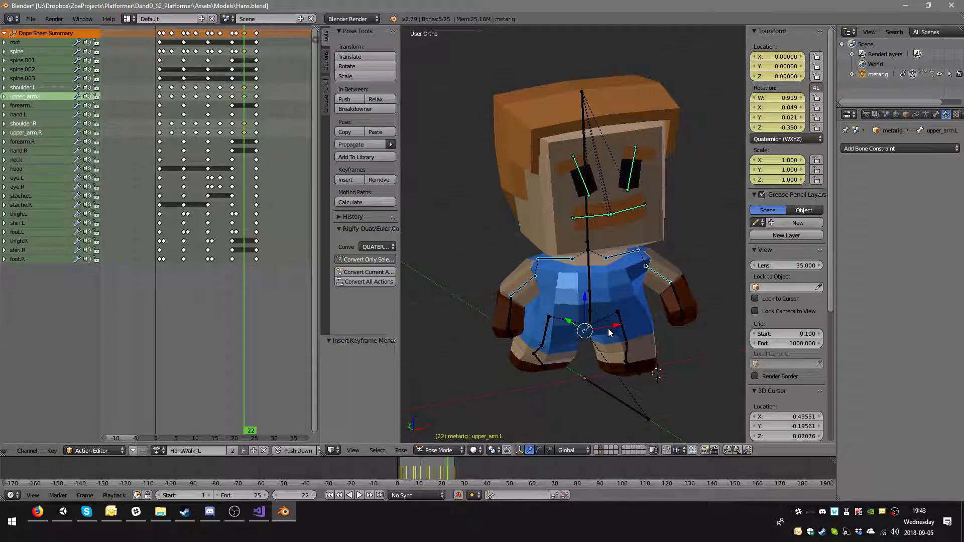
Step: Copy the full-body pose at frame 25, paste it flipped on the X axis, and keyframe all bones
{"action": "left_click", "coordinate": [256, 199]}
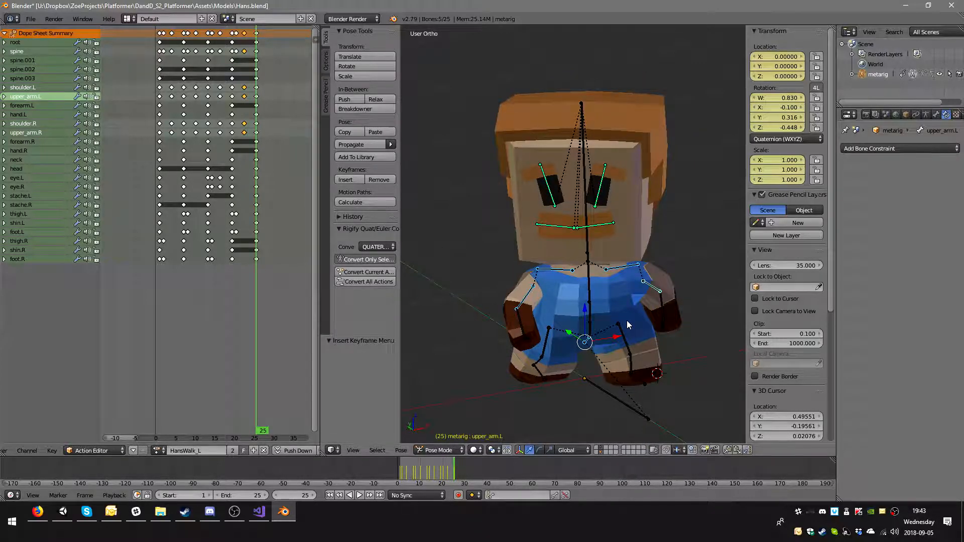
{"action": "key", "text": "a"}
{"action": "key", "text": "a"}
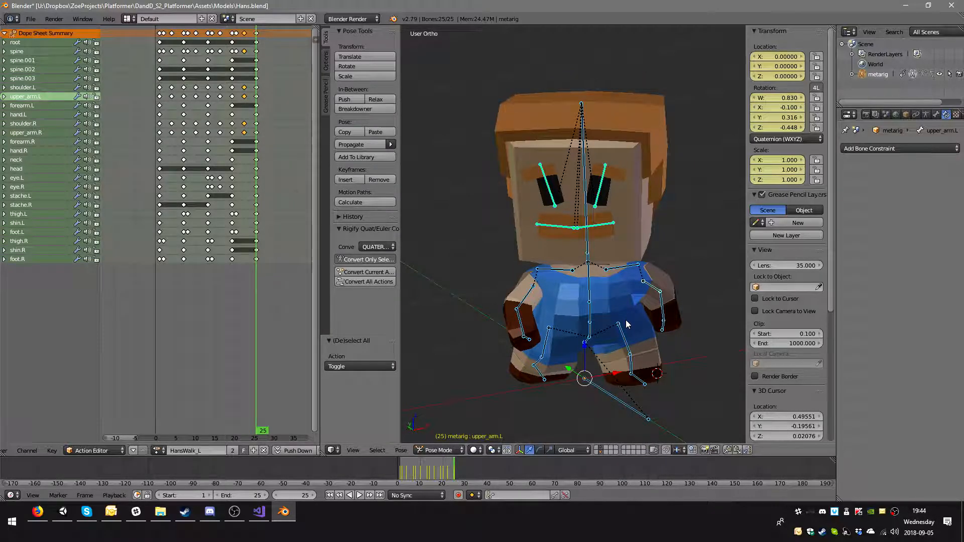
{"action": "key", "text": "ctrl+c"}
{"action": "key", "text": "ctrl+v"}
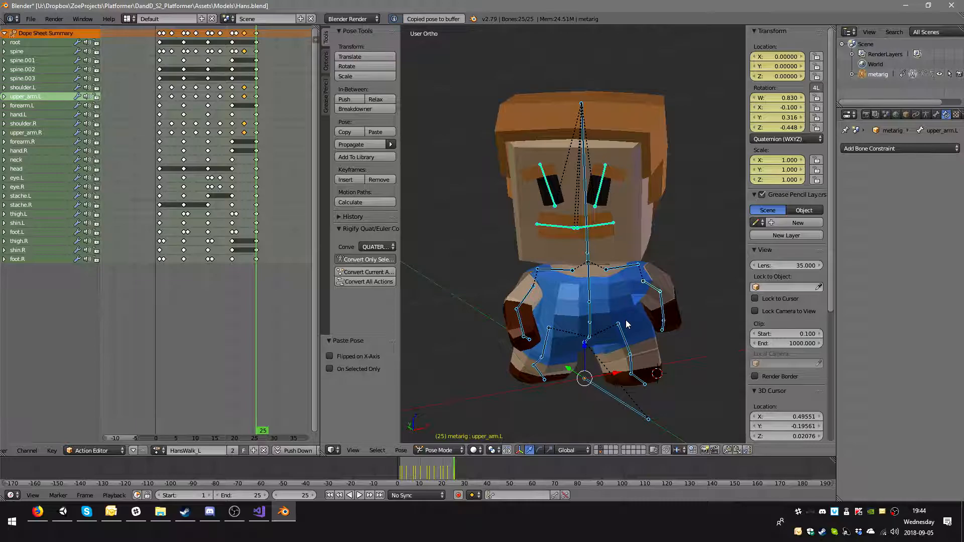
{"action": "left_click", "coordinate": [335, 356]}
{"action": "key", "text": "i"}
{"action": "left_click", "coordinate": [654, 330]}
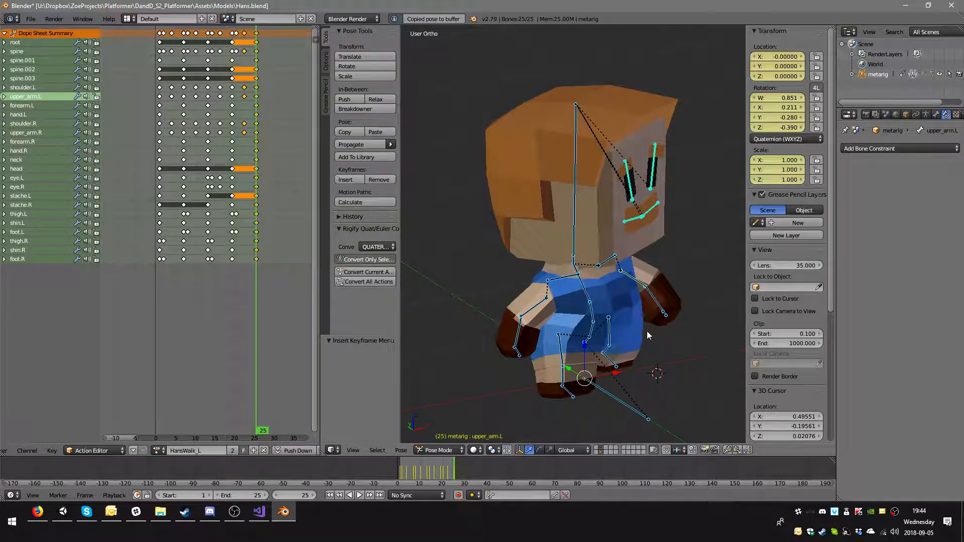
Step: Play back the HansWalk_L animation and examine the mirrored walk from another angle
{"action": "left_click", "coordinate": [359, 496]}
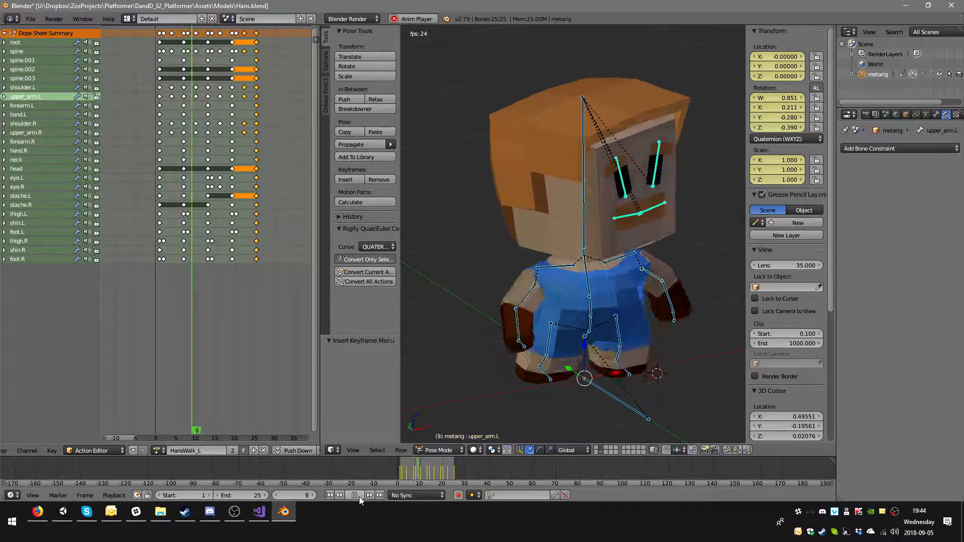
{"action": "middle_click_drag", "start_coordinate": [648, 399], "coordinate": [563, 395]}
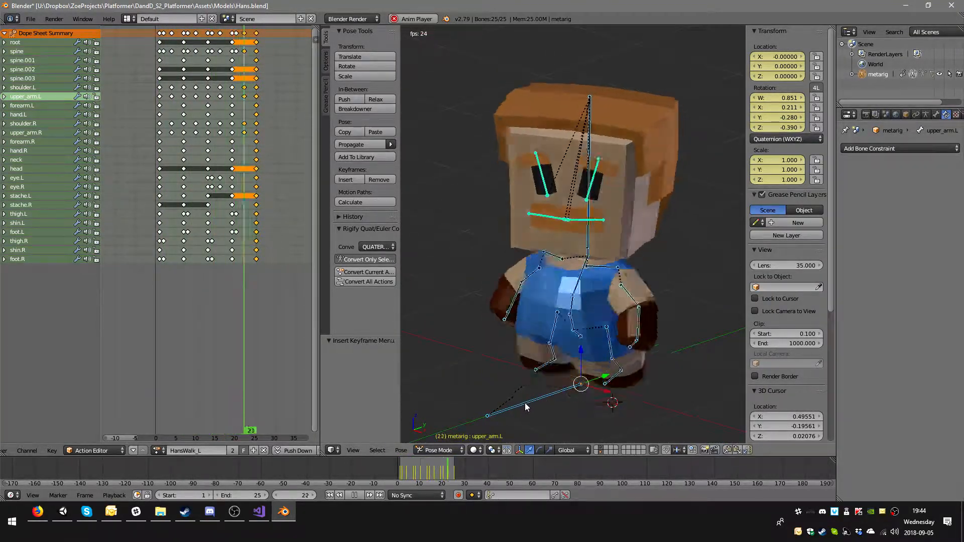
{"action": "left_click", "coordinate": [355, 496]}
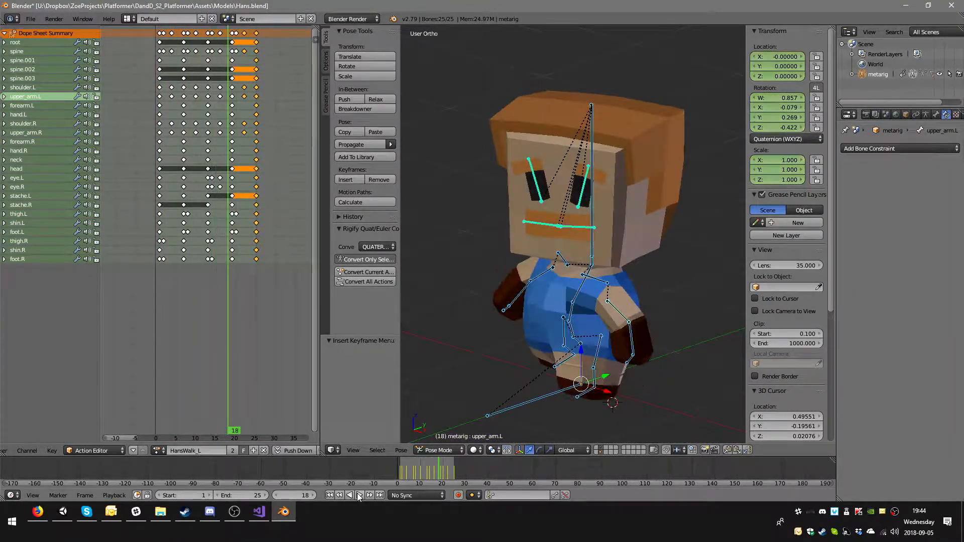
Step: Return HansWalk_L to frame 1 and save the Blender file
{"action": "left_click", "coordinate": [160, 175]}
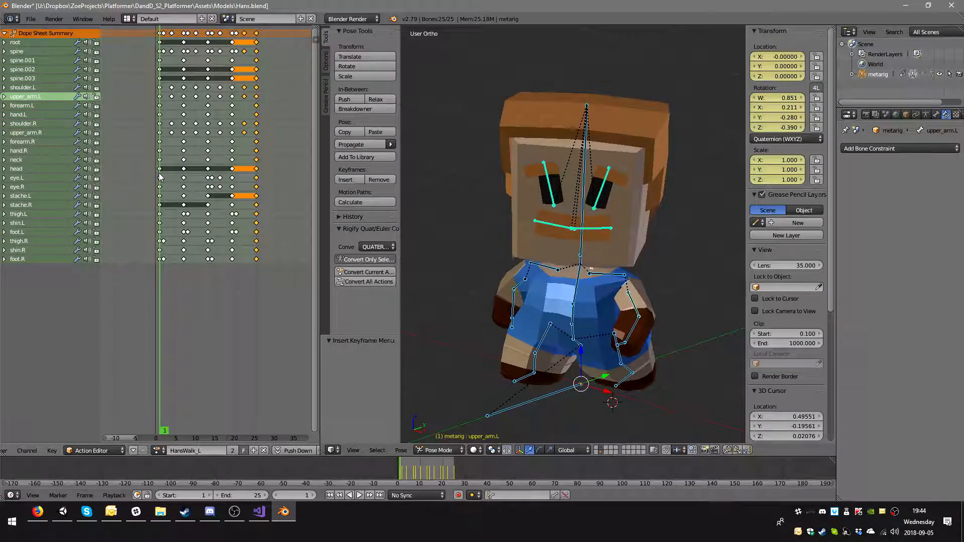
{"action": "key", "text": "ctrl+s"}
{"action": "left_click", "coordinate": [249, 263]}
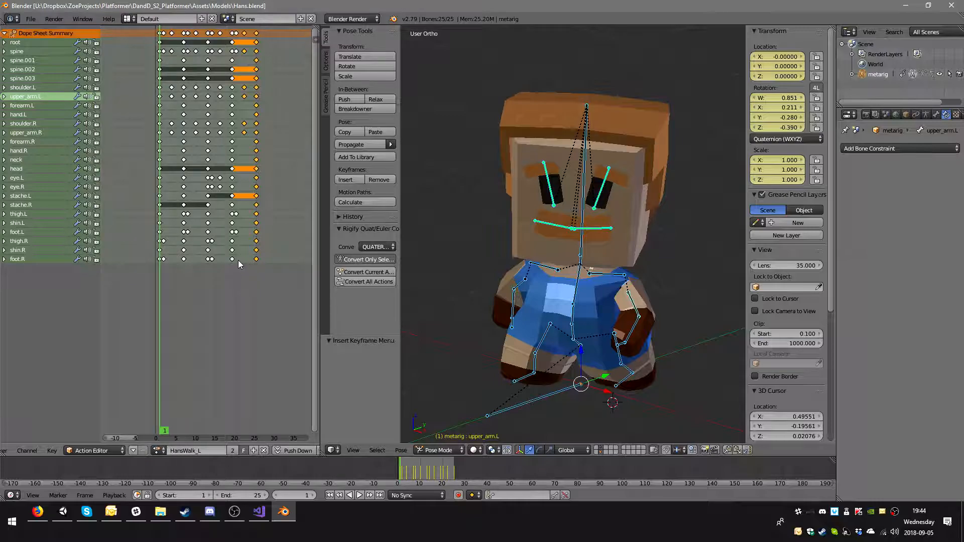
Step: In the HansIdle_R action, delete the redundant middle keyframes of the root, hands, head, eyes, stache, shins and feet
{"action": "left_click", "coordinate": [158, 450]}
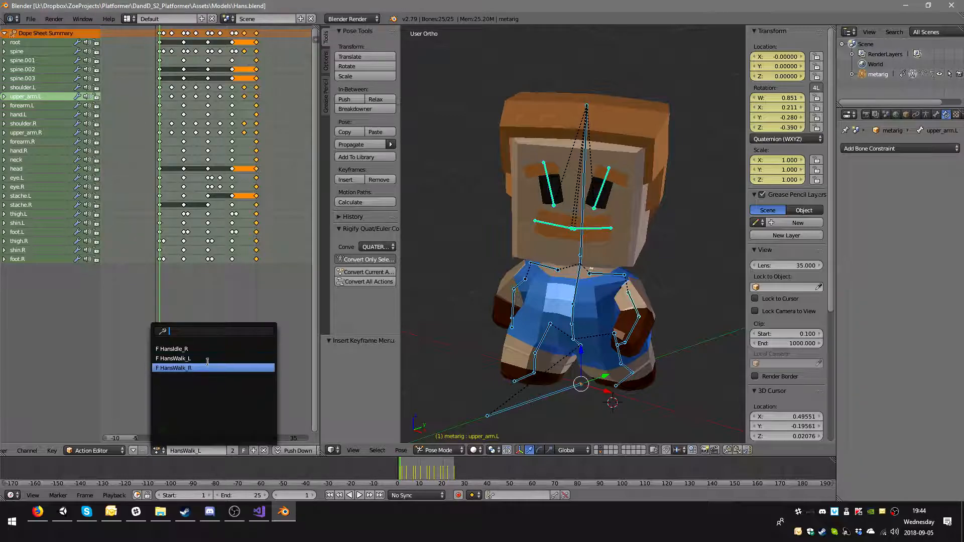
{"action": "left_click", "coordinate": [202, 350]}
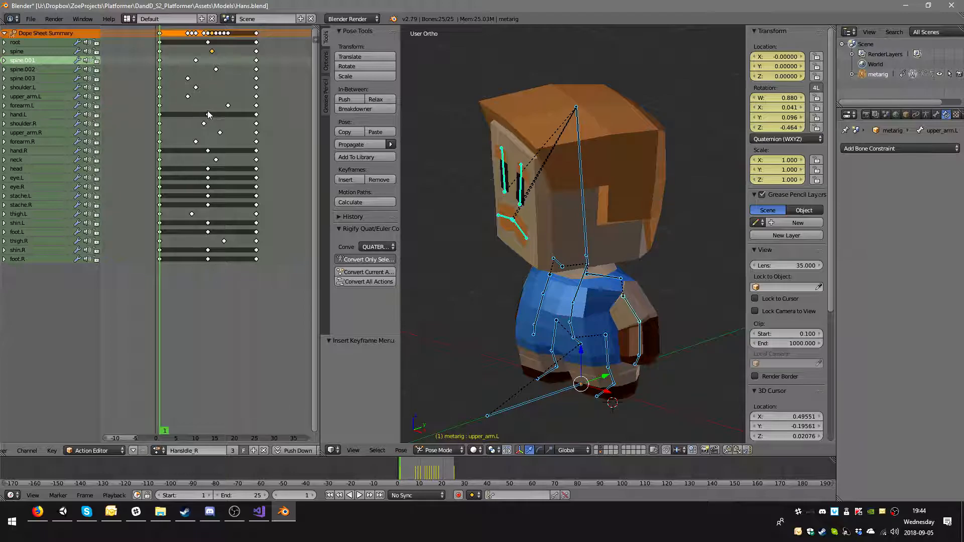
{"action": "left_click", "coordinate": [207, 42]}
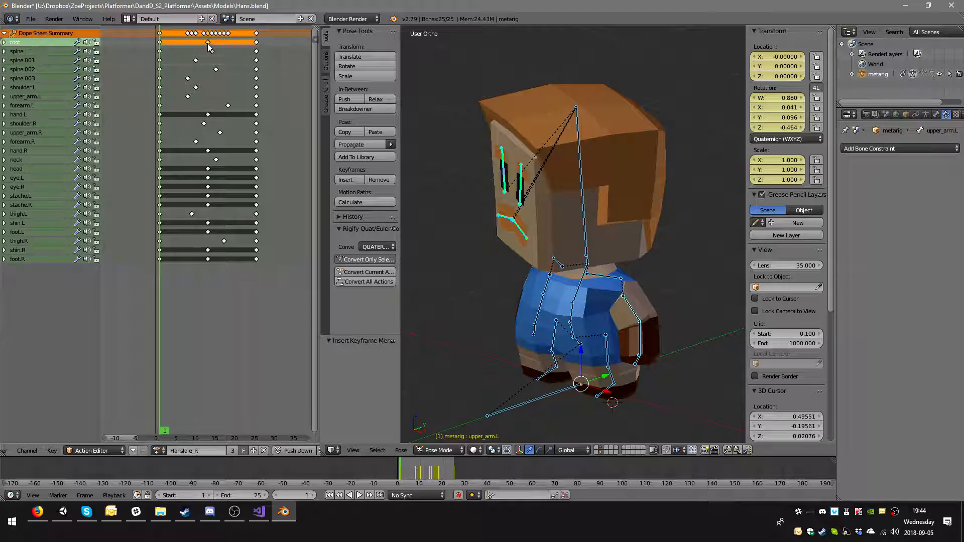
{"action": "left_click", "coordinate": [207, 115], "text": "shift"}
{"action": "left_click", "coordinate": [208, 150], "text": "shift"}
{"action": "left_click", "coordinate": [208, 169], "text": "shift"}
{"action": "left_click", "coordinate": [207, 177], "text": "shift"}
{"action": "left_click", "coordinate": [208, 187], "text": "shift"}
{"action": "left_click", "coordinate": [207, 196], "text": "shift"}
{"action": "left_click", "coordinate": [208, 205], "text": "shift"}
{"action": "left_click", "coordinate": [208, 223], "text": "shift"}
{"action": "left_click", "coordinate": [207, 232], "text": "shift"}
{"action": "left_click", "coordinate": [208, 250], "text": "shift"}
{"action": "left_click", "coordinate": [208, 259], "text": "shift"}
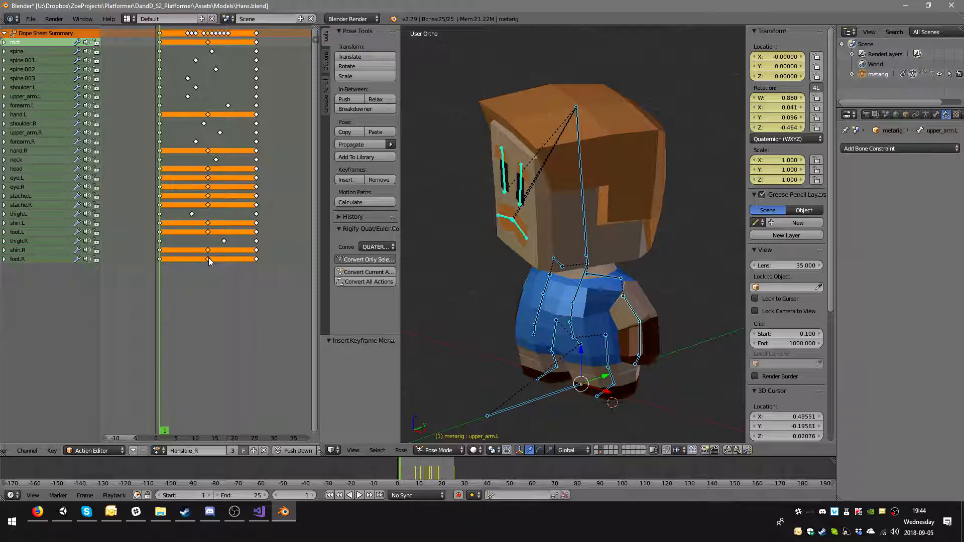
{"action": "key", "text": "x"}
{"action": "left_click", "coordinate": [261, 246]}
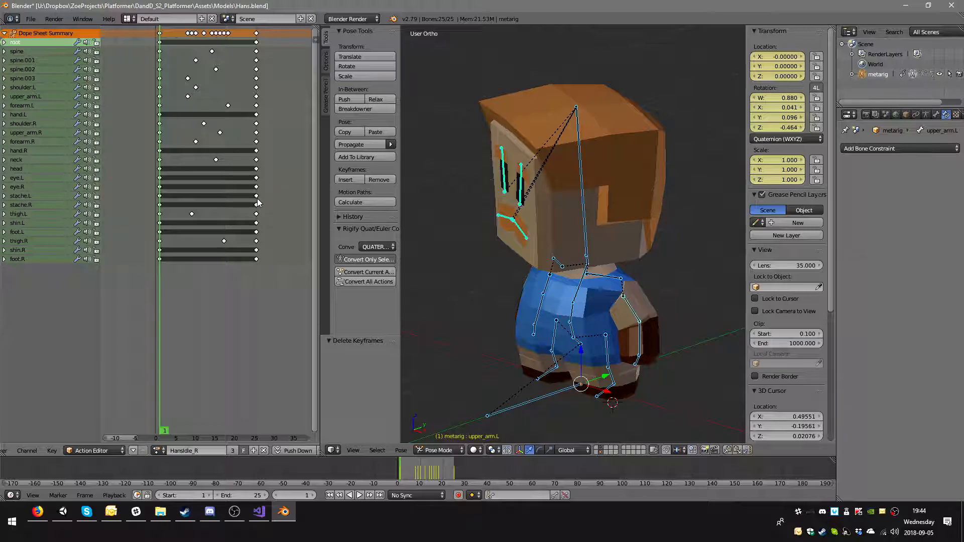
Step: Duplicate the HansIdle_R action and name the copy HansIdle_L
{"action": "left_click", "coordinate": [254, 452]}
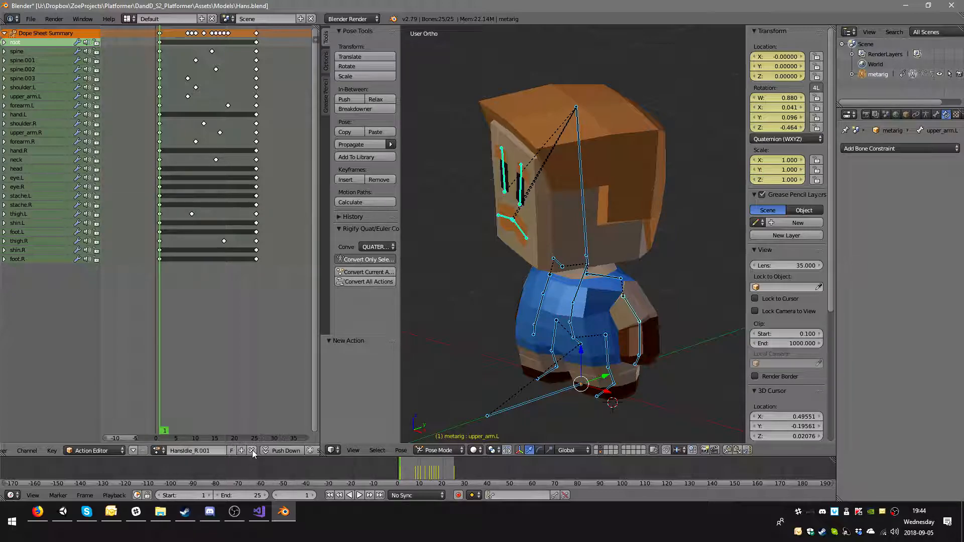
{"action": "left_click", "coordinate": [197, 451]}
{"action": "key", "text": "BackSpace"}
{"action": "key", "text": "BackSpace"}
{"action": "key", "text": "BackSpace"}
{"action": "key", "text": "BackSpace"}
{"action": "key", "text": "BackSpace"}
{"action": "key", "text": "BackSpace"}
{"action": "type", "text": "_L"}
{"action": "key", "text": "Return"}
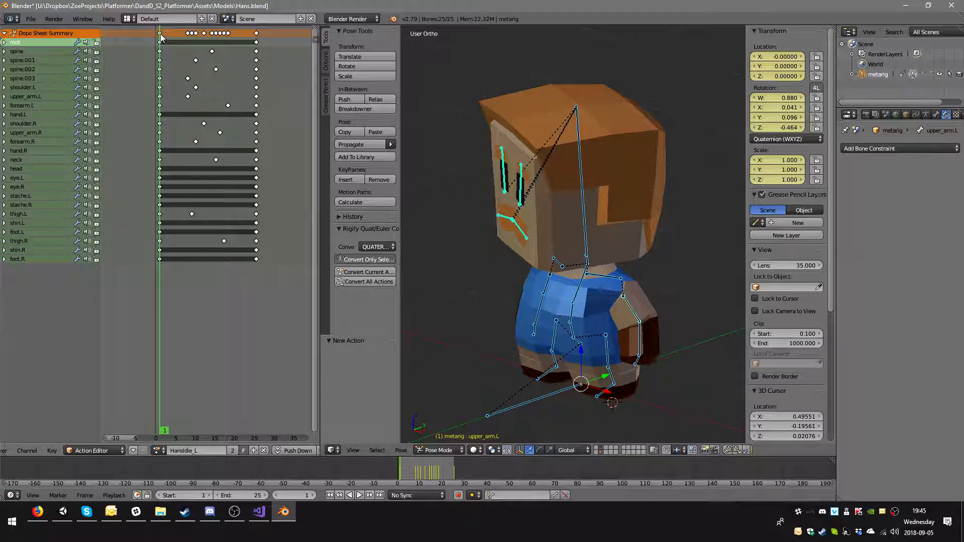
Step: Copy the full-body pose at frame 1 of HansIdle_L, paste it flipped on the X axis, and keyframe all bones
{"action": "middle_click_drag", "start_coordinate": [494, 244], "coordinate": [594, 276]}
{"action": "key", "text": "ctrl+c"}
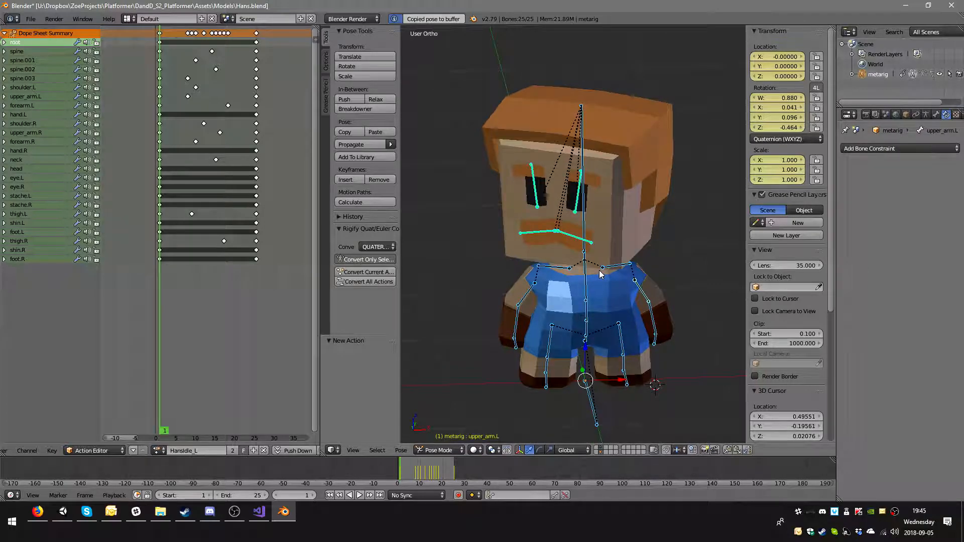
{"action": "key", "text": "ctrl+v"}
{"action": "left_click", "coordinate": [364, 357]}
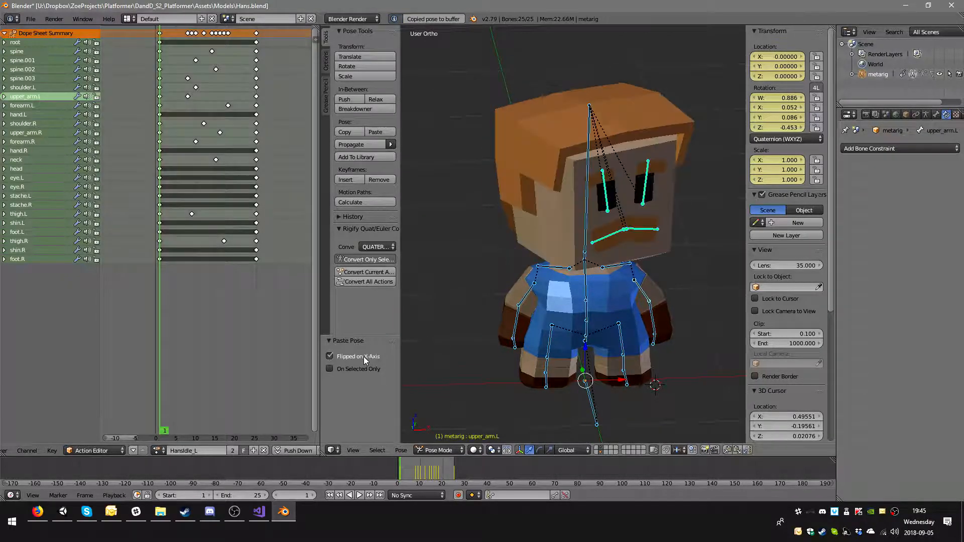
{"action": "key", "text": "i"}
{"action": "left_click", "coordinate": [642, 298]}
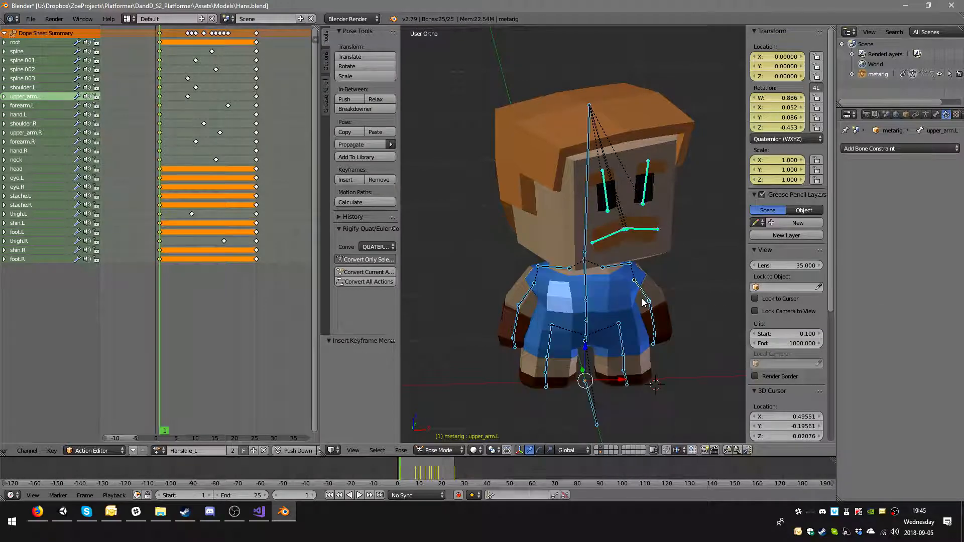
Step: Mirror the full-body pose at frame 25 of HansIdle_L on the X axis and insert LocRotScale keyframes for all bones
{"action": "left_click", "coordinate": [257, 193]}
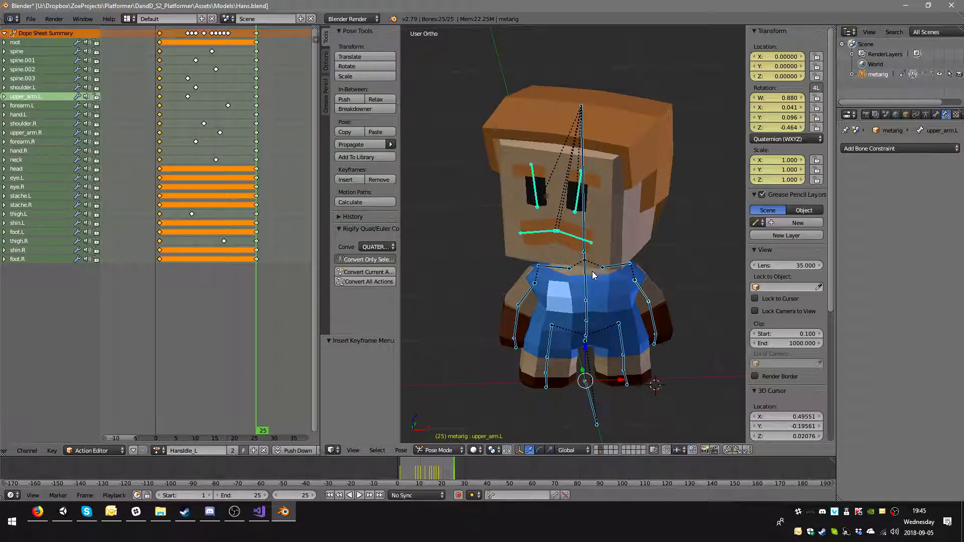
{"action": "key", "text": "ctrl+c"}
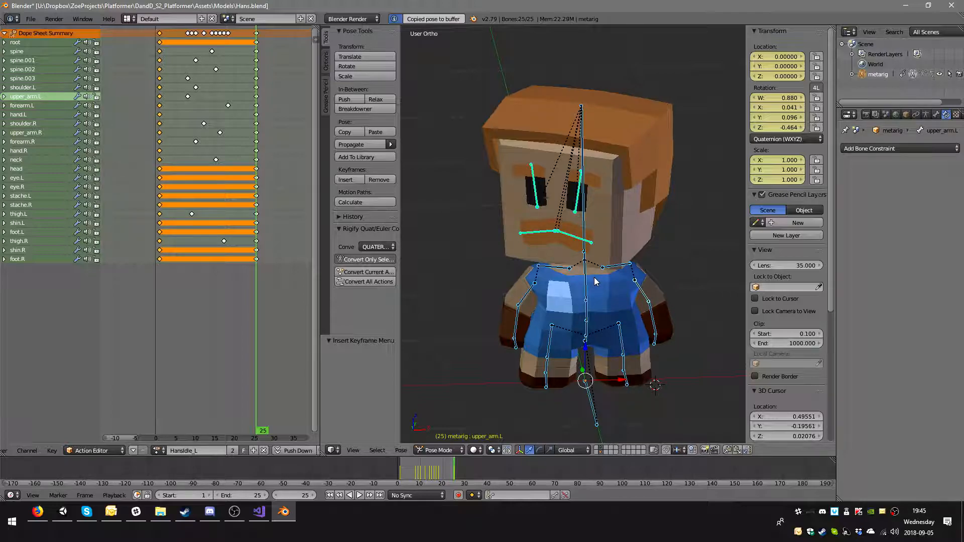
{"action": "key", "text": "ctrl+v"}
{"action": "left_click", "coordinate": [371, 359]}
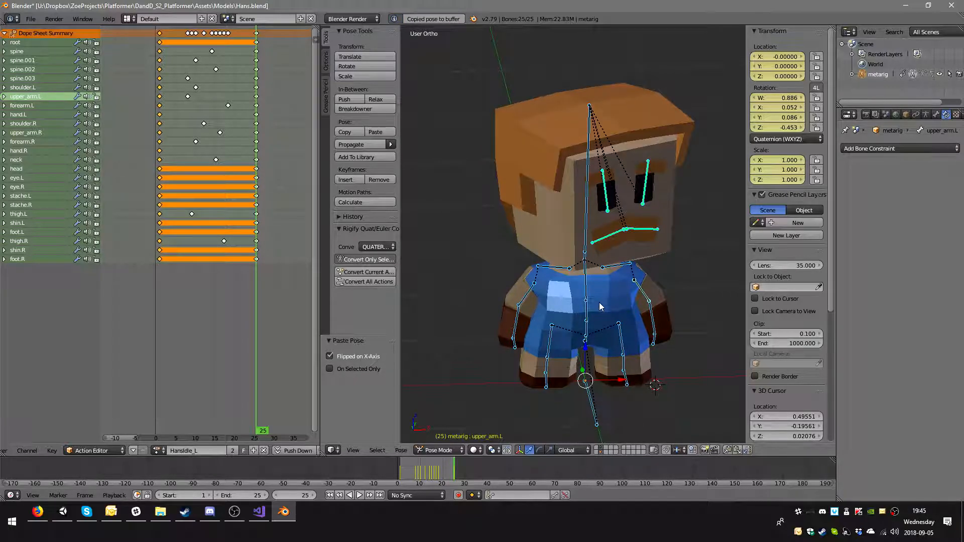
{"action": "key", "text": "i"}
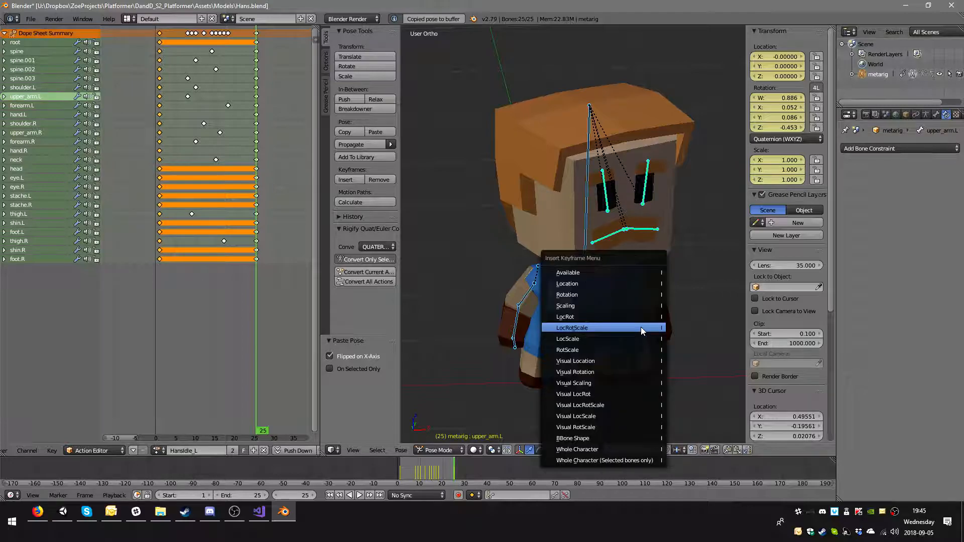
{"action": "left_click", "coordinate": [641, 328]}
Step: Play back HansIdle_L from frame 1 to check the idle motion between the mirrored end poses
{"action": "left_click_drag", "start_coordinate": [179, 139], "coordinate": [160, 141]}
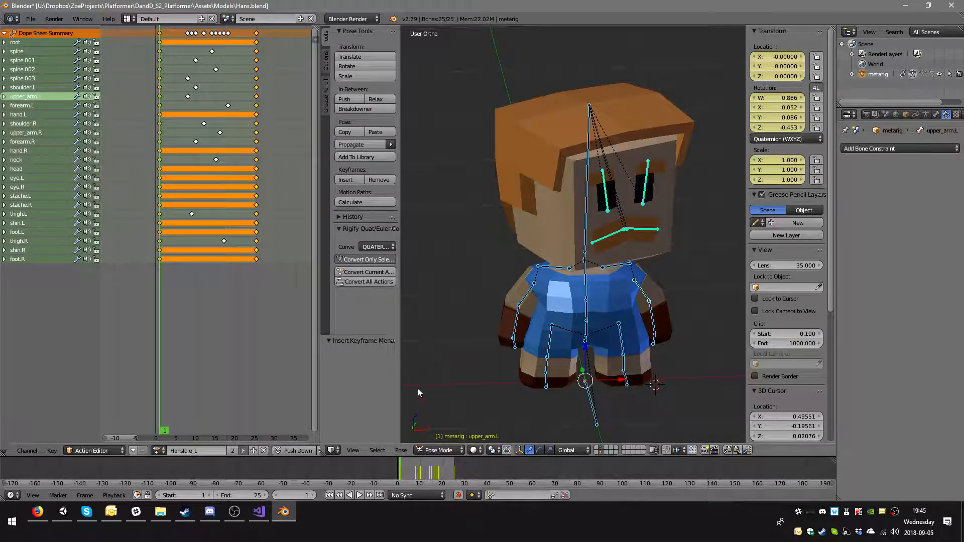
{"action": "left_click", "coordinate": [359, 495]}
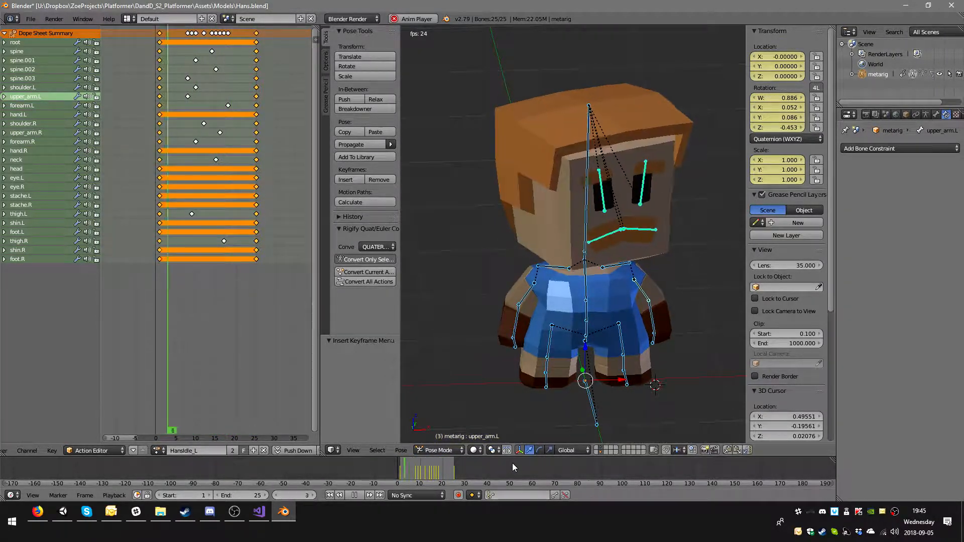
{"action": "key", "text": "alt+a"}
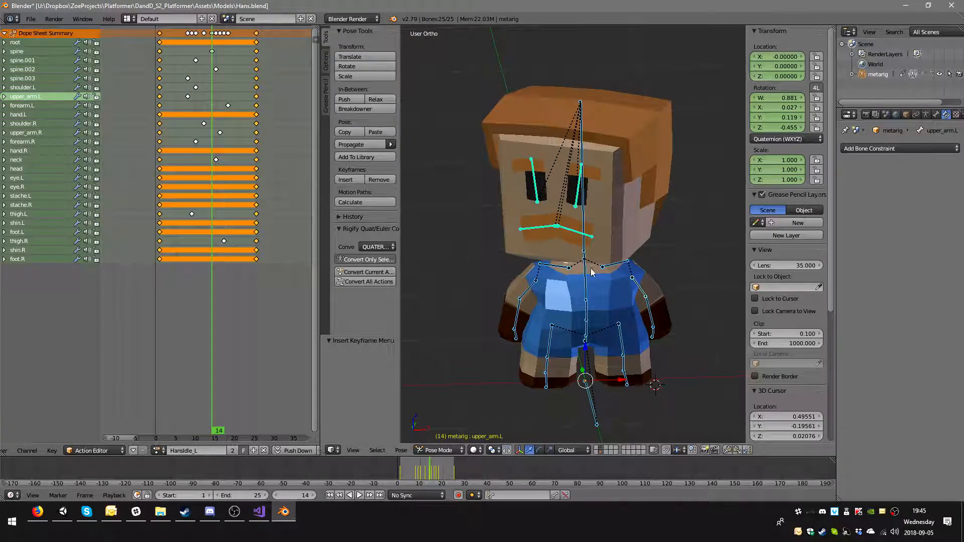
Step: Mirror the neck bone's pose at frame 15 of HansIdle_L on the X axis and insert a keyframe for it
{"action": "middle_click_drag", "start_coordinate": [598, 284], "coordinate": [584, 261]}
{"action": "right_click", "coordinate": [588, 262]}
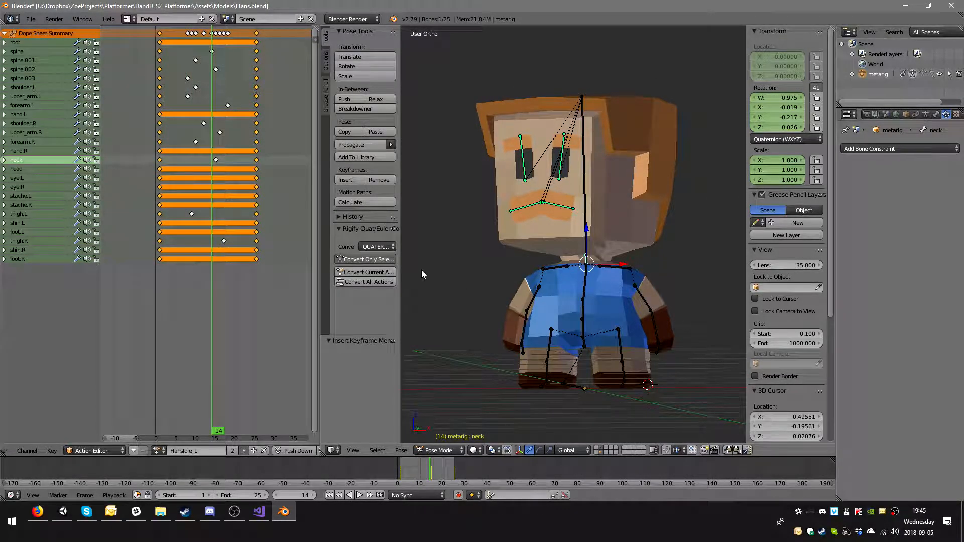
{"action": "left_click", "coordinate": [216, 159]}
{"action": "right_click", "coordinate": [216, 158]}
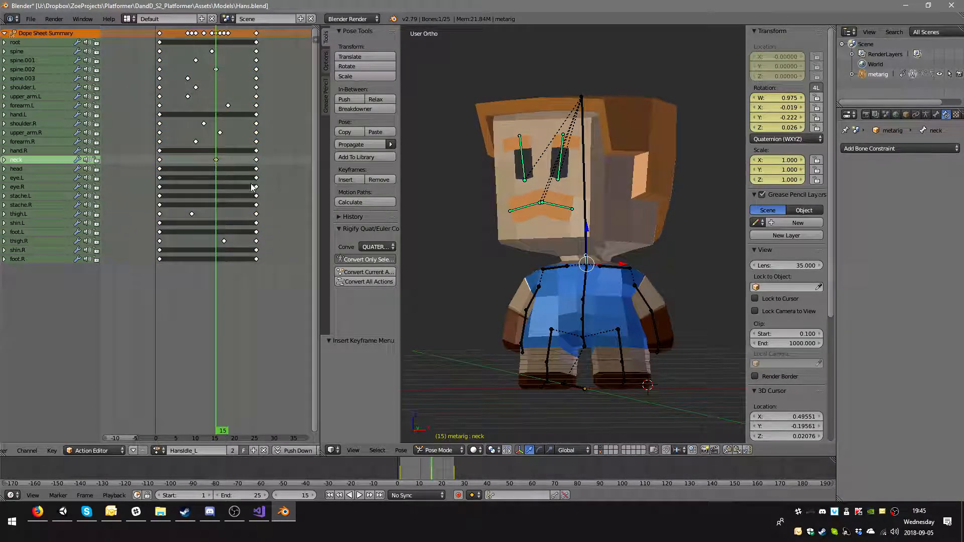
{"action": "mouse_move", "coordinate": [568, 278]}
{"action": "middle_mouse_down"}
{"action": "mouse_move", "coordinate": [589, 286]}
{"action": "mouse_move", "coordinate": [568, 288]}
{"action": "middle_mouse_up"}
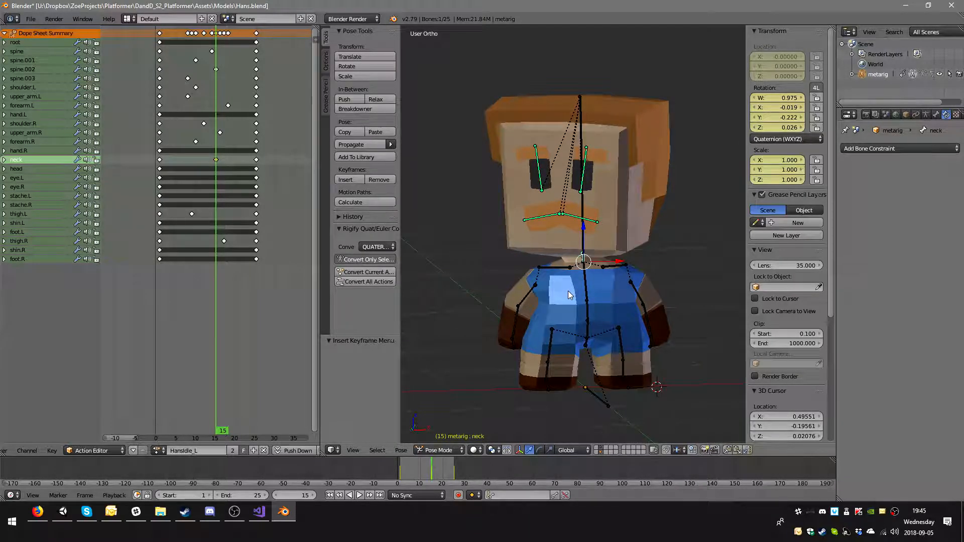
{"action": "key", "text": "ctrl+c"}
{"action": "key", "text": "ctrl+v"}
{"action": "left_click", "coordinate": [360, 356]}
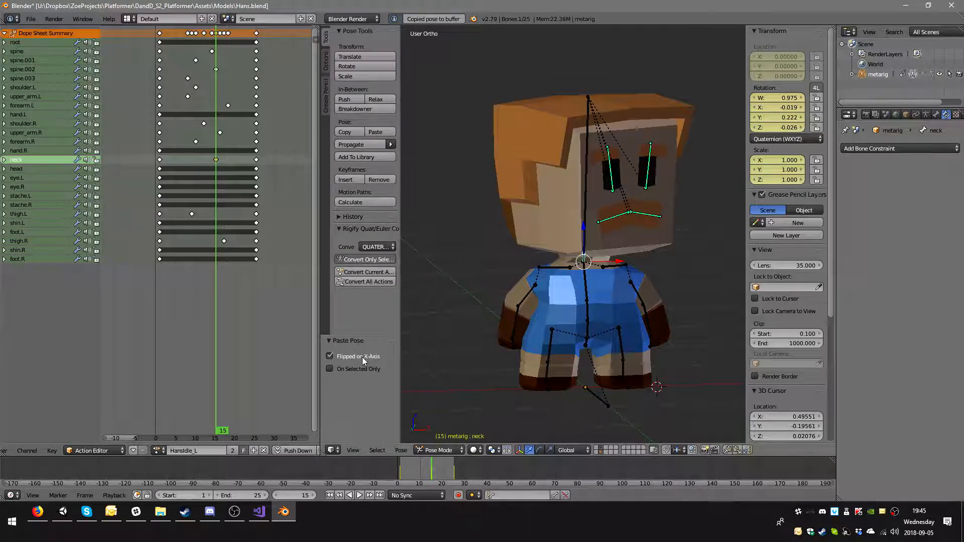
{"action": "key", "text": "i"}
{"action": "left_click", "coordinate": [637, 323]}
Step: Play back HansIdle_L to check the idle motion with the mirrored neck pose
{"action": "middle_click_drag", "start_coordinate": [635, 321], "coordinate": [572, 339]}
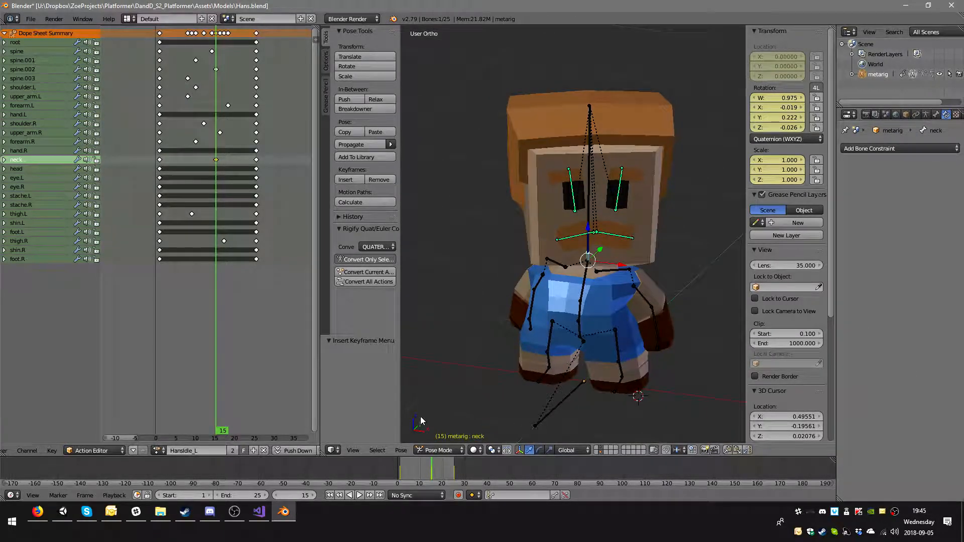
{"action": "left_click", "coordinate": [359, 495]}
{"action": "middle_click_drag", "start_coordinate": [541, 298], "coordinate": [581, 308]}
{"action": "scroll", "coordinate": [606, 307], "scroll_direction": "down", "scroll_amount": 3}
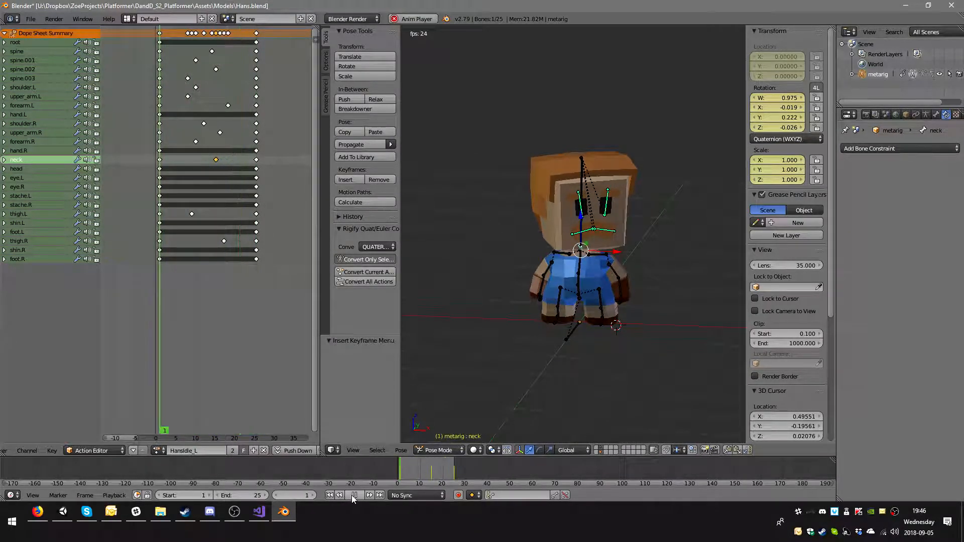
{"action": "key", "text": "alt+a"}
Step: Save over Hans.blend, then switch to Unity and show the Hans model's animation import settings
{"action": "key", "text": "ctrl+s"}
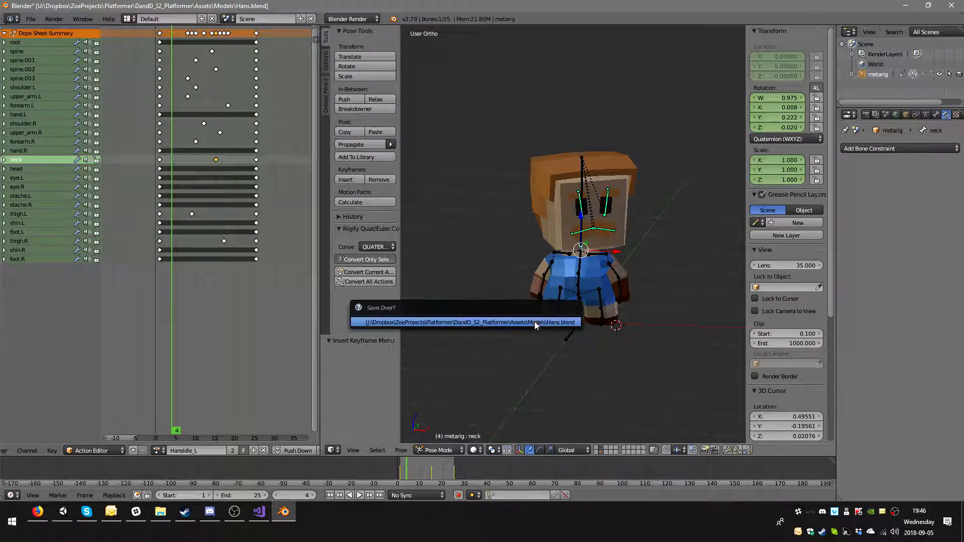
{"action": "left_click", "coordinate": [522, 323]}
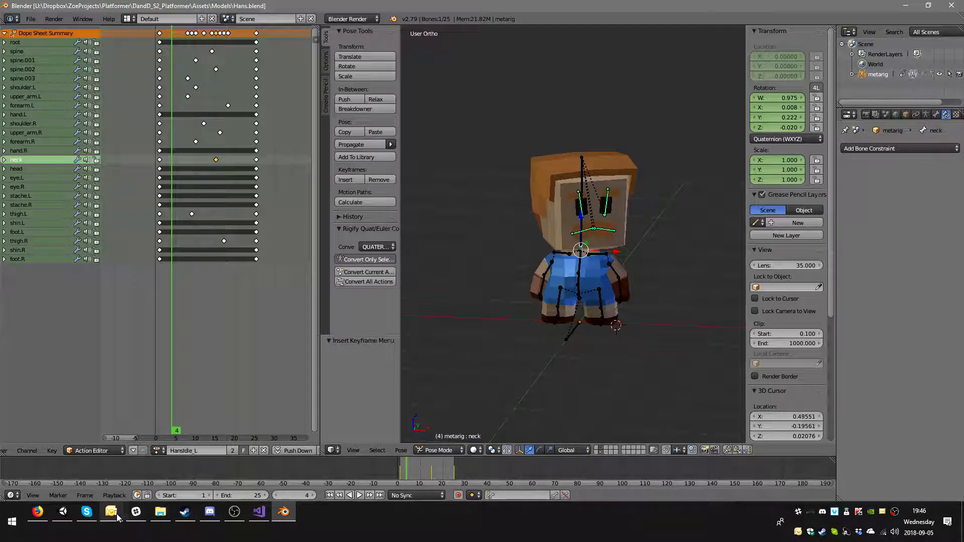
{"action": "left_click", "coordinate": [63, 512]}
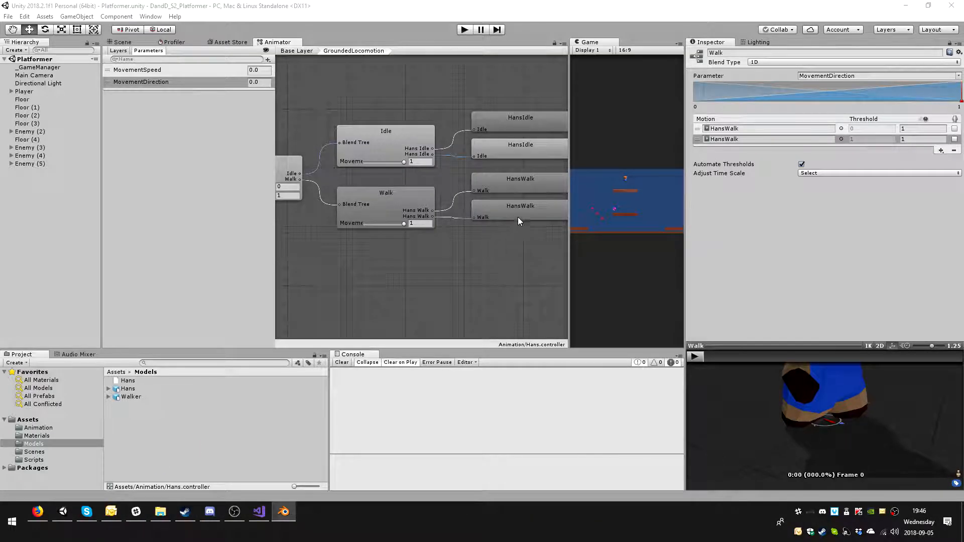
{"action": "left_click", "coordinate": [128, 389]}
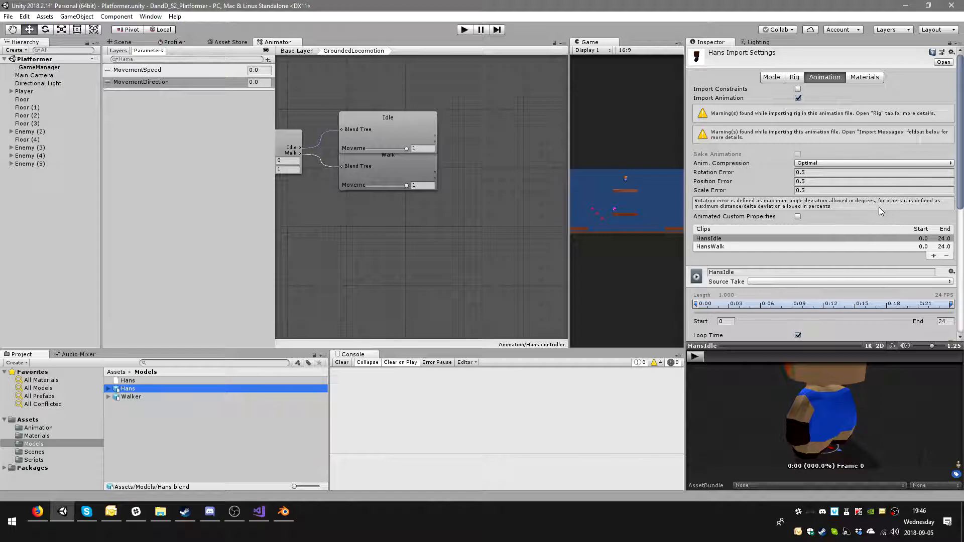
{"action": "scroll", "coordinate": [879, 209], "scroll_direction": "down", "scroll_amount": 3}
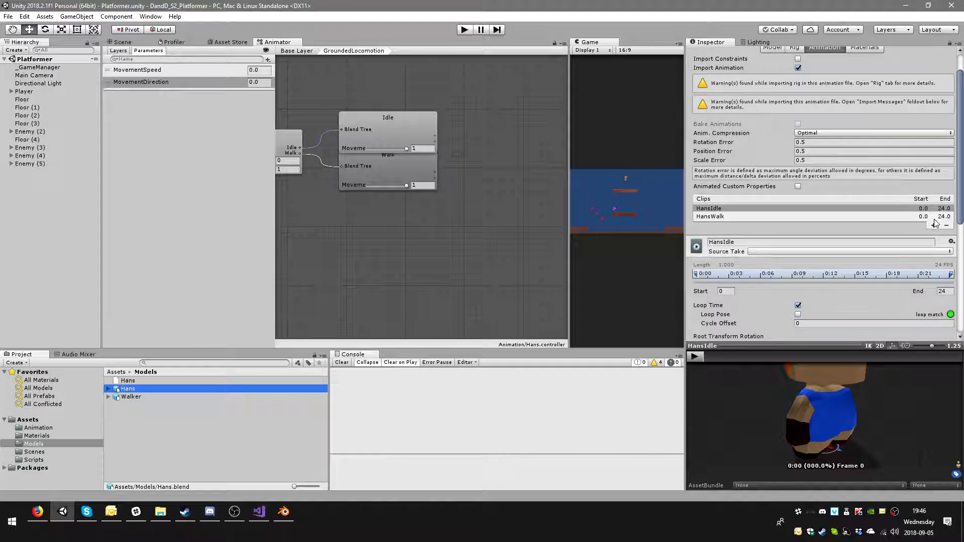
{"action": "scroll", "coordinate": [872, 134], "scroll_direction": "up", "scroll_amount": 3}
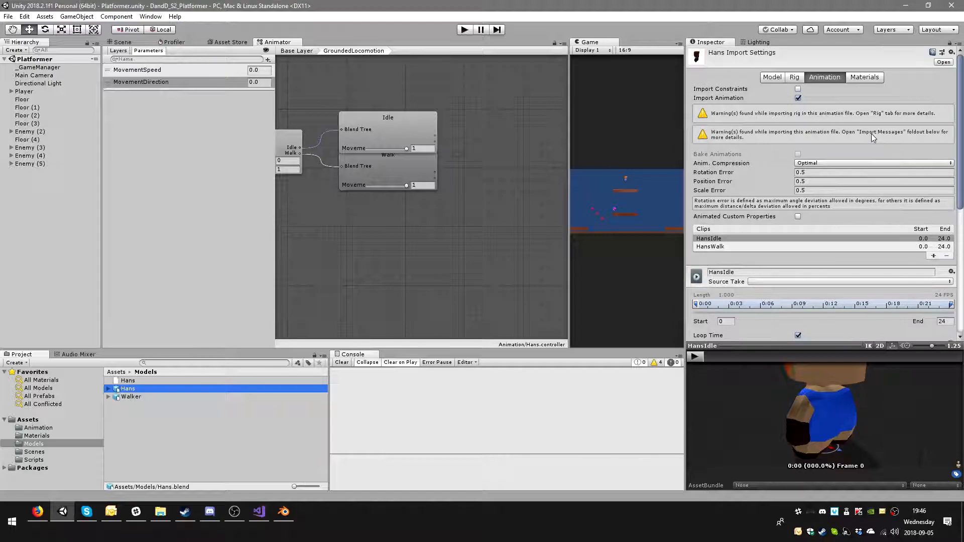
Step: Refresh the Hans model's takes by applying Import Animation switched off, and applying it again switched on
{"action": "left_click", "coordinate": [799, 98]}
{"action": "left_click", "coordinate": [803, 99]}
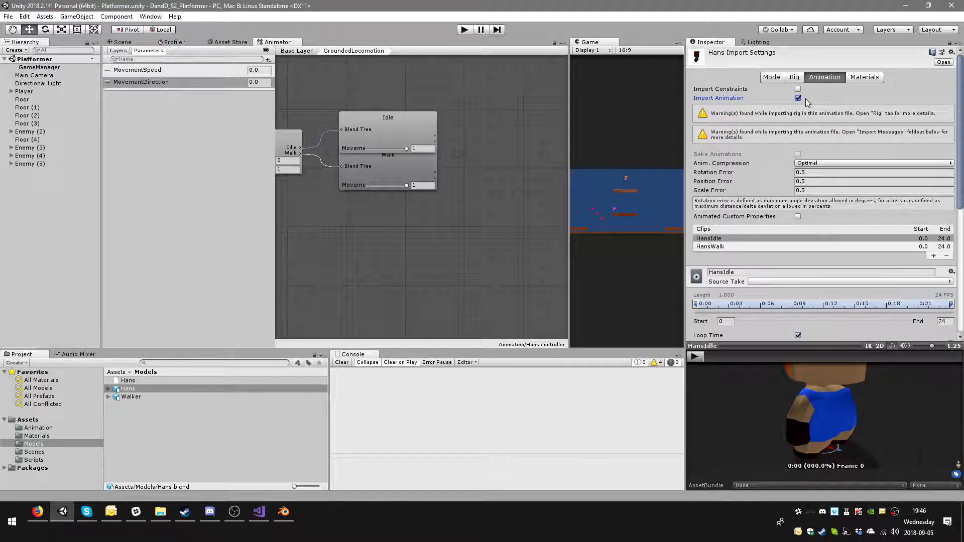
{"action": "left_click", "coordinate": [800, 99]}
{"action": "left_click", "coordinate": [950, 112]}
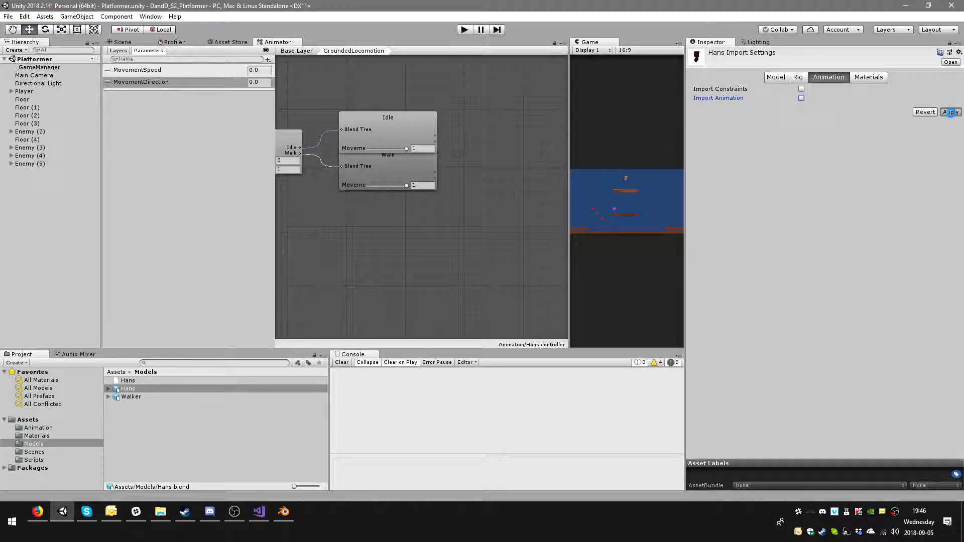
{"action": "left_click", "coordinate": [801, 98]}
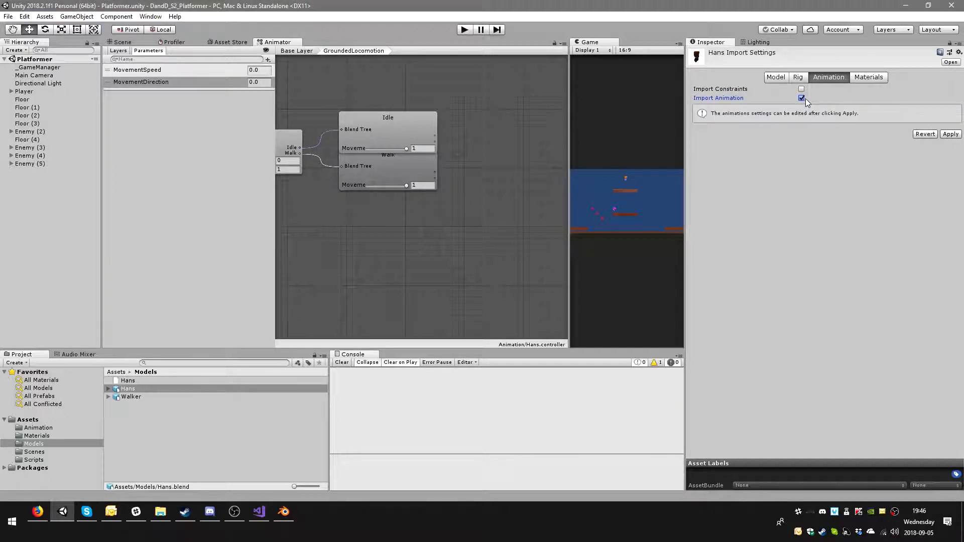
{"action": "left_click", "coordinate": [952, 135]}
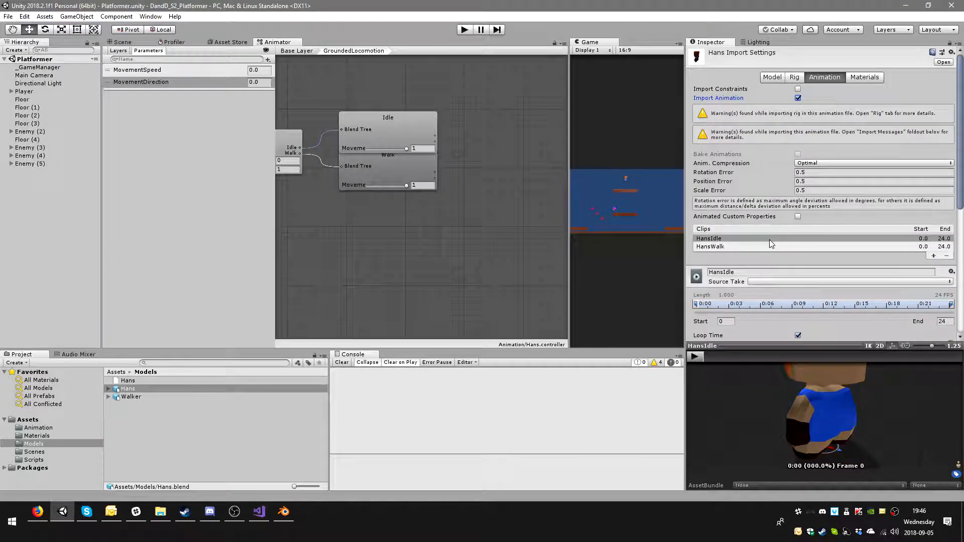
Step: Add two animation clips to the Hans model using the source takes HansWalk_R and HansWalk_L
{"action": "left_click", "coordinate": [934, 255]}
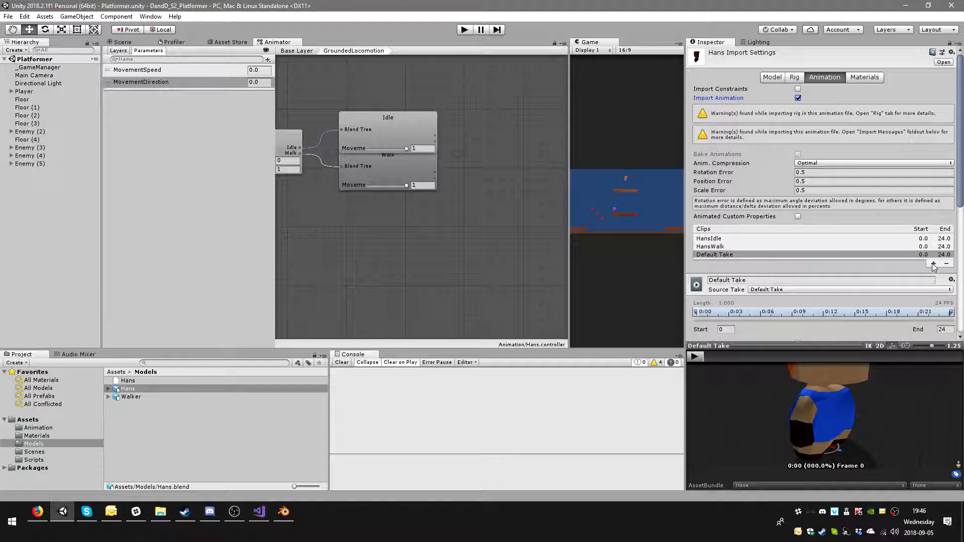
{"action": "left_click", "coordinate": [934, 264]}
{"action": "left_click", "coordinate": [777, 298]}
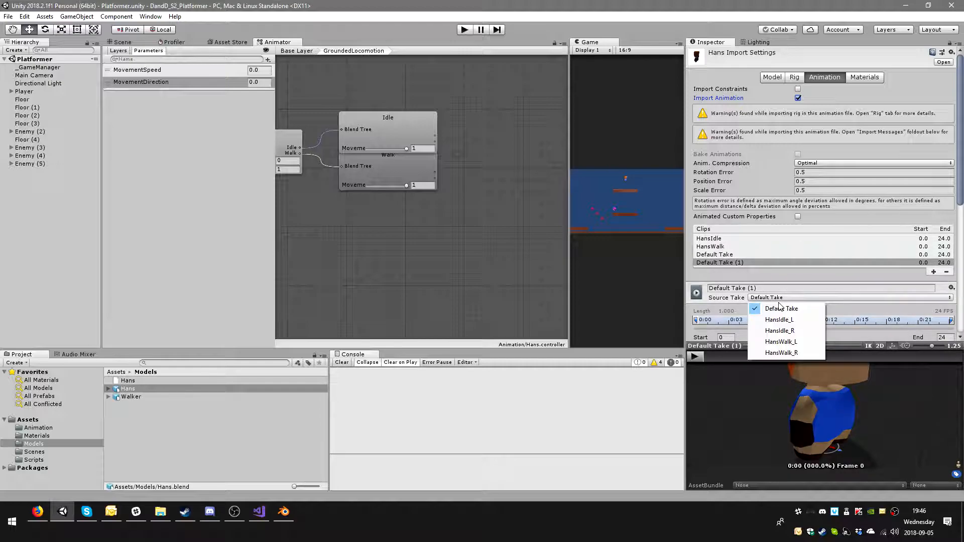
{"action": "left_click", "coordinate": [781, 352]}
{"action": "left_click", "coordinate": [742, 256]}
{"action": "left_click", "coordinate": [775, 298]}
{"action": "left_click", "coordinate": [781, 344]}
Step: Change the source take of the HansWalk clip to HansIdle_R and that of the HansIdle clip to HansIdle_L
{"action": "left_click", "coordinate": [740, 246]}
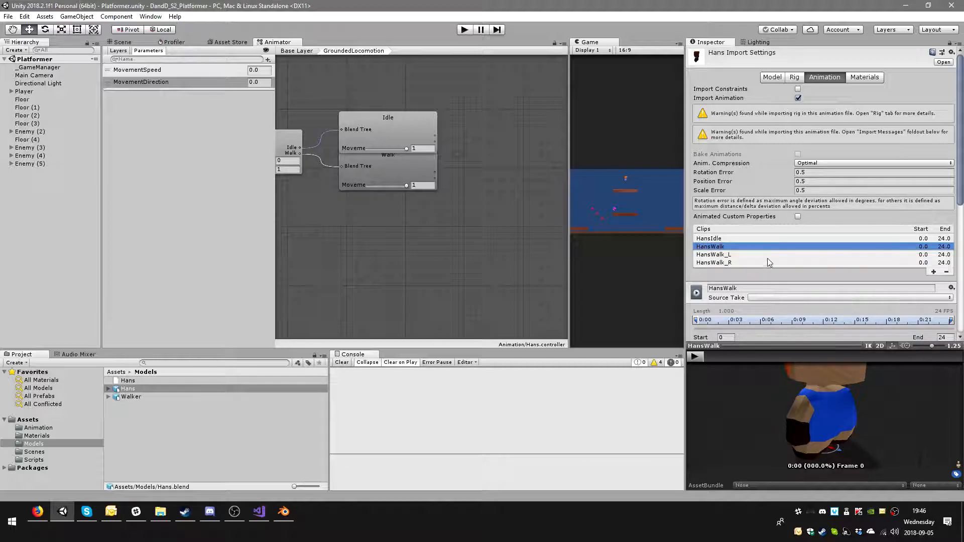
{"action": "left_click", "coordinate": [911, 298]}
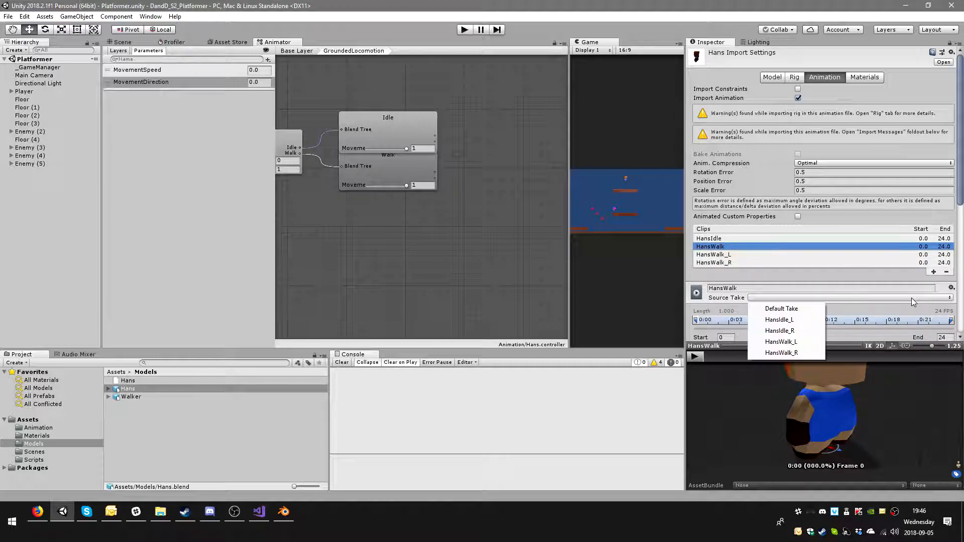
{"action": "left_click", "coordinate": [798, 332]}
{"action": "left_click", "coordinate": [747, 237]}
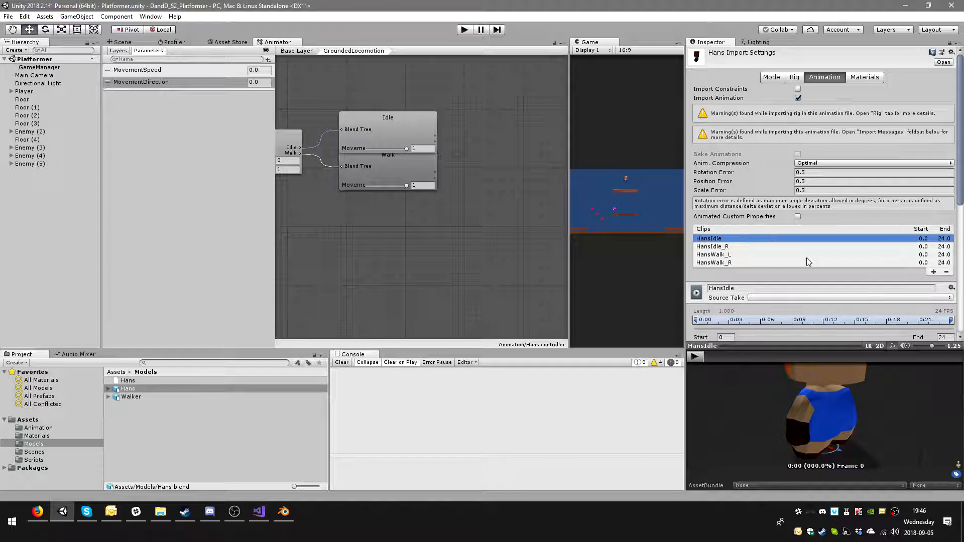
{"action": "left_click", "coordinate": [932, 273]}
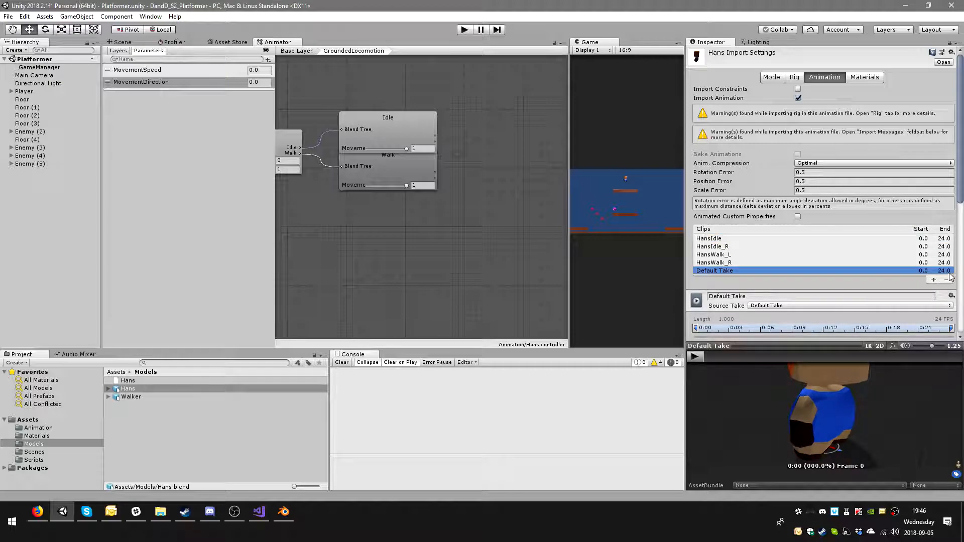
{"action": "left_click", "coordinate": [947, 280]}
{"action": "left_click", "coordinate": [754, 239]}
{"action": "left_click", "coordinate": [809, 298]}
{"action": "left_click", "coordinate": [814, 318]}
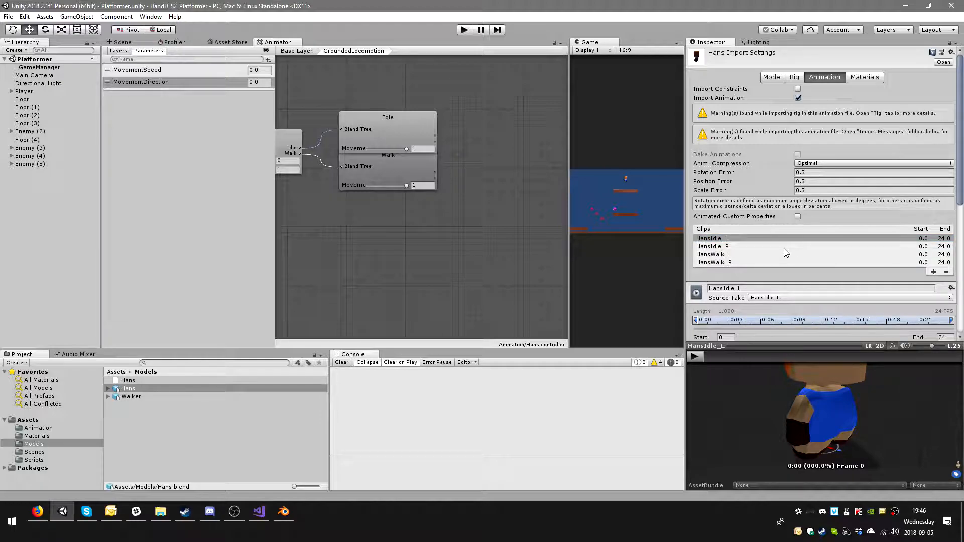
Step: Enable Loop Time for the HansWalk_L clip and bake its root rotation, Y and XZ positions into the pose, based upon Original
{"action": "scroll", "coordinate": [816, 304], "scroll_direction": "down", "scroll_amount": 3}
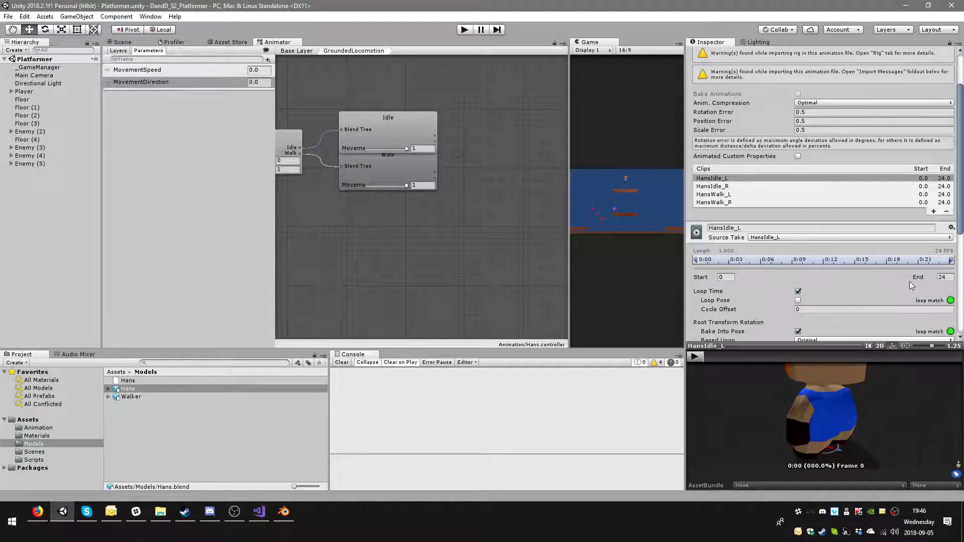
{"action": "scroll", "coordinate": [854, 296], "scroll_direction": "down", "scroll_amount": 3}
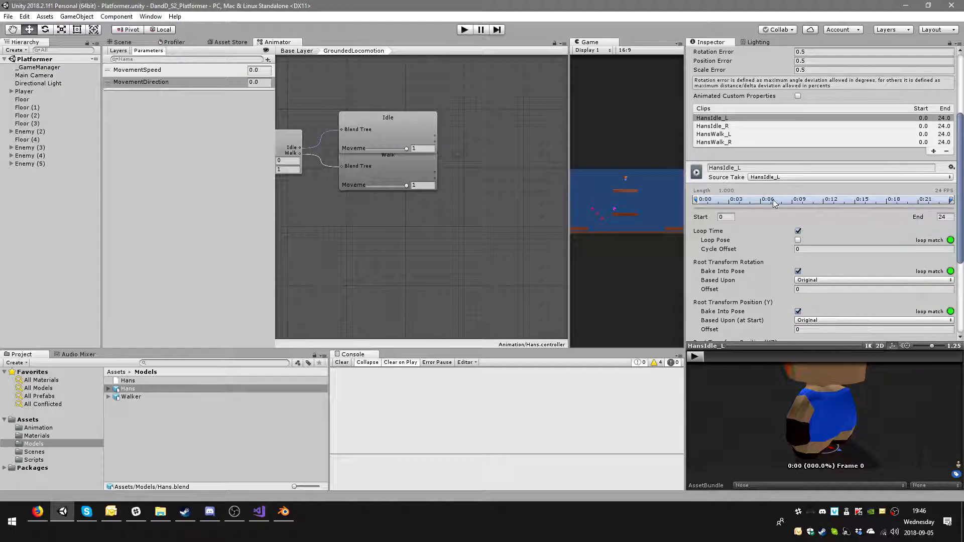
{"action": "left_click", "coordinate": [723, 126]}
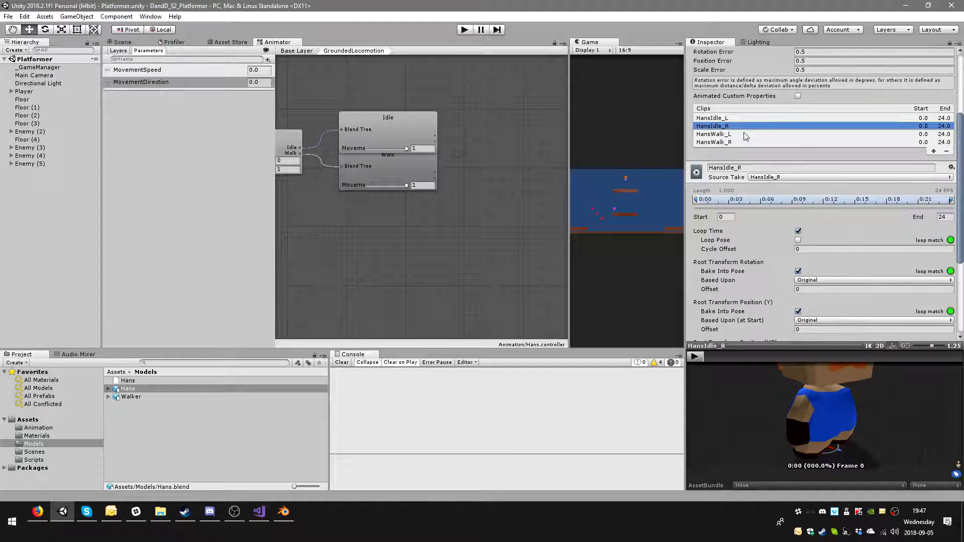
{"action": "left_click", "coordinate": [714, 134]}
{"action": "scroll", "coordinate": [833, 254], "scroll_direction": "down", "scroll_amount": 3}
{"action": "left_click", "coordinate": [798, 141]}
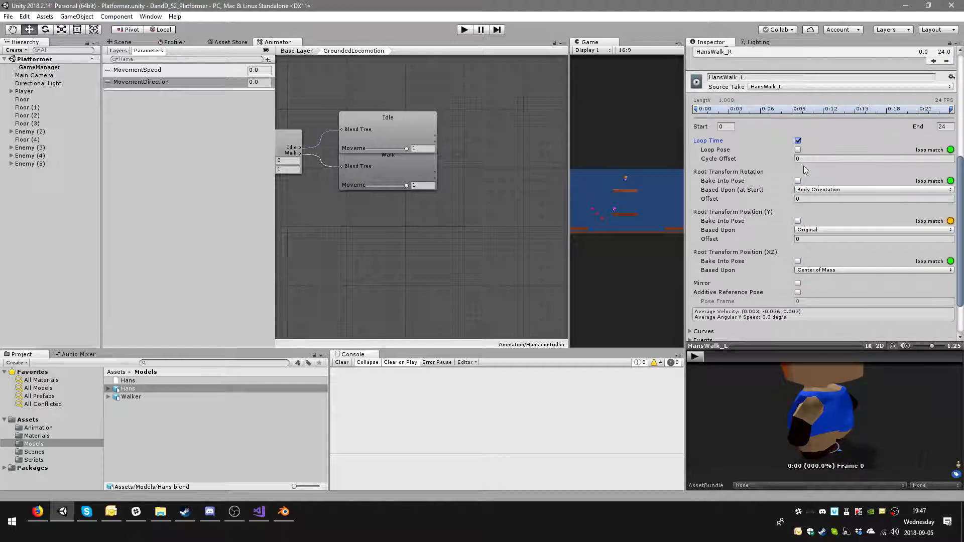
{"action": "left_click", "coordinate": [809, 191]}
{"action": "left_click", "coordinate": [809, 196]}
{"action": "left_click", "coordinate": [798, 260]}
{"action": "left_click", "coordinate": [824, 270]}
{"action": "left_click", "coordinate": [829, 276]}
Step: Give the HansWalk_R clip Loop Time and baked root rotation, Y and XZ positions based upon Original, and apply the import settings
{"action": "scroll", "coordinate": [829, 254], "scroll_direction": "up", "scroll_amount": 2}
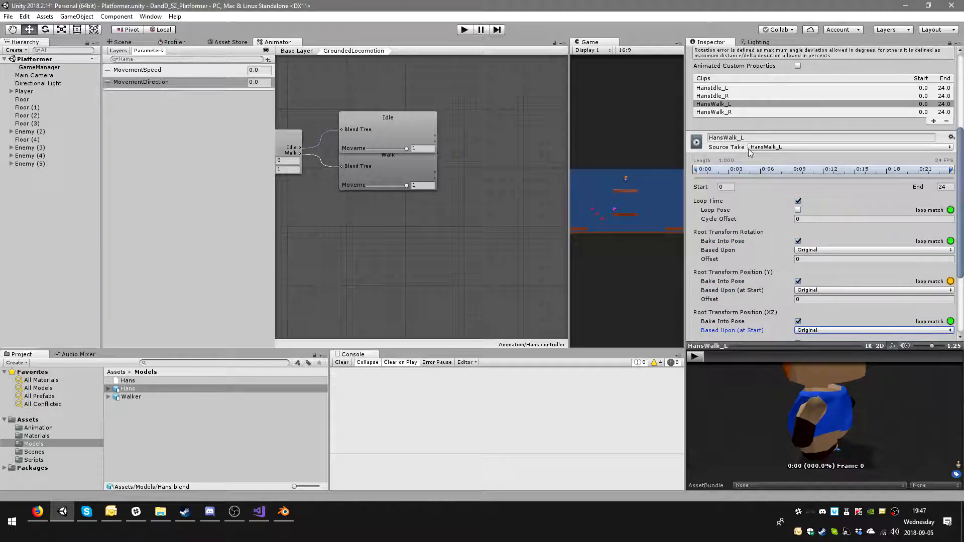
{"action": "left_click", "coordinate": [729, 112]}
{"action": "left_click", "coordinate": [798, 201]}
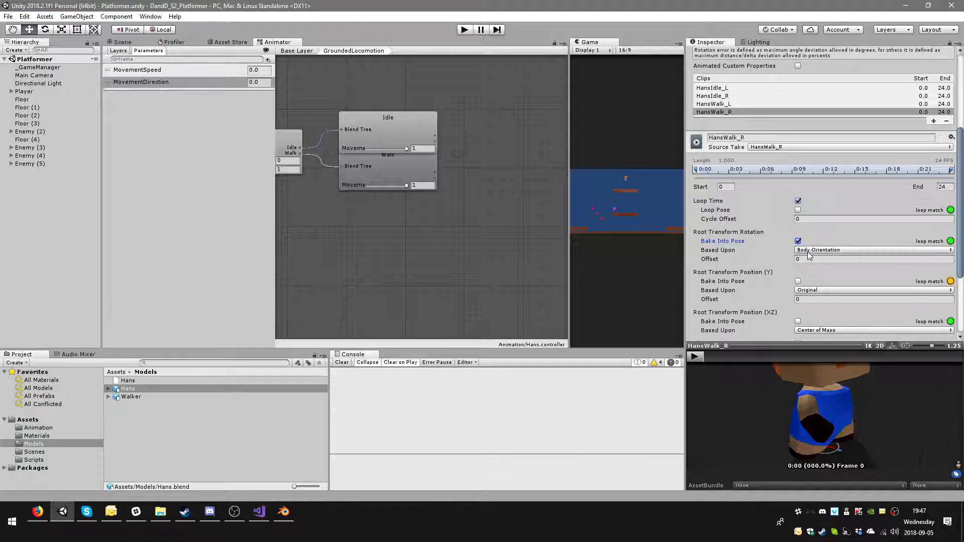
{"action": "left_click", "coordinate": [823, 250]}
{"action": "left_click", "coordinate": [813, 259]}
{"action": "scroll", "coordinate": [800, 219], "scroll_direction": "down", "scroll_amount": 4}
{"action": "left_click", "coordinate": [798, 168]}
{"action": "left_click", "coordinate": [798, 208]}
{"action": "left_click", "coordinate": [853, 217]}
{"action": "left_click", "coordinate": [823, 228]}
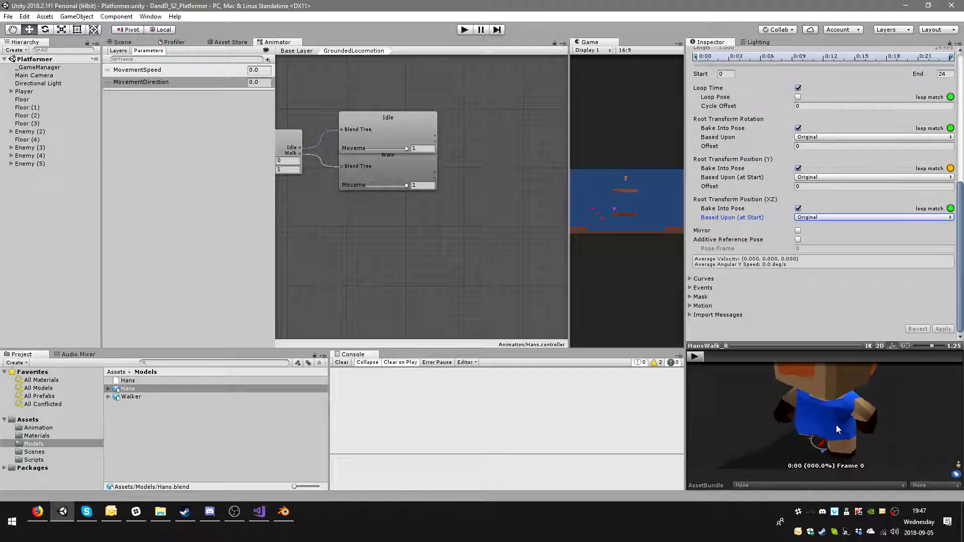
Step: Preview the HansWalk_R and HansWalk_L clips in motion on the Hans model
{"action": "left_click", "coordinate": [697, 356]}
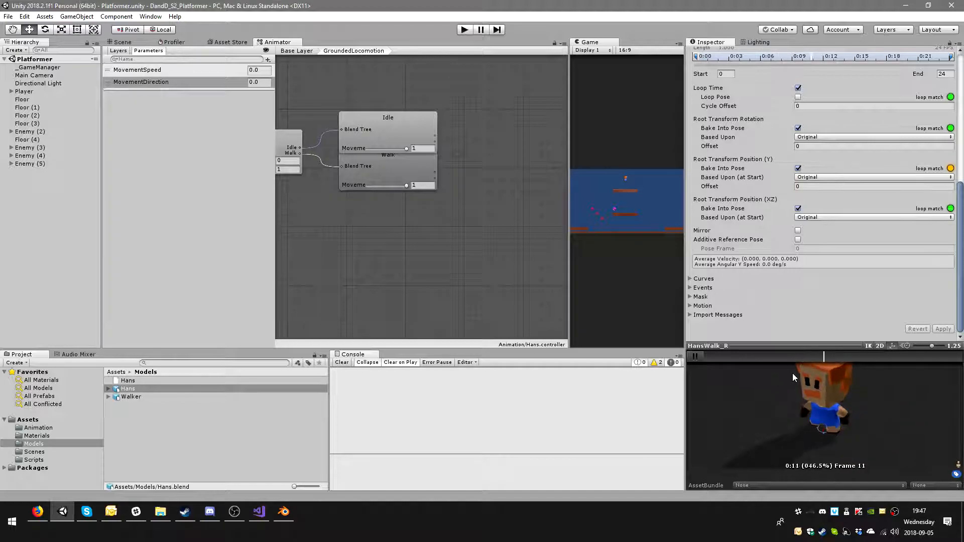
{"action": "scroll", "coordinate": [836, 266], "scroll_direction": "up", "scroll_amount": 4}
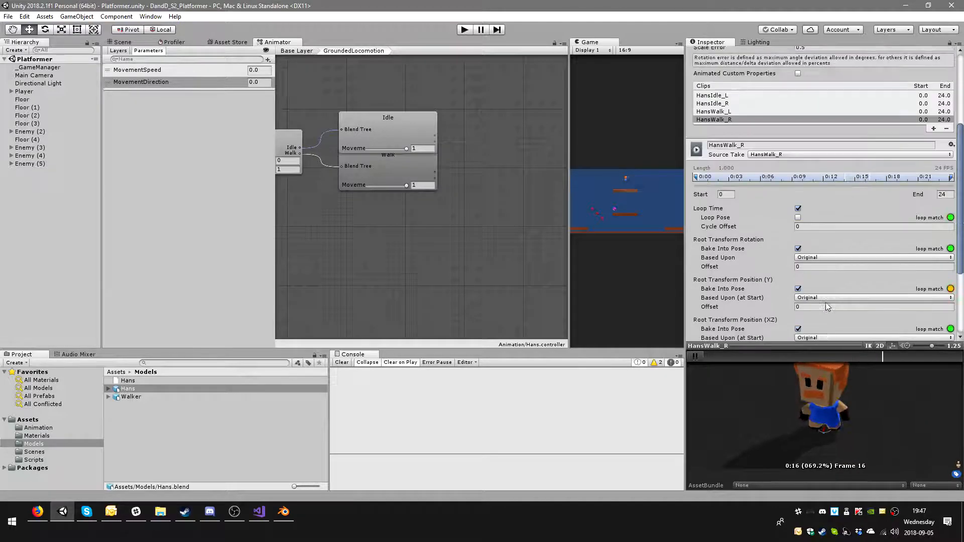
{"action": "left_click", "coordinate": [738, 111]}
{"action": "left_click", "coordinate": [695, 356]}
{"action": "scroll", "coordinate": [815, 395], "scroll_direction": "down", "scroll_amount": 7}
{"action": "right_click_drag", "start_coordinate": [816, 394], "coordinate": [845, 387]}
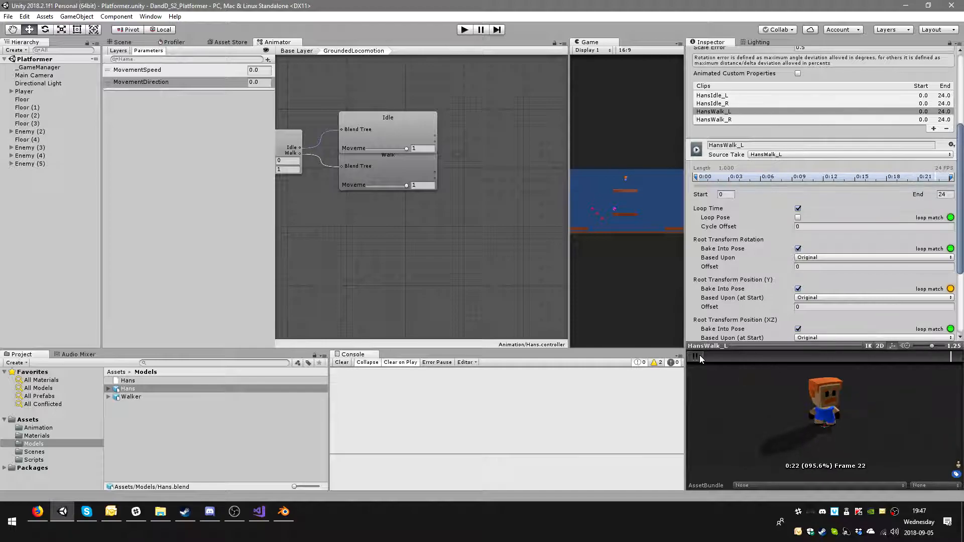
Step: Assign HansIdle_L as the first motion and HansIdle_R as the second motion of the Idle blend tree
{"action": "left_click", "coordinate": [382, 123]}
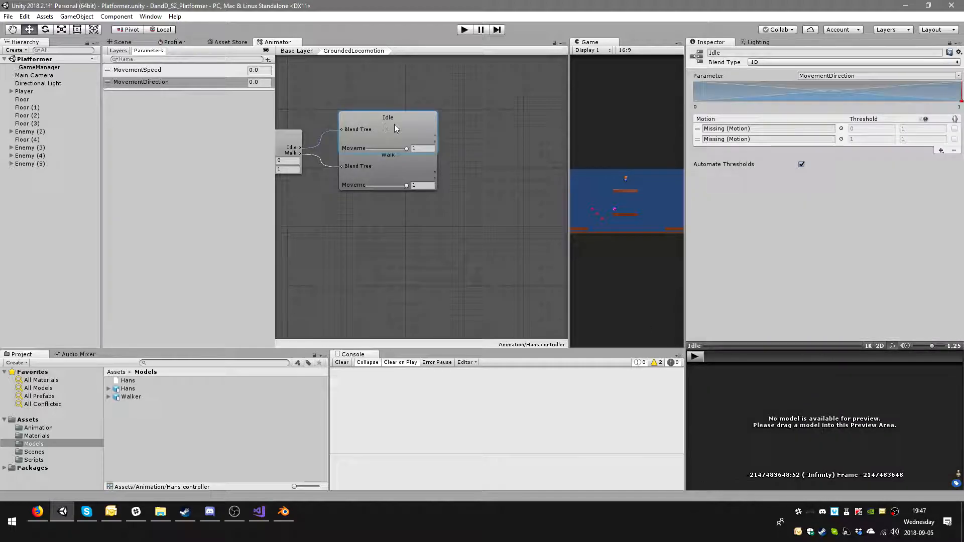
{"action": "left_click", "coordinate": [842, 129]}
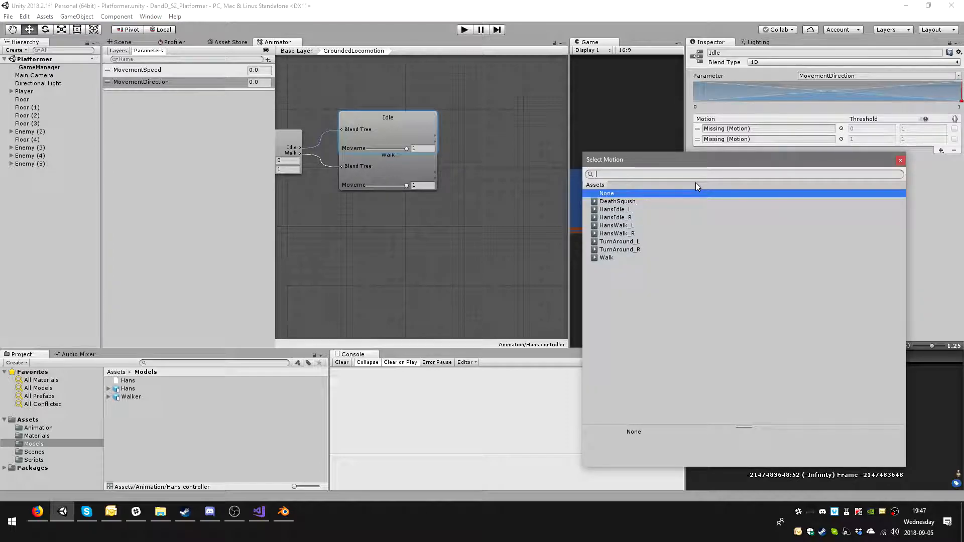
{"action": "left_click", "coordinate": [613, 209]}
{"action": "double_click", "coordinate": [628, 209]}
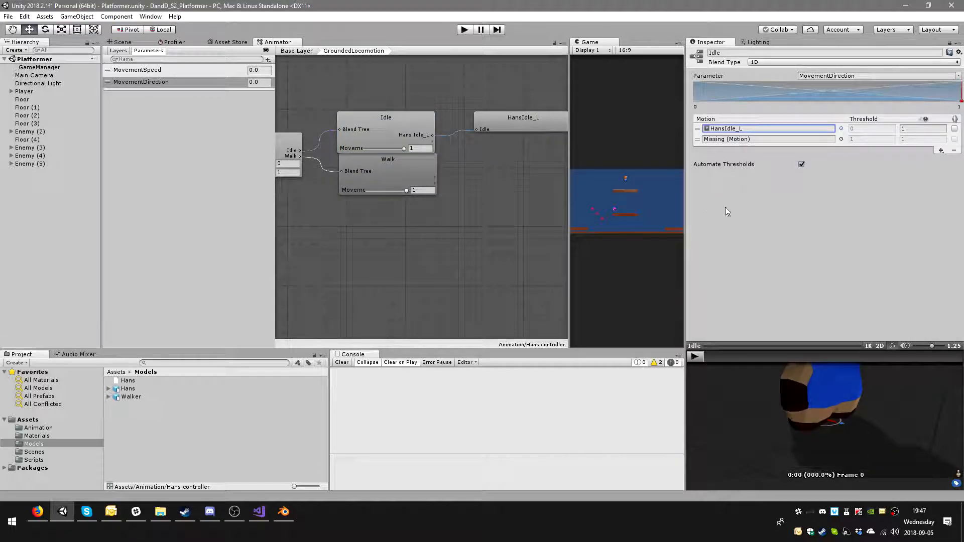
{"action": "left_click", "coordinate": [841, 139]}
{"action": "double_click", "coordinate": [622, 216]}
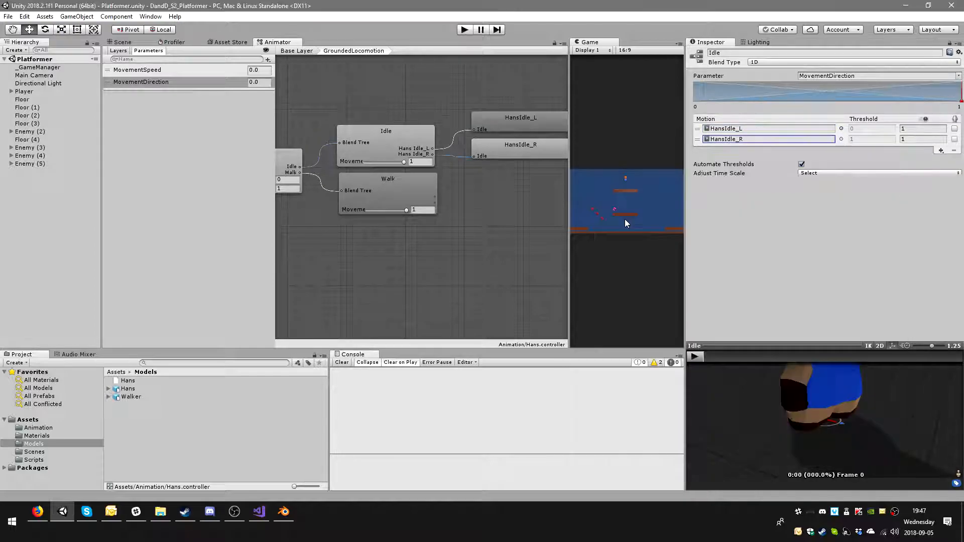
Step: Assign HansWalk_L as the first motion and HansWalk_R as the second motion of the Walk blend tree
{"action": "left_click", "coordinate": [435, 194]}
{"action": "left_click", "coordinate": [841, 129]}
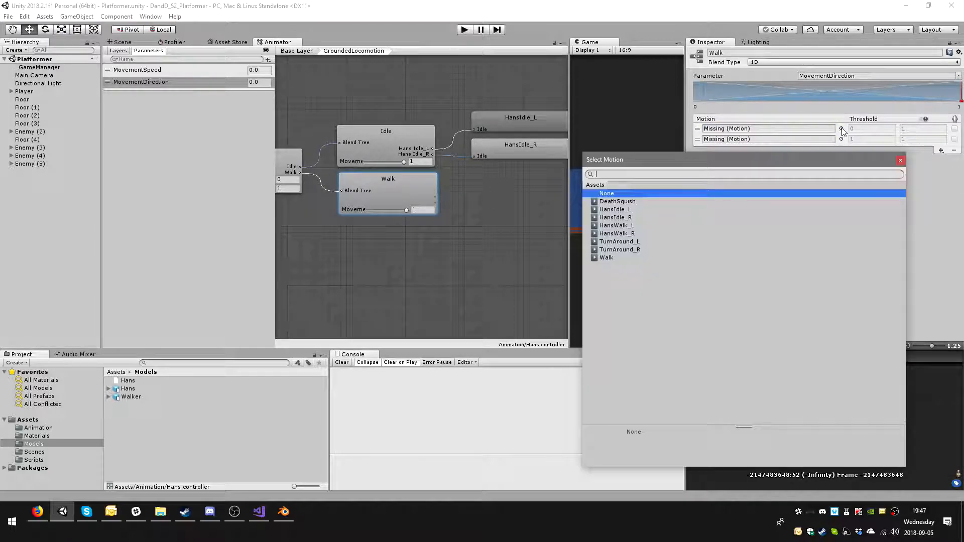
{"action": "double_click", "coordinate": [635, 225]}
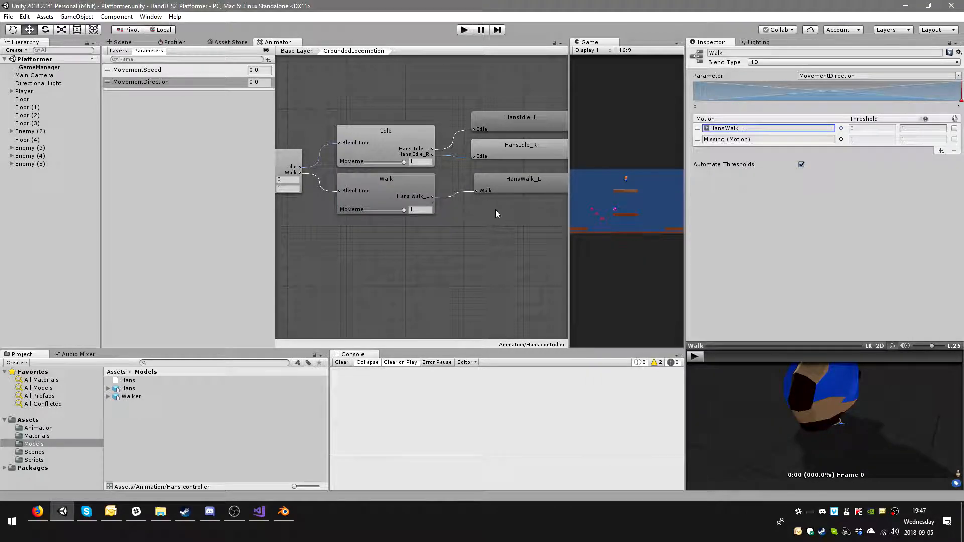
{"action": "left_click", "coordinate": [841, 139]}
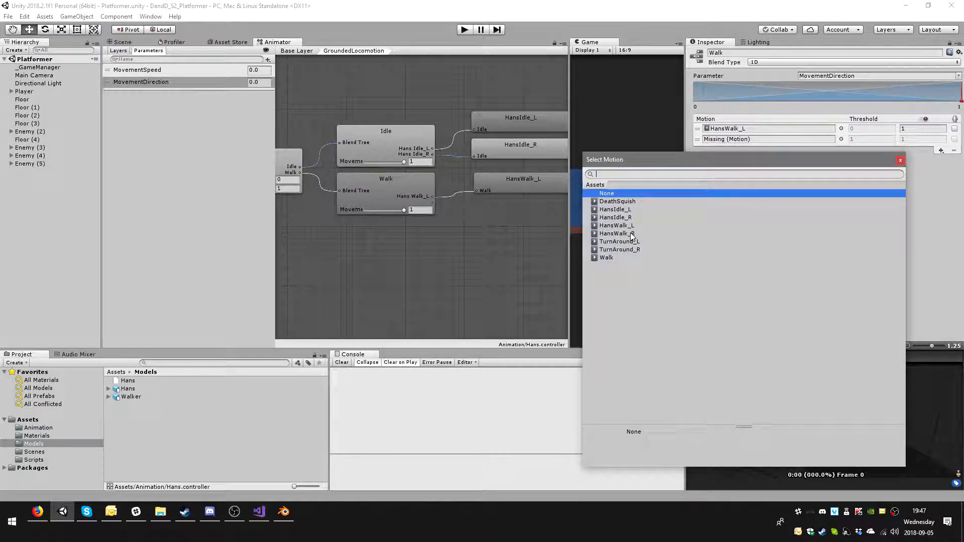
{"action": "double_click", "coordinate": [630, 233]}
Step: Preview the Walk blend tree on the Hans model while lowering its MovementDirection value to 0
{"action": "scroll", "coordinate": [809, 390], "scroll_direction": "down", "scroll_amount": 5}
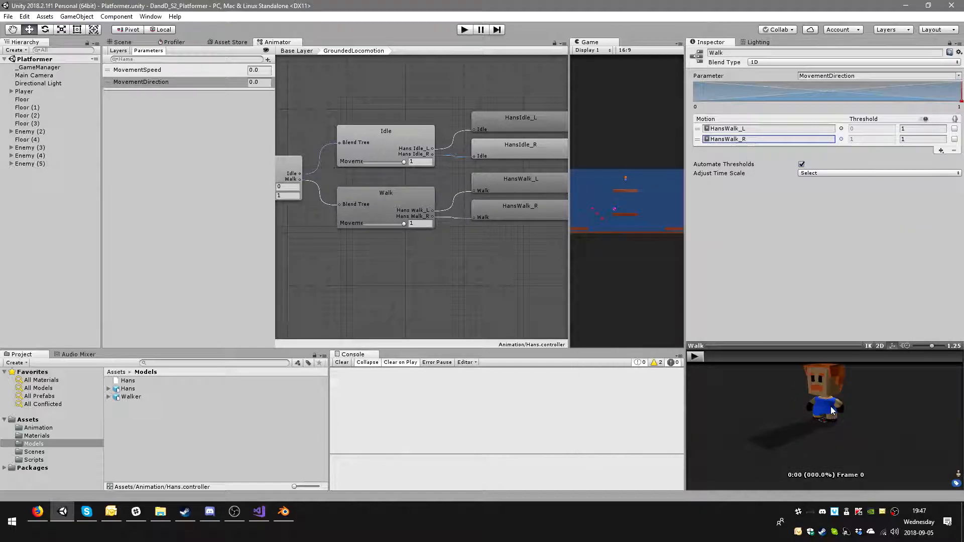
{"action": "left_click", "coordinate": [695, 356]}
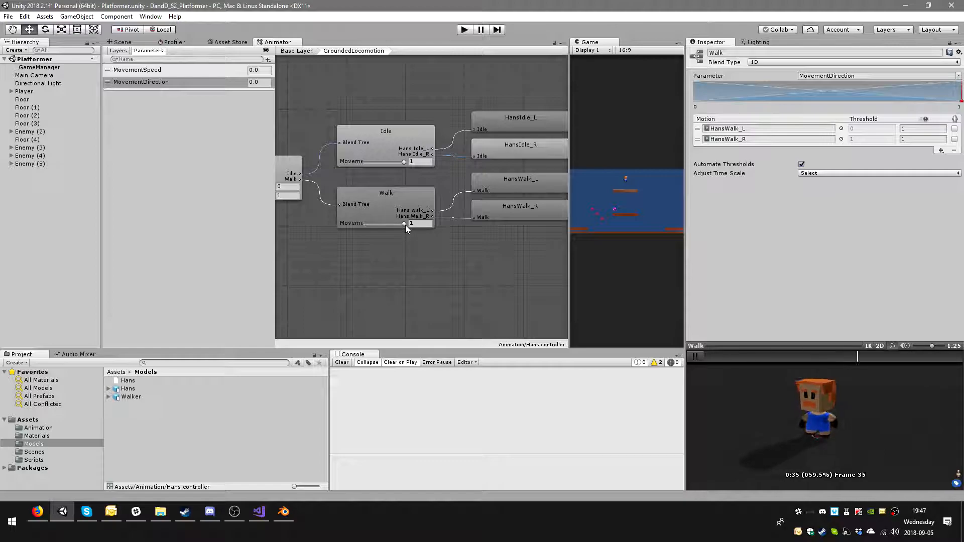
{"action": "mouse_move", "coordinate": [405, 224]}
{"action": "left_mouse_down"}
{"action": "mouse_move", "coordinate": [339, 224]}
{"action": "mouse_move", "coordinate": [440, 224]}
{"action": "mouse_move", "coordinate": [295, 229]}
{"action": "left_mouse_up"}
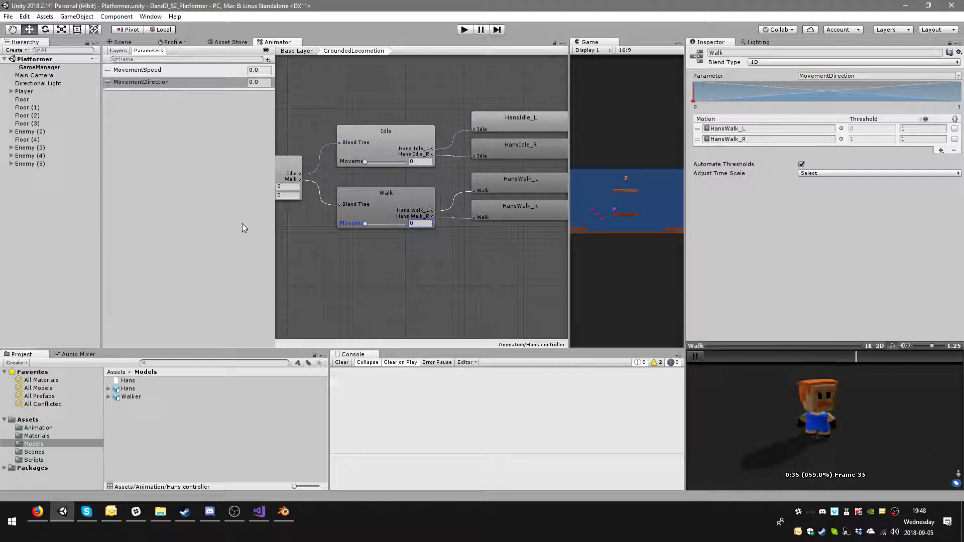
{"action": "mouse_move", "coordinate": [180, 230]}
{"action": "left_mouse_down"}
{"action": "mouse_move", "coordinate": [531, 228]}
{"action": "mouse_move", "coordinate": [256, 216]}
{"action": "left_mouse_up"}
{"action": "scroll", "coordinate": [375, 207], "scroll_direction": "down", "scroll_amount": 5}
{"action": "scroll", "coordinate": [374, 202], "scroll_direction": "up", "scroll_amount": 3}
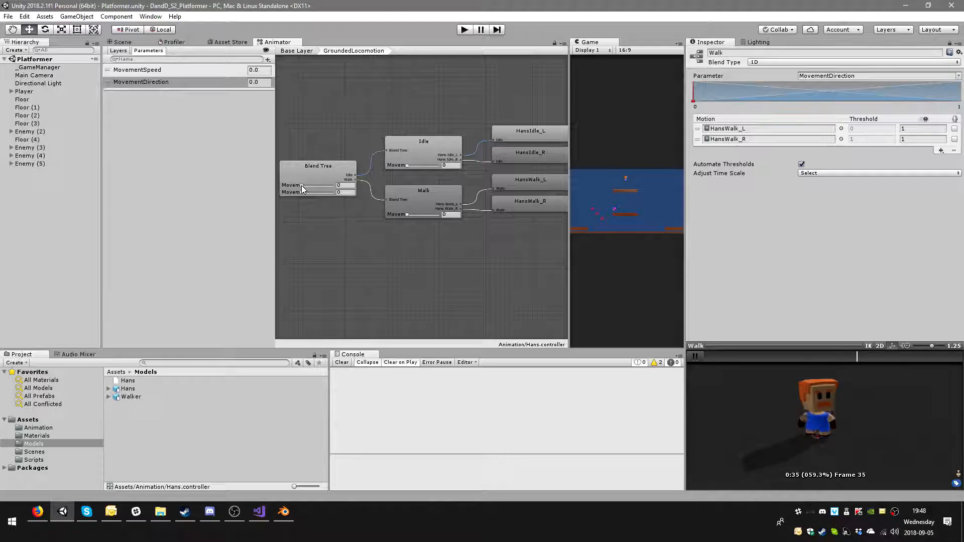
{"action": "mouse_move", "coordinate": [301, 185]}
{"action": "left_mouse_down"}
{"action": "mouse_move", "coordinate": [363, 190]}
{"action": "mouse_move", "coordinate": [275, 185]}
{"action": "mouse_move", "coordinate": [371, 189]}
{"action": "mouse_move", "coordinate": [294, 186]}
{"action": "left_mouse_up"}
Step: Inspect the HansIdle_L and HansIdle_R clips from the blend tree and examine HansIdle_R on the model
{"action": "left_click", "coordinate": [531, 133]}
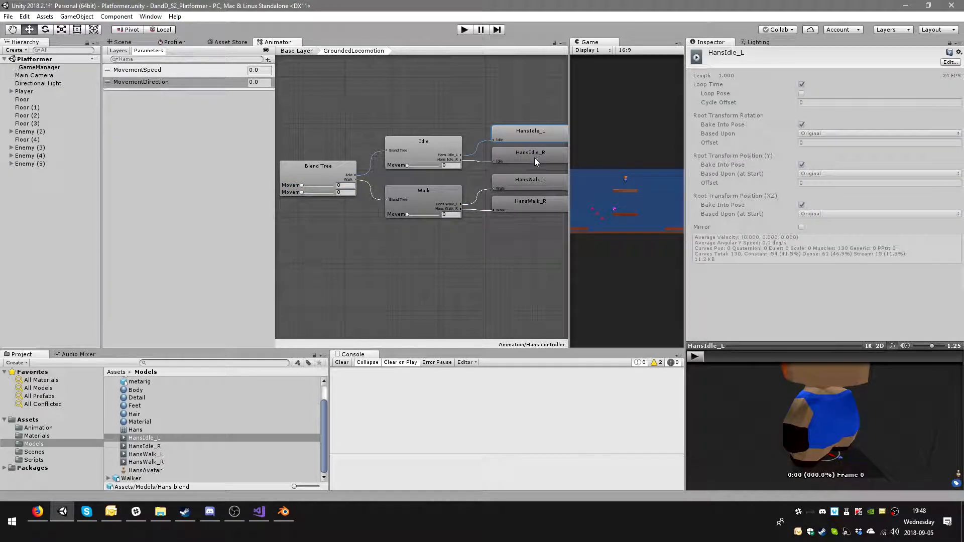
{"action": "left_click", "coordinate": [533, 156]}
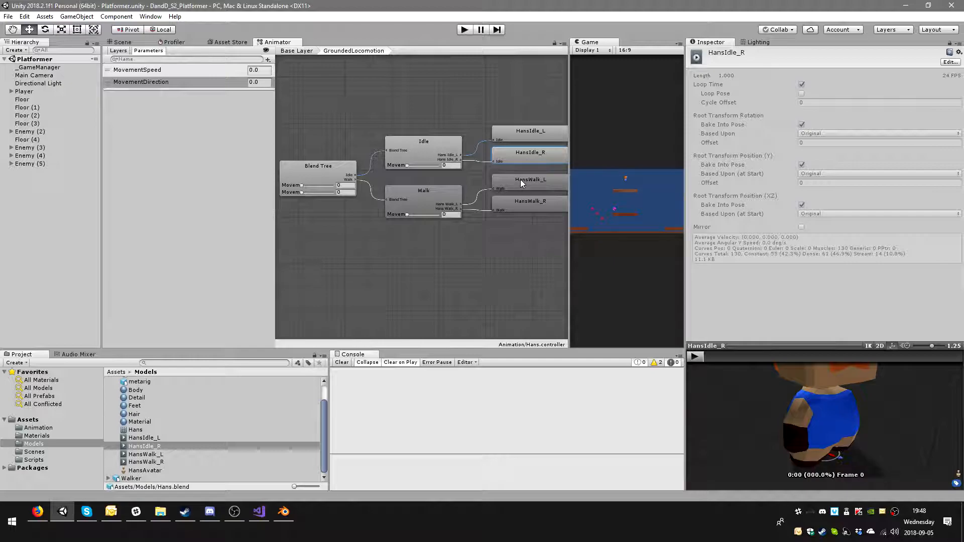
{"action": "scroll", "coordinate": [787, 392], "scroll_direction": "down", "scroll_amount": 5}
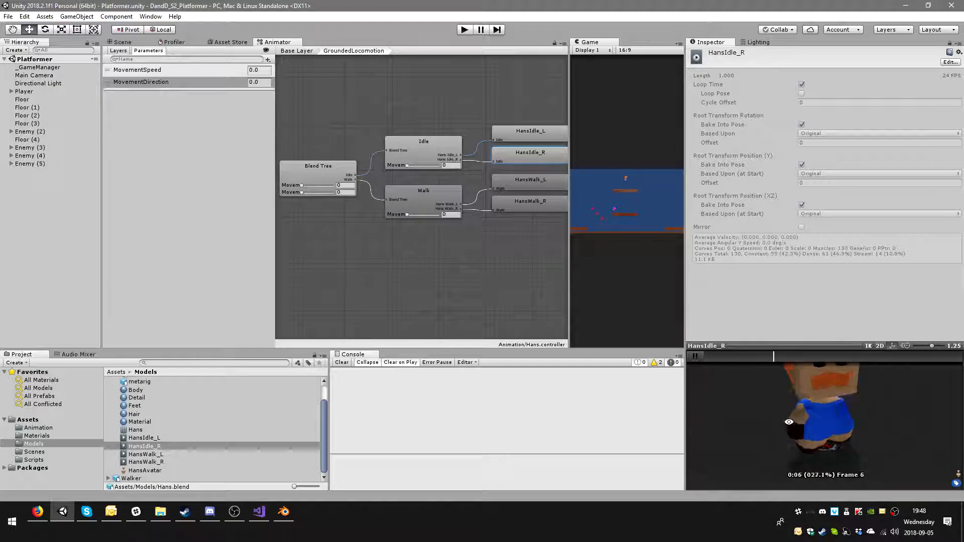
{"action": "right_click_drag", "start_coordinate": [814, 397], "coordinate": [764, 415]}
Step: Preview the Idle blend tree in motion on the Hans model
{"action": "left_click", "coordinate": [318, 174]}
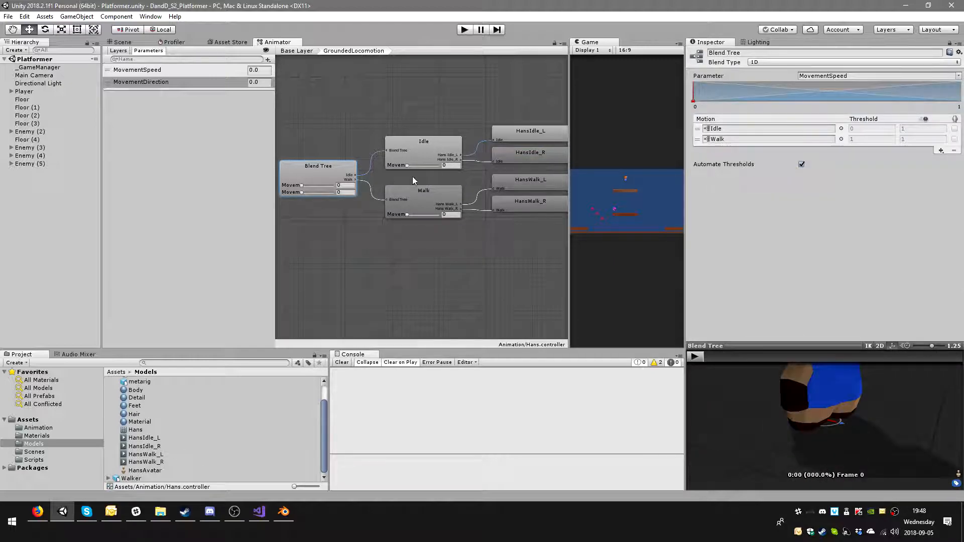
{"action": "left_click", "coordinate": [392, 160]}
{"action": "left_click", "coordinate": [694, 356]}
{"action": "scroll", "coordinate": [839, 411], "scroll_direction": "down", "scroll_amount": 3}
{"action": "mouse_move", "coordinate": [303, 185]}
{"action": "left_mouse_down"}
{"action": "mouse_move", "coordinate": [336, 184]}
{"action": "mouse_move", "coordinate": [304, 183]}
{"action": "left_mouse_up"}
Step: Preview the root Blend Tree in motion with MovementSpeed raised to 1 and lowered to 0.13
{"action": "left_click", "coordinate": [325, 171]}
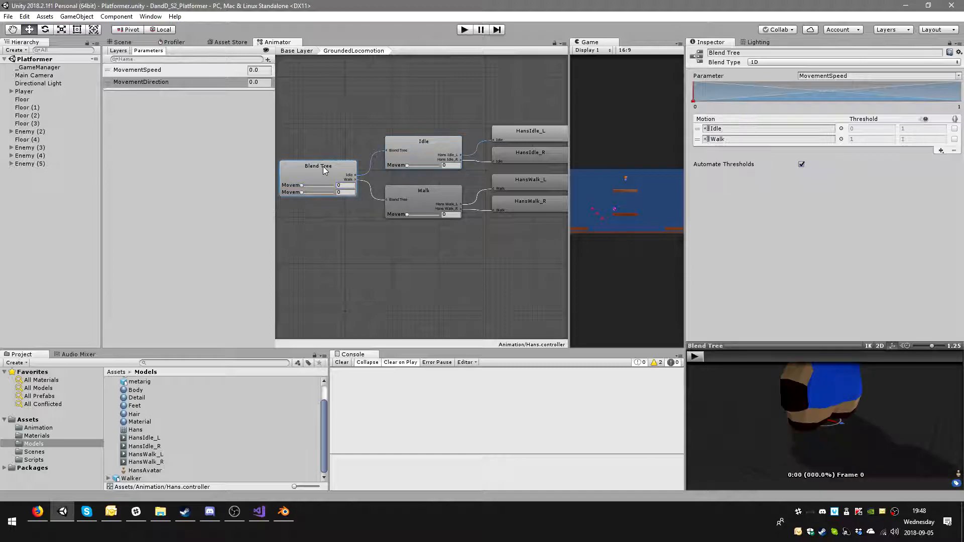
{"action": "scroll", "coordinate": [803, 409], "scroll_direction": "down", "scroll_amount": 6}
{"action": "left_click_drag", "start_coordinate": [824, 417], "coordinate": [781, 413]}
{"action": "scroll", "coordinate": [781, 414], "scroll_direction": "down", "scroll_amount": 2}
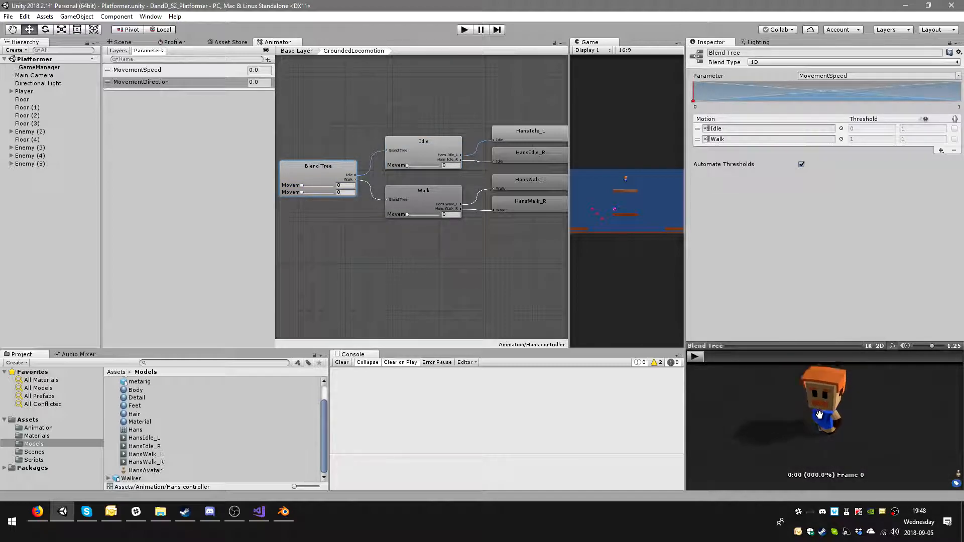
{"action": "middle_click_drag", "start_coordinate": [782, 413], "coordinate": [781, 433]}
{"action": "left_click", "coordinate": [696, 358]}
{"action": "mouse_move", "coordinate": [302, 185]}
{"action": "left_mouse_down"}
{"action": "mouse_move", "coordinate": [377, 189]}
{"action": "mouse_move", "coordinate": [345, 189]}
{"action": "left_mouse_up"}
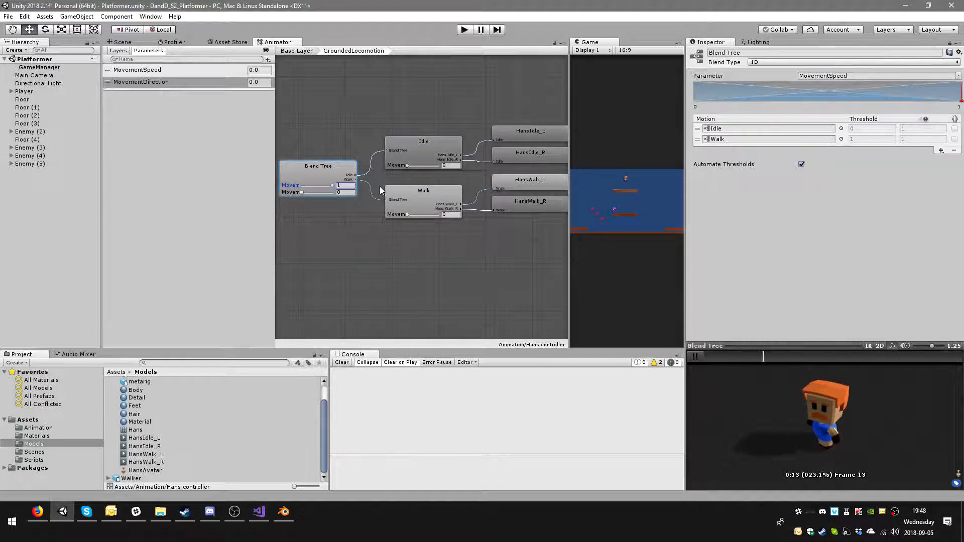
{"action": "left_click_drag", "start_coordinate": [332, 186], "coordinate": [306, 188]}
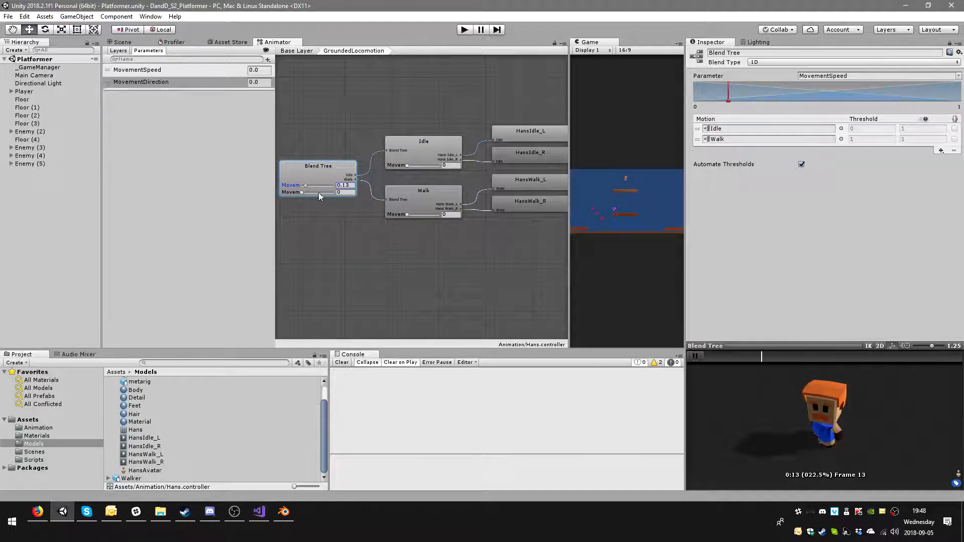
Step: Examine the previewed Hans model from other angles and reset the root Blend Tree's MovementSpeed to 0
{"action": "right_click_drag", "start_coordinate": [758, 426], "coordinate": [821, 401]}
{"action": "scroll", "coordinate": [868, 446], "scroll_direction": "up", "scroll_amount": 5}
{"action": "right_click_drag", "start_coordinate": [867, 447], "coordinate": [813, 445]}
{"action": "scroll", "coordinate": [812, 445], "scroll_direction": "down", "scroll_amount": 3}
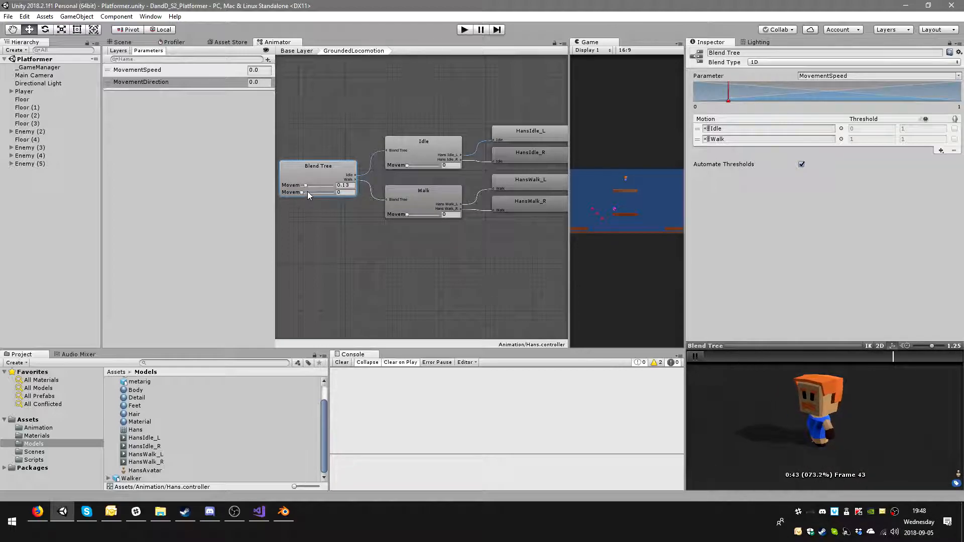
{"action": "left_click_drag", "start_coordinate": [305, 184], "coordinate": [289, 186]}
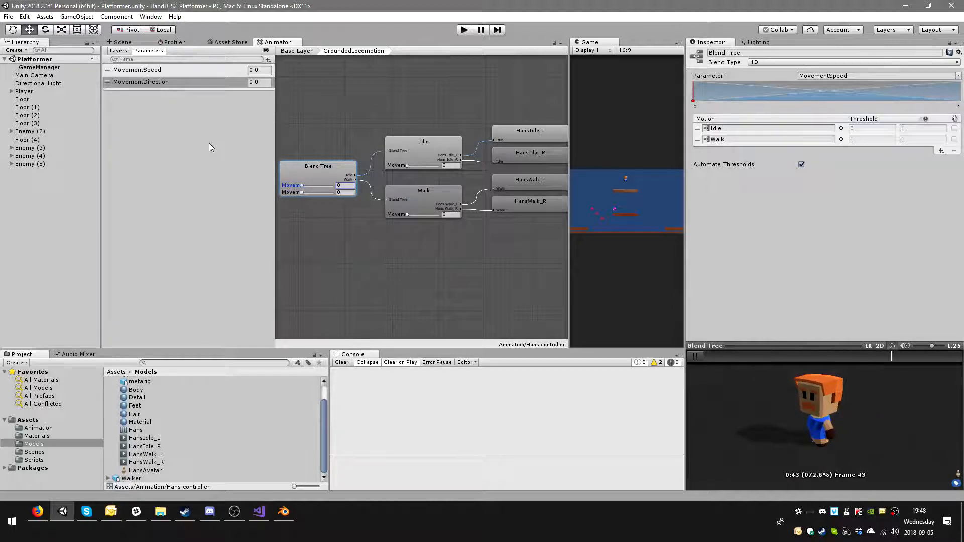
Step: Return to the Base Layer and open the GroundedLocomotion state's properties
{"action": "left_click", "coordinate": [123, 52]}
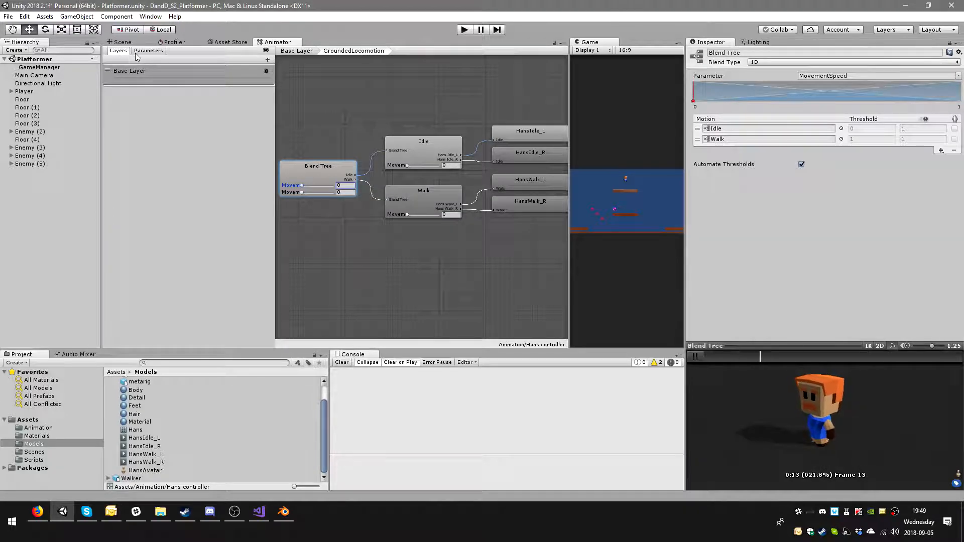
{"action": "left_click", "coordinate": [144, 52]}
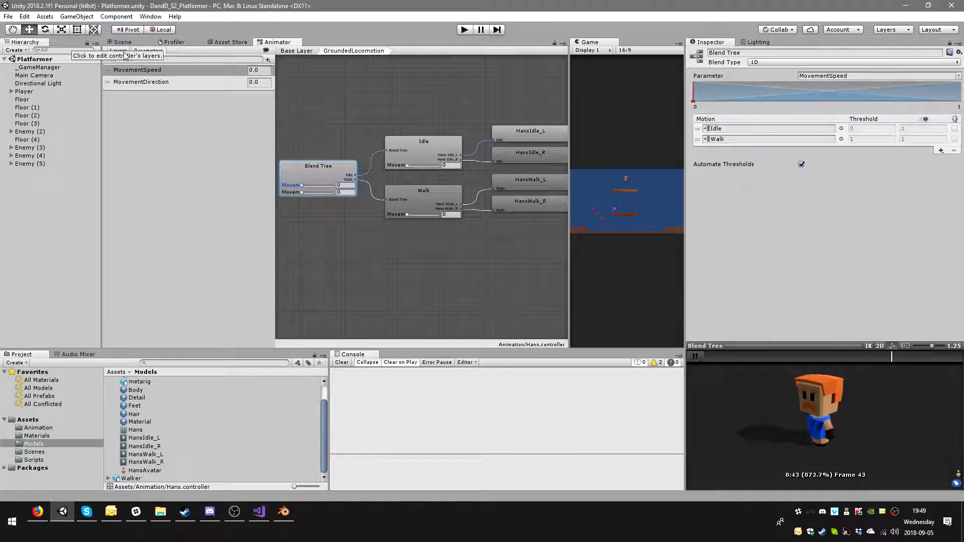
{"action": "left_click", "coordinate": [304, 51]}
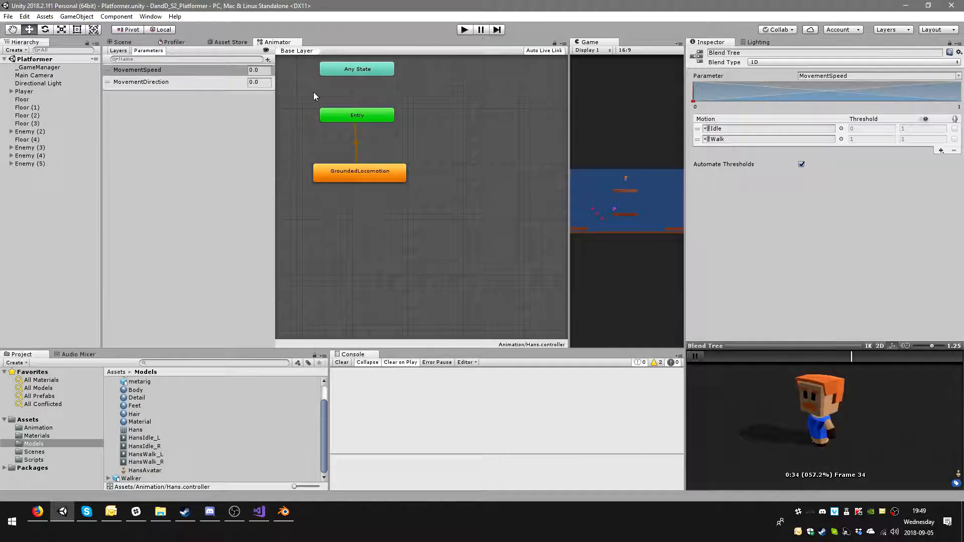
{"action": "left_click", "coordinate": [362, 174]}
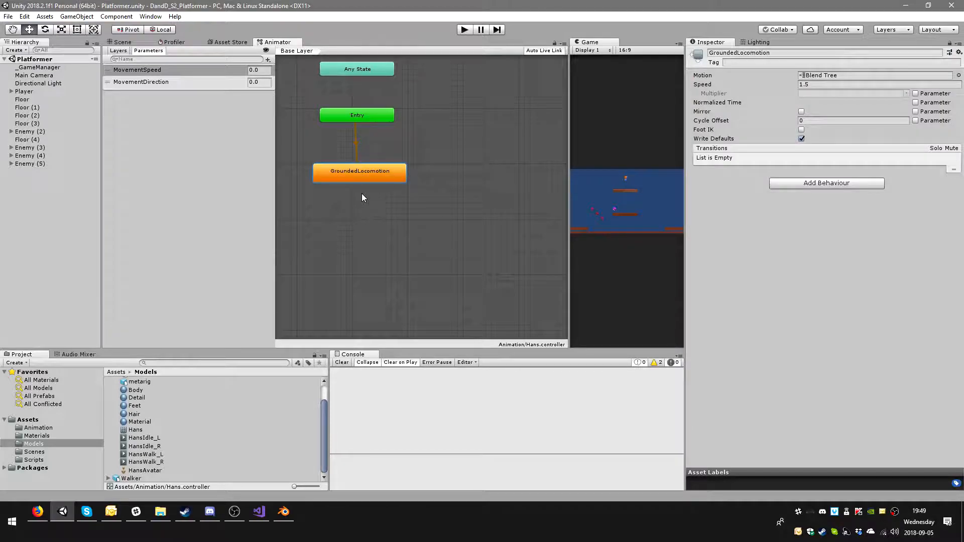
Step: Switch to Visual Studio and start an animator.SetFloat call below the localRotation line in the facingRotation block of CharacterMotor's Setup method
{"action": "left_click", "coordinate": [259, 511]}
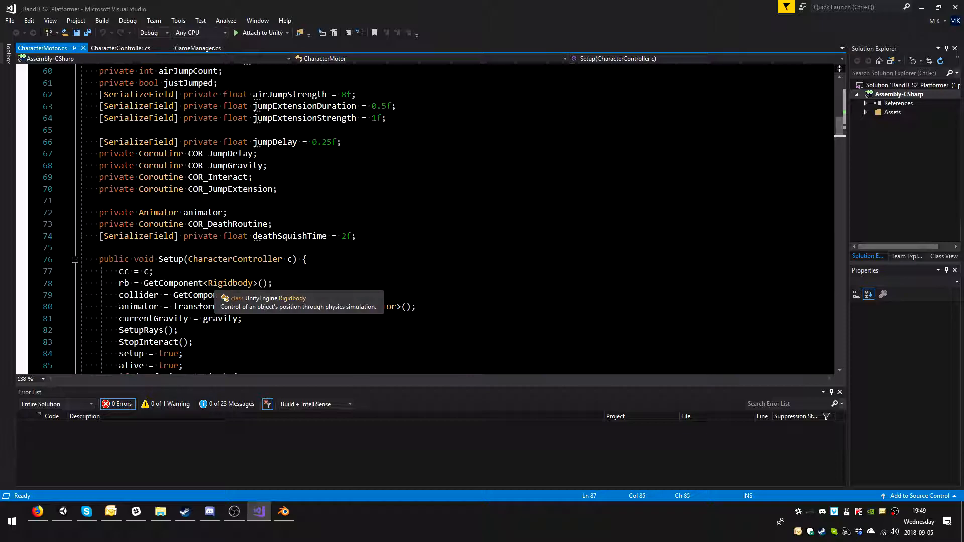
{"action": "scroll", "coordinate": [236, 283], "scroll_direction": "down", "scroll_amount": 4}
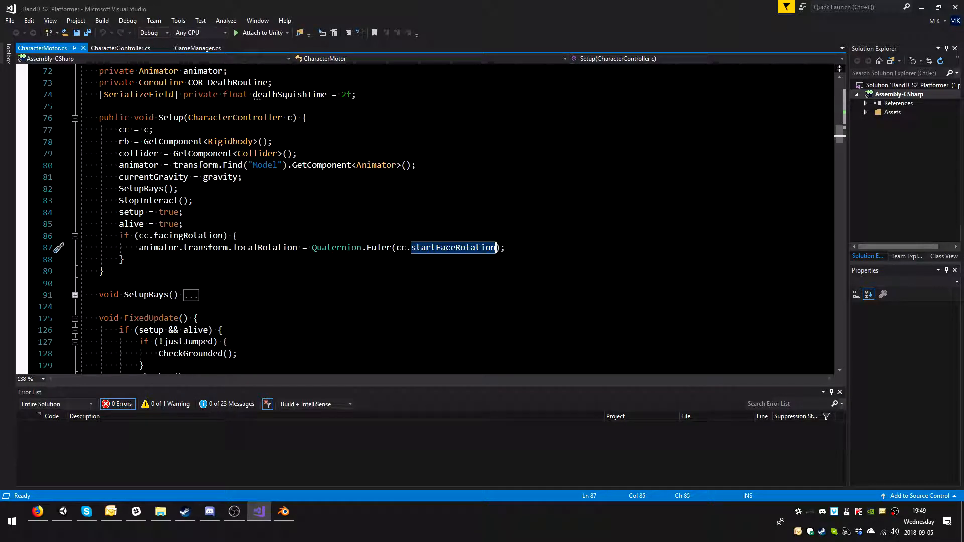
{"action": "double_click", "coordinate": [166, 248]}
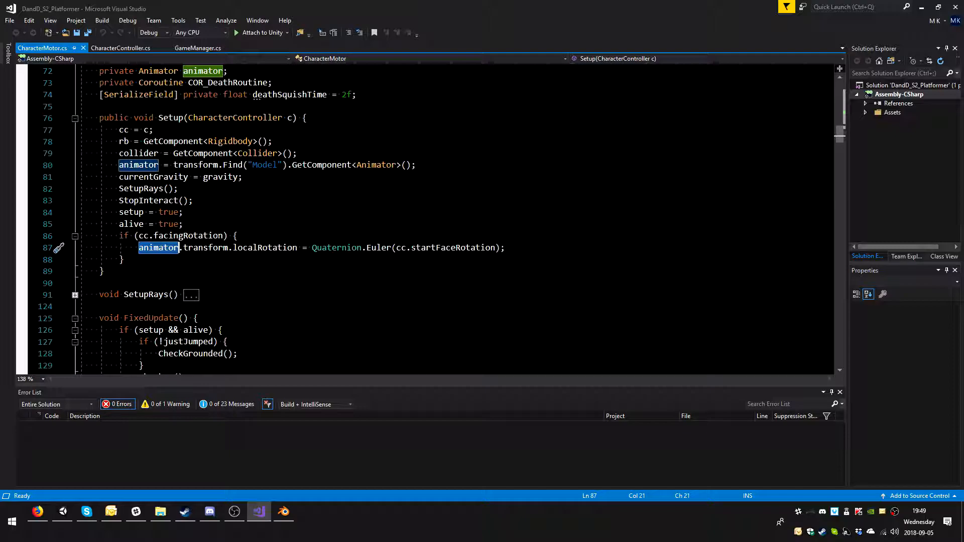
{"action": "scroll", "coordinate": [427, 221], "scroll_direction": "down", "scroll_amount": 3}
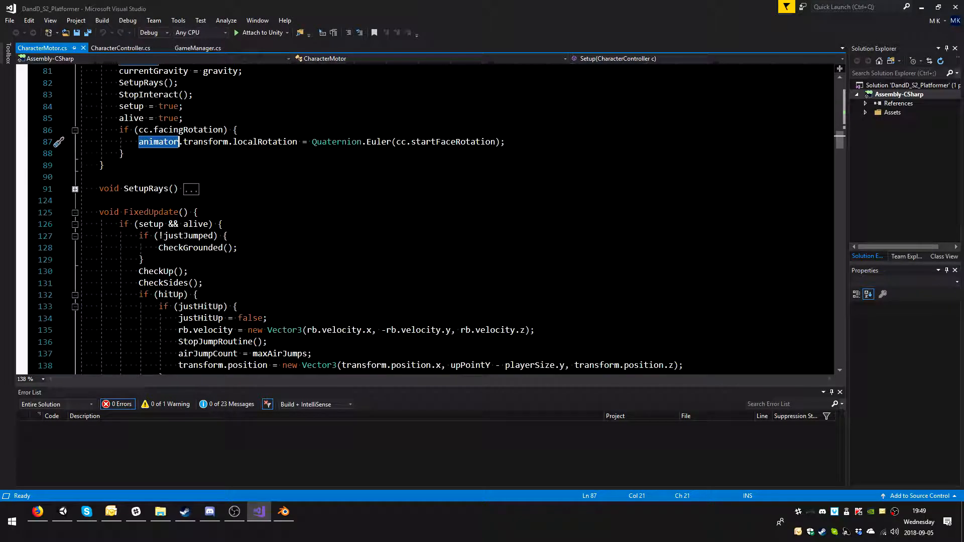
{"action": "key", "text": "End"}
{"action": "key", "text": "Return"}
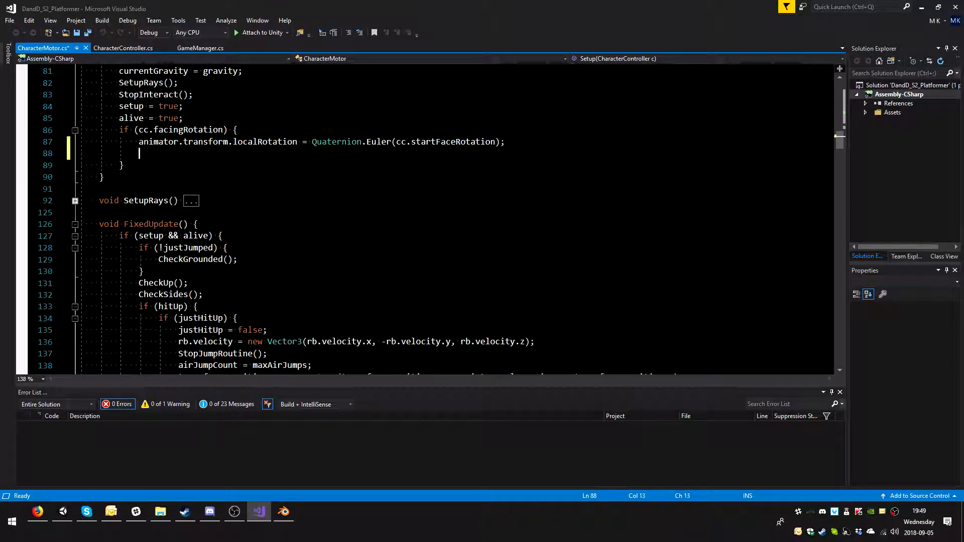
{"action": "type", "text": "animat"}
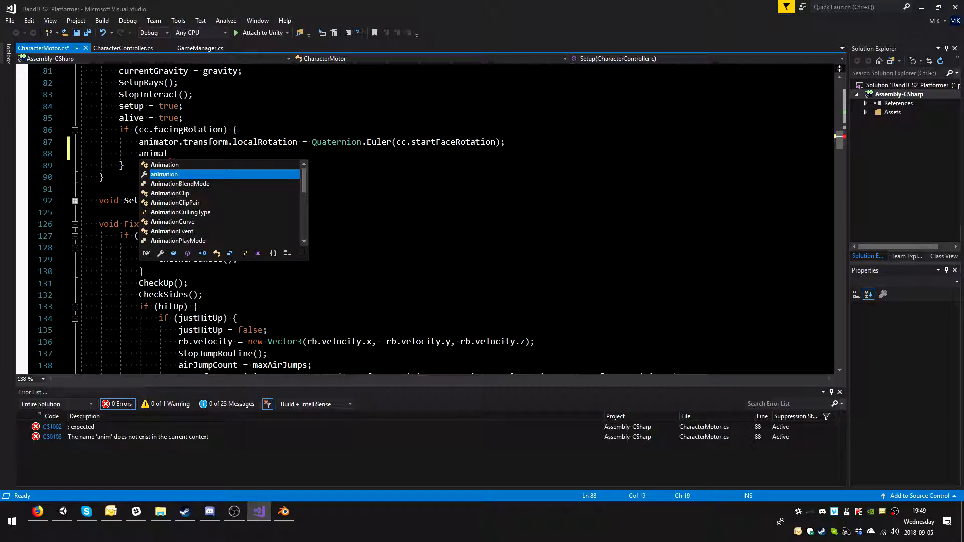
{"action": "type", "text": "or."}
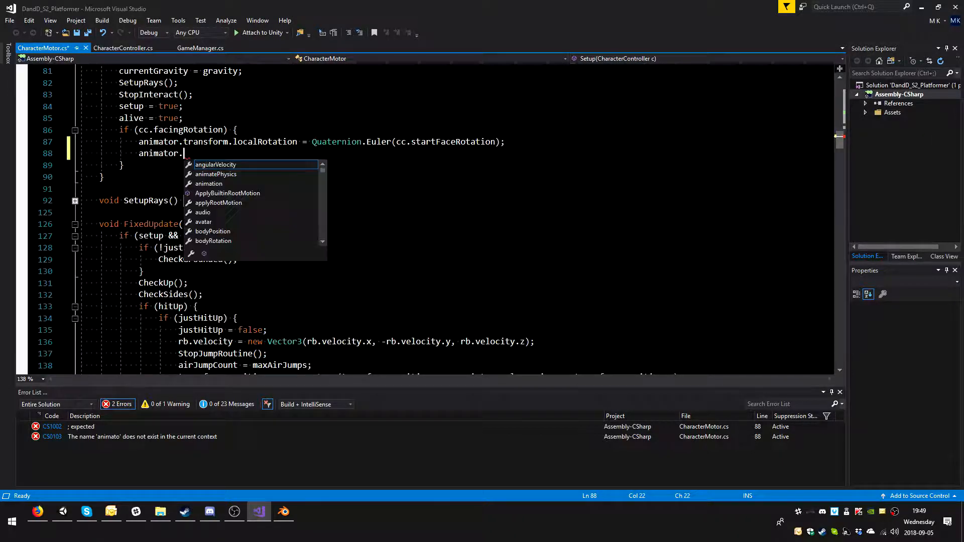
{"action": "type", "text": "S"}
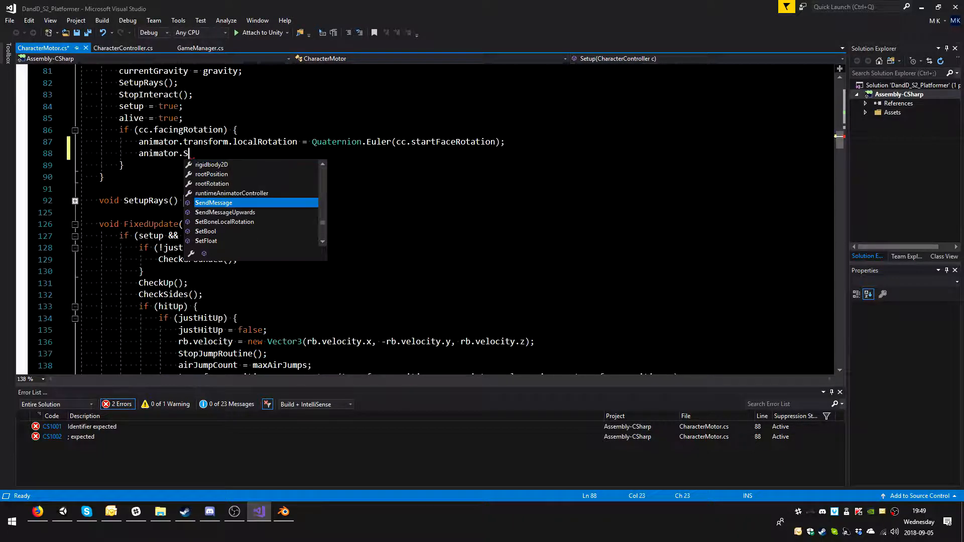
{"action": "type", "text": "etFloat"}
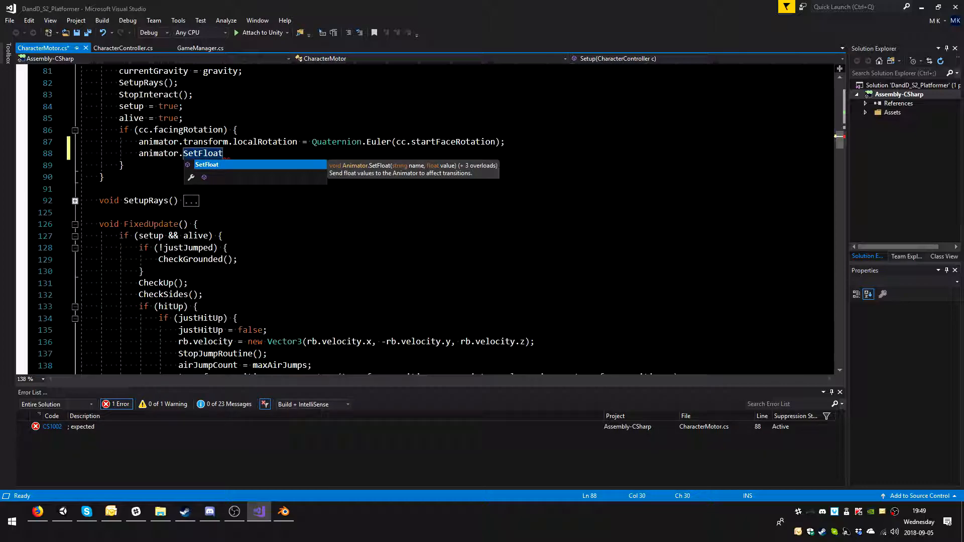
{"action": "type", "text": "("}
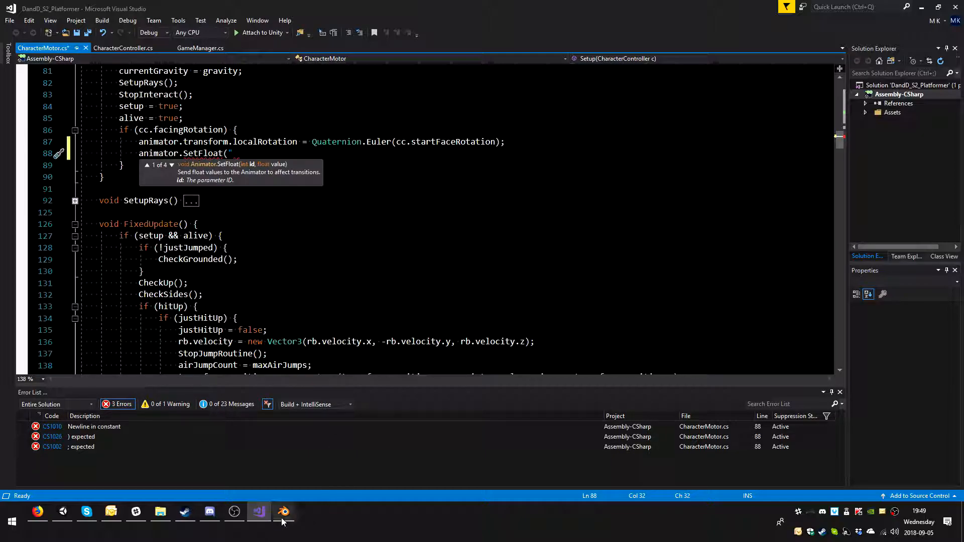
Step: Check the Animator parameter name in Unity, complete the SetFloat call in Visual Studio with "MovementSpeed" and 0f, and save the script
{"action": "left_click", "coordinate": [284, 511]}
{"action": "left_click", "coordinate": [259, 512]}
{"action": "left_click", "coordinate": [61, 508]}
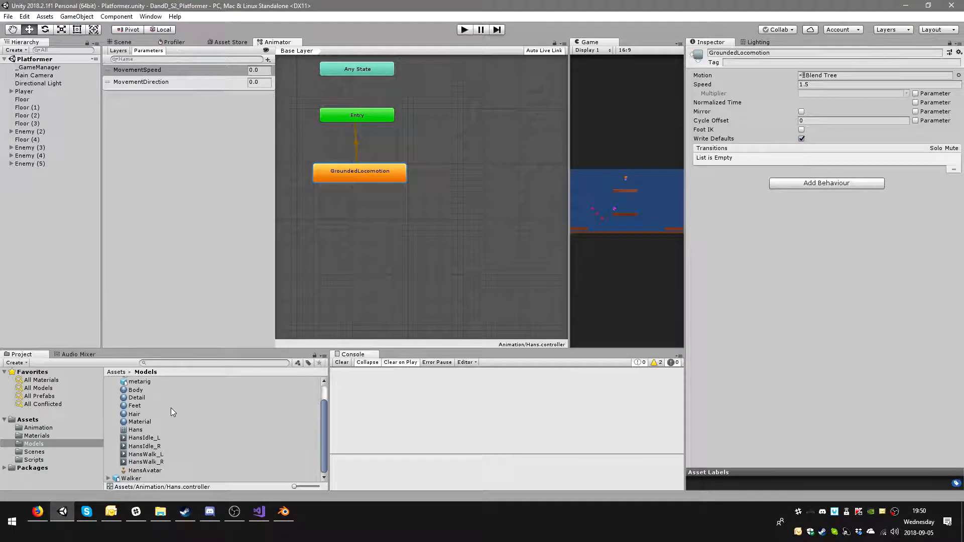
{"action": "left_click", "coordinate": [254, 517]}
{"action": "type", "text": "\"Mo"}
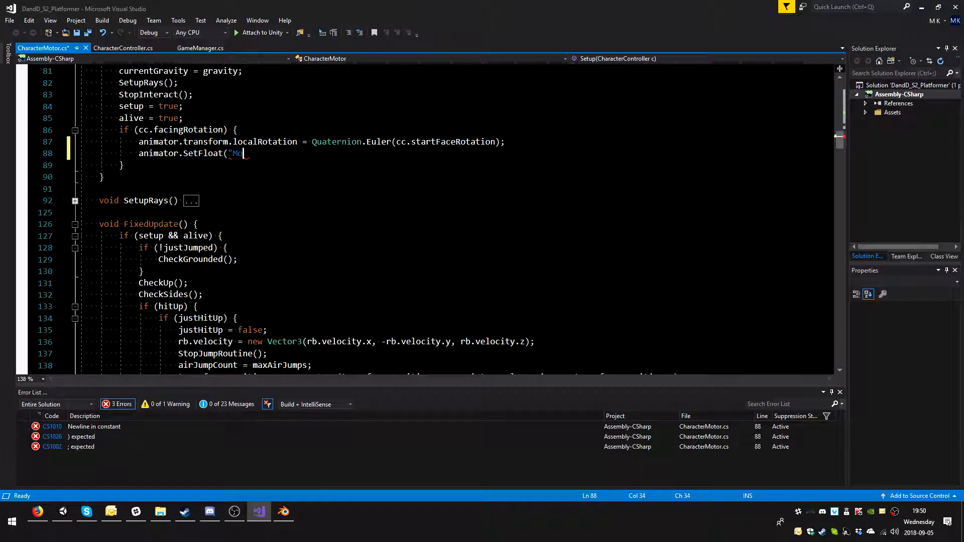
{"action": "type", "text": "vementSpeed"}
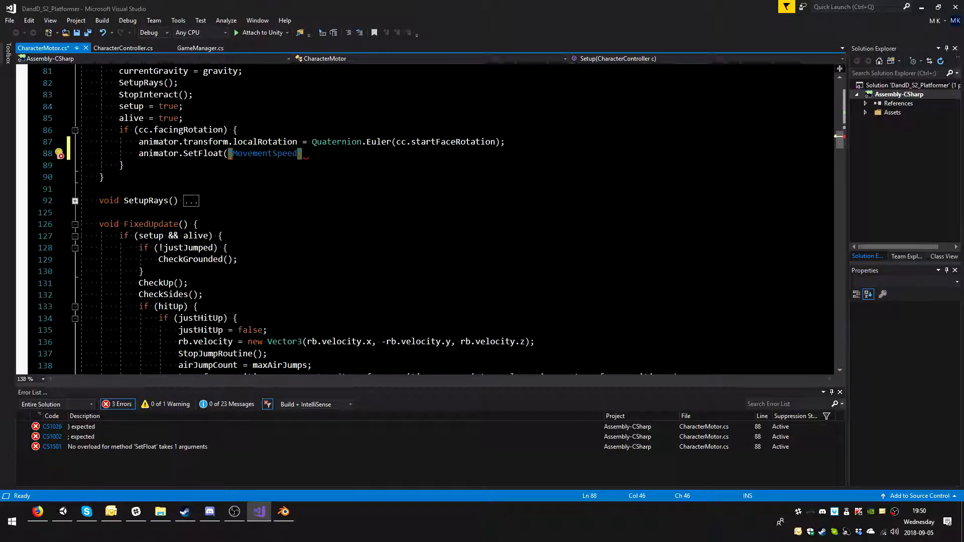
{"action": "type", "text": ", 0f){"}
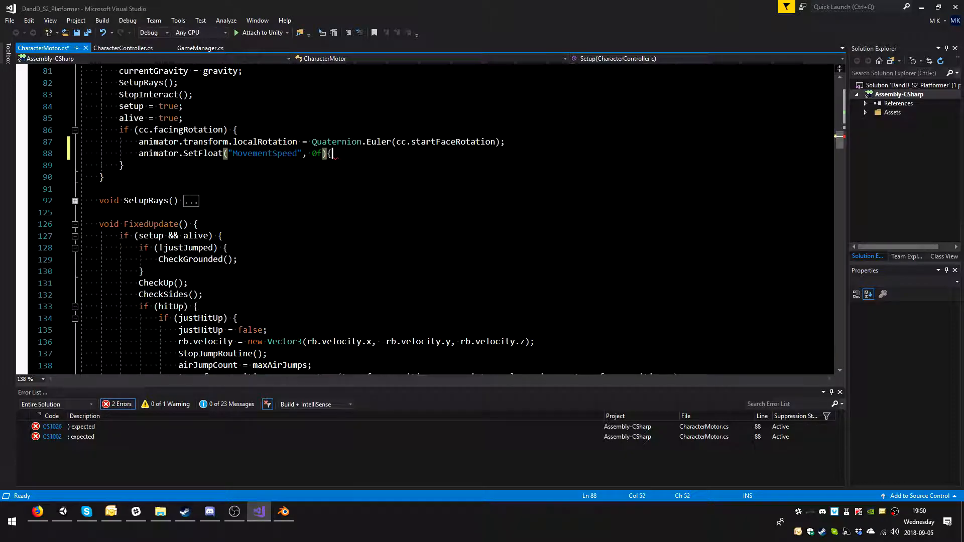
{"action": "key", "text": "BackSpace"}
{"action": "type", "text": ";"}
{"action": "key", "text": "Return"}
{"action": "key", "text": "ctrl+s"}
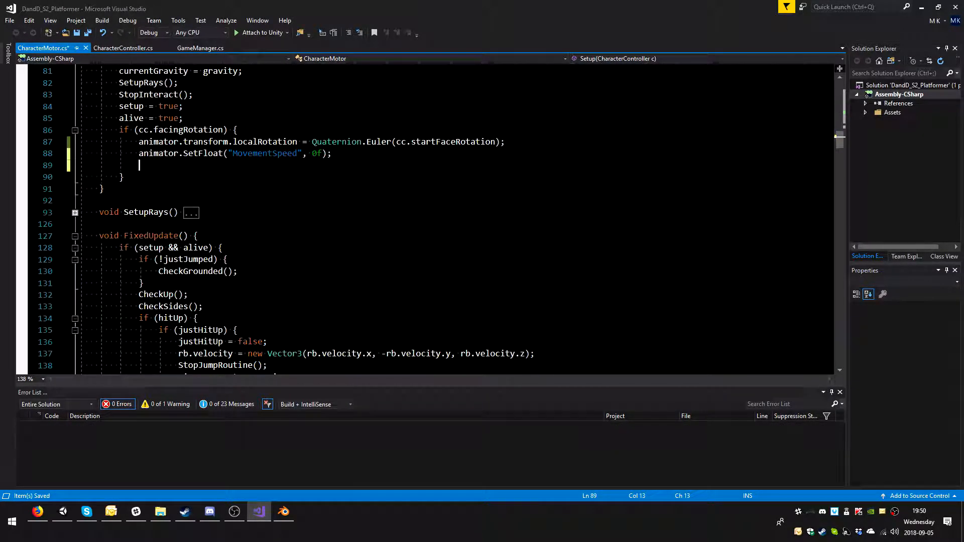
Step: Duplicate the SetFloat line below itself, change the copy's parameter name to "MovementDirection", and save the script
{"action": "key", "text": "shift+Home"}
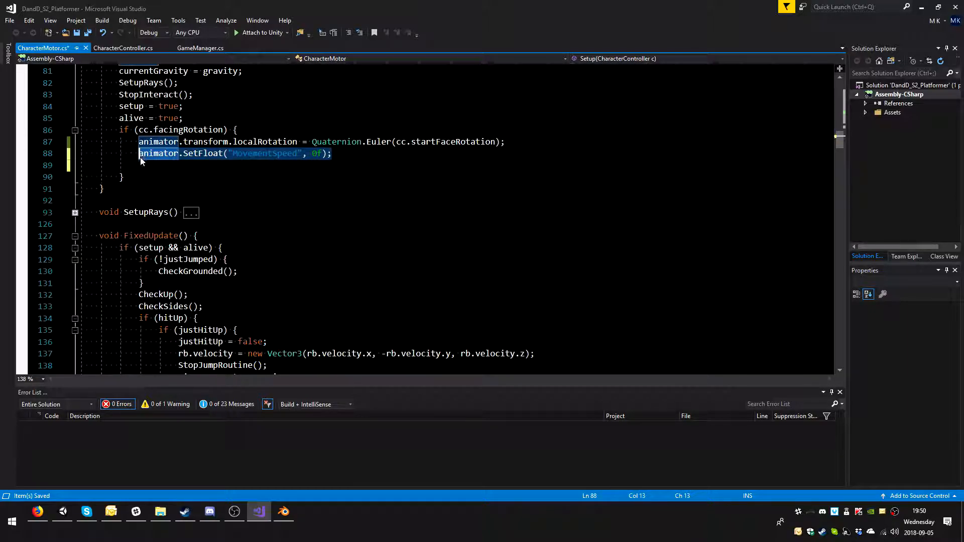
{"action": "key", "text": "ctrl+c"}
{"action": "key", "text": "Down"}
{"action": "key", "text": "ctrl+v"}
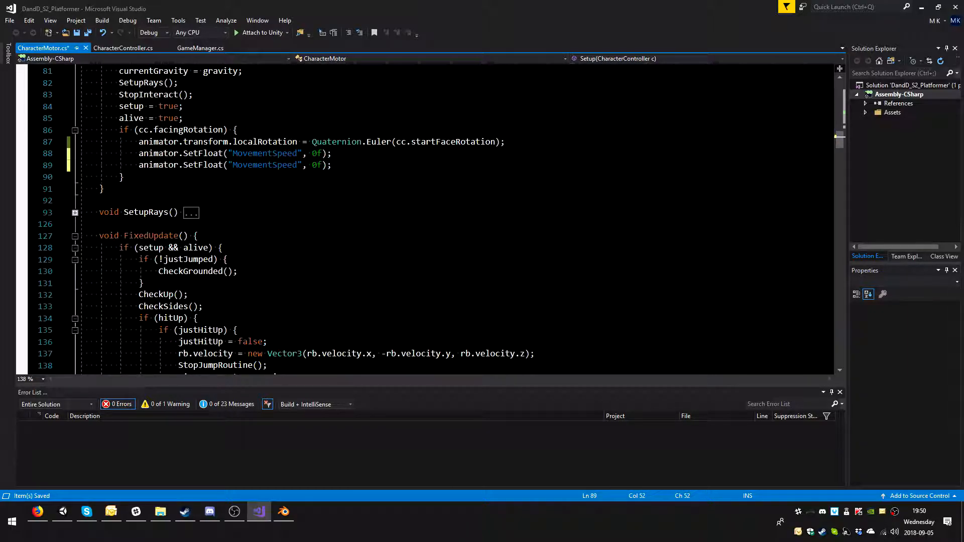
{"action": "left_click_drag", "start_coordinate": [297, 165], "coordinate": [273, 164]}
{"action": "type", "text": "Direction"}
{"action": "key", "text": "ctrl+s"}
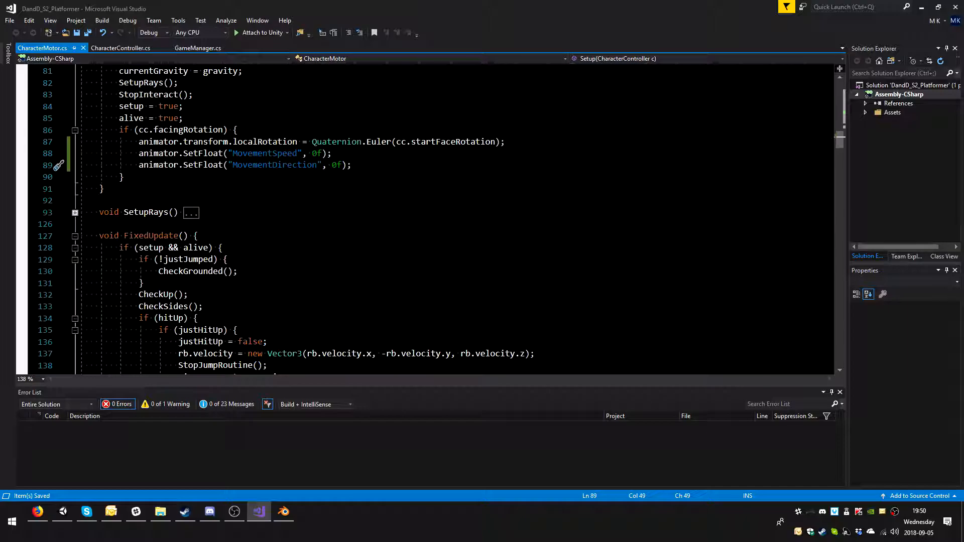
Step: Replace the 0f value in the MovementDirection SetFloat call with Random.Range
{"action": "left_click_drag", "start_coordinate": [342, 165], "coordinate": [332, 165]}
{"action": "type", "text": "Rand"}
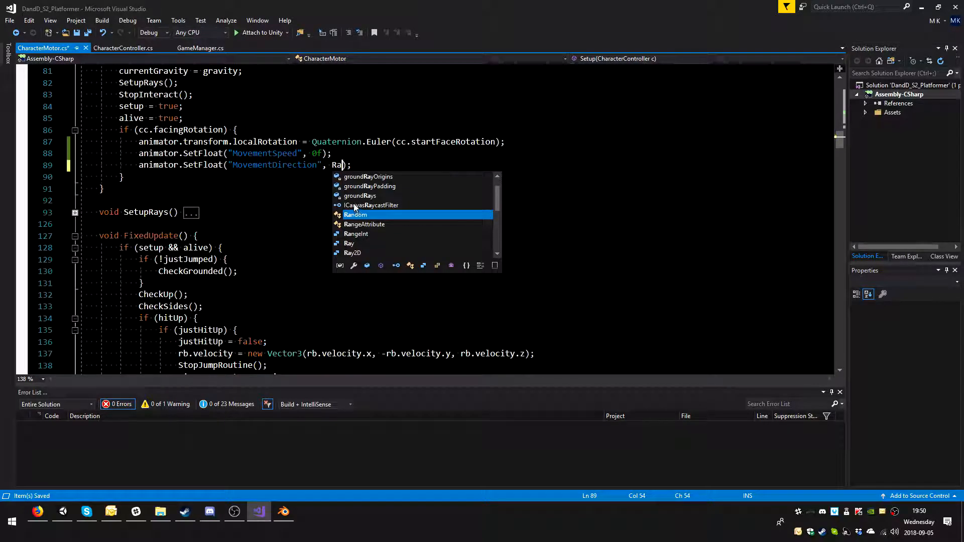
{"action": "type", "text": "om."}
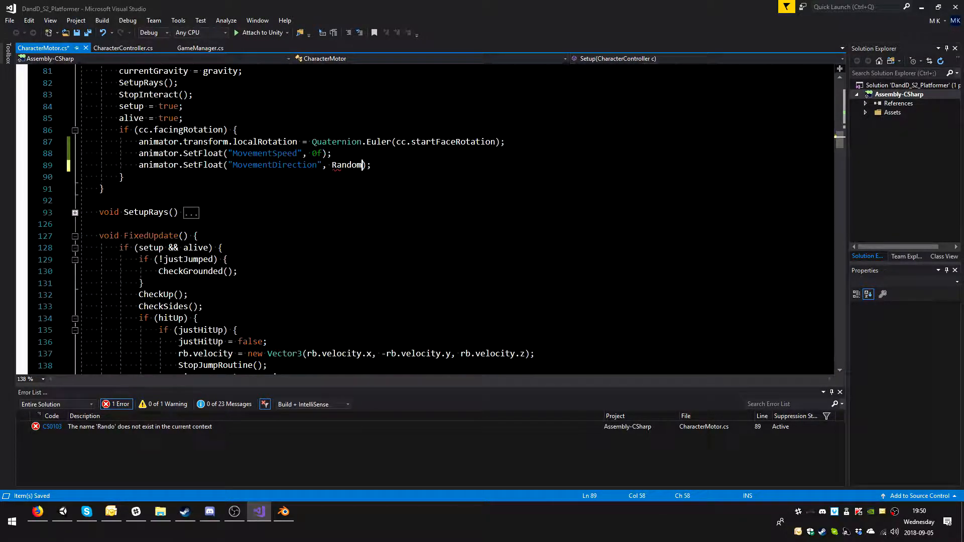
{"action": "type", "text": "RandomRange"}
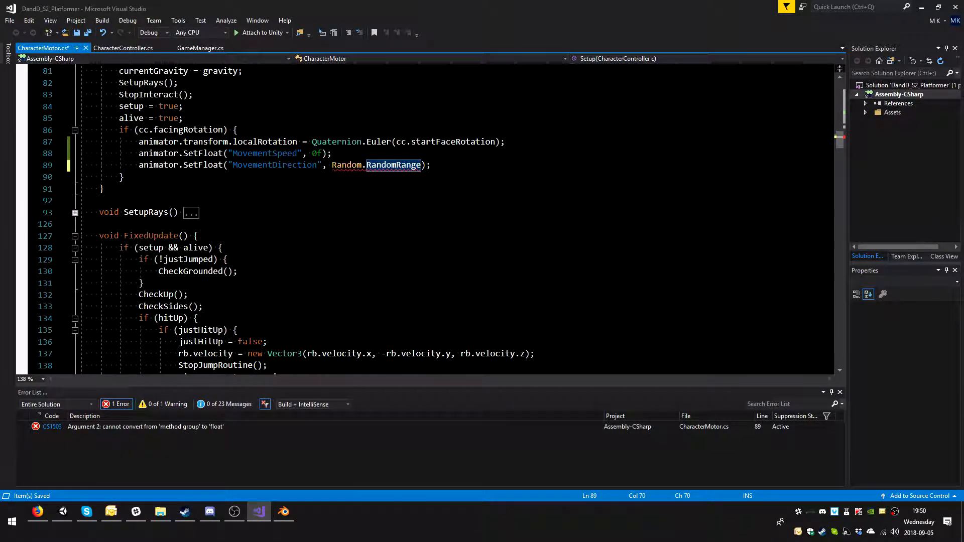
{"action": "left_click_drag", "start_coordinate": [396, 166], "coordinate": [371, 165]}
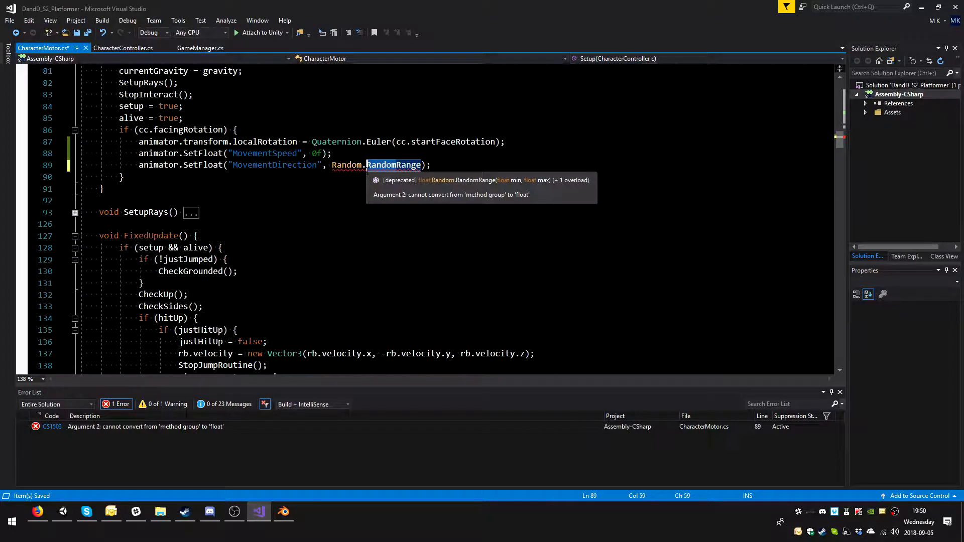
{"action": "key", "text": "BackSpace"}
{"action": "left_click", "coordinate": [392, 165]}
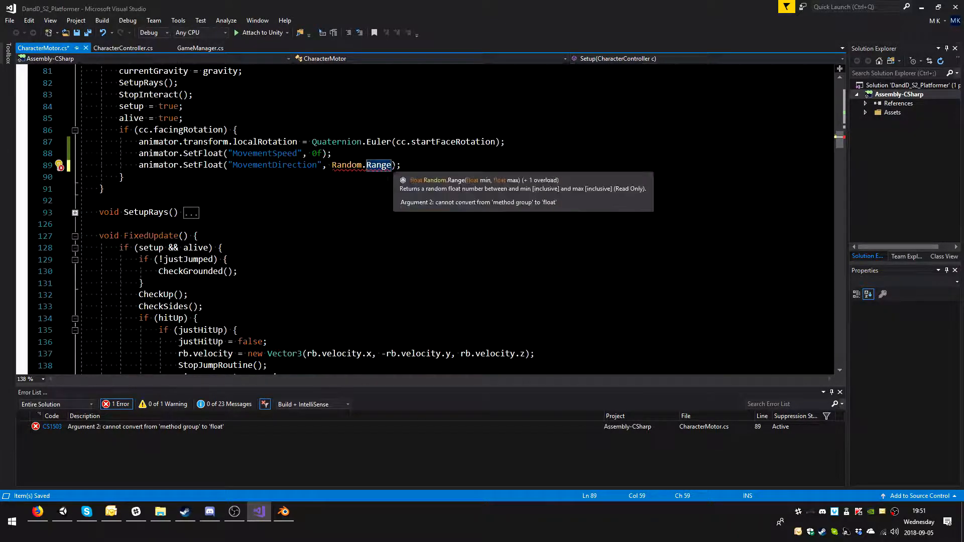
Step: Give Random.Range the float arguments 0f and 1f, close its parentheses, and save the script
{"action": "type", "text": "("}
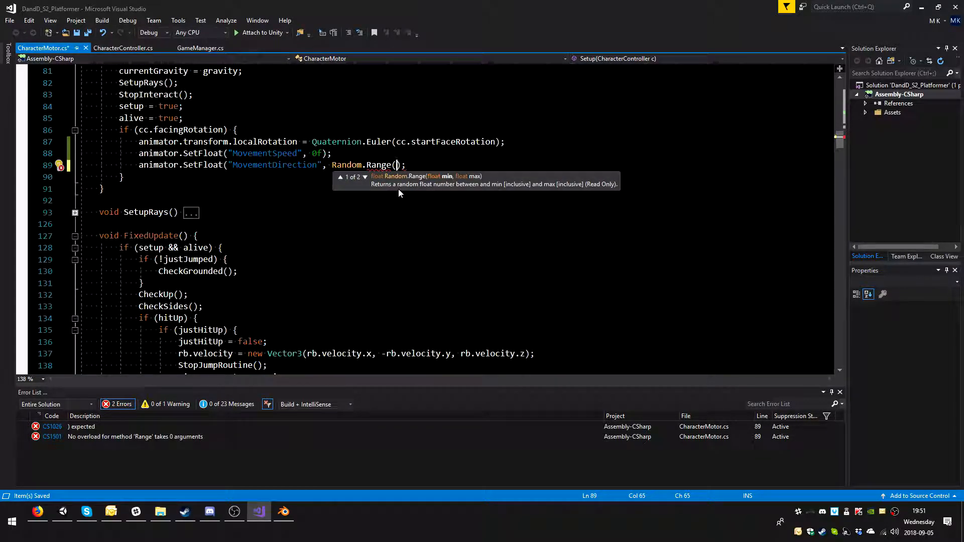
{"action": "type", "text": "0f"}
{"action": "type", "text": ", "}
{"action": "type", "text": "1f,"}
{"action": "key", "text": "BackSpace"}
{"action": "key", "text": "BackSpace"}
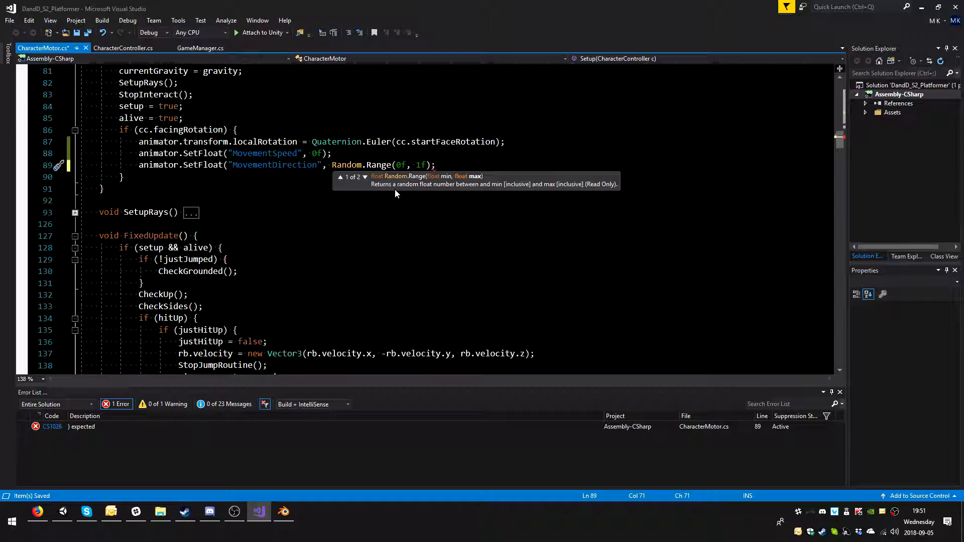
{"action": "key", "text": "ctrl+s"}
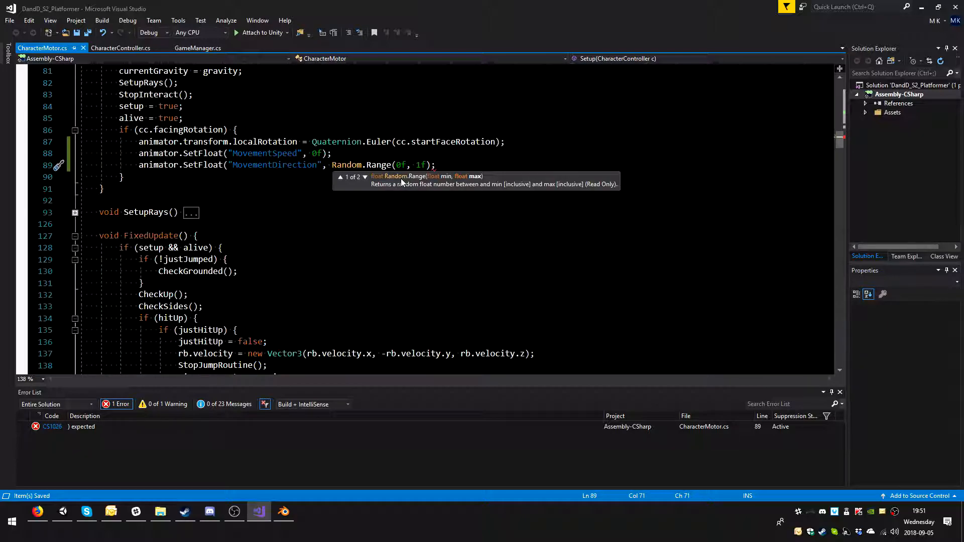
{"action": "type", "text": ")"}
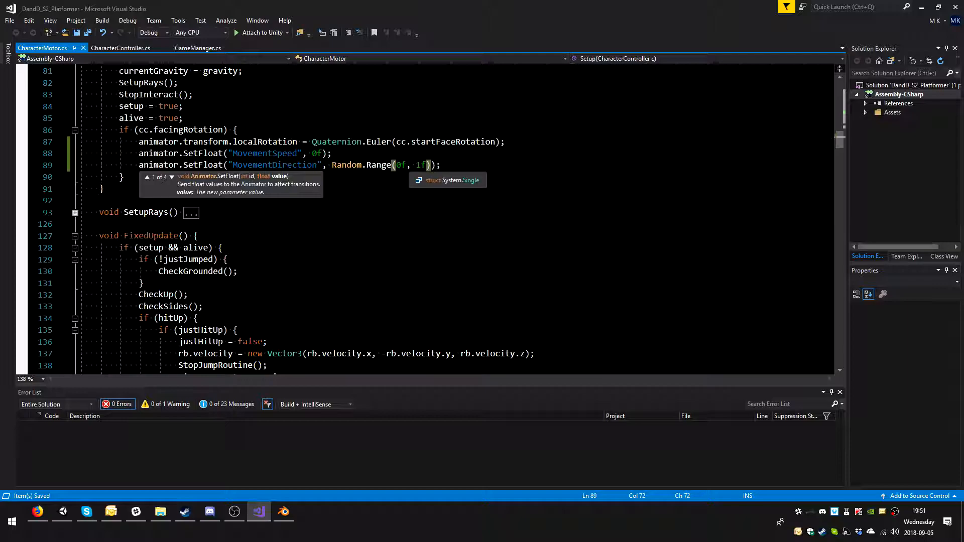
Step: Change the Random.Range arguments to the integers 0 and 2
{"action": "left_click", "coordinate": [406, 165]}
{"action": "key", "text": "BackSpace"}
{"action": "key", "text": "Right"}
{"action": "key", "text": "Right"}
{"action": "key", "text": "Right"}
{"action": "key", "text": "BackSpace"}
{"action": "key", "text": "Delete"}
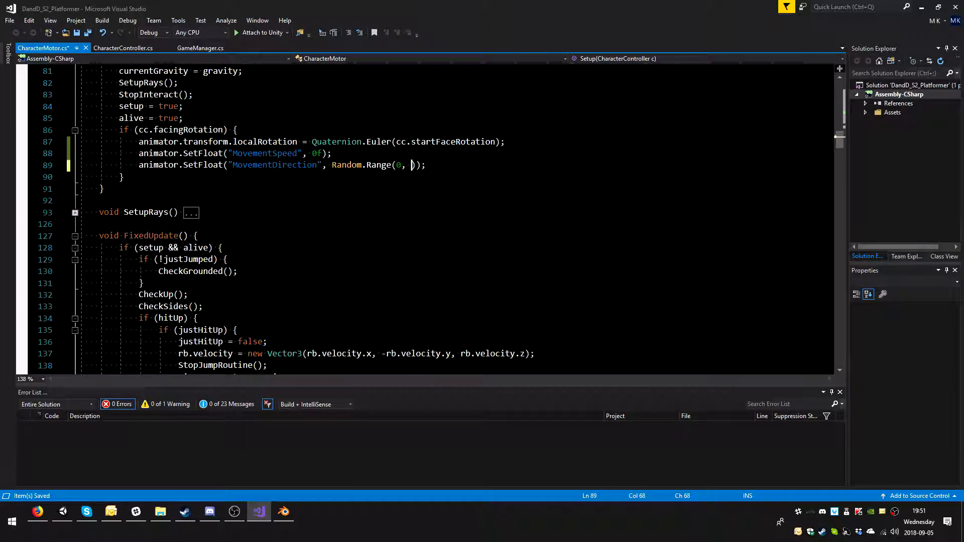
{"action": "type", "text": "2"}
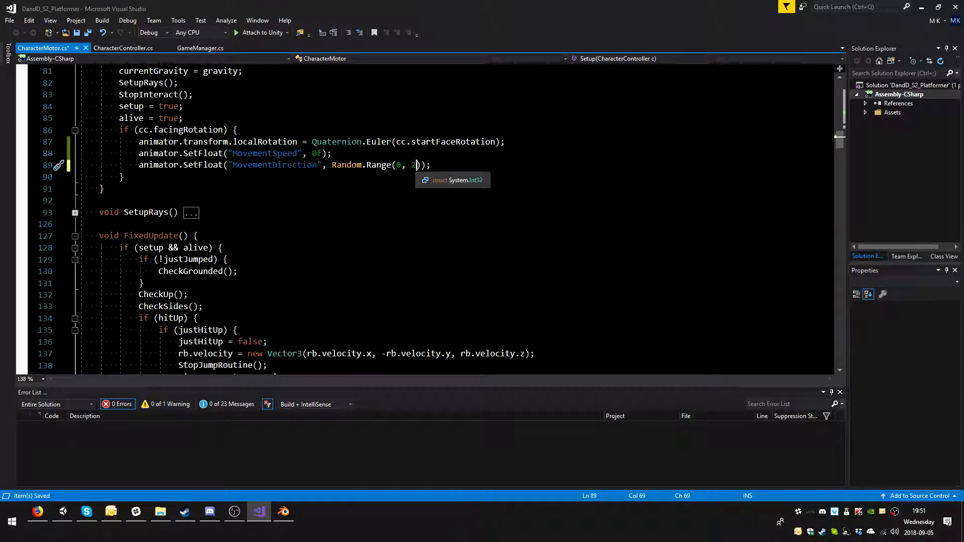
Step: Cast the Random.Range result to float in the MovementDirection line and save the script
{"action": "left_click", "coordinate": [331, 165]}
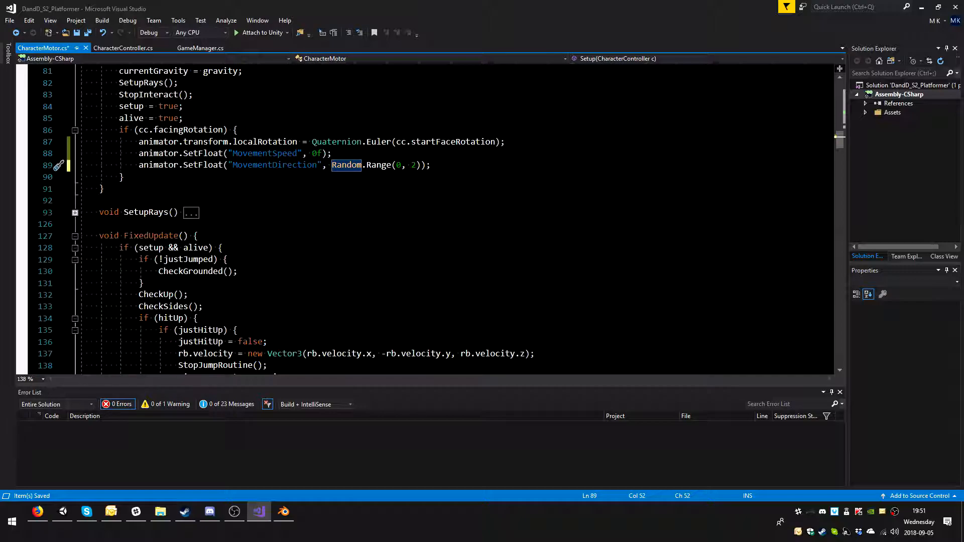
{"action": "type", "text": "(flo"}
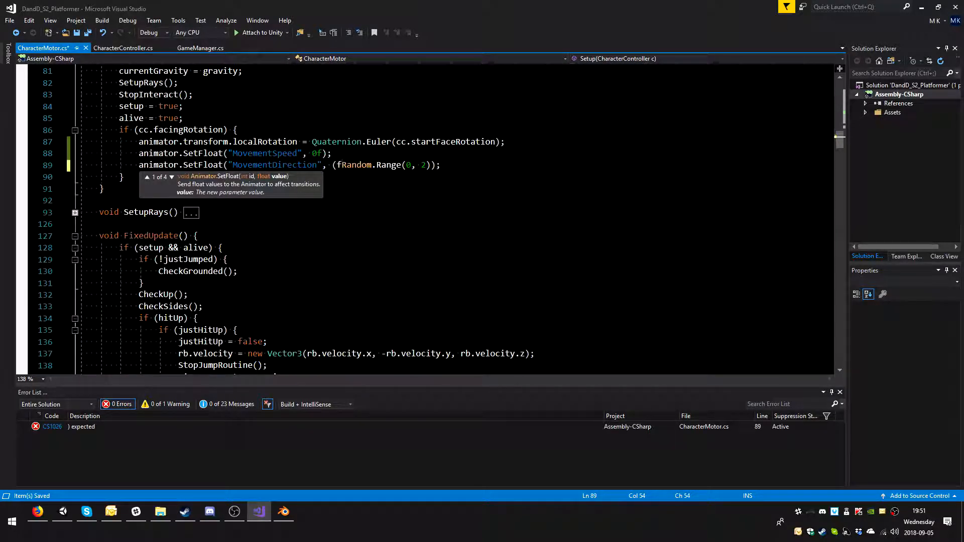
{"action": "type", "text": "at)"}
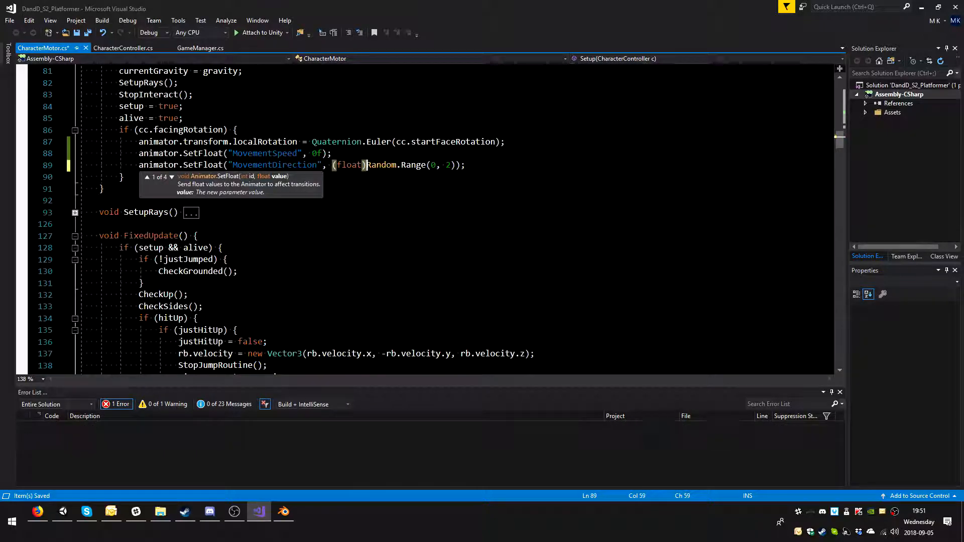
{"action": "key", "text": "ctrl+s"}
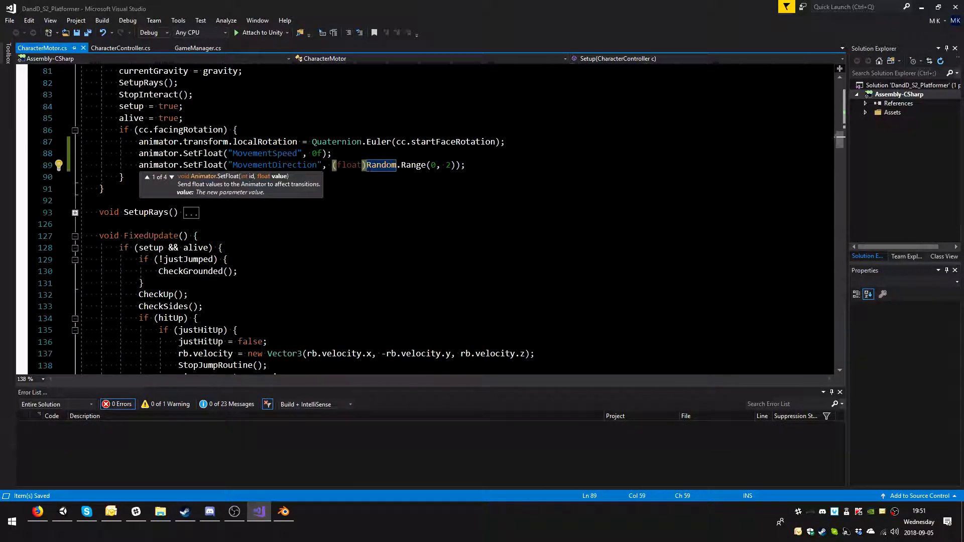
{"action": "left_click", "coordinate": [124, 177]}
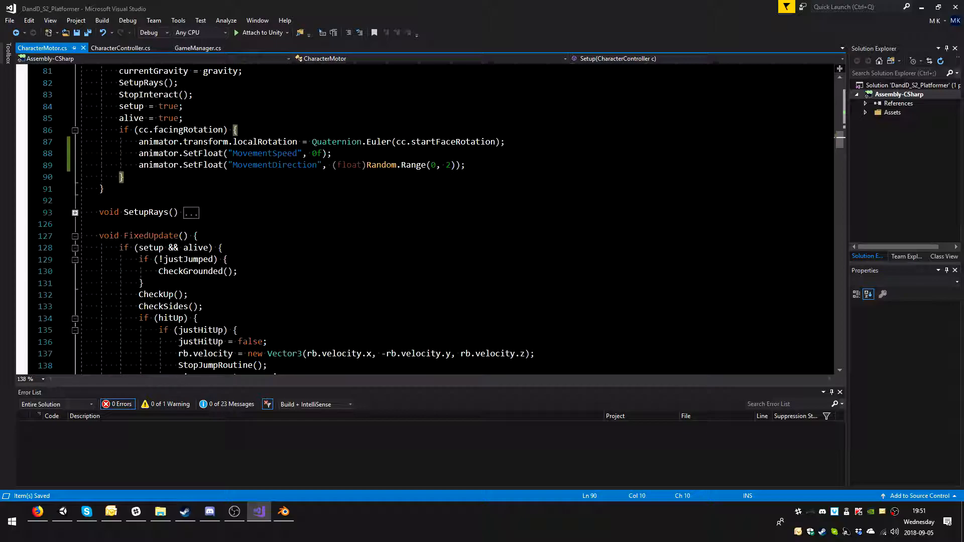
{"action": "double_click", "coordinate": [349, 165]}
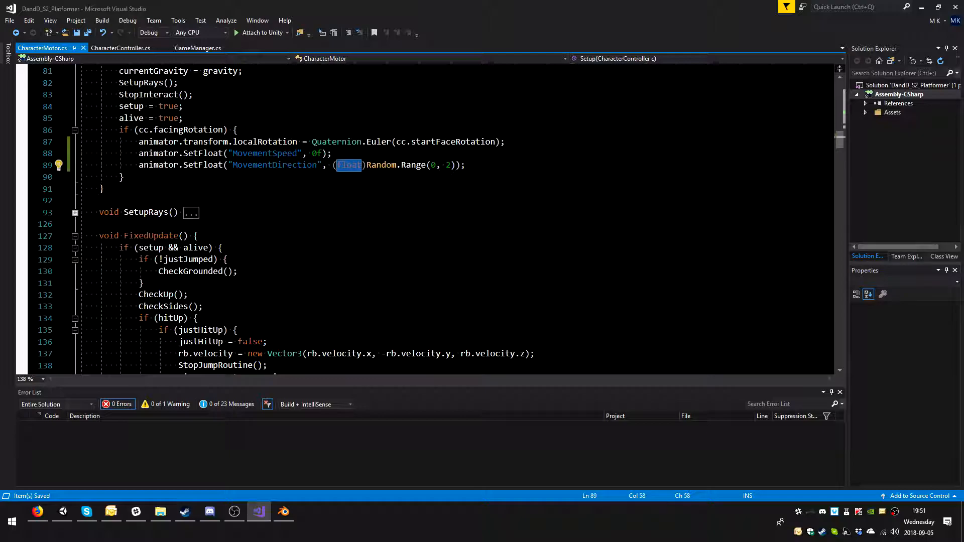
Step: Examine the Setup and FixedUpdate methods in the CharacterMotor script
{"action": "mouse_move", "coordinate": [348, 169]}
{"action": "left_click", "coordinate": [352, 213]}
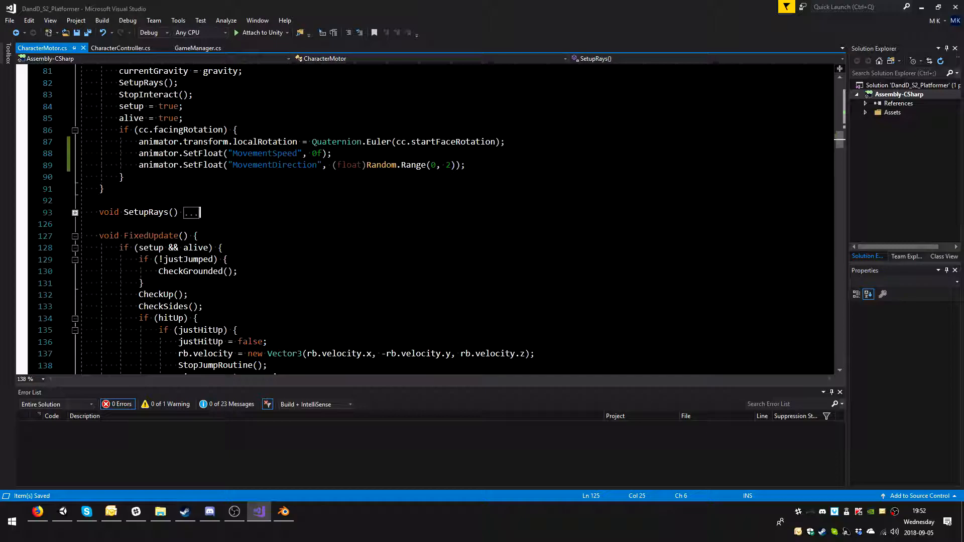
{"action": "key", "text": "Up"}
{"action": "left_click", "coordinate": [394, 236]}
{"action": "scroll", "coordinate": [394, 235], "scroll_direction": "down", "scroll_amount": 6}
{"action": "scroll", "coordinate": [394, 236], "scroll_direction": "up", "scroll_amount": 4}
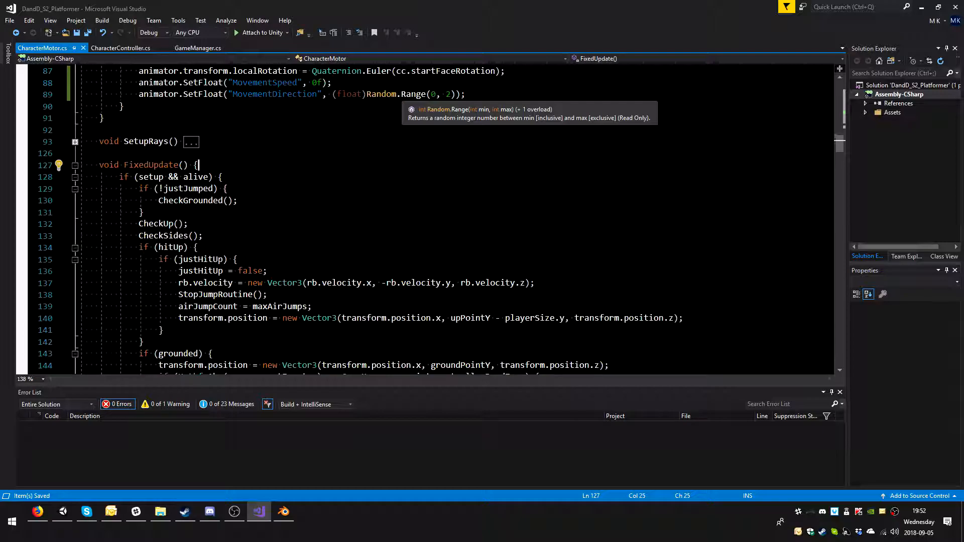
{"action": "scroll", "coordinate": [394, 236], "scroll_direction": "down", "scroll_amount": 3}
{"action": "scroll", "coordinate": [394, 236], "scroll_direction": "up", "scroll_amount": 2}
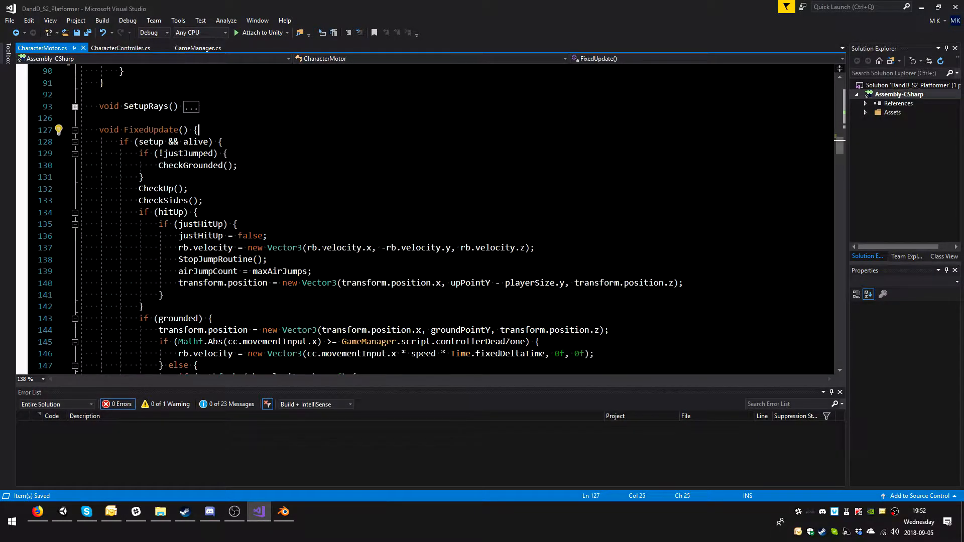
{"action": "scroll", "coordinate": [432, 221], "scroll_direction": "down", "scroll_amount": 20}
{"action": "scroll", "coordinate": [432, 221], "scroll_direction": "up", "scroll_amount": 4}
{"action": "scroll", "coordinate": [190, 165], "scroll_direction": "up", "scroll_amount": 20}
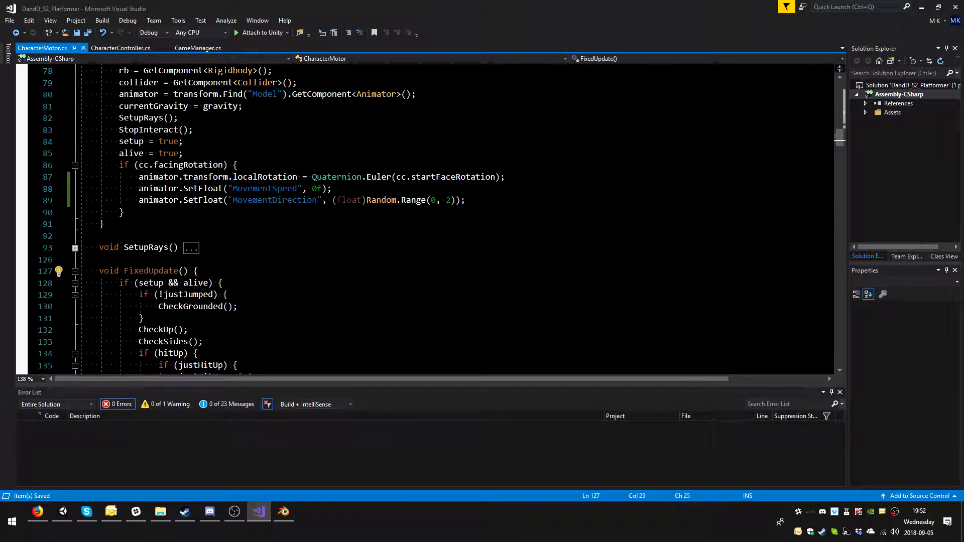
{"action": "scroll", "coordinate": [191, 165], "scroll_direction": "up", "scroll_amount": 3}
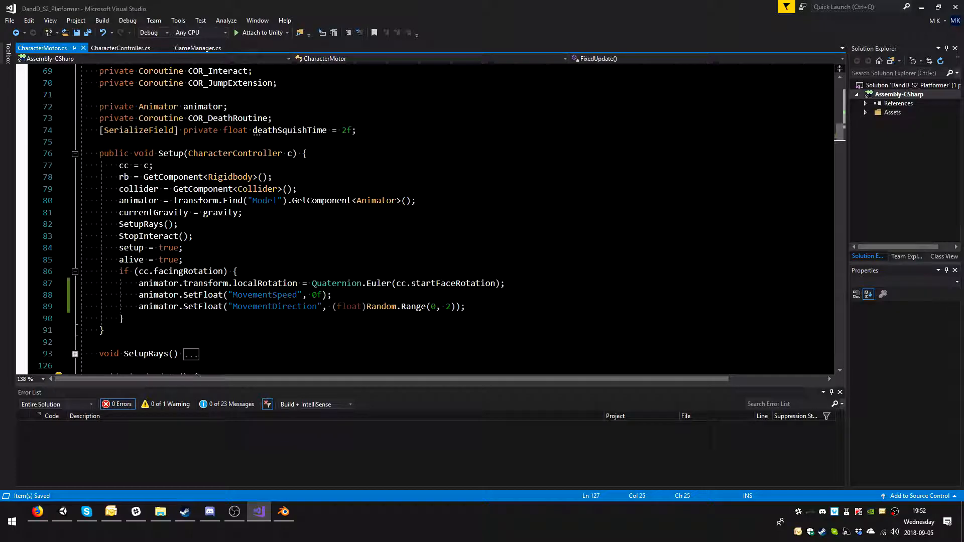
Step: Switch to the CharacterController script, expand its Update method and review the movementInput code and the HANS fields
{"action": "left_click", "coordinate": [121, 48]}
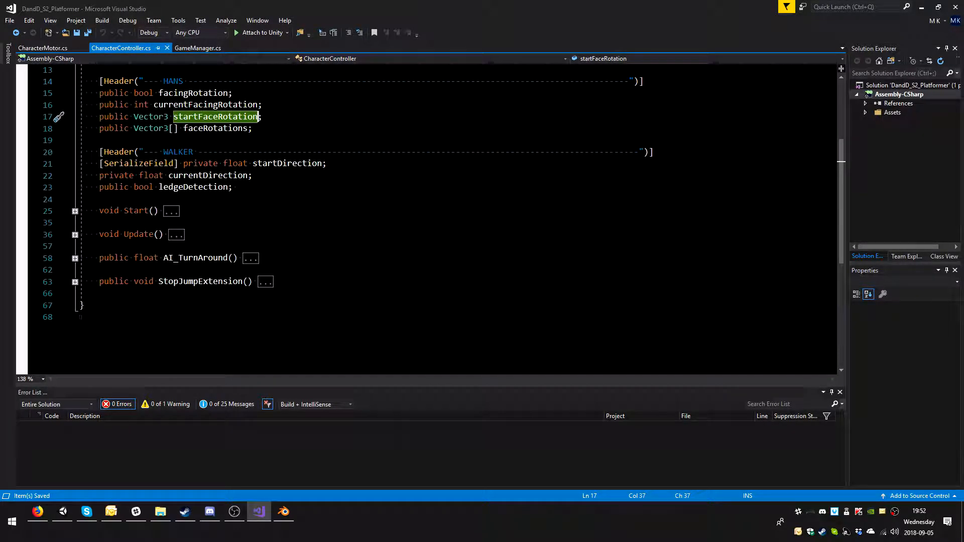
{"action": "left_click", "coordinate": [75, 234]}
{"action": "scroll", "coordinate": [74, 234], "scroll_direction": "down", "scroll_amount": 3}
{"action": "scroll", "coordinate": [236, 281], "scroll_direction": "down", "scroll_amount": 1}
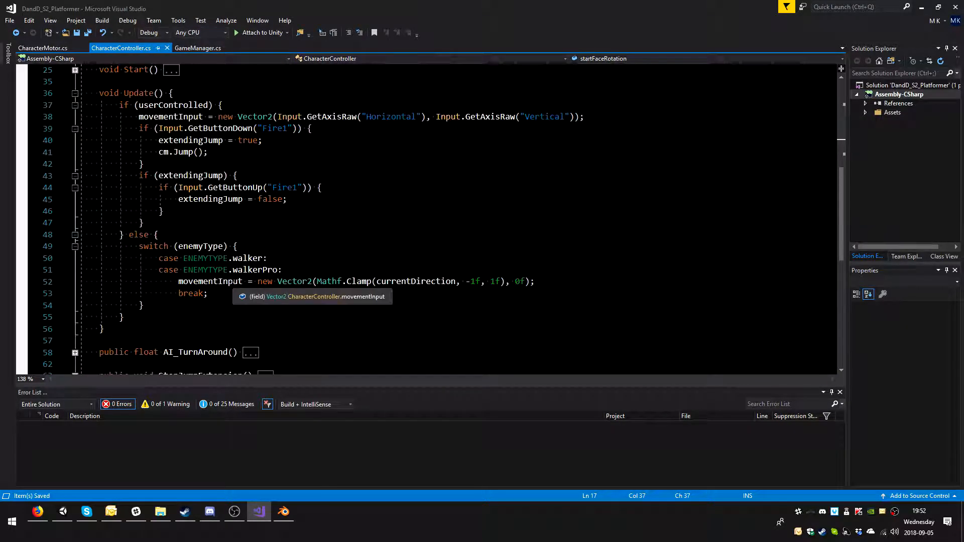
{"action": "scroll", "coordinate": [427, 221], "scroll_direction": "up", "scroll_amount": 1}
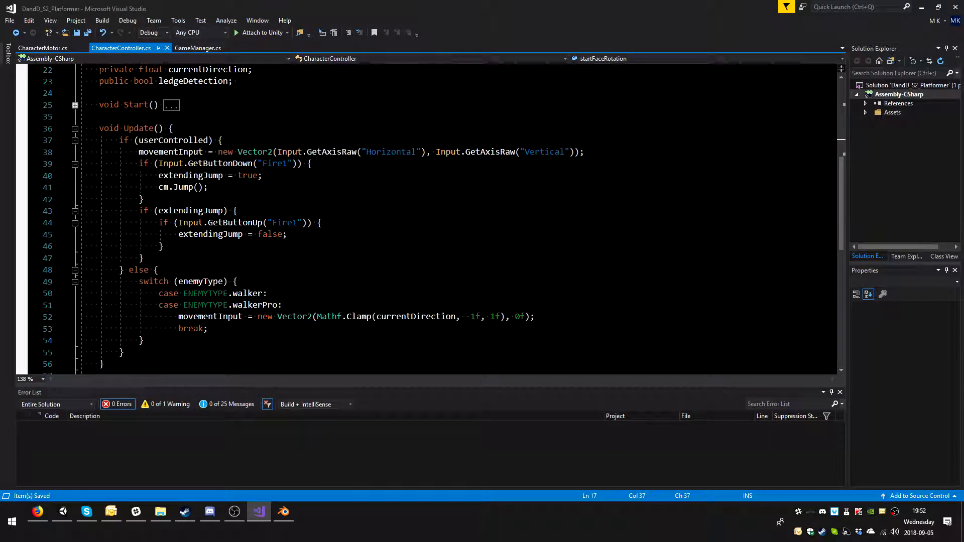
{"action": "scroll", "coordinate": [427, 221], "scroll_direction": "up", "scroll_amount": 2}
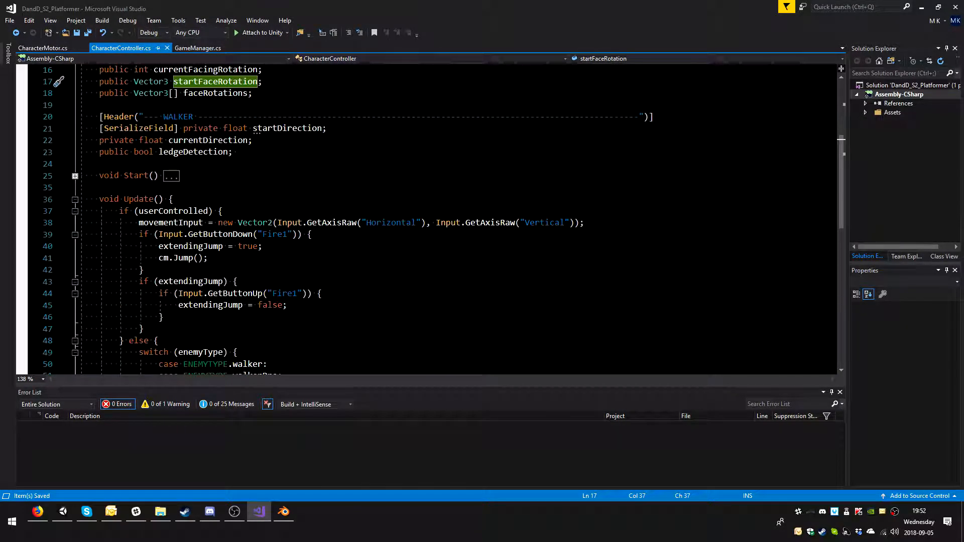
{"action": "scroll", "coordinate": [216, 132], "scroll_direction": "up", "scroll_amount": 2}
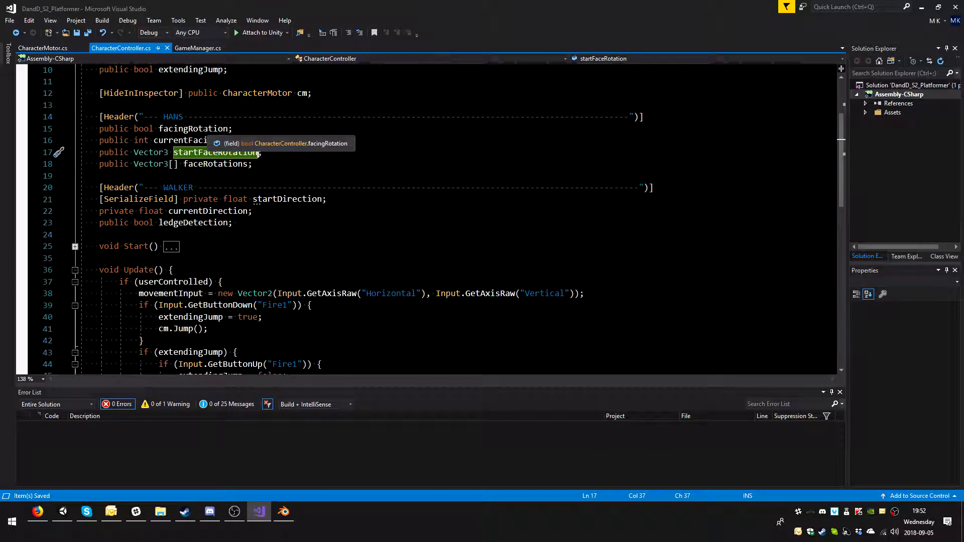
Step: Copy the currentFacingRotation variable name from CharacterController and search for its use in the CharacterMotor script
{"action": "double_click", "coordinate": [219, 131]}
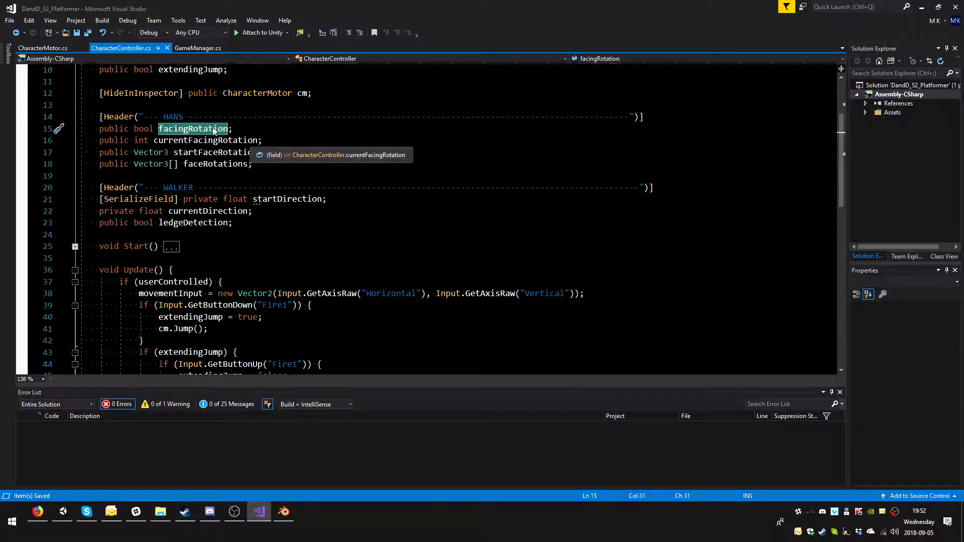
{"action": "double_click", "coordinate": [213, 141]}
{"action": "key", "text": "ctrl+c"}
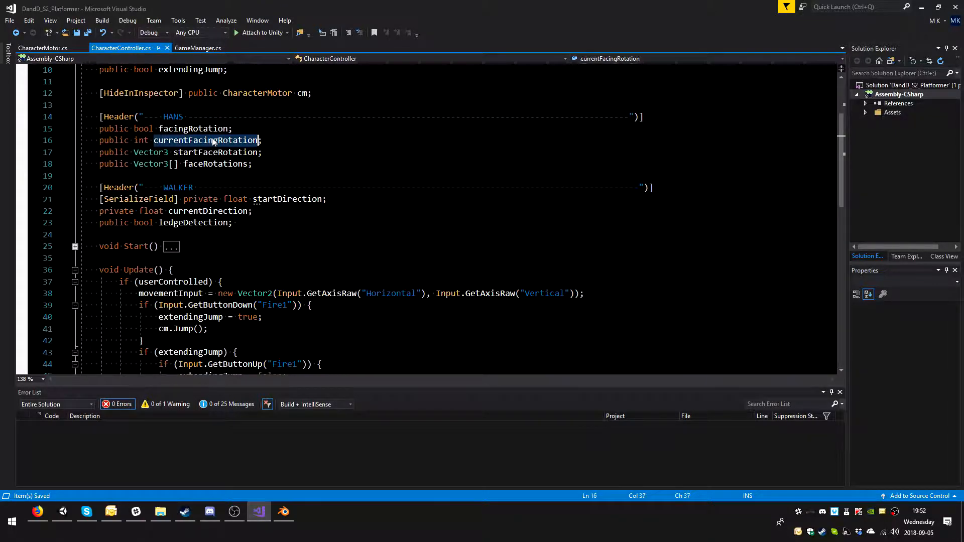
{"action": "scroll", "coordinate": [217, 148], "scroll_direction": "down", "scroll_amount": 13}
{"action": "scroll", "coordinate": [427, 221], "scroll_direction": "up", "scroll_amount": 14}
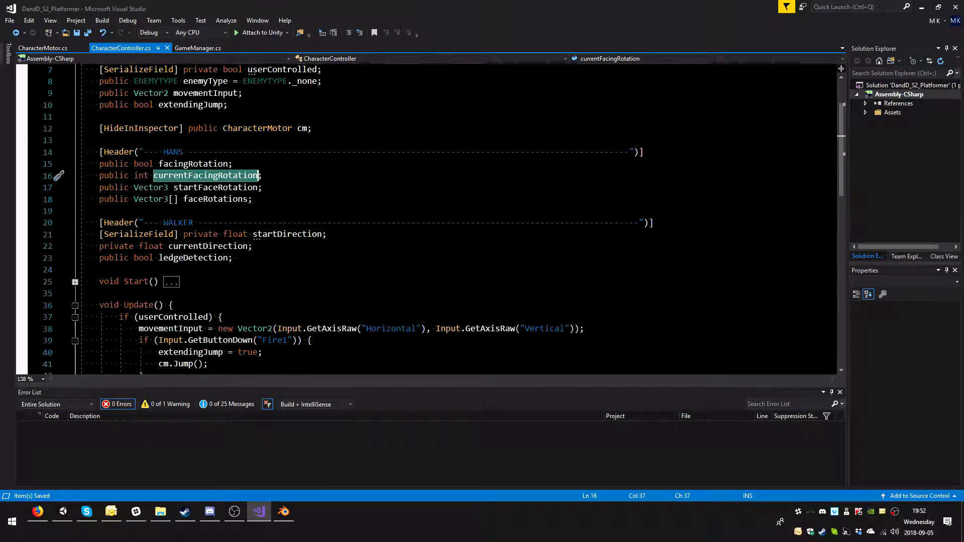
{"action": "left_click", "coordinate": [58, 49]}
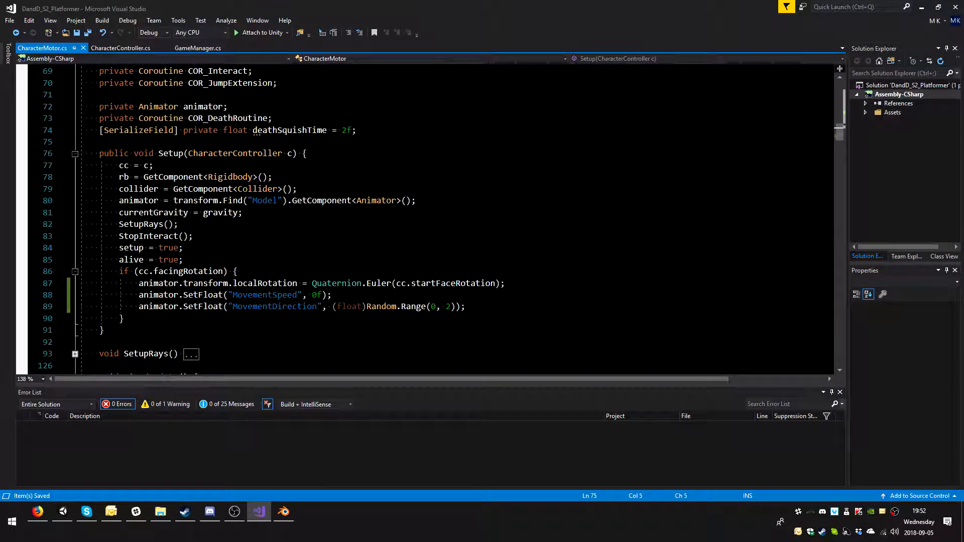
{"action": "key", "text": "ctrl+f"}
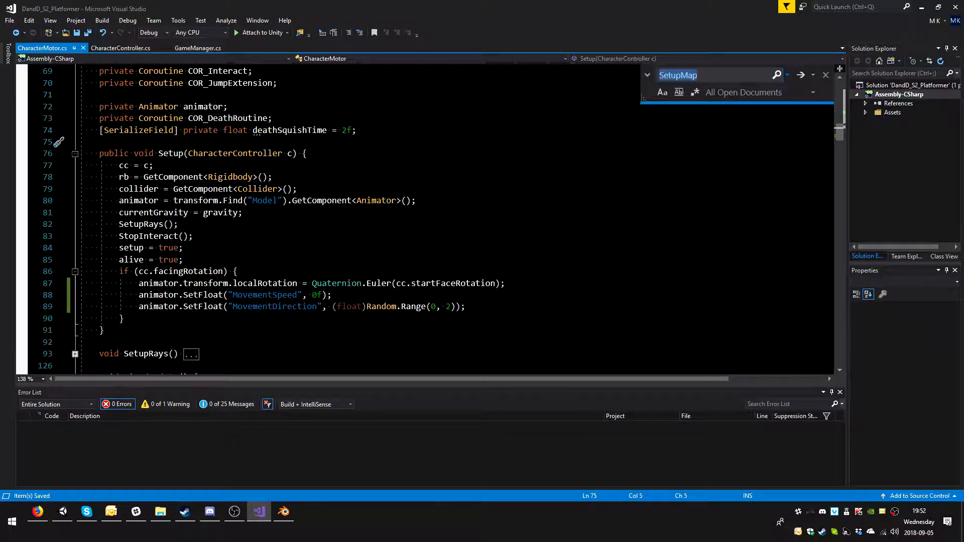
{"action": "key", "text": "ctrl+v"}
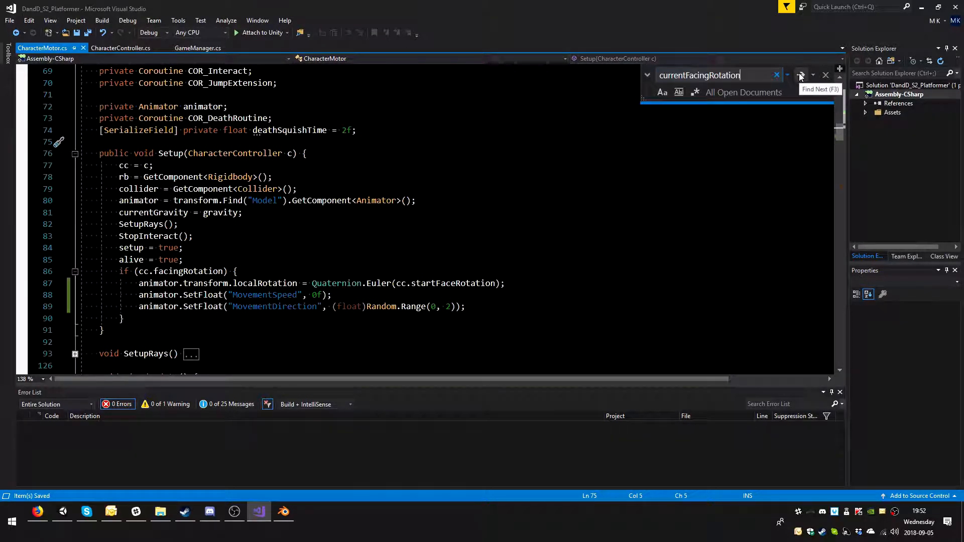
{"action": "left_click", "coordinate": [799, 75]}
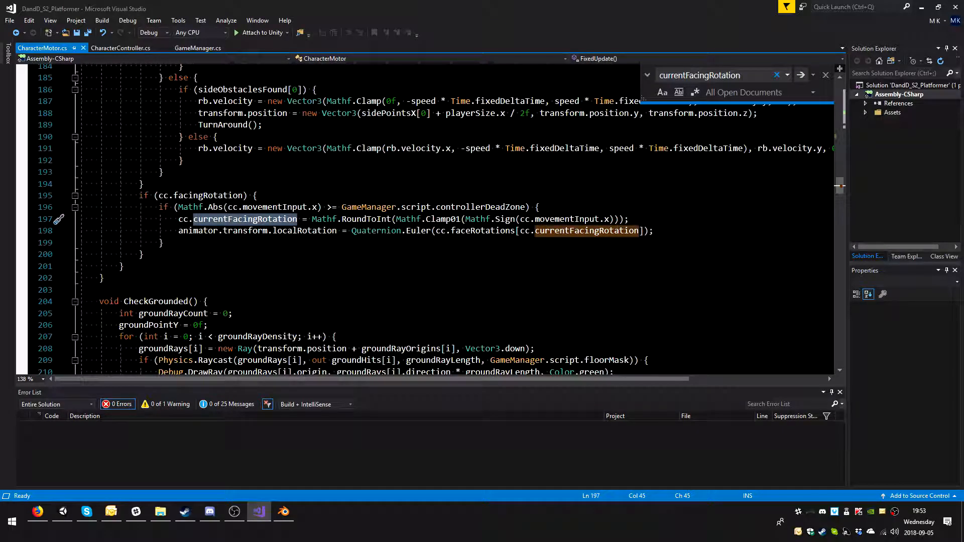
Step: Review the FixedUpdate method from its start through the grounded and velocity checks down to the cc.facingRotation block
{"action": "scroll", "coordinate": [335, 254], "scroll_direction": "up", "scroll_amount": 20}
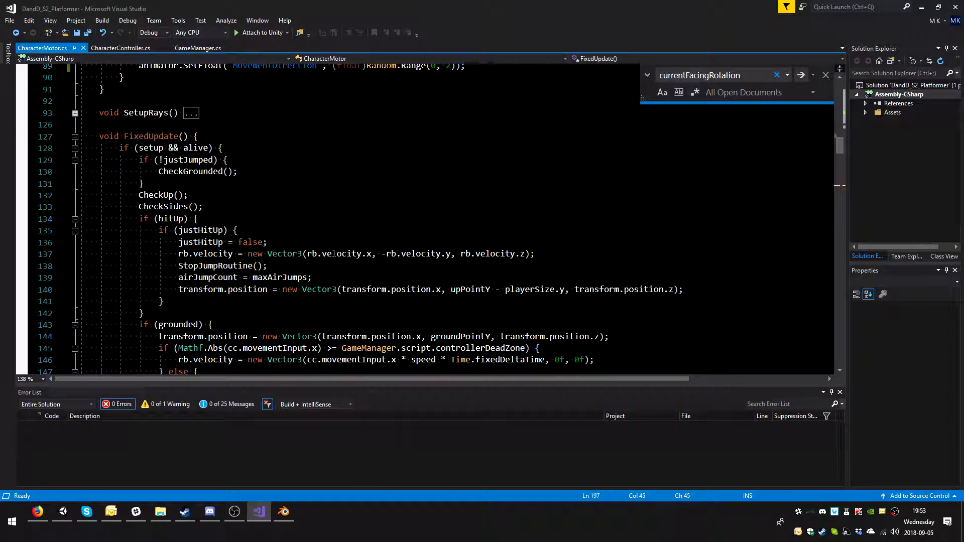
{"action": "left_click", "coordinate": [223, 148]}
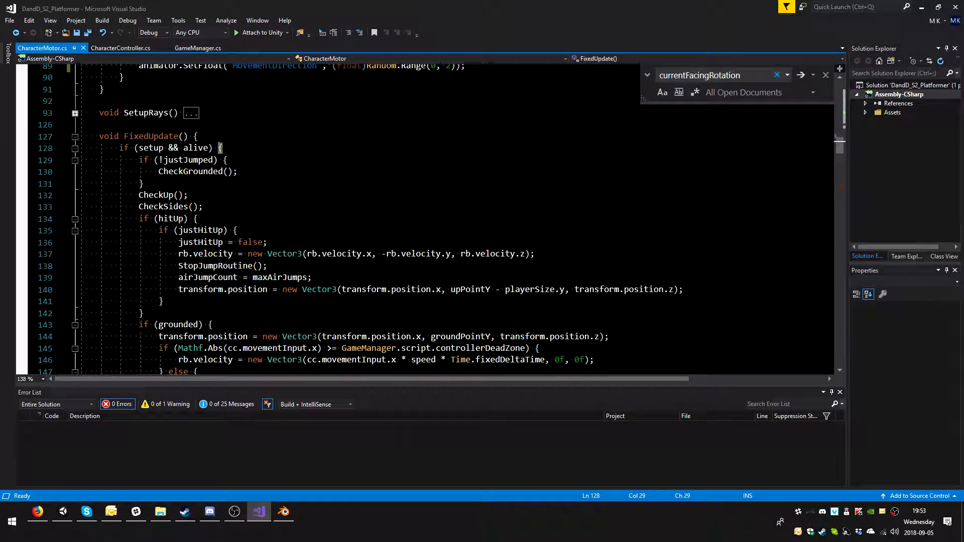
{"action": "left_click", "coordinate": [223, 160]}
{"action": "scroll", "coordinate": [221, 195], "scroll_direction": "down", "scroll_amount": 4}
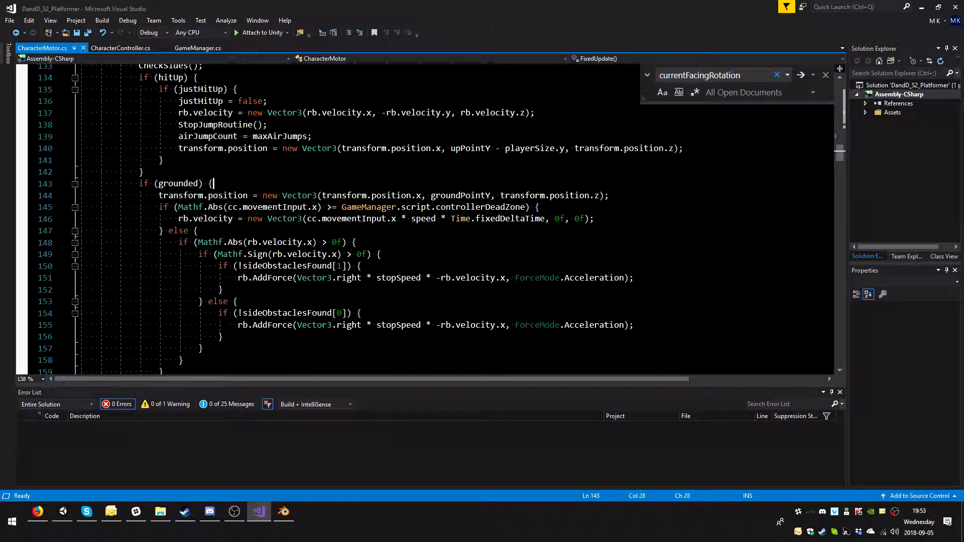
{"action": "scroll", "coordinate": [427, 221], "scroll_direction": "down", "scroll_amount": 2}
{"action": "scroll", "coordinate": [426, 221], "scroll_direction": "down", "scroll_amount": 4}
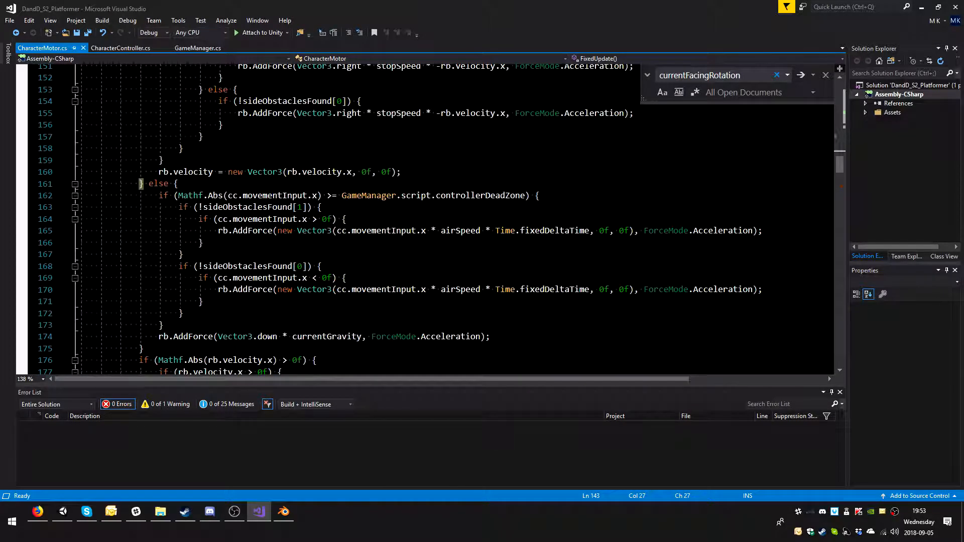
{"action": "scroll", "coordinate": [427, 221], "scroll_direction": "up", "scroll_amount": 2}
{"action": "left_click", "coordinate": [403, 242]}
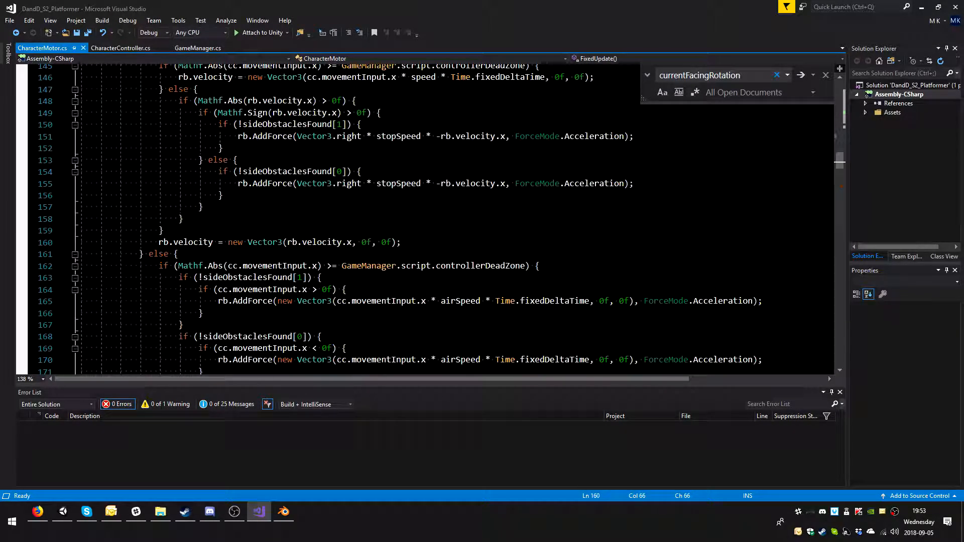
{"action": "scroll", "coordinate": [427, 221], "scroll_direction": "down", "scroll_amount": 10}
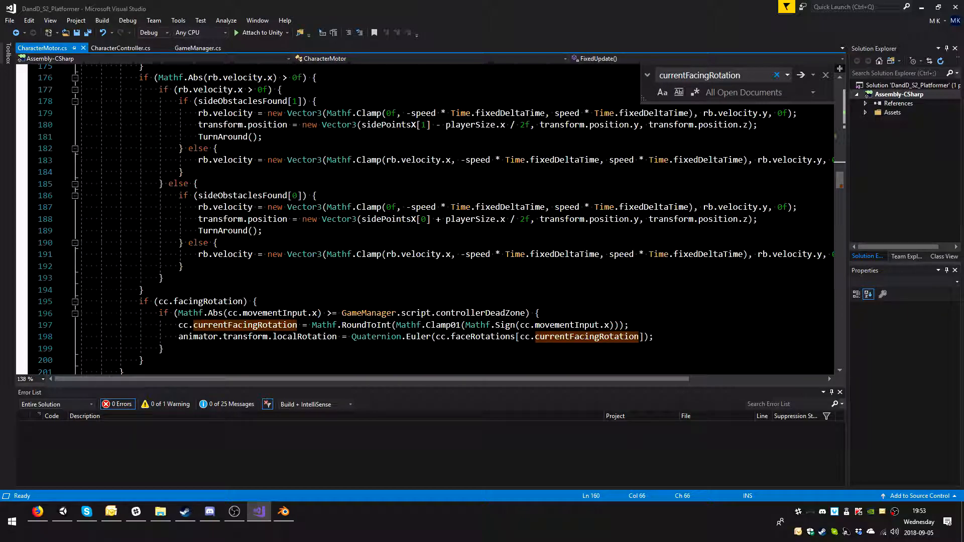
{"action": "scroll", "coordinate": [427, 220], "scroll_direction": "down", "scroll_amount": 3}
Step: Add an if (grounded) statement with an opening brace on a new line after the cc.facingRotation block in FixedUpdate
{"action": "left_click", "coordinate": [145, 255]}
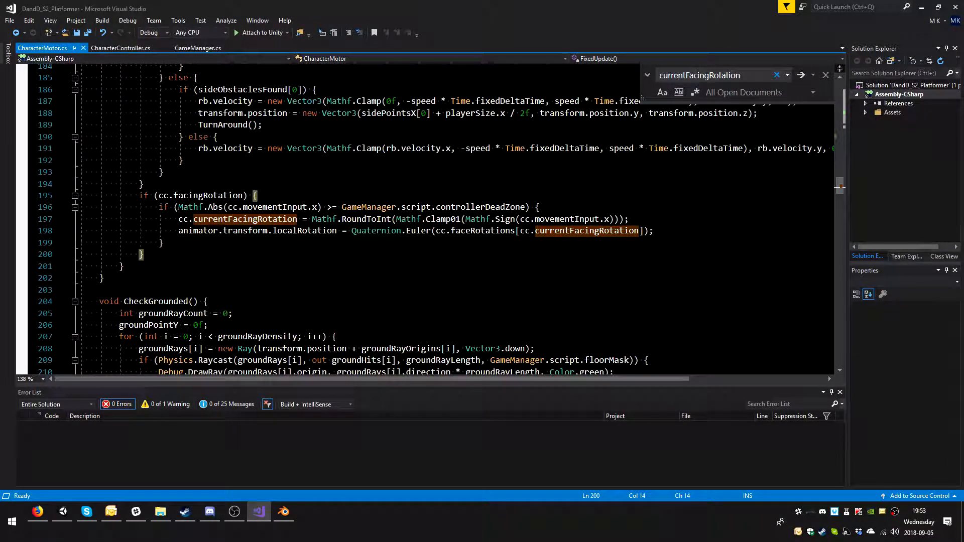
{"action": "key", "text": "Return"}
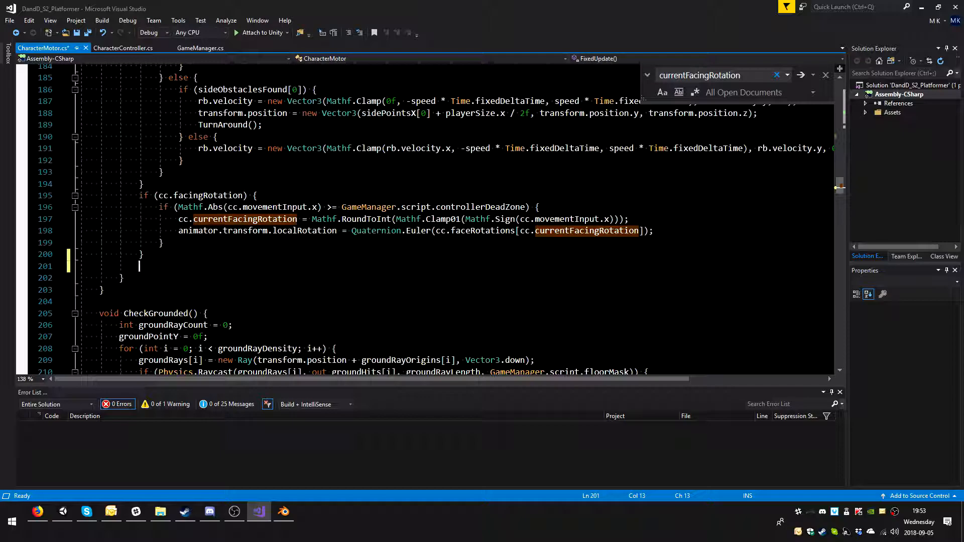
{"action": "type", "text": "if("}
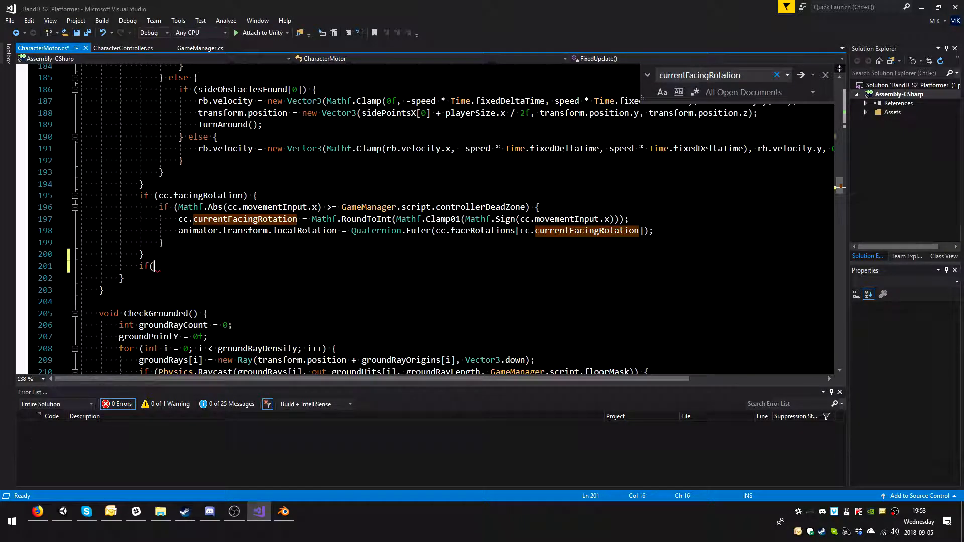
{"action": "type", "text": "gra"}
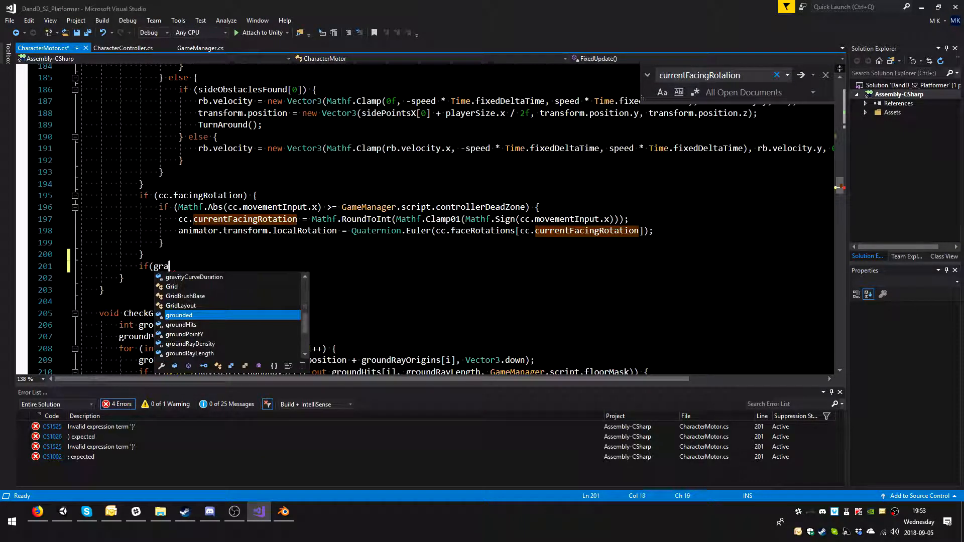
{"action": "key", "text": "BackSpace"}
{"action": "type", "text": "ounded){"}
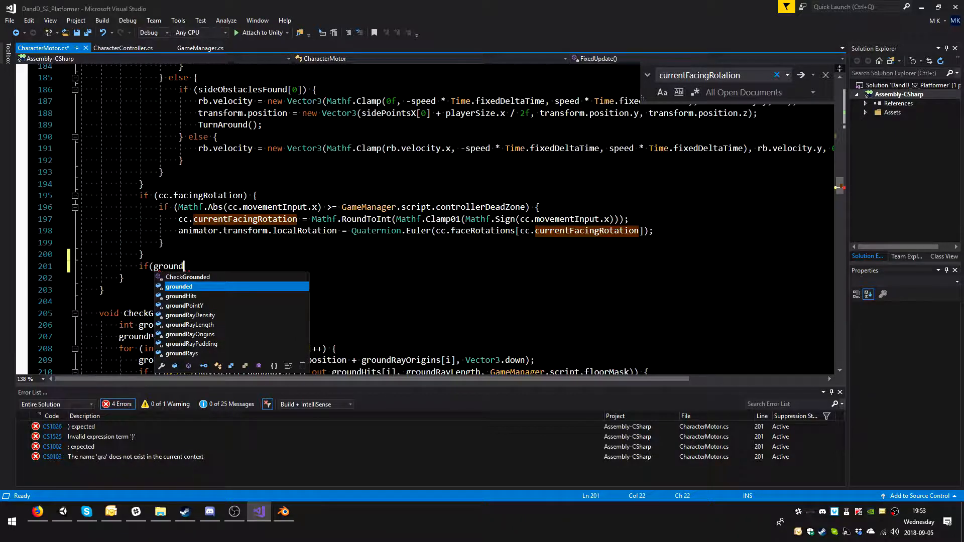
Step: Close the if (grounded) block with a brace, leaving an empty line inside it, and save the script
{"action": "key", "text": "Return"}
{"action": "key", "text": "Return"}
{"action": "type", "text": "{"}
{"action": "key", "text": "ctrl+s"}
{"action": "key", "text": "BackSpace"}
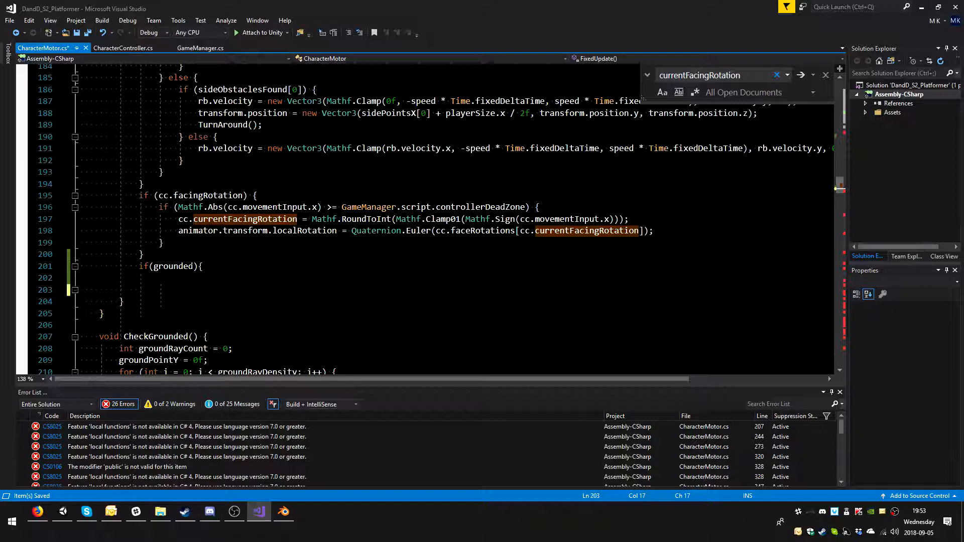
{"action": "type", "text": "}"}
{"action": "key", "text": "ctrl+s"}
{"action": "key", "text": "Up"}
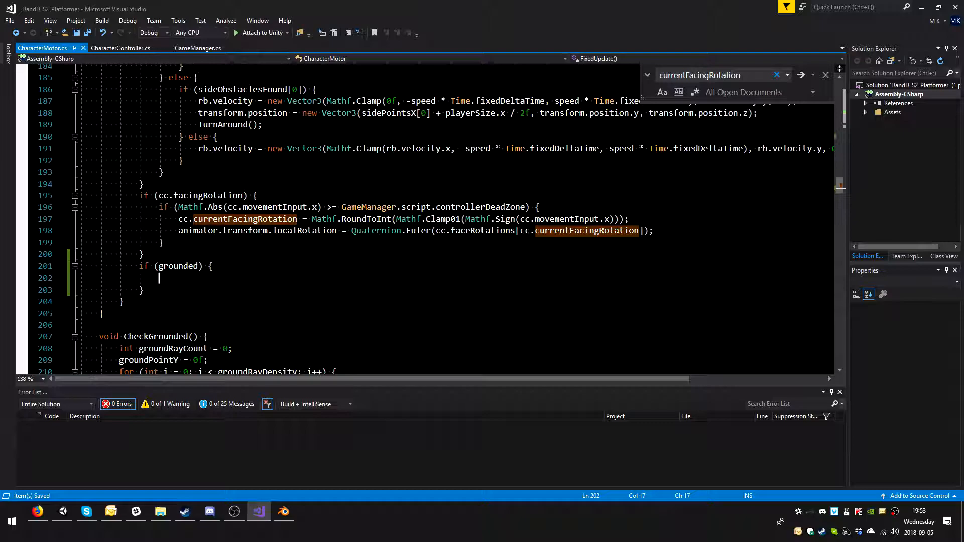
Step: Add a switch (cc.enemyType) block with both braces and an empty line between them inside the if (grounded) block
{"action": "type", "text": "switch("}
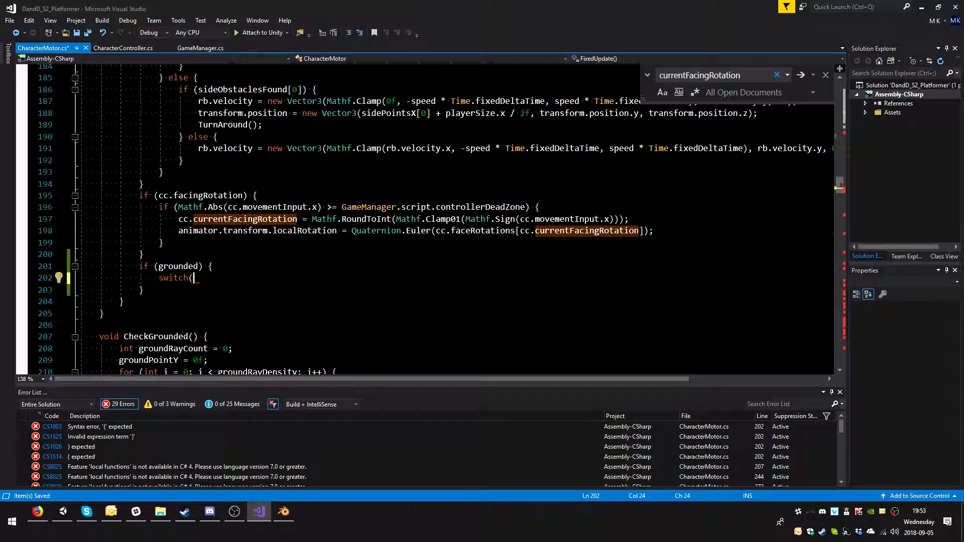
{"action": "type", "text": "cc."}
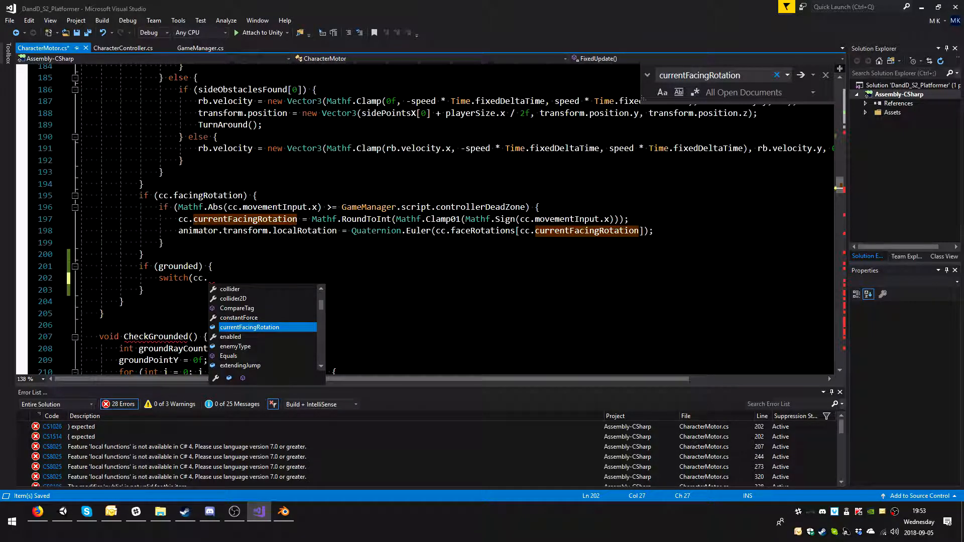
{"action": "double_click", "coordinate": [249, 346]}
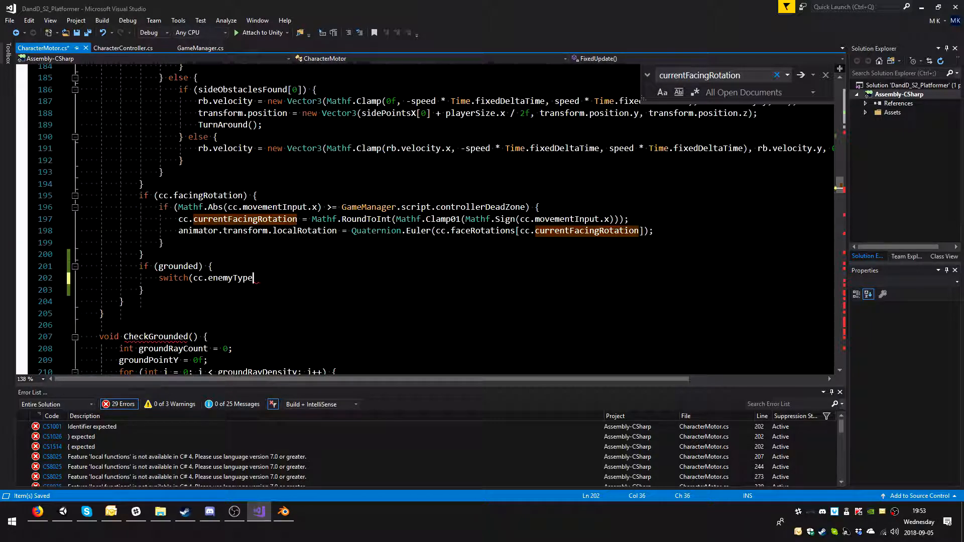
{"action": "type", "text": "){"}
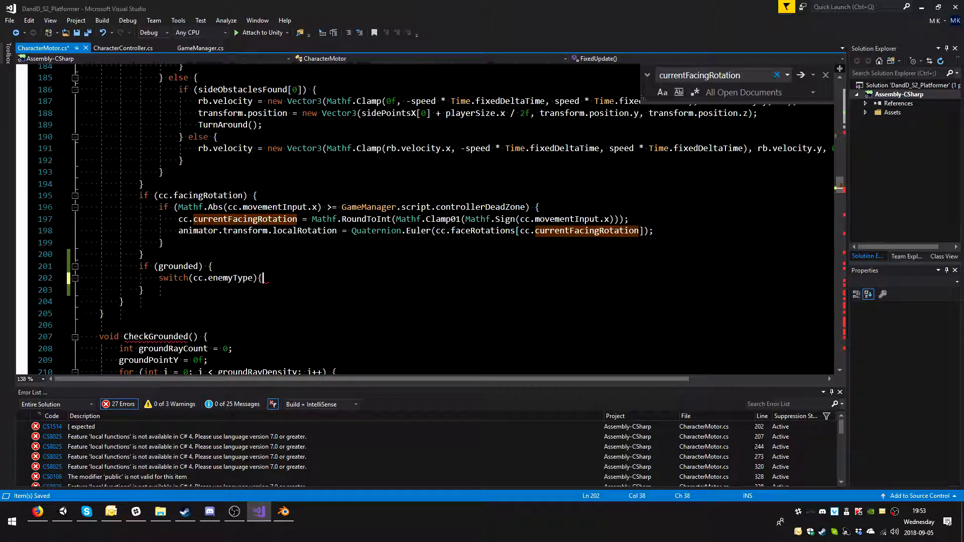
{"action": "key", "text": "Return"}
{"action": "key", "text": "Return"}
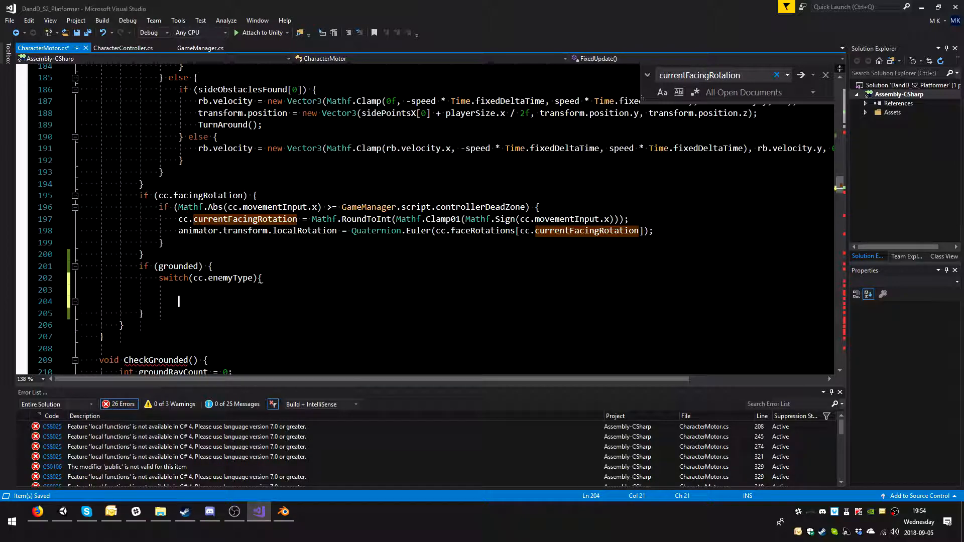
{"action": "type", "text": "}"}
{"action": "key", "text": "Up"}
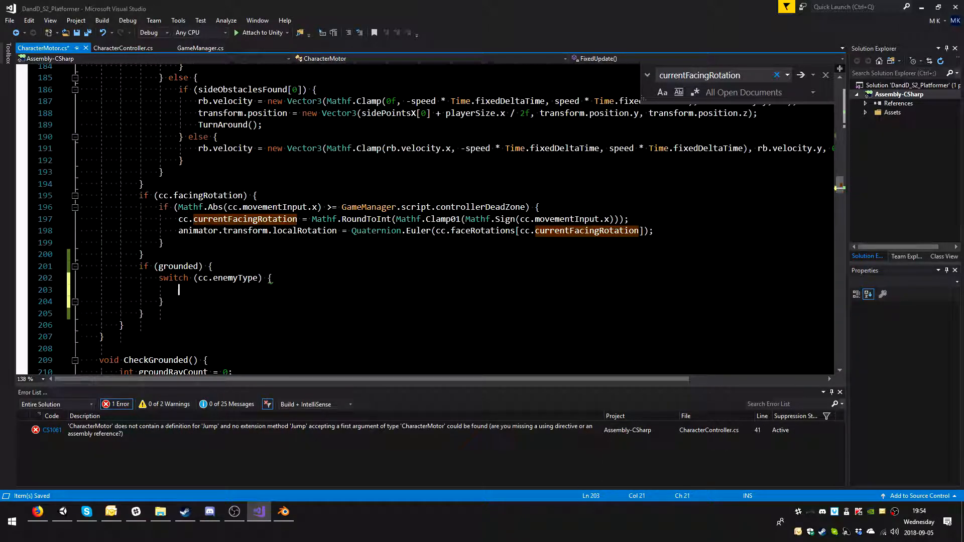
Step: Add a case ENEMYTYPE._none: to the switch with an empty line and a break; statement, and save the script
{"action": "type", "text": "case"}
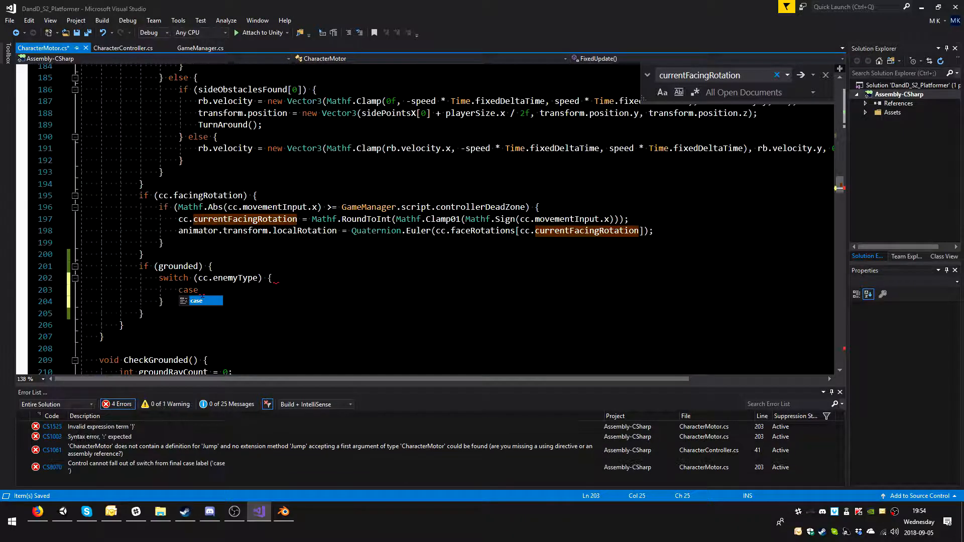
{"action": "type", "text": " ENEMYTYPE"}
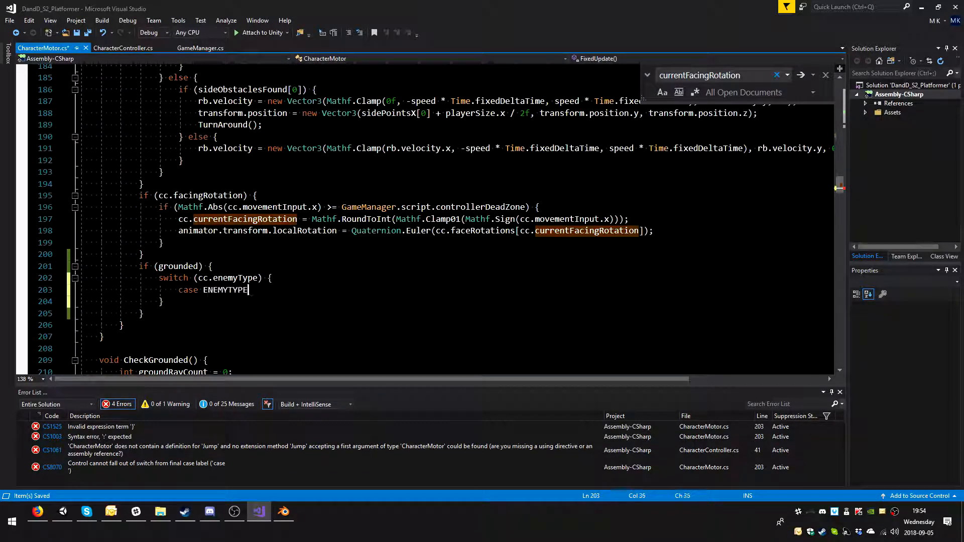
{"action": "type", "text": "."}
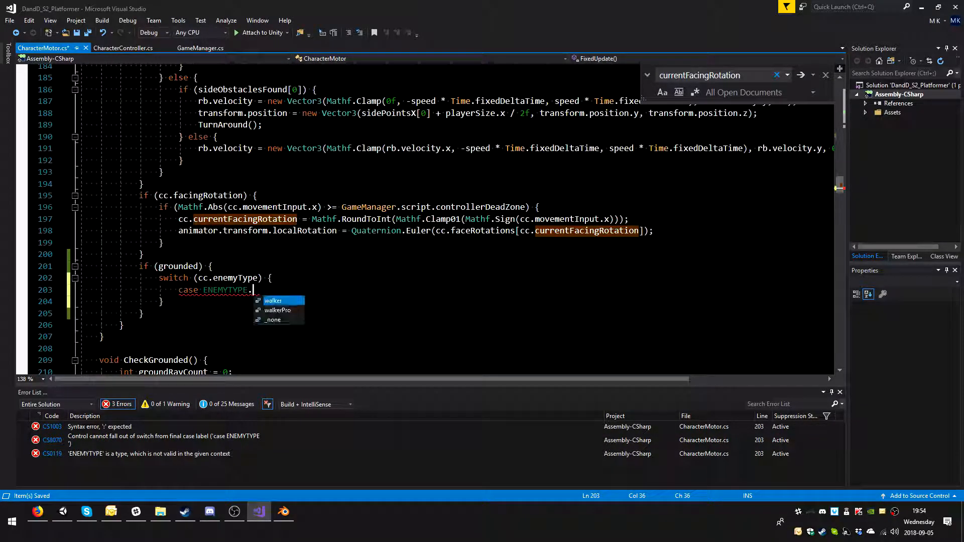
{"action": "type", "text": "_none"}
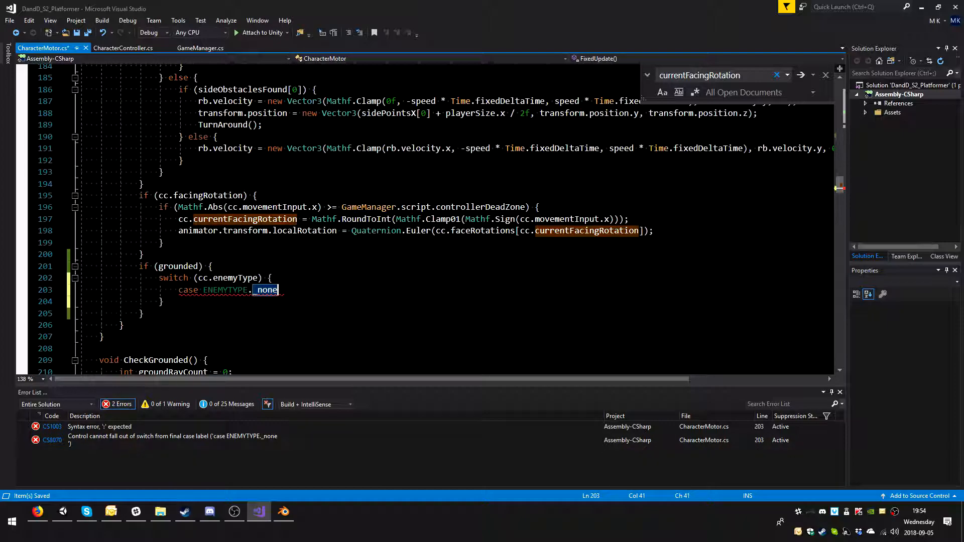
{"action": "type", "text": ":"}
{"action": "key", "text": "Return"}
{"action": "key", "text": "Return"}
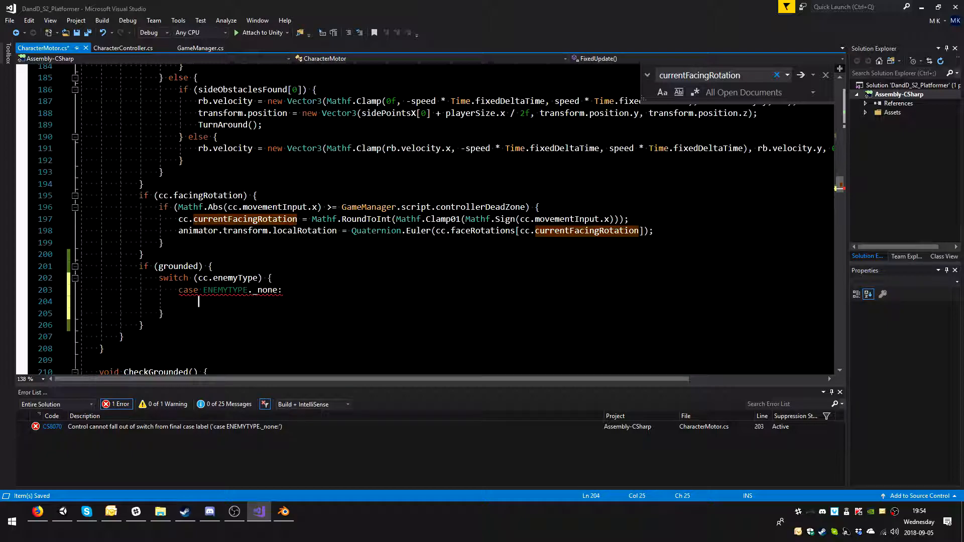
{"action": "type", "text": "brea"}
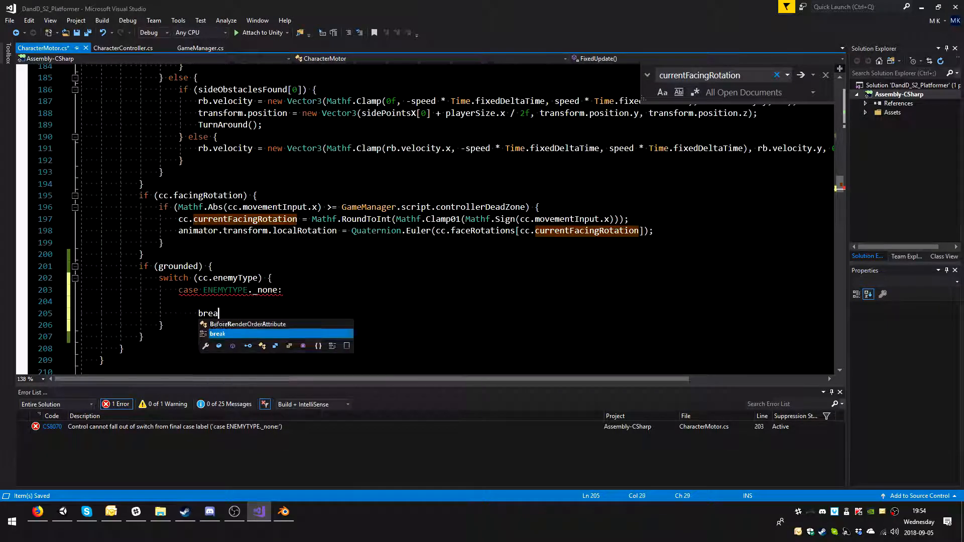
{"action": "type", "text": "k;"}
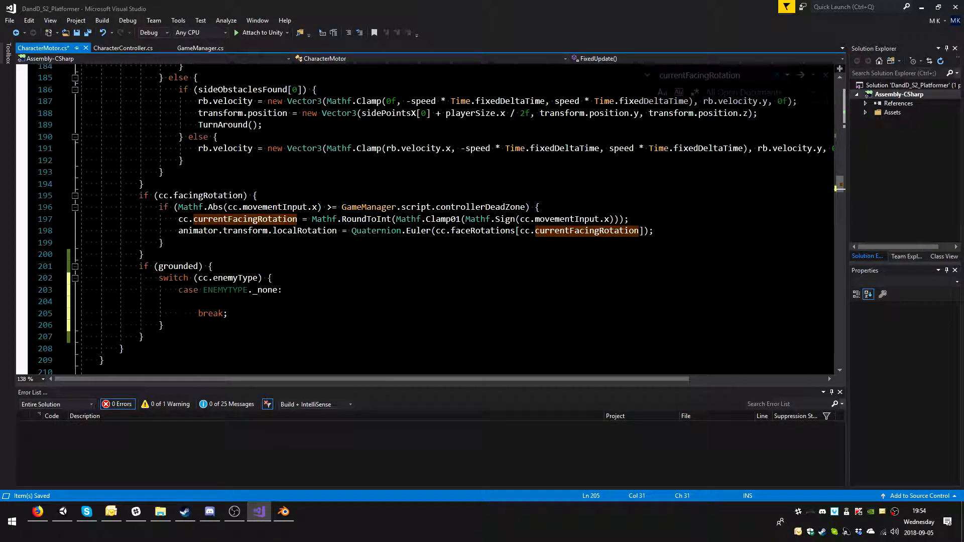
{"action": "key", "text": "Up"}
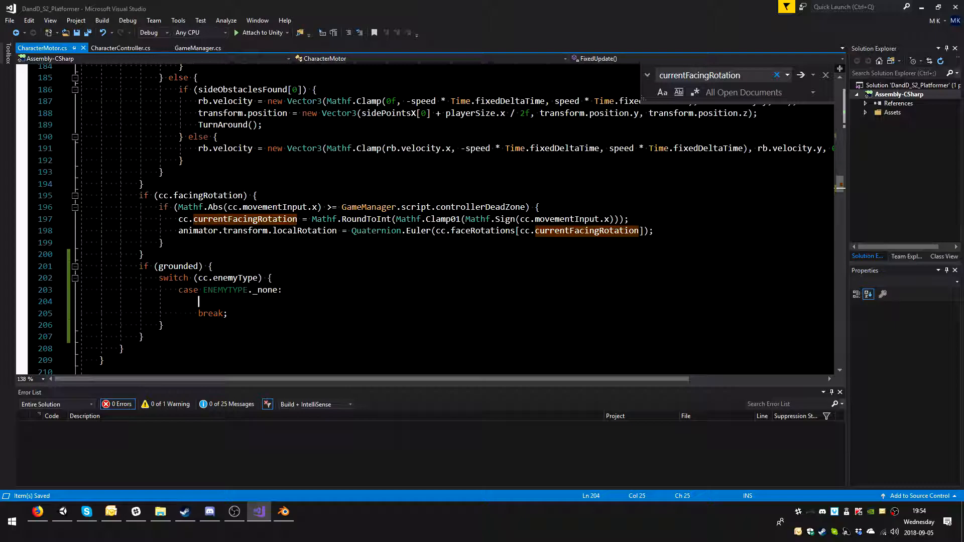
Step: Begin an animator.SetFloat( call in the ENEMYTYPE._none case with "MovementSpeed" as its first argument, followed by a comma
{"action": "type", "text": "animat"}
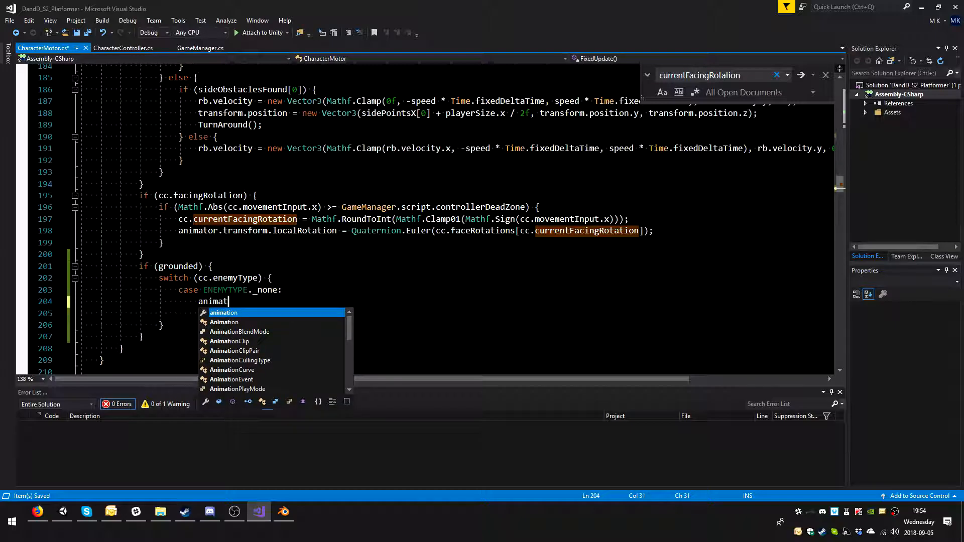
{"action": "type", "text": "or"}
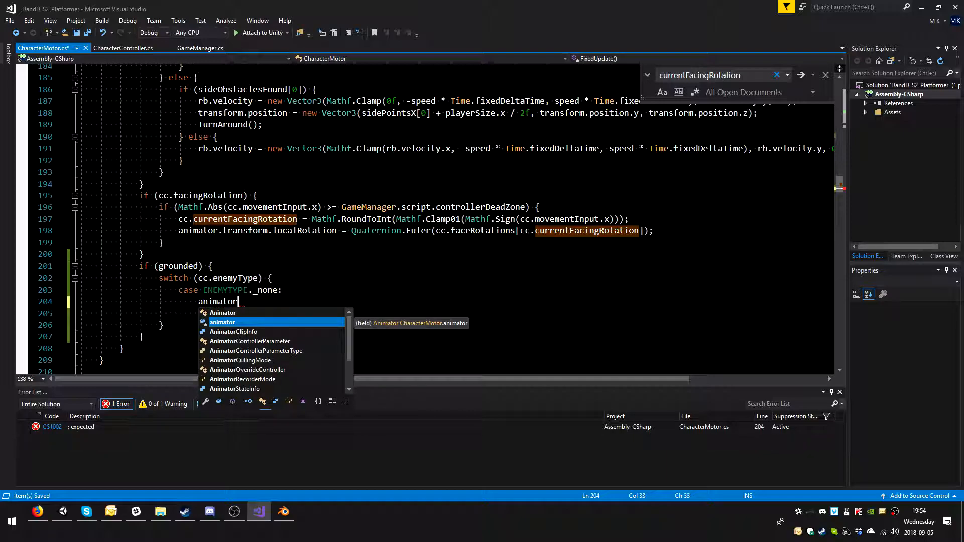
{"action": "type", "text": "."}
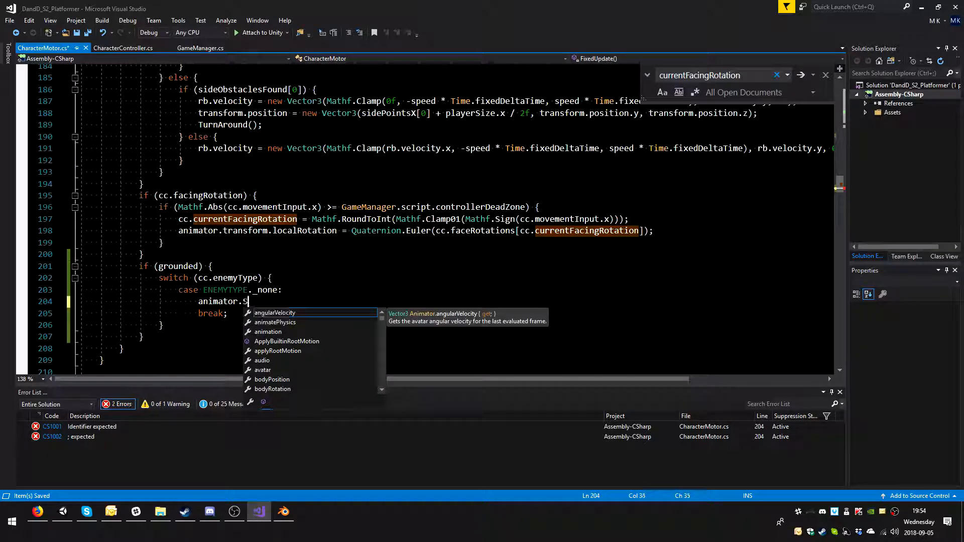
{"action": "type", "text": "SetFl"}
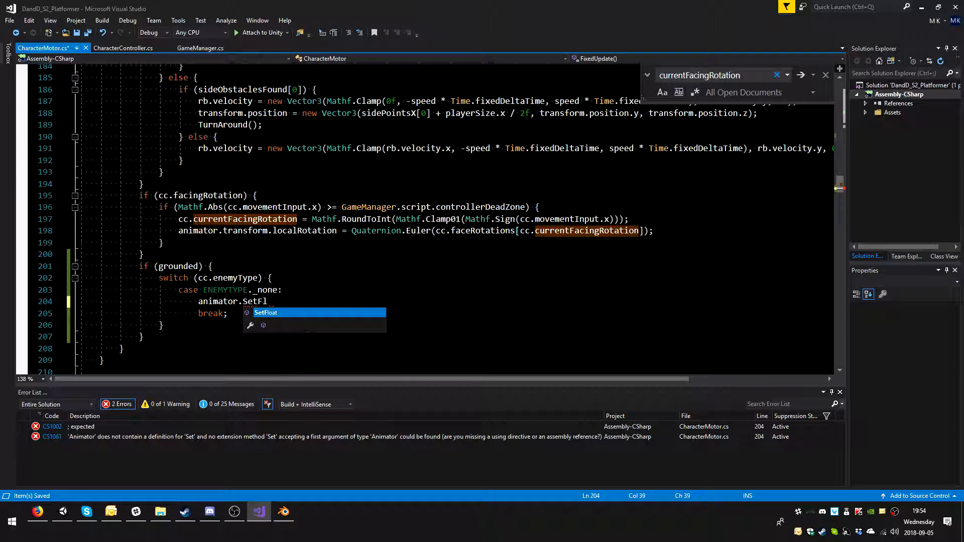
{"action": "type", "text": "oat"}
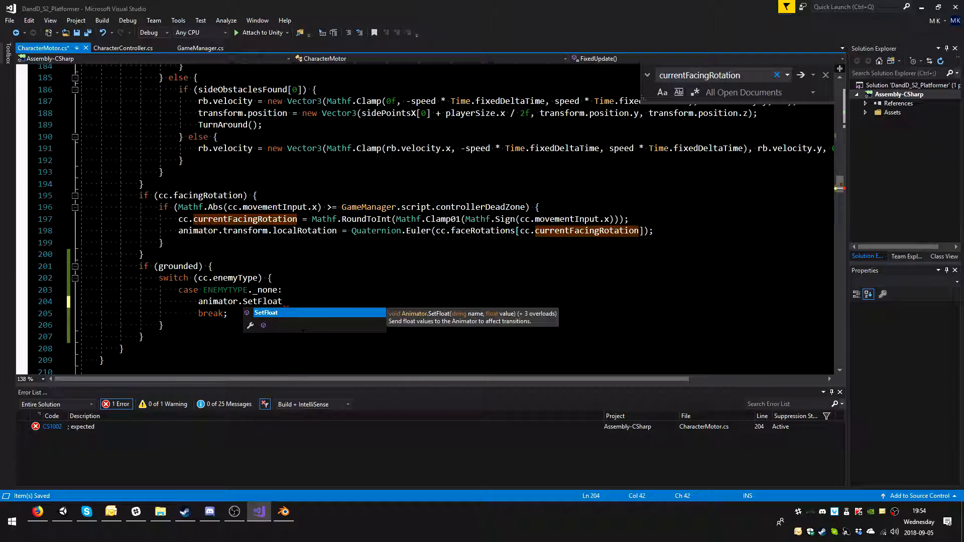
{"action": "type", "text": "("}
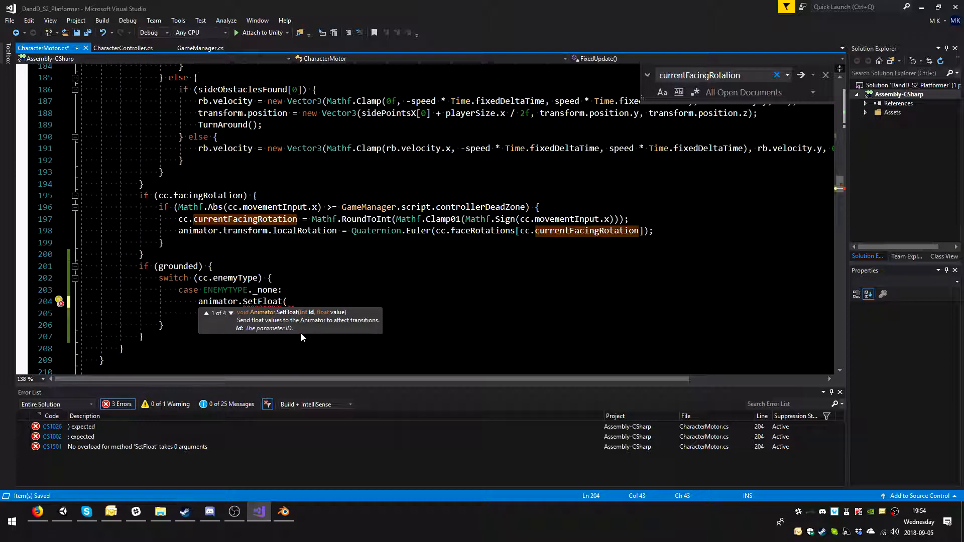
{"action": "type", "text": "\"Mo"}
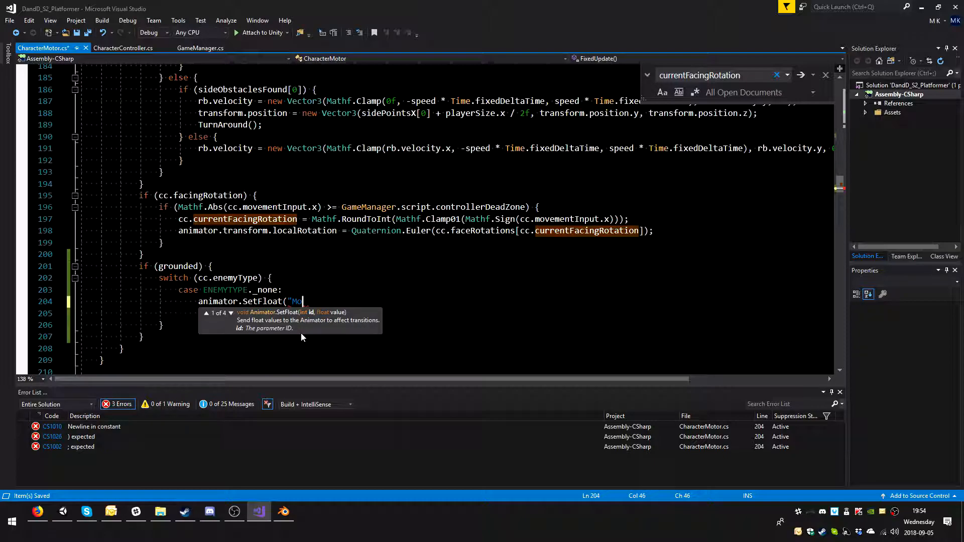
{"action": "type", "text": "vementSpeed:"}
{"action": "key", "text": "Insert"}
{"action": "key", "text": "BackSpace"}
{"action": "type", "text": "\""}
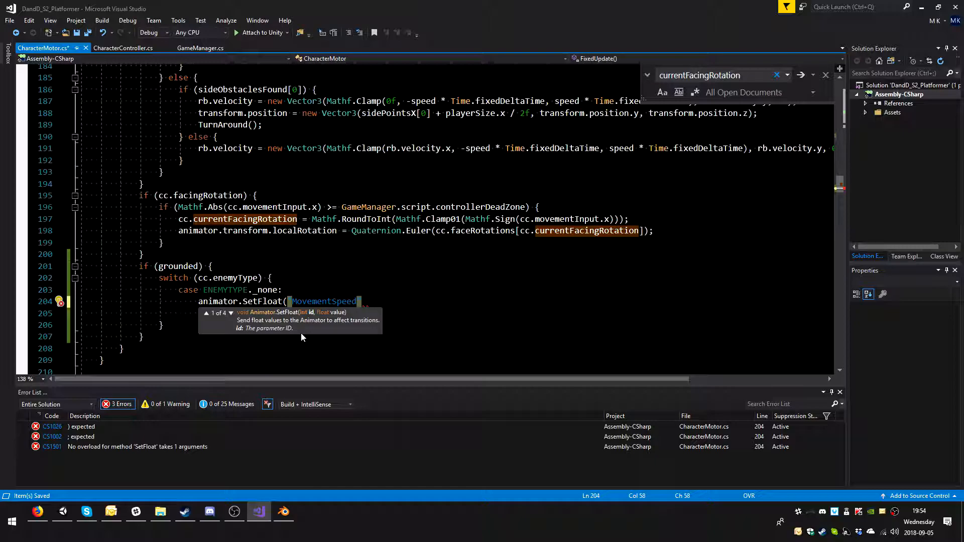
{"action": "type", "text": ","}
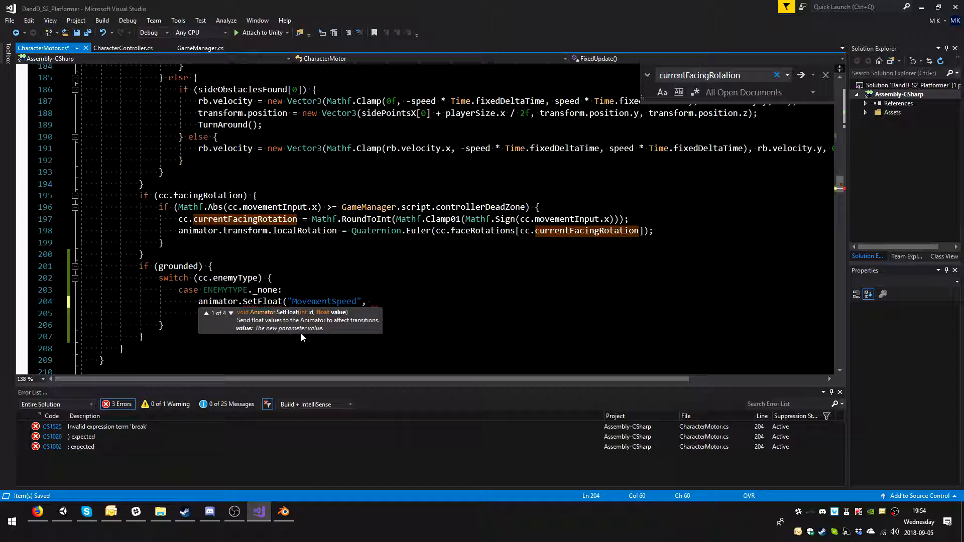
Step: Copy the expression cc.movementInput.x * speed * Time.fixedDeltaTime from the rb.velocity assignment in the earlier grounded block of FixedUpdate
{"action": "scroll", "coordinate": [301, 333], "scroll_direction": "up", "scroll_amount": 7}
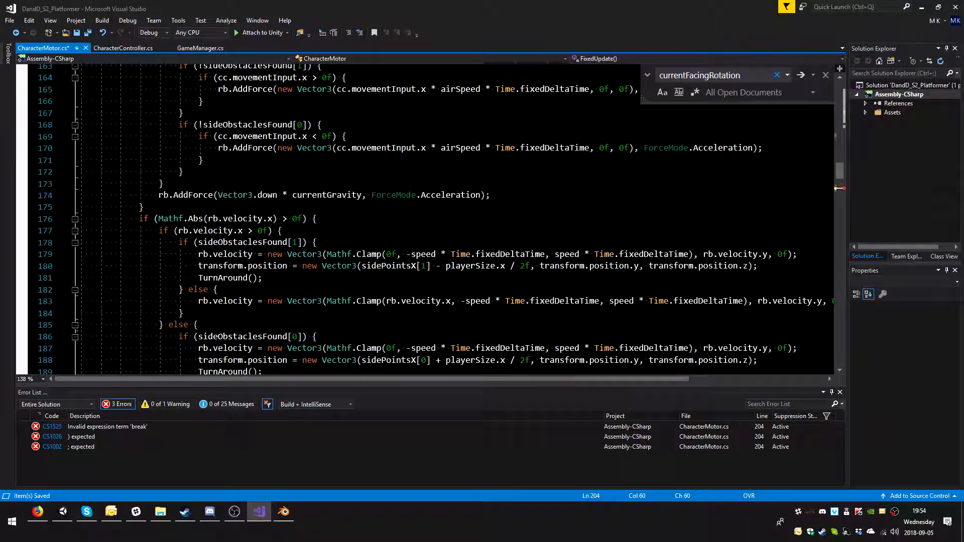
{"action": "scroll", "coordinate": [422, 218], "scroll_direction": "down", "scroll_amount": 2}
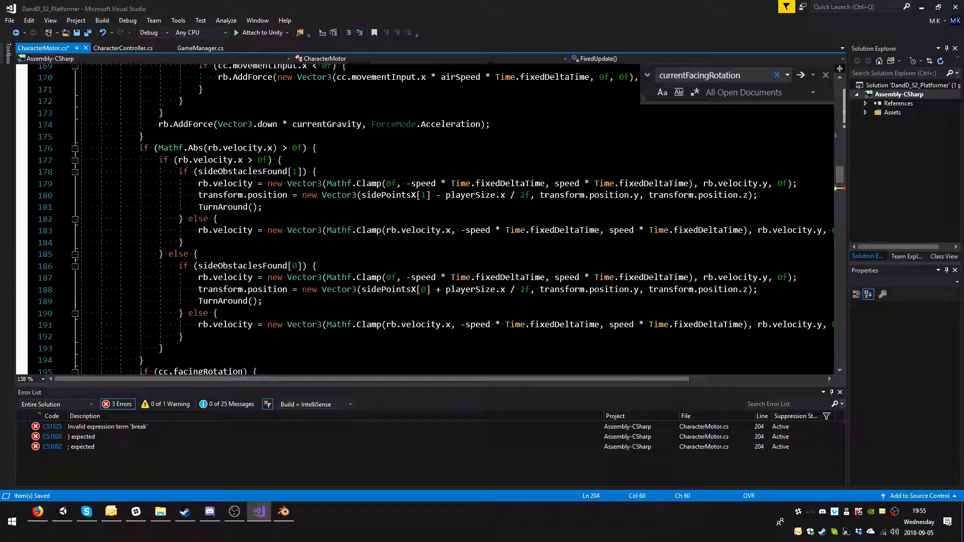
{"action": "scroll", "coordinate": [427, 221], "scroll_direction": "up", "scroll_amount": 6}
{"action": "scroll", "coordinate": [427, 221], "scroll_direction": "up", "scroll_amount": 7}
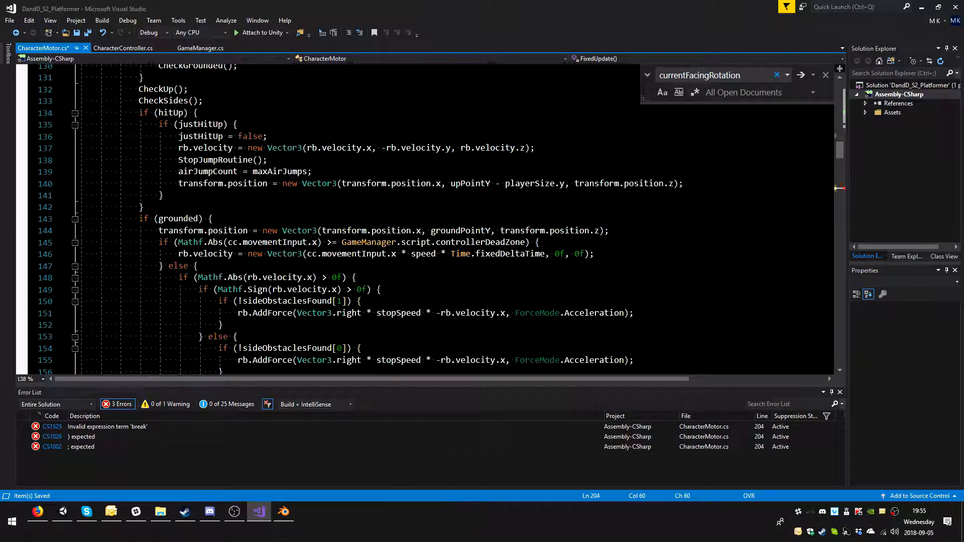
{"action": "scroll", "coordinate": [426, 221], "scroll_direction": "up", "scroll_amount": 2}
{"action": "scroll", "coordinate": [427, 221], "scroll_direction": "down", "scroll_amount": 4}
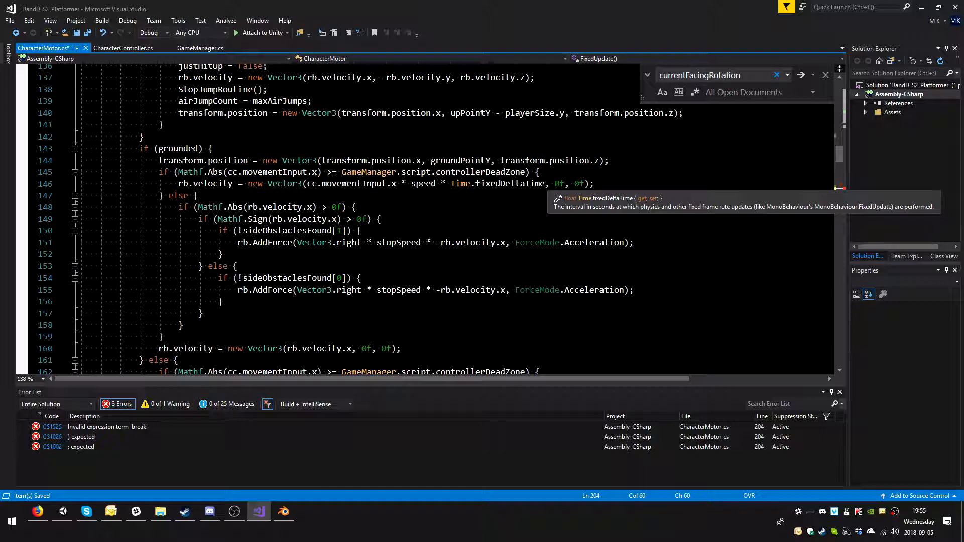
{"action": "left_click_drag", "start_coordinate": [546, 184], "coordinate": [308, 185]}
{"action": "key", "text": "ctrl+c"}
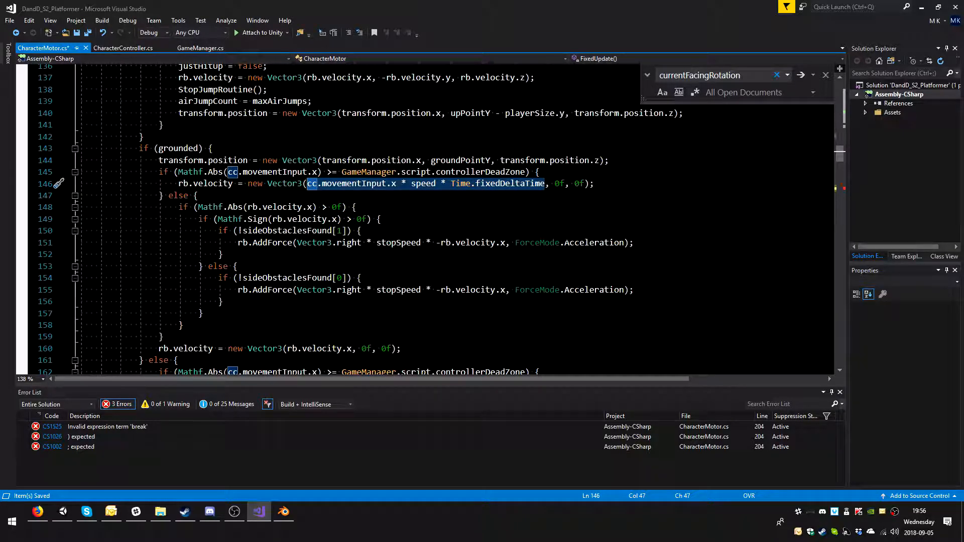
Step: Paste the copied movement expression as the second argument of the animator.SetFloat("MovementSpeed", call
{"action": "scroll", "coordinate": [827, 376], "scroll_direction": "down", "scroll_amount": 12}
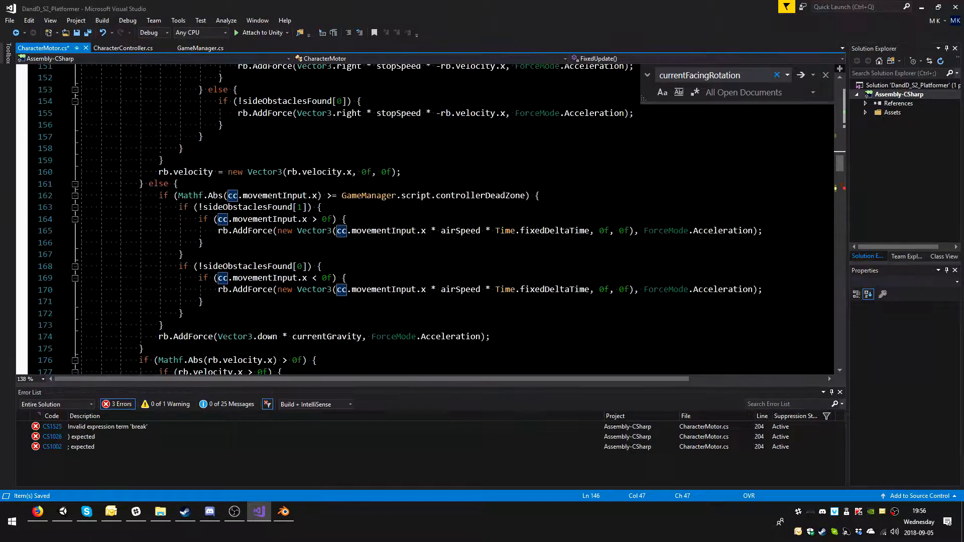
{"action": "scroll", "coordinate": [427, 221], "scroll_direction": "down", "scroll_amount": 5}
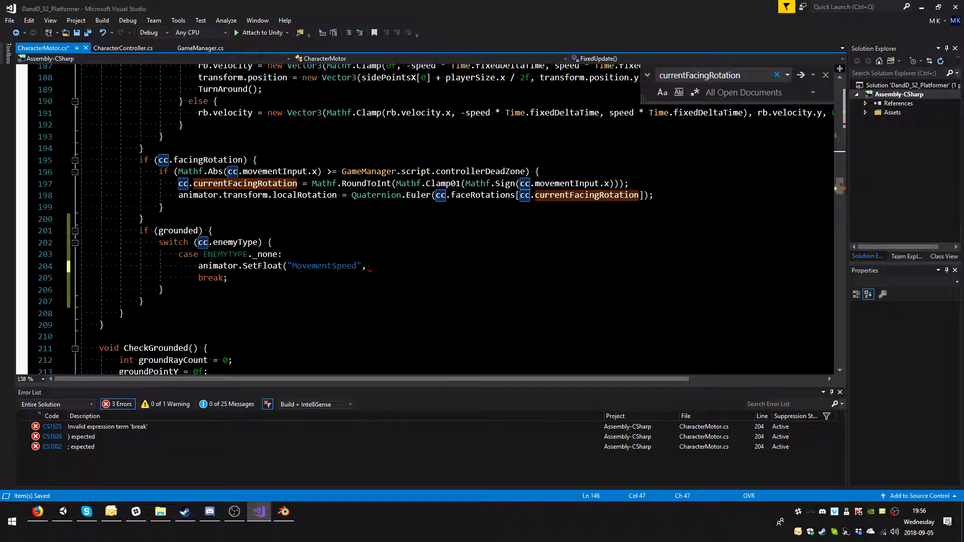
{"action": "left_click", "coordinate": [373, 266]}
{"action": "key", "text": "ctrl+v"}
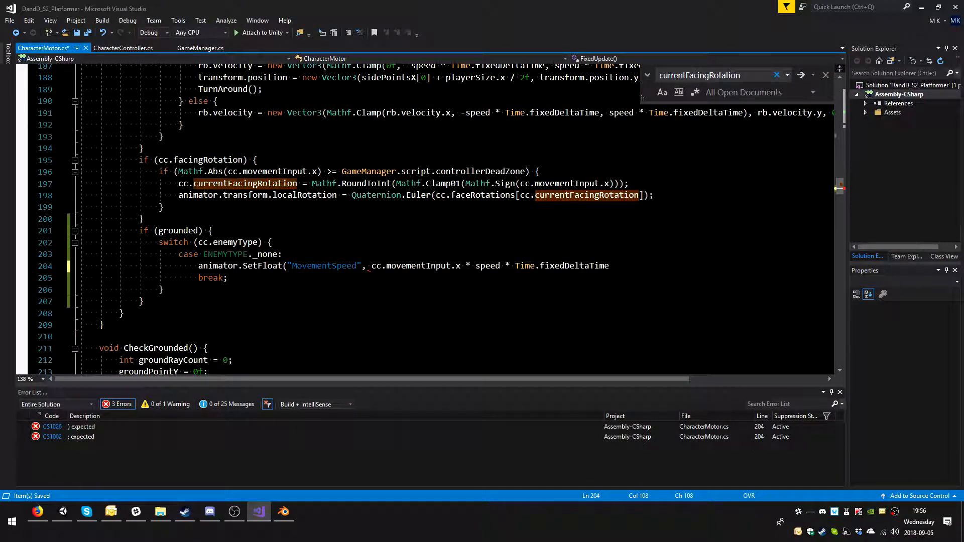
Step: Insert rb.velocity.x before the pasted movement expression in the second argument of the animator.SetFloat("MovementSpeed", call
{"action": "left_click", "coordinate": [367, 266]}
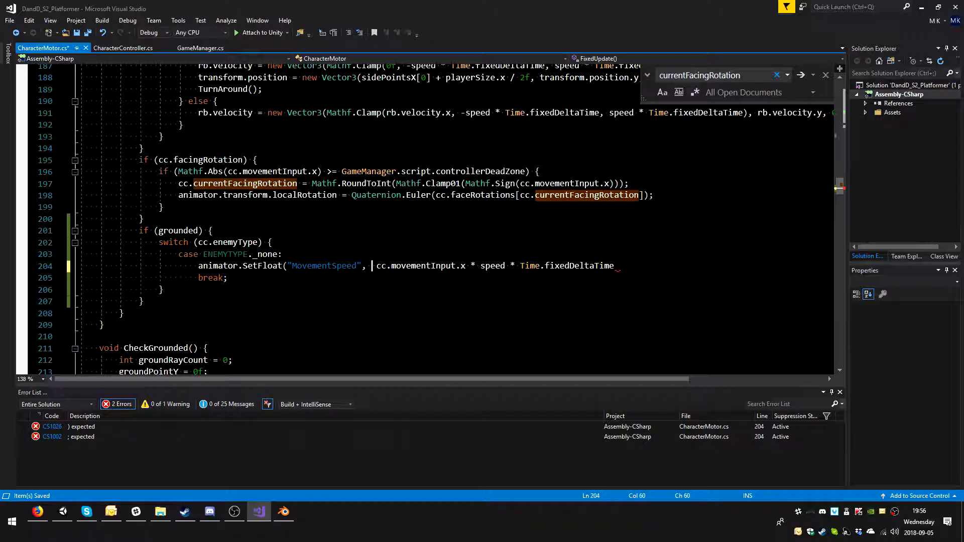
{"action": "type", "text": "rb.v"}
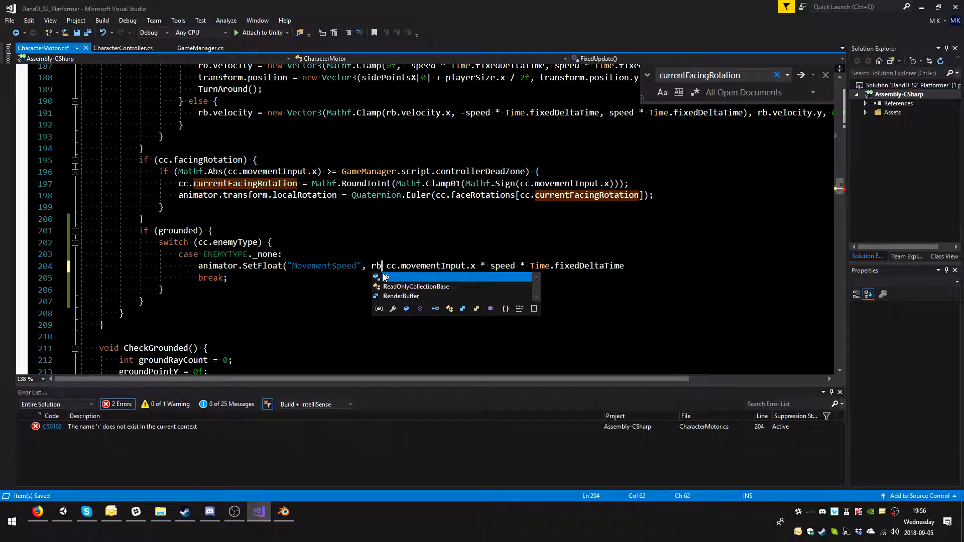
{"action": "type", "text": "eloci"}
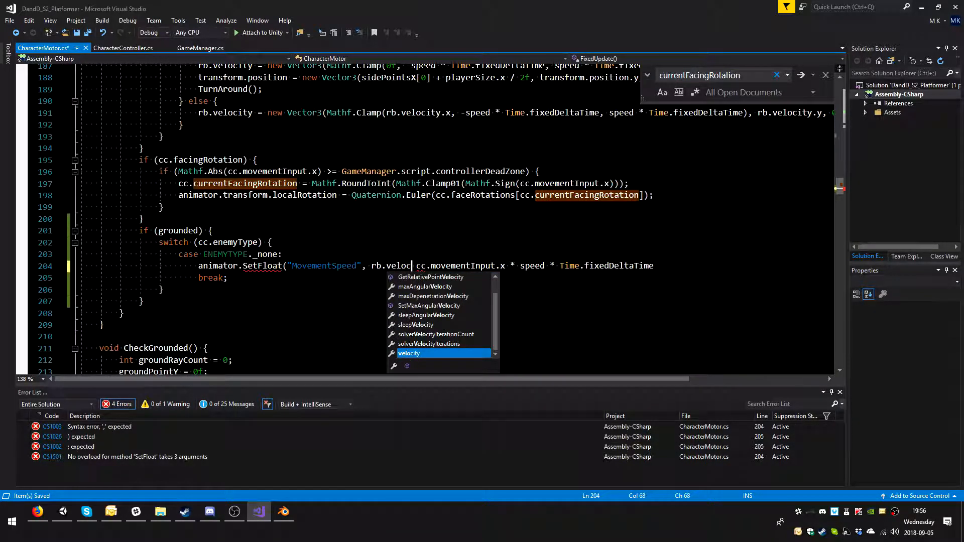
{"action": "key", "text": "Tab"}
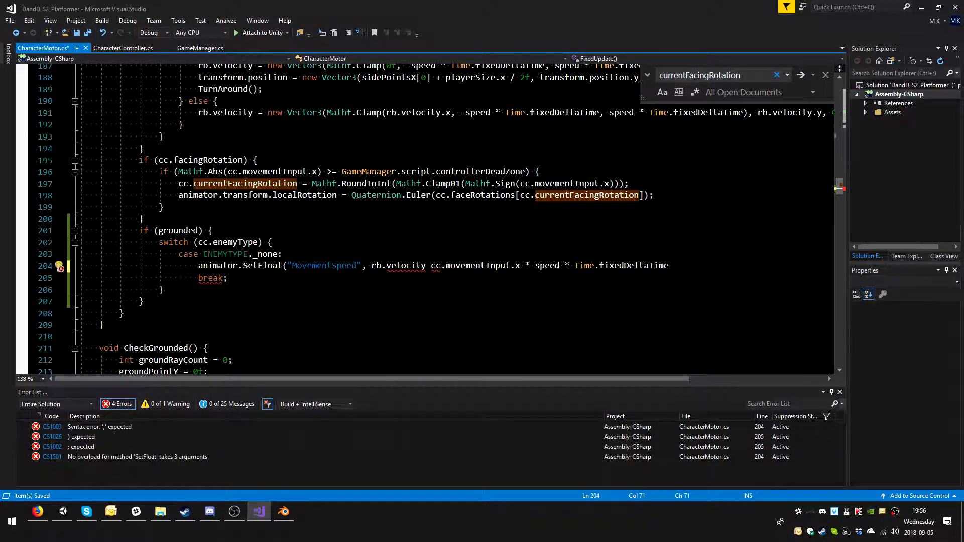
{"action": "type", "text": ".x"}
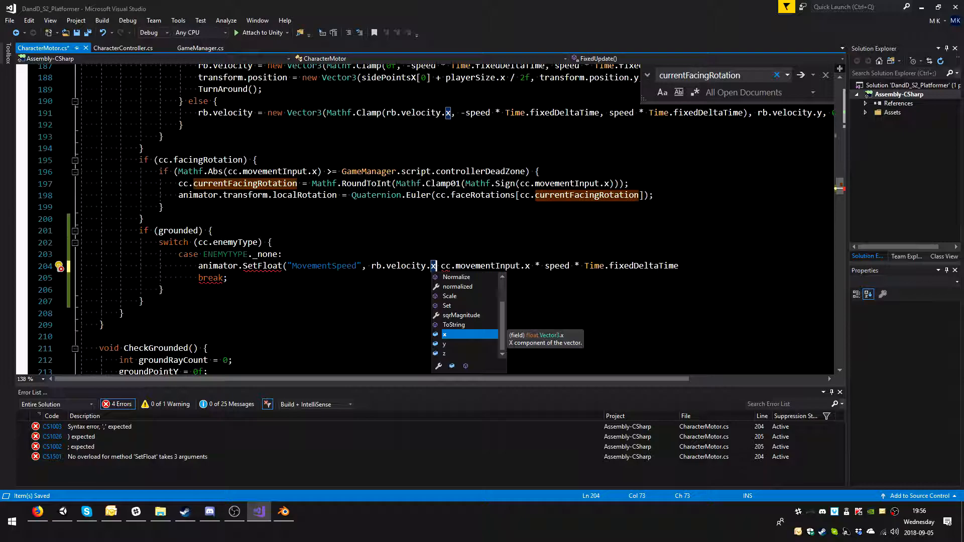
Step: Wrap rb.velocity.x in Mathf.Abs( ) within the MovementSpeed SetFloat call
{"action": "left_click", "coordinate": [373, 266]}
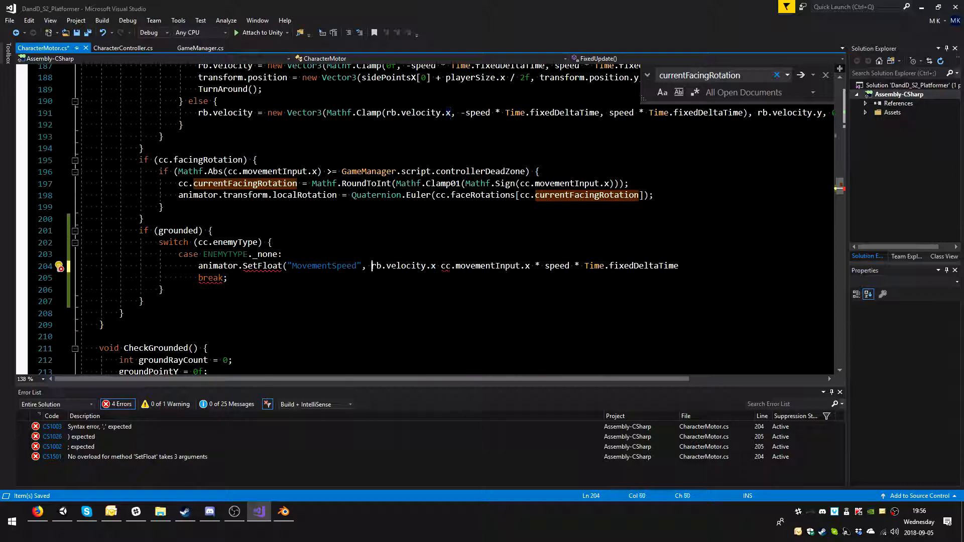
{"action": "type", "text": "Mathf"}
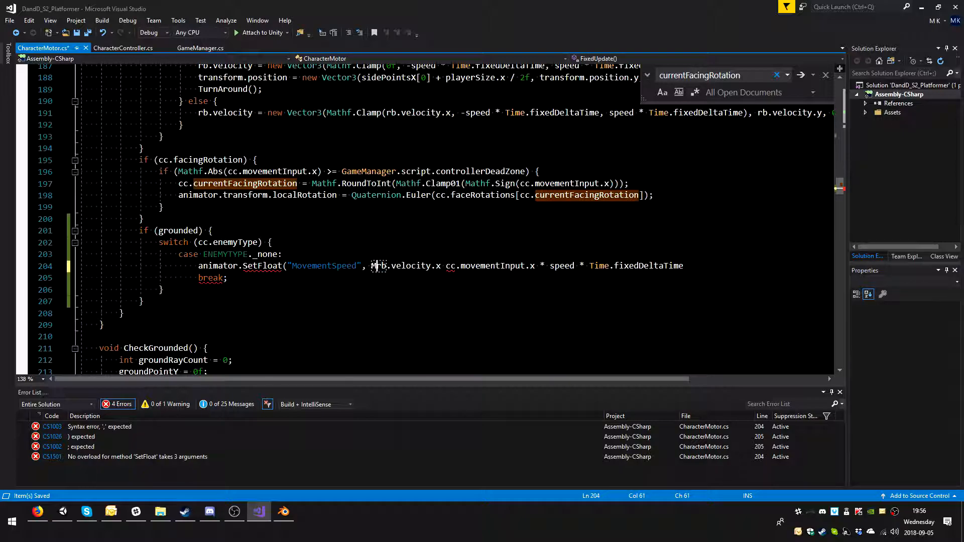
{"action": "type", "text": ".Abs"}
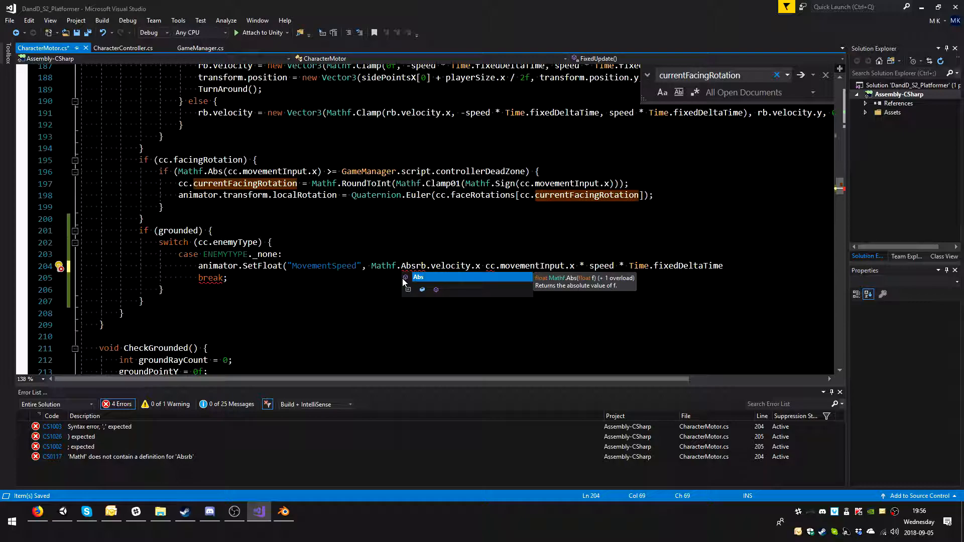
{"action": "type", "text": "("}
{"action": "left_click", "coordinate": [486, 266]}
{"action": "type", "text": ") "}
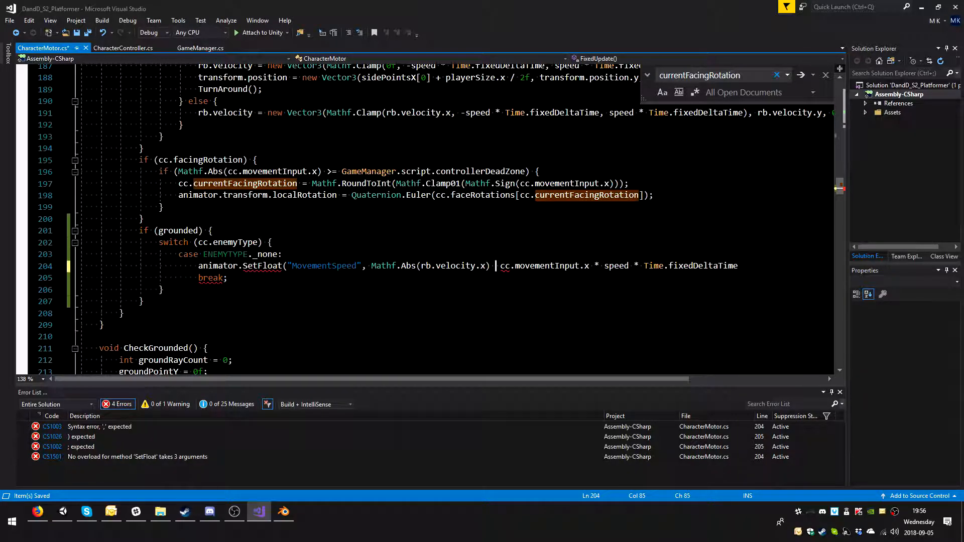
Step: Divide Mathf.Abs(rb.velocity.x) by the parenthesised cc.movementInput.x * speed * Time.fixedDeltaTime, close the SetFloat statement with a semicolon and save the script
{"action": "type", "text": "/"}
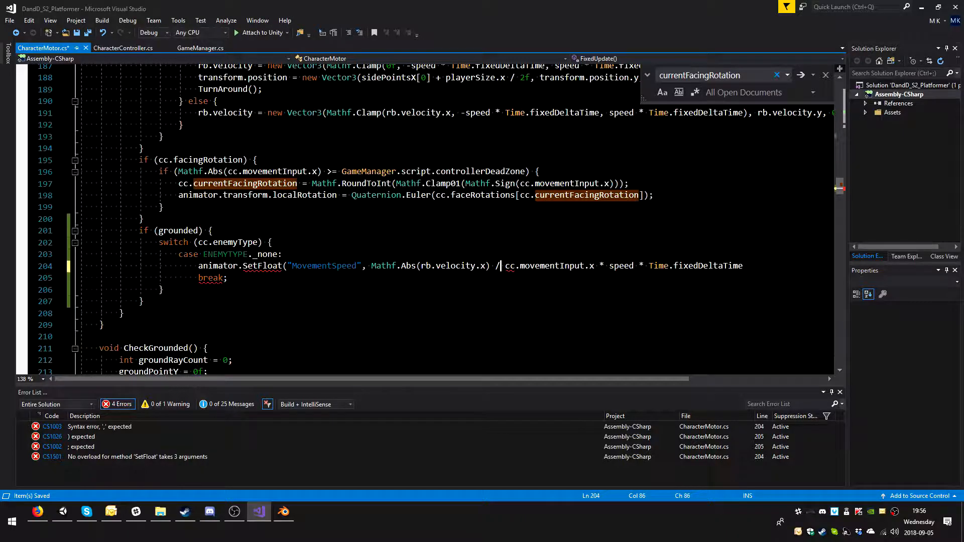
{"action": "key", "text": "Right"}
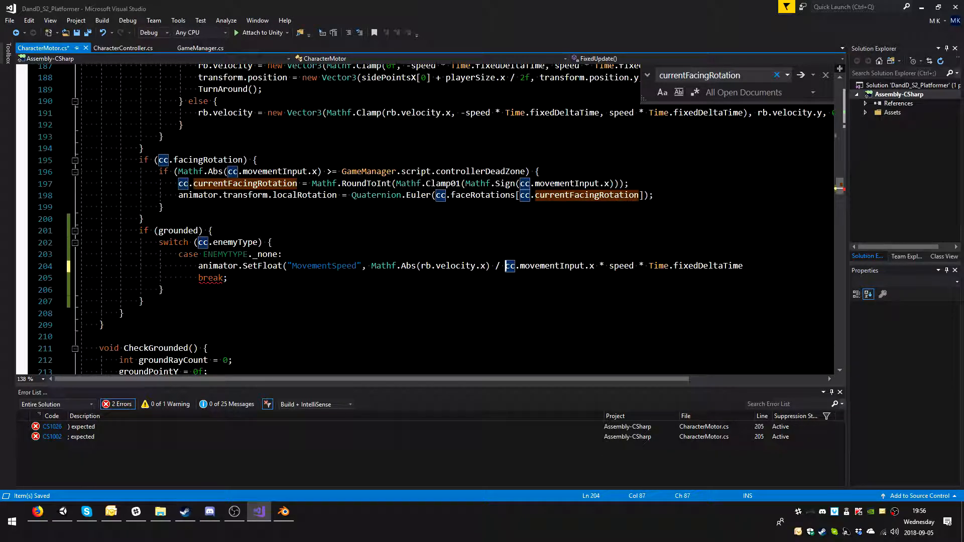
{"action": "type", "text": "("}
{"action": "key", "text": "End"}
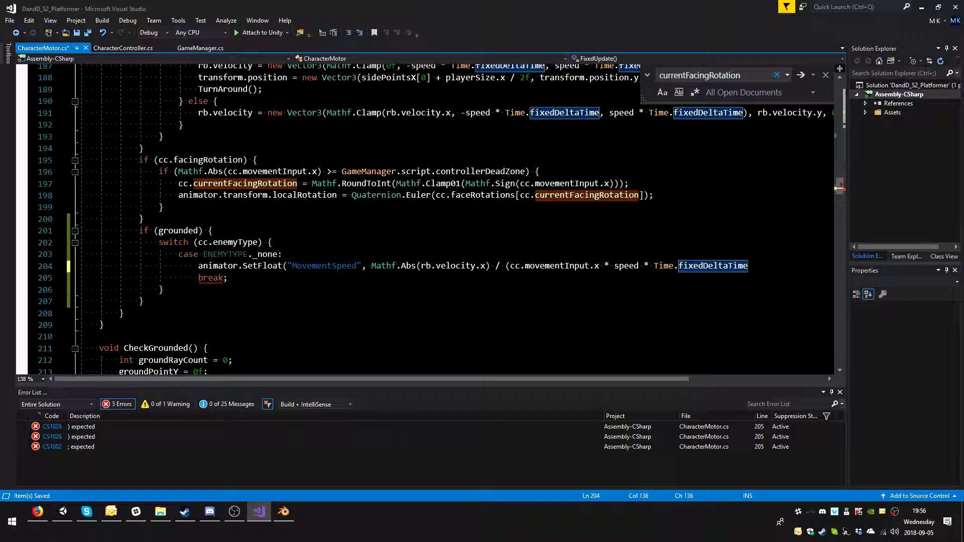
{"action": "type", "text": "));"}
{"action": "key", "text": "ctrl+s"}
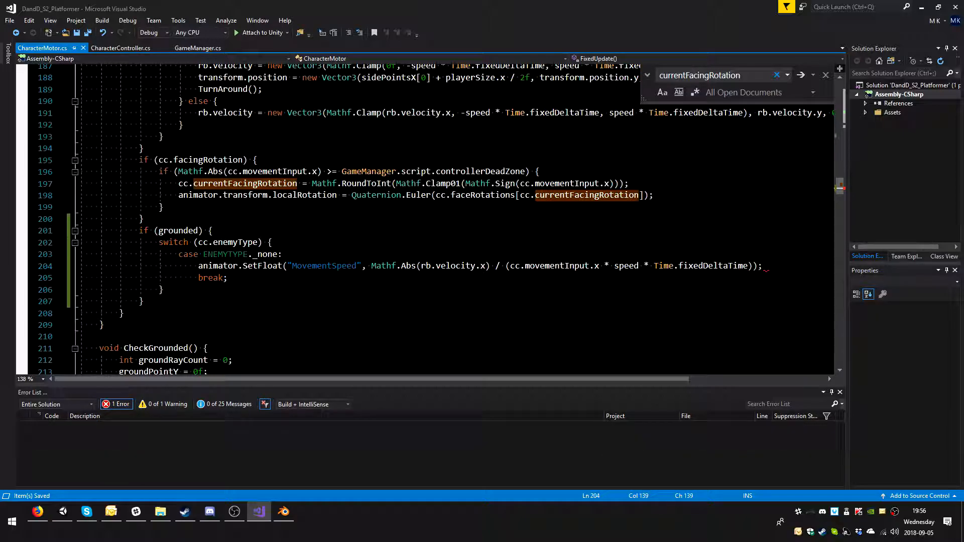
Step: Review the MovementSpeed SetFloat line, highlighting the absolute velocity term and the parenthesised movement divisor in turn
{"action": "left_click_drag", "start_coordinate": [372, 266], "coordinate": [490, 266]}
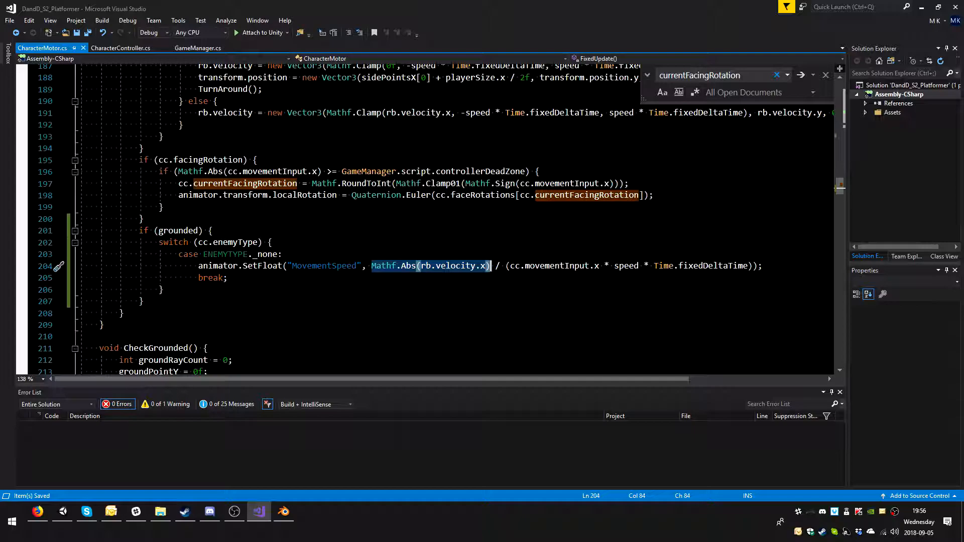
{"action": "left_click_drag", "start_coordinate": [506, 266], "coordinate": [749, 266]}
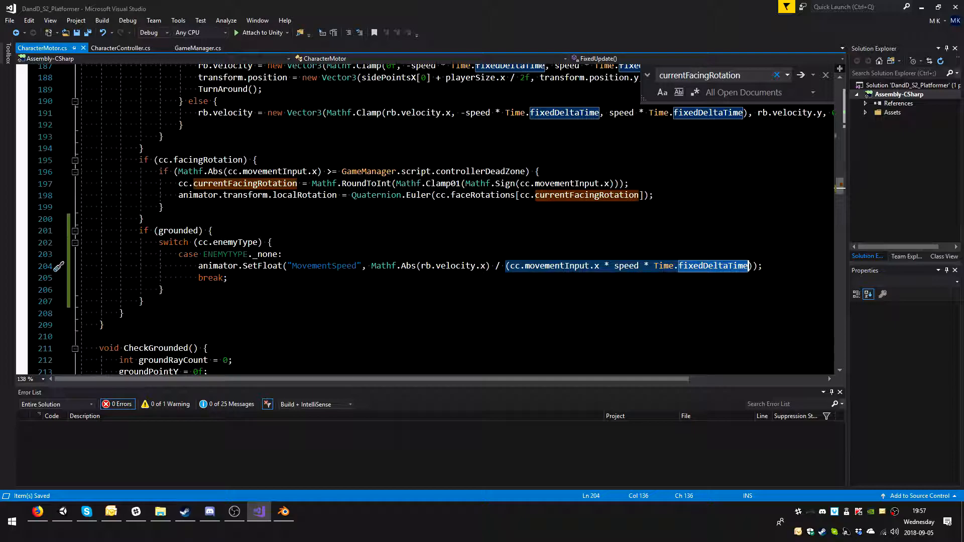
{"action": "double_click", "coordinate": [269, 267]}
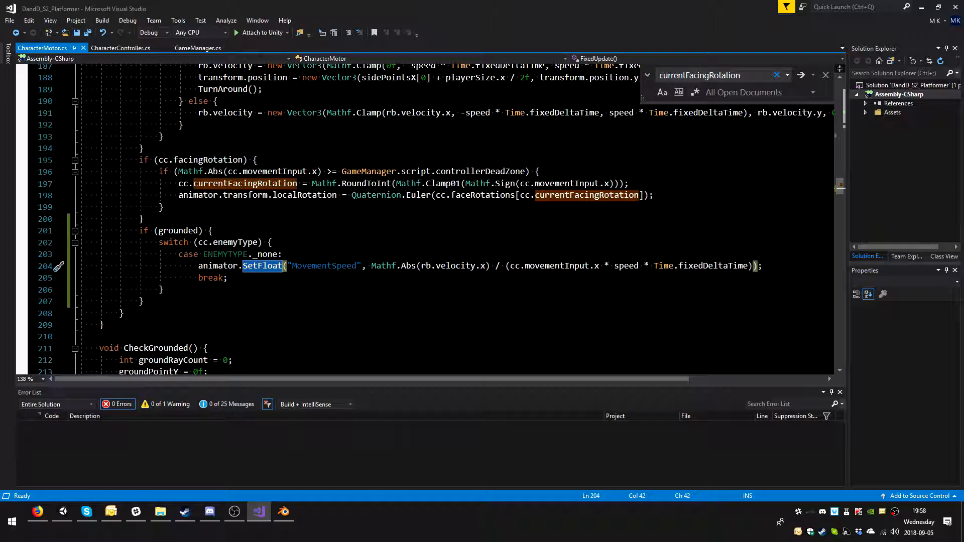
{"action": "left_click_drag", "start_coordinate": [486, 266], "coordinate": [420, 265]}
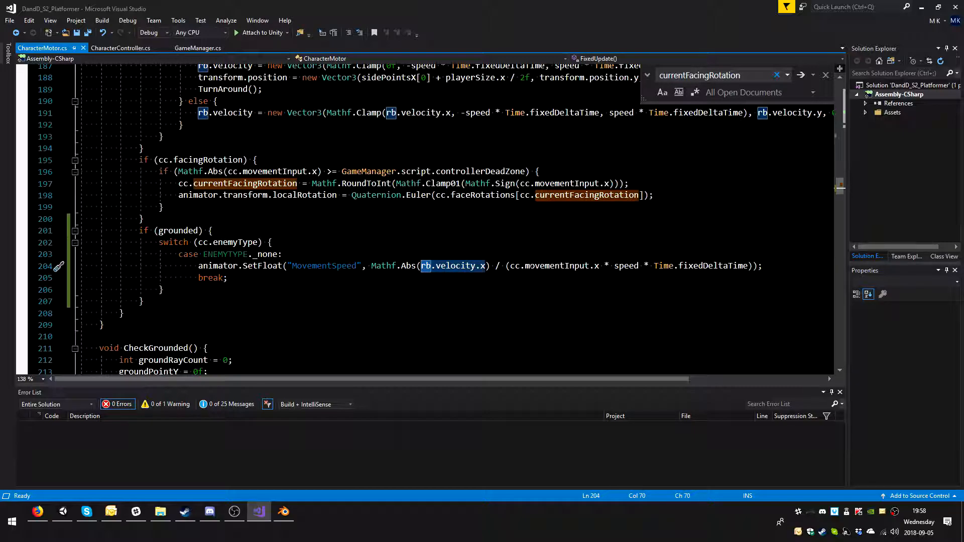
{"action": "left_click_drag", "start_coordinate": [510, 265], "coordinate": [749, 265]}
{"action": "left_click_drag", "start_coordinate": [371, 266], "coordinate": [755, 265]}
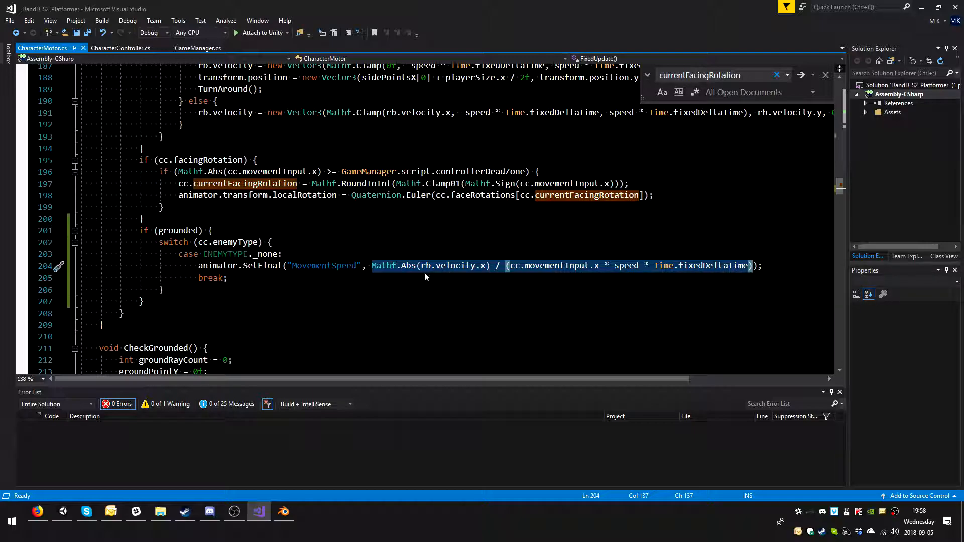
{"action": "left_click", "coordinate": [436, 265]}
{"action": "left_click_drag", "start_coordinate": [420, 265], "coordinate": [486, 266]}
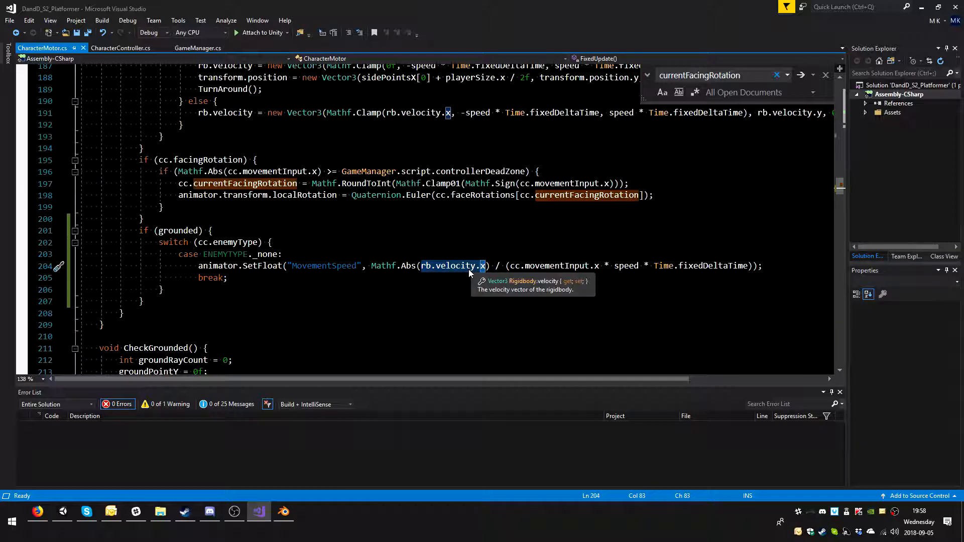
{"action": "left_click", "coordinate": [487, 266]}
{"action": "left_click_drag", "start_coordinate": [487, 267], "coordinate": [421, 266]}
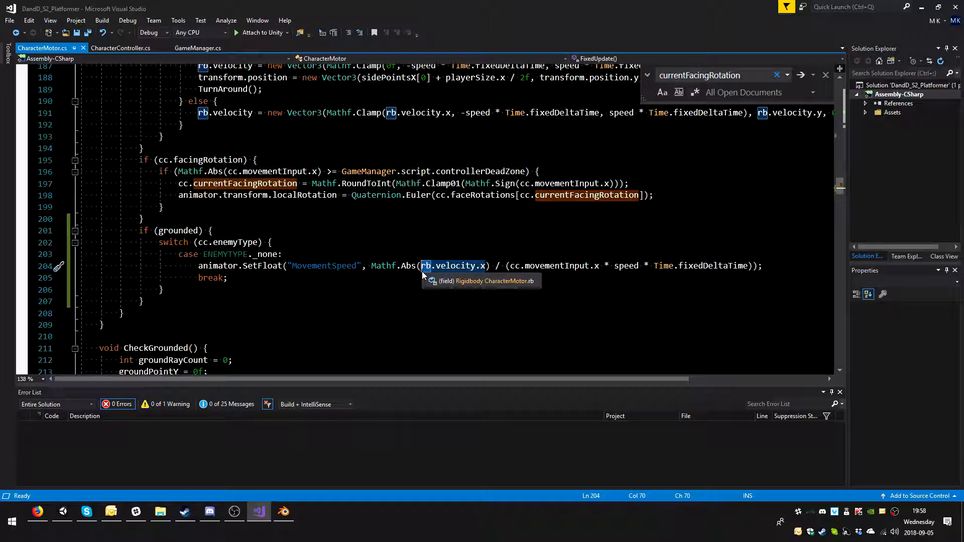
{"action": "left_click_drag", "start_coordinate": [506, 266], "coordinate": [754, 267]}
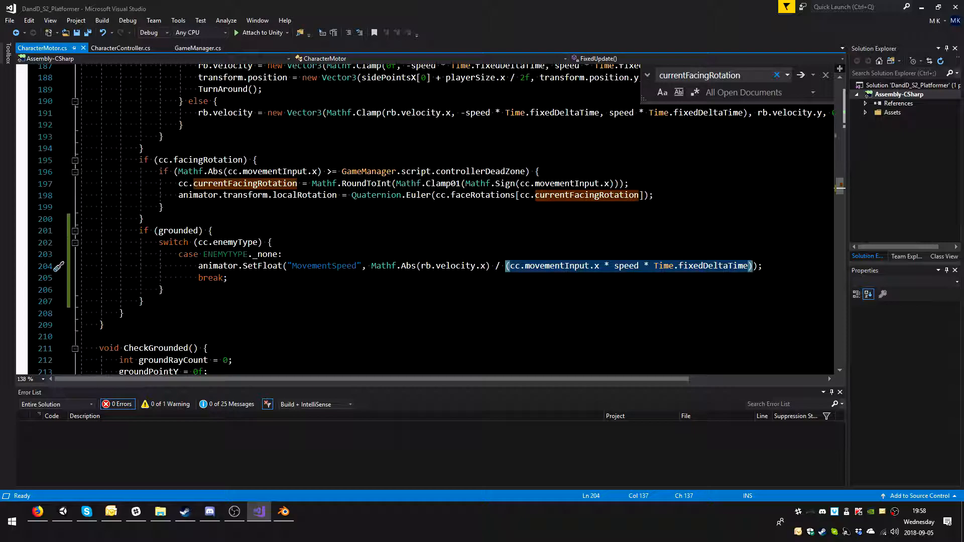
Step: Begin a second animator.SetFloat( call on a new line below the MovementSpeed statement in the ENEMYTYPE._none case
{"action": "key", "text": "End"}
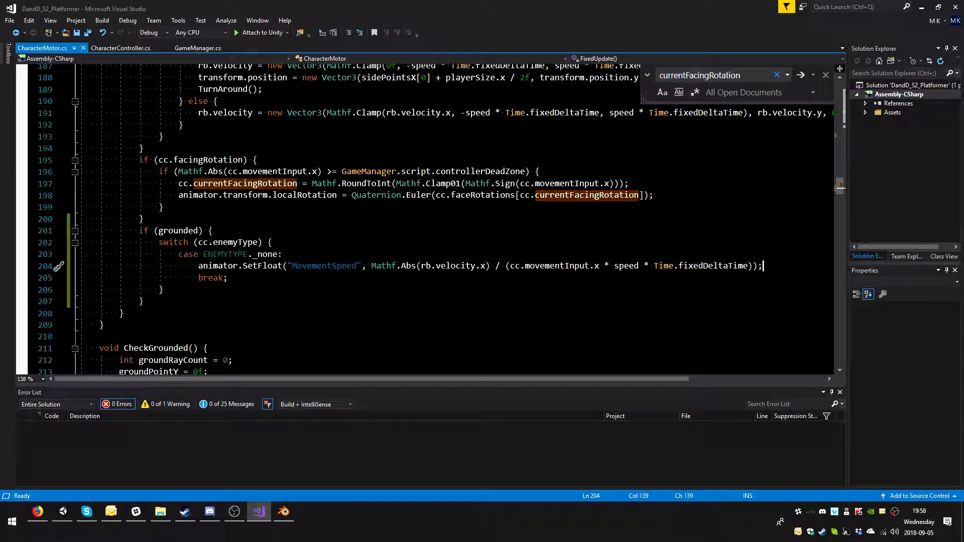
{"action": "key", "text": "Return"}
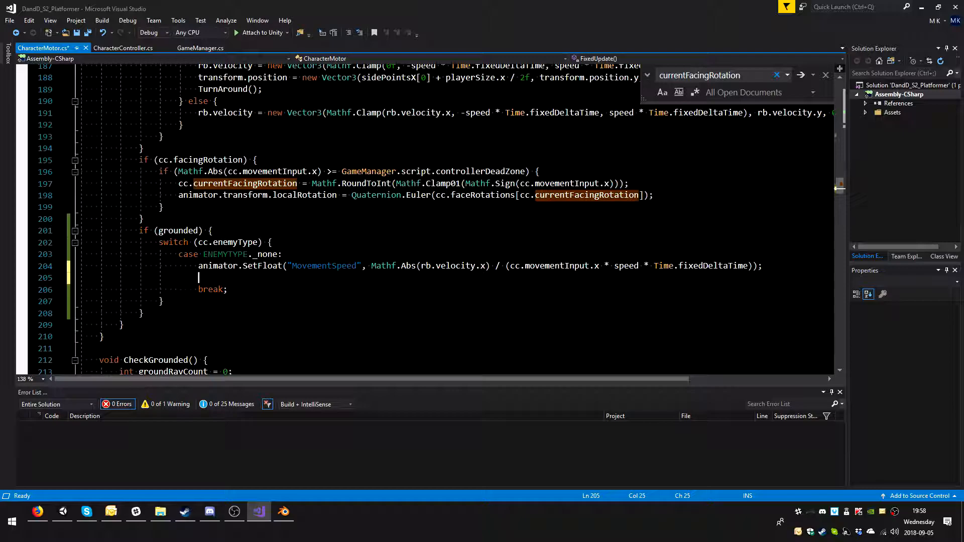
{"action": "type", "text": "ania"}
{"action": "key", "text": "BackSpace"}
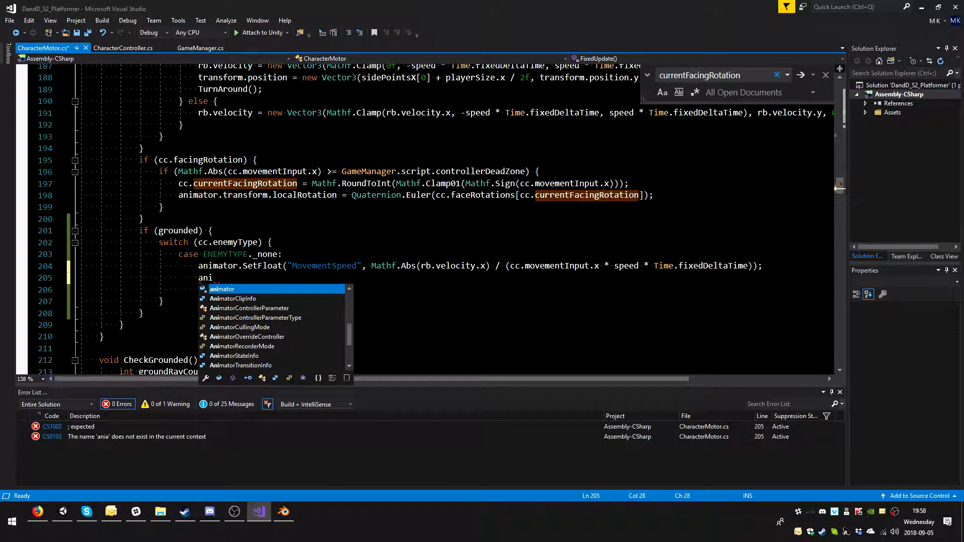
{"action": "type", "text": "mato"}
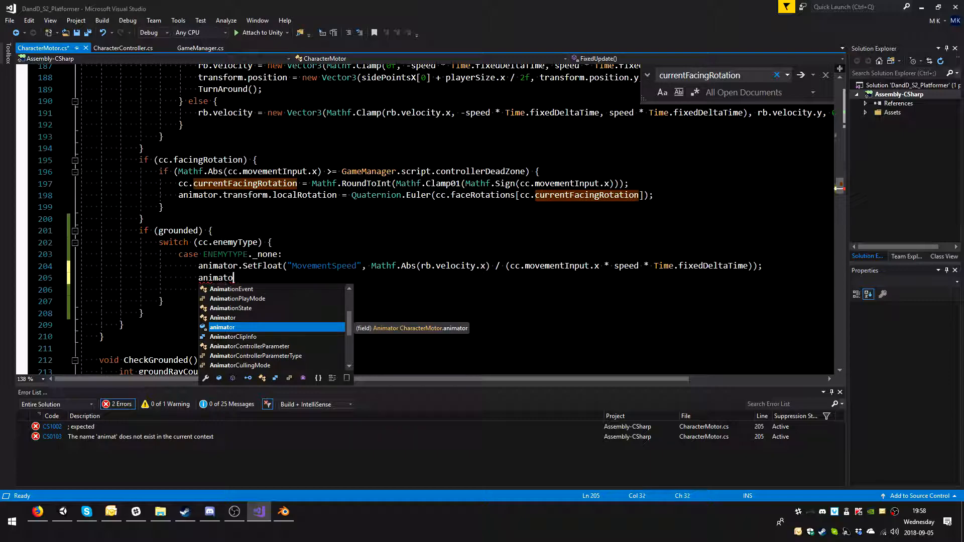
{"action": "type", "text": "r."}
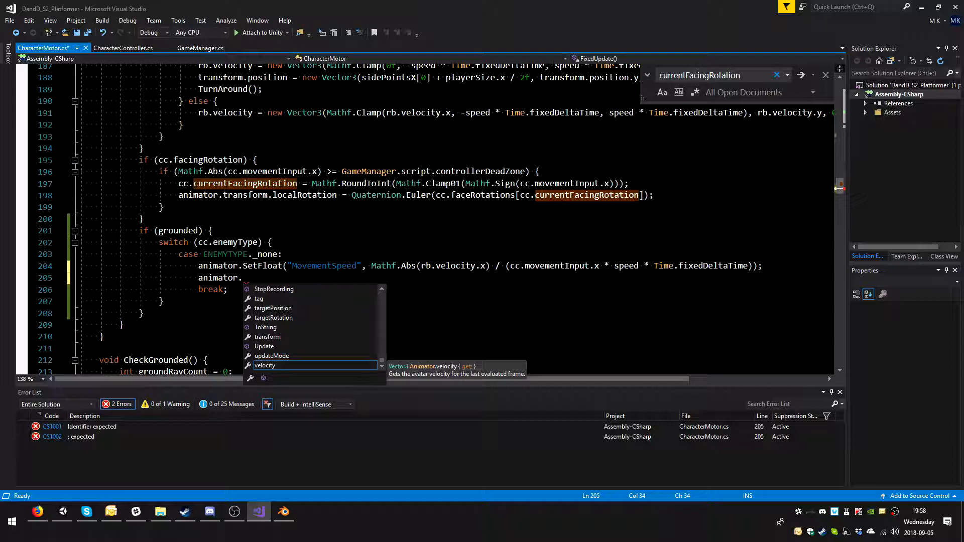
{"action": "type", "text": "SetFloat("}
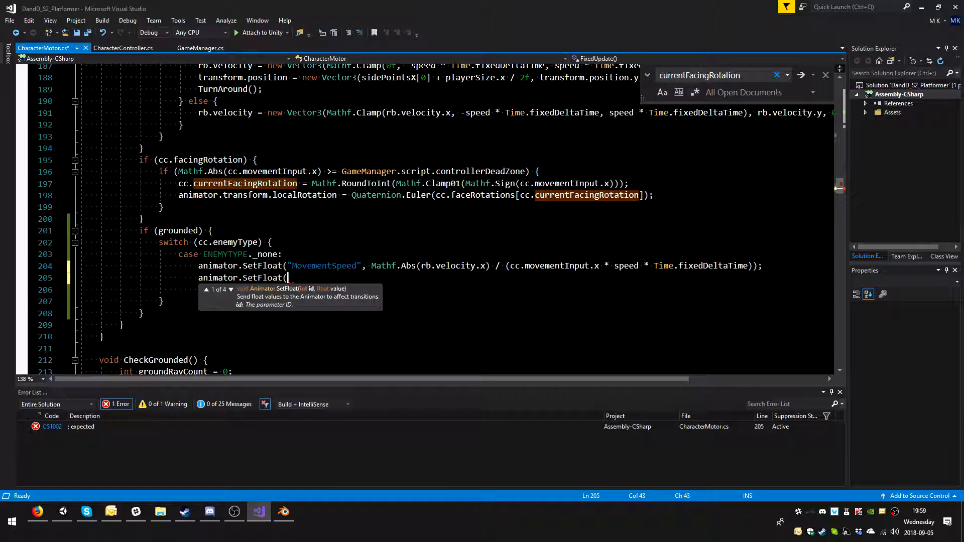
Step: Enter "MovementDirection", with a capital M, as the new SetFloat call's first argument followed by a comma, and save the script
{"action": "type", "text": "\"movementDire"}
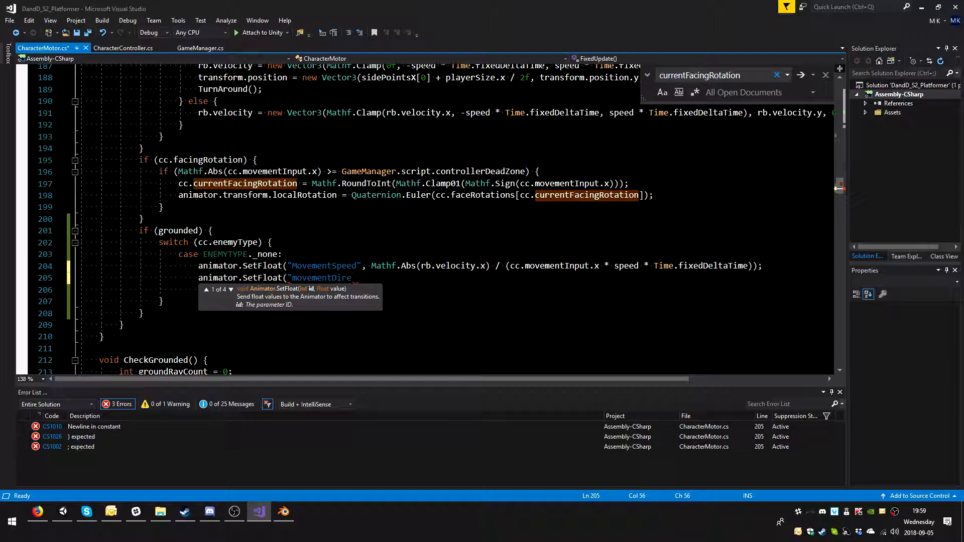
{"action": "type", "text": "ction\""}
{"action": "key", "text": "ctrl+Left"}
{"action": "key", "text": "ctrl+Left"}
{"action": "key", "text": "ctrl+Left"}
{"action": "key", "text": "Delete"}
{"action": "key", "text": "Delete"}
{"action": "type", "text": "M"}
{"action": "key", "text": "Left"}
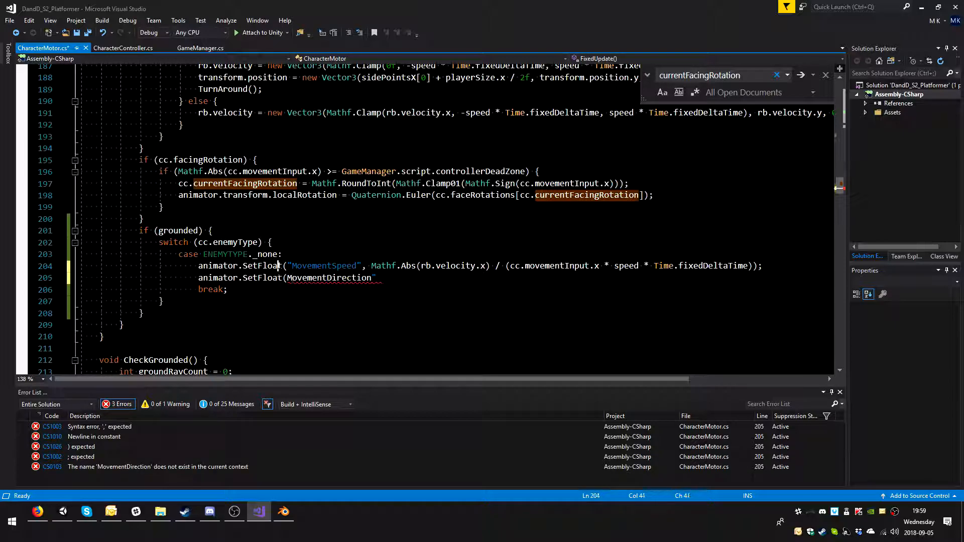
{"action": "type", "text": "\""}
{"action": "key", "text": "End"}
{"action": "type", "text": ","}
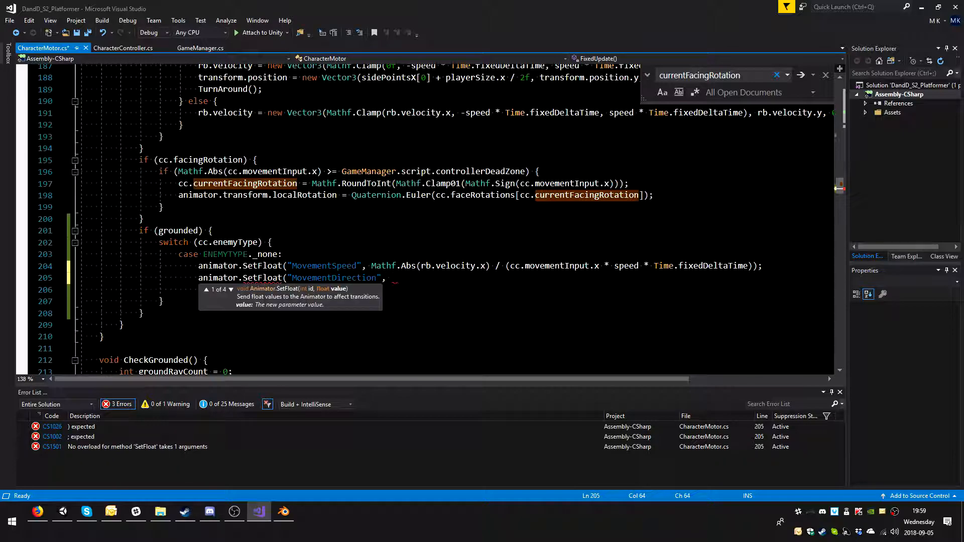
{"action": "key", "text": "Escape"}
{"action": "key", "text": "ctrl+s"}
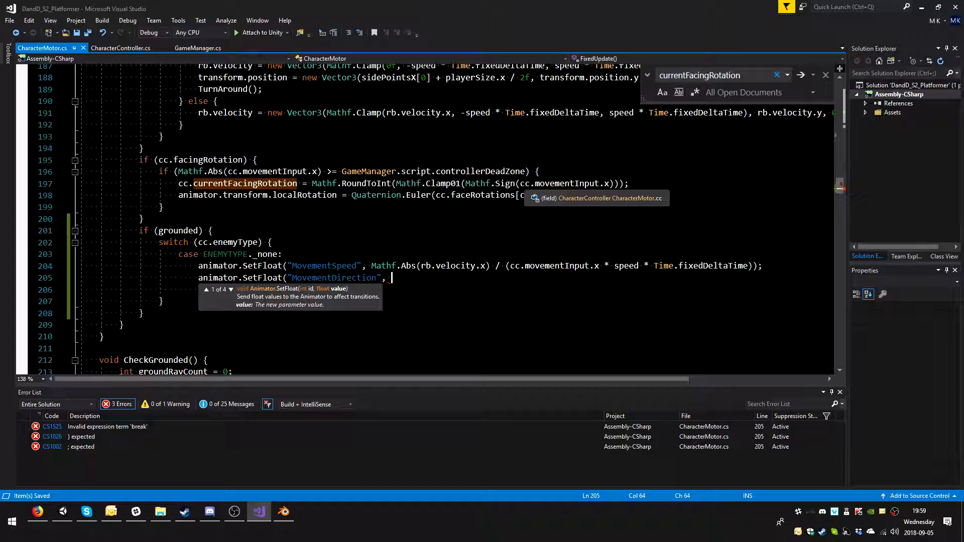
Step: Pass cc.currentFacingRotation, cast to float, as the second argument of the MovementDirection SetFloat call
{"action": "left_click_drag", "start_coordinate": [297, 184], "coordinate": [177, 184]}
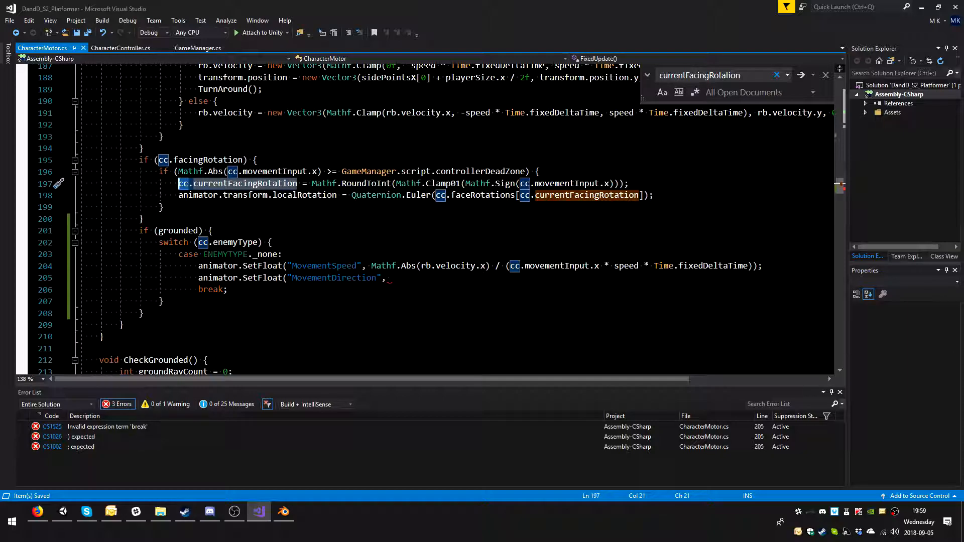
{"action": "left_click", "coordinate": [395, 278]}
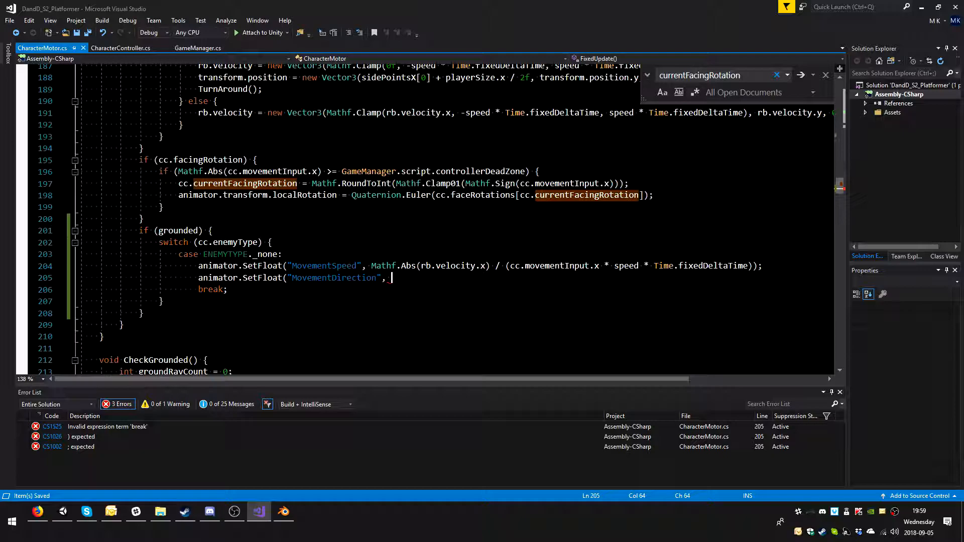
{"action": "type", "text": "(fl"}
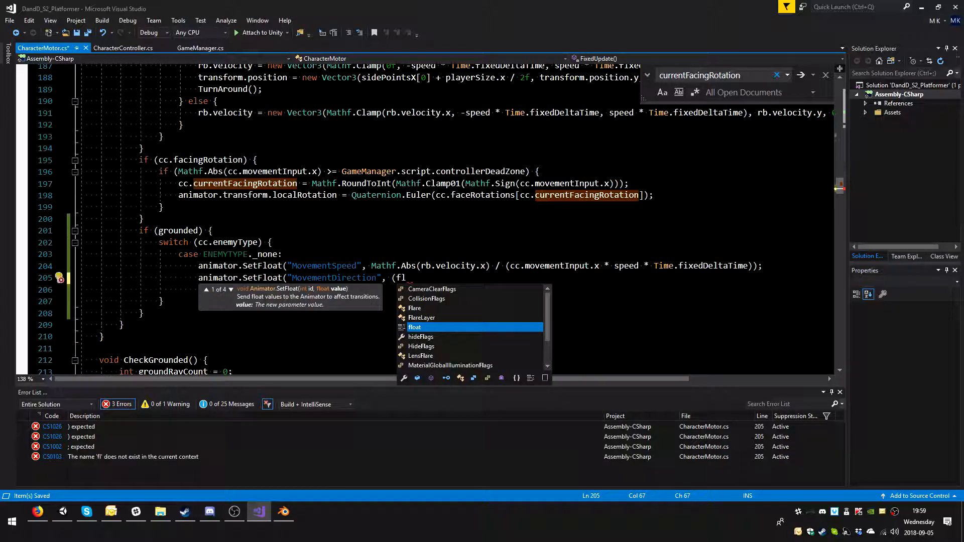
{"action": "type", "text": "oat)cc.currentFacingRotation"}
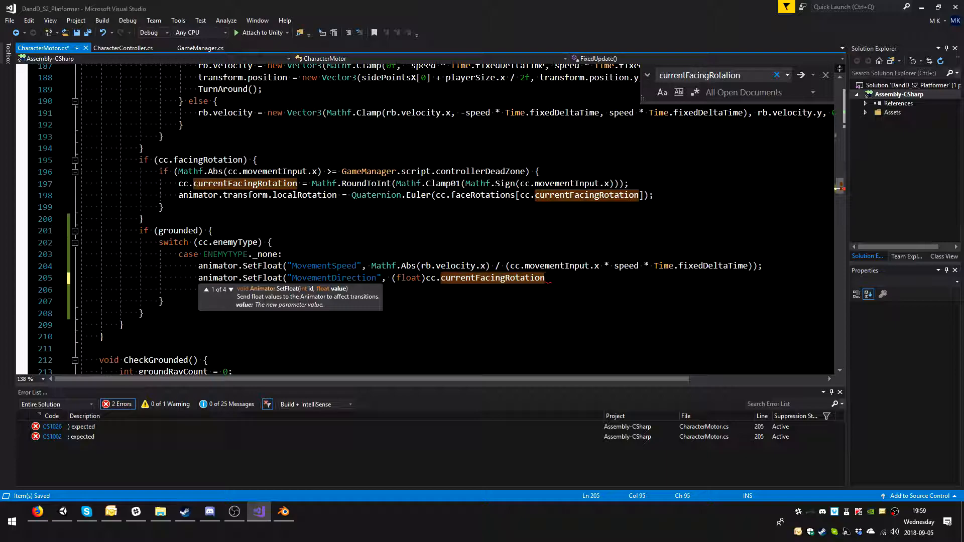
Step: Close the MovementDirection SetFloat statement with a parenthesis and semicolon, remove stray characters and save the script
{"action": "type", "text": "();"}
{"action": "key", "text": "Left"}
{"action": "key", "text": "Left"}
{"action": "key", "text": "BackSpace"}
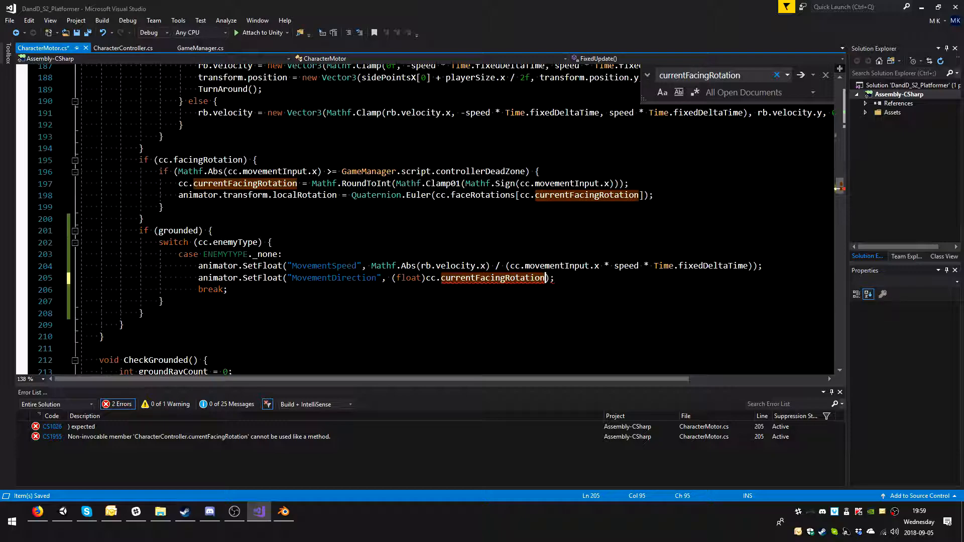
{"action": "type", "text": "S"}
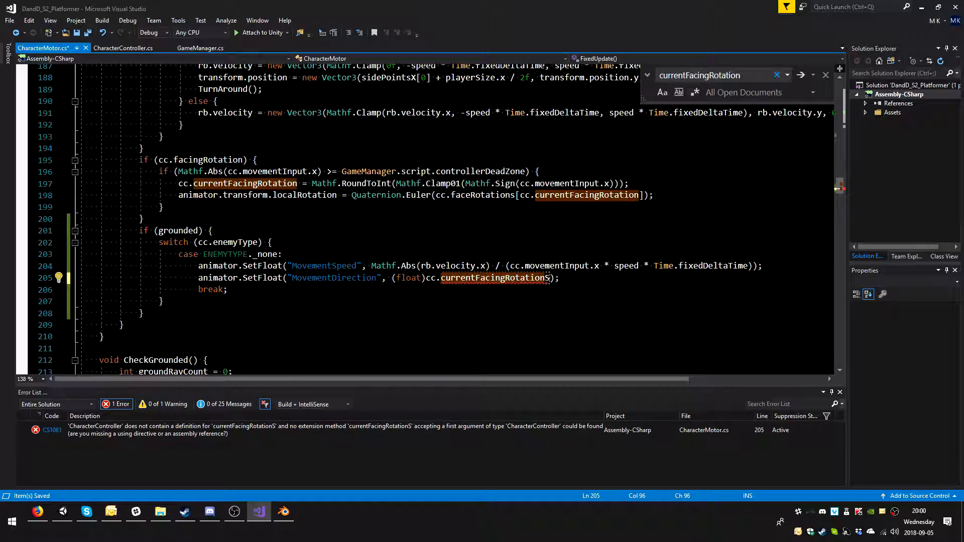
{"action": "key", "text": "Down"}
{"action": "key", "text": "Down"}
{"action": "key", "text": "Down"}
{"action": "key", "text": "Up"}
{"action": "key", "text": "Up"}
{"action": "key", "text": "Up"}
{"action": "key", "text": "BackSpace"}
{"action": "key", "text": "ctrl+s"}
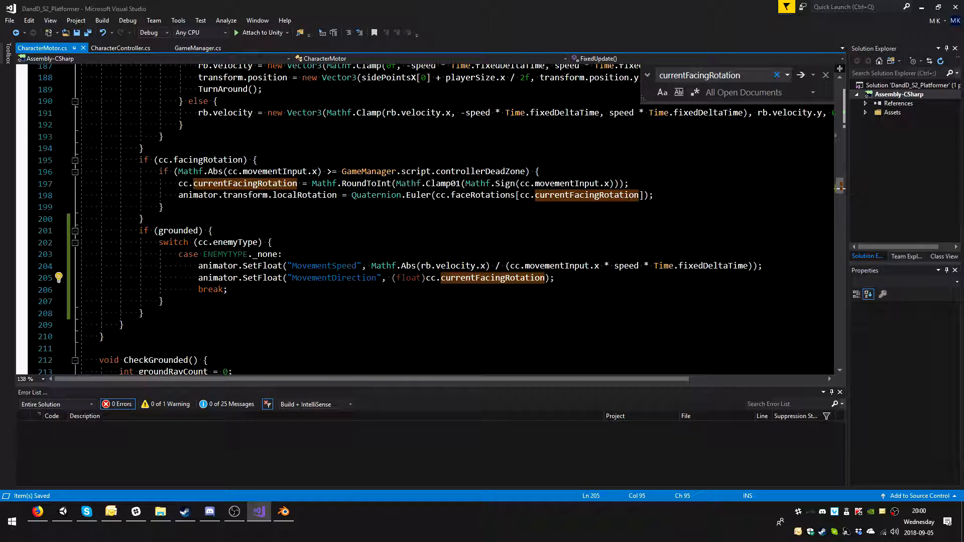
Step: Switch to Unity, try to enter play mode and inspect the compiler and assembly-copy errors in the console
{"action": "left_click", "coordinate": [64, 511]}
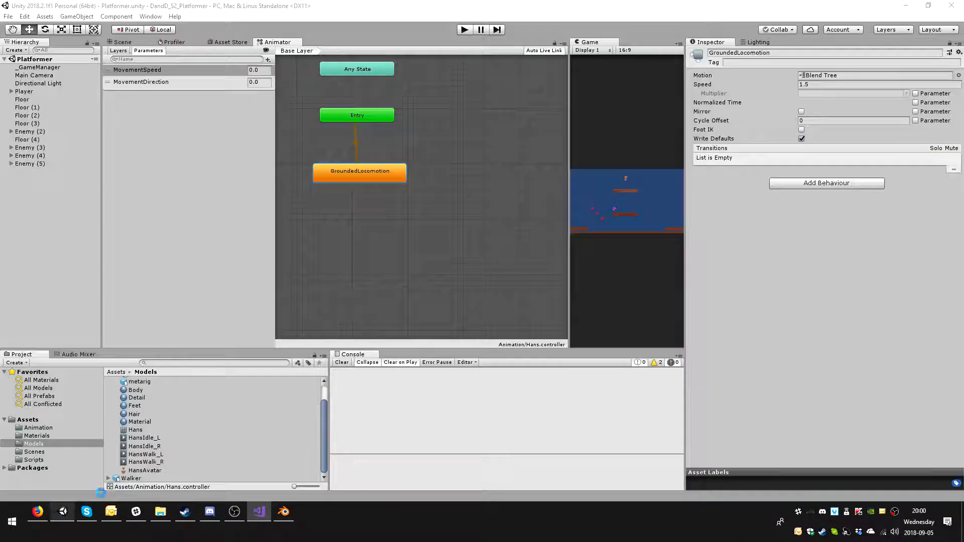
{"action": "left_click", "coordinate": [464, 30]}
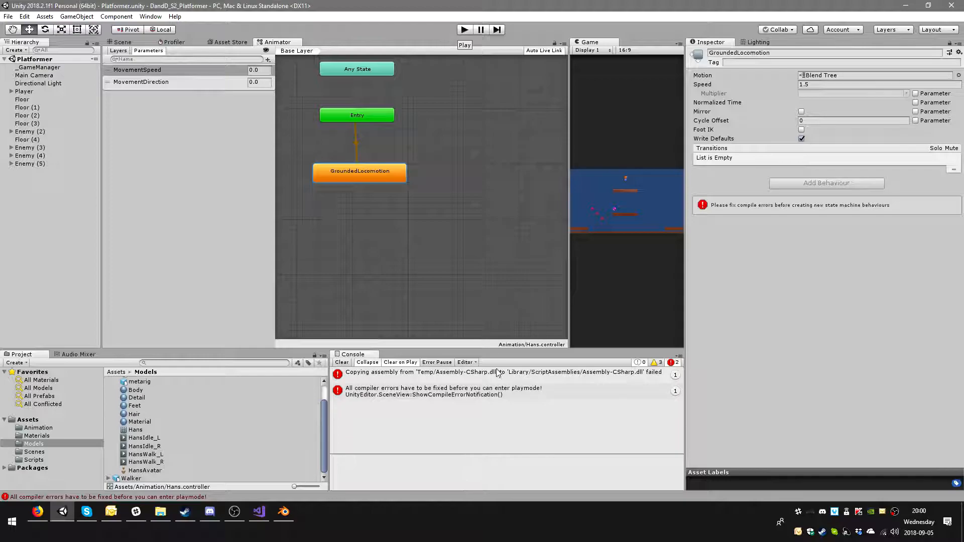
{"action": "left_click", "coordinate": [481, 390]}
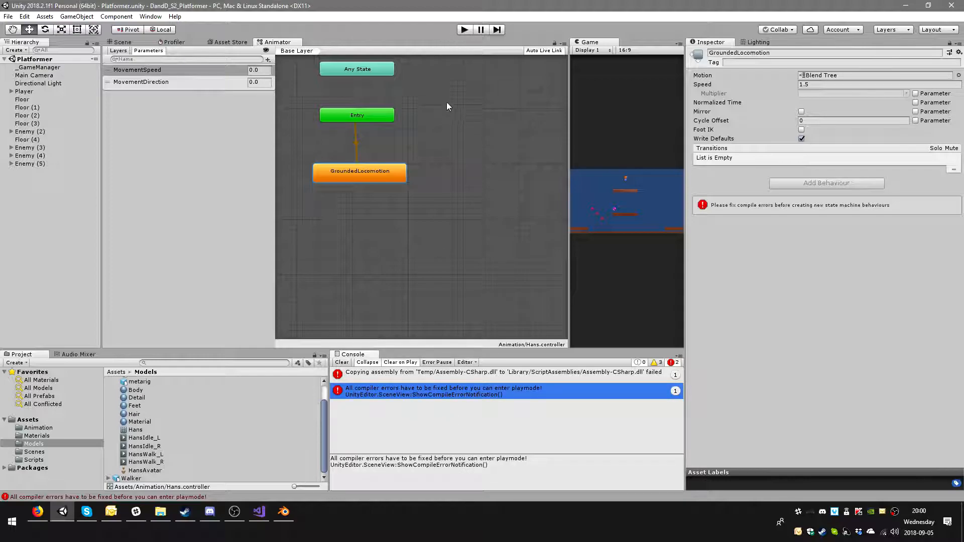
{"action": "left_click", "coordinate": [465, 30]}
{"action": "left_click", "coordinate": [464, 30]}
{"action": "left_click", "coordinate": [449, 374]}
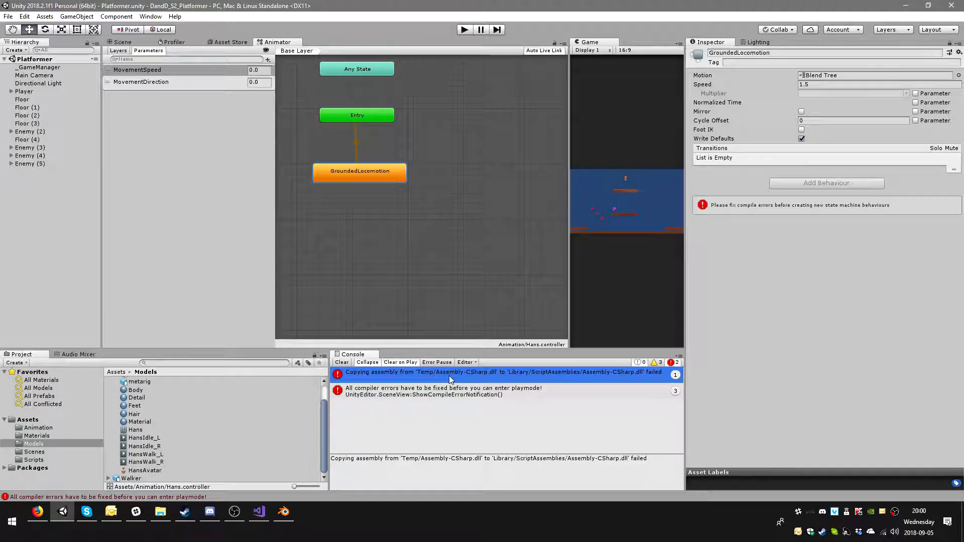
Step: In Visual Studio, add the dummy text kghk after the MovementDirection statement, save, delete it and save again to force a recompile
{"action": "left_click", "coordinate": [257, 512]}
{"action": "type", "text": "kgh"}
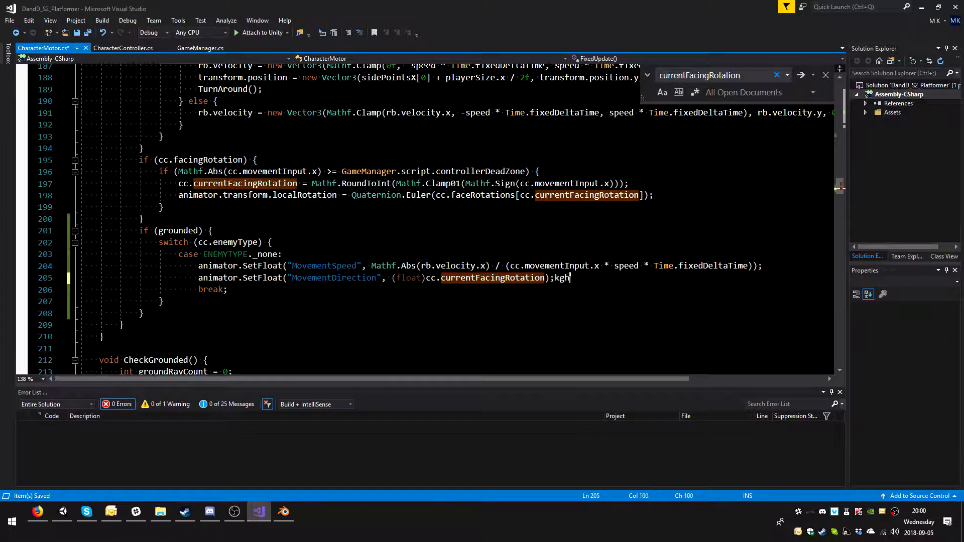
{"action": "type", "text": "k"}
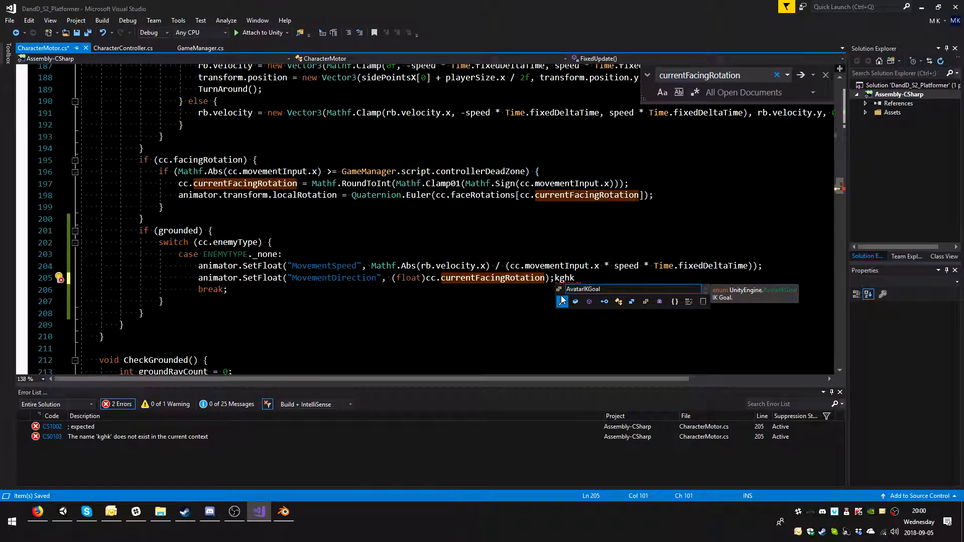
{"action": "key", "text": "ctrl+s"}
{"action": "left_click", "coordinate": [64, 512]}
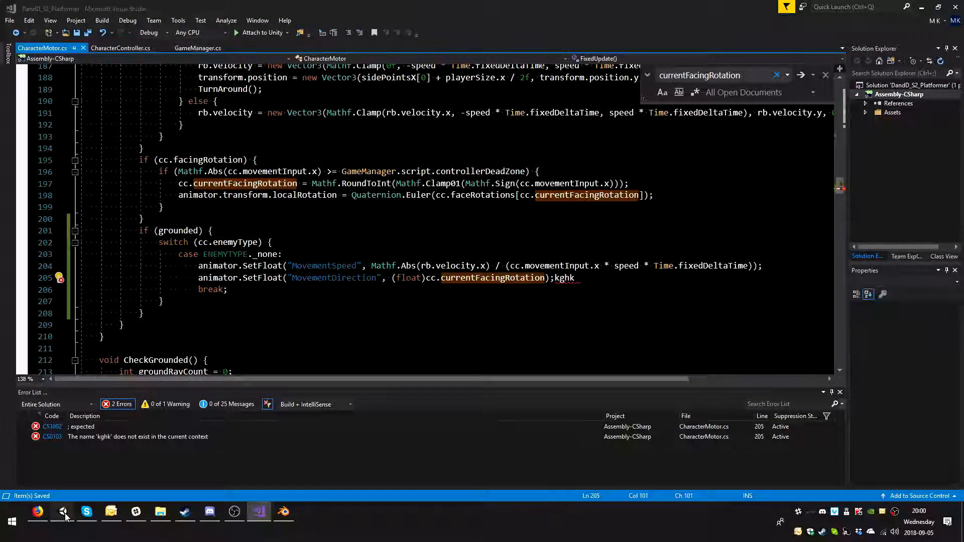
{"action": "left_click", "coordinate": [259, 513]}
{"action": "key", "text": "ctrl+shift+Left"}
{"action": "key", "text": "BackSpace"}
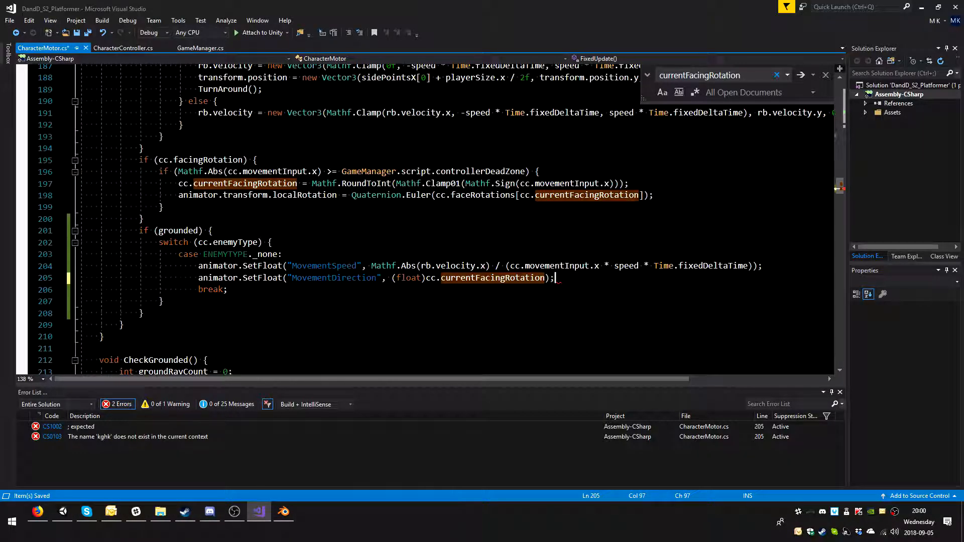
{"action": "key", "text": "ctrl+s"}
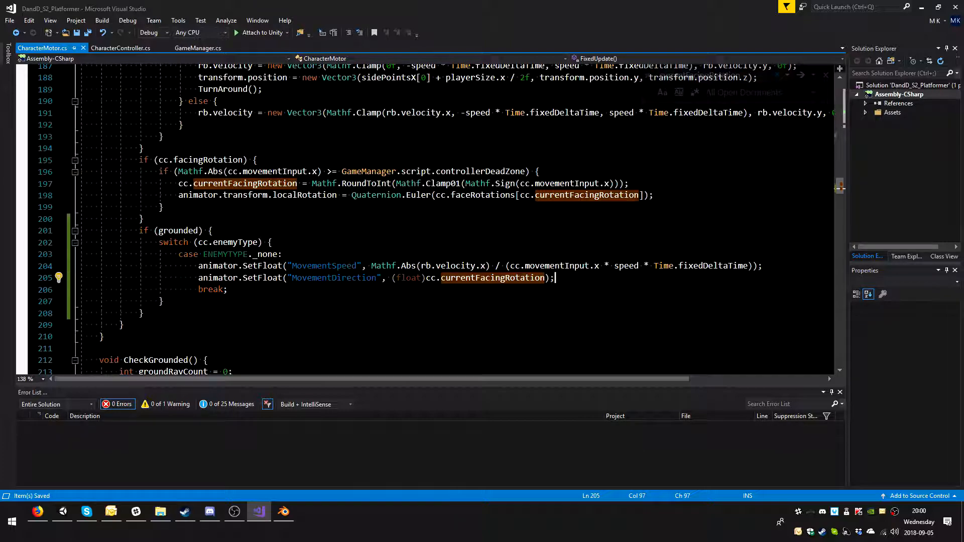
Step: Switch to Unity, enter play mode and walk the player right and left along the upper platform
{"action": "left_click", "coordinate": [64, 515]}
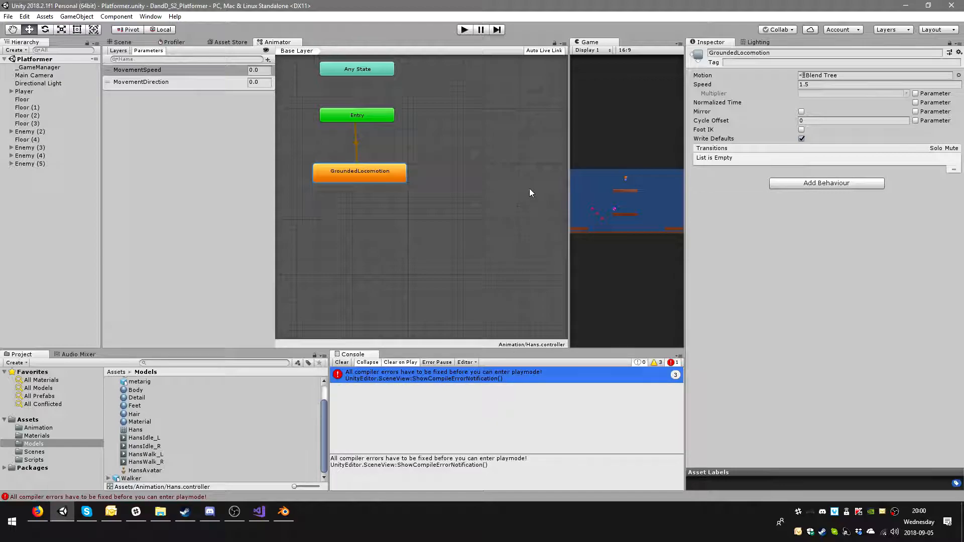
{"action": "left_click", "coordinate": [465, 30]}
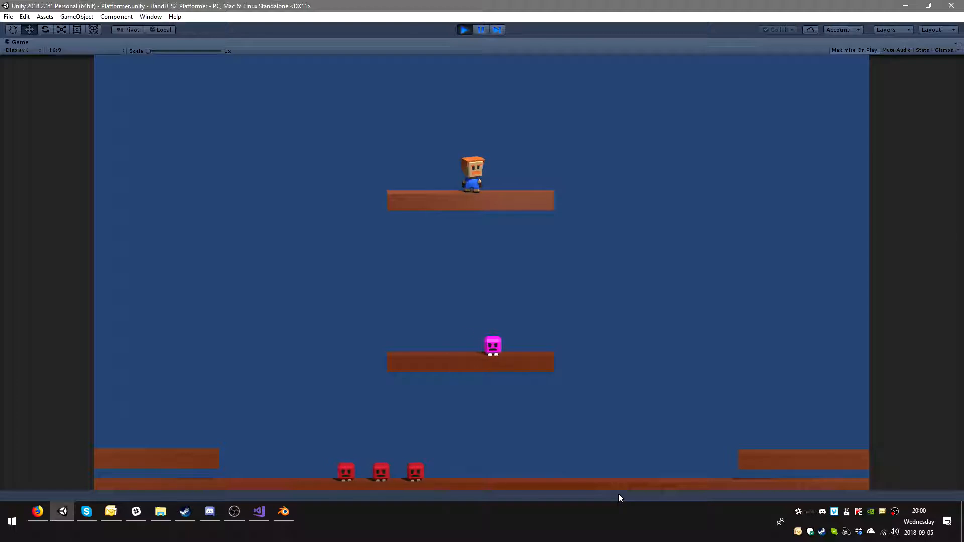
{"action": "key", "text": "space"}
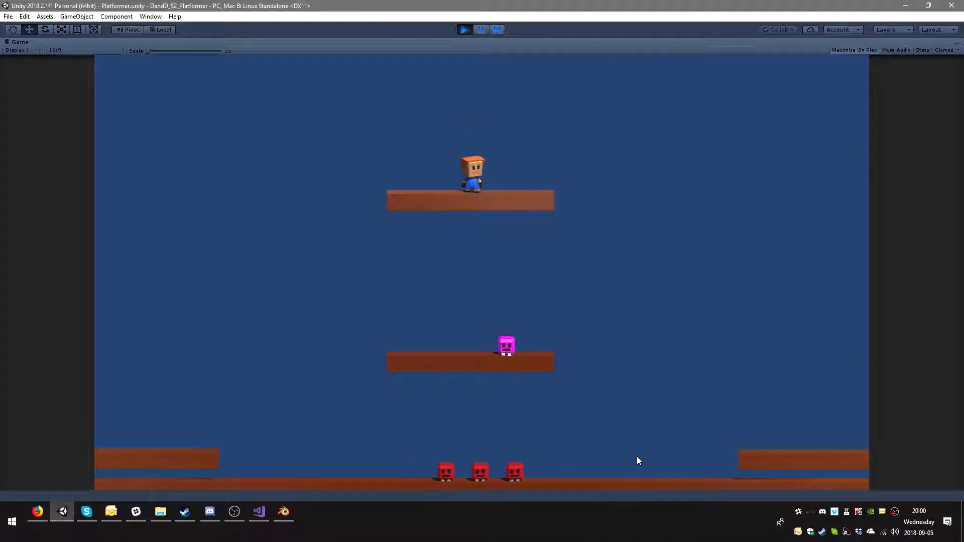
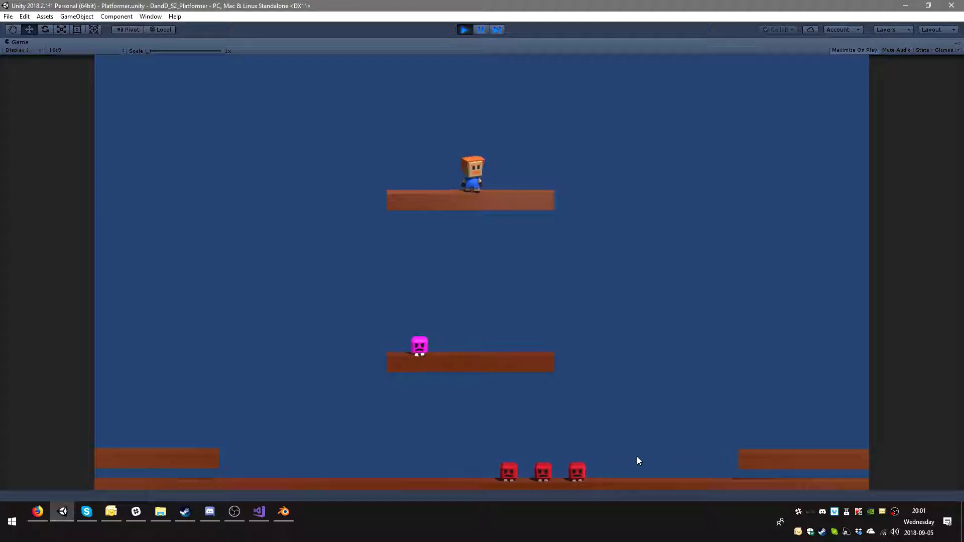
{"action": "key", "text": "Right"}
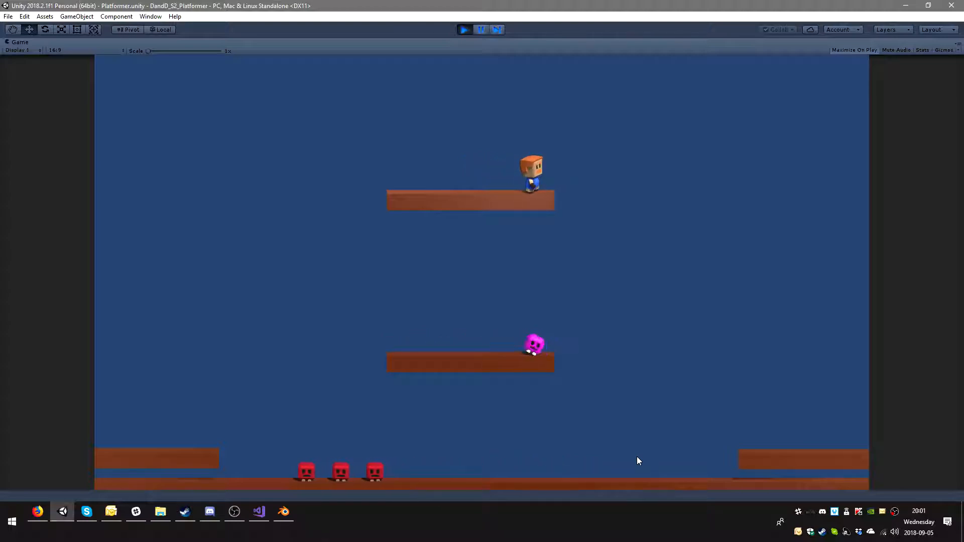
{"action": "key", "text": "Left"}
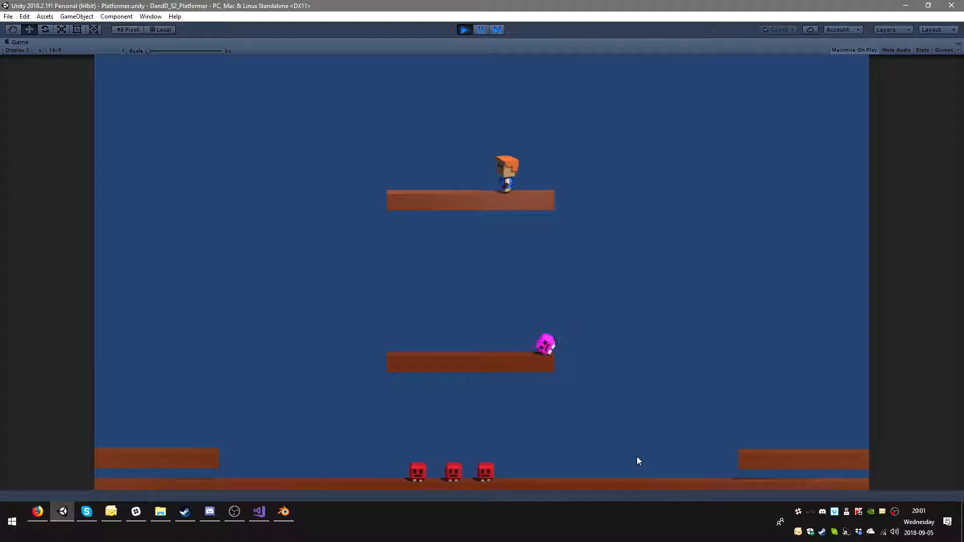
Step: Test the player's animation by moving and jumping in both directions around the platforms, and stop play mode
{"action": "key", "text": "Left"}
{"action": "key", "text": "Right"}
{"action": "key", "text": "Left"}
{"action": "key", "text": "space"}
{"action": "key", "text": "Left"}
{"action": "key", "text": "Right"}
{"action": "key", "text": "Left"}
{"action": "key", "text": "Right"}
{"action": "key", "text": "Left"}
{"action": "key", "text": "Right"}
{"action": "key", "text": "space"}
{"action": "key", "text": "space"}
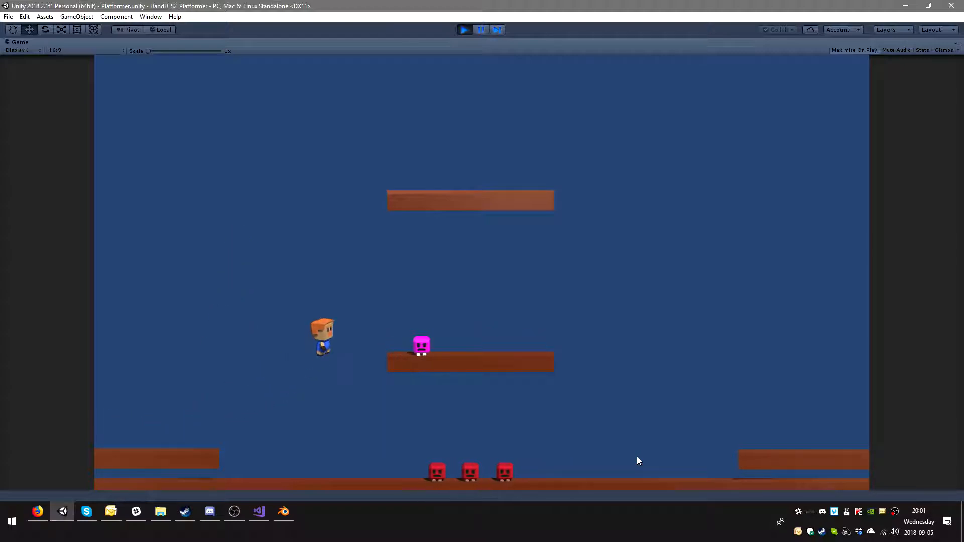
{"action": "key", "text": "Left"}
{"action": "key", "text": "Right"}
{"action": "key", "text": "space"}
{"action": "key", "text": "Right"}
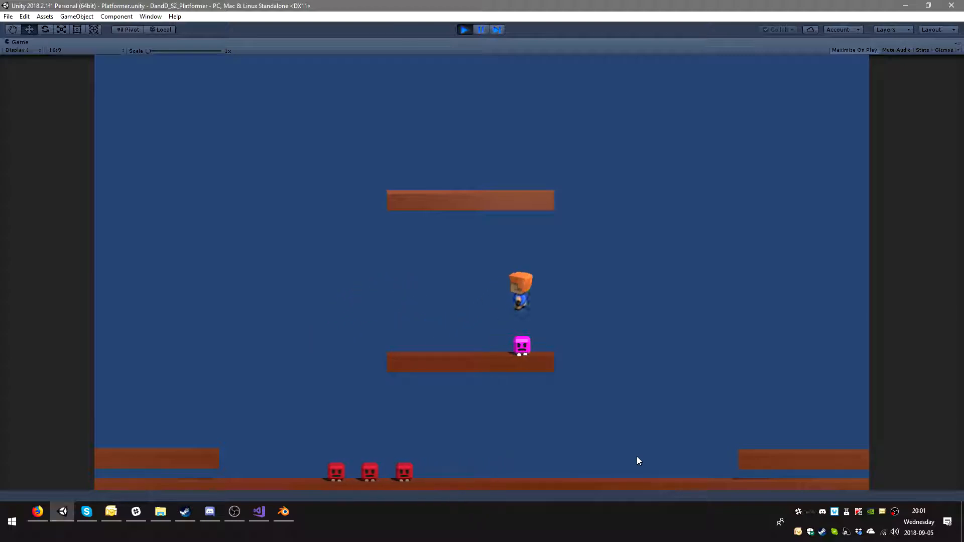
{"action": "key", "text": "Left"}
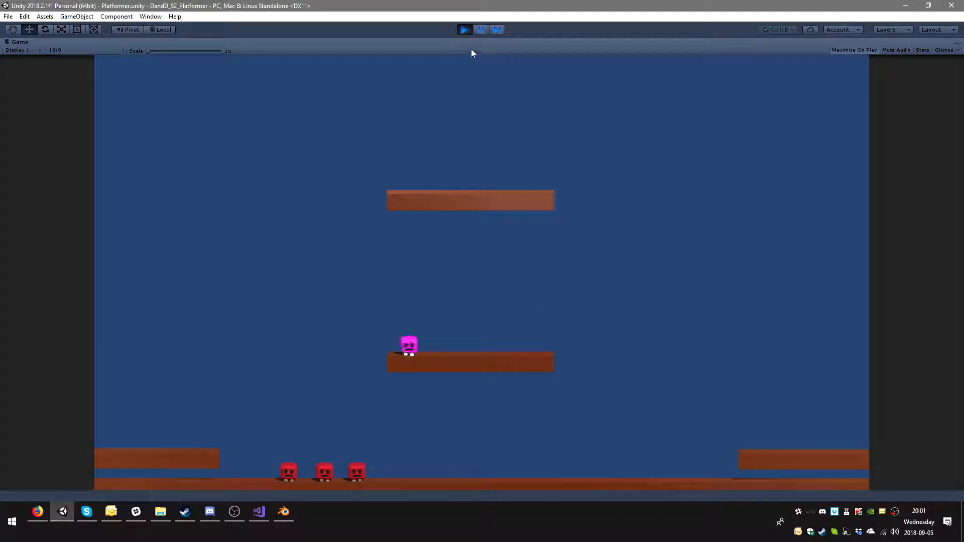
{"action": "left_click", "coordinate": [464, 30]}
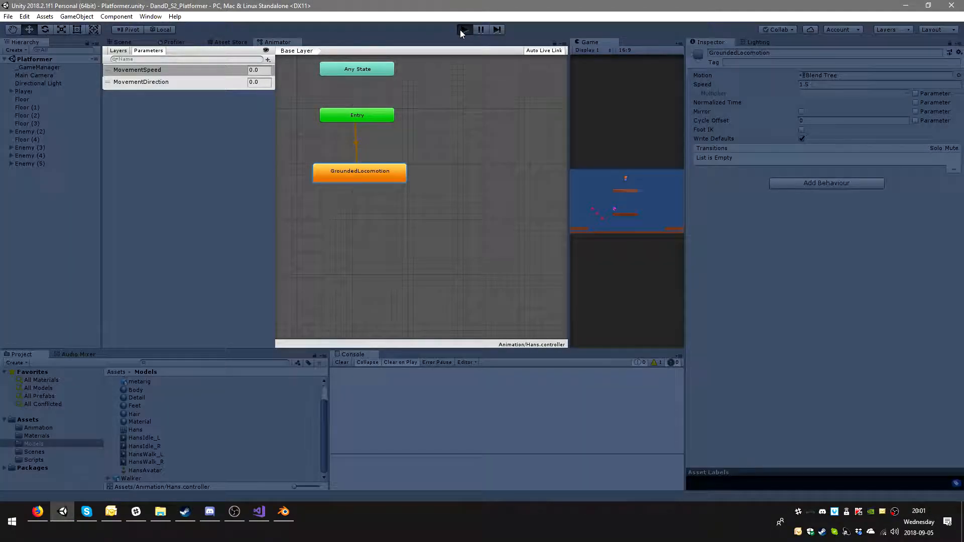
Step: Restart play mode and walk the player alternately right and left on the upper platform to check its facing and animation
{"action": "left_click", "coordinate": [460, 31]}
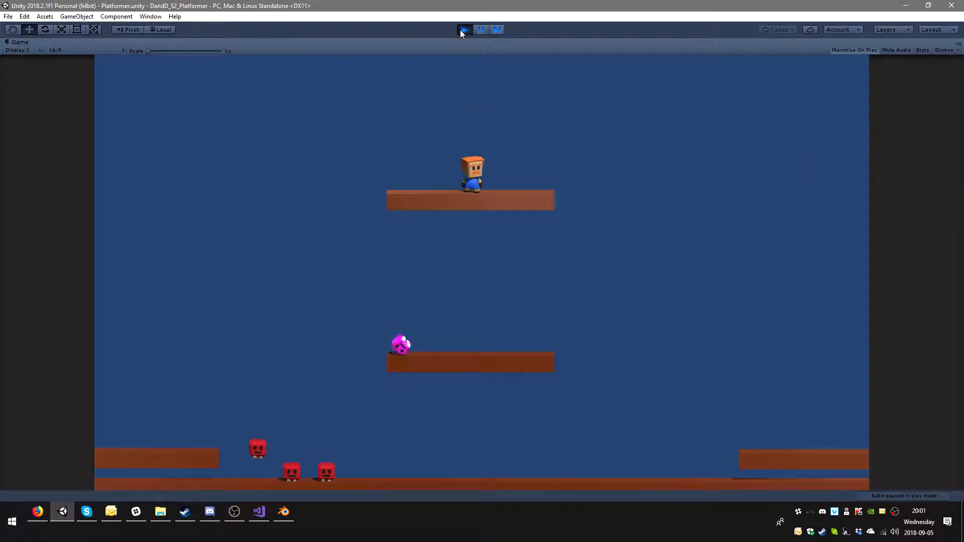
{"action": "key", "text": "Right"}
{"action": "key", "text": "Left"}
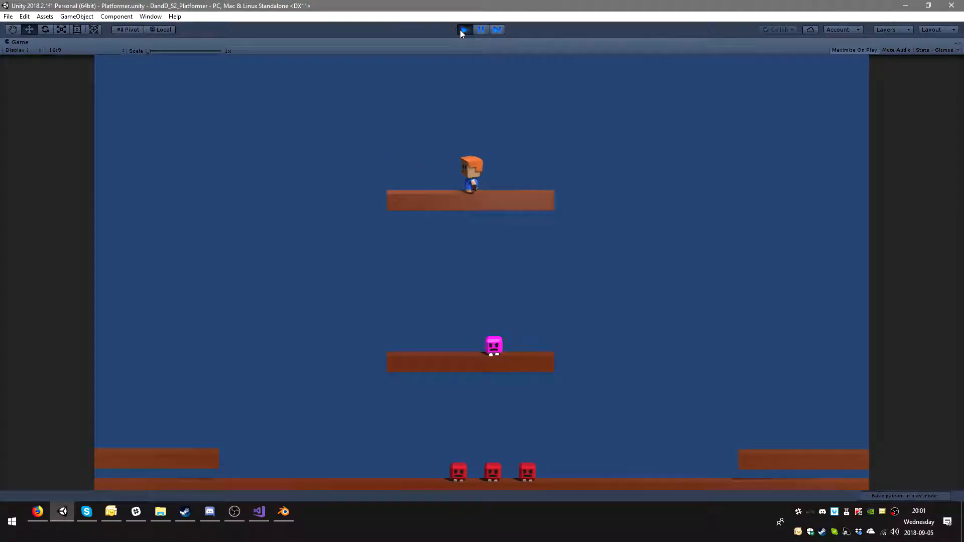
{"action": "key", "text": "Right"}
{"action": "key", "text": "Left"}
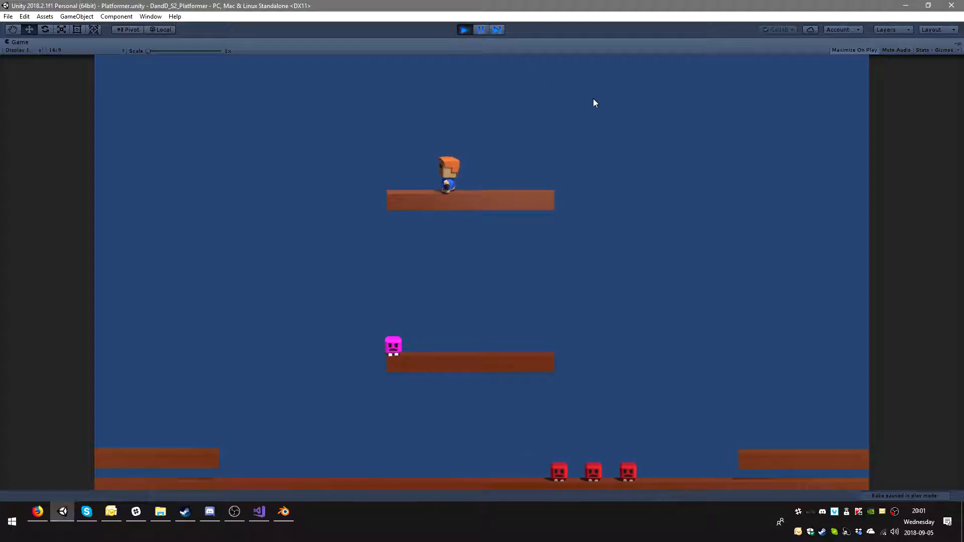
Step: Restore the editor layout while the game runs, widen the Game view and select the Player's Model object
{"action": "left_click", "coordinate": [482, 29]}
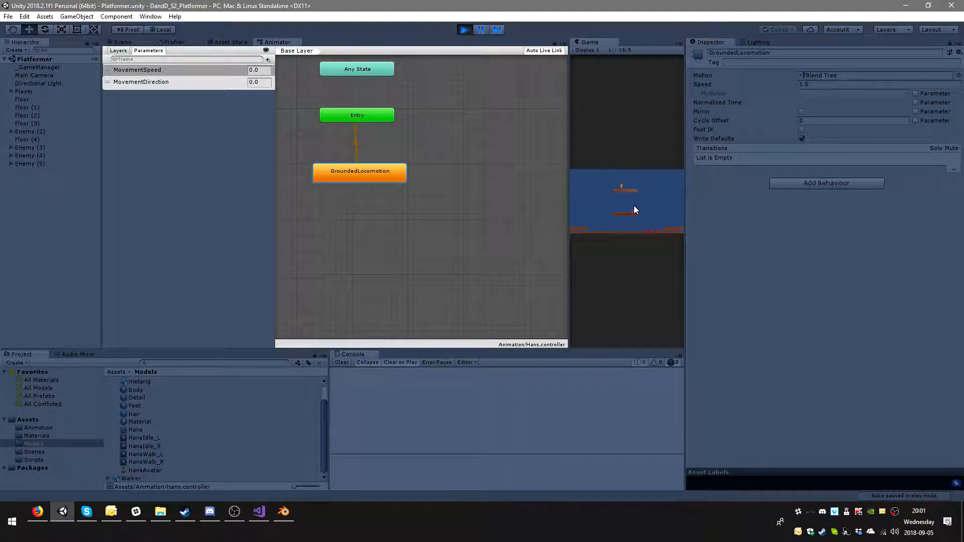
{"action": "left_click_drag", "start_coordinate": [569, 197], "coordinate": [475, 193]}
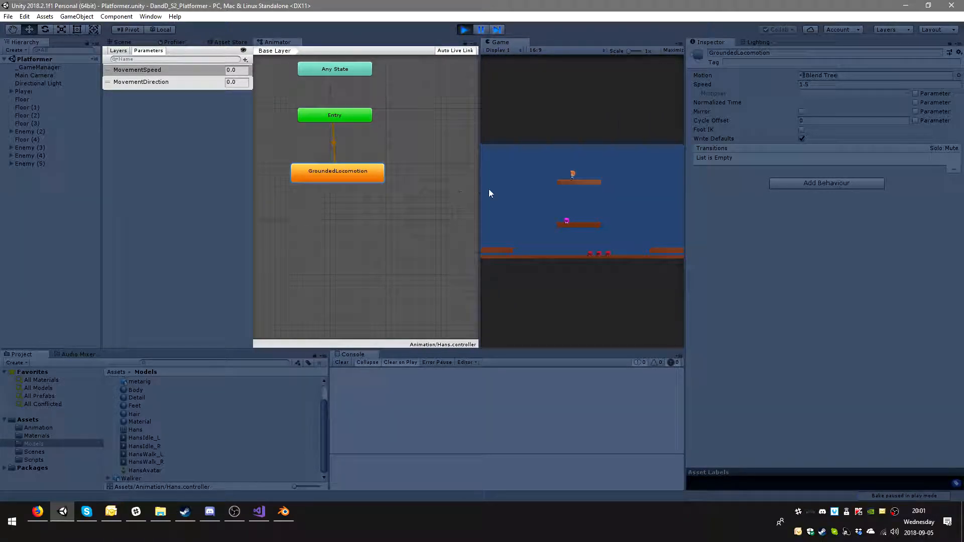
{"action": "left_click", "coordinate": [11, 91]}
{"action": "left_click", "coordinate": [26, 99]}
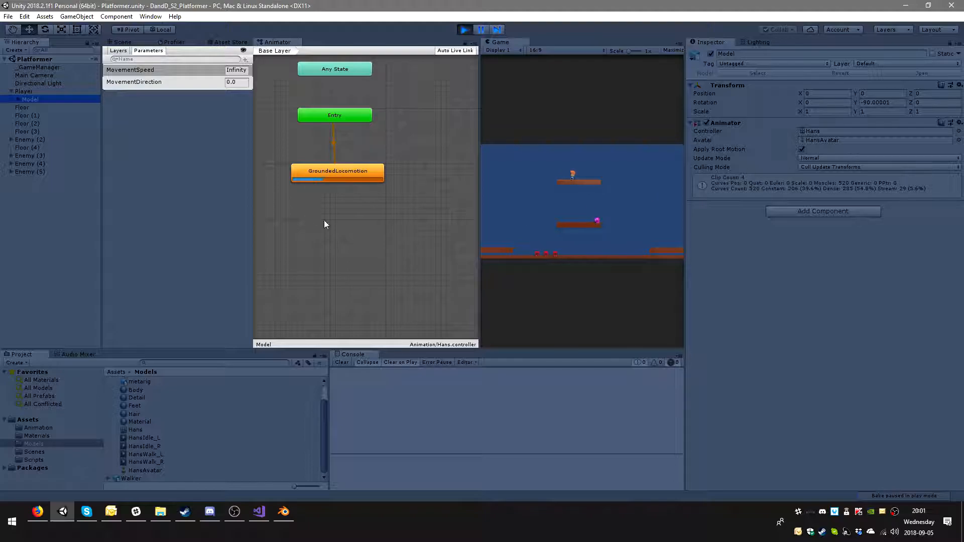
Step: Open the GroundedLocomotion blend tree and move the player to watch MovementSpeed and MovementDirection respond
{"action": "left_click", "coordinate": [352, 173]}
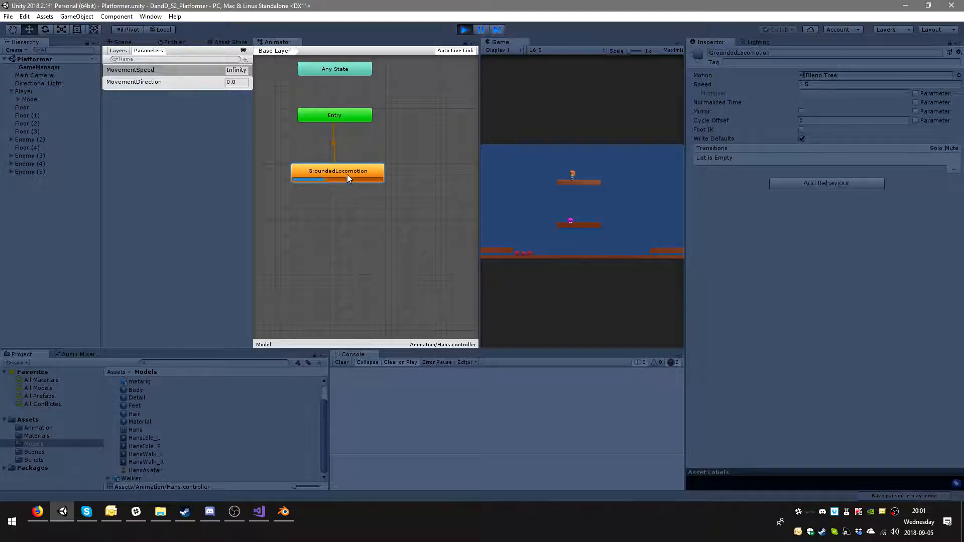
{"action": "double_click", "coordinate": [347, 174]}
{"action": "scroll", "coordinate": [442, 197], "scroll_direction": "down", "scroll_amount": 2}
{"action": "scroll", "coordinate": [405, 229], "scroll_direction": "up", "scroll_amount": 2}
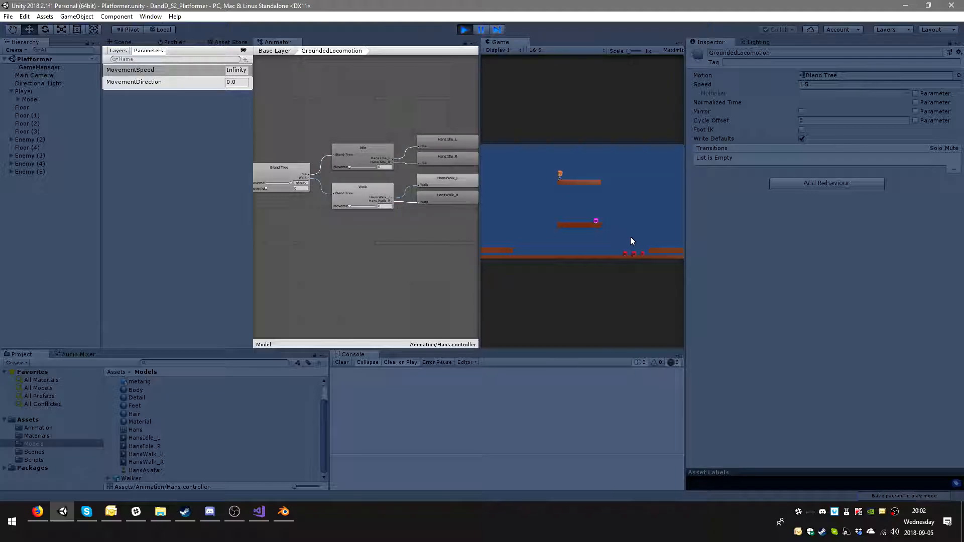
{"action": "key", "text": "a"}
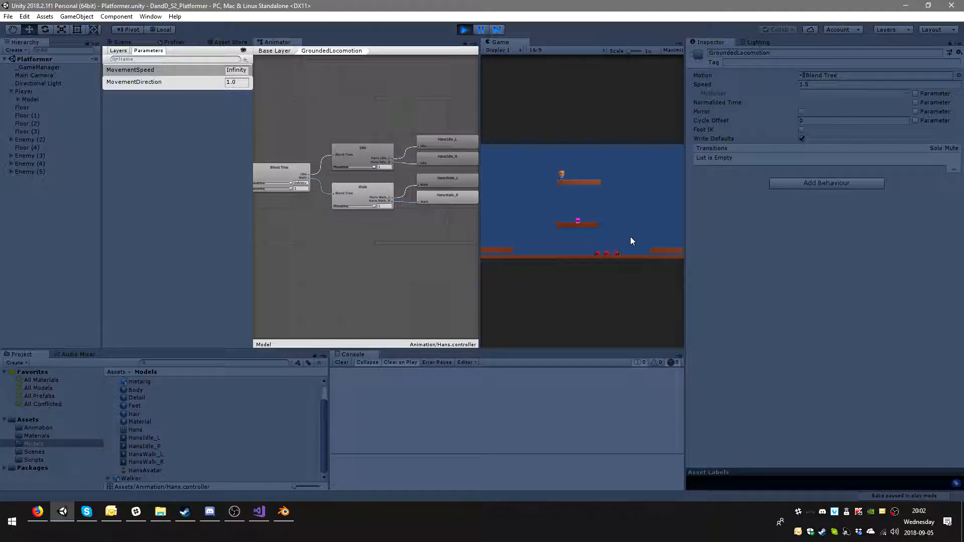
Step: Walk and jump the player in both directions to watch MovementSpeed and MovementDirection, and stop play mode
{"action": "key", "text": "a"}
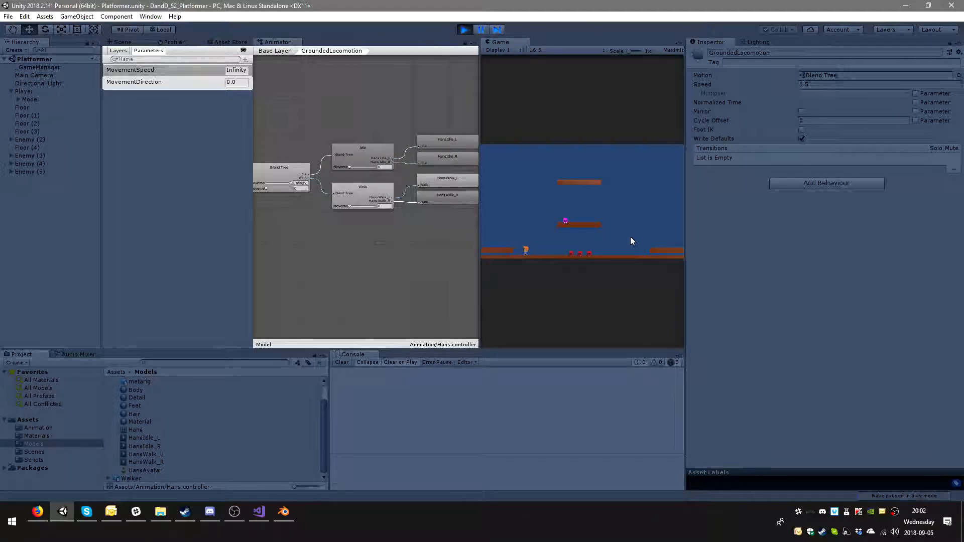
{"action": "key", "text": "d"}
{"action": "key", "text": "space"}
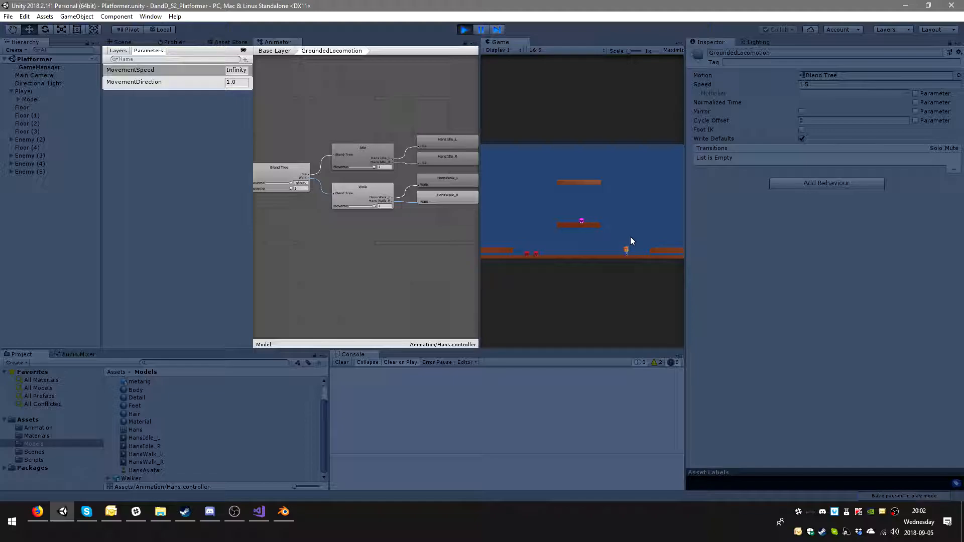
{"action": "key", "text": "a"}
{"action": "key", "text": "d"}
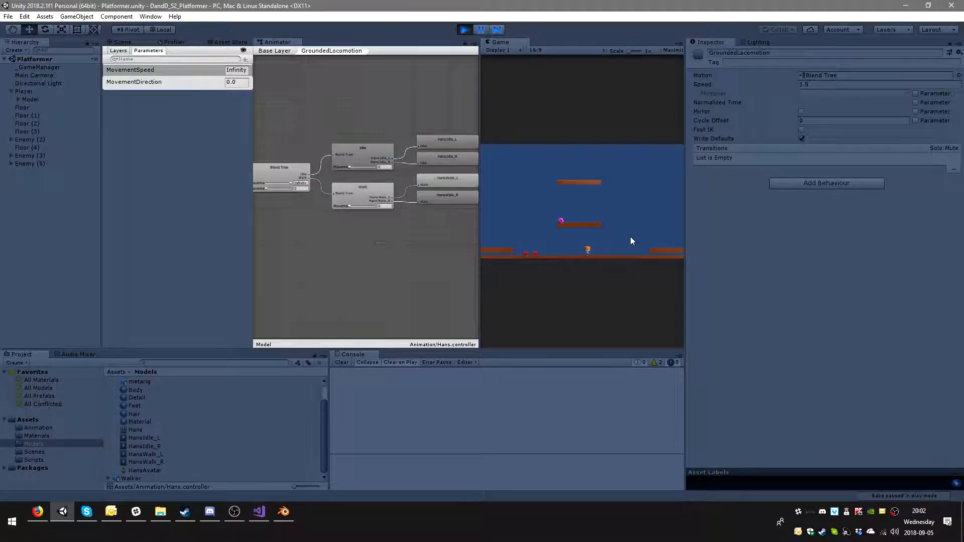
{"action": "key", "text": "a"}
{"action": "key", "text": "d"}
{"action": "key", "text": "a"}
{"action": "key", "text": "d"}
{"action": "key", "text": "a"}
{"action": "key", "text": "d"}
{"action": "key", "text": "space"}
{"action": "key", "text": "a"}
{"action": "left_click", "coordinate": [465, 29]}
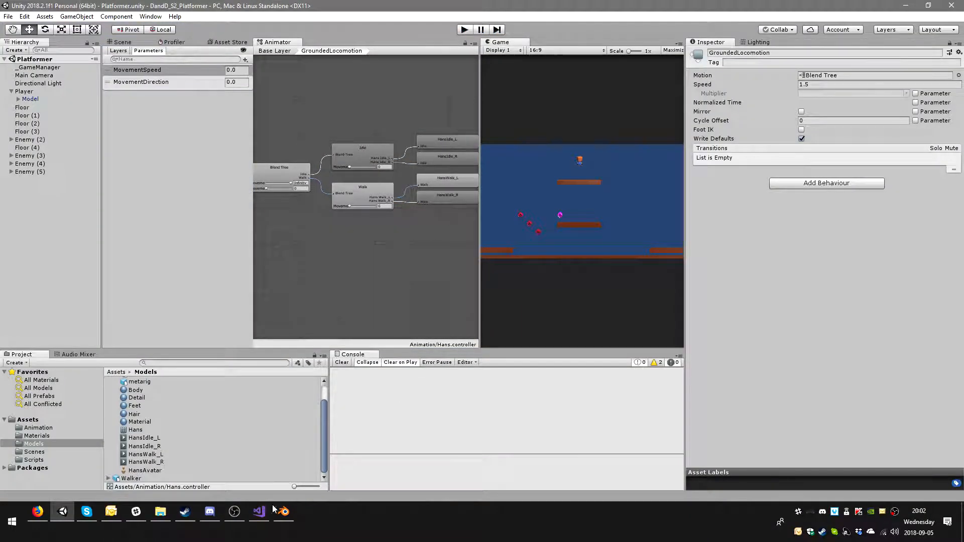
Step: Review the MovementSpeed expression in CharacterMotor.cs in Visual Studio and check the Player object's motor settings in Unity
{"action": "left_click", "coordinate": [260, 511]}
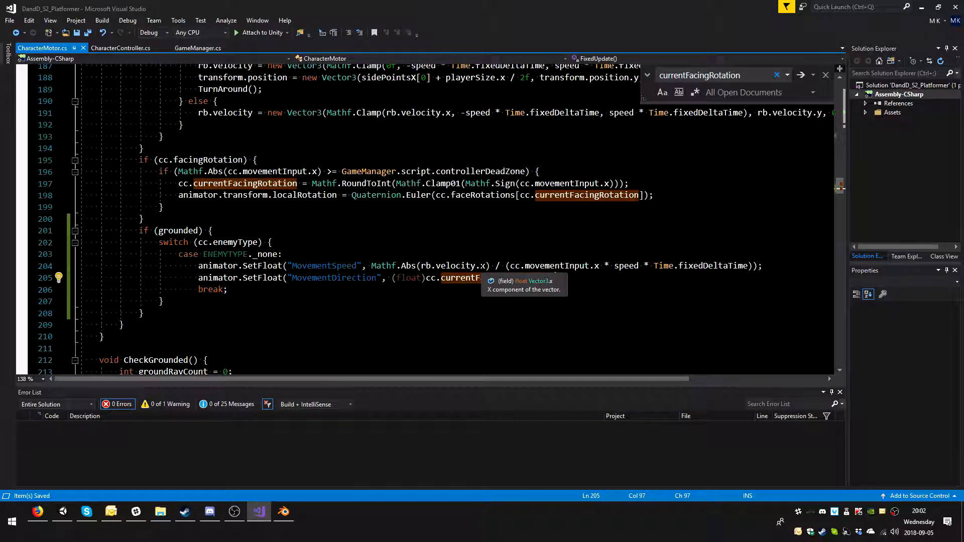
{"action": "left_click_drag", "start_coordinate": [421, 266], "coordinate": [372, 266]}
{"action": "left_click", "coordinate": [496, 268]}
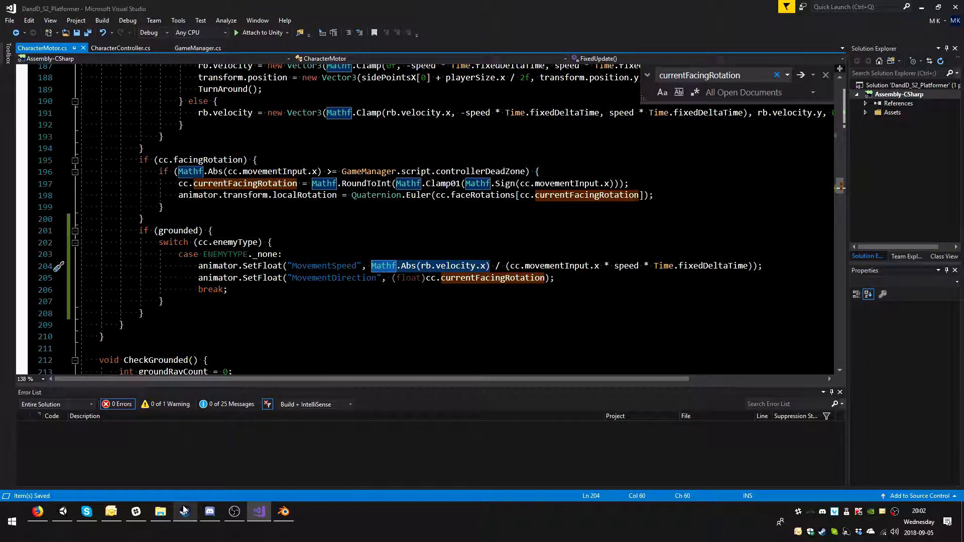
{"action": "left_click", "coordinate": [62, 512]}
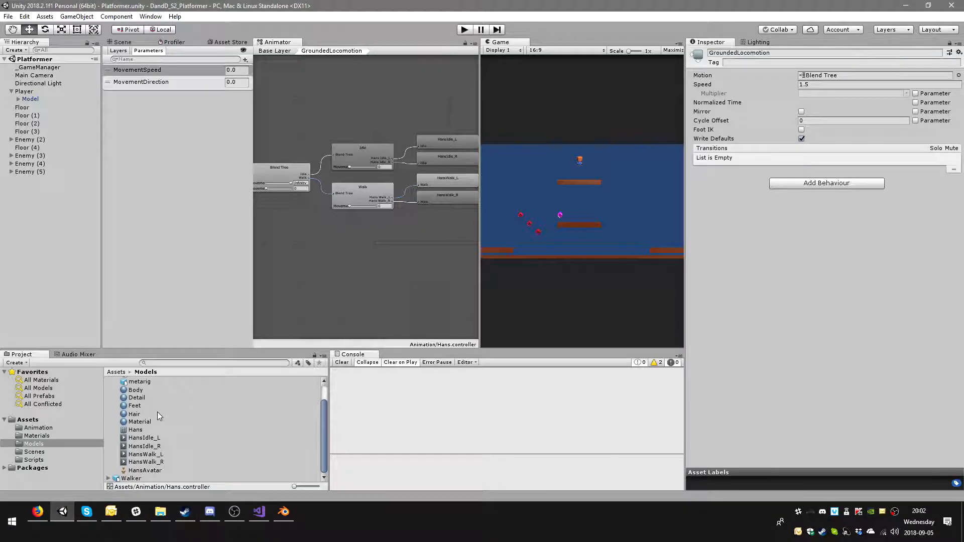
{"action": "left_click", "coordinate": [24, 91]}
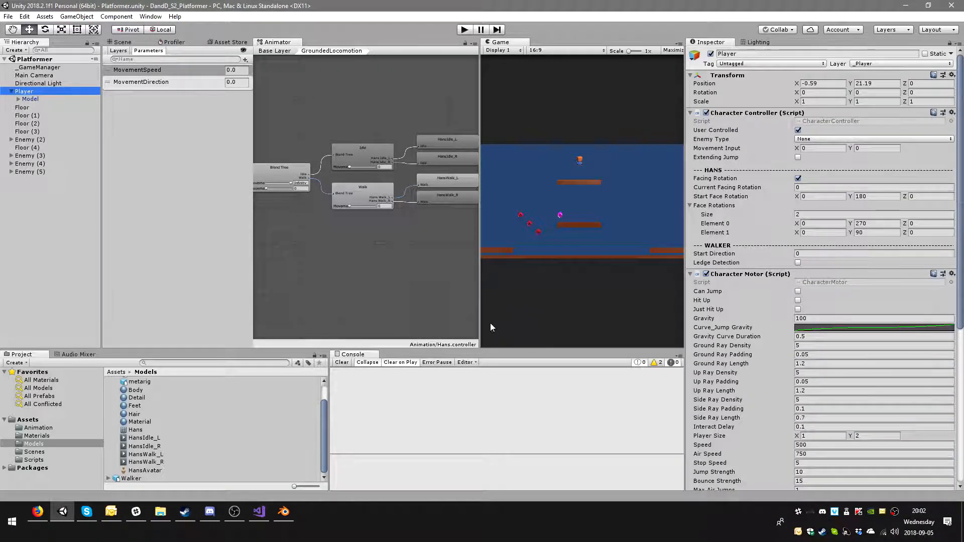
{"action": "left_click", "coordinate": [259, 512]}
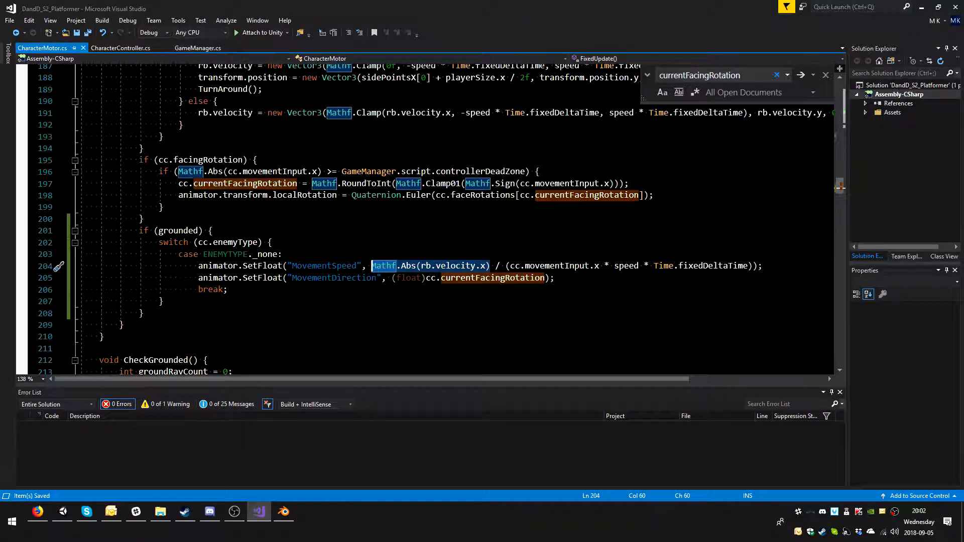
Step: Add a Debug.Log of the full MovementSpeed expression above the SetFloat calls in the ENEMYTYPE._none case, and save the script
{"action": "left_click", "coordinate": [382, 268]}
{"action": "left_click_drag", "start_coordinate": [371, 267], "coordinate": [753, 267]}
{"action": "key", "text": "ctrl+c"}
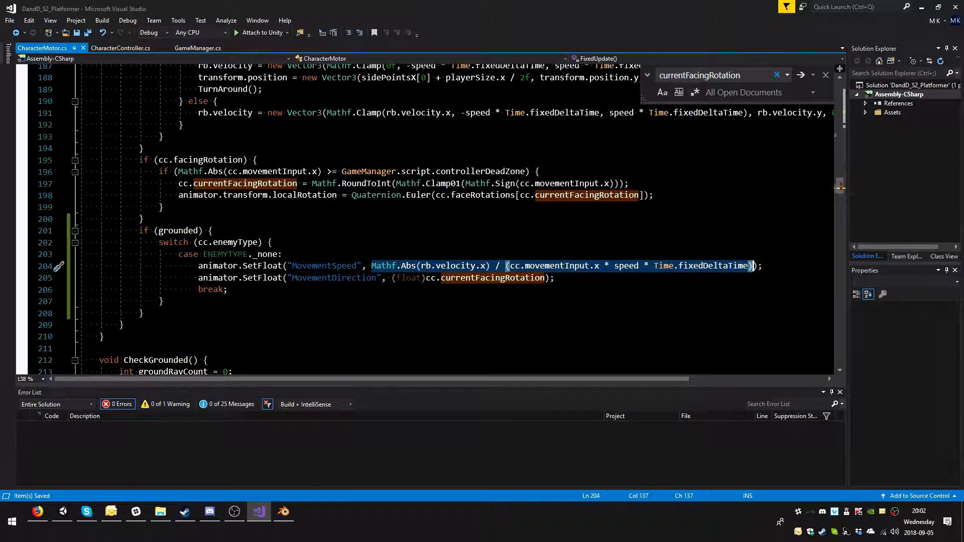
{"action": "key", "text": "Up"}
{"action": "key", "text": "Return"}
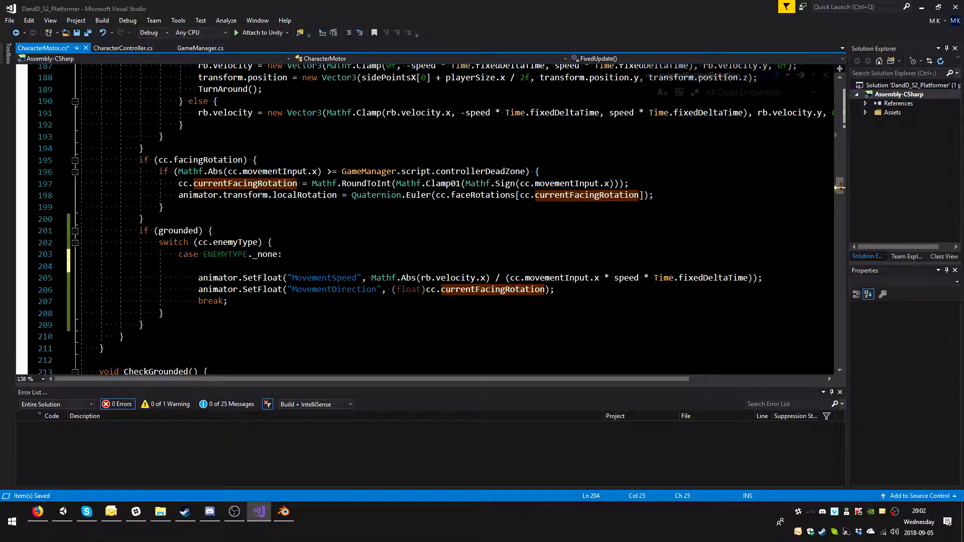
{"action": "type", "text": "De"}
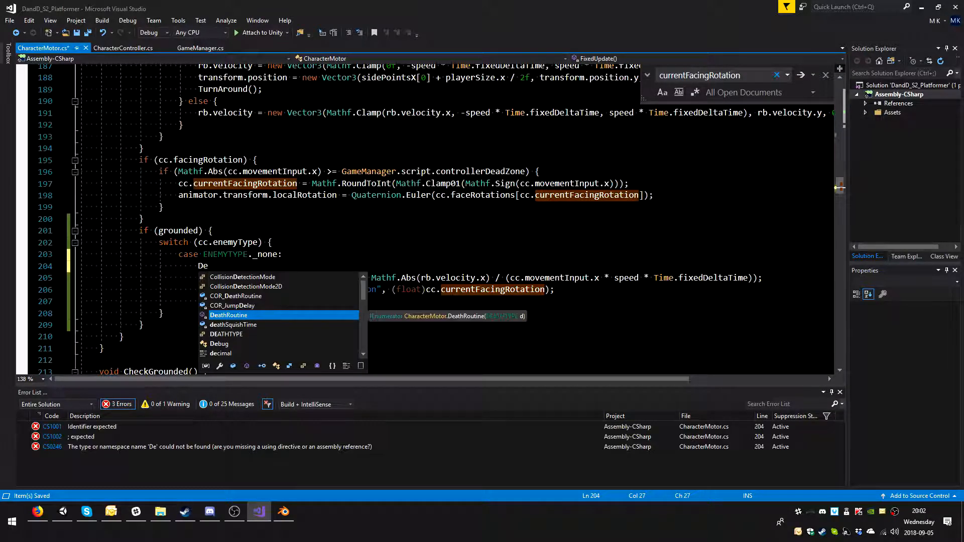
{"action": "type", "text": "bug.Lod"}
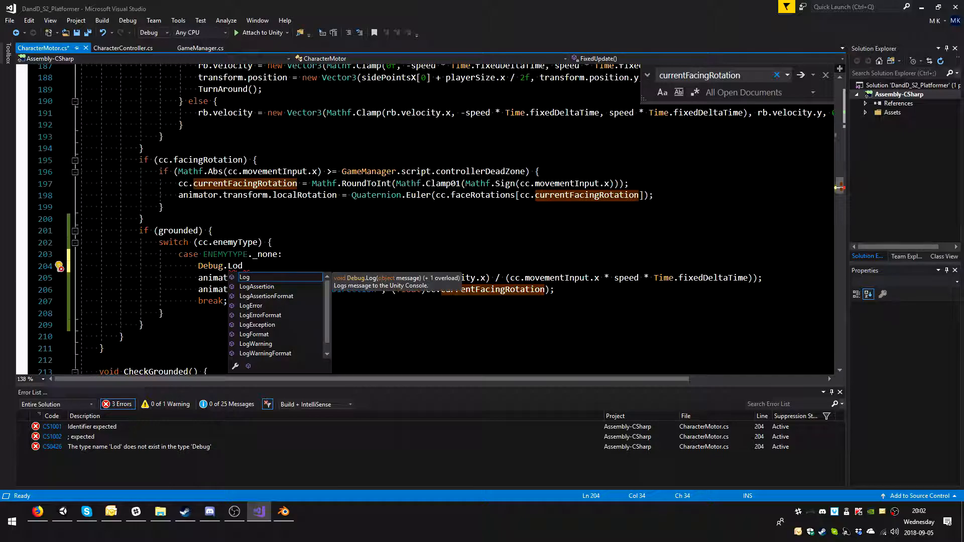
{"action": "key", "text": "BackSpace"}
{"action": "type", "text": "g"}
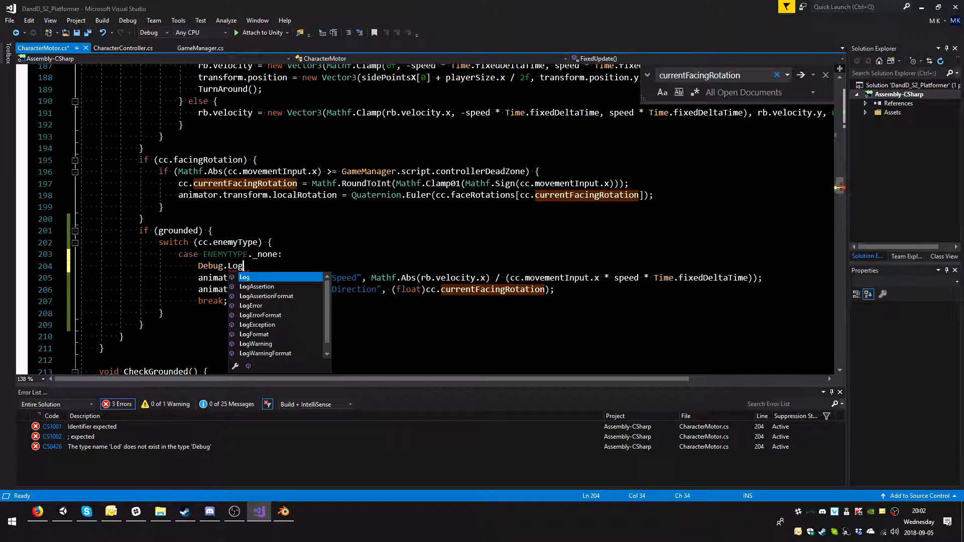
{"action": "type", "text": "("}
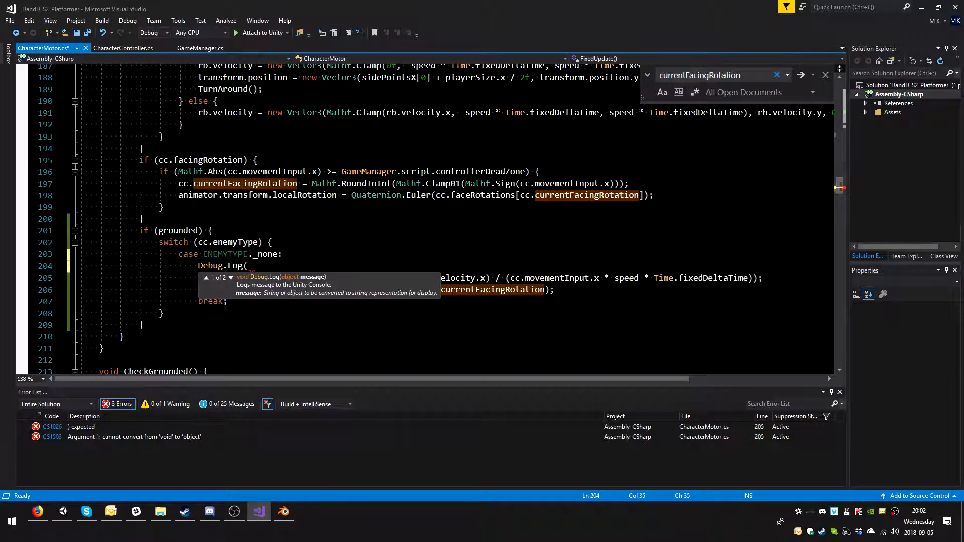
{"action": "key", "text": "ctrl+v"}
{"action": "type", "text": ");"}
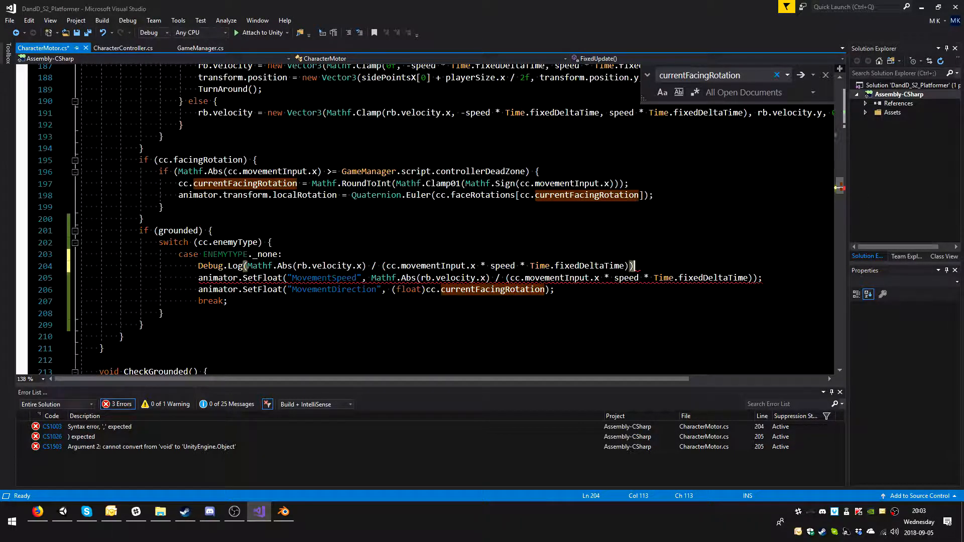
{"action": "key", "text": "ctrl+s"}
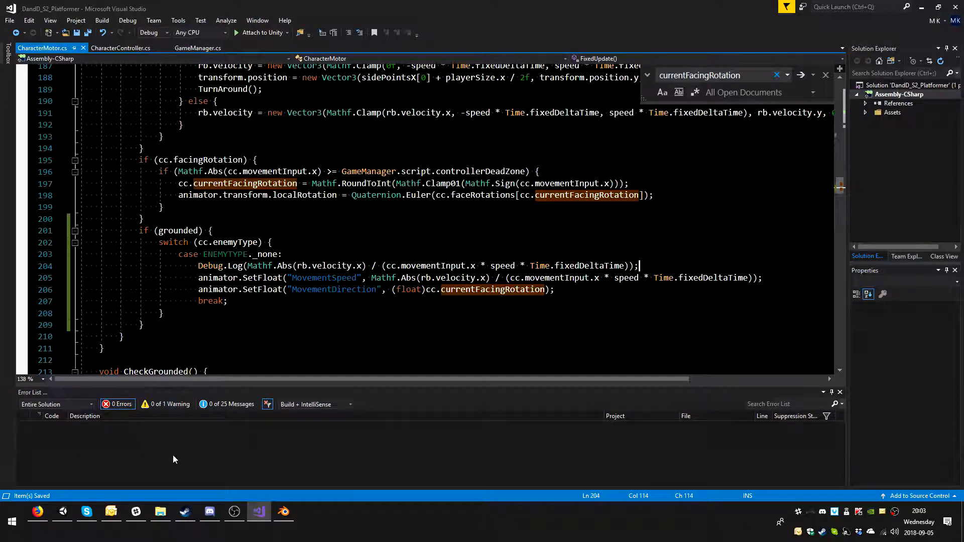
Step: Switch to Unity, start play mode and walk the player left and right to watch the logged speed values
{"action": "left_click", "coordinate": [65, 512]}
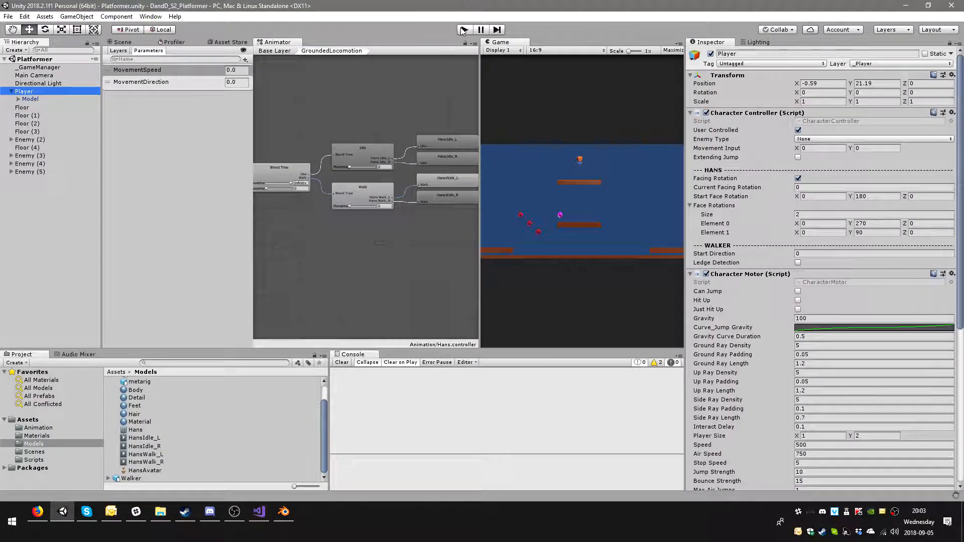
{"action": "left_click", "coordinate": [463, 30]}
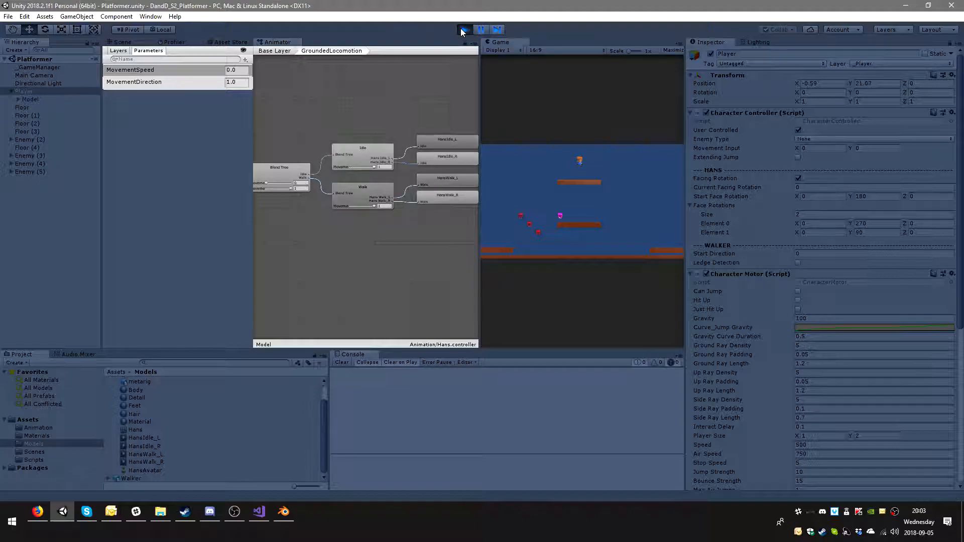
{"action": "key", "text": "Left"}
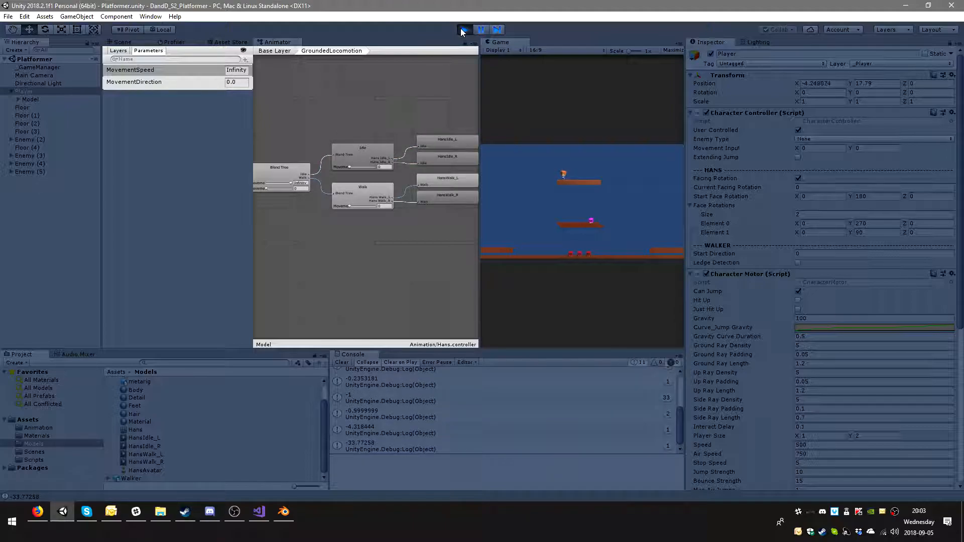
{"action": "key", "text": "Right"}
{"action": "key", "text": "Left"}
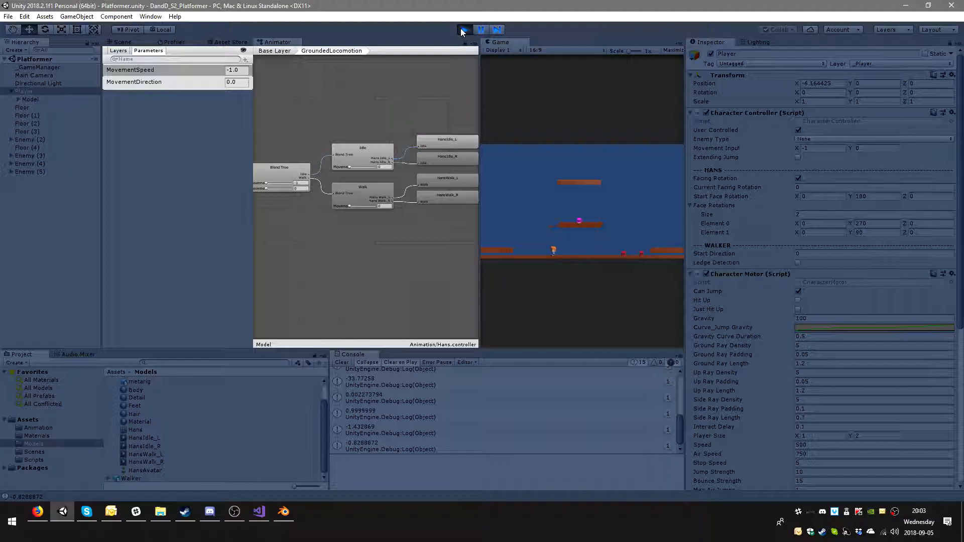
Step: Clear the console, walk and jump the player in both directions to compare the logged values, and stop play mode
{"action": "left_click", "coordinate": [342, 361]}
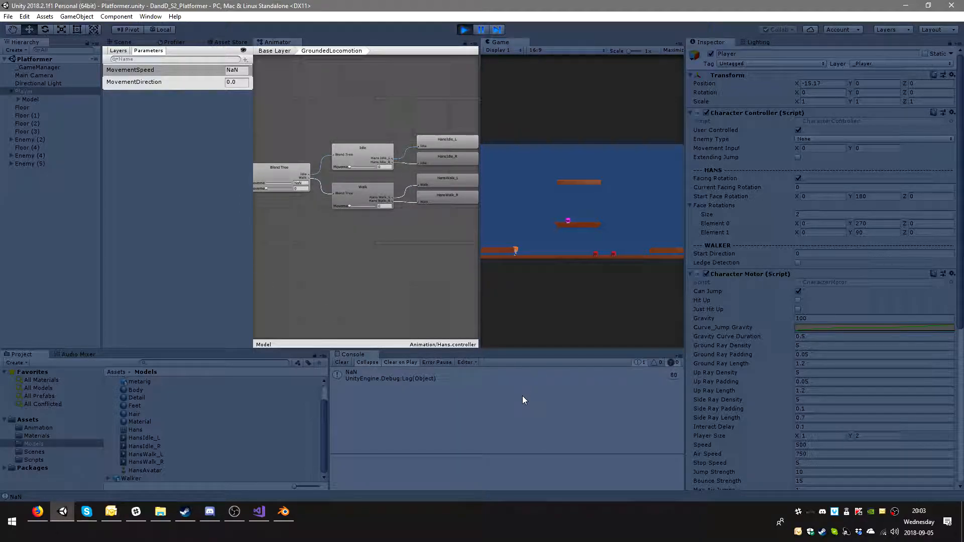
{"action": "left_click", "coordinate": [584, 242]}
{"action": "key", "text": "d"}
{"action": "key", "text": "space"}
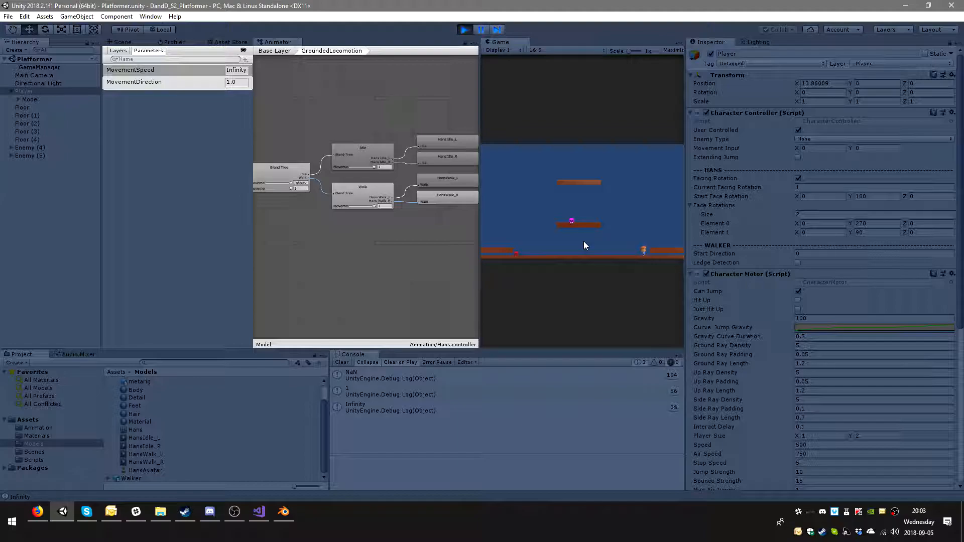
{"action": "key", "text": "a"}
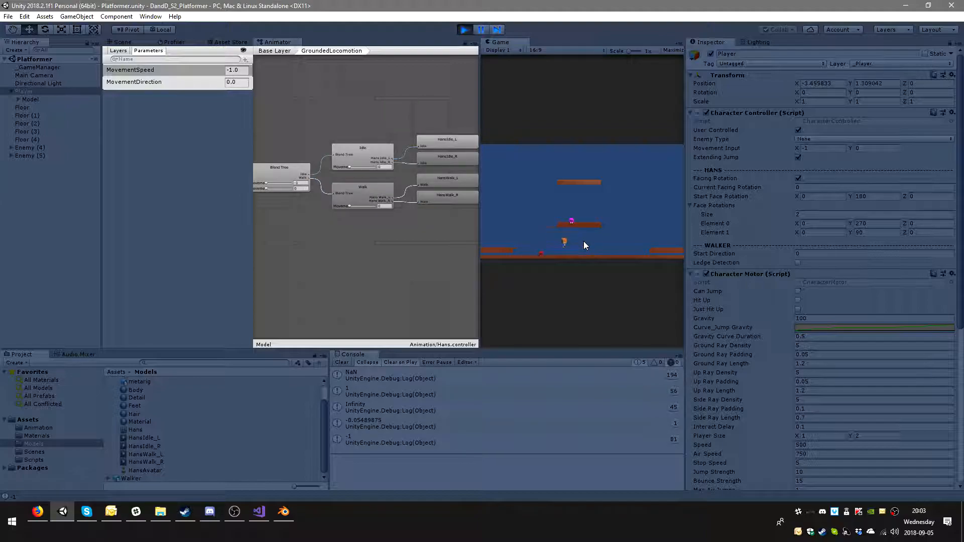
{"action": "key", "text": "d"}
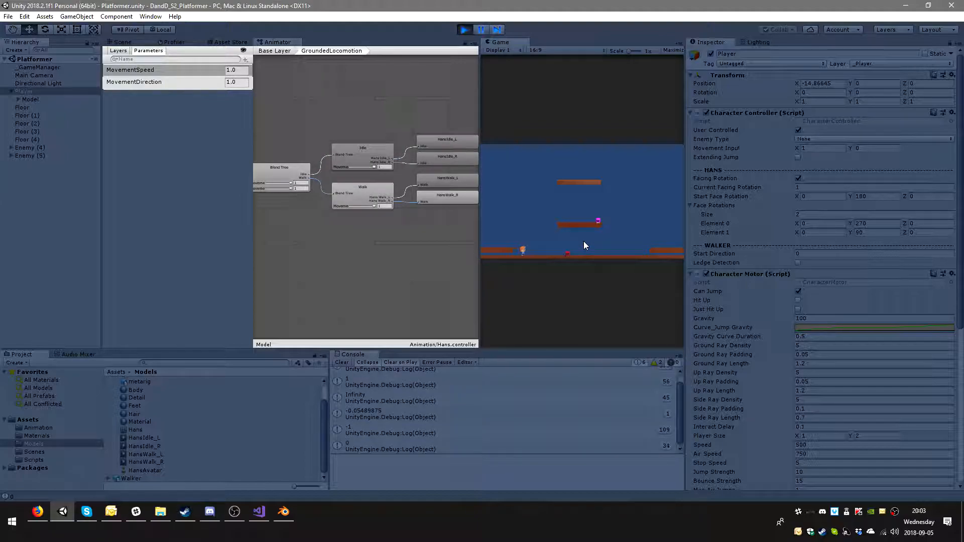
{"action": "key", "text": "space"}
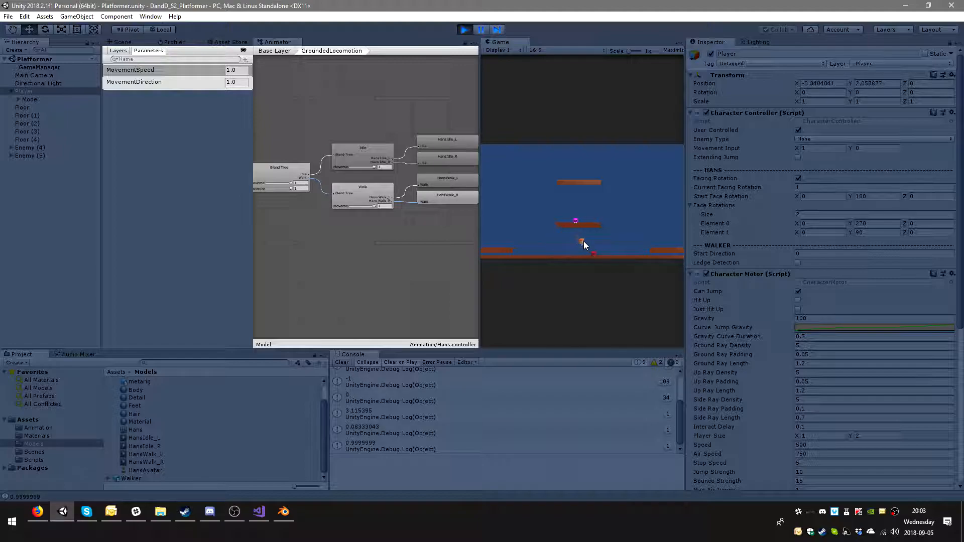
{"action": "key", "text": "a"}
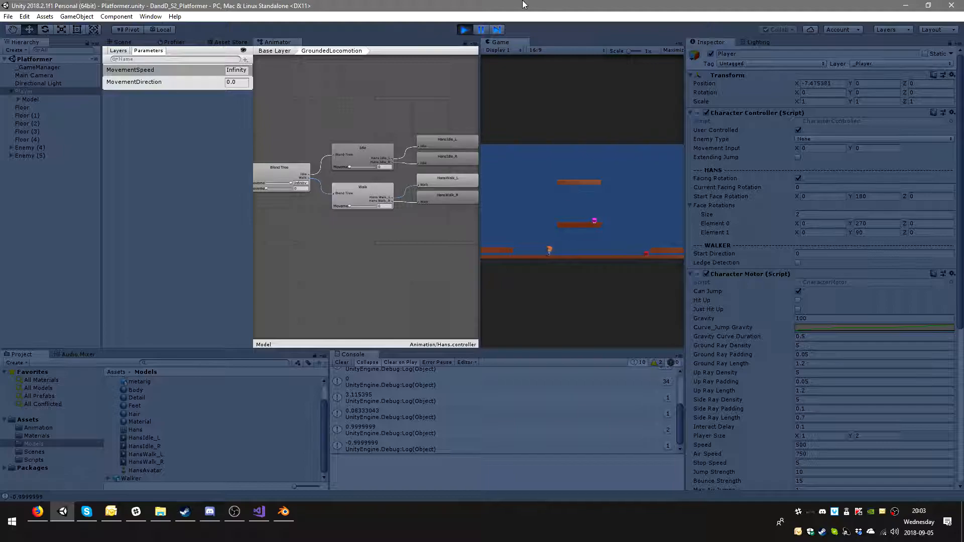
{"action": "left_click", "coordinate": [465, 30]}
Step: Switch to Visual Studio and delete the Debug.Log line from the ENEMYTYPE._none case
{"action": "left_click", "coordinate": [259, 512]}
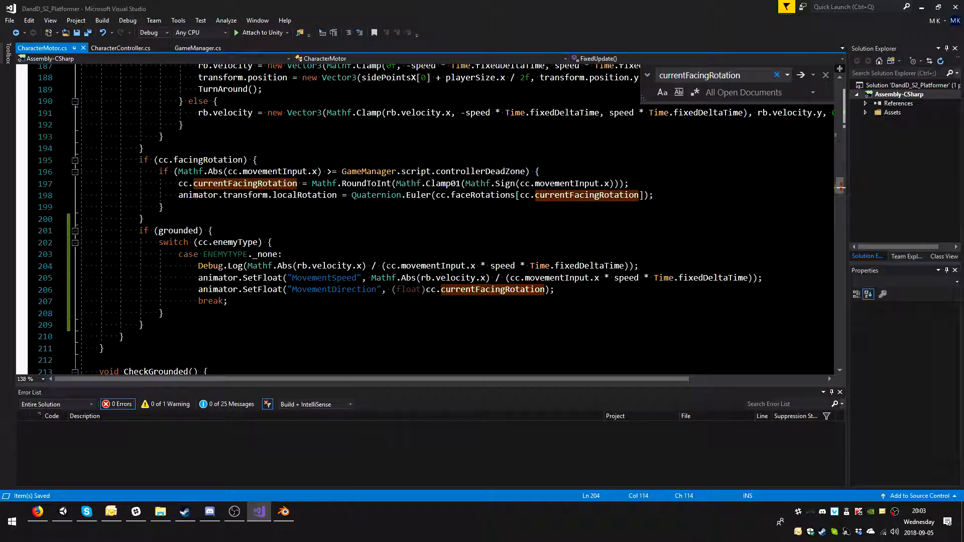
{"action": "left_click_drag", "start_coordinate": [386, 265], "coordinate": [475, 266]}
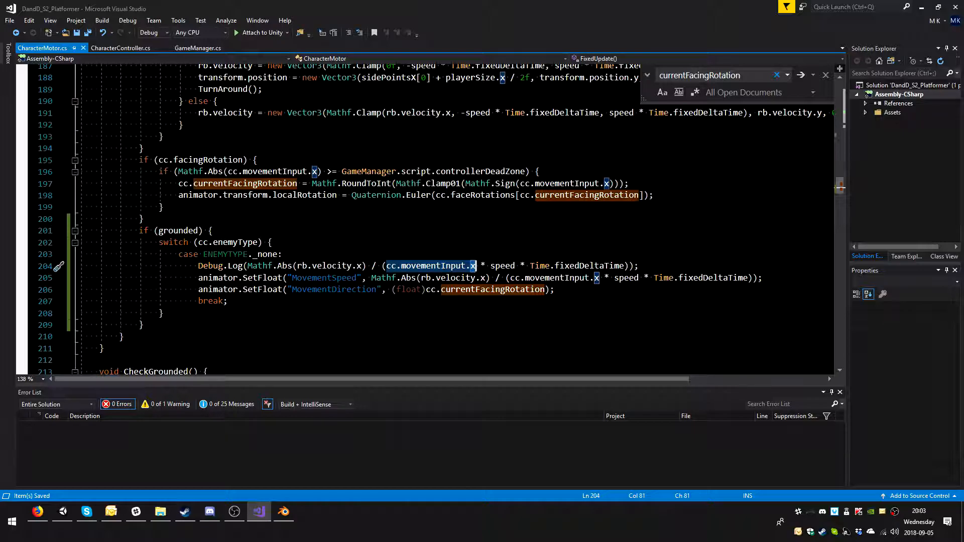
{"action": "left_click", "coordinate": [363, 266]}
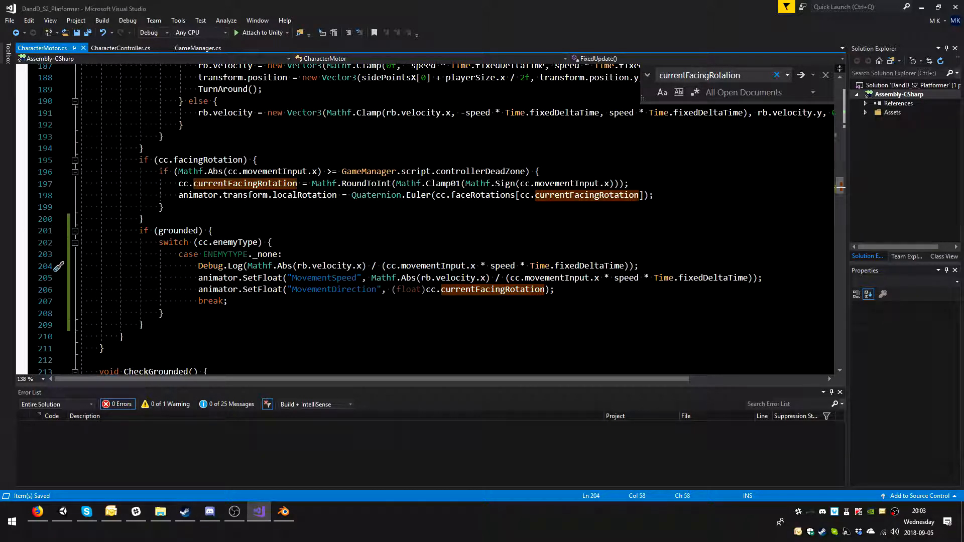
{"action": "left_click_drag", "start_coordinate": [638, 267], "coordinate": [2, 267]}
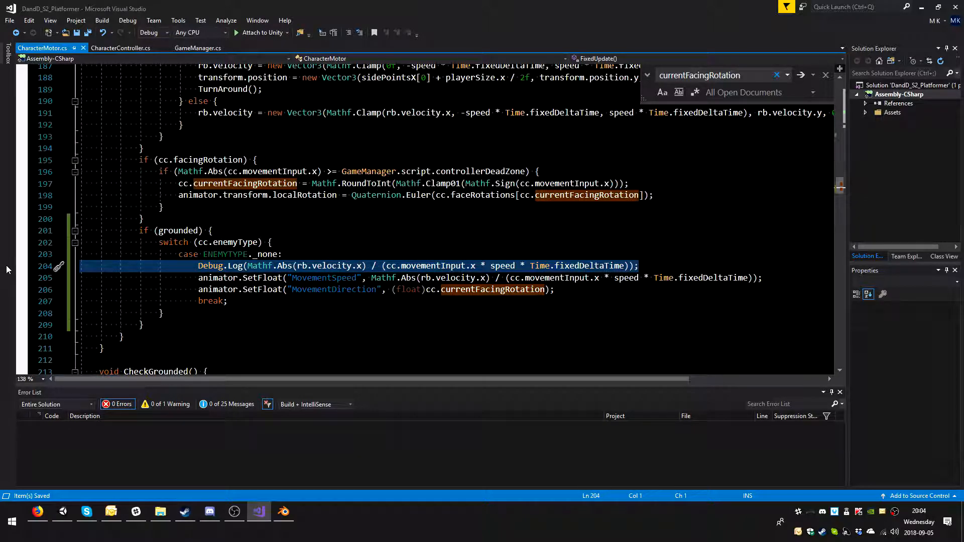
{"action": "key", "text": "Delete"}
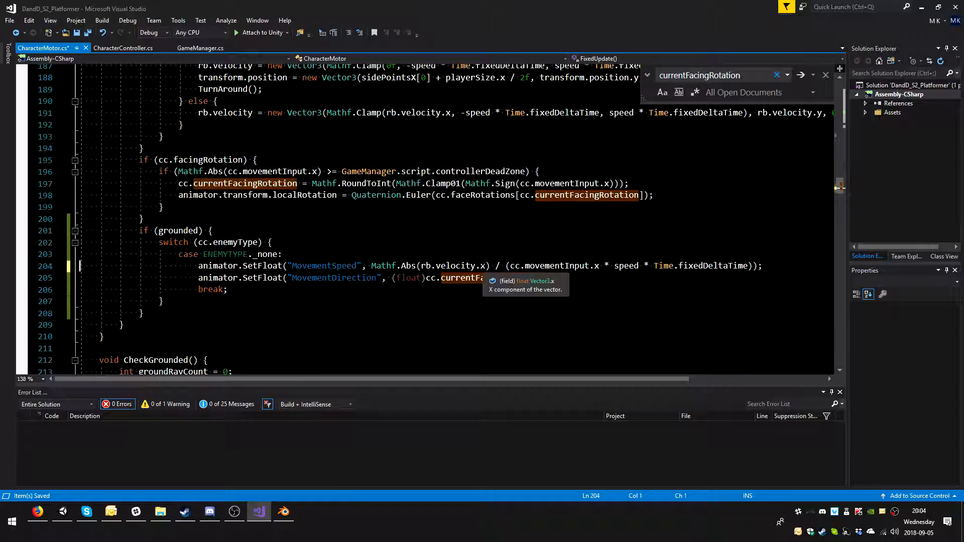
Step: Extend Mathf.Abs in the MovementSpeed line to enclose the whole division rather than only rb.velocity.x, and save the script
{"action": "left_click", "coordinate": [486, 266]}
{"action": "key", "text": "Delete"}
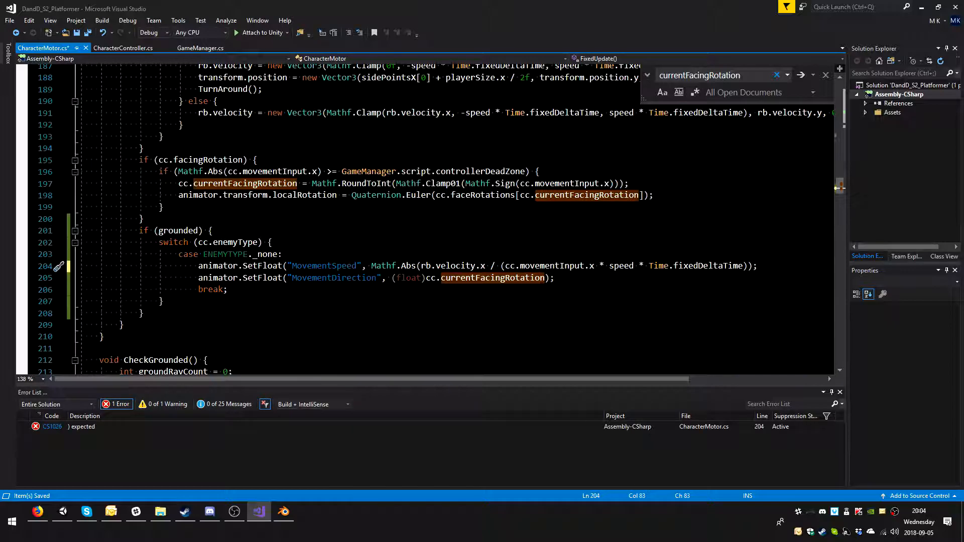
{"action": "left_click", "coordinate": [422, 266]}
{"action": "key", "text": "Left"}
{"action": "left_click", "coordinate": [755, 266]}
{"action": "key", "text": "ctrl+s"}
Step: Switch to Unity, start play mode and walk the player left and right while watching MovementSpeed and MovementDirection in the Animator
{"action": "left_click", "coordinate": [62, 512]}
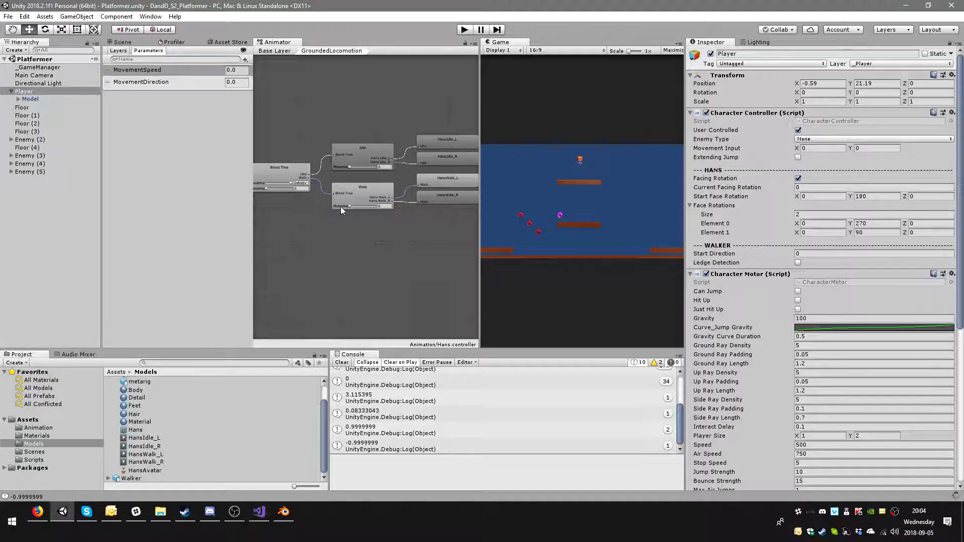
{"action": "left_click", "coordinate": [461, 29]}
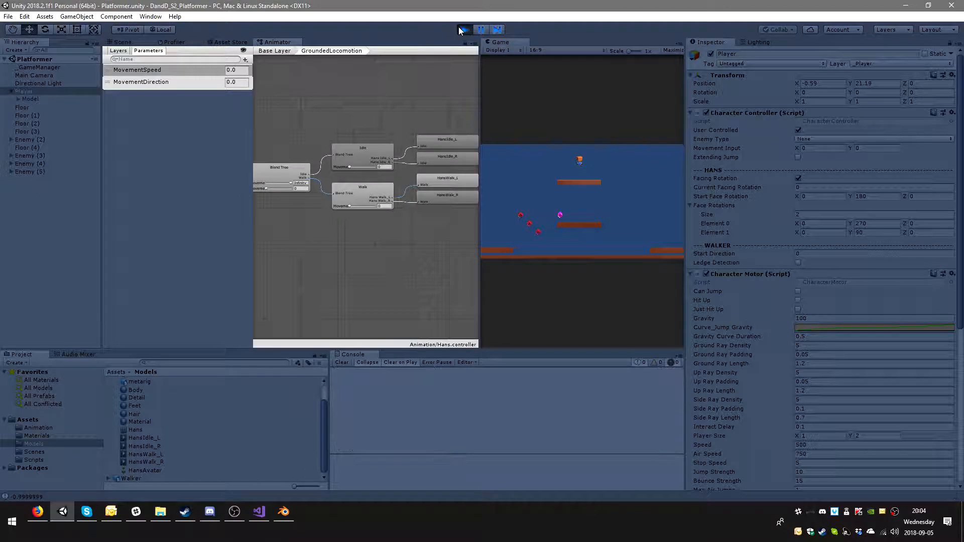
{"action": "key", "text": "Left"}
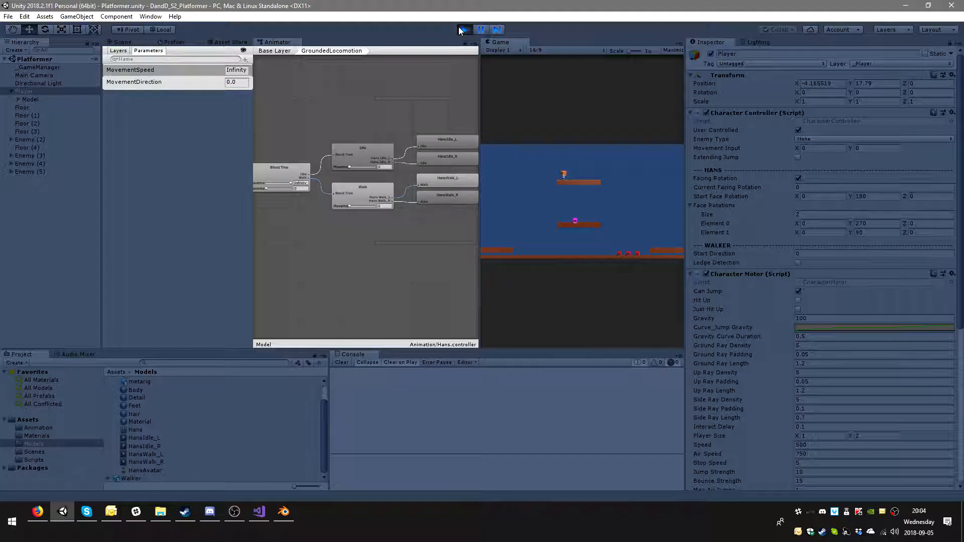
{"action": "key", "text": "Right"}
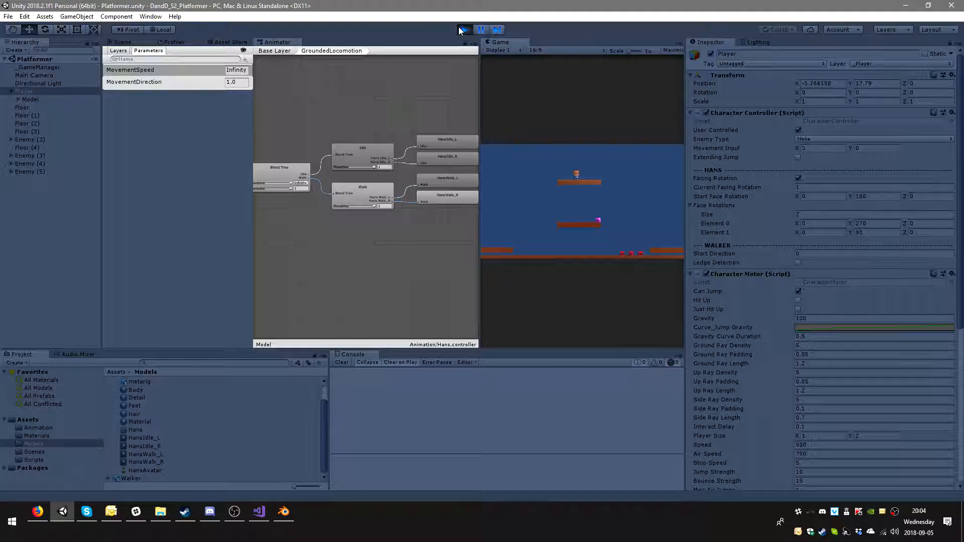
{"action": "key", "text": "Left"}
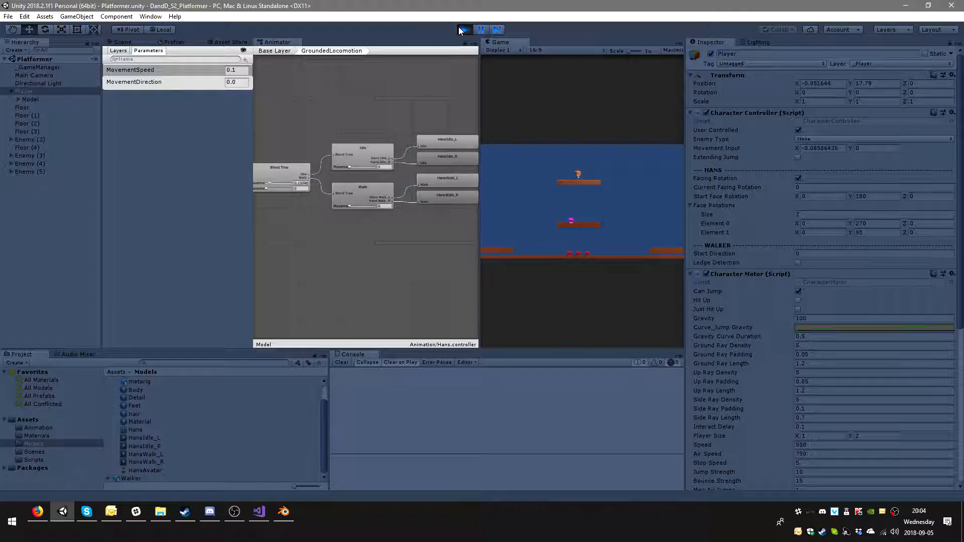
{"action": "key", "text": "Left"}
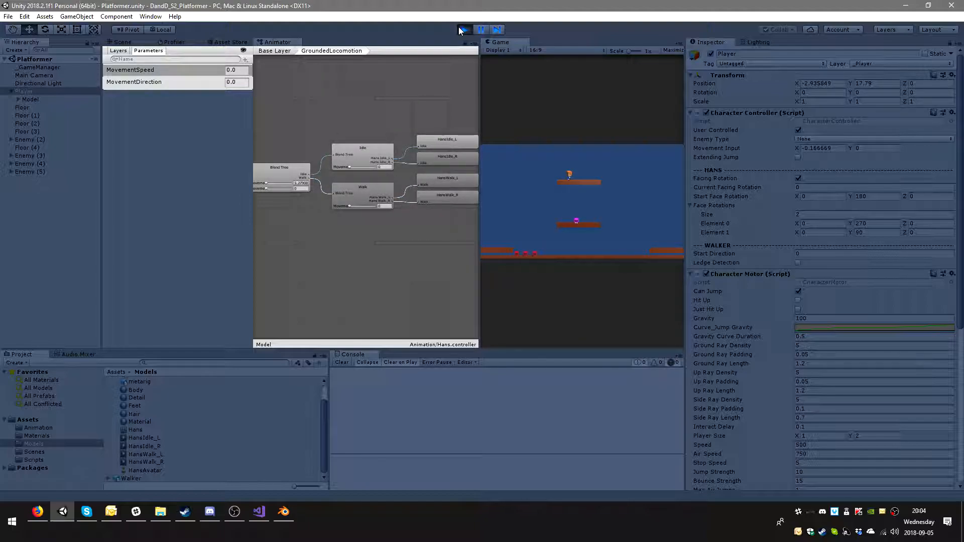
{"action": "key", "text": "Right"}
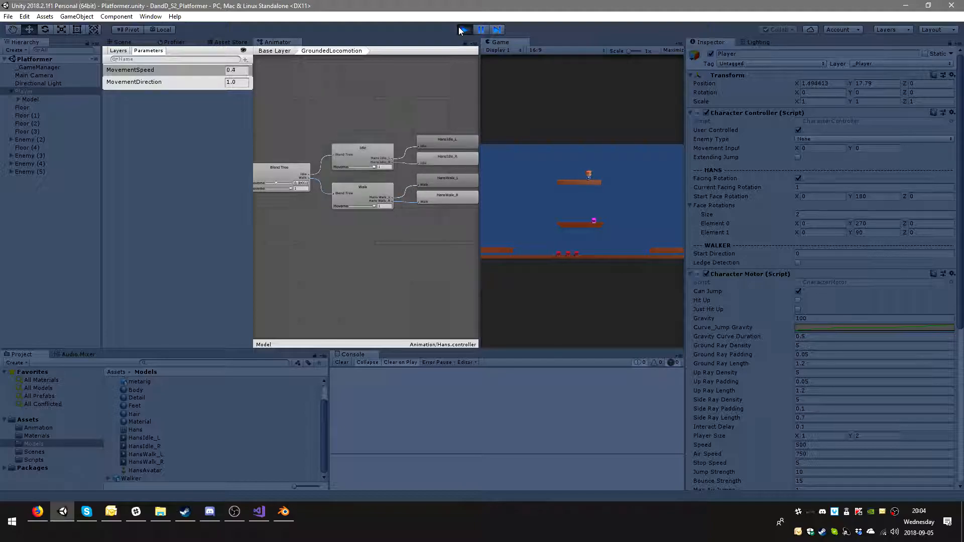
{"action": "key", "text": "Left"}
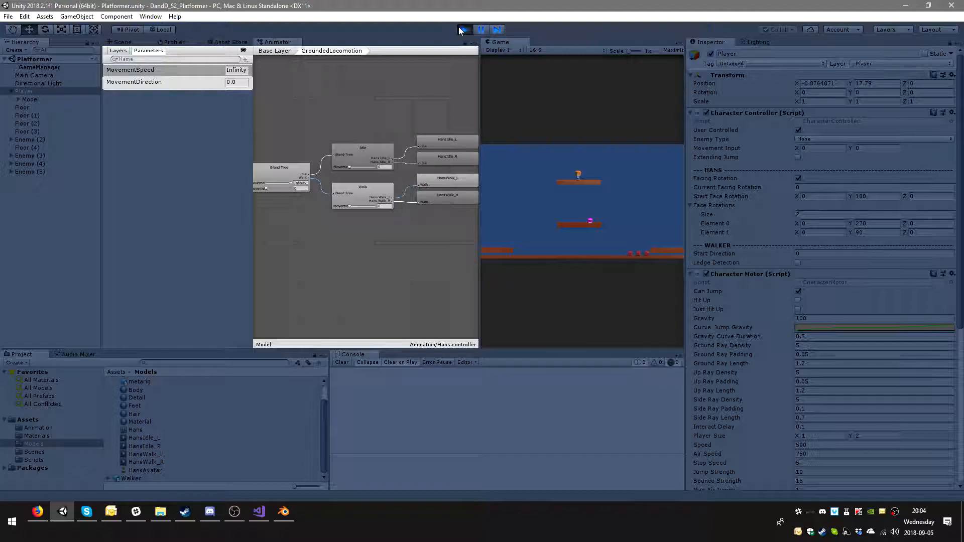
{"action": "key", "text": "Right"}
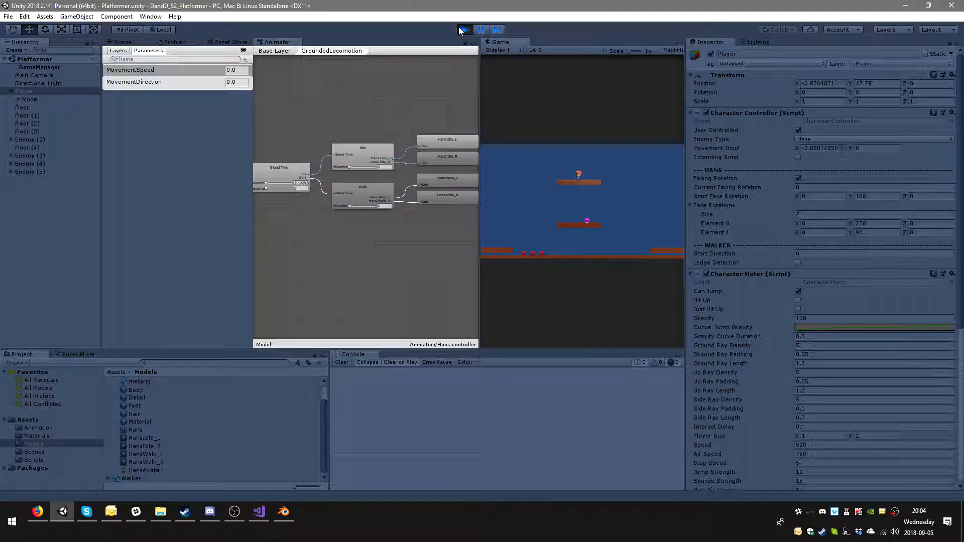
{"action": "key", "text": "d"}
{"action": "key", "text": "a"}
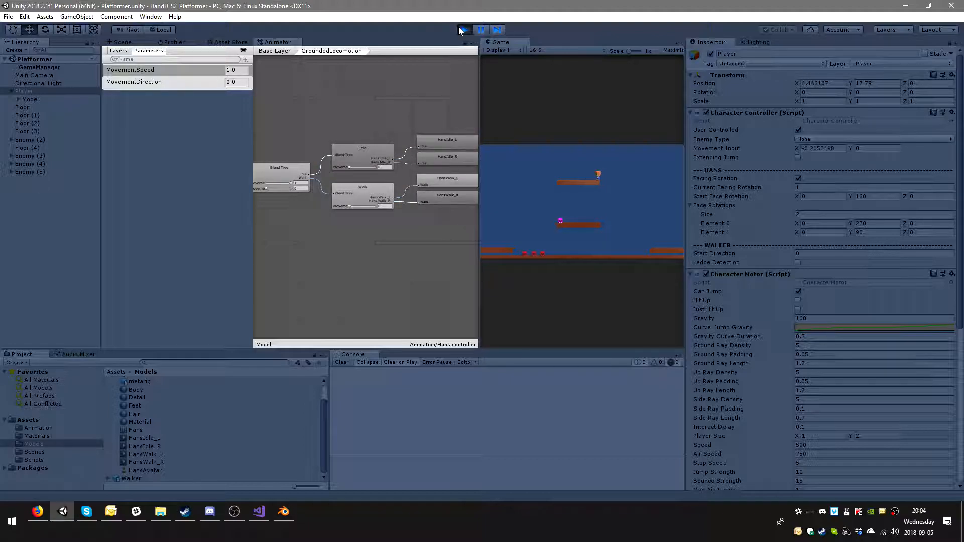
{"action": "key", "text": "d"}
Step: Maximize the Game view and walk the player back and forth on the upper platform to check the idle and walk animations
{"action": "double_click", "coordinate": [479, 29]}
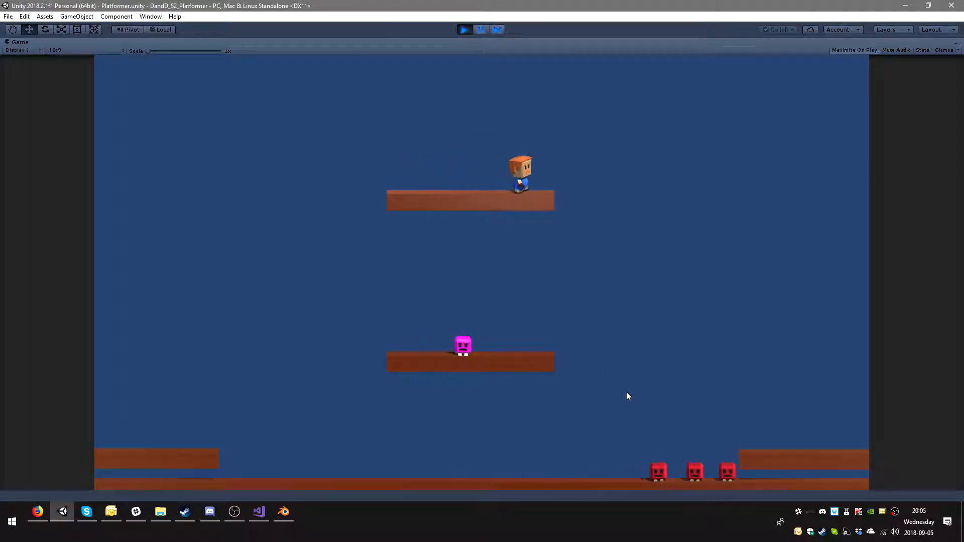
{"action": "key", "text": "d"}
{"action": "key", "text": "a"}
{"action": "key", "text": "d"}
{"action": "key", "text": "a"}
{"action": "key", "text": "d"}
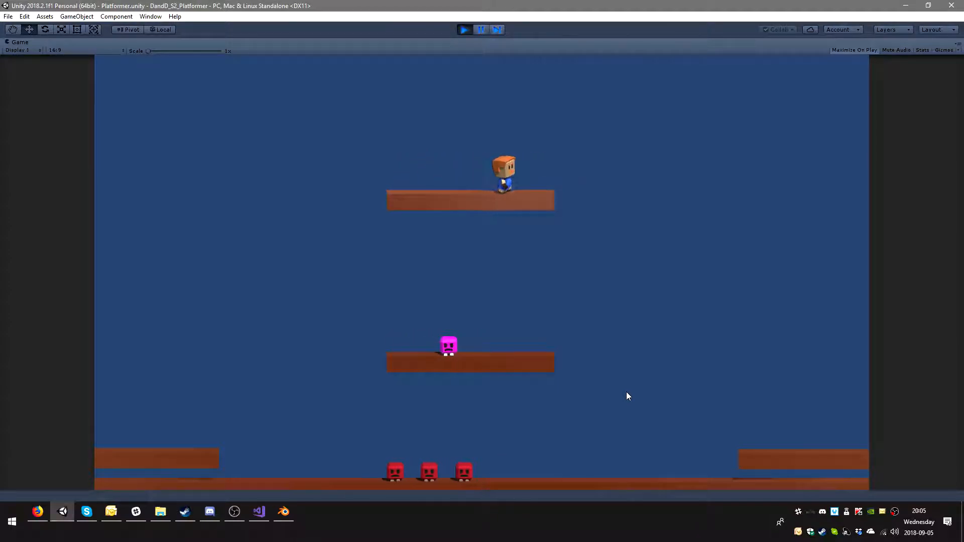
{"action": "key", "text": "a"}
{"action": "key", "text": "d"}
{"action": "key", "text": "a"}
{"action": "key", "text": "d"}
{"action": "key", "text": "a"}
{"action": "key", "text": "d"}
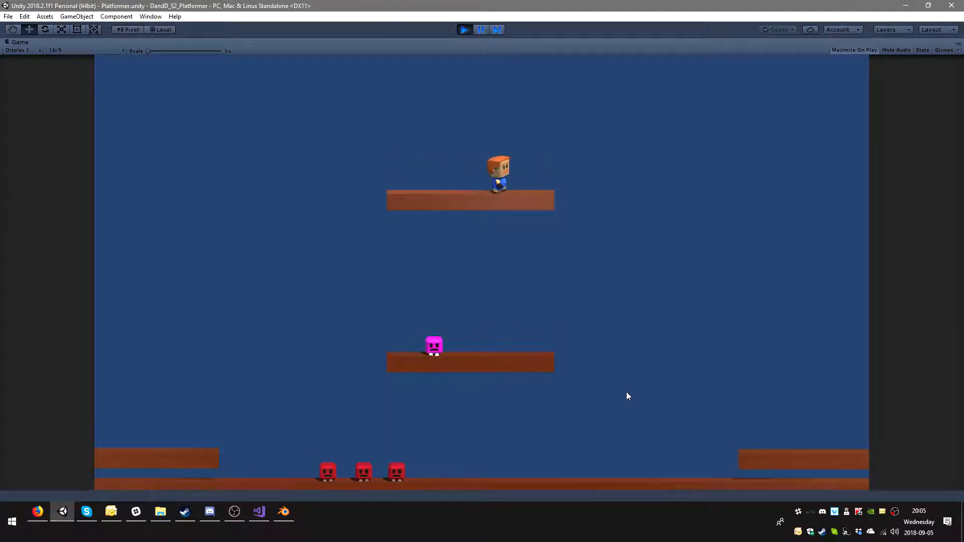
{"action": "key", "text": "a"}
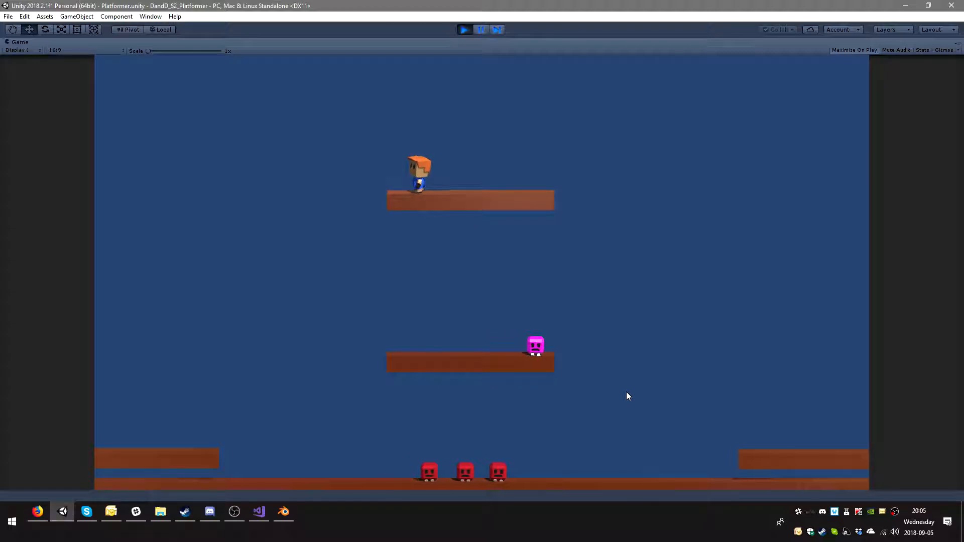
{"action": "key", "text": "a"}
{"action": "key", "text": "d"}
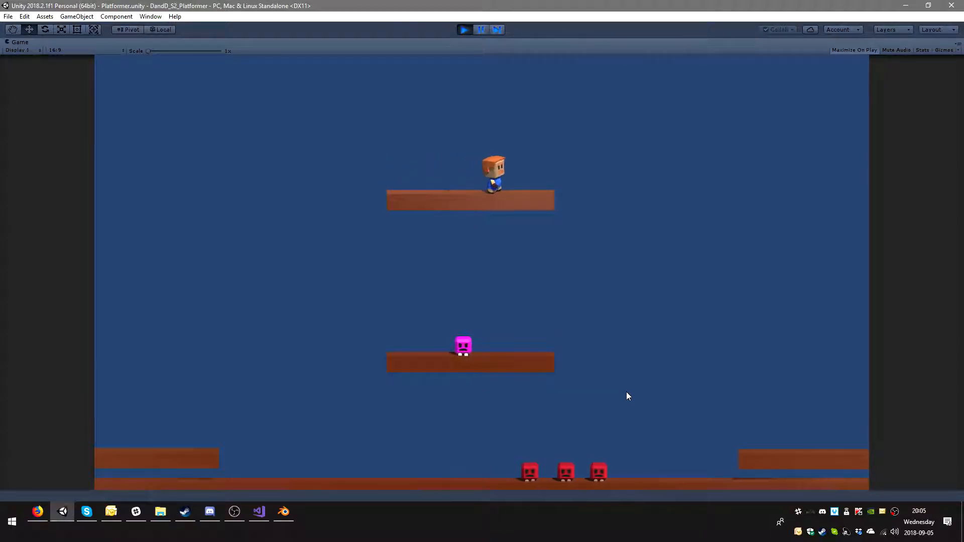
{"action": "key", "text": "a"}
{"action": "key", "text": "d"}
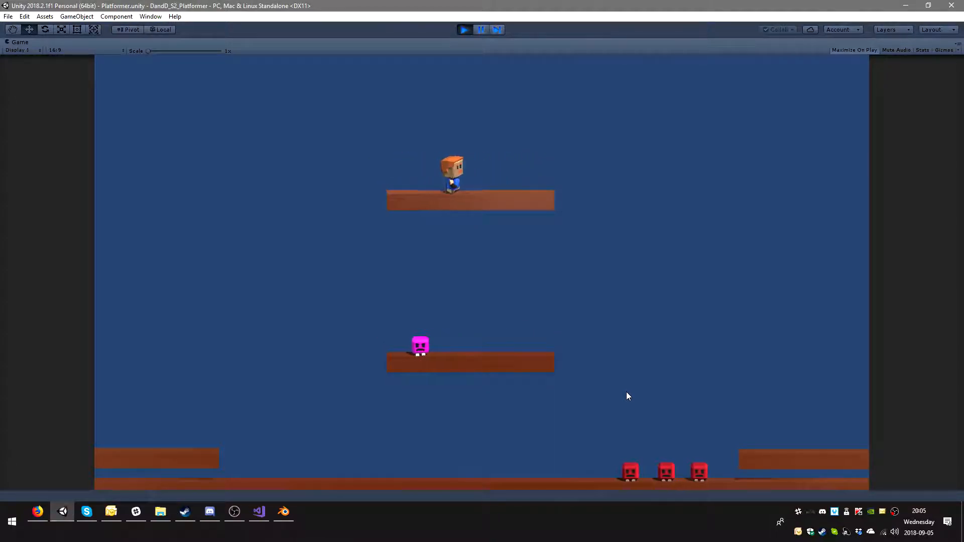
{"action": "key", "text": "a"}
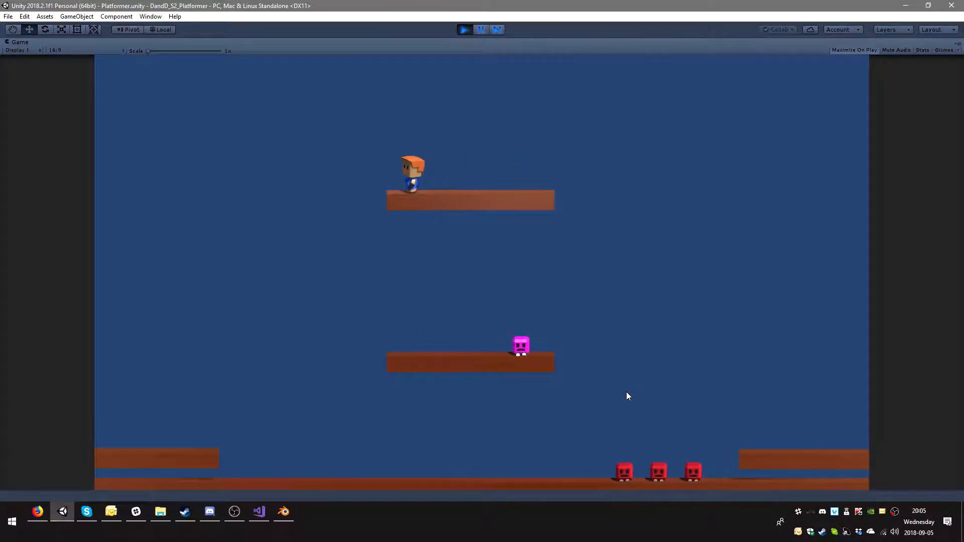
{"action": "key", "text": "d"}
{"action": "key", "text": "a"}
{"action": "key", "text": "d"}
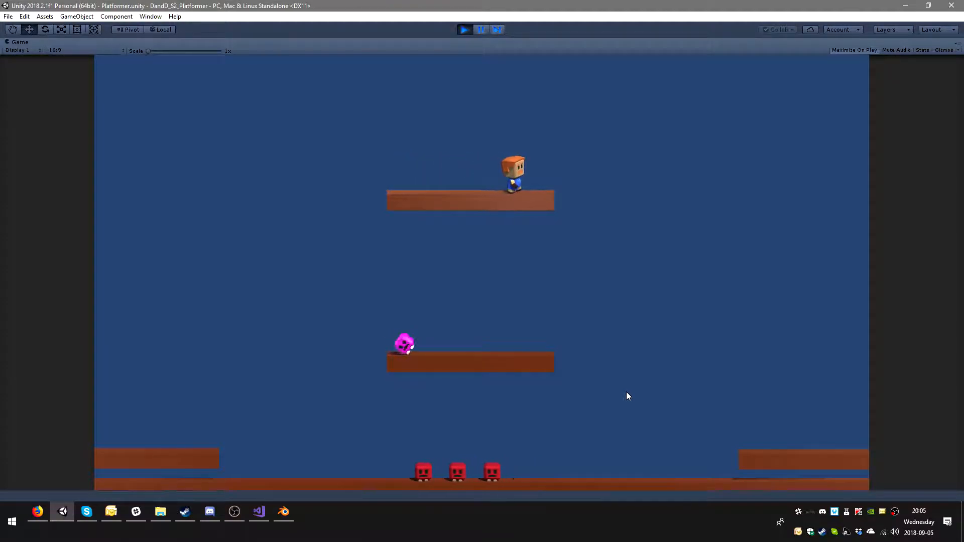
{"action": "key", "text": "a"}
{"action": "key", "text": "a"}
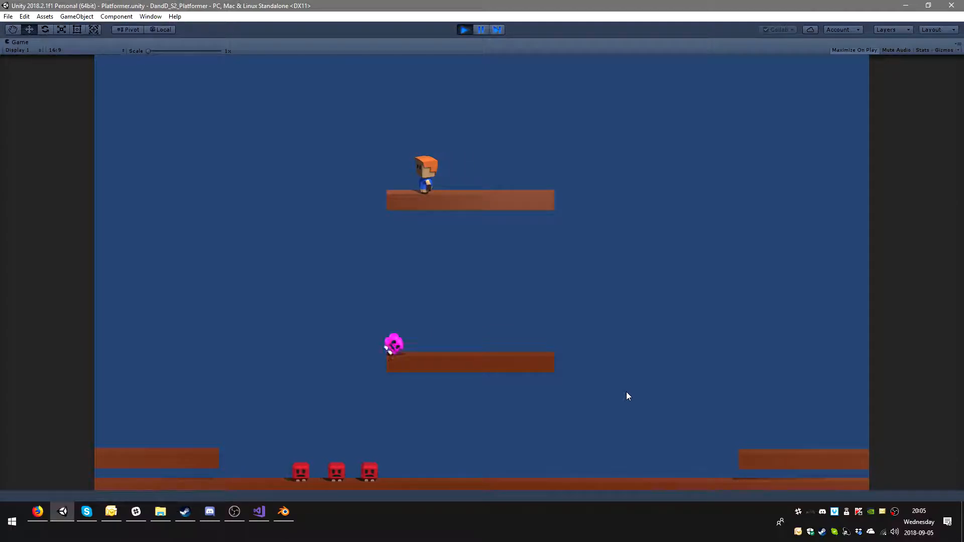
{"action": "key", "text": "d"}
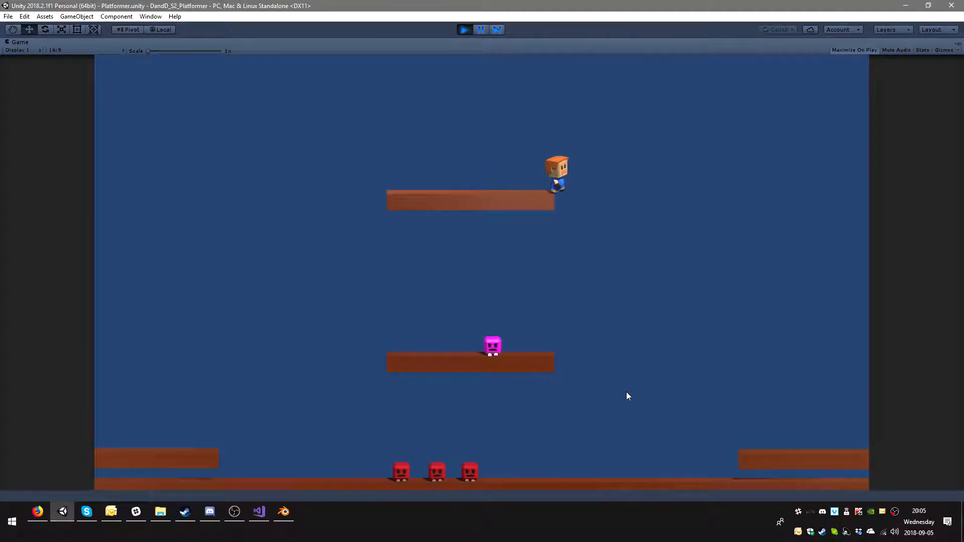
Step: Jump the player off the upper platform, stomp the enemies below and jump up to the middle platform
{"action": "key", "text": "space"}
{"action": "key", "text": "d"}
{"action": "key", "text": "space"}
{"action": "key", "text": "a"}
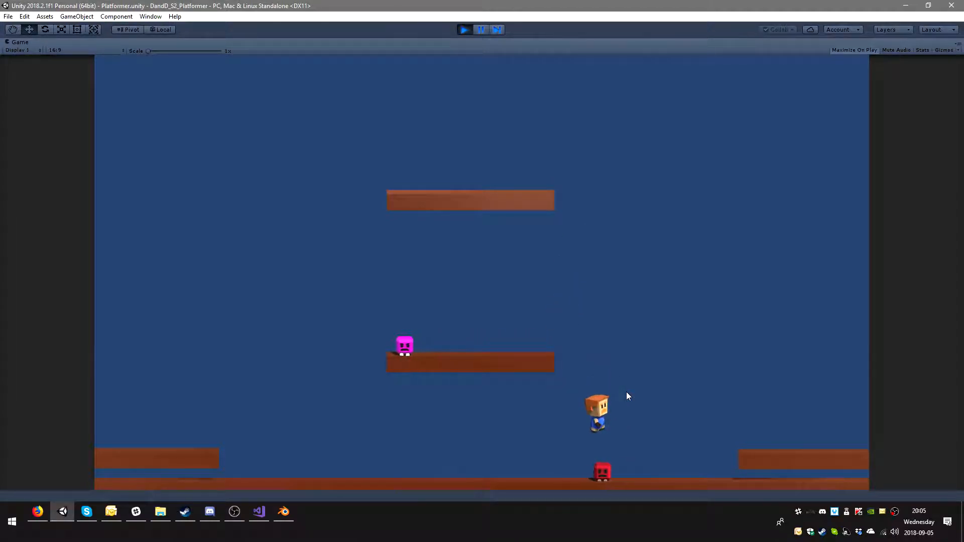
{"action": "key", "text": "d"}
{"action": "key", "text": "a"}
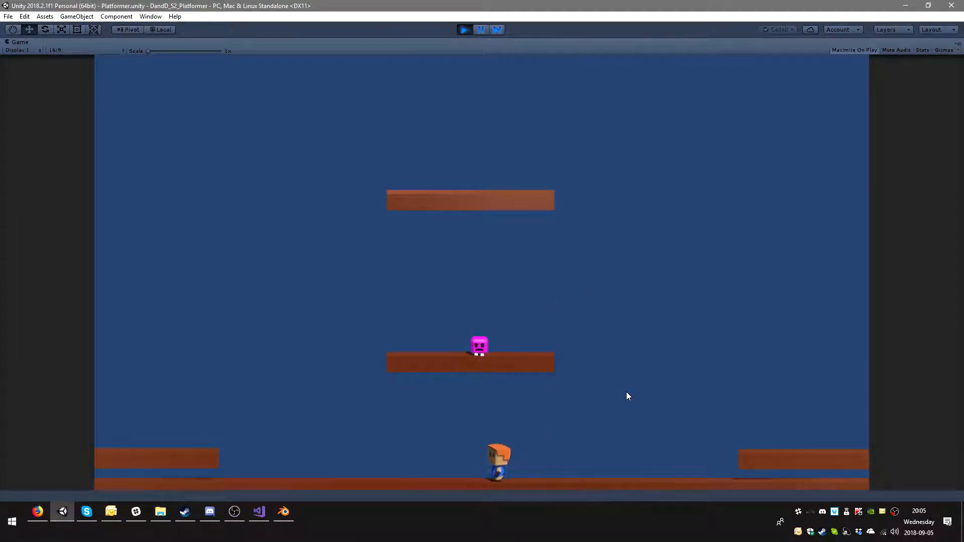
{"action": "key", "text": "space"}
{"action": "key", "text": "a"}
{"action": "key", "text": "d"}
{"action": "key", "text": "a"}
{"action": "key", "text": "space"}
{"action": "key", "text": "d"}
{"action": "key", "text": "a"}
{"action": "key", "text": "space"}
{"action": "key", "text": "space"}
{"action": "key", "text": "space"}
{"action": "key", "text": "space"}
{"action": "key", "text": "d"}
{"action": "key", "text": "space"}
{"action": "key", "text": "d"}
{"action": "key", "text": "a"}
{"action": "key", "text": "space"}
{"action": "key", "text": "d"}
{"action": "key", "text": "a"}
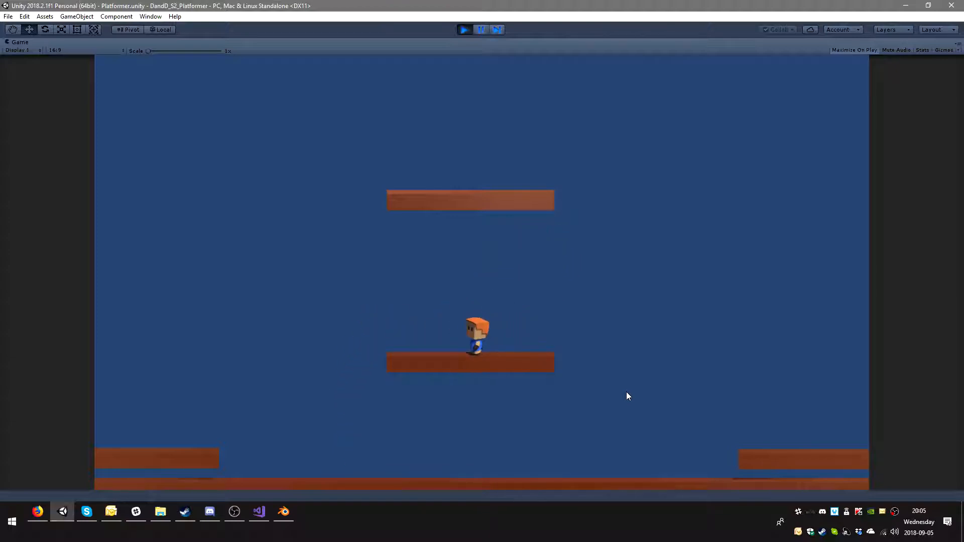
Step: Jump the player between the middle platform and the lower-right ledge to check the animations, and stop play mode
{"action": "key", "text": "space"}
{"action": "key", "text": "space"}
{"action": "key", "text": "d"}
{"action": "key", "text": "space"}
{"action": "key", "text": "space"}
{"action": "key", "text": "d"}
{"action": "key", "text": "space"}
{"action": "key", "text": "a"}
{"action": "key", "text": "space"}
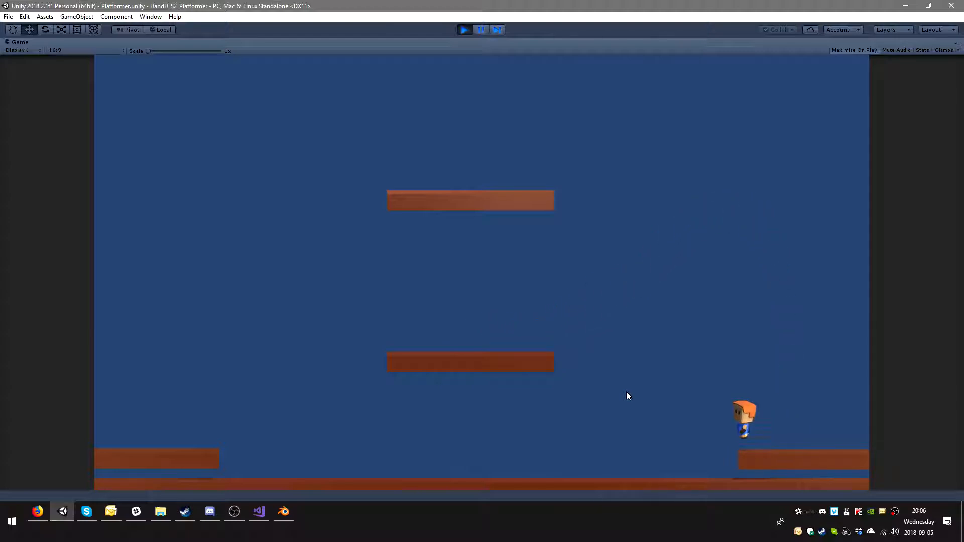
{"action": "key", "text": "d"}
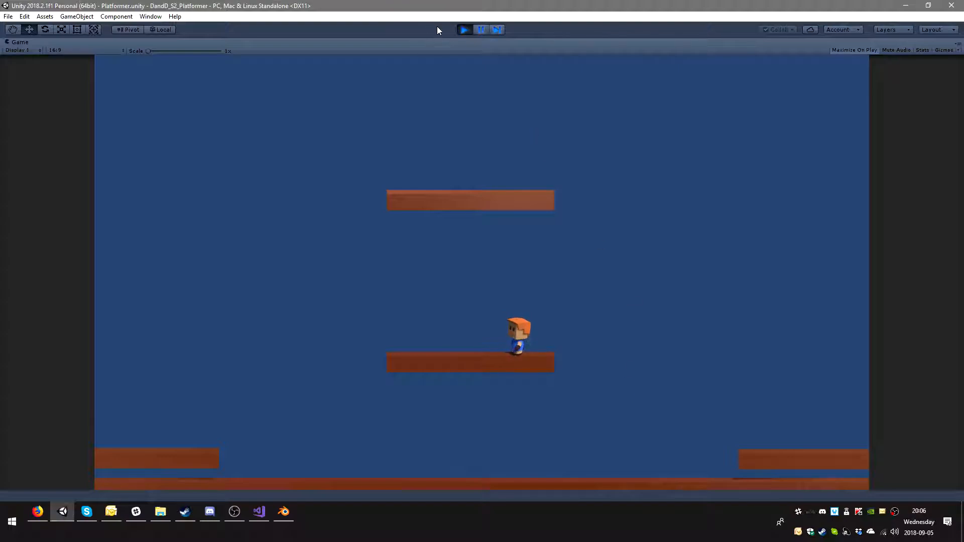
{"action": "left_click", "coordinate": [465, 29]}
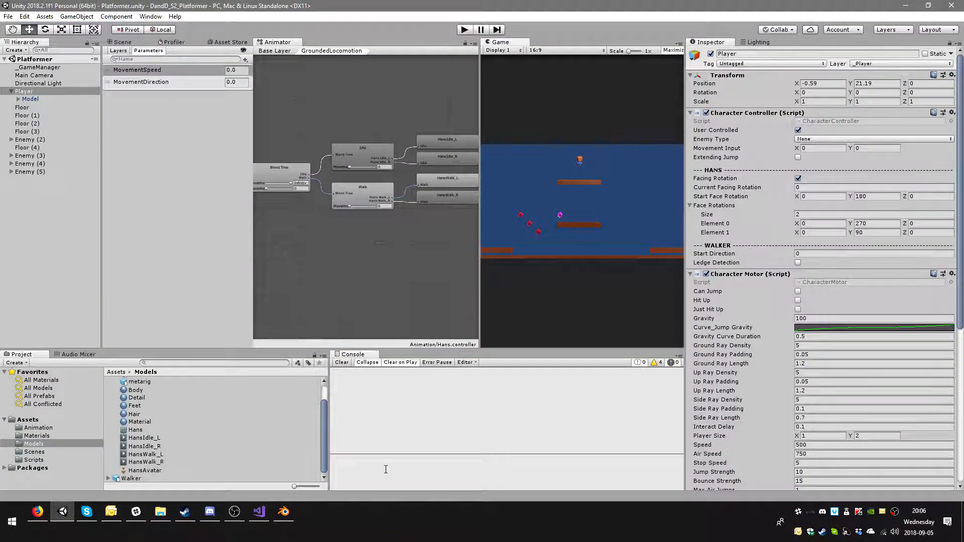
Step: Switch to Visual Studio, remove "cc.movementInput.x *" from the divisor in the MovementSpeed line, and save the script
{"action": "left_click", "coordinate": [259, 511]}
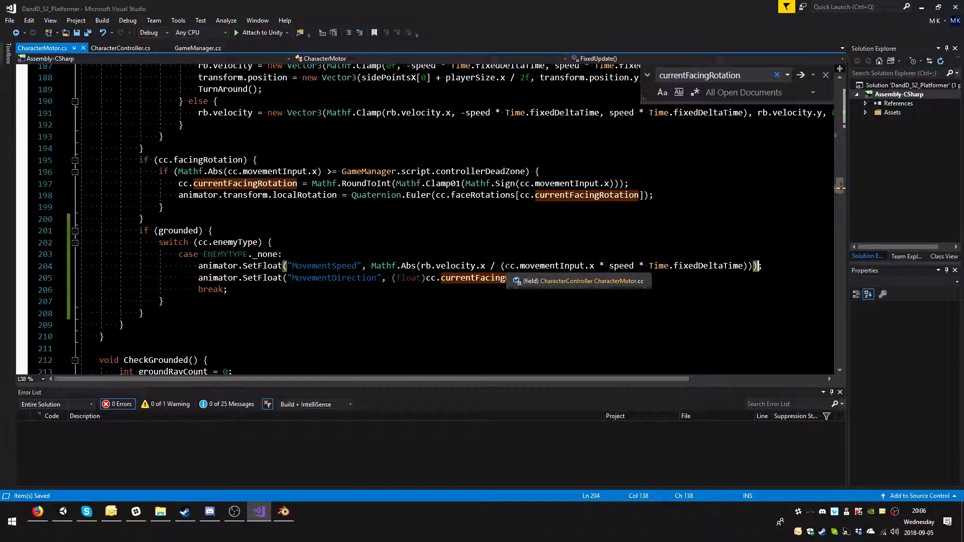
{"action": "left_click", "coordinate": [491, 266]}
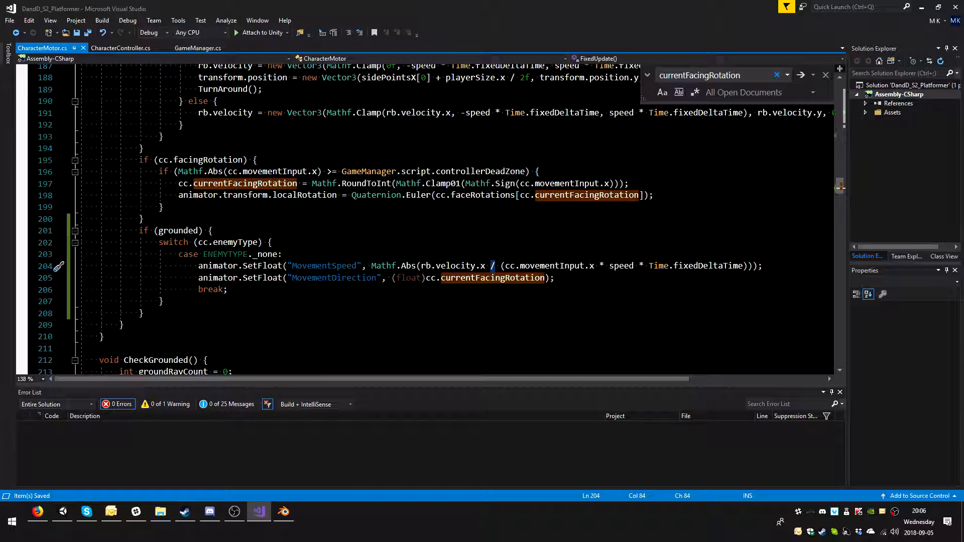
{"action": "left_click_drag", "start_coordinate": [505, 266], "coordinate": [595, 266]}
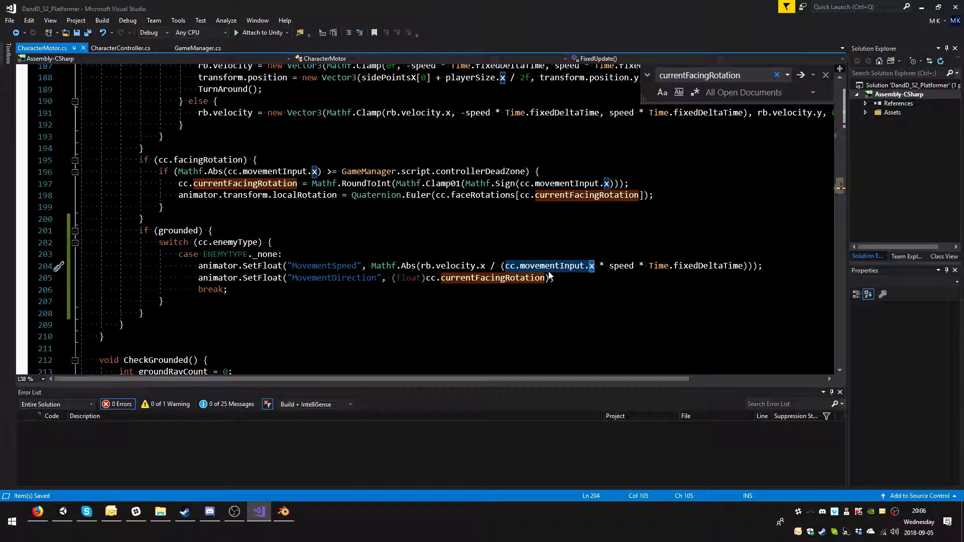
{"action": "left_click", "coordinate": [506, 266]}
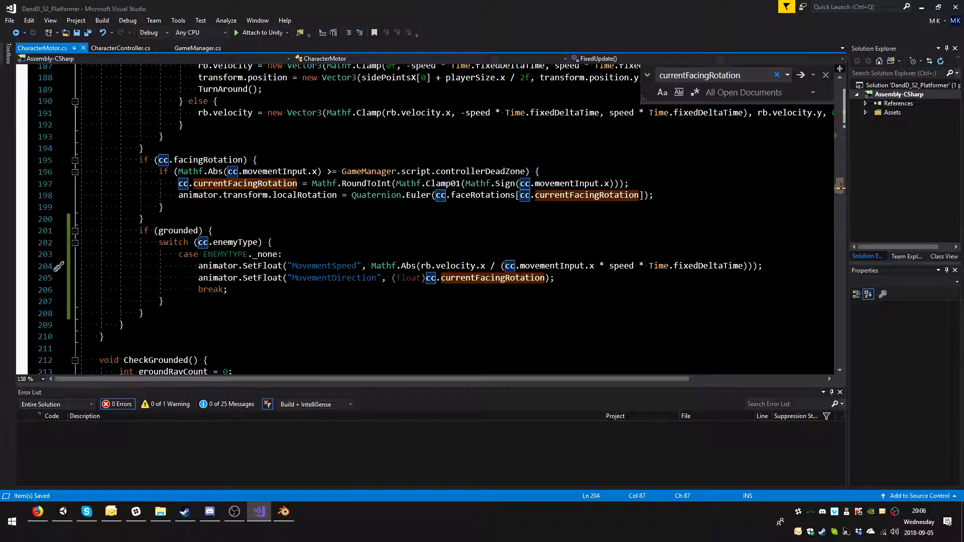
{"action": "left_click_drag", "start_coordinate": [608, 265], "coordinate": [514, 275]}
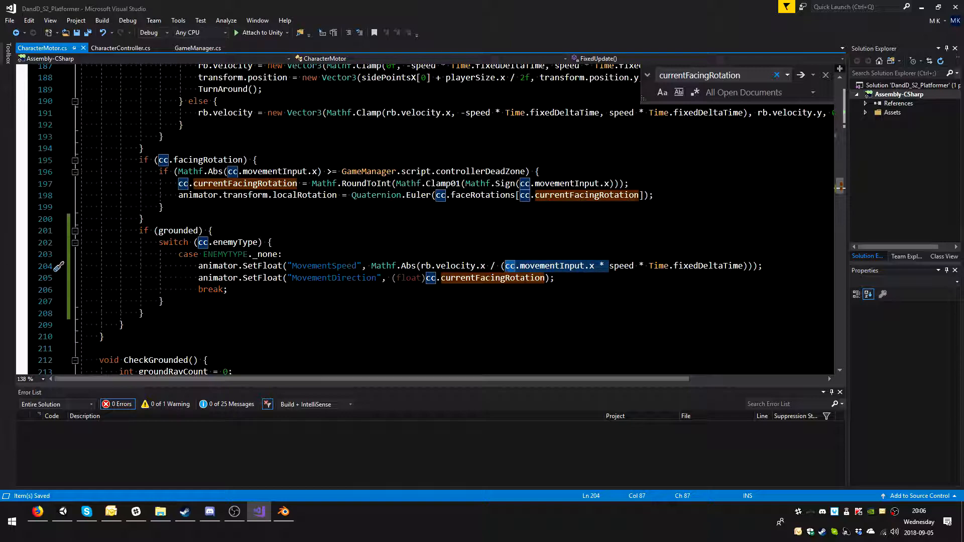
{"action": "key", "text": "BackSpace"}
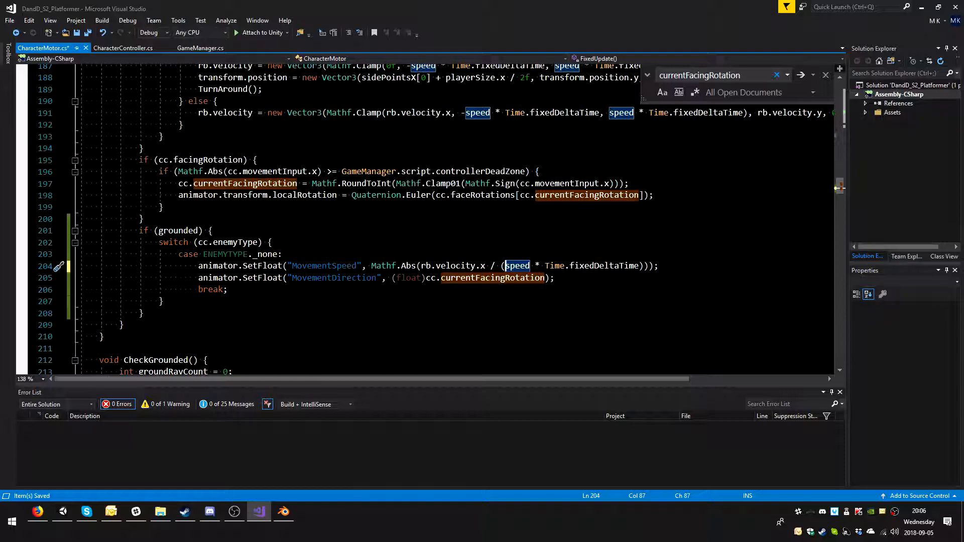
{"action": "key", "text": "ctrl+s"}
Step: Switch to Unity, start play mode and walk the player back and forth on the upper platform to check the simplified speed calculation
{"action": "left_click", "coordinate": [69, 512]}
{"action": "left_click", "coordinate": [462, 29]}
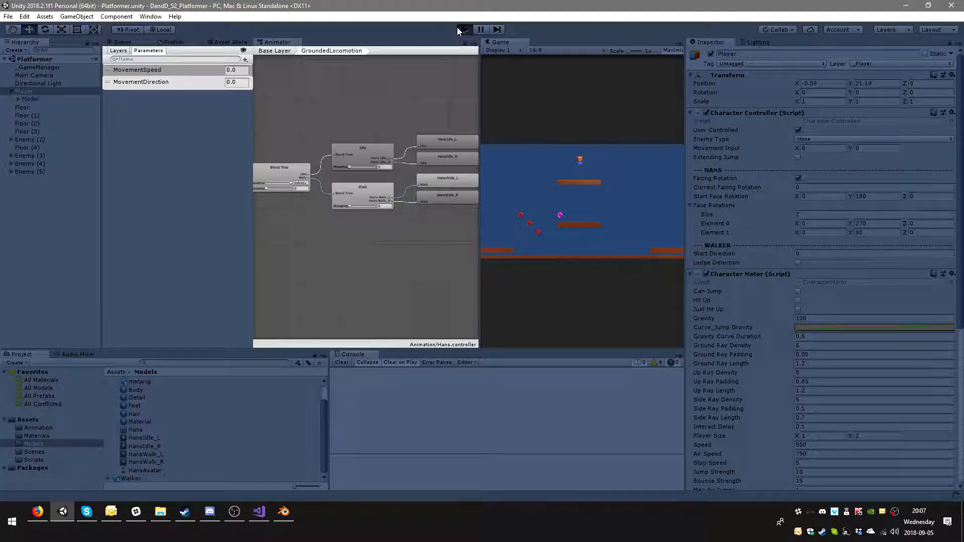
{"action": "key", "text": "d"}
{"action": "key", "text": "a"}
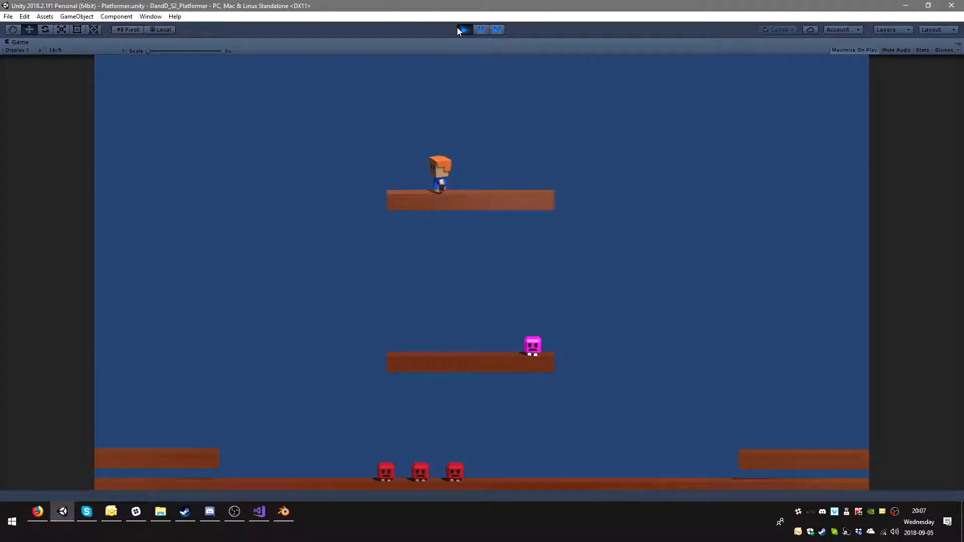
{"action": "key", "text": "d"}
{"action": "key", "text": "a"}
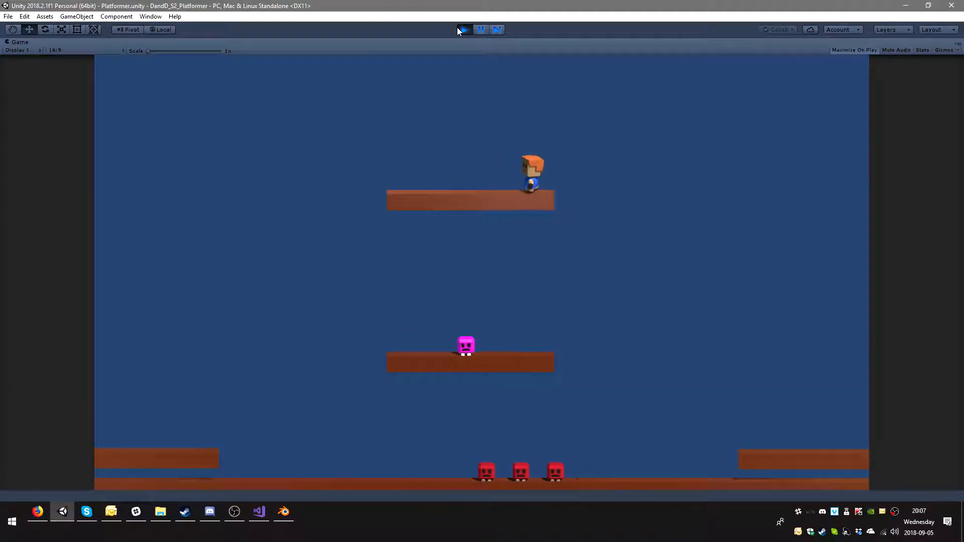
{"action": "key", "text": "d"}
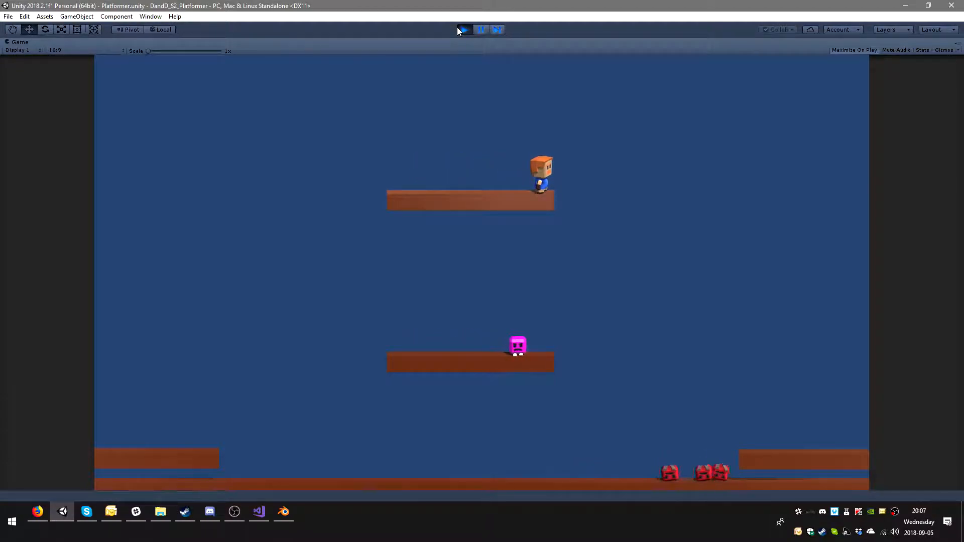
{"action": "key", "text": "a"}
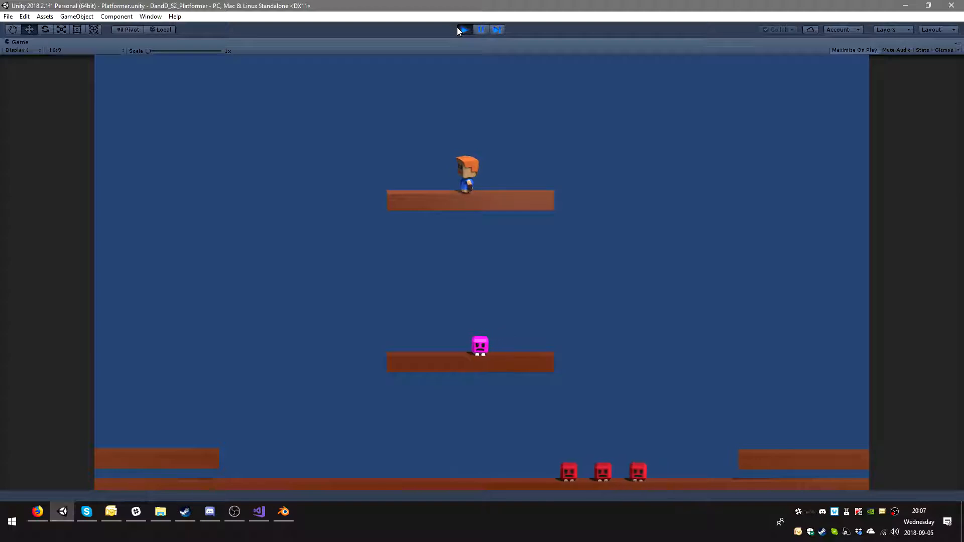
{"action": "key", "text": "d"}
{"action": "key", "text": "a"}
{"action": "key", "text": "d"}
Step: Jump the player off the upper platform to the ground and walk it both ways near the lower-right ledge to check the turning animation
{"action": "key", "text": "space"}
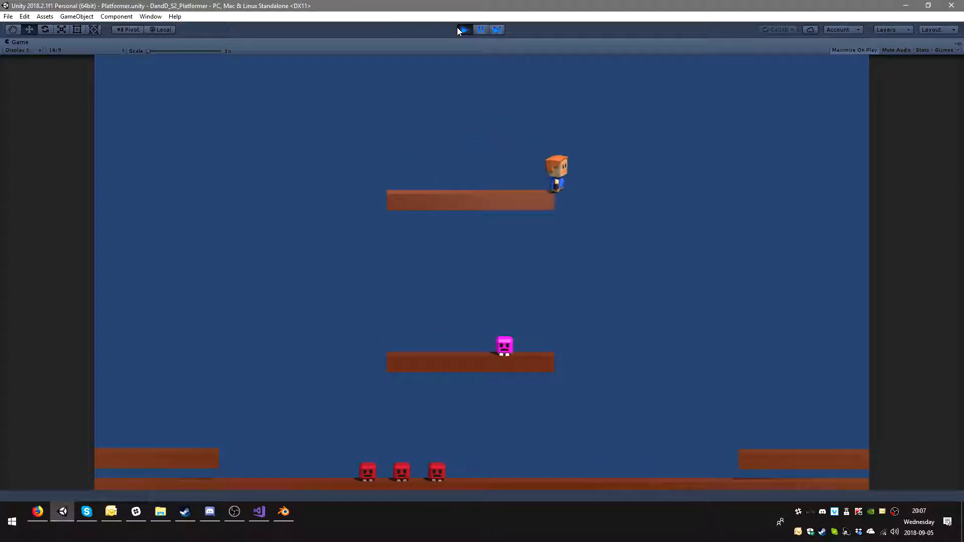
{"action": "key", "text": "space"}
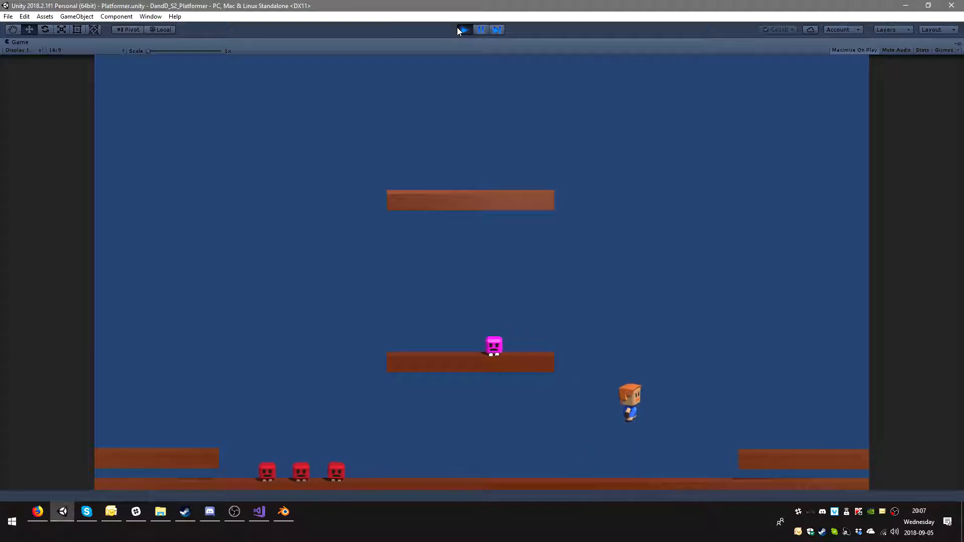
{"action": "key", "text": "d"}
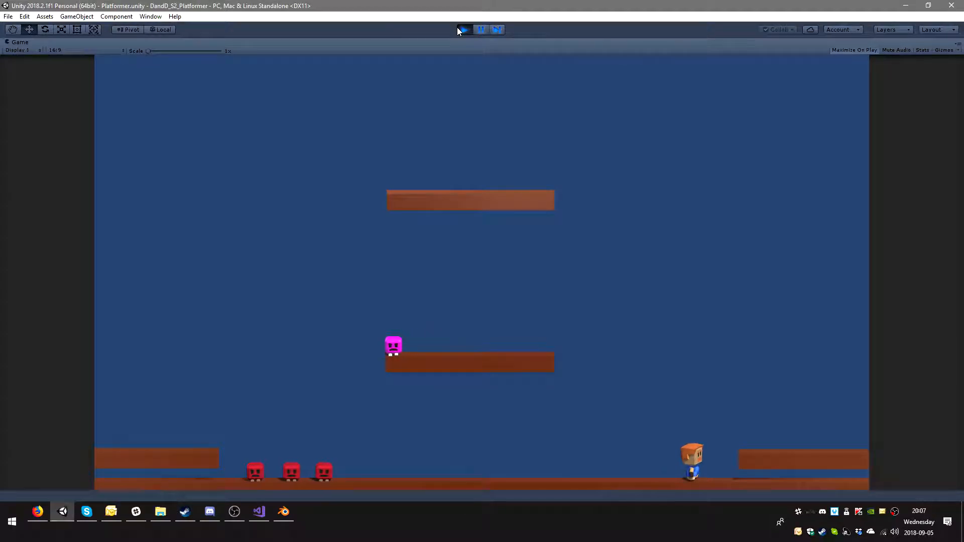
{"action": "key", "text": "a"}
{"action": "key", "text": "d"}
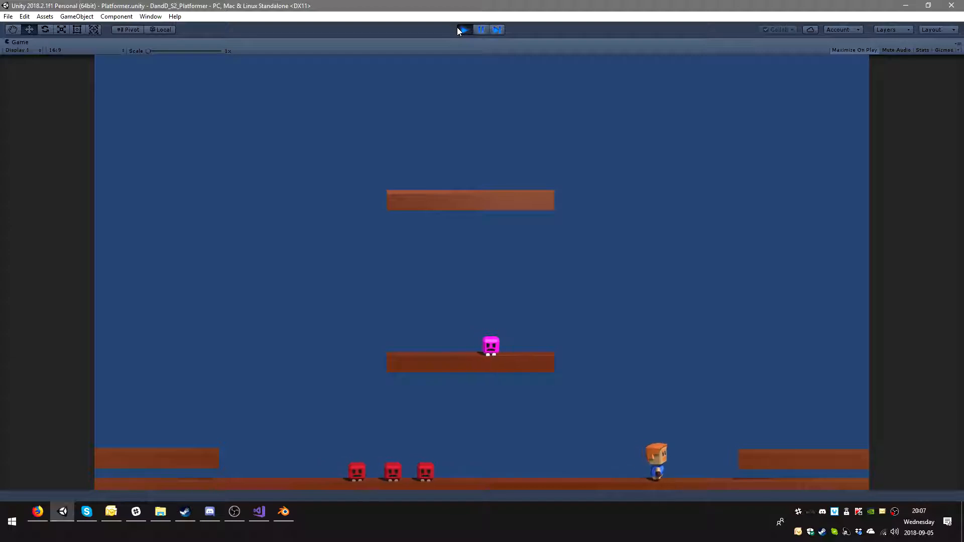
{"action": "key", "text": "a"}
{"action": "key", "text": "d"}
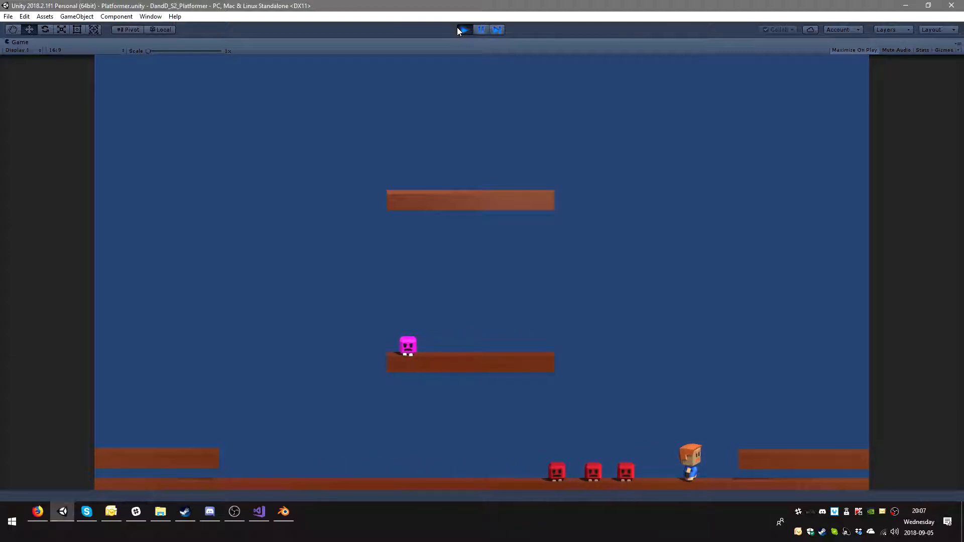
Step: Run and jump the player along the ground, stomping the red enemies while changing direction to check the animations
{"action": "key", "text": "space"}
{"action": "key", "text": "a"}
{"action": "key", "text": "d"}
{"action": "key", "text": "a"}
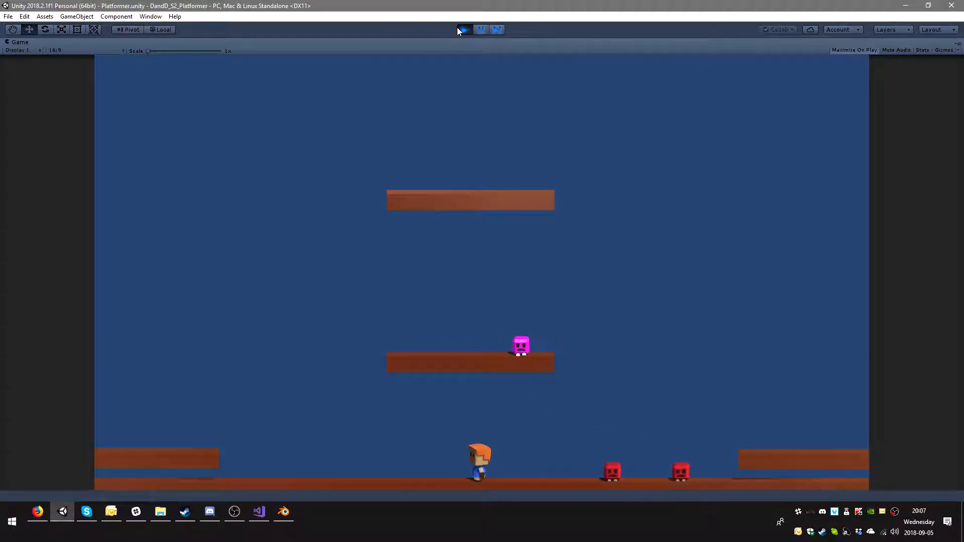
{"action": "key", "text": "a"}
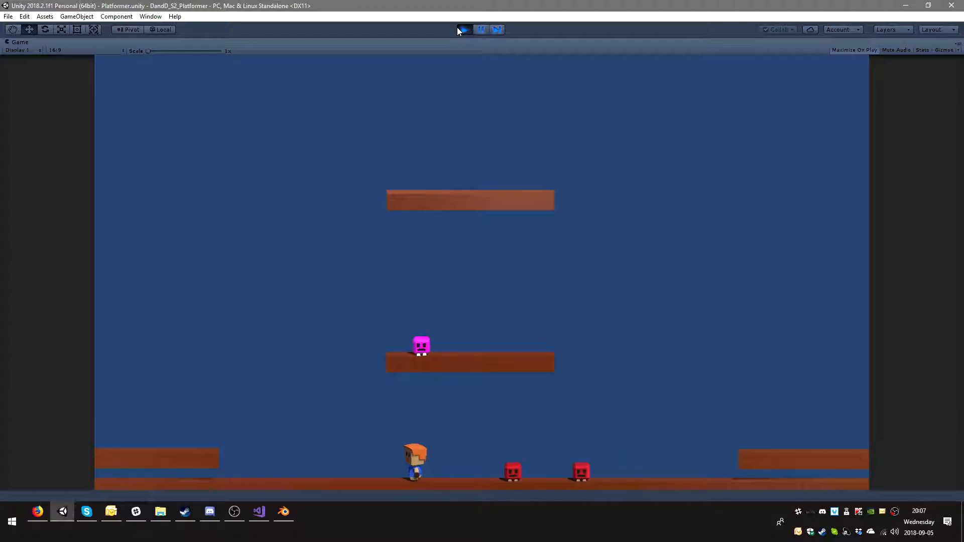
{"action": "key", "text": "space"}
{"action": "key", "text": "d"}
{"action": "key", "text": "a"}
{"action": "key", "text": "d"}
{"action": "key", "text": "space"}
{"action": "key", "text": "space"}
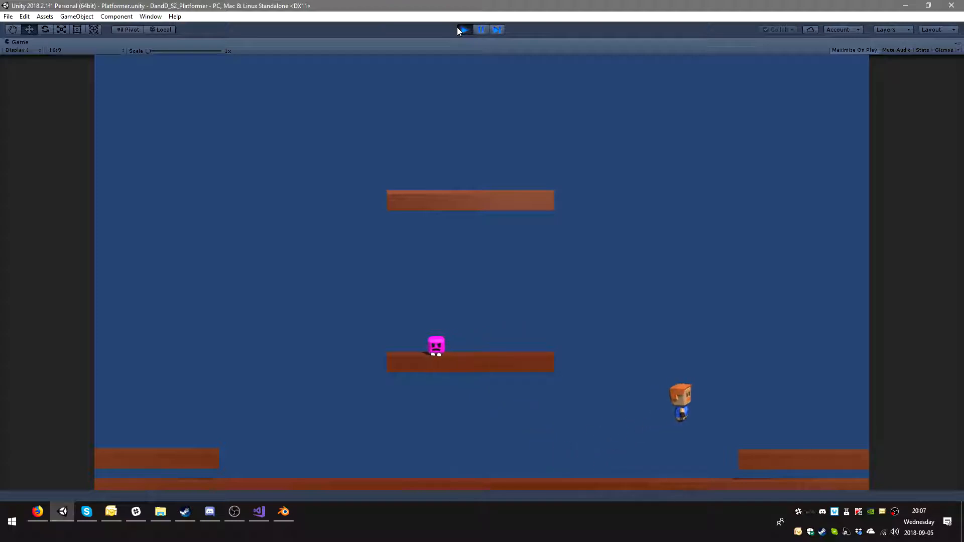
Step: Jump the player over to the lower-right ledge and back across to the middle platform to check the facing direction
{"action": "key", "text": "a"}
{"action": "key", "text": "space"}
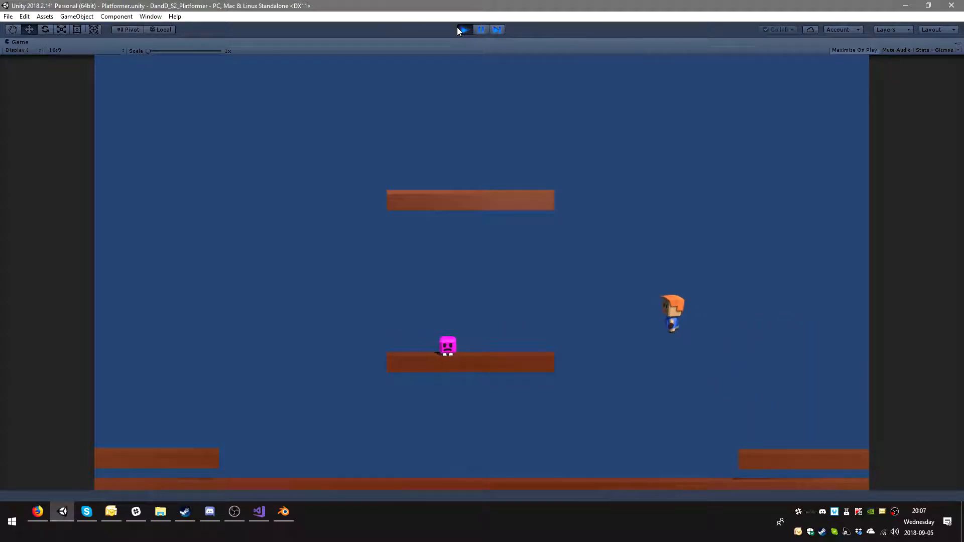
{"action": "key", "text": "d"}
{"action": "key", "text": "space"}
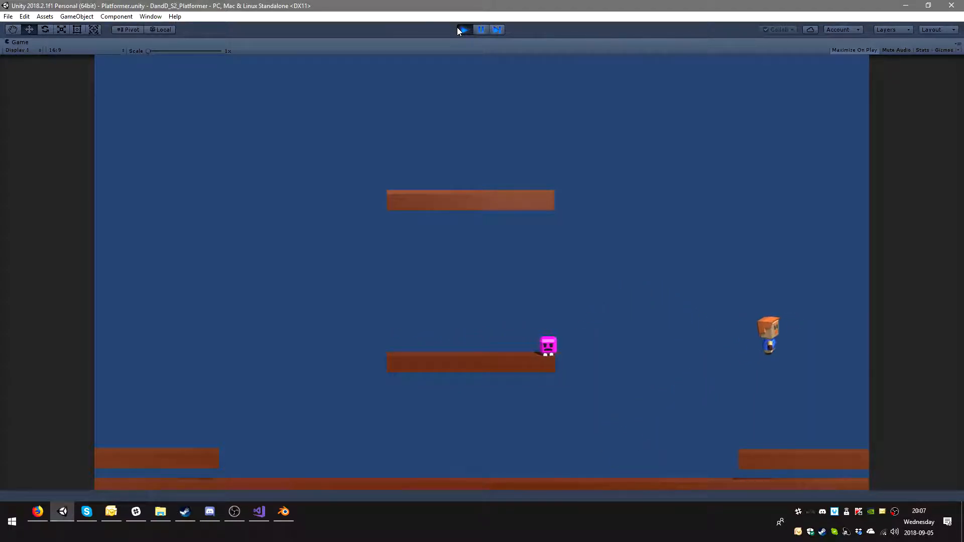
{"action": "key", "text": "a"}
{"action": "key", "text": "space"}
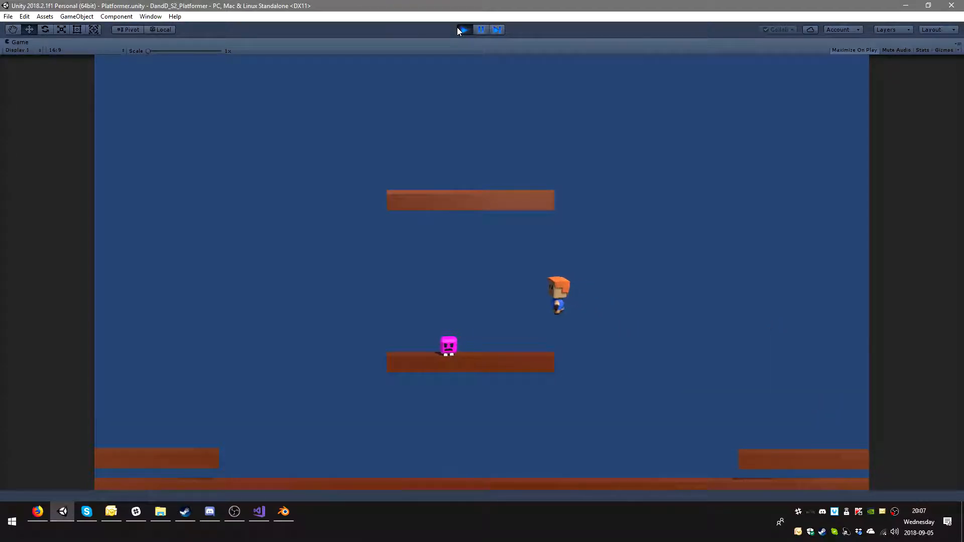
{"action": "key", "text": "a"}
{"action": "key", "text": "space"}
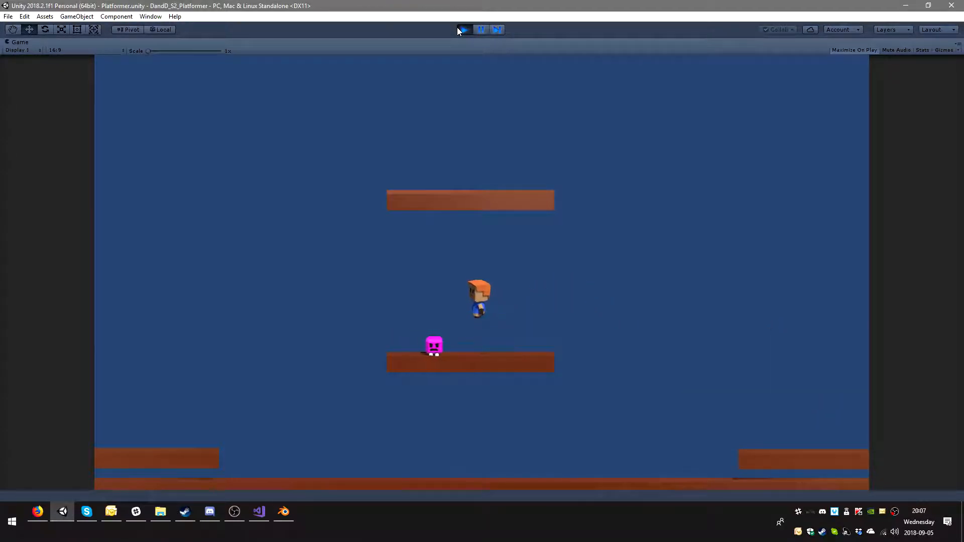
Step: Stomp the pink enemy on the middle platform and keep jumping the player around to check its animations
{"action": "key", "text": "a"}
{"action": "key", "text": "d"}
{"action": "key", "text": "a"}
{"action": "key", "text": "space"}
{"action": "key", "text": "a"}
{"action": "key", "text": "space"}
{"action": "key", "text": "space"}
{"action": "key", "text": "a"}
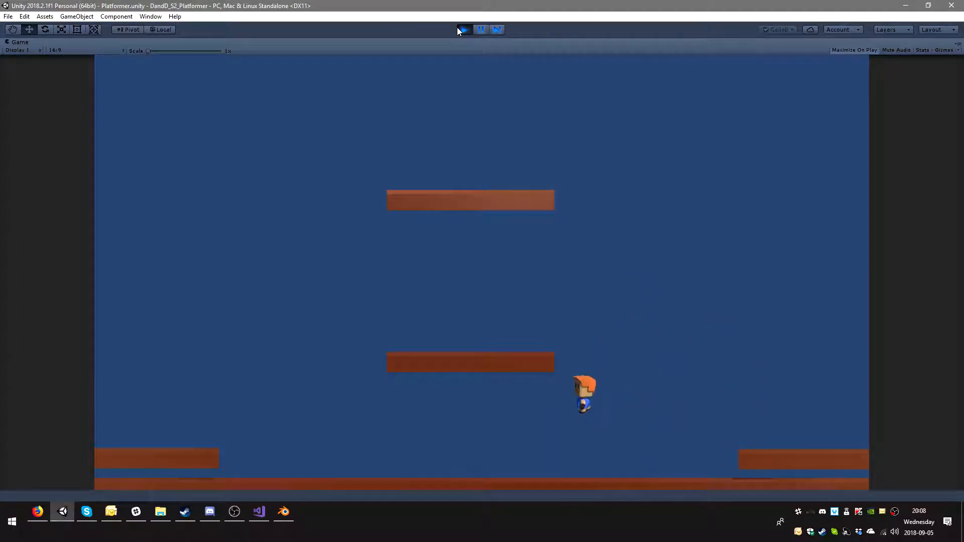
Step: Jump the player around the middle platform and down to the ground near the lower-left ledge, and stop play mode
{"action": "key", "text": "space"}
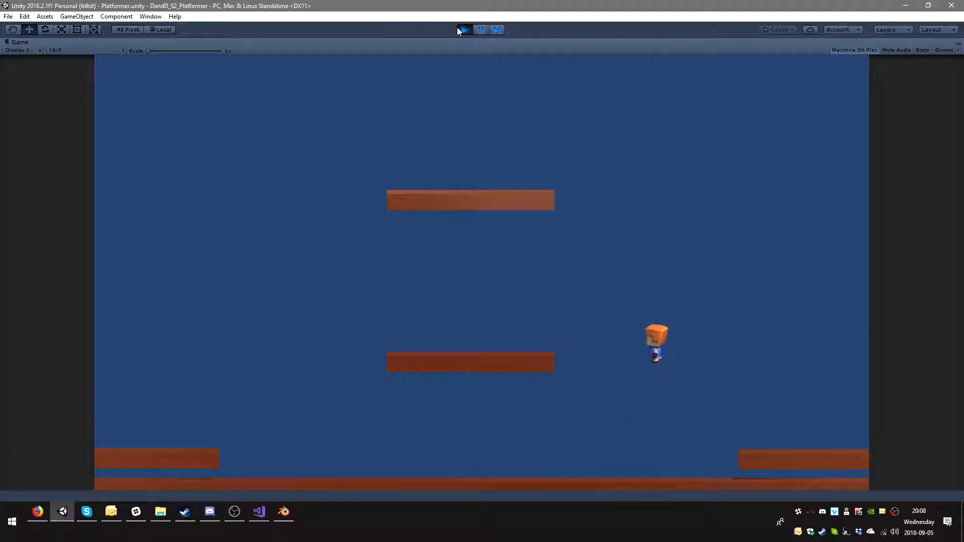
{"action": "key", "text": "space"}
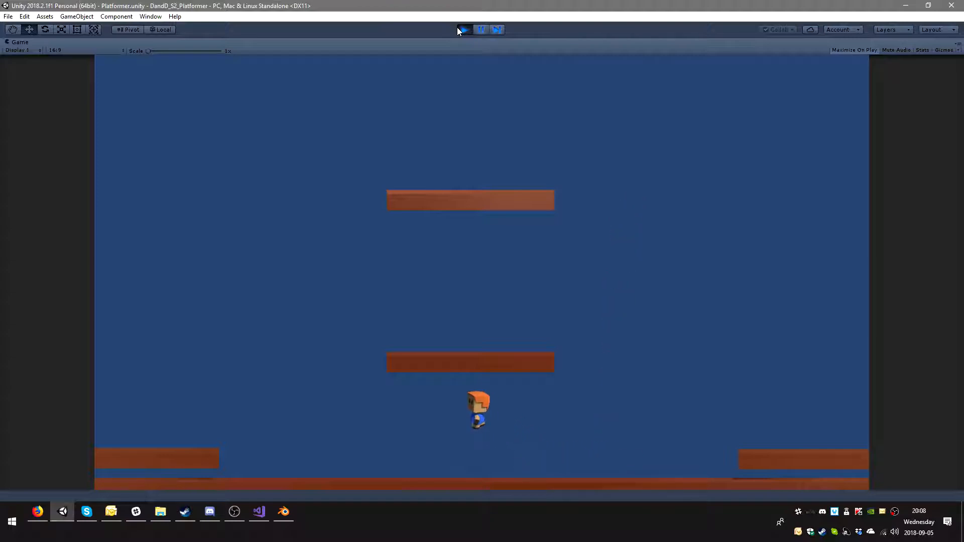
{"action": "key", "text": "d"}
{"action": "key", "text": "d"}
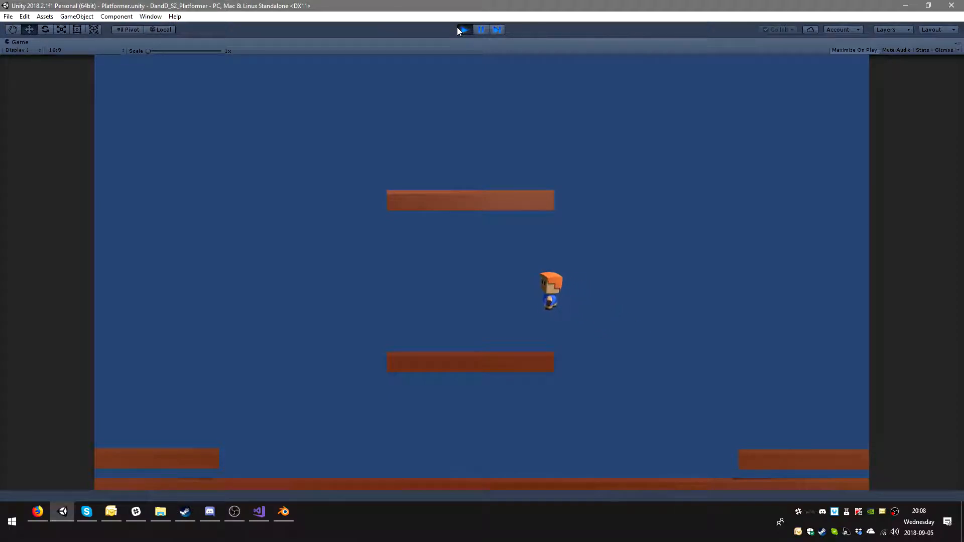
{"action": "key", "text": "d"}
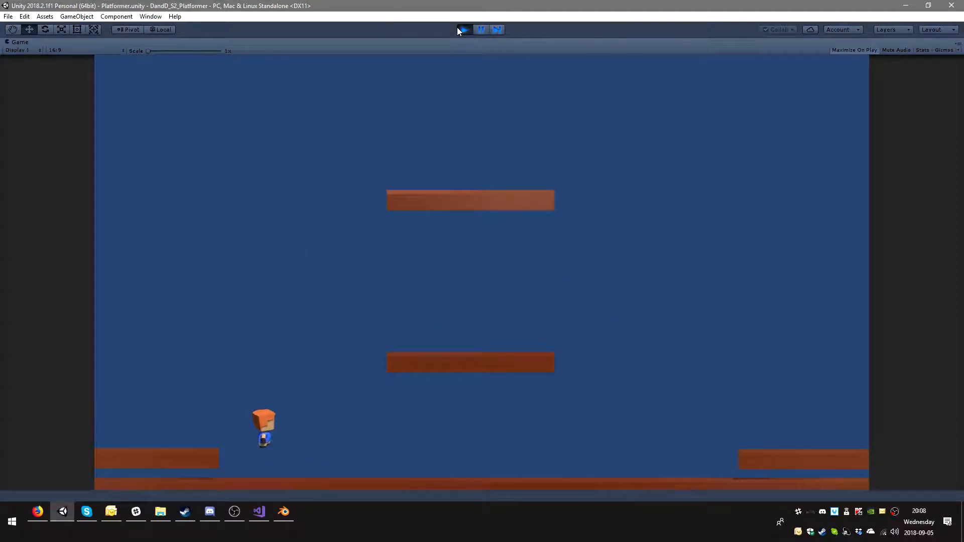
{"action": "key", "text": "d"}
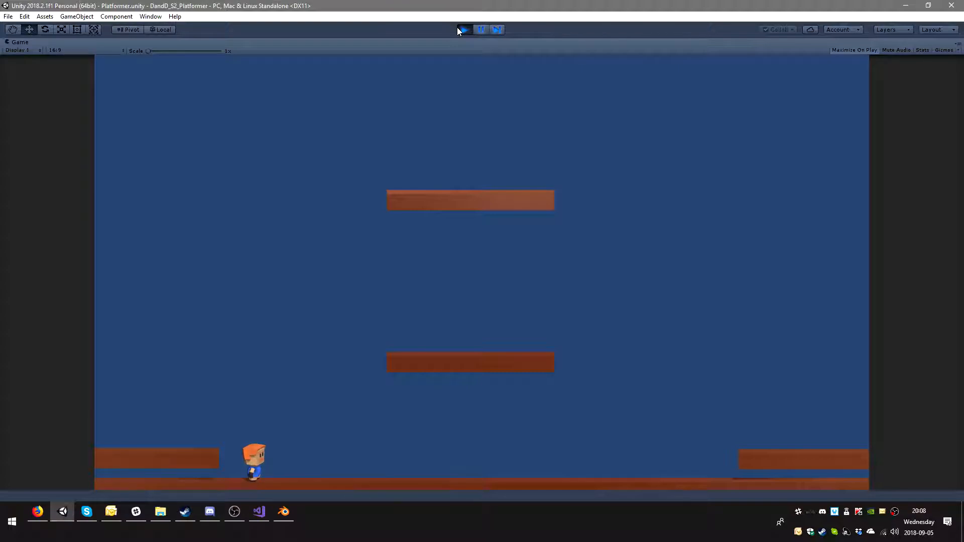
{"action": "left_click", "coordinate": [462, 31]}
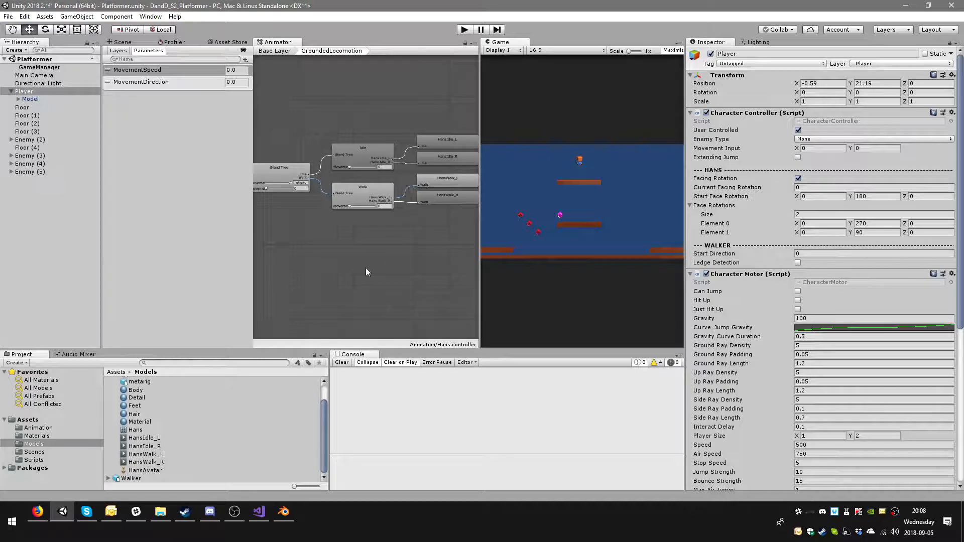
Step: Switch to Blender and compare the Hans character's HansIdle_L pose from the right and left side views
{"action": "left_click", "coordinate": [292, 519]}
{"action": "middle_click_drag", "start_coordinate": [520, 246], "coordinate": [443, 314]}
{"action": "scroll", "coordinate": [570, 286], "scroll_direction": "up", "scroll_amount": 4}
{"action": "scroll", "coordinate": [575, 330], "scroll_direction": "down", "scroll_amount": 3}
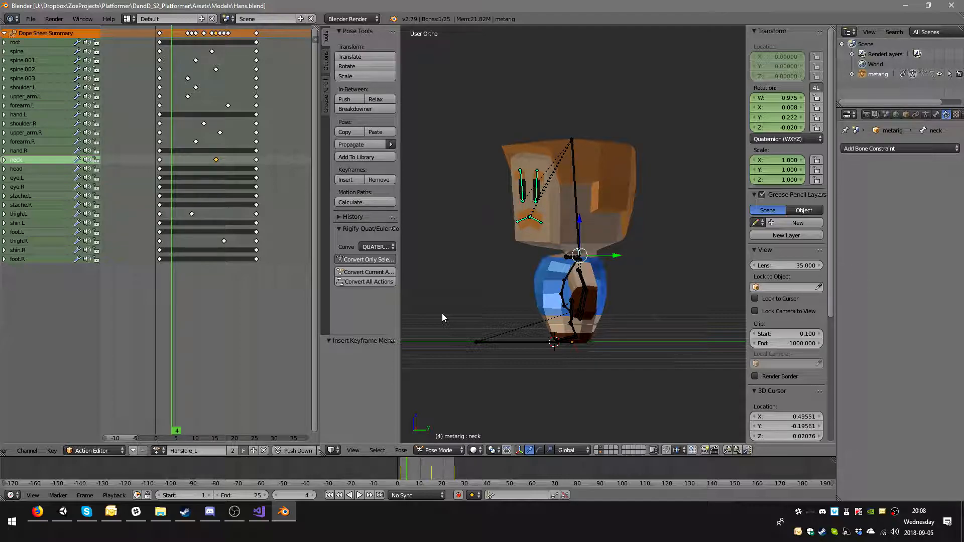
{"action": "key", "text": "ctrl+KP_3"}
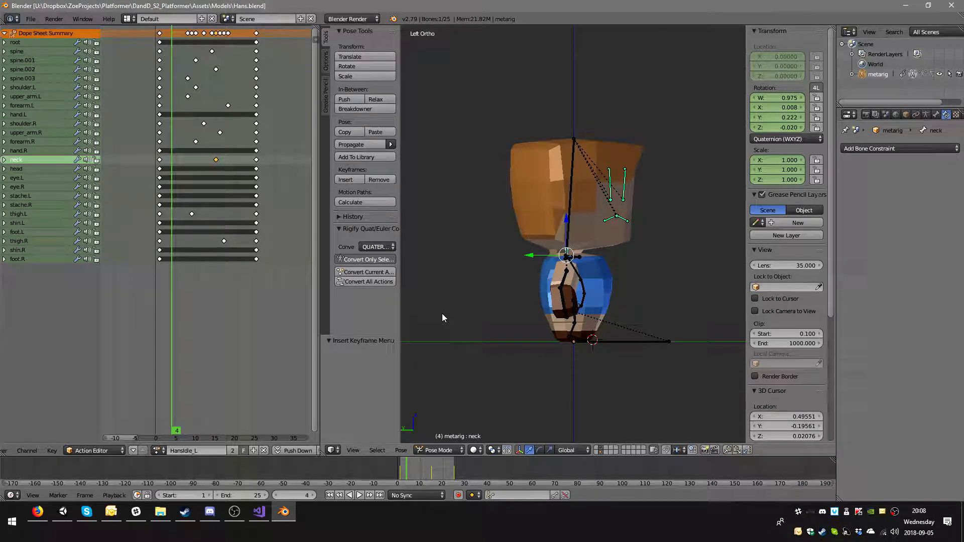
{"action": "key", "text": "KP_3"}
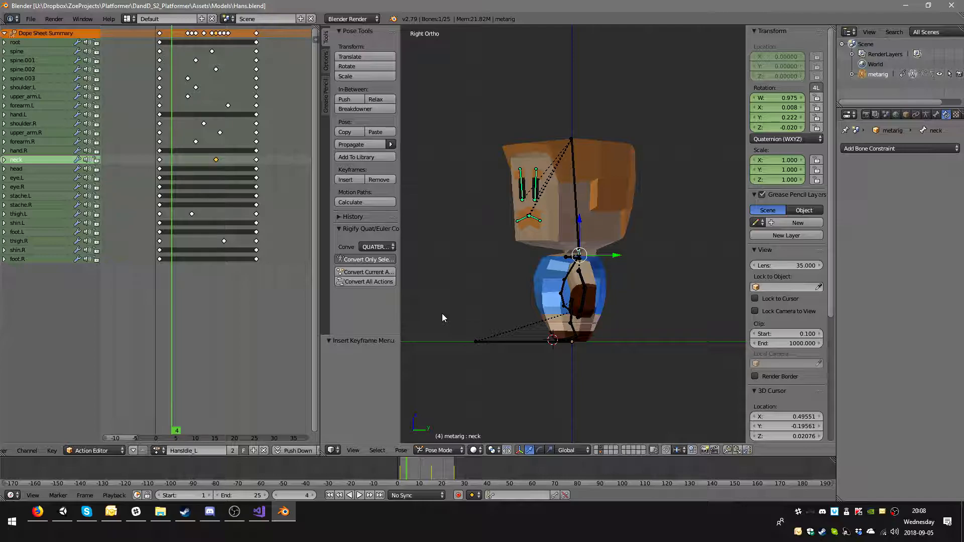
{"action": "key", "text": "ctrl+KP_3"}
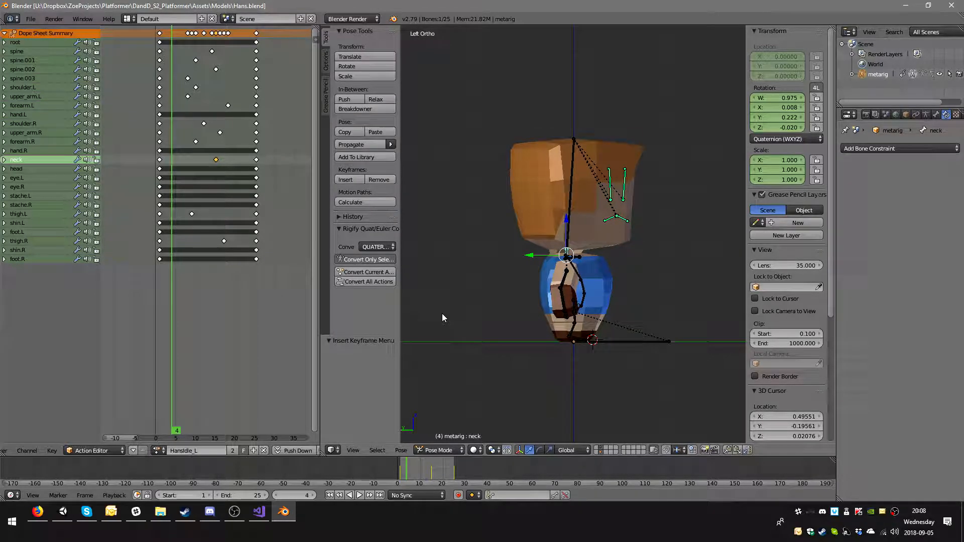
Step: Load the HansWalk_L action on the metarig and play back its animation
{"action": "left_click", "coordinate": [158, 450]}
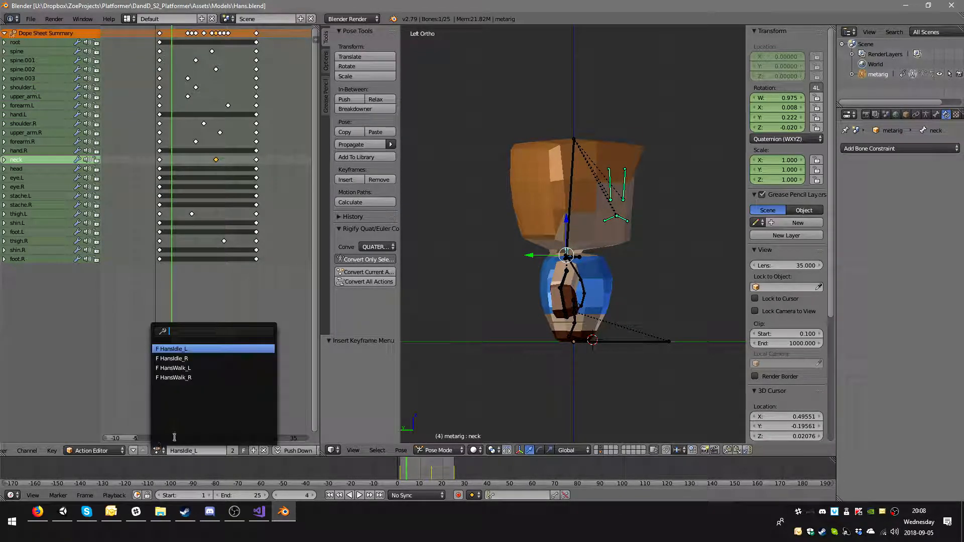
{"action": "left_click", "coordinate": [206, 366]}
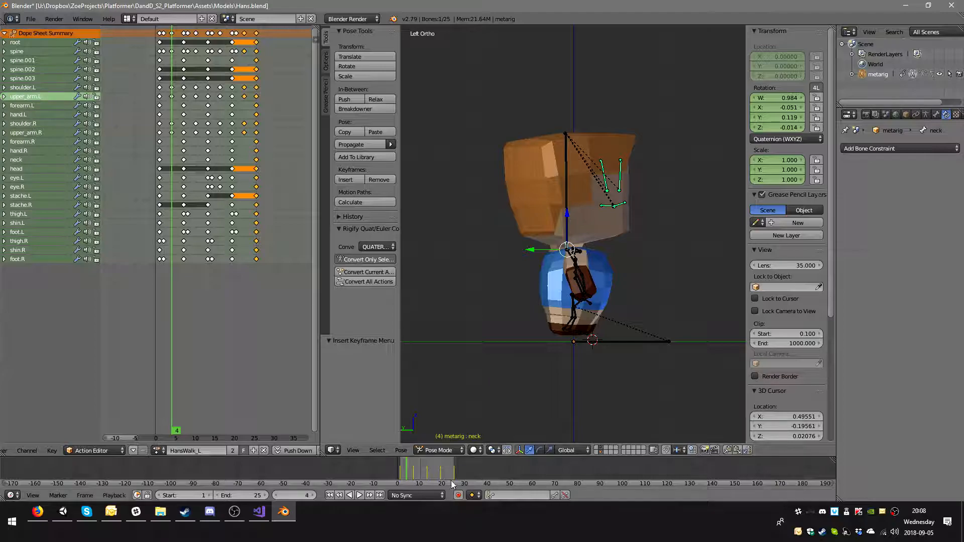
{"action": "left_click", "coordinate": [359, 496]}
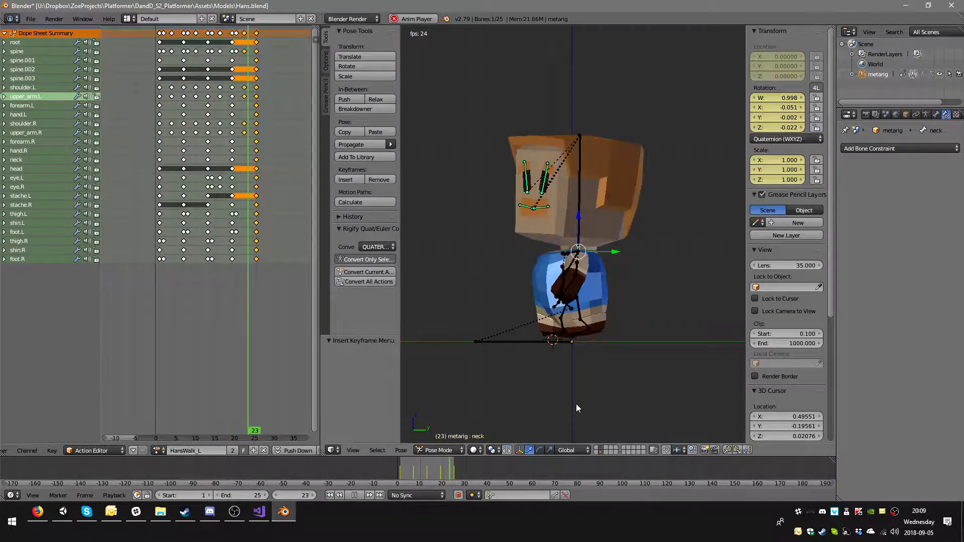
Step: Compare the HansWalk_R action with HansWalk_L during playback, viewing the left walk from the front before stopping the animation
{"action": "left_click", "coordinate": [159, 450]}
{"action": "left_click", "coordinate": [190, 377]}
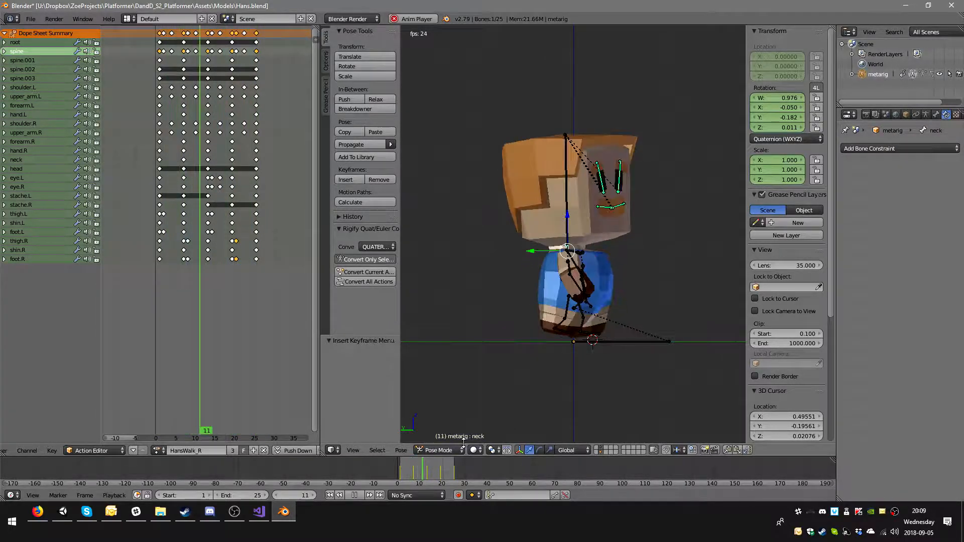
{"action": "left_click", "coordinate": [156, 451]}
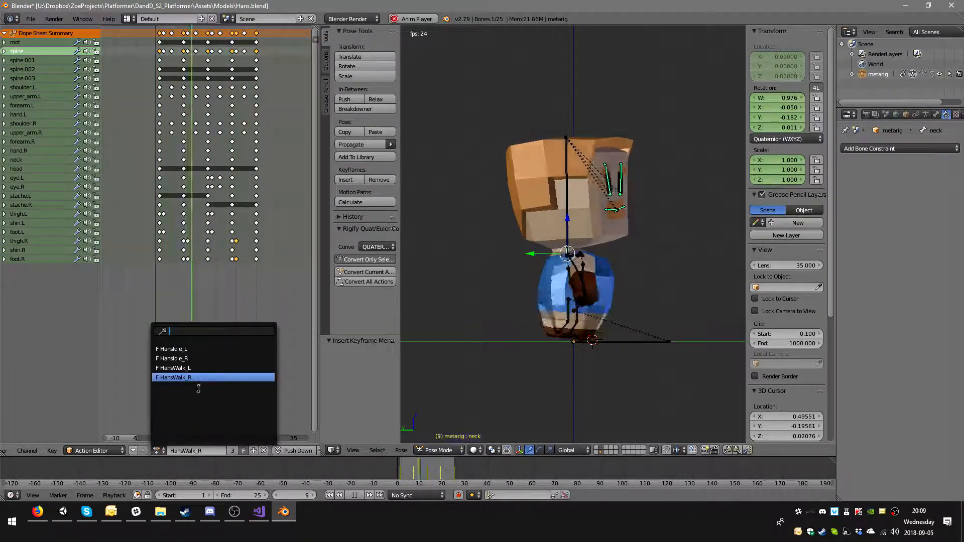
{"action": "left_click", "coordinate": [193, 366]}
{"action": "middle_click_drag", "start_coordinate": [722, 347], "coordinate": [577, 348]}
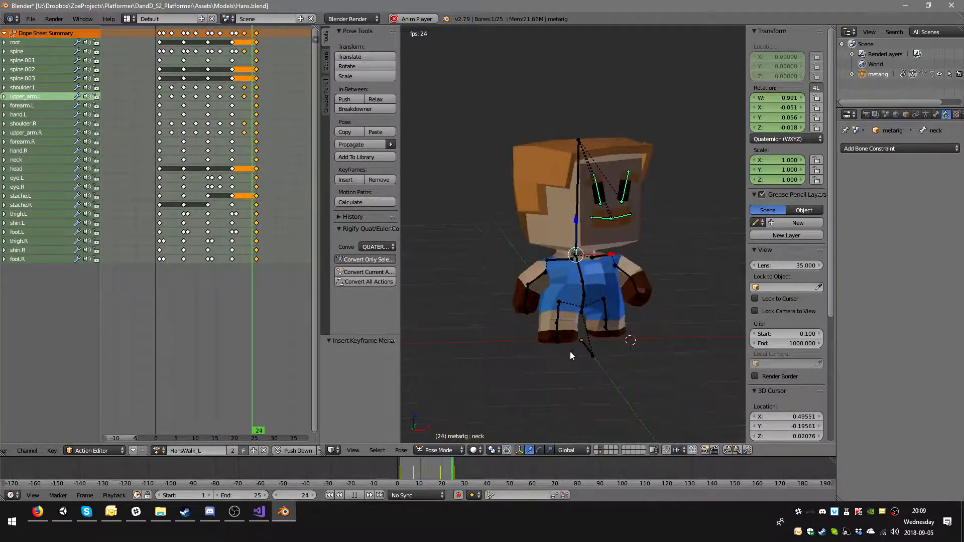
{"action": "left_click", "coordinate": [353, 496]}
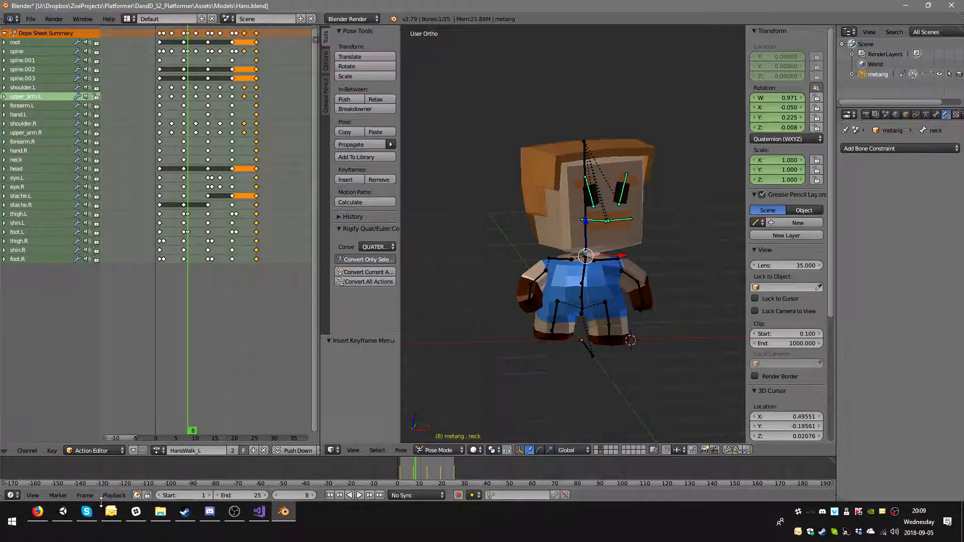
Step: Switch to Unity and set the root Blend Tree's MovementSpeed preview value to 0
{"action": "left_click", "coordinate": [62, 511]}
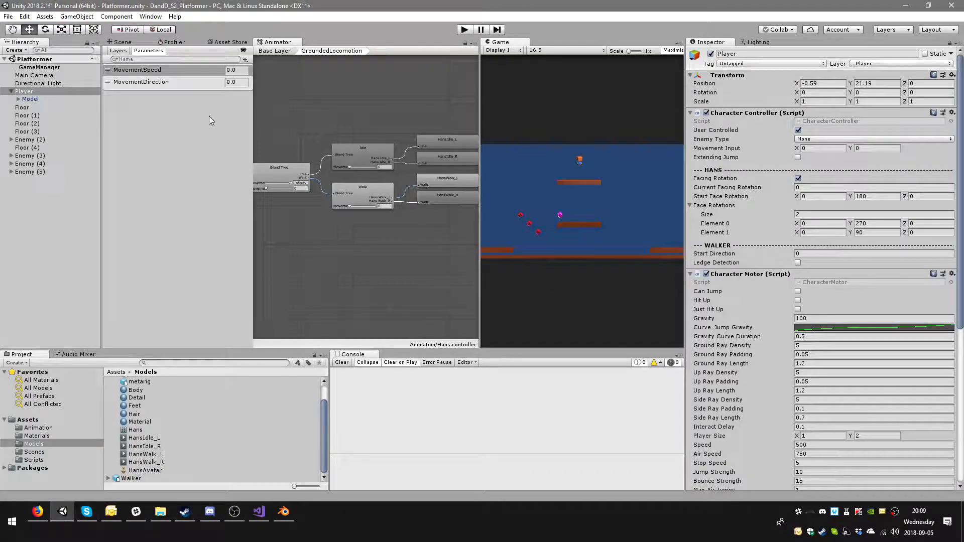
{"action": "left_click", "coordinate": [281, 167]}
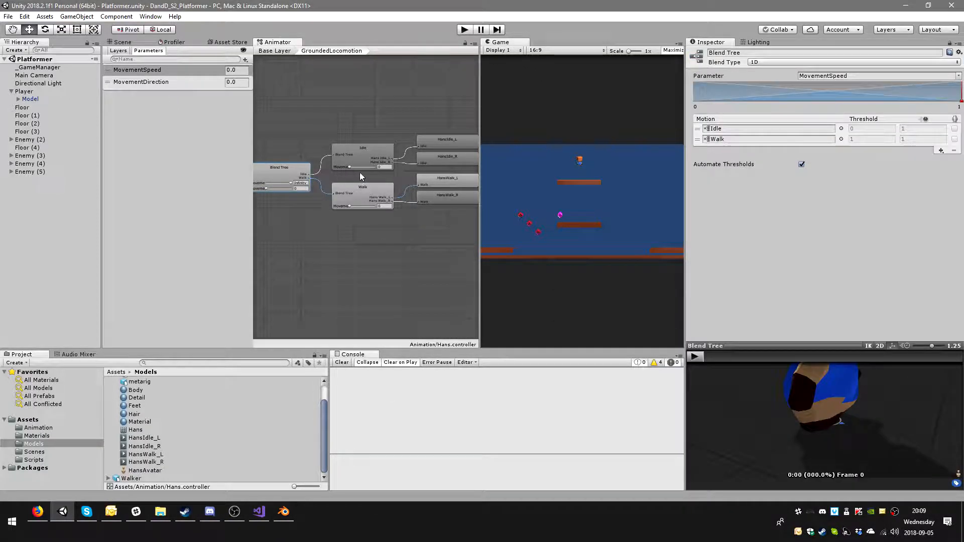
{"action": "scroll", "coordinate": [319, 196], "scroll_direction": "up", "scroll_amount": 2}
{"action": "middle_click_drag", "start_coordinate": [294, 171], "coordinate": [363, 181]}
{"action": "scroll", "coordinate": [363, 180], "scroll_direction": "down", "scroll_amount": 1}
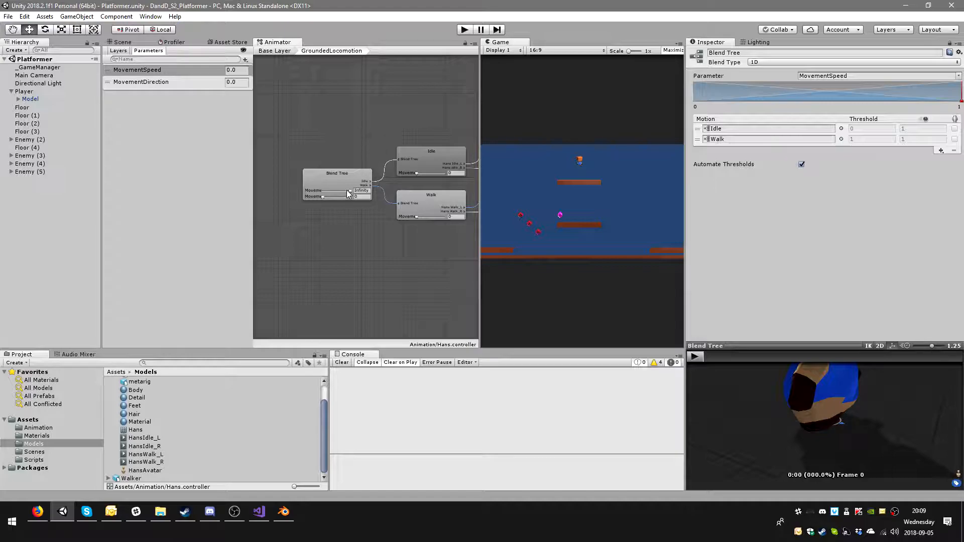
{"action": "left_click_drag", "start_coordinate": [346, 194], "coordinate": [255, 195]}
Step: Turn the preview character to view its face and preview the blend with MovementSpeed and MovementDirection both at 1
{"action": "right_click_drag", "start_coordinate": [879, 399], "coordinate": [805, 412]}
{"action": "scroll", "coordinate": [825, 401], "scroll_direction": "down", "scroll_amount": 5}
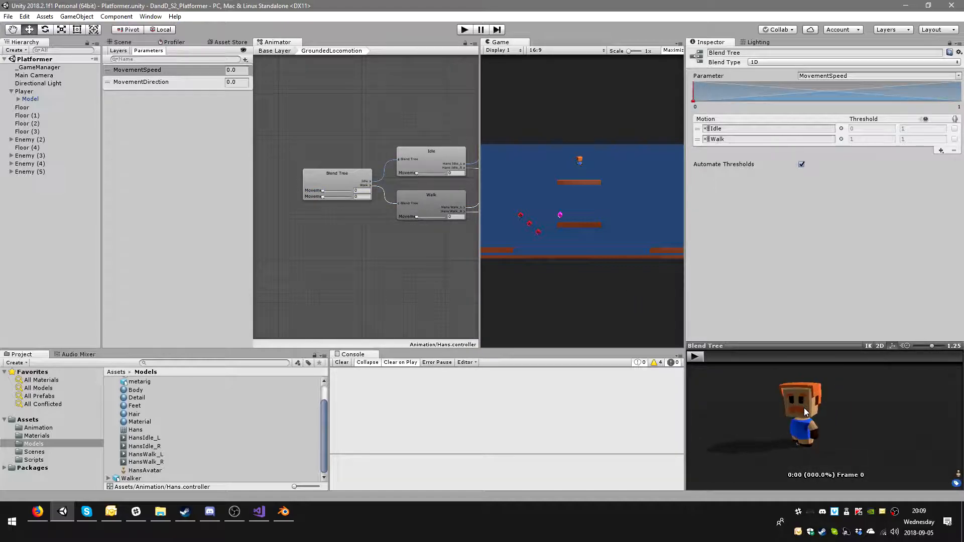
{"action": "left_click_drag", "start_coordinate": [323, 194], "coordinate": [378, 194]}
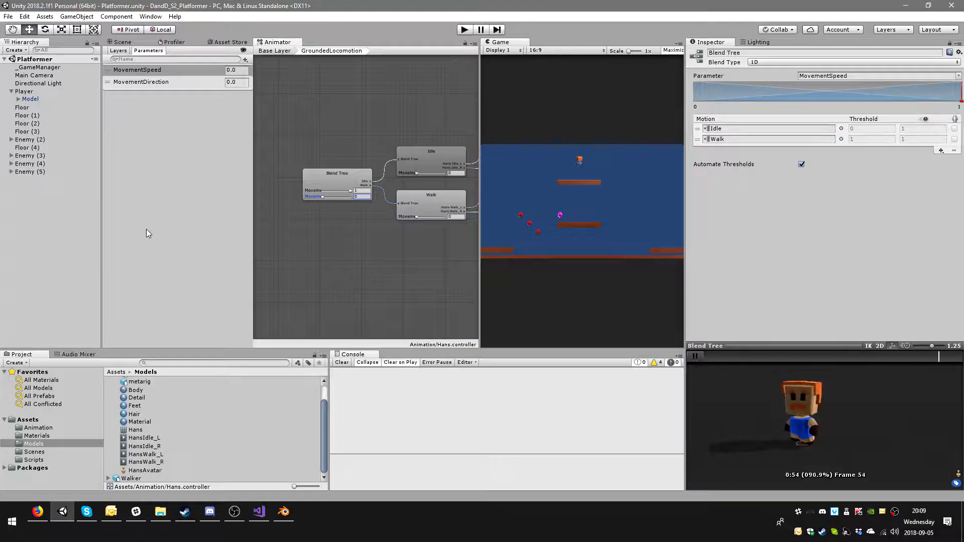
{"action": "middle_click_drag", "start_coordinate": [467, 227], "coordinate": [395, 228]}
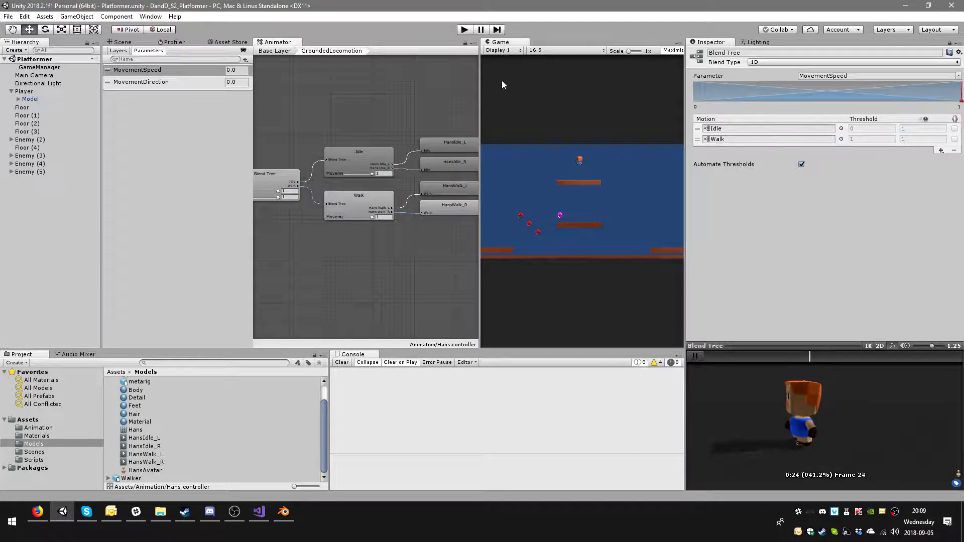
Step: Run the game in play mode and turn off maximizing of the Game view so the Animator stays visible
{"action": "key", "text": "ctrl+p"}
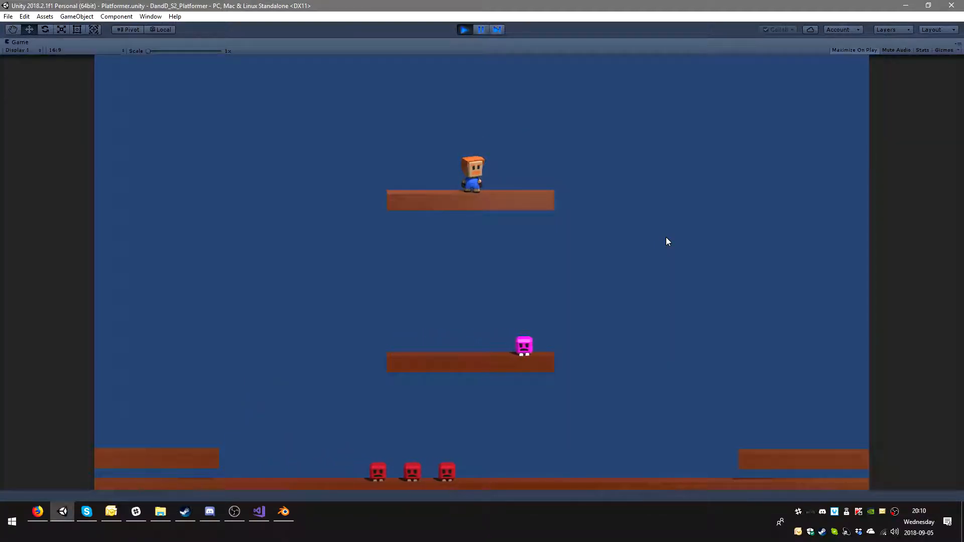
{"action": "key", "text": "d"}
{"action": "left_click", "coordinate": [860, 53]}
{"action": "left_click", "coordinate": [481, 29]}
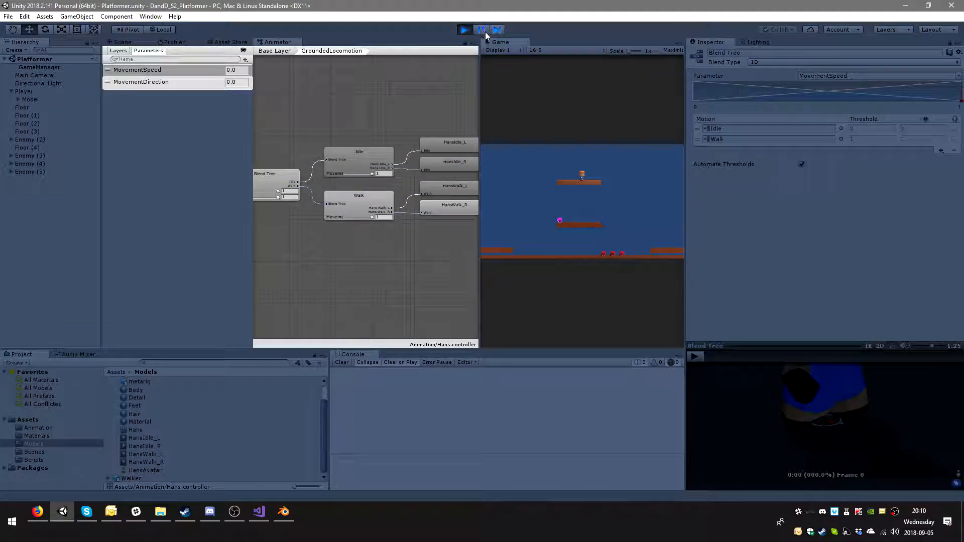
Step: Walk the player back and forth in both directions and jump it from the upper platform
{"action": "key", "text": "d"}
{"action": "key", "text": "a"}
{"action": "key", "text": "d"}
{"action": "key", "text": "a"}
{"action": "key", "text": "d"}
{"action": "key", "text": "a"}
{"action": "key", "text": "a"}
{"action": "key", "text": "d"}
{"action": "key", "text": "space"}
{"action": "key", "text": "a"}
{"action": "key", "text": "d"}
{"action": "key", "text": "space"}
Step: Select the player's Model and run and jump it over the red enemies while watching its MovementSpeed and MovementDirection in the blend tree
{"action": "left_click", "coordinate": [29, 98]}
{"action": "left_click", "coordinate": [571, 293]}
{"action": "key", "text": "a"}
{"action": "key", "text": "d"}
{"action": "key", "text": "a"}
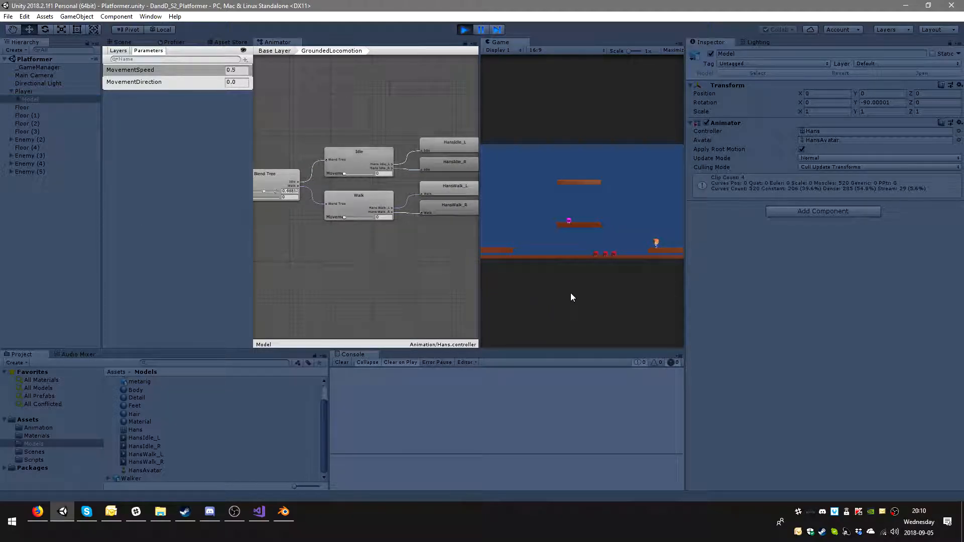
{"action": "key", "text": "a"}
{"action": "key", "text": "space"}
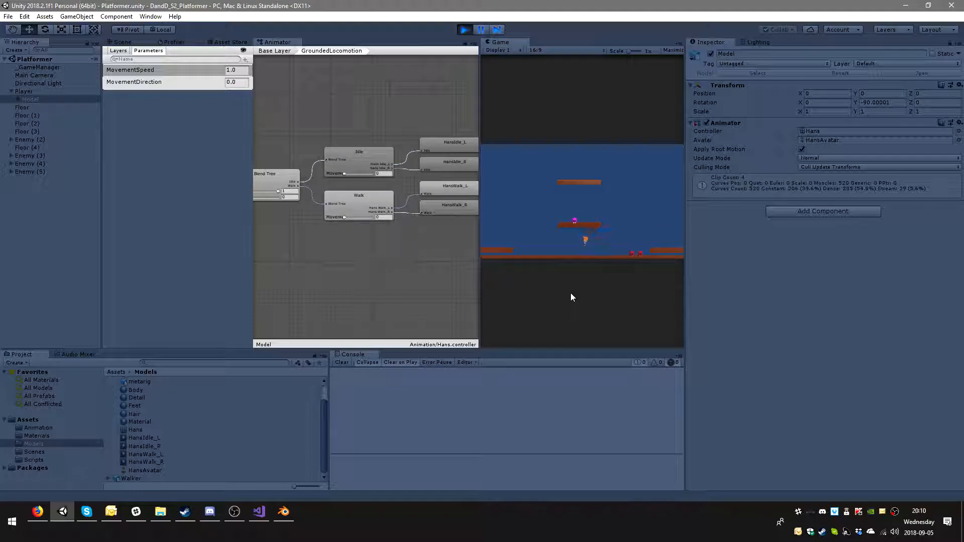
{"action": "key", "text": "d"}
{"action": "key", "text": "space"}
{"action": "key", "text": "a"}
{"action": "key", "text": "a"}
{"action": "key", "text": "d"}
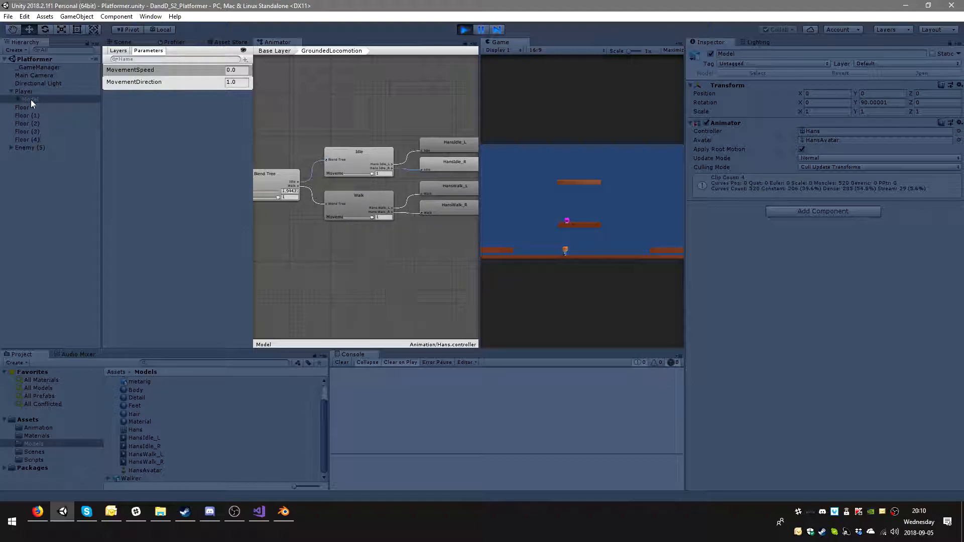
Step: Set the Directional Light's Y rotation to 0 during play, and apply the same value again after stopping play mode
{"action": "left_click", "coordinate": [39, 84]}
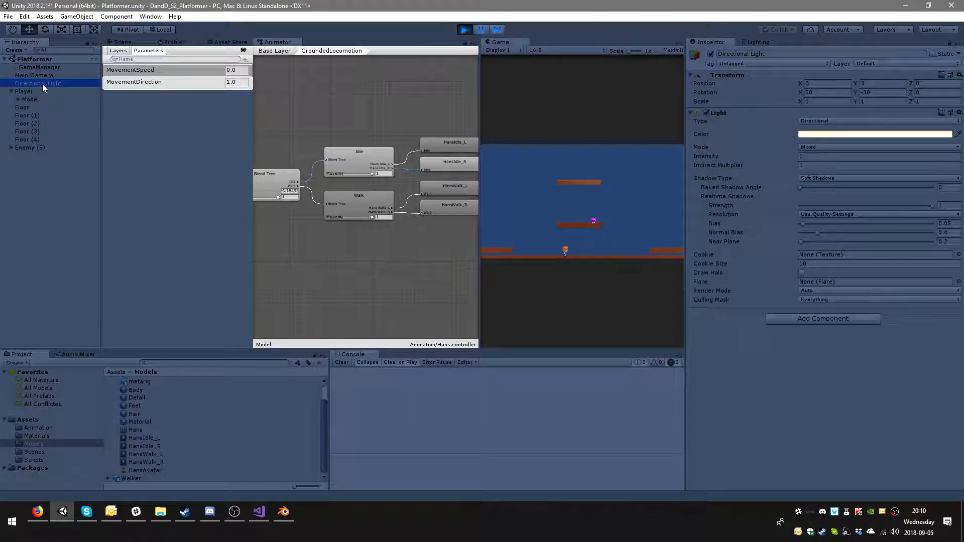
{"action": "left_click", "coordinate": [875, 90]}
{"action": "type", "text": "0"}
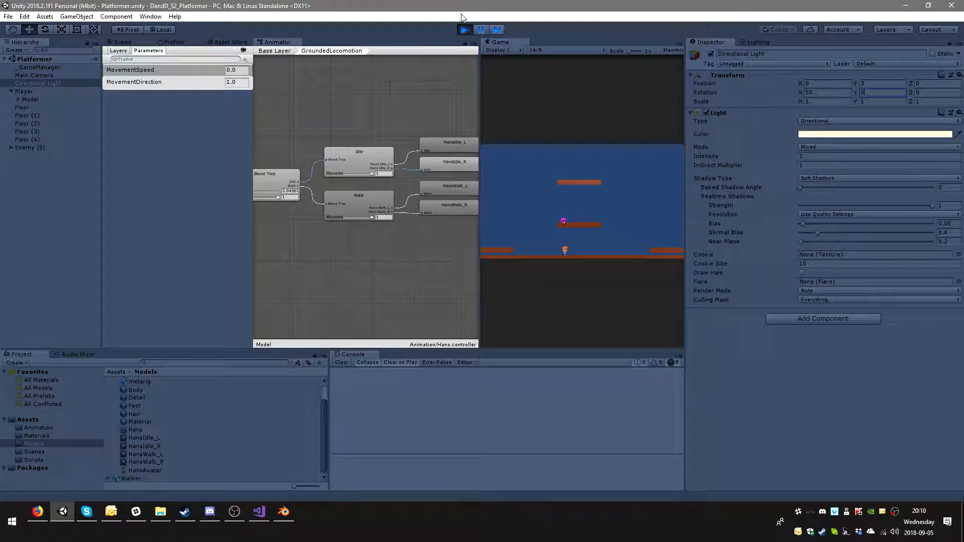
{"action": "key", "text": "ctrl+p"}
{"action": "left_click", "coordinate": [902, 93]}
{"action": "type", "text": "0"}
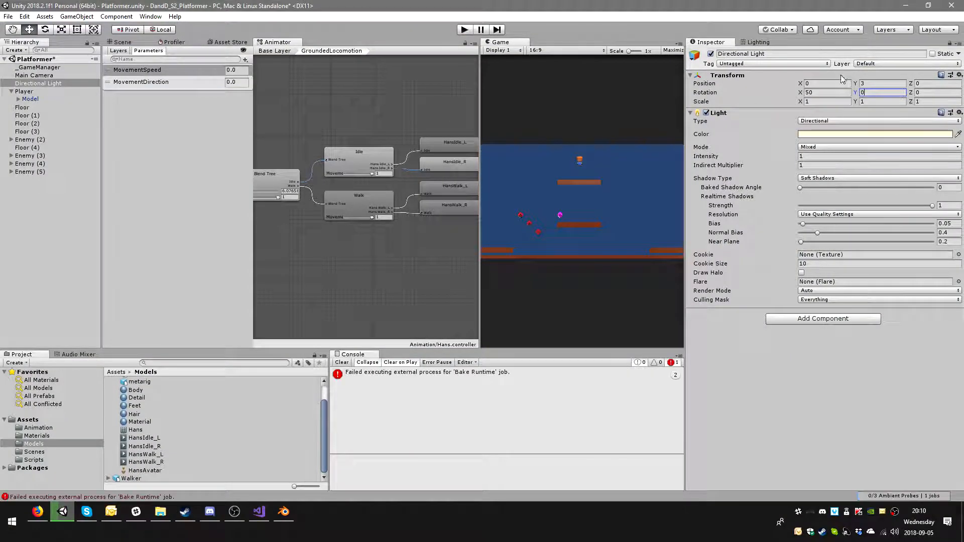
Step: Start play mode with the Game view maximized and walk the player back and forth on the upper platform
{"action": "left_click", "coordinate": [465, 30]}
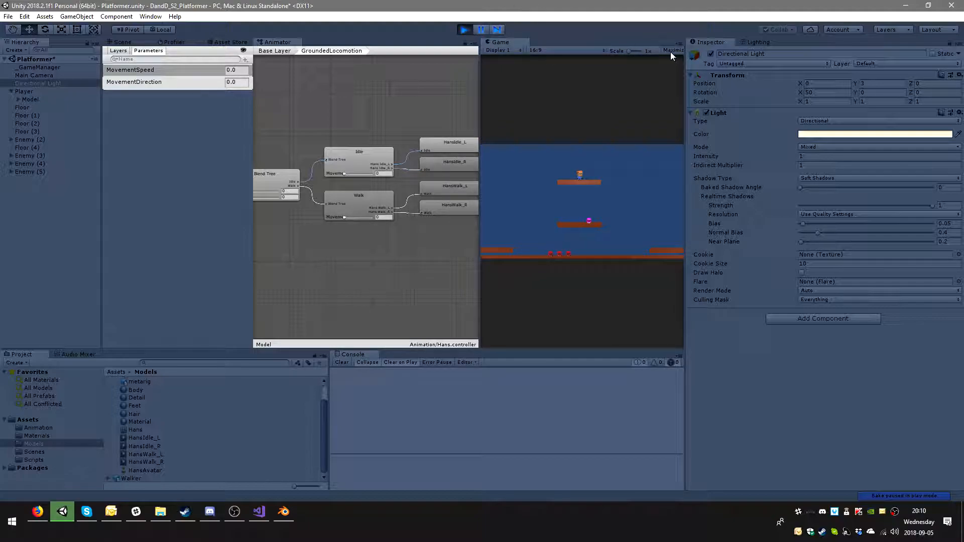
{"action": "key", "text": "space"}
{"action": "key", "text": "d"}
{"action": "key", "text": "a"}
{"action": "key", "text": "d"}
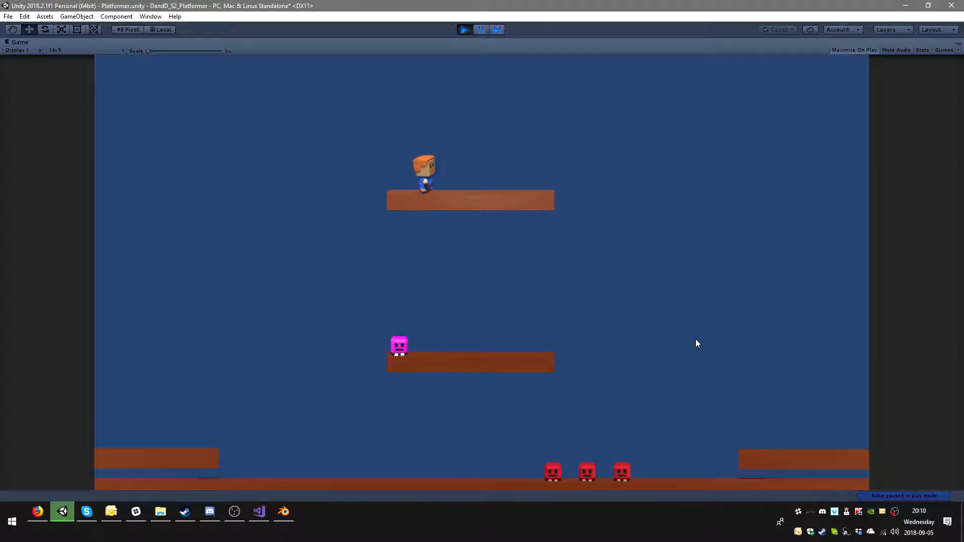
{"action": "key", "text": "a"}
{"action": "key", "text": "d"}
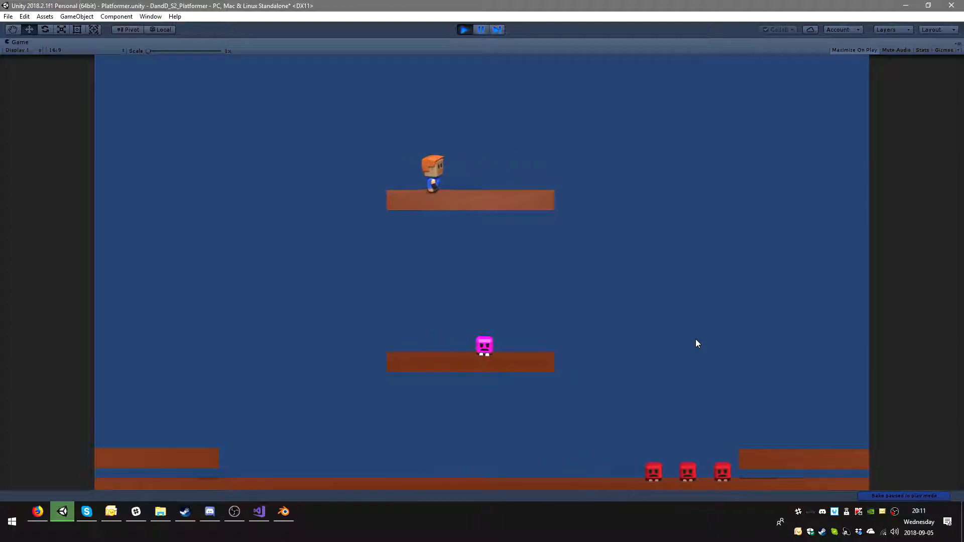
{"action": "key", "text": "a"}
Step: Jump the player off the upper platform and bounce it on the red enemies on the ground
{"action": "key", "text": "space"}
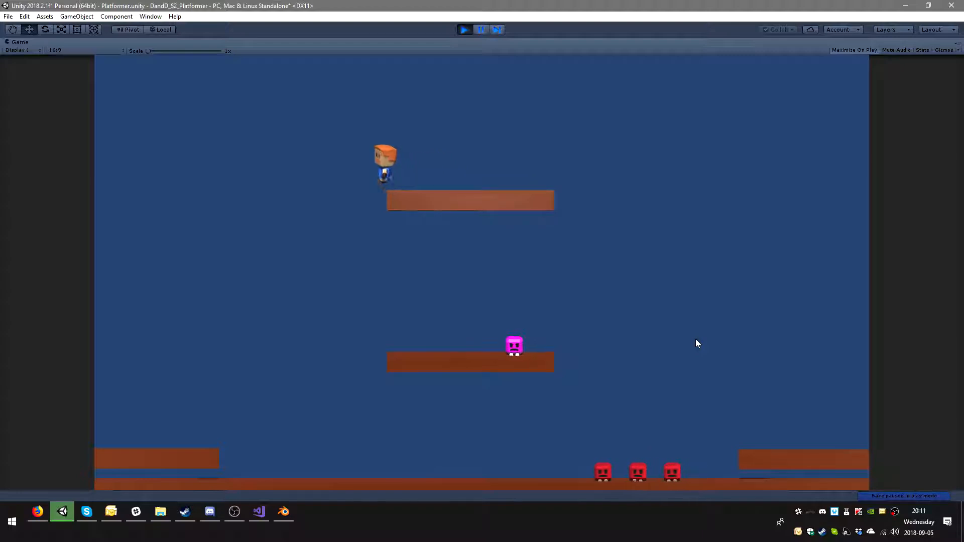
{"action": "key", "text": "d"}
{"action": "key", "text": "space"}
{"action": "key", "text": "a"}
{"action": "key", "text": "space"}
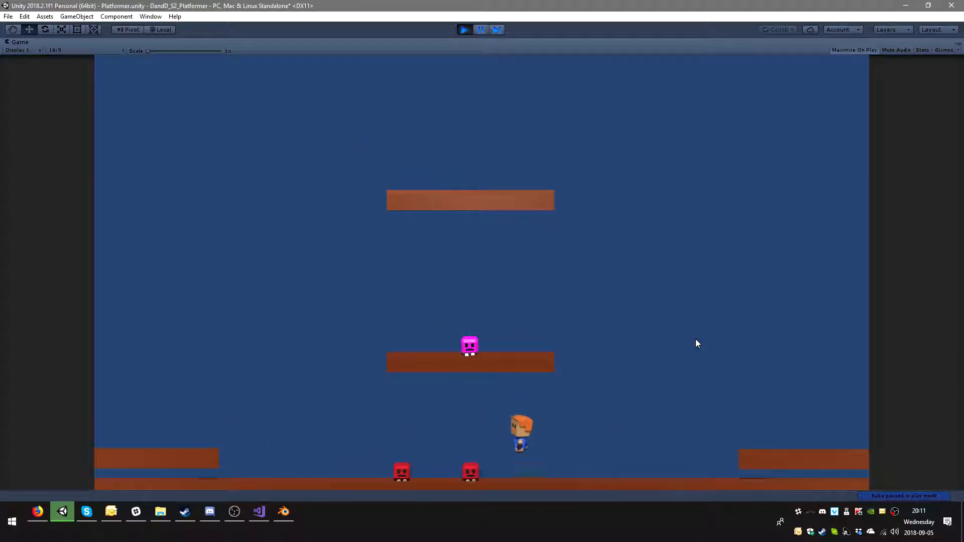
{"action": "key", "text": "d"}
{"action": "key", "text": "space"}
{"action": "key", "text": "a"}
{"action": "key", "text": "space"}
{"action": "key", "text": "space"}
{"action": "key", "text": "d"}
{"action": "key", "text": "a"}
{"action": "key", "text": "space"}
{"action": "key", "text": "d"}
{"action": "key", "text": "space"}
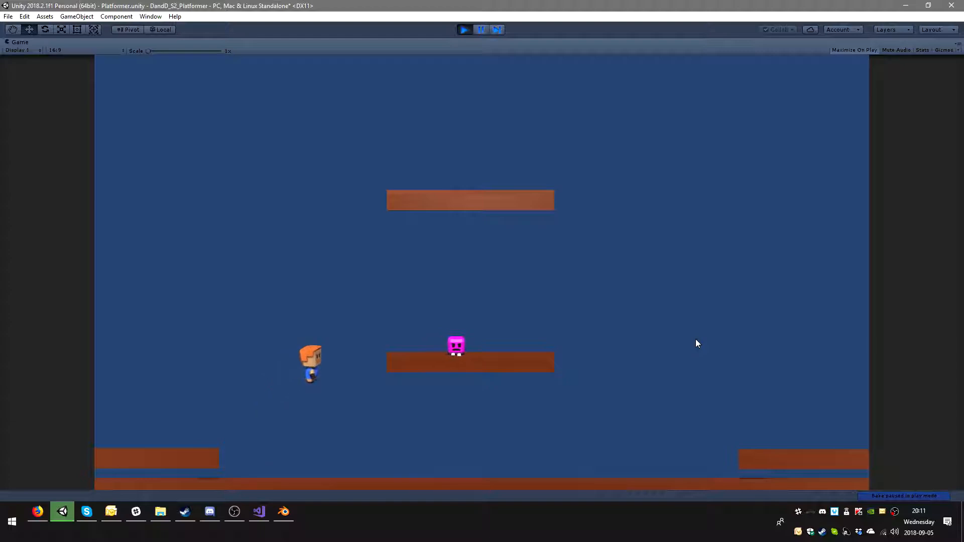
Step: Jump the player up to the middle platform and stomp on the pink enemy
{"action": "key", "text": "a"}
{"action": "key", "text": "space"}
{"action": "key", "text": "d"}
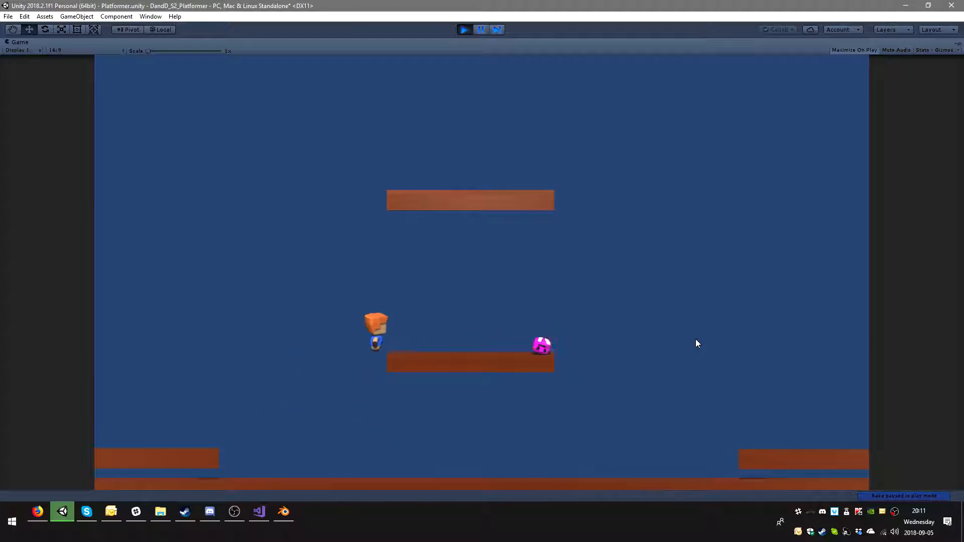
{"action": "key", "text": "space"}
{"action": "key", "text": "d"}
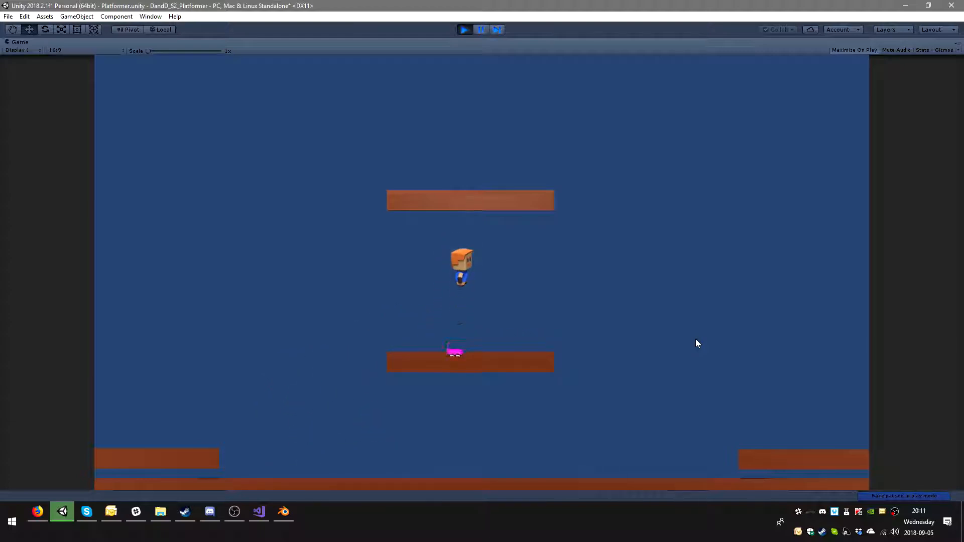
{"action": "key", "text": "d"}
{"action": "key", "text": "space"}
Step: Walk the player in both directions along the ground and stop play mode
{"action": "key", "text": "a"}
{"action": "key", "text": "d"}
{"action": "key", "text": "a"}
{"action": "key", "text": "d"}
{"action": "key", "text": "d"}
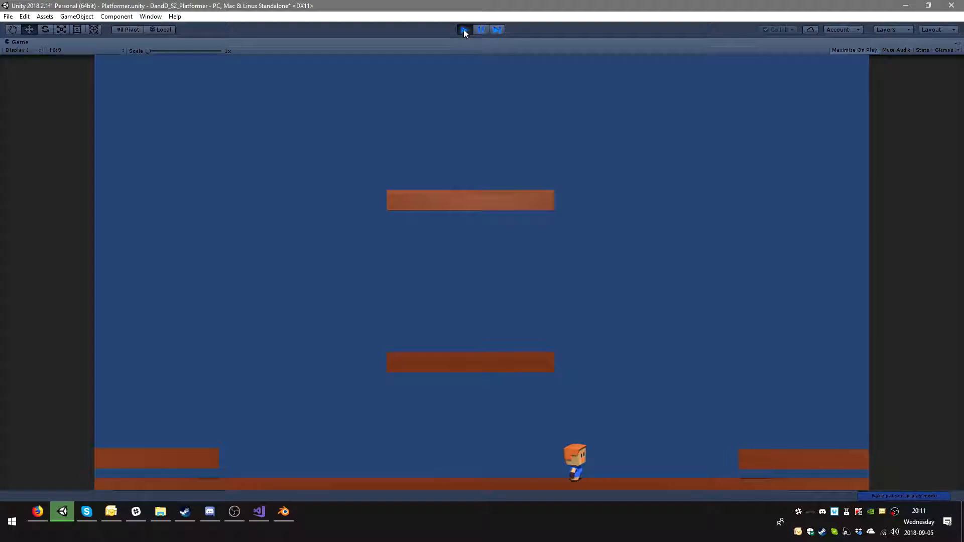
{"action": "left_click", "coordinate": [464, 30]}
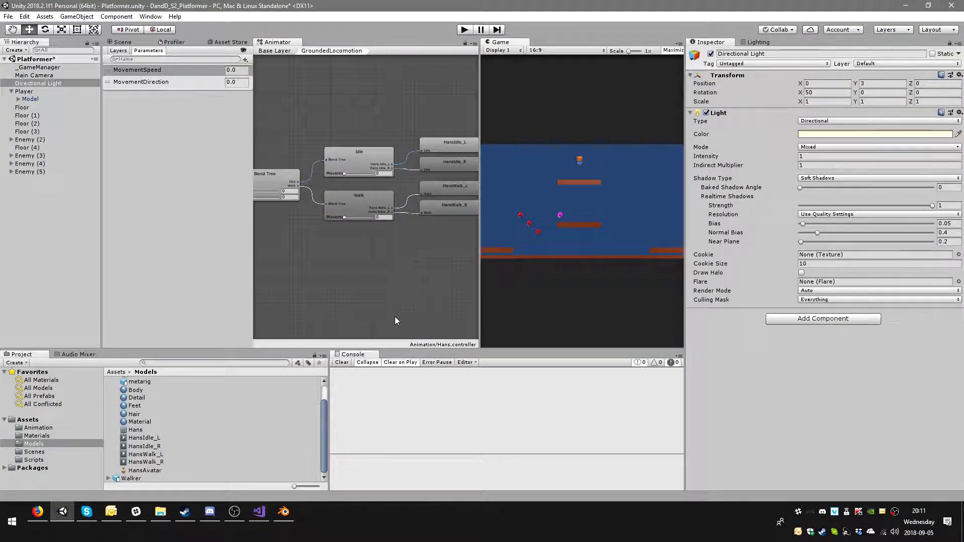
Step: Switch to Blender, go to frame 0 and duplicate the HansWalk_L action as a new action
{"action": "left_click", "coordinate": [285, 515]}
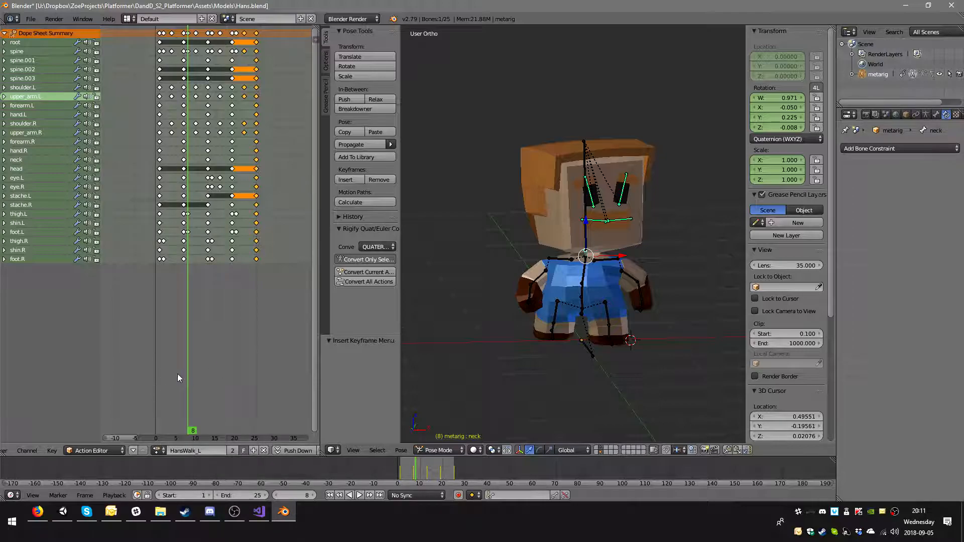
{"action": "left_click_drag", "start_coordinate": [161, 264], "coordinate": [155, 261]}
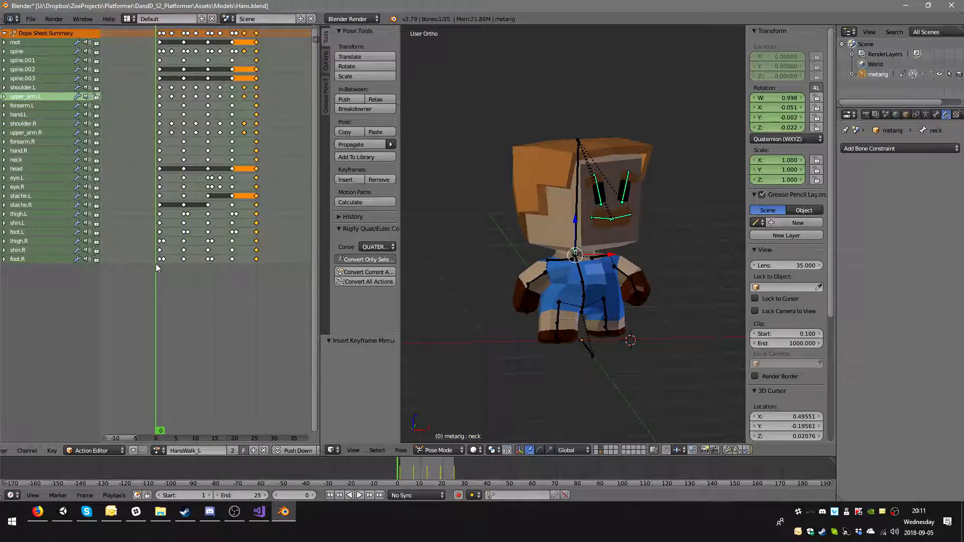
{"action": "left_click", "coordinate": [253, 450]}
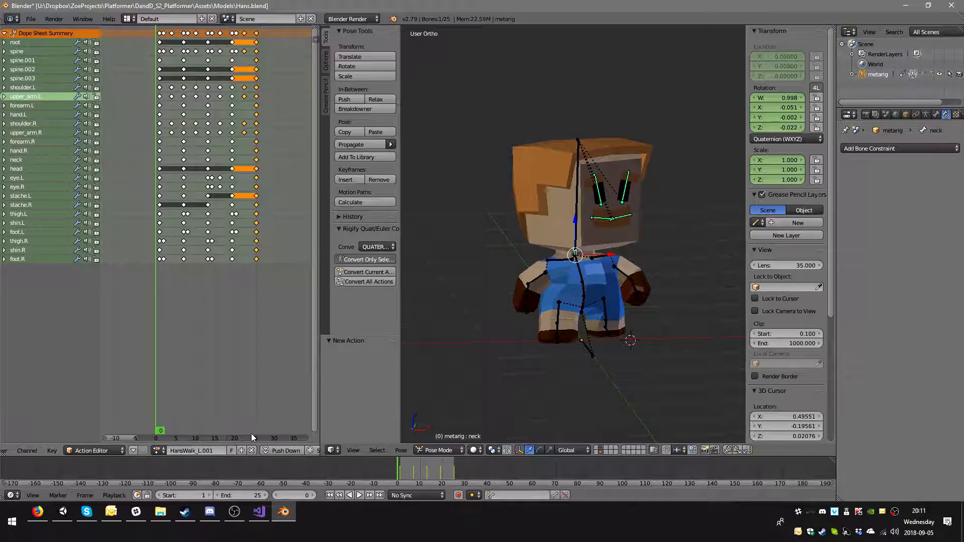
Step: Rename the duplicated action as HansJump_R and save the Blender file
{"action": "left_click", "coordinate": [204, 451]}
{"action": "left_click", "coordinate": [209, 451]}
{"action": "left_click_drag", "start_coordinate": [200, 452], "coordinate": [246, 451]}
{"action": "type", "text": "R"}
{"action": "key", "text": "BackSpace"}
{"action": "key", "text": "Return"}
{"action": "key", "text": "ctrl+s"}
Step: Load the HansWalk_R action on the metarig
{"action": "left_click", "coordinate": [175, 441]}
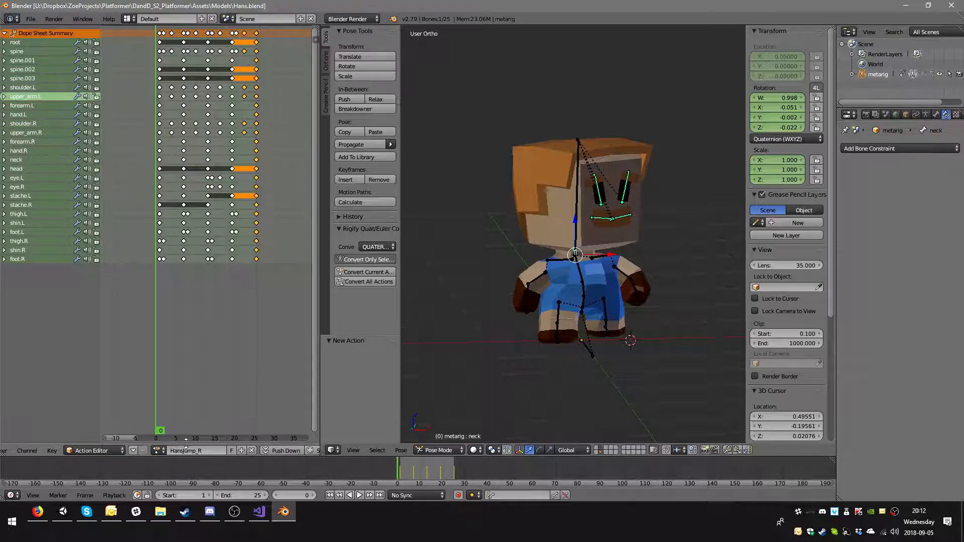
{"action": "left_click", "coordinate": [158, 450]}
{"action": "left_click", "coordinate": [173, 387]}
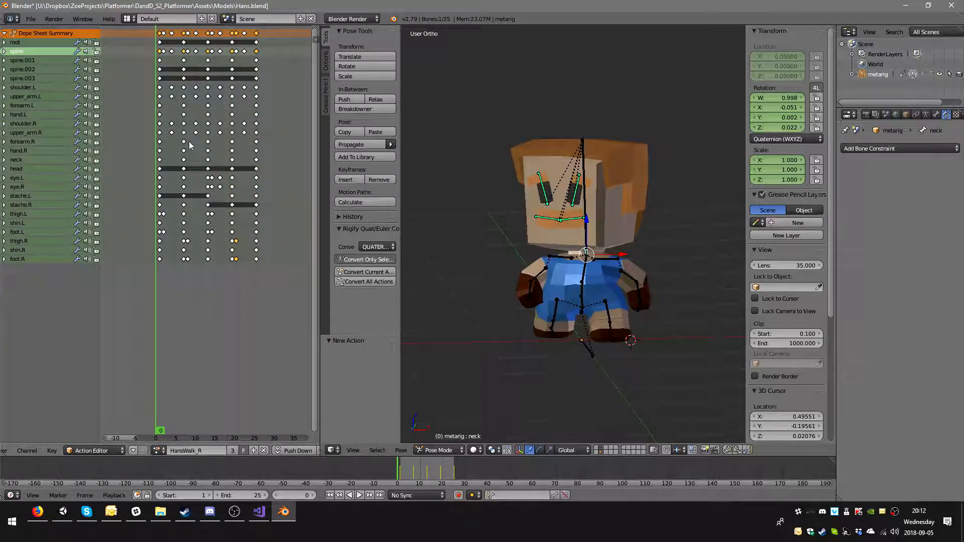
Step: Copy the pose of all bones at frame 1 of the HansWalk_R action
{"action": "key", "text": "Right"}
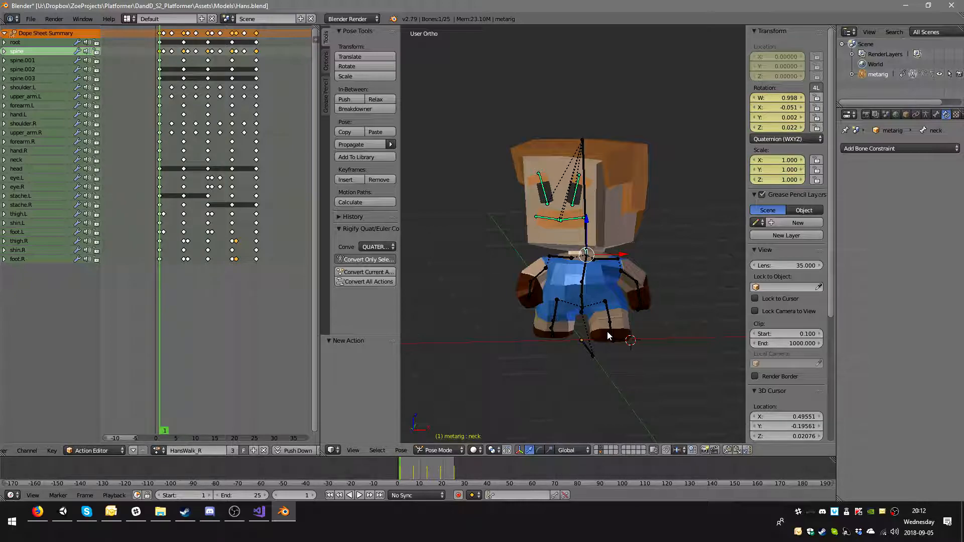
{"action": "key", "text": "a"}
{"action": "key", "text": "a"}
{"action": "key", "text": "ctrl+c"}
{"action": "key", "text": "ctrl+v"}
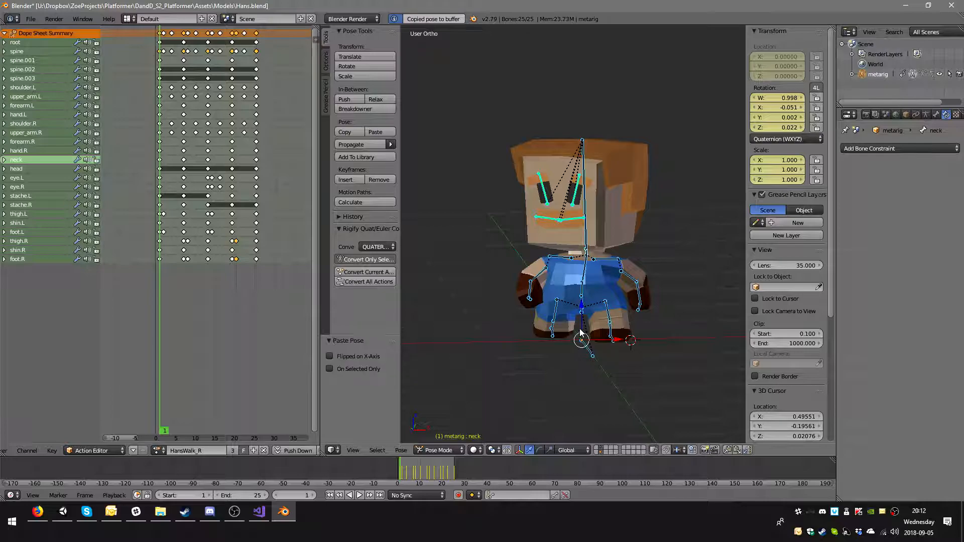
Step: Switch to the HansJump_R action and paste the copied pose onto the rig at frame 1
{"action": "left_click", "coordinate": [157, 450]}
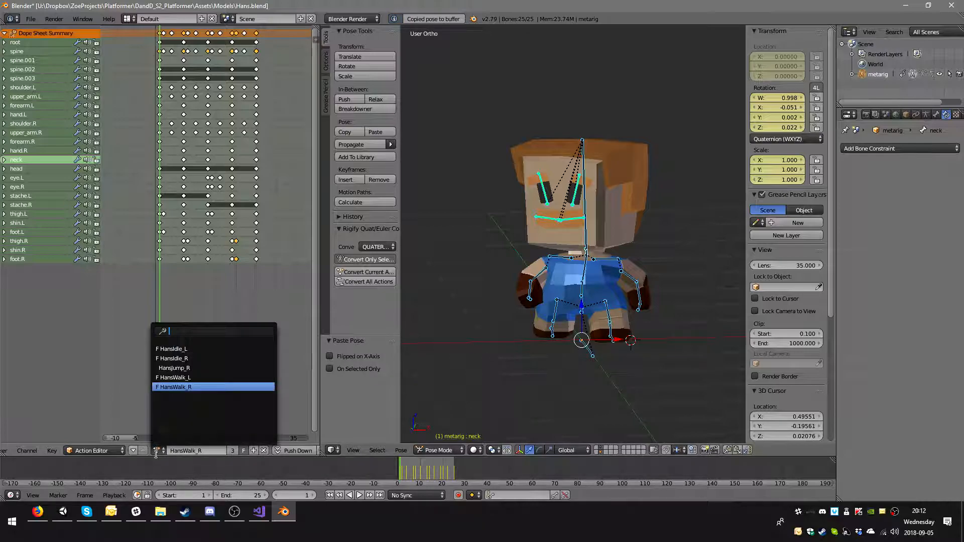
{"action": "left_click", "coordinate": [201, 368]}
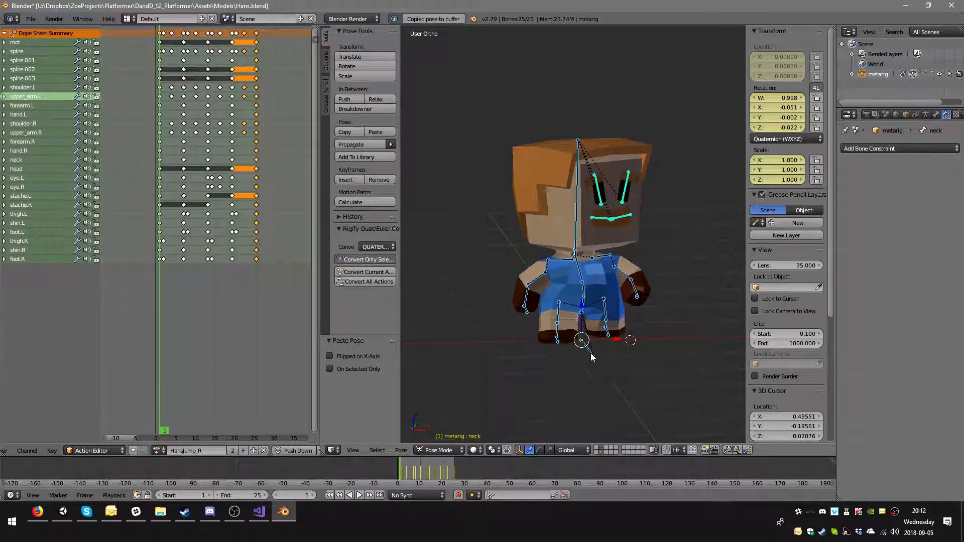
{"action": "key", "text": "ctrl+shift+v"}
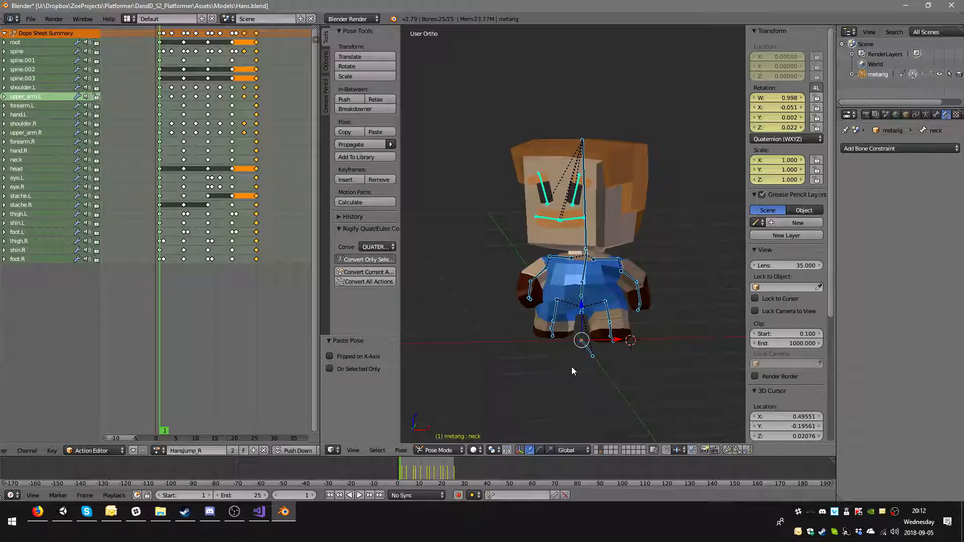
Step: Insert LocRotScale keyframes for all bones at frame 1 of HansJump_R
{"action": "key", "text": "i"}
{"action": "left_click", "coordinate": [571, 366]}
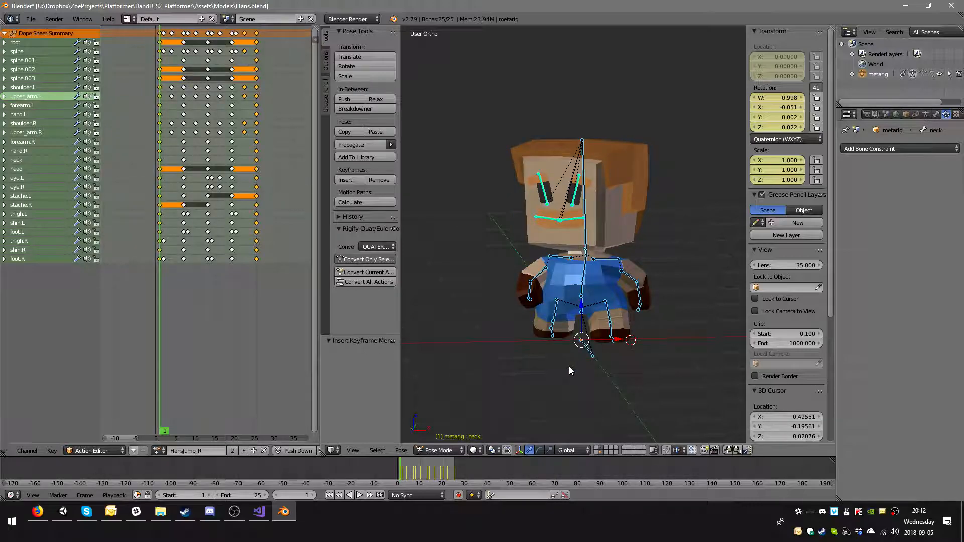
{"action": "key", "text": "i"}
{"action": "left_click", "coordinate": [569, 367]}
{"action": "key", "text": "i"}
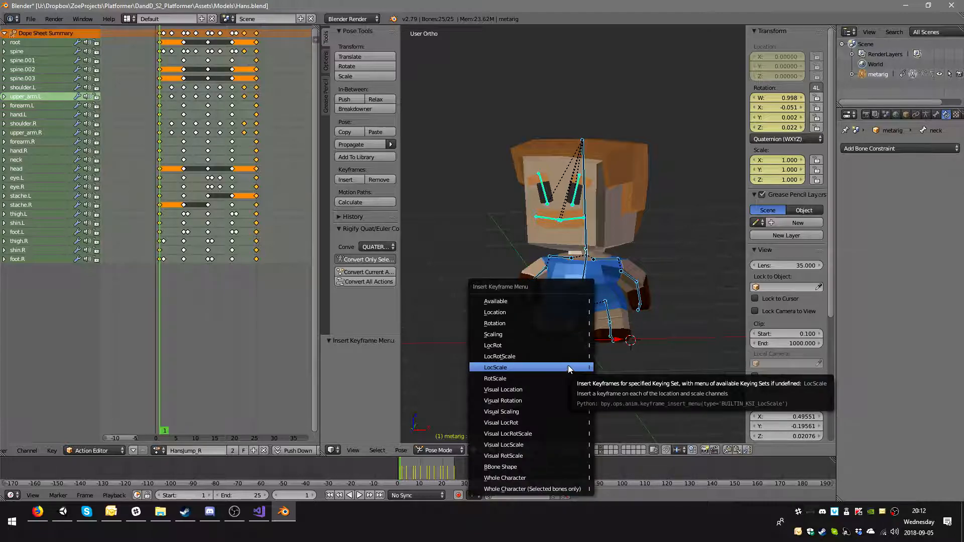
{"action": "left_click", "coordinate": [547, 359]}
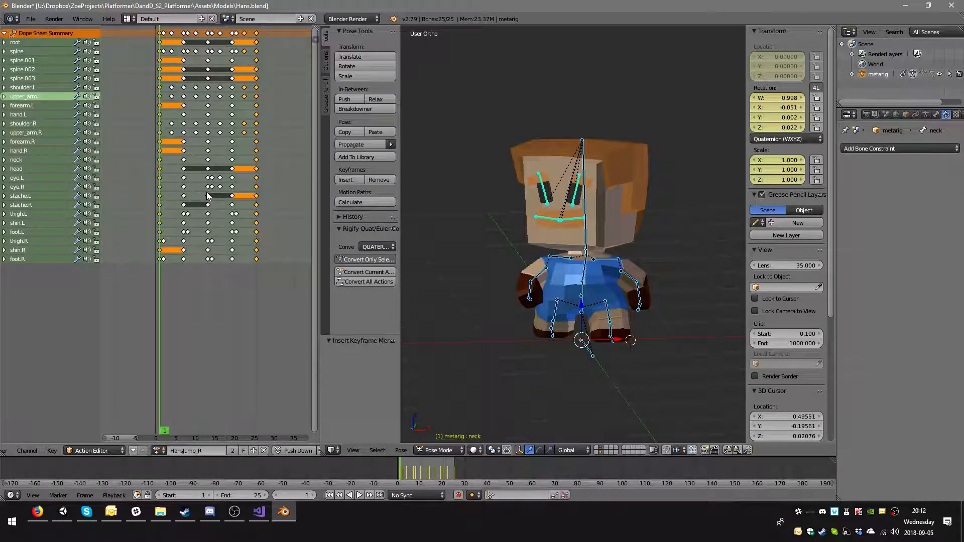
Step: Delete all keyframes after frame 1 in HansJump_R and return to frame 1
{"action": "left_click", "coordinate": [164, 34]}
{"action": "right_click", "coordinate": [164, 33]}
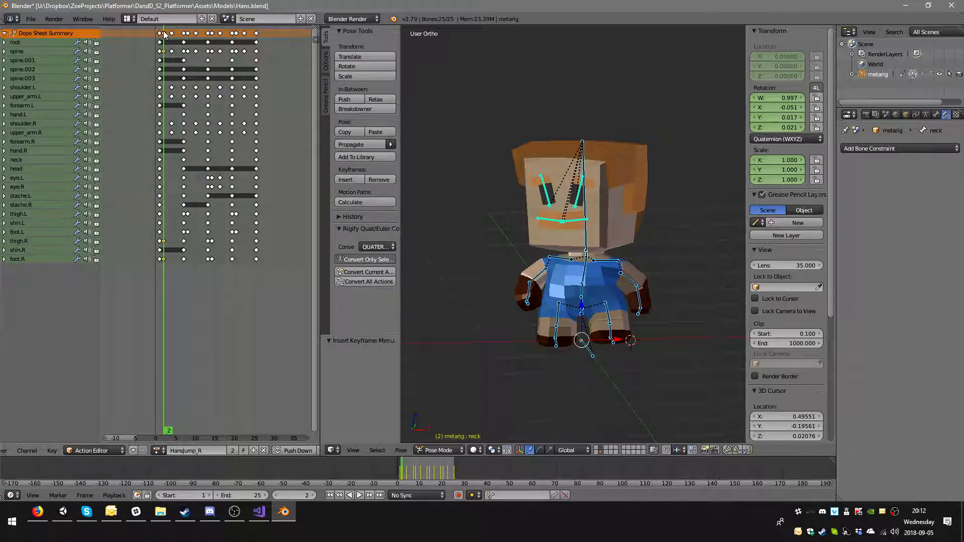
{"action": "left_click_drag", "start_coordinate": [165, 34], "coordinate": [263, 42]}
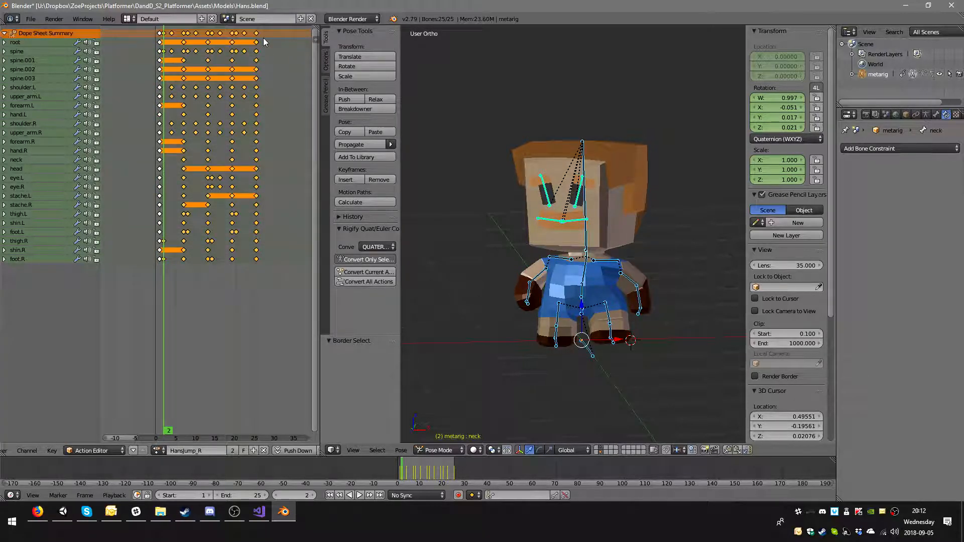
{"action": "key", "text": "x"}
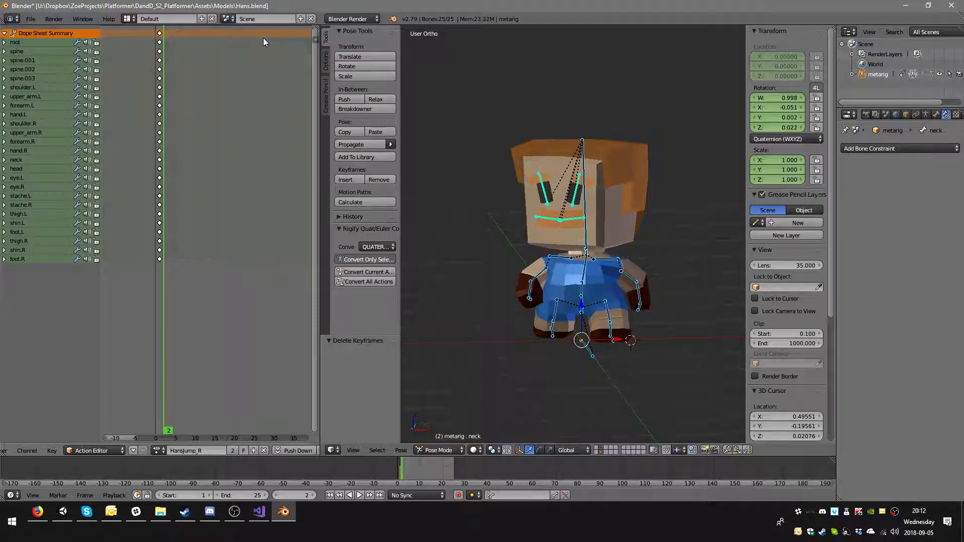
{"action": "left_click", "coordinate": [160, 48]}
Step: In the left orthographic view, lower the spine bone about 0.102 along the Z axis
{"action": "middle_click_drag", "start_coordinate": [560, 166], "coordinate": [643, 150]}
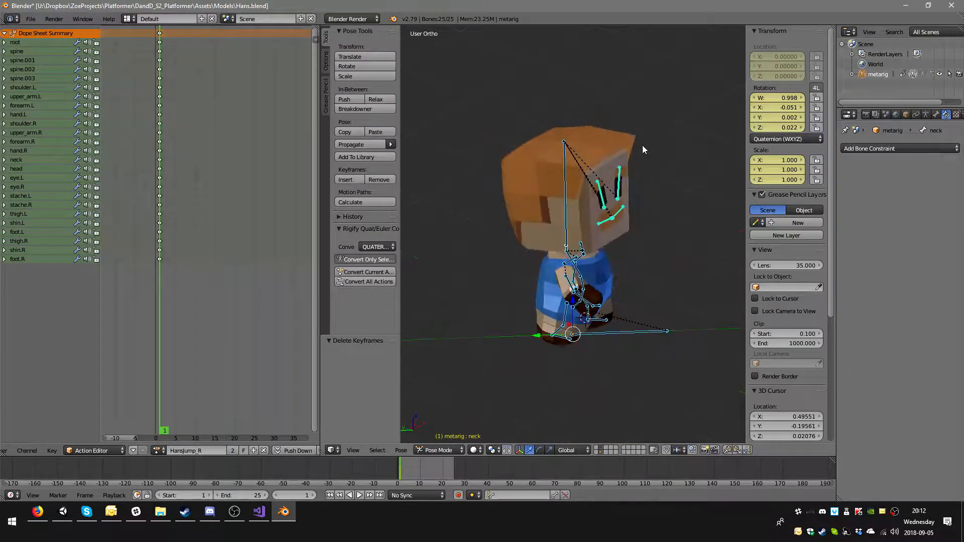
{"action": "key", "text": "KP_3"}
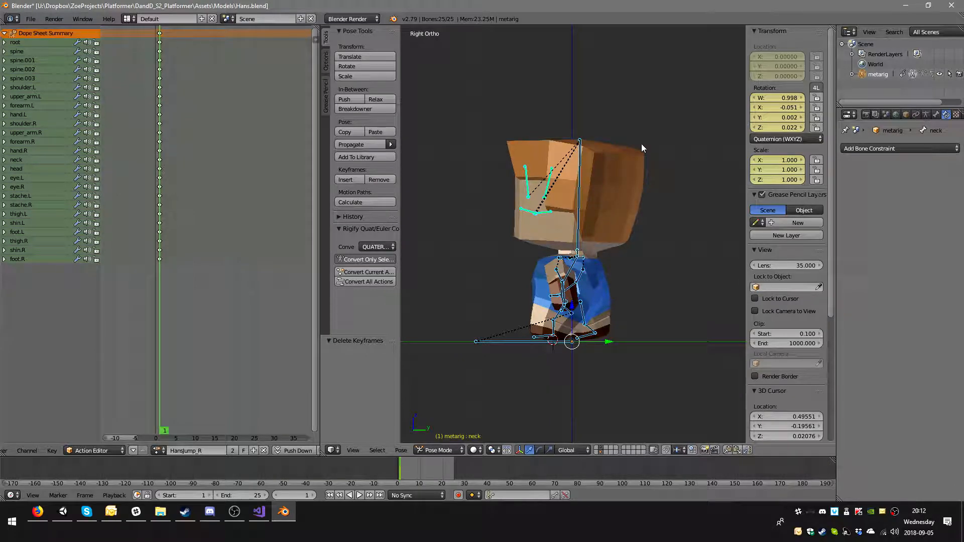
{"action": "key", "text": "ctrl+KP_3"}
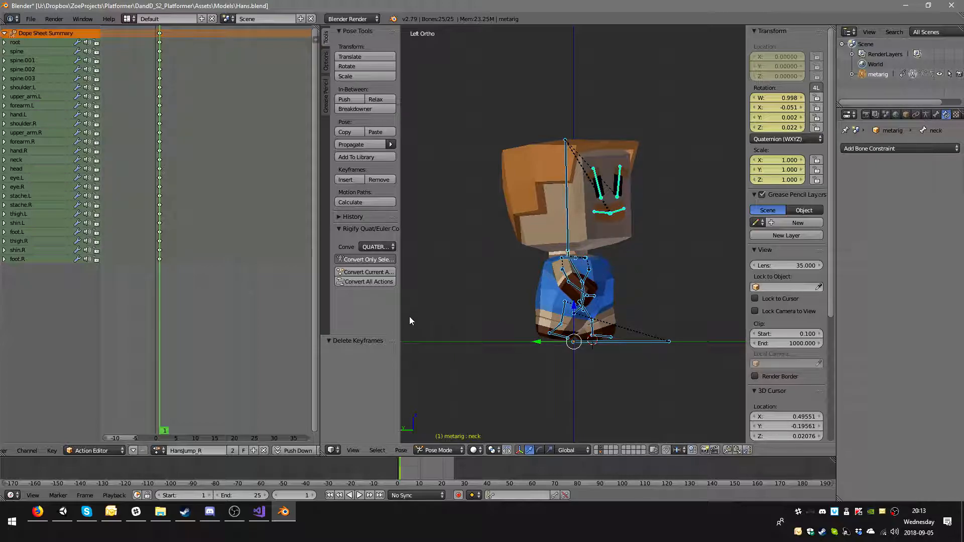
{"action": "right_click", "coordinate": [595, 319]}
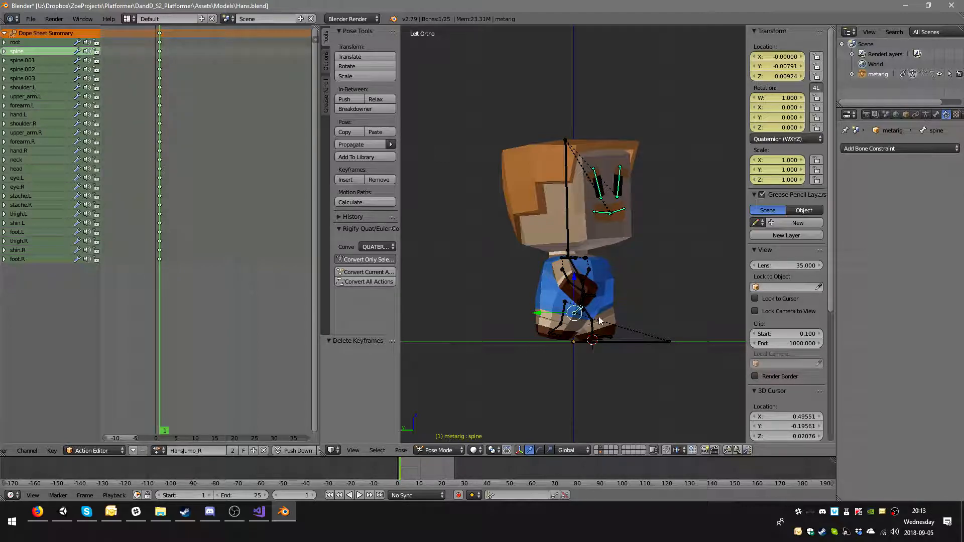
{"action": "scroll", "coordinate": [612, 324], "scroll_direction": "up", "scroll_amount": 2}
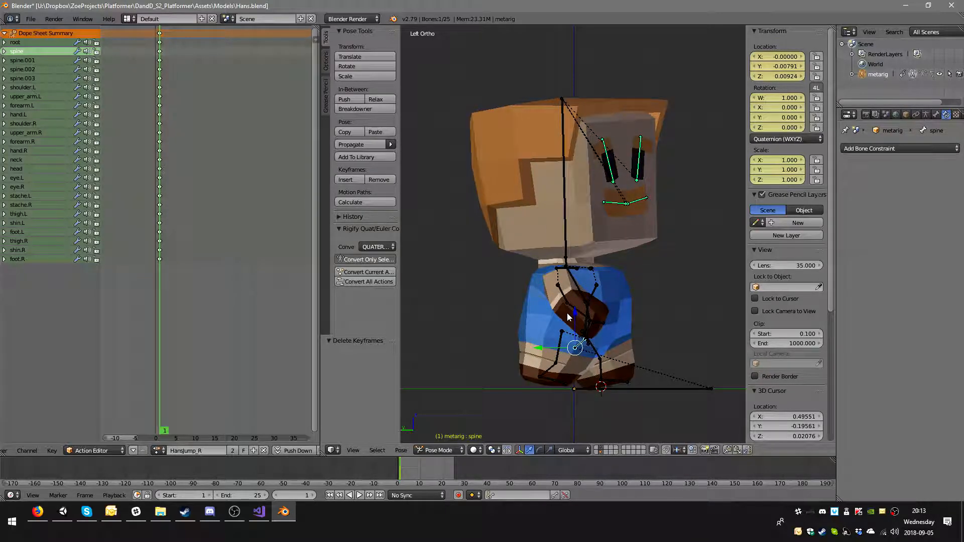
{"action": "left_click_drag", "start_coordinate": [574, 314], "coordinate": [569, 329]}
Step: Shorten the legs by scaling the right thigh bone to about 0.870 and the left thigh bone to about 0.861
{"action": "right_click", "coordinate": [558, 369]}
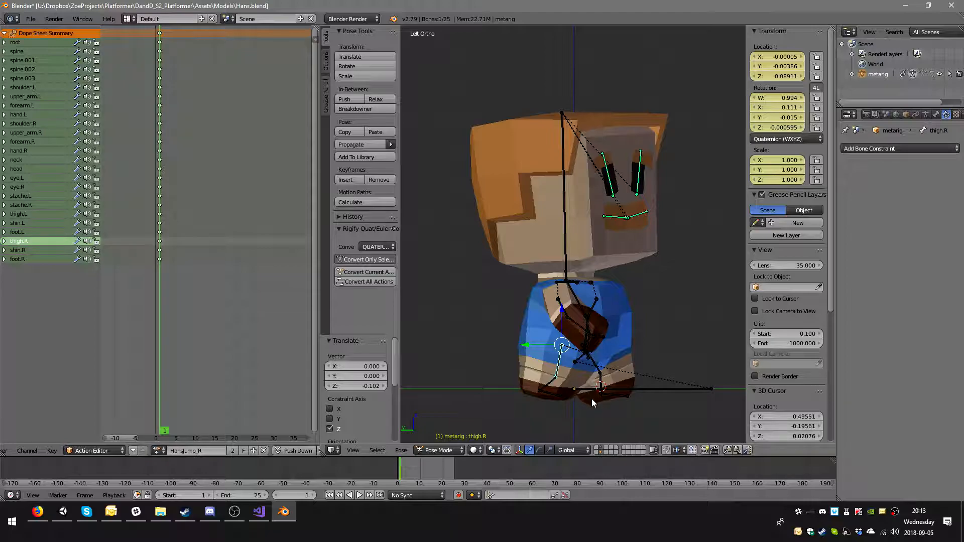
{"action": "key", "text": "s"}
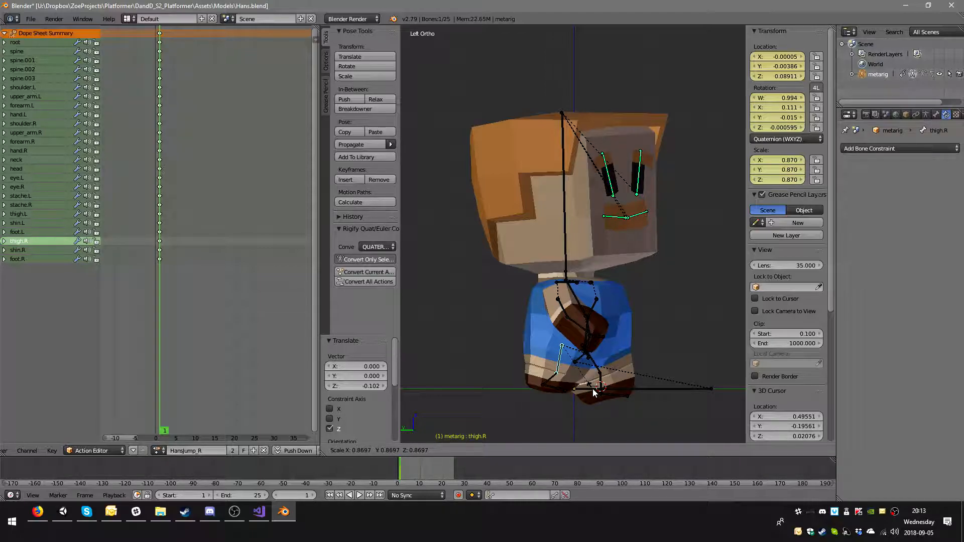
{"action": "left_click", "coordinate": [594, 394]}
{"action": "right_click", "coordinate": [597, 367]}
{"action": "key", "text": "s"}
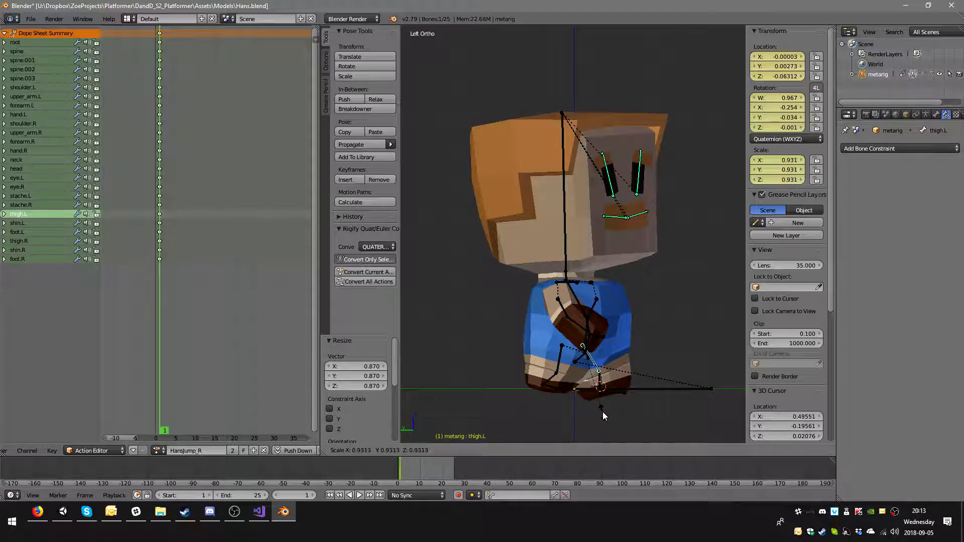
{"action": "left_click", "coordinate": [602, 407]}
Step: Lean the body forward by rotating the spine bone about 17.5°
{"action": "right_click", "coordinate": [583, 361]}
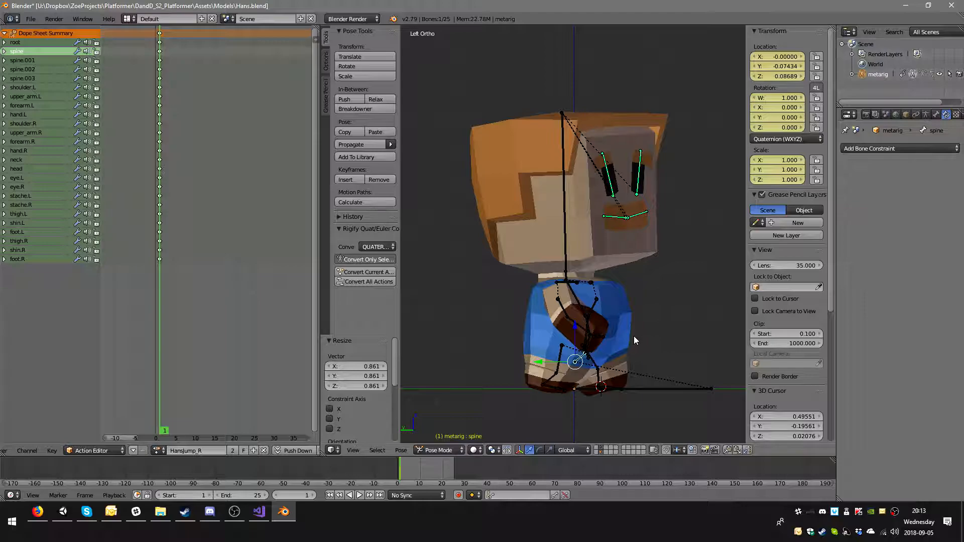
{"action": "key", "text": "r"}
{"action": "left_click", "coordinate": [628, 364]}
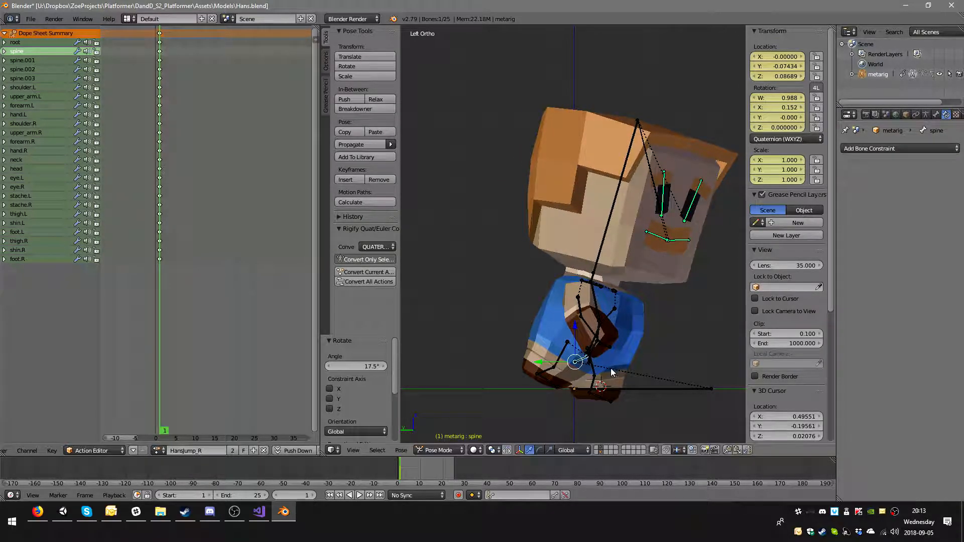
Step: Rotate the left thigh bone about -23.3° and the right thigh bone about -28.6° to counter the forward lean
{"action": "right_click", "coordinate": [595, 374]}
{"action": "key", "text": "r"}
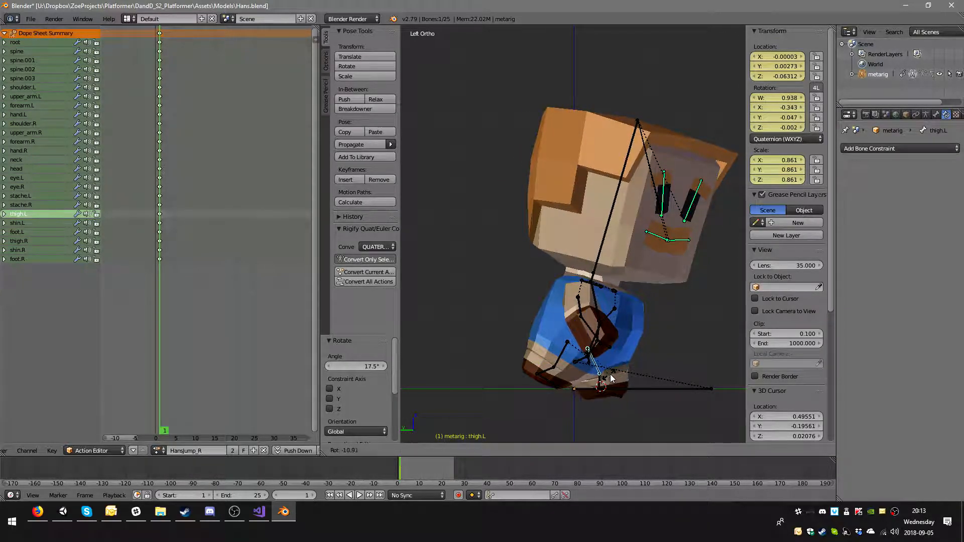
{"action": "left_click", "coordinate": [615, 370]}
{"action": "right_click", "coordinate": [559, 360]}
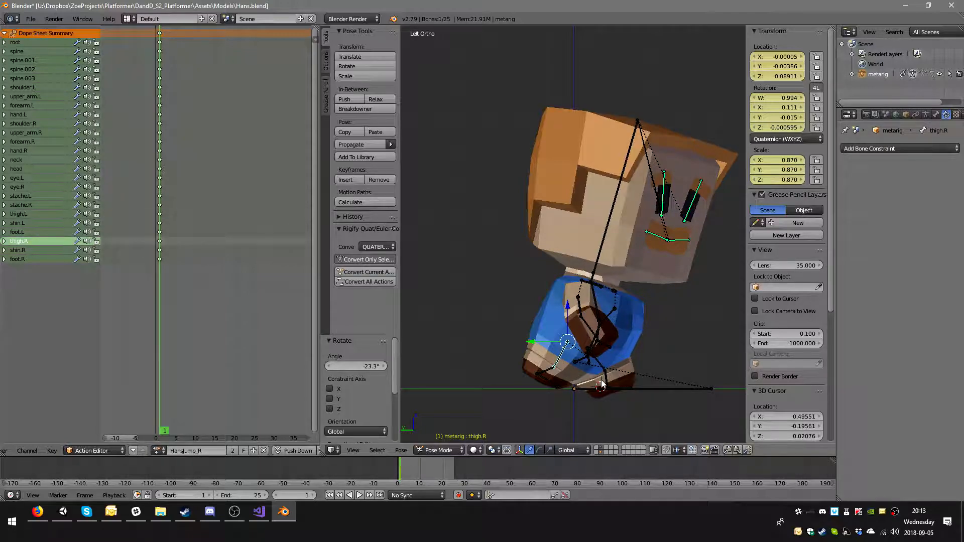
{"action": "key", "text": "r"}
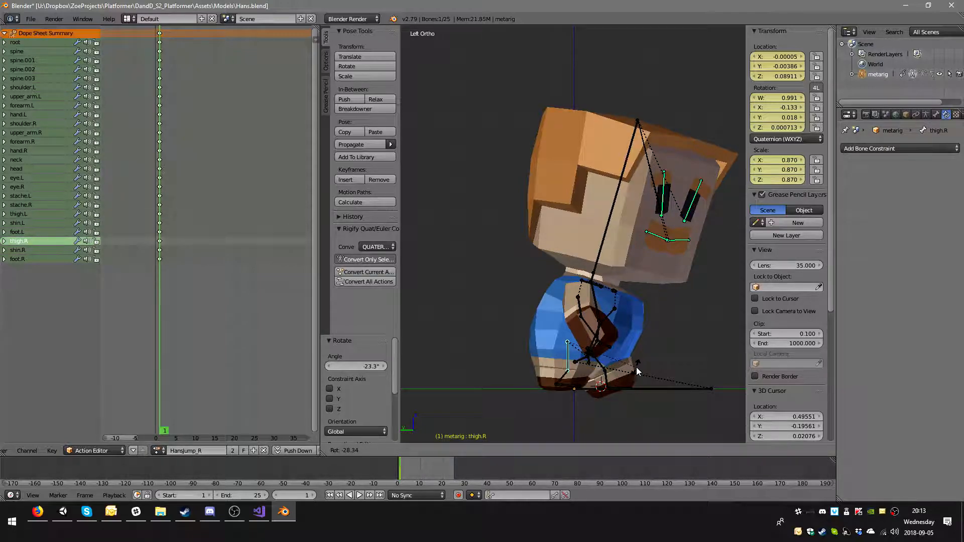
{"action": "left_click", "coordinate": [637, 372]}
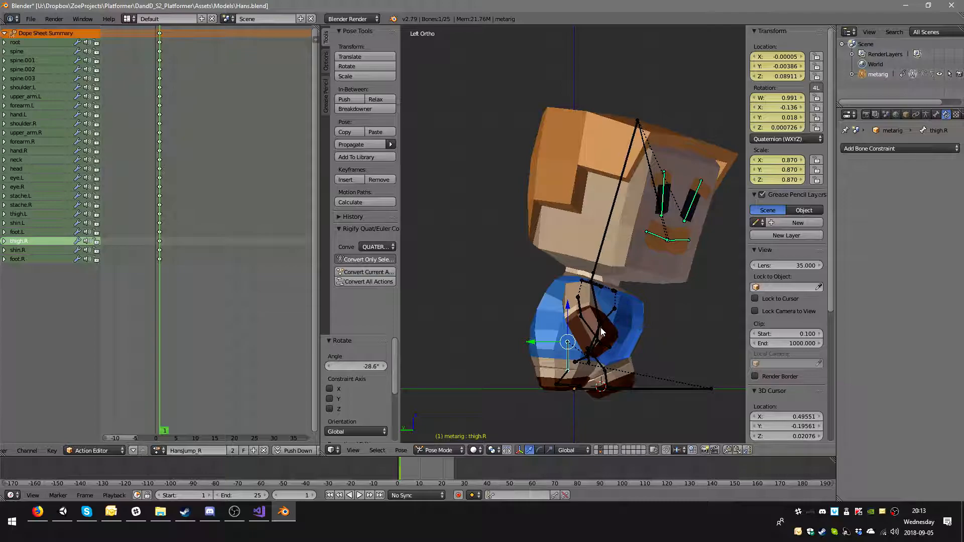
Step: Bow the head forward by rotating the neck bone about 30.4°
{"action": "right_click", "coordinate": [593, 280]}
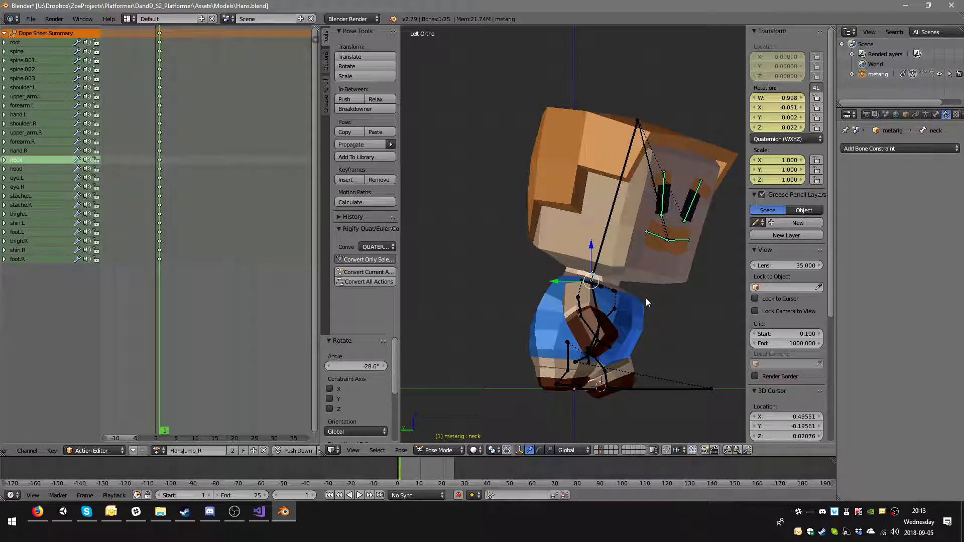
{"action": "key", "text": "r"}
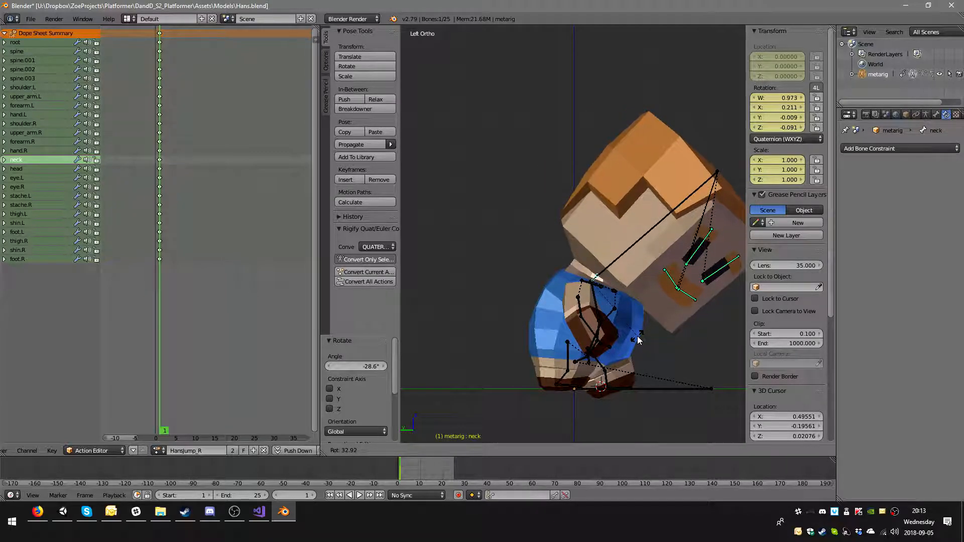
{"action": "left_click", "coordinate": [639, 334]}
Step: Swing the right arm back by rotating its upper arm about 59.1° and its shoulder about -30° around global Z
{"action": "right_click", "coordinate": [612, 315]}
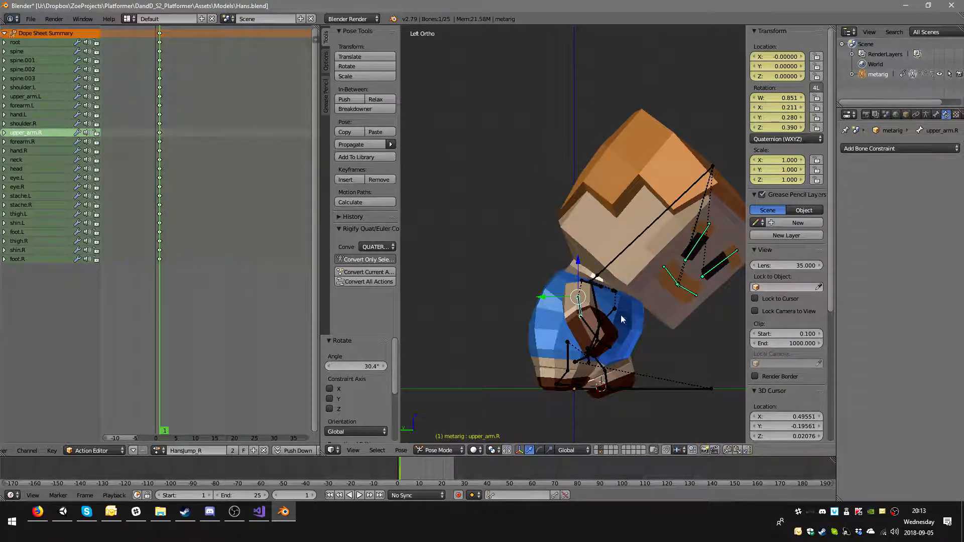
{"action": "key", "text": "r"}
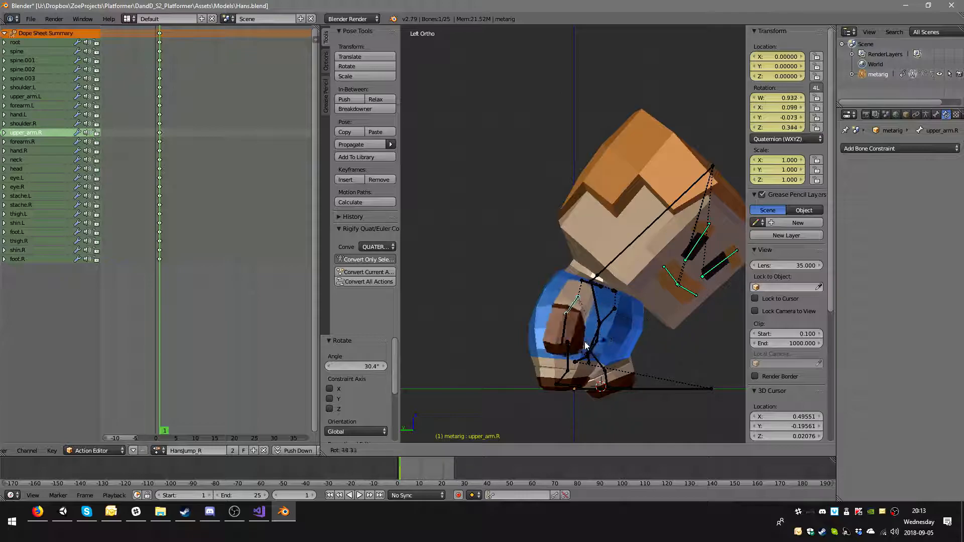
{"action": "left_click", "coordinate": [584, 334]}
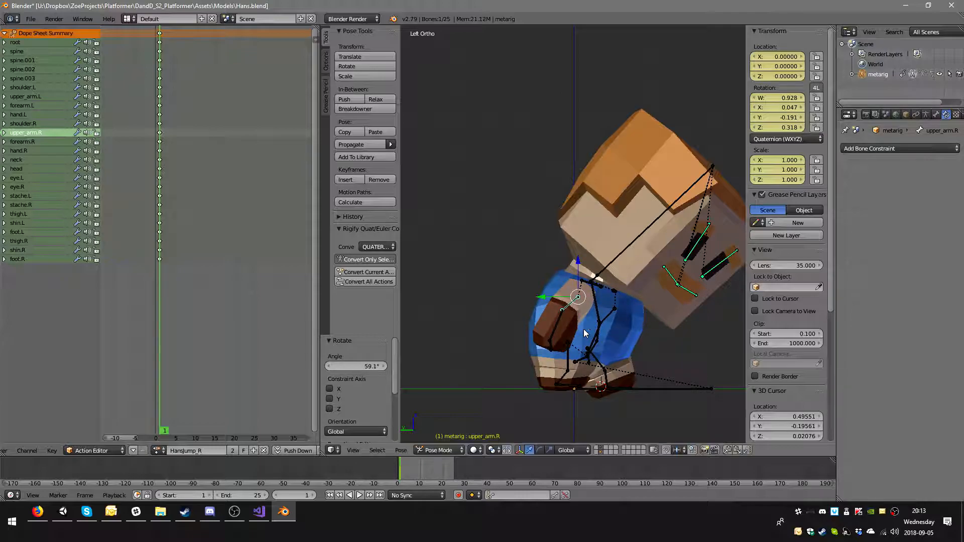
{"action": "right_click", "coordinate": [588, 285]}
{"action": "key", "text": "r"}
{"action": "key", "text": "z"}
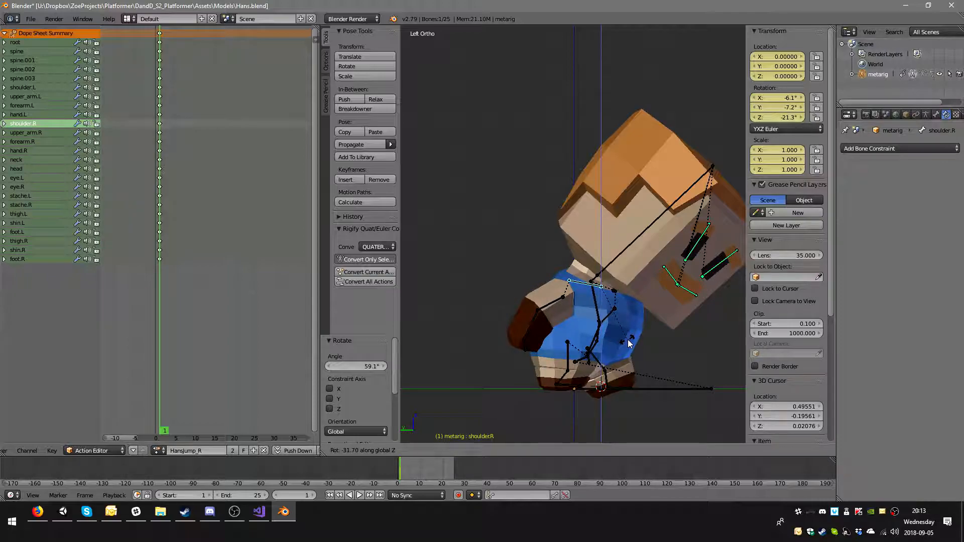
{"action": "left_click", "coordinate": [673, 327]}
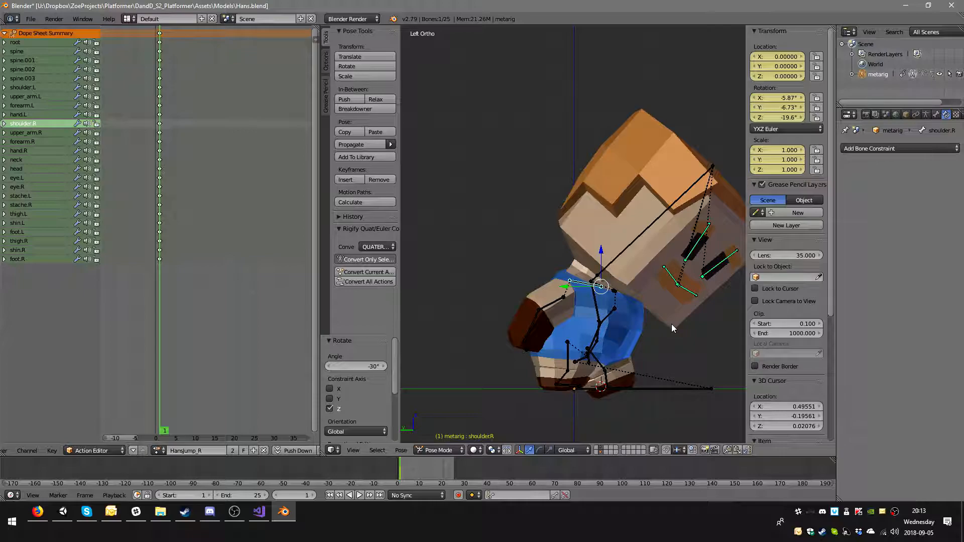
Step: Swing the left arm back by rotating its shoulder about 31.7° around global Z and its upper arm about -4.8°
{"action": "key", "text": "ctrl+KP_3"}
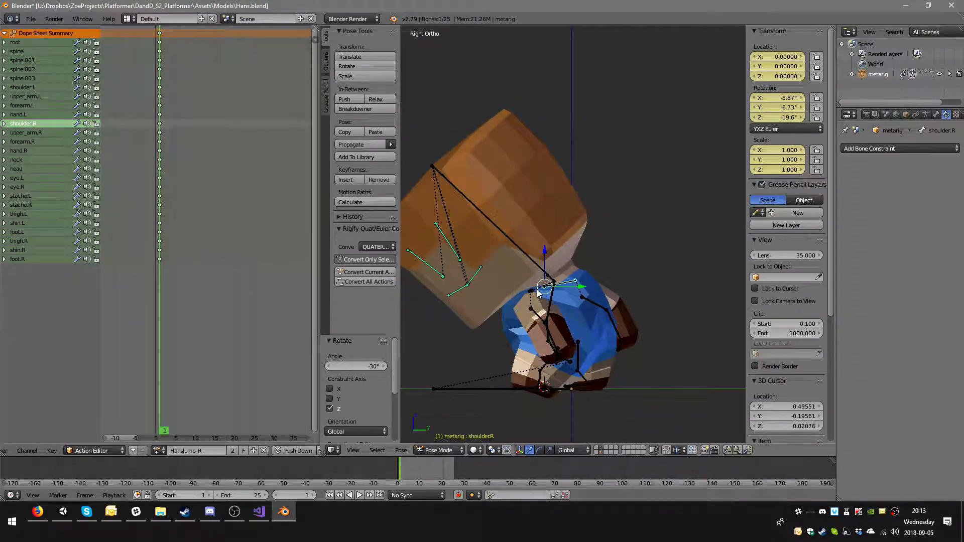
{"action": "right_click", "coordinate": [539, 295]}
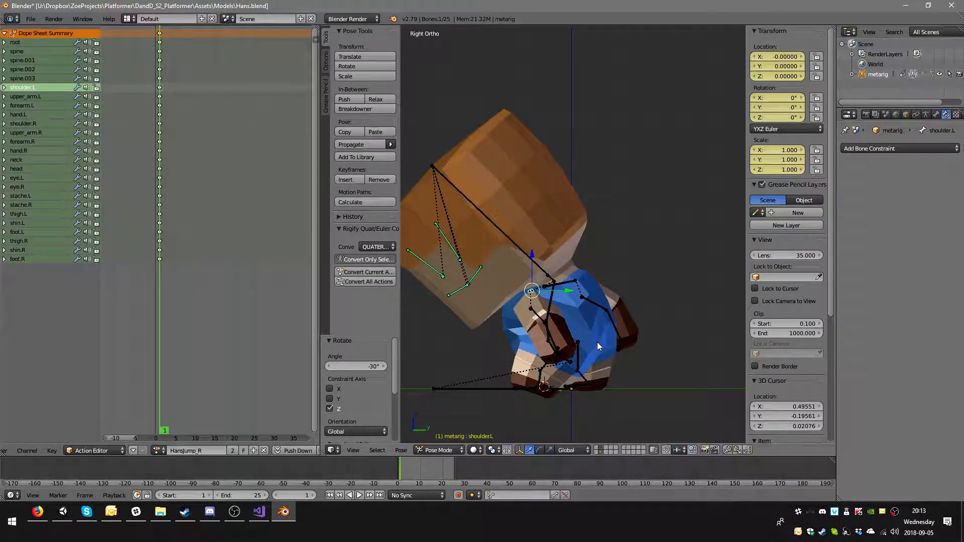
{"action": "key", "text": "r"}
{"action": "key", "text": "z"}
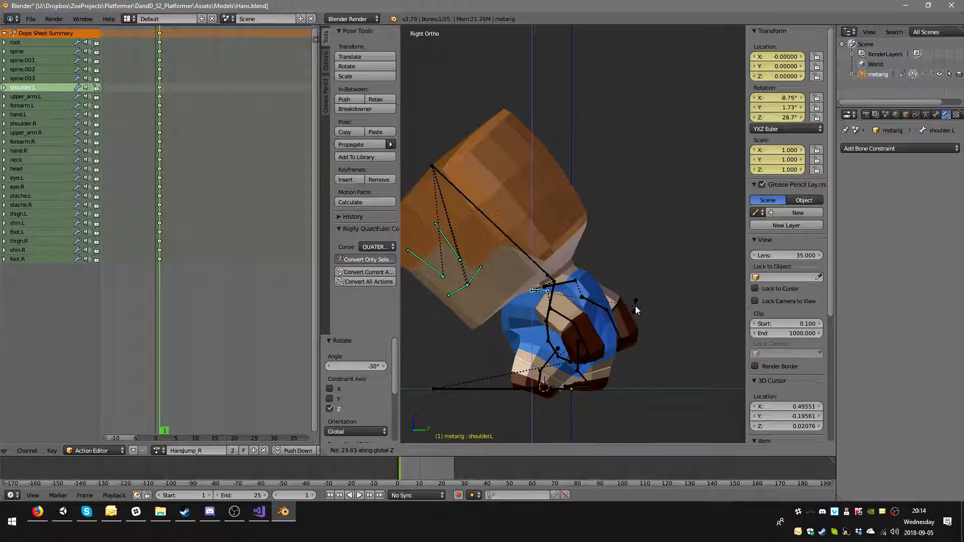
{"action": "left_click", "coordinate": [619, 321]}
{"action": "right_click", "coordinate": [568, 321]}
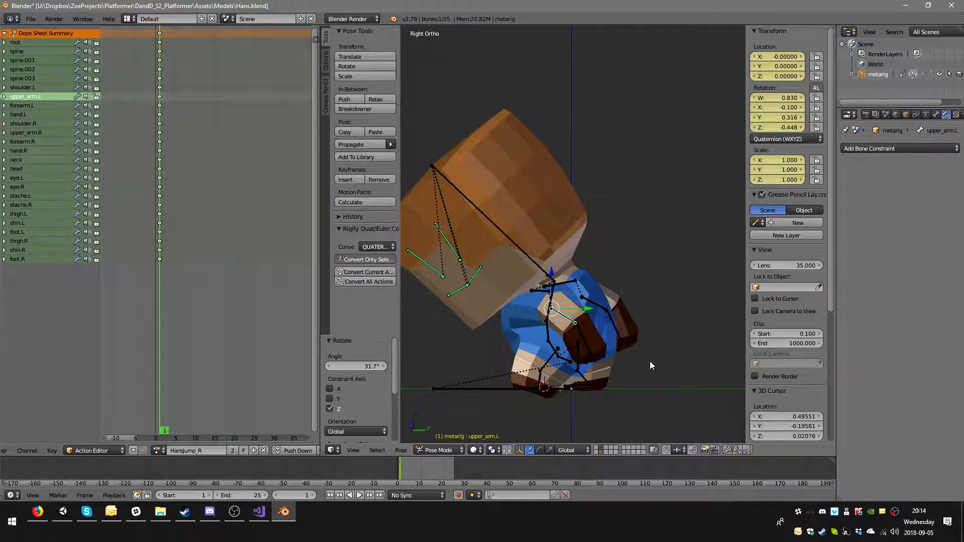
{"action": "key", "text": "r"}
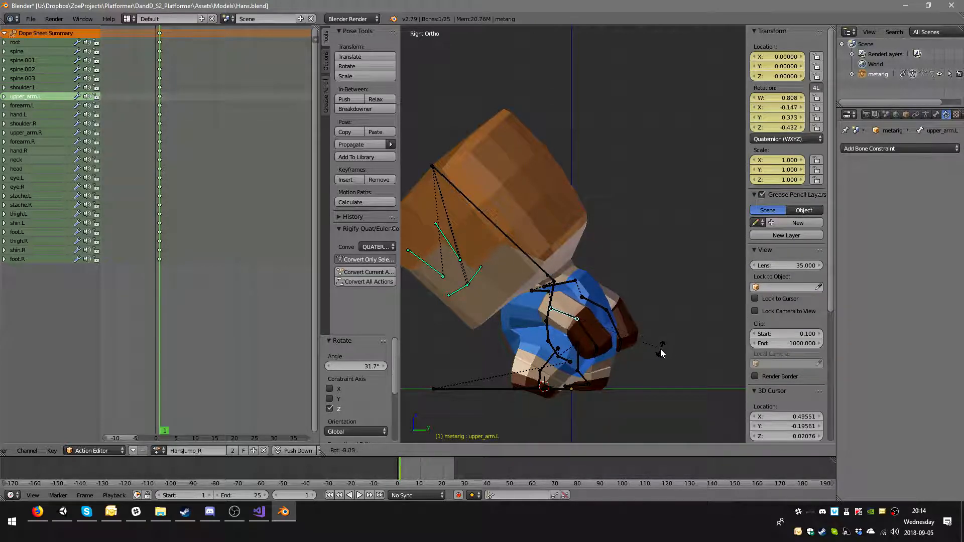
{"action": "left_click", "coordinate": [656, 360]}
{"action": "middle_click_drag", "start_coordinate": [656, 359], "coordinate": [559, 357]}
{"action": "key", "text": "KP_3"}
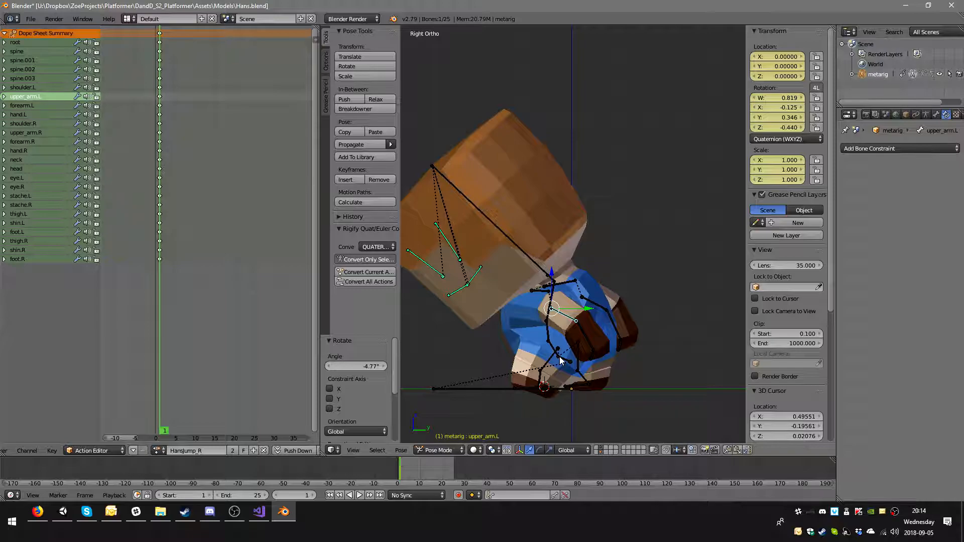
Step: Insert a LocRotScale keyframe for all bones at frame 1
{"action": "key", "text": "ctrl+KP_3"}
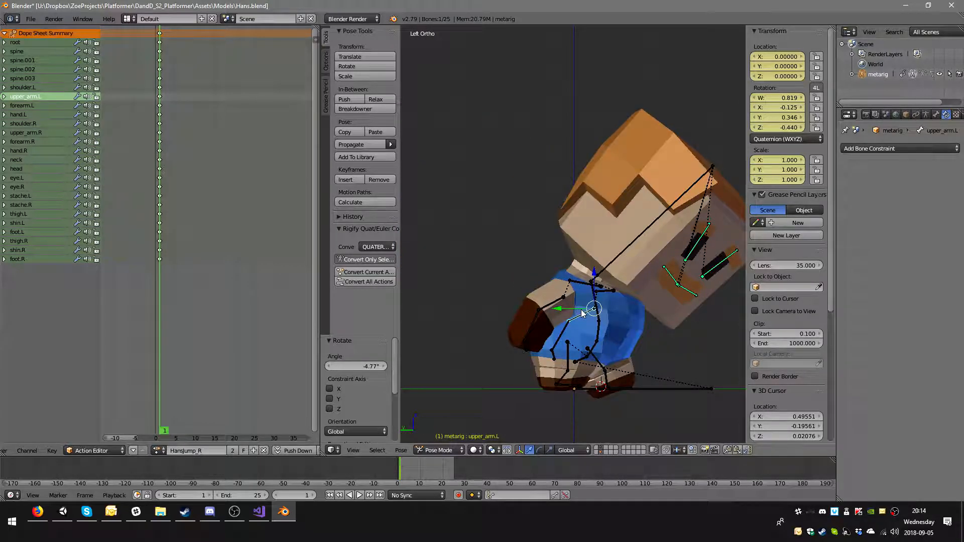
{"action": "key", "text": "a"}
{"action": "key", "text": "a"}
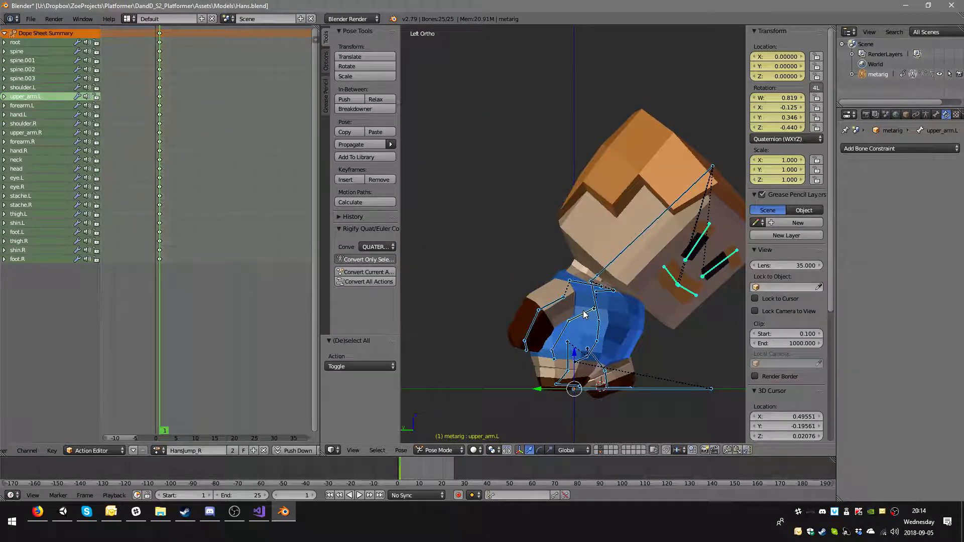
{"action": "key", "text": "i"}
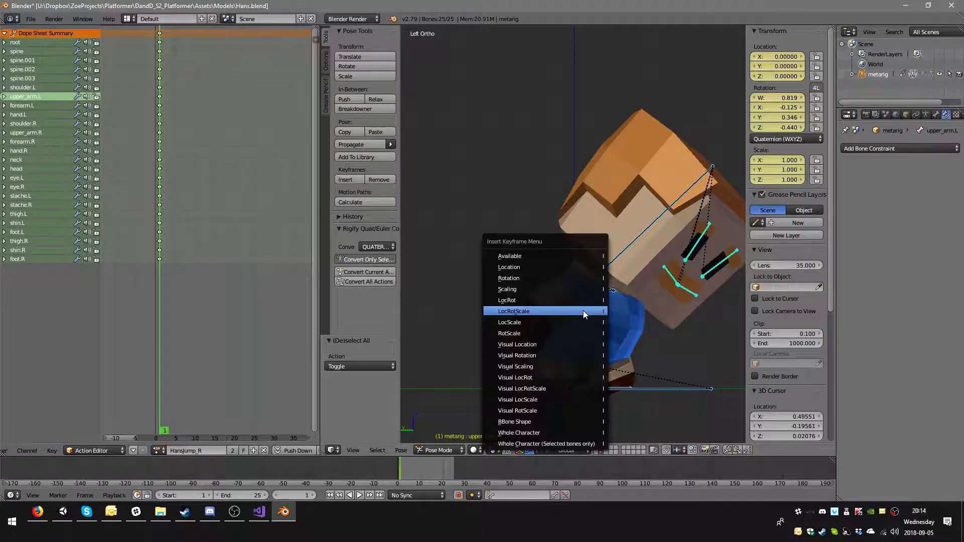
{"action": "left_click", "coordinate": [535, 314]}
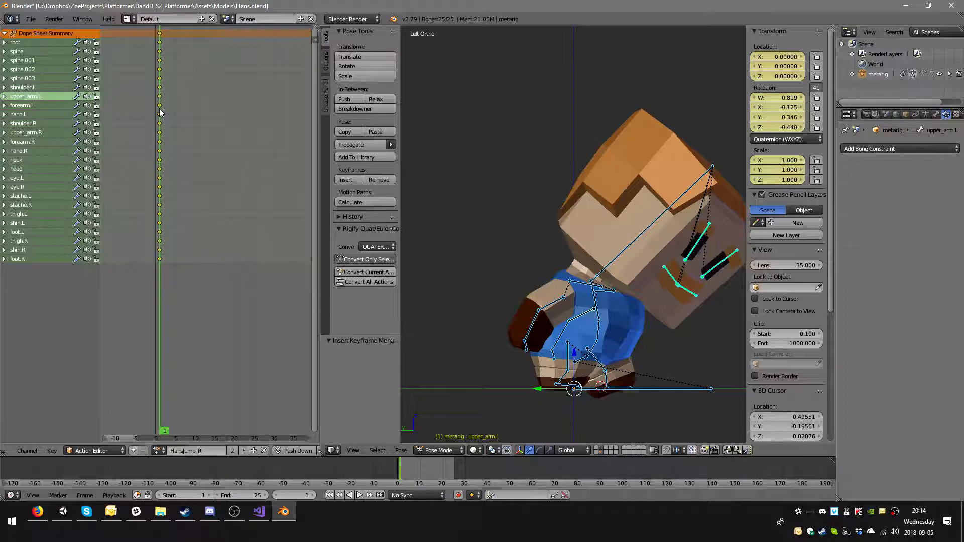
Step: Advance to frame 3 and clear the scale of the right and left thigh bones
{"action": "key", "text": "Right"}
{"action": "key", "text": "Right"}
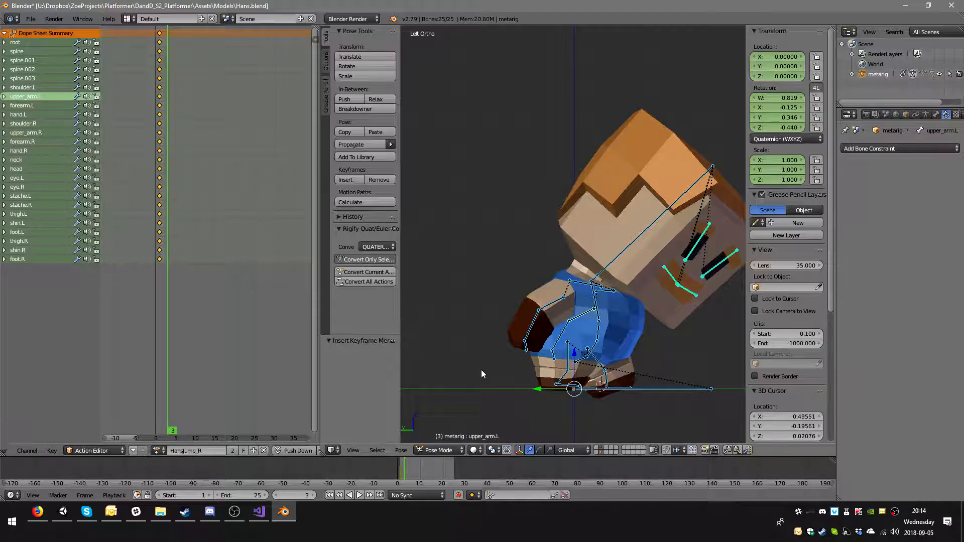
{"action": "right_click", "coordinate": [581, 362]}
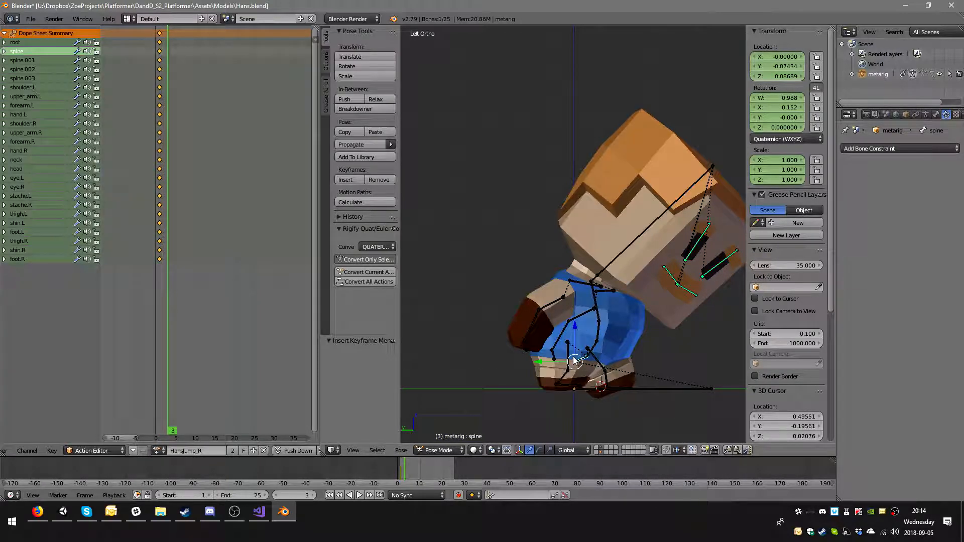
{"action": "right_click", "coordinate": [570, 362]}
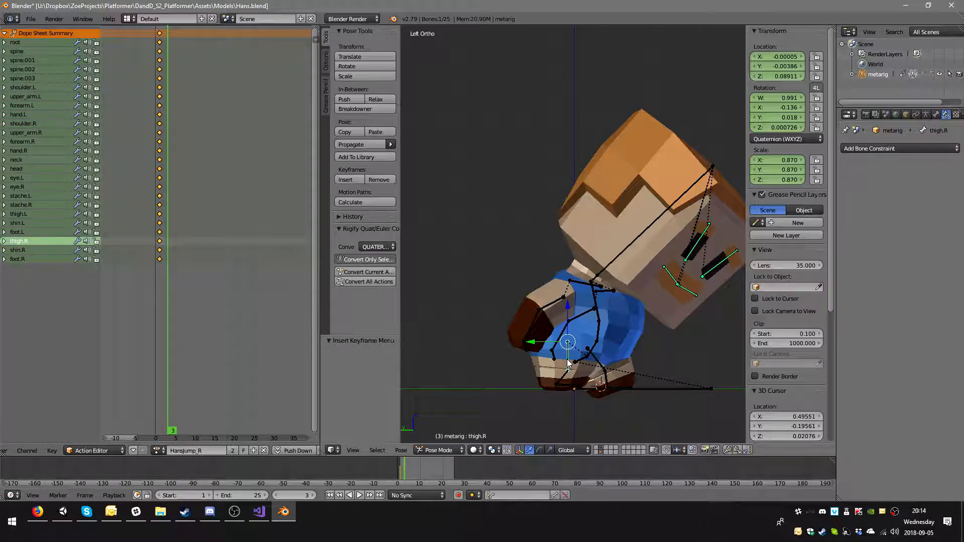
{"action": "key", "text": "alt+s"}
{"action": "right_click", "coordinate": [598, 362], "text": "alt"}
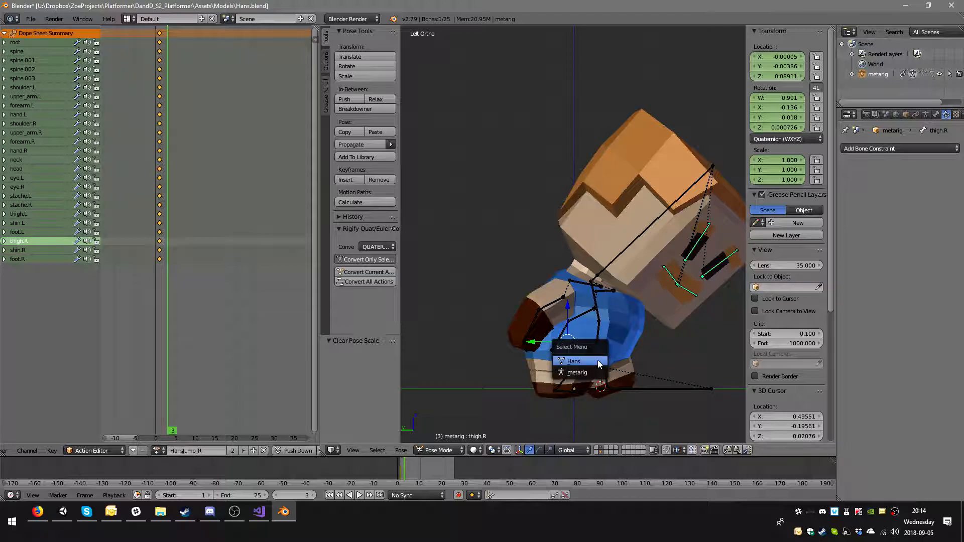
{"action": "left_click", "coordinate": [648, 356]}
{"action": "right_click", "coordinate": [600, 367]}
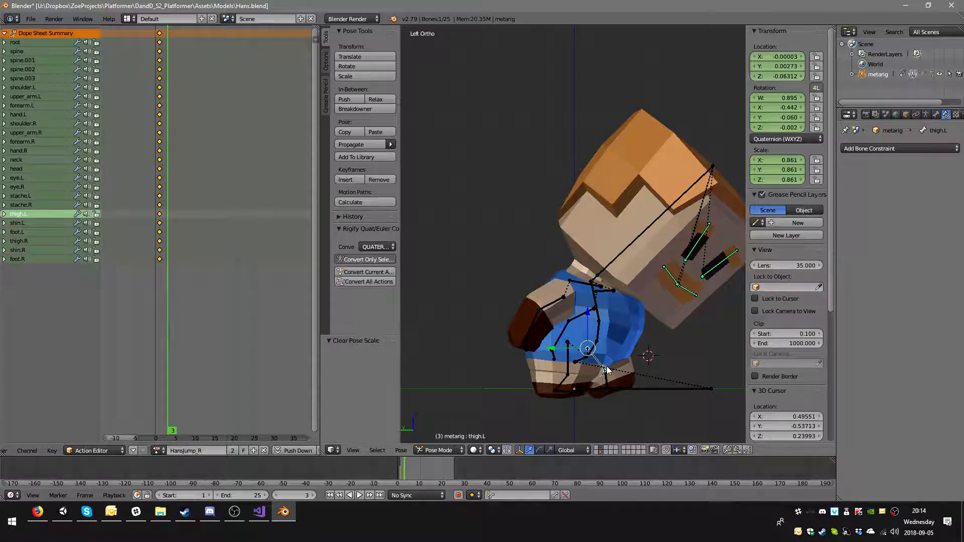
{"action": "key", "text": "alt+s"}
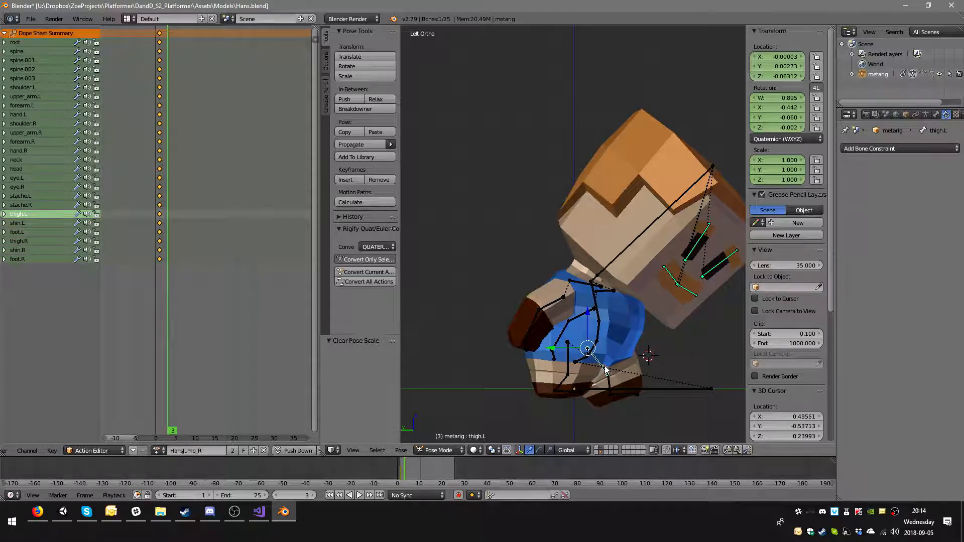
Step: Straighten the body by rotating the spine bone about -16.1° and raise it about 0.179 along global Z
{"action": "right_click", "coordinate": [587, 360]}
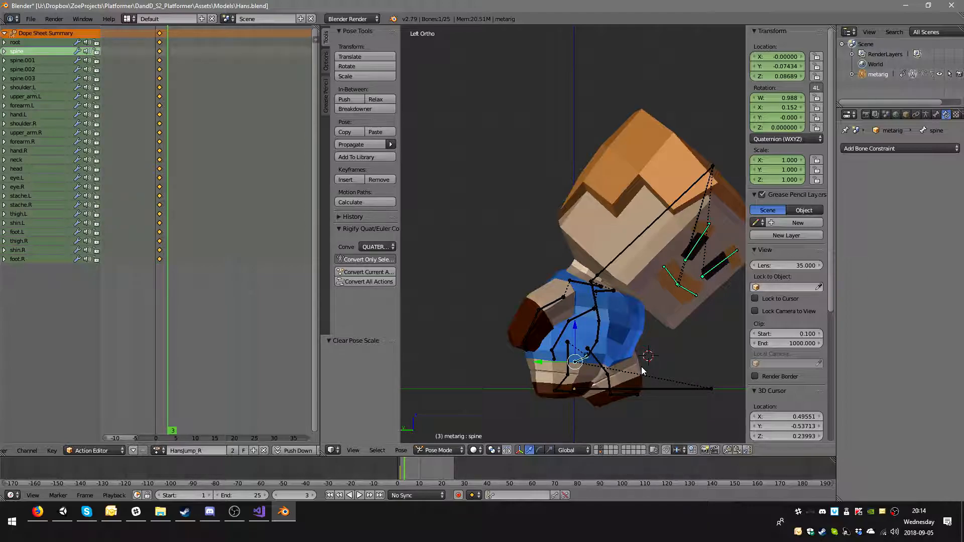
{"action": "key", "text": "r"}
{"action": "left_click", "coordinate": [634, 346]}
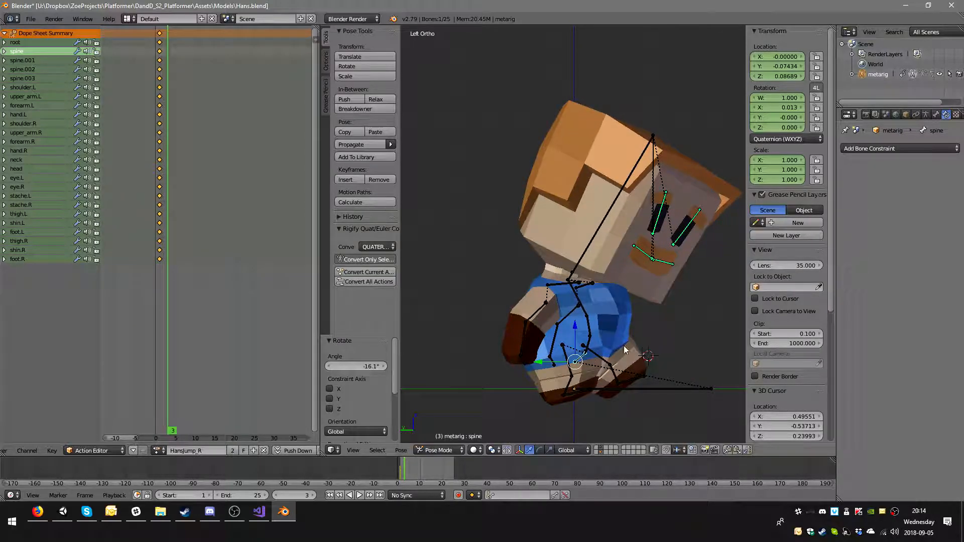
{"action": "key", "text": "g"}
{"action": "key", "text": "z"}
{"action": "left_click", "coordinate": [574, 308]}
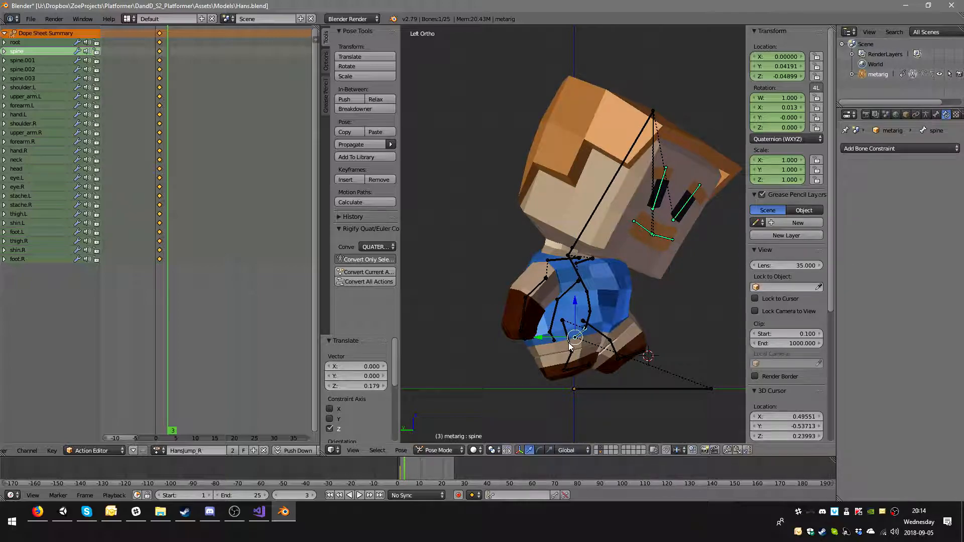
Step: Trail the right leg behind by rotating the right thigh bone about 53.9° and the right foot bone about 71°
{"action": "right_click", "coordinate": [569, 346]}
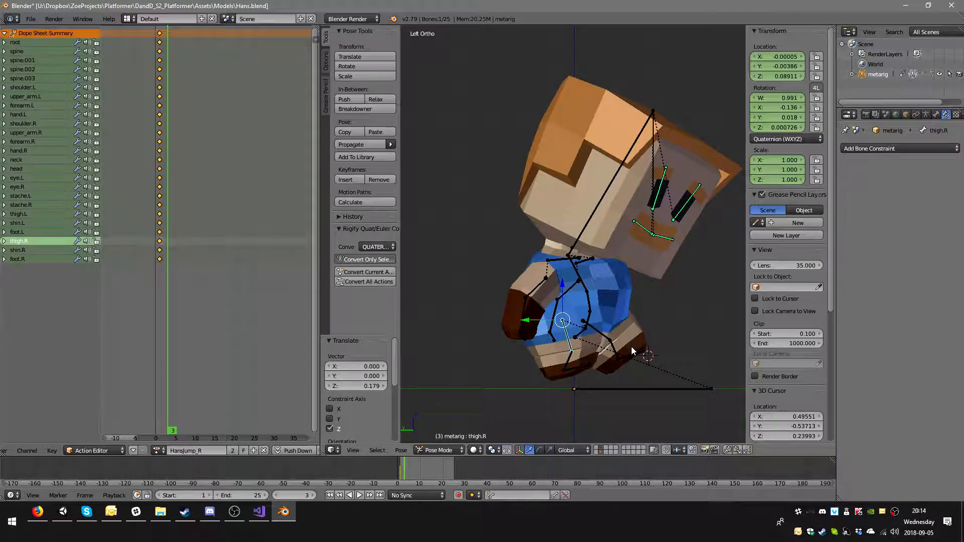
{"action": "key", "text": "r"}
{"action": "left_click", "coordinate": [541, 367]}
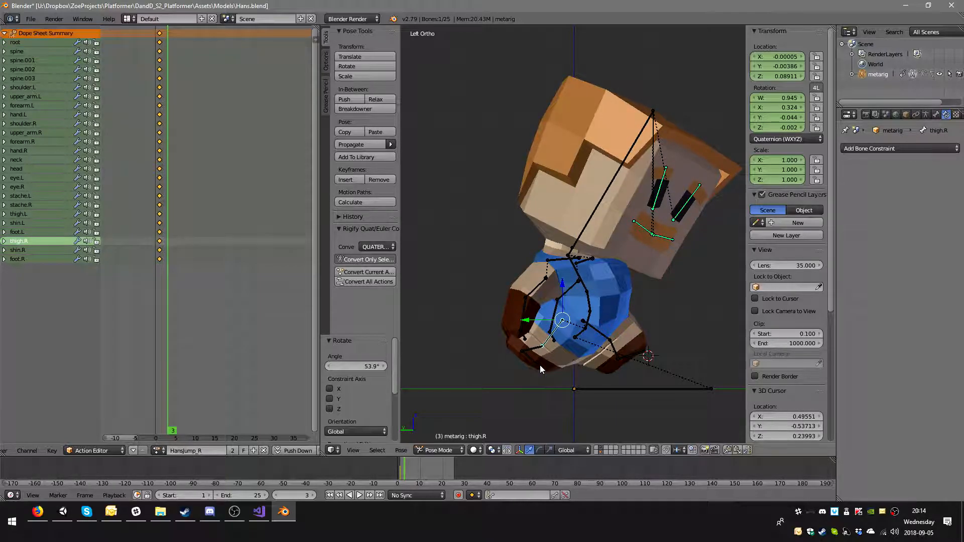
{"action": "right_click", "coordinate": [543, 368]}
{"action": "key", "text": "r"}
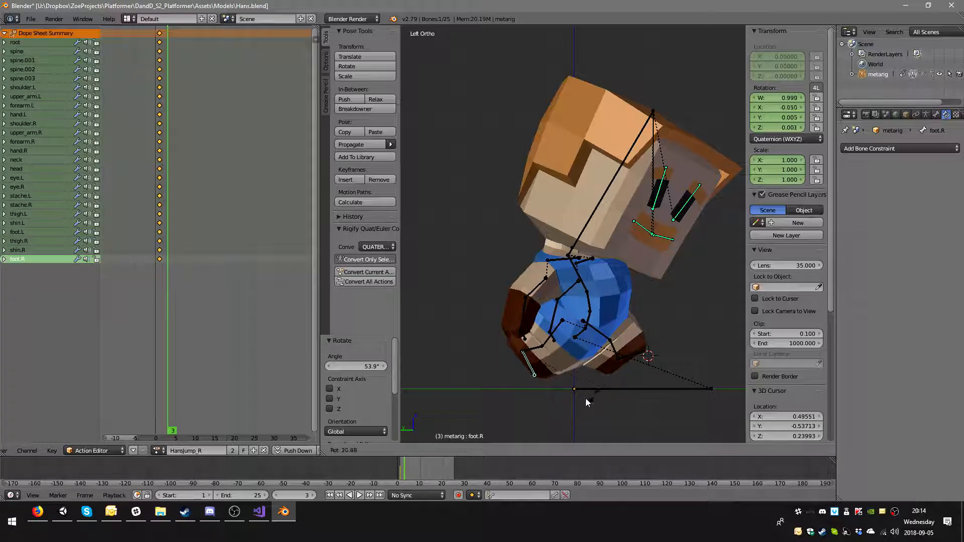
{"action": "left_click", "coordinate": [530, 407]}
Step: Lift the left leg forward by rotating the left thigh bone about -23° and the left foot bone about -21.7°
{"action": "right_click", "coordinate": [605, 342]}
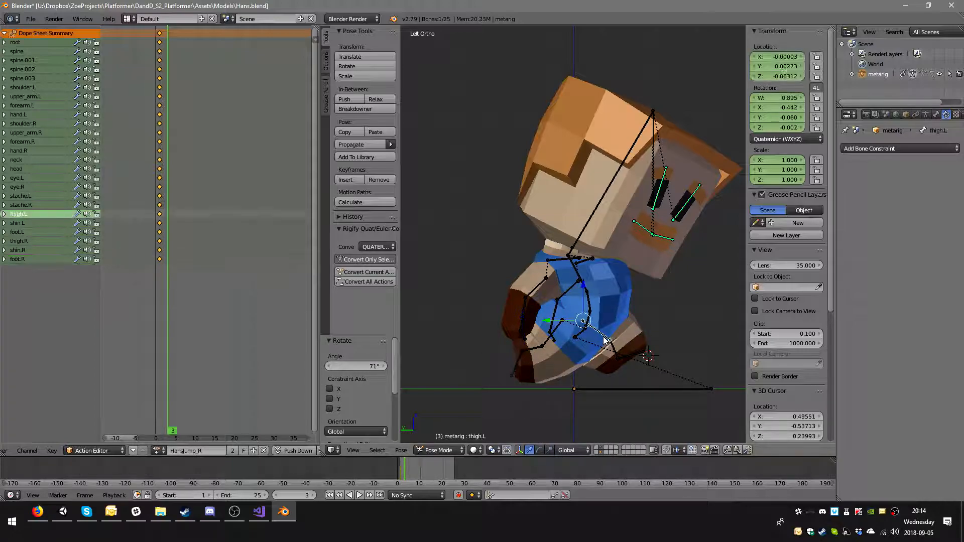
{"action": "key", "text": "r"}
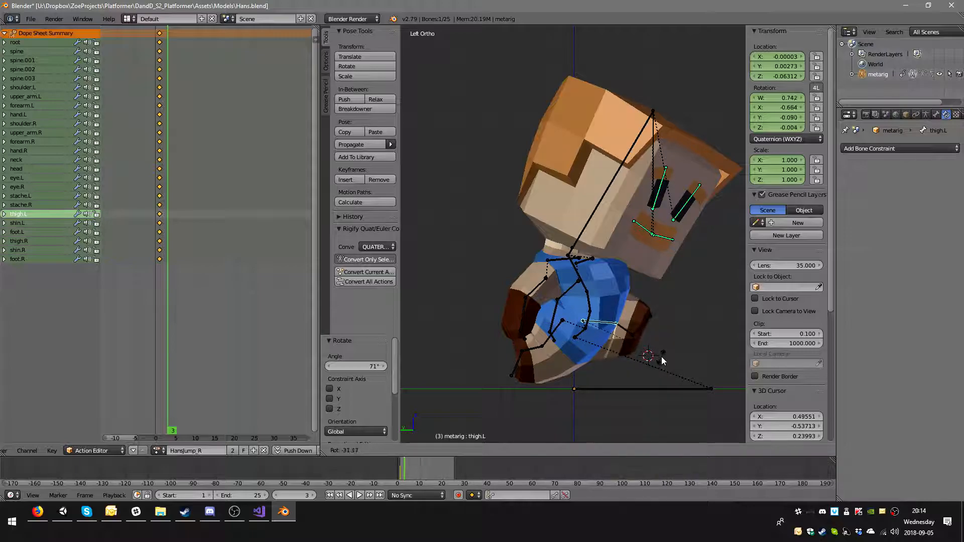
{"action": "left_click", "coordinate": [635, 328]}
{"action": "right_click", "coordinate": [639, 333]}
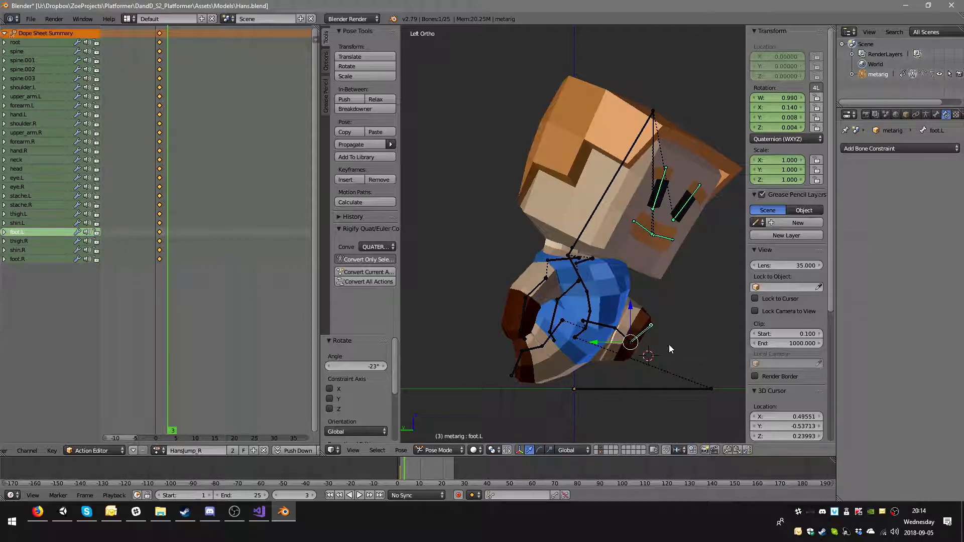
{"action": "key", "text": "r"}
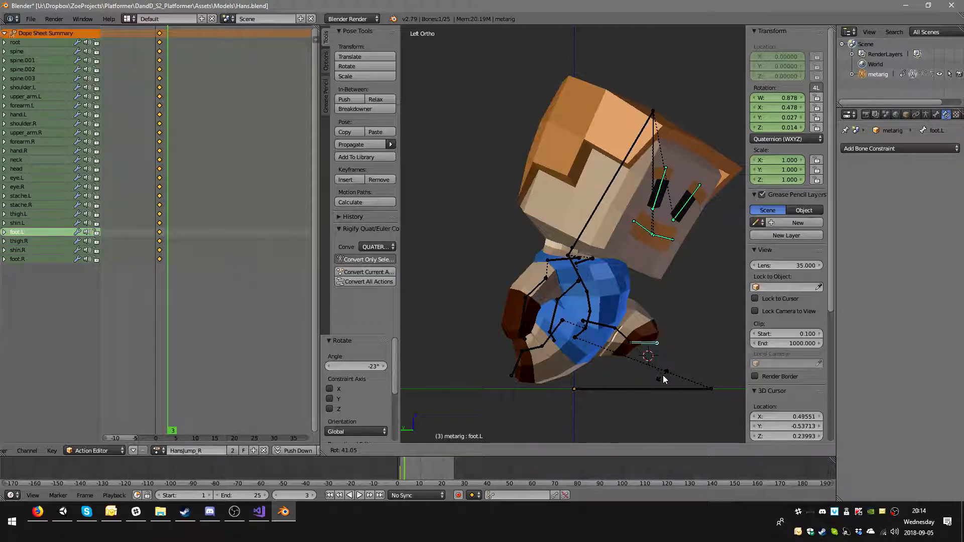
{"action": "left_click", "coordinate": [671, 330]}
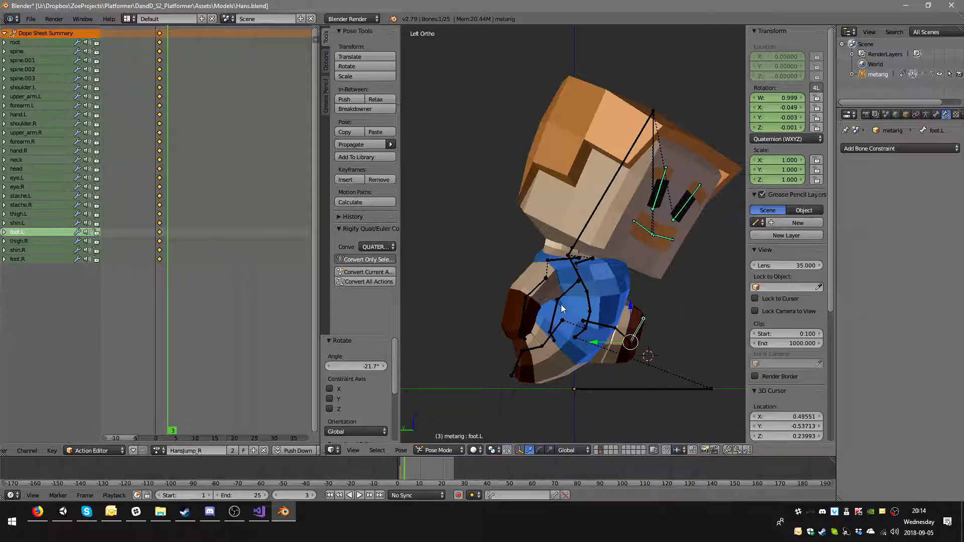
Step: Tilt the head back to look upward by rotating the neck bone about -53.4°
{"action": "right_click", "coordinate": [538, 284]}
{"action": "right_click", "coordinate": [561, 261]}
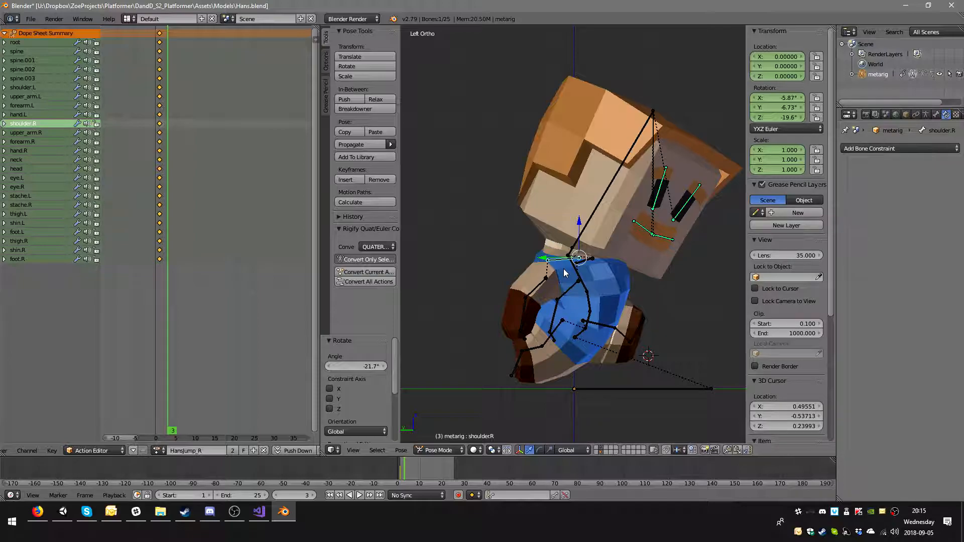
{"action": "right_click", "coordinate": [569, 255]}
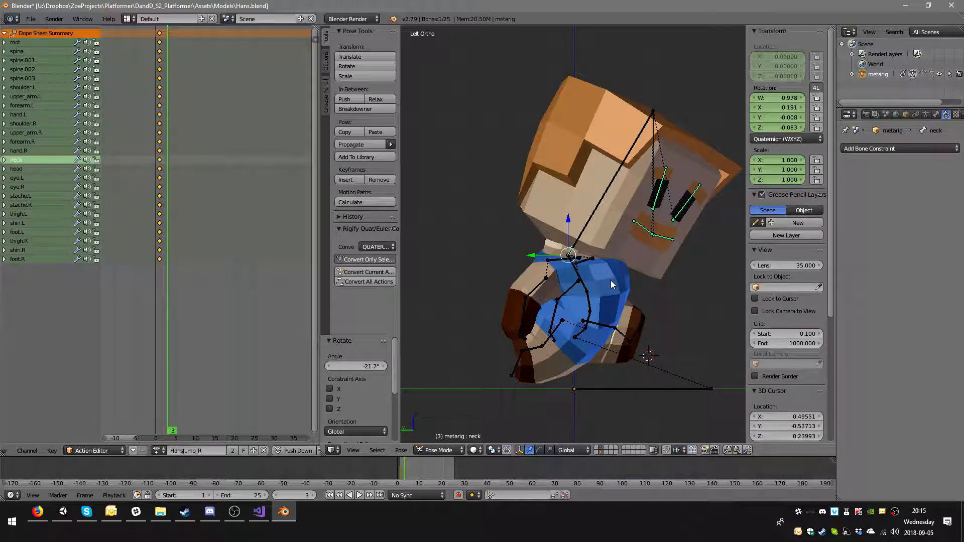
{"action": "key", "text": "r"}
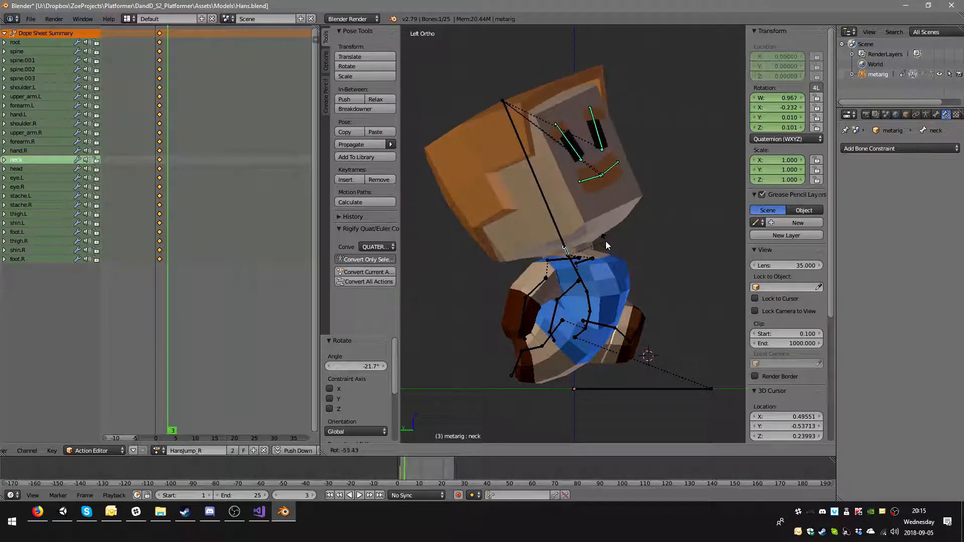
{"action": "left_click", "coordinate": [606, 243]}
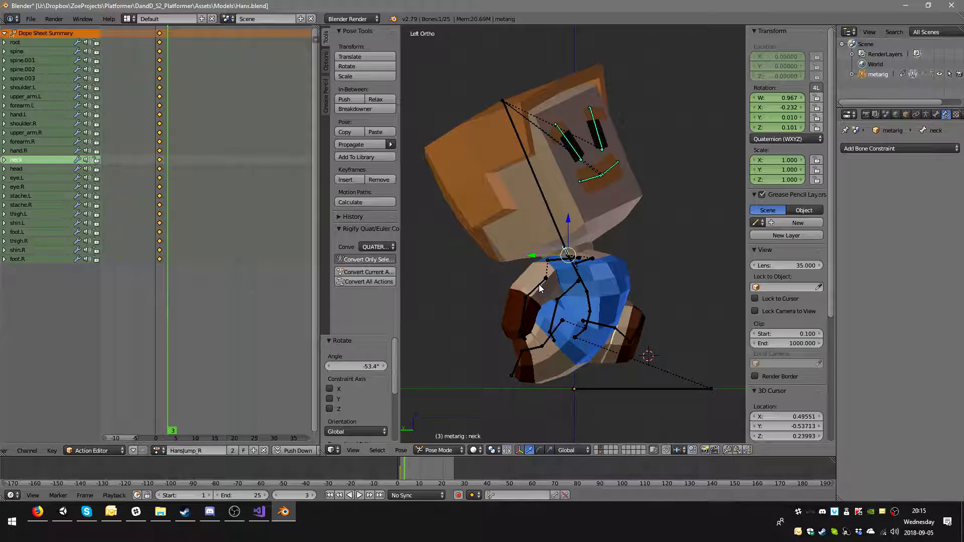
Step: Swing the right arm forward by rotating the right shoulder bone about 58.6° around global Z
{"action": "right_click", "coordinate": [555, 265]}
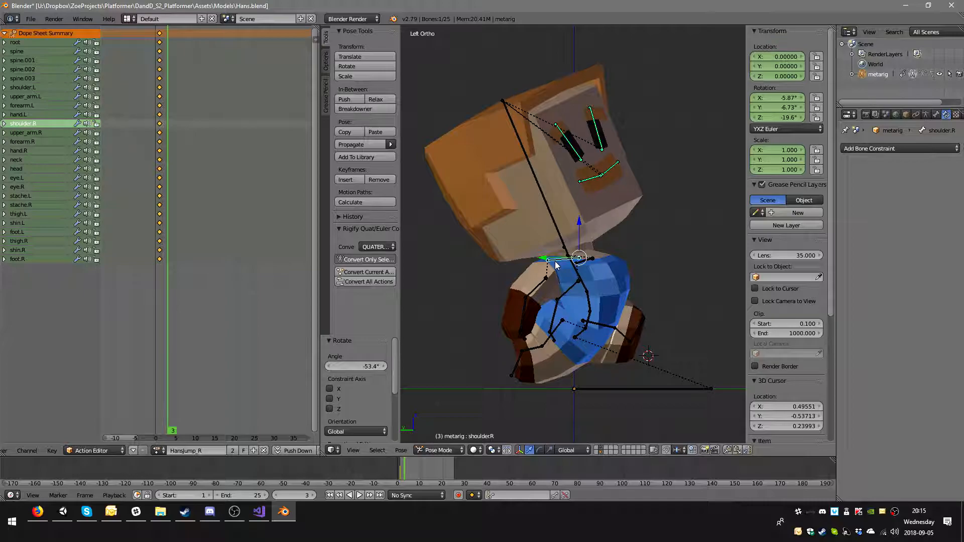
{"action": "key", "text": "r"}
{"action": "key", "text": "z"}
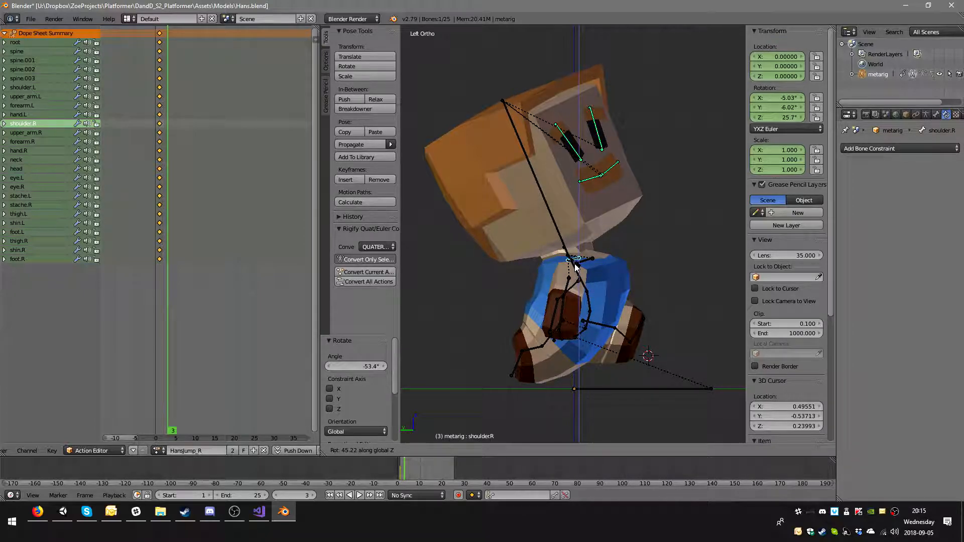
{"action": "left_click", "coordinate": [585, 277]}
Step: Raise the right upper arm forward by rotating its bone about -101° in the left side view and 6.47° around global Z
{"action": "middle_click_drag", "start_coordinate": [586, 279], "coordinate": [547, 282]}
{"action": "right_click", "coordinate": [547, 282]}
{"action": "key", "text": "KP_1"}
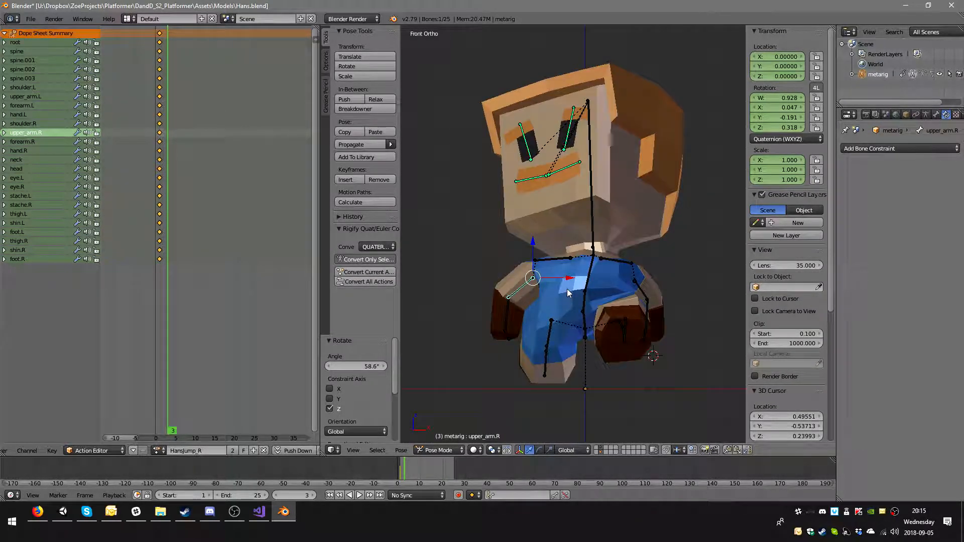
{"action": "key", "text": "ctrl+KP_3"}
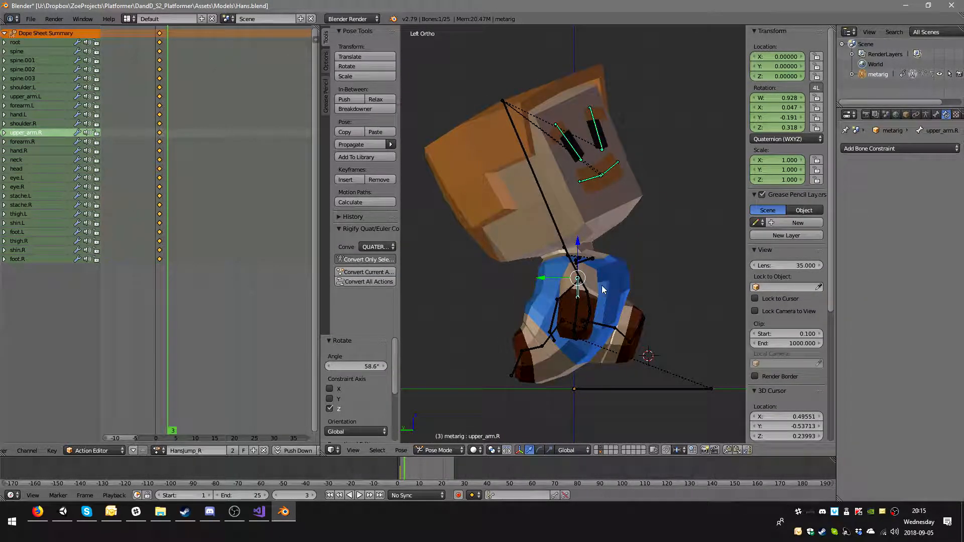
{"action": "key", "text": "r"}
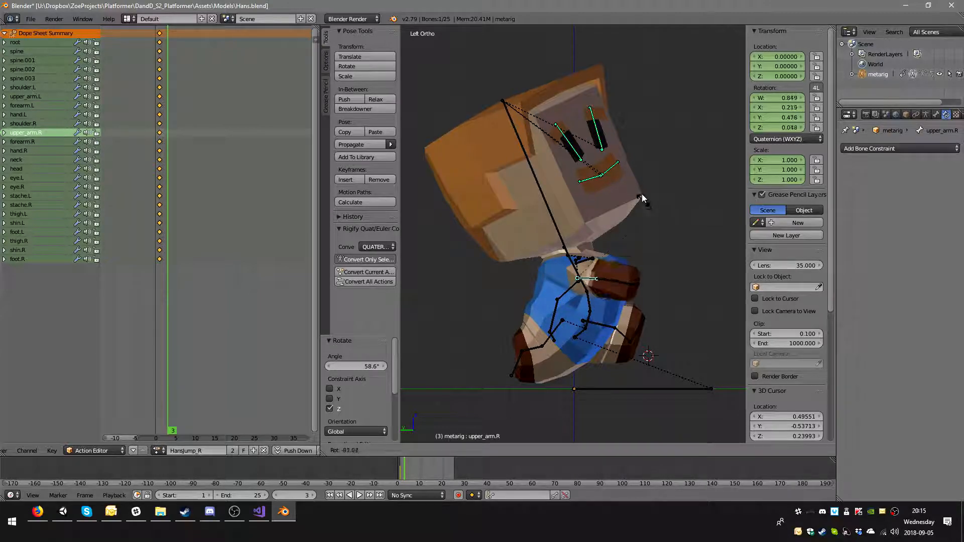
{"action": "left_click", "coordinate": [633, 179]}
{"action": "key", "text": "KP_1"}
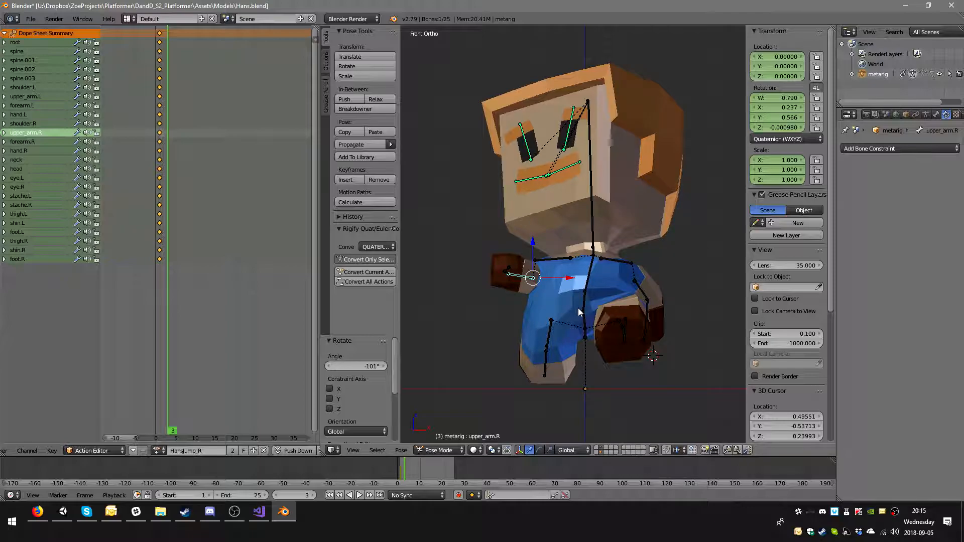
{"action": "key", "text": "r"}
{"action": "key", "text": "z"}
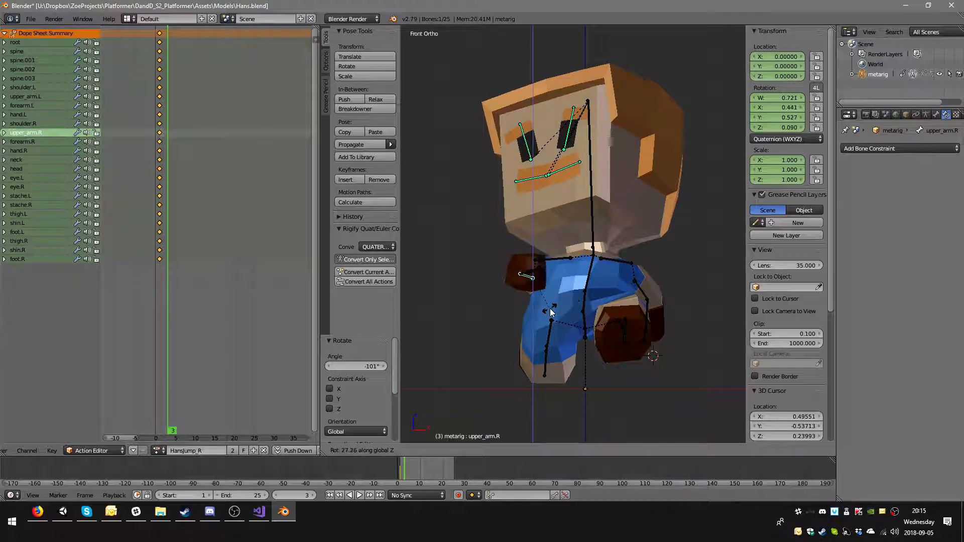
{"action": "left_click", "coordinate": [566, 306]}
Step: Adjust the right shoulder by rotating its bone about -6.7° around global Z
{"action": "right_click", "coordinate": [551, 264]}
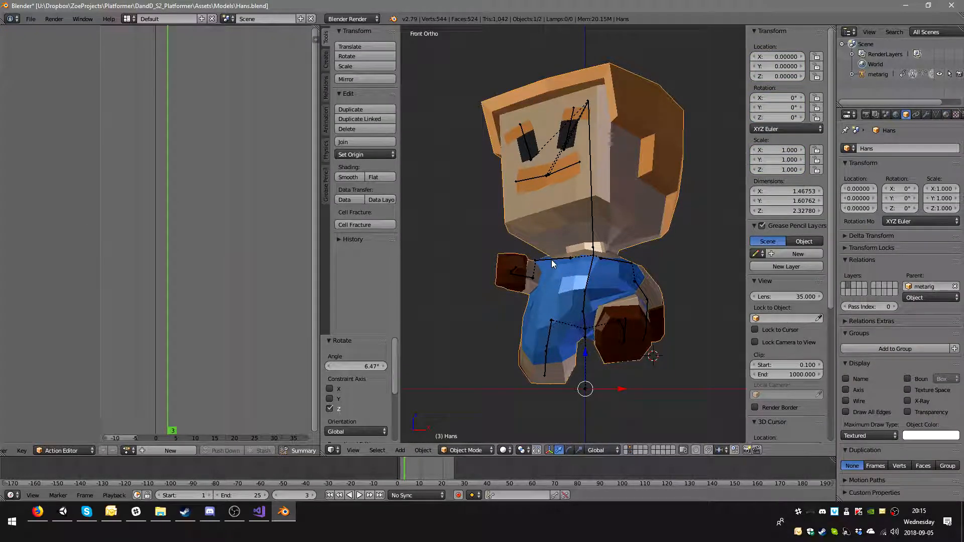
{"action": "right_click", "coordinate": [552, 261]}
{"action": "key", "text": "r"}
{"action": "key", "text": "z"}
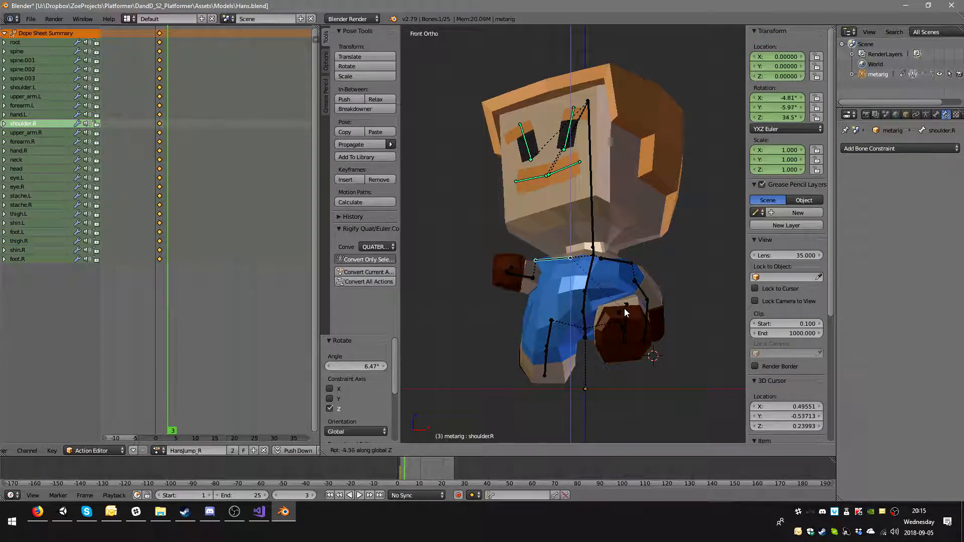
{"action": "left_click", "coordinate": [627, 308]}
Step: Swing the right upper arm outward by rotating its bone about -52.8° around global Z
{"action": "middle_click_drag", "start_coordinate": [520, 294], "coordinate": [589, 299]}
{"action": "right_click", "coordinate": [580, 293]}
{"action": "key", "text": "r"}
{"action": "key", "text": "z"}
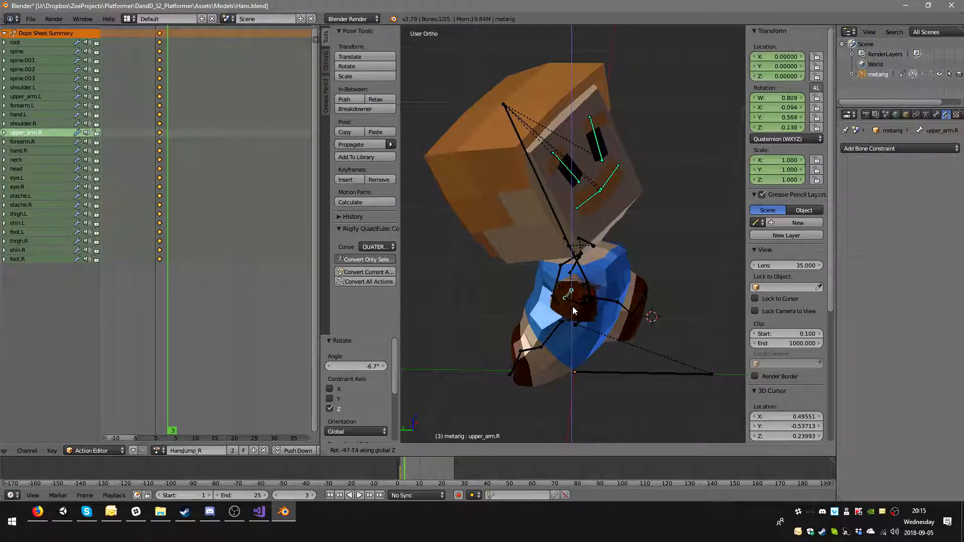
{"action": "left_click", "coordinate": [577, 311]}
Step: Bring the left shoulder forward and up by rotating its bone about -55.2° around global Z and -28.4° in the front view
{"action": "middle_click_drag", "start_coordinate": [577, 311], "coordinate": [605, 303]}
{"action": "right_click", "coordinate": [578, 261]}
{"action": "key", "text": "r"}
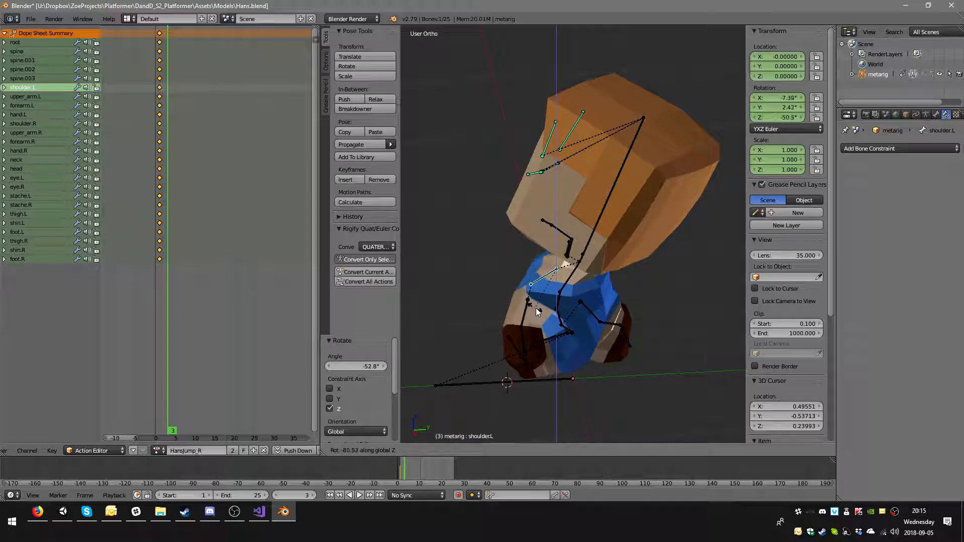
{"action": "left_click", "coordinate": [552, 310]}
{"action": "key", "text": "KP_1"}
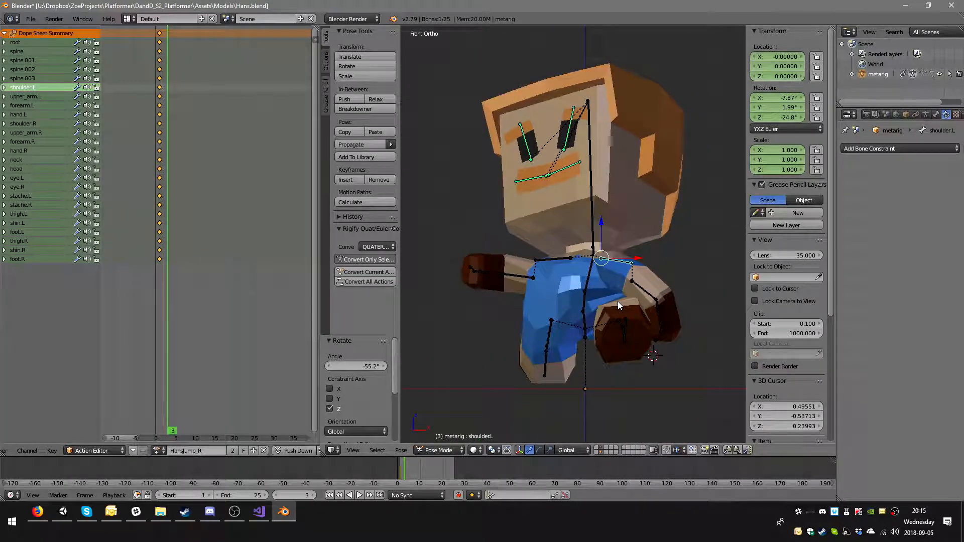
{"action": "key", "text": "r"}
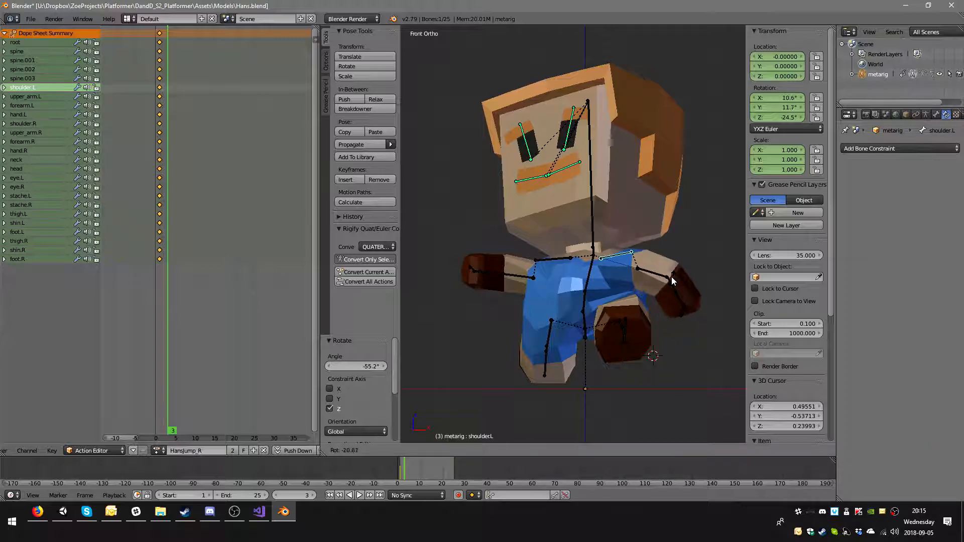
{"action": "left_click", "coordinate": [670, 270]}
Step: Swing the left upper arm forward by rotating its bone about -95.5° around global Z
{"action": "middle_click_drag", "start_coordinate": [657, 301], "coordinate": [611, 303]}
{"action": "right_click", "coordinate": [664, 285]}
{"action": "right_click", "coordinate": [665, 286]}
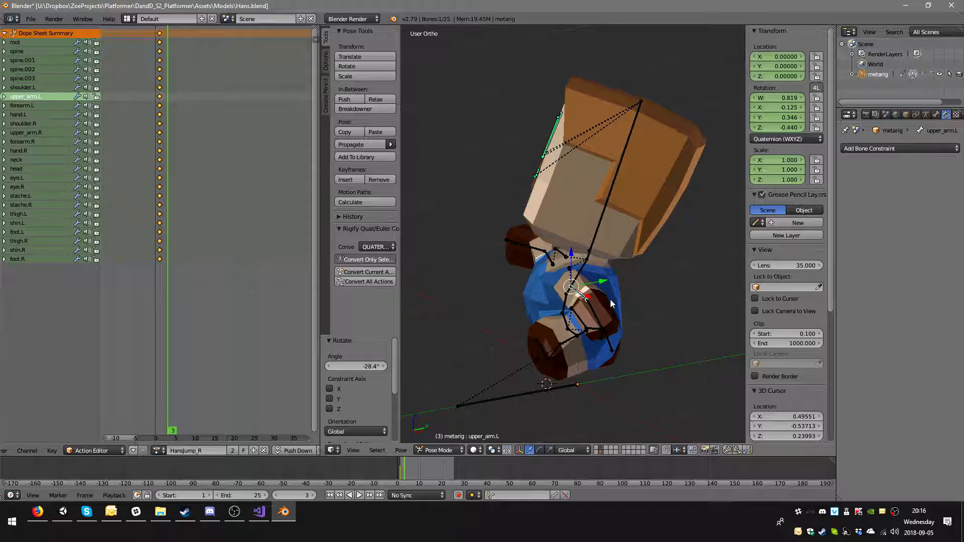
{"action": "key", "text": "r"}
{"action": "key", "text": "z"}
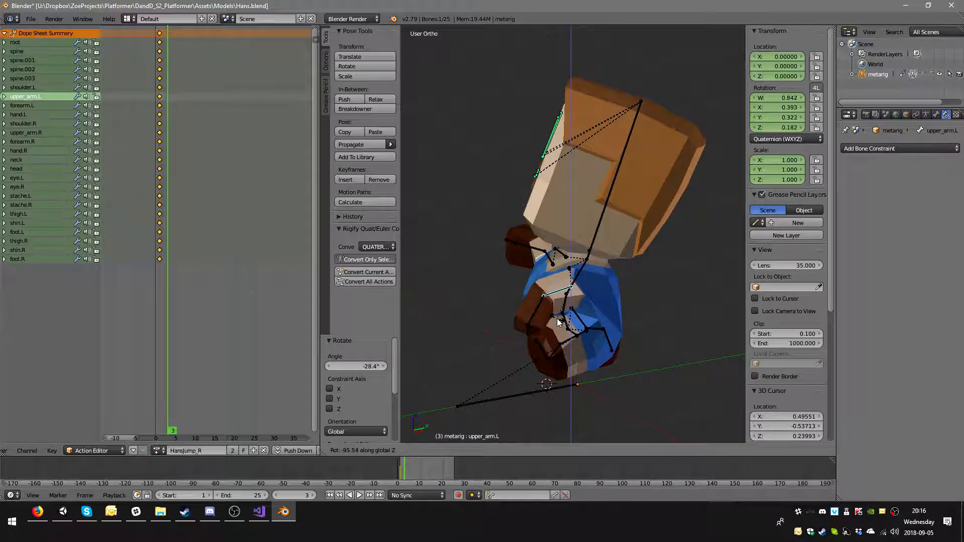
{"action": "left_click", "coordinate": [559, 322]}
Step: Turn the left upper arm away from the body by rotating its bone about 94° around global Y and 47.9° around global Z
{"action": "middle_click_drag", "start_coordinate": [558, 322], "coordinate": [679, 294]}
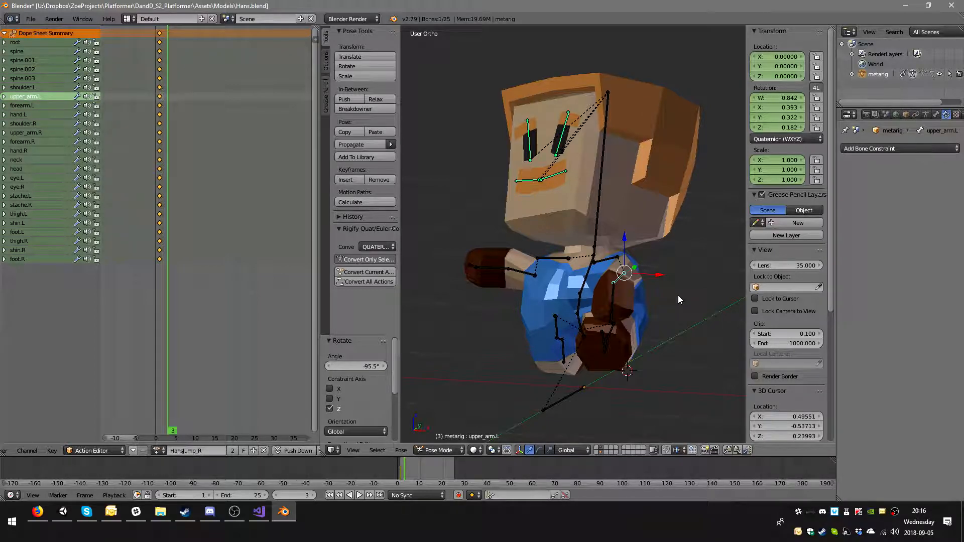
{"action": "key", "text": "r"}
{"action": "key", "text": "y"}
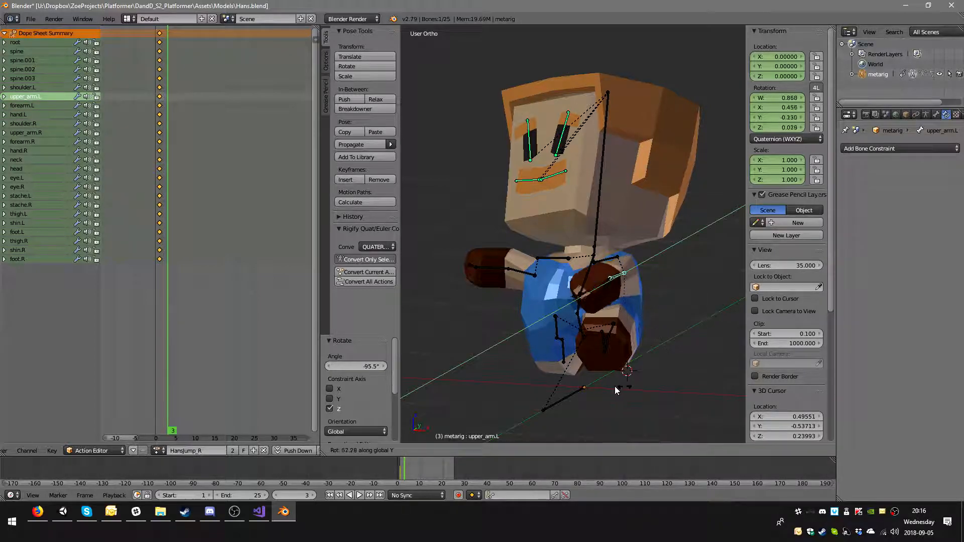
{"action": "left_click", "coordinate": [584, 355]}
{"action": "middle_click_drag", "start_coordinate": [584, 354], "coordinate": [621, 317]}
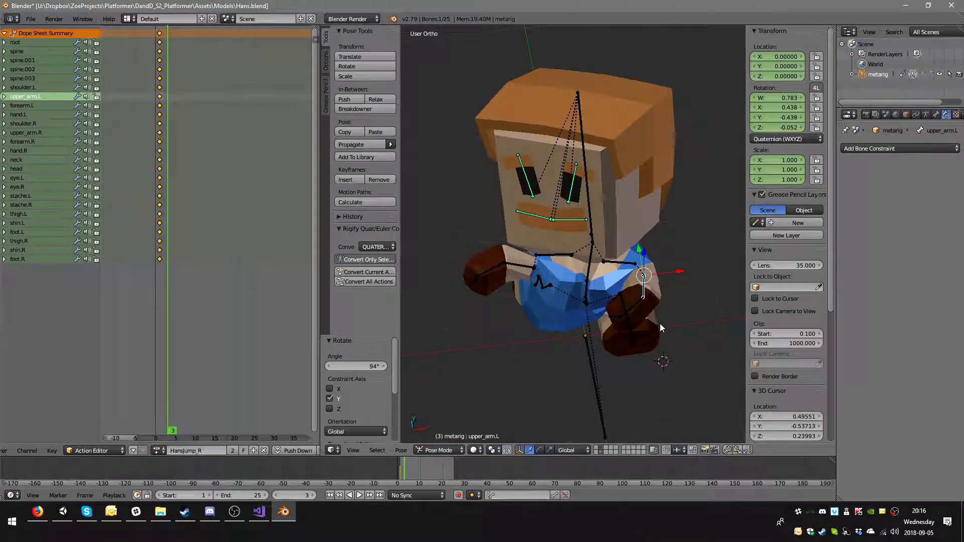
{"action": "key", "text": "r"}
{"action": "key", "text": "z"}
{"action": "left_click", "coordinate": [693, 297]}
Step: In the left side view, raise the left arm by rotating the forearm bone about -37.5° and the upper arm bone about -20.4°
{"action": "middle_click_drag", "start_coordinate": [693, 297], "coordinate": [673, 264]}
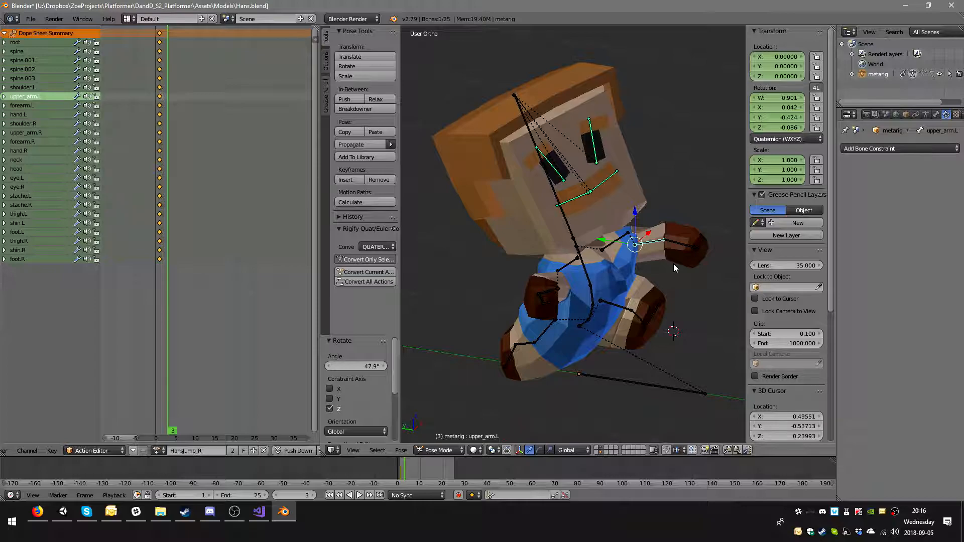
{"action": "key", "text": "ctrl+KP_3"}
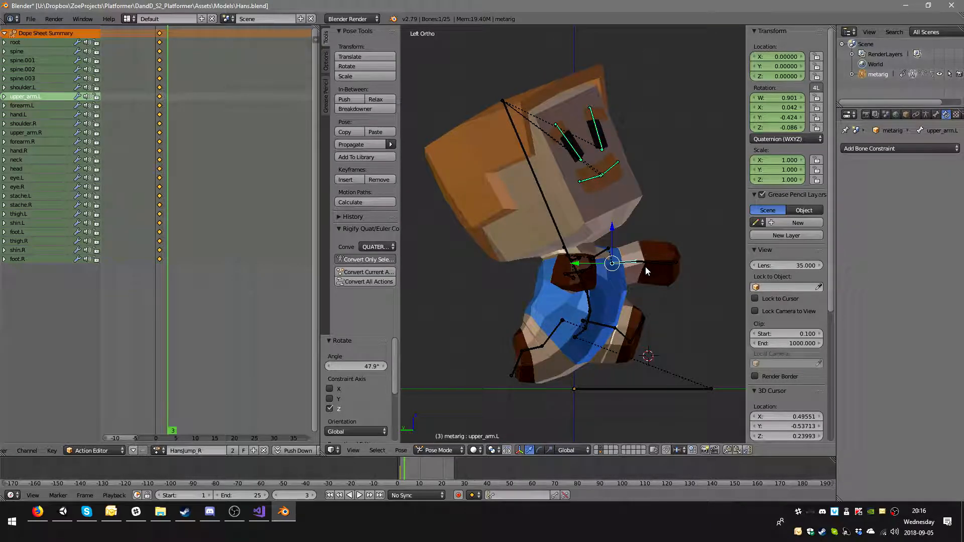
{"action": "right_click", "coordinate": [652, 266]}
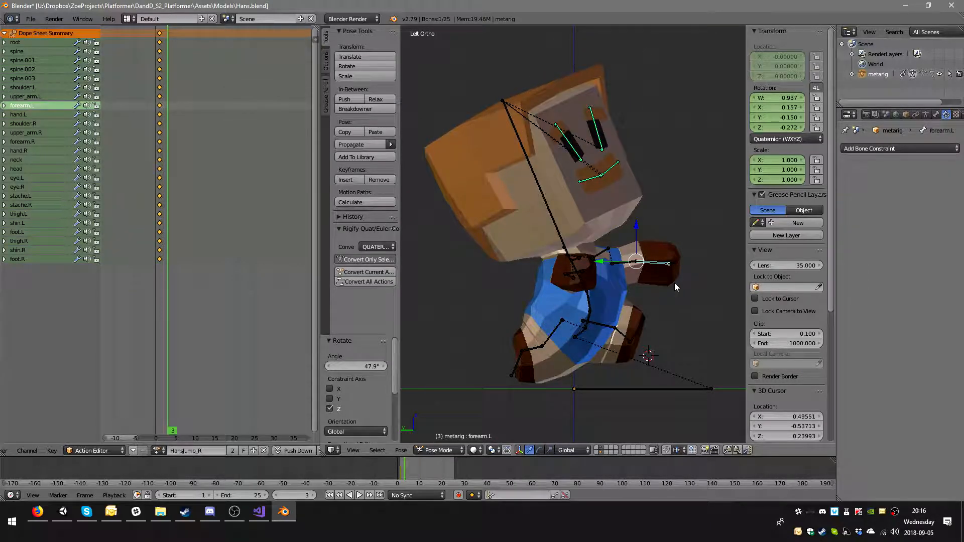
{"action": "key", "text": "r"}
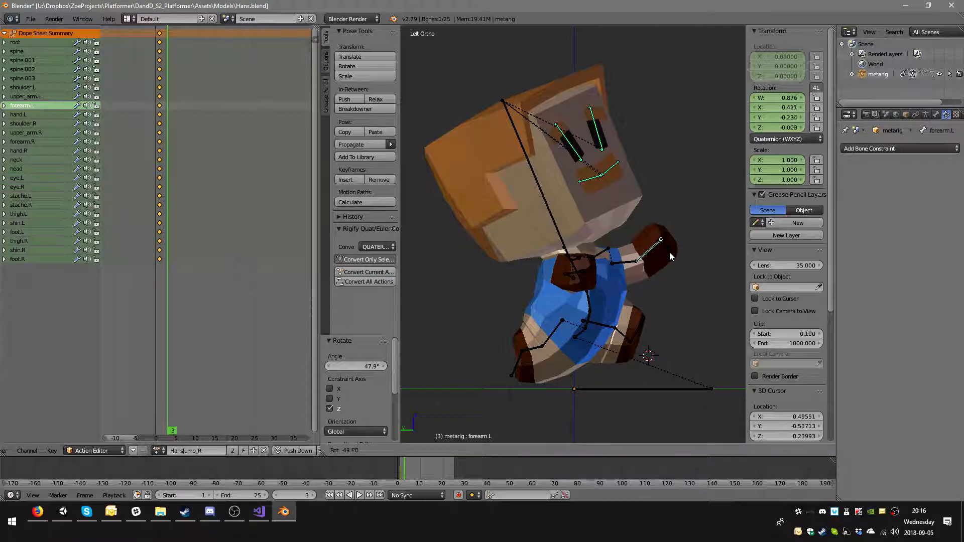
{"action": "left_click", "coordinate": [673, 271]}
{"action": "right_click", "coordinate": [630, 262]}
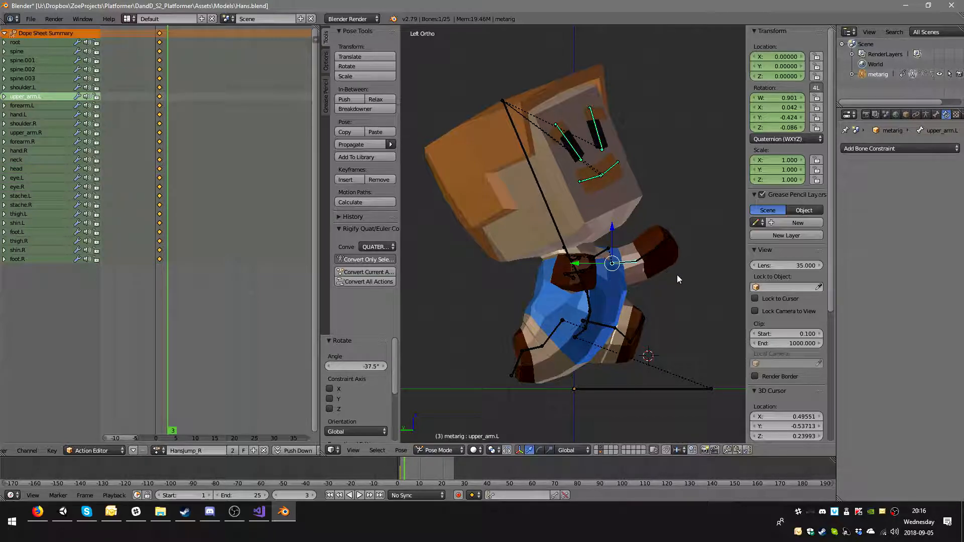
{"action": "key", "text": "r"}
{"action": "left_click", "coordinate": [664, 255]}
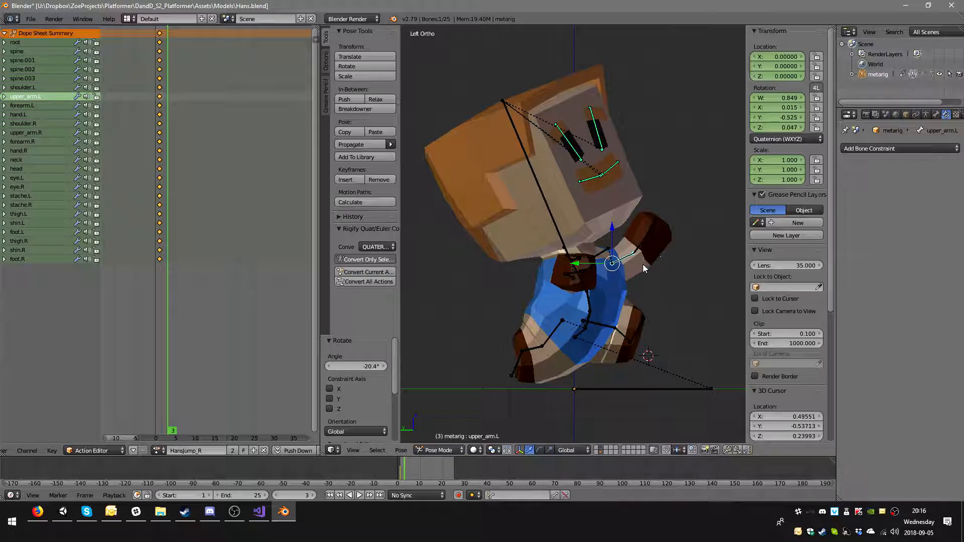
Step: Select all bones of the rig and insert keyframes for the leaping pose at frame 3
{"action": "scroll", "coordinate": [596, 325], "scroll_direction": "down", "scroll_amount": 2}
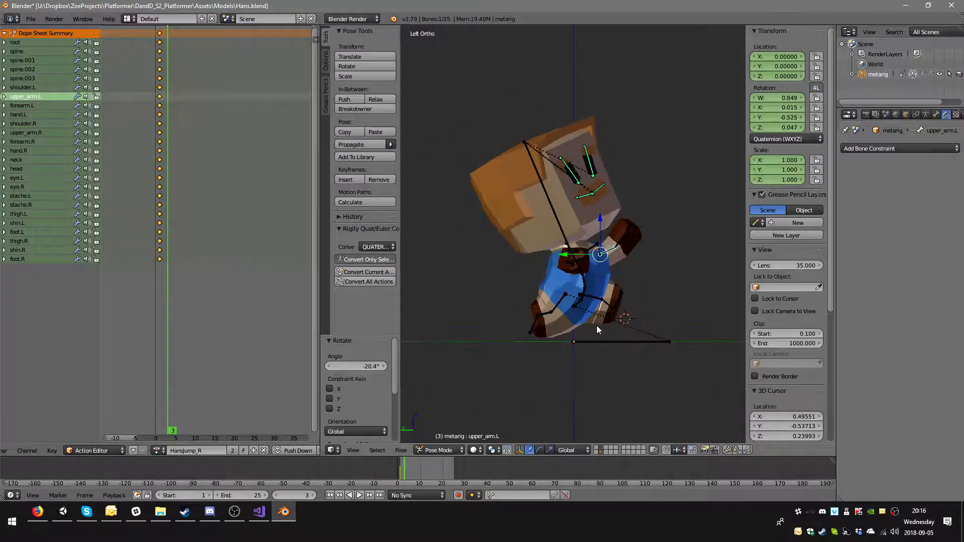
{"action": "scroll", "coordinate": [596, 325], "scroll_direction": "up", "scroll_amount": 1}
{"action": "key", "text": "a"}
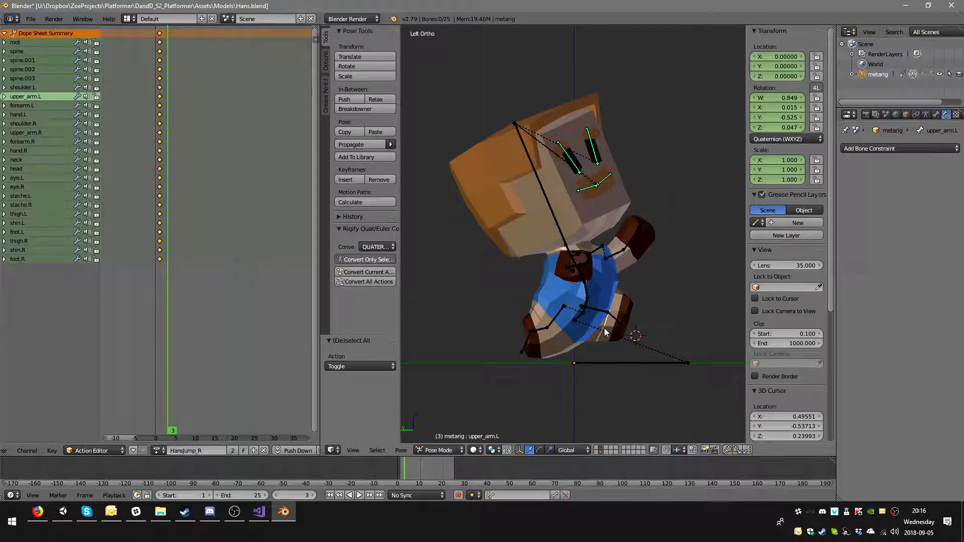
{"action": "key", "text": "a"}
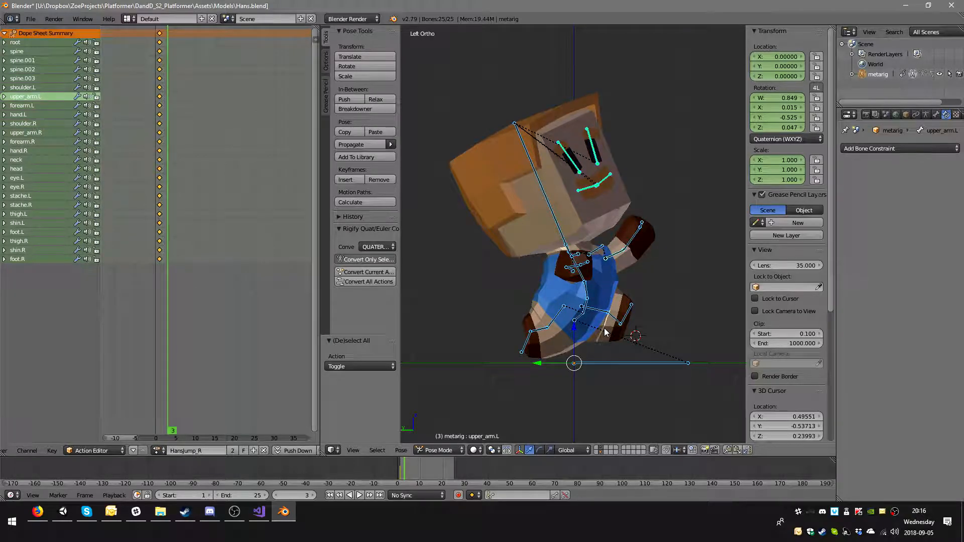
{"action": "key", "text": "i"}
{"action": "left_click", "coordinate": [598, 328]}
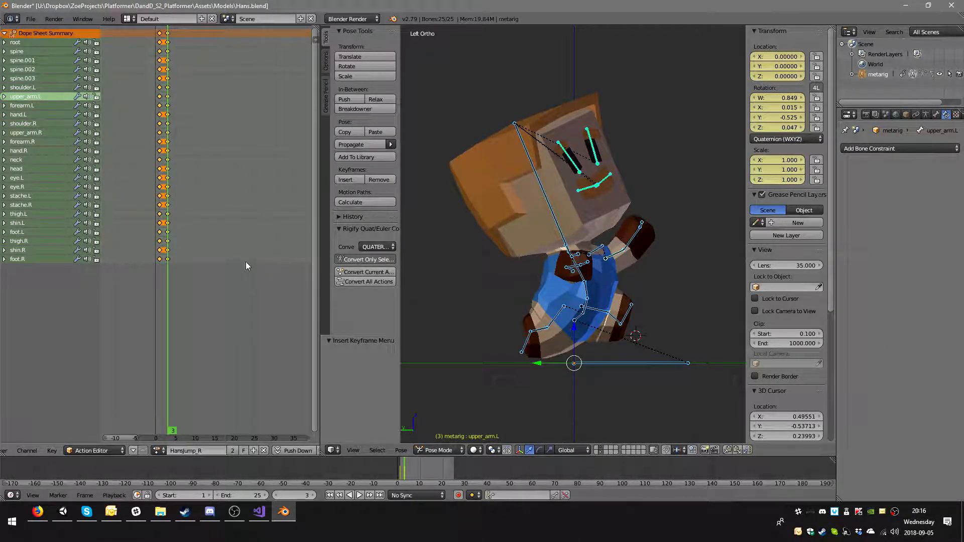
Step: Check the motion between frames 1 and 3, and duplicate the frame 3 keyframes of all bones to frame 14
{"action": "left_click", "coordinate": [156, 244]}
{"action": "left_click", "coordinate": [160, 248]}
{"action": "left_click", "coordinate": [164, 250]}
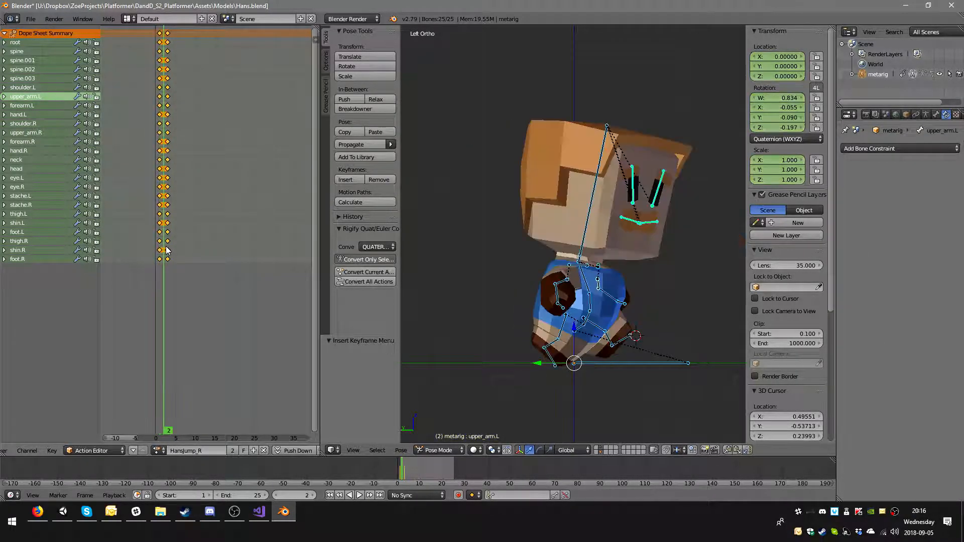
{"action": "left_click", "coordinate": [168, 38]}
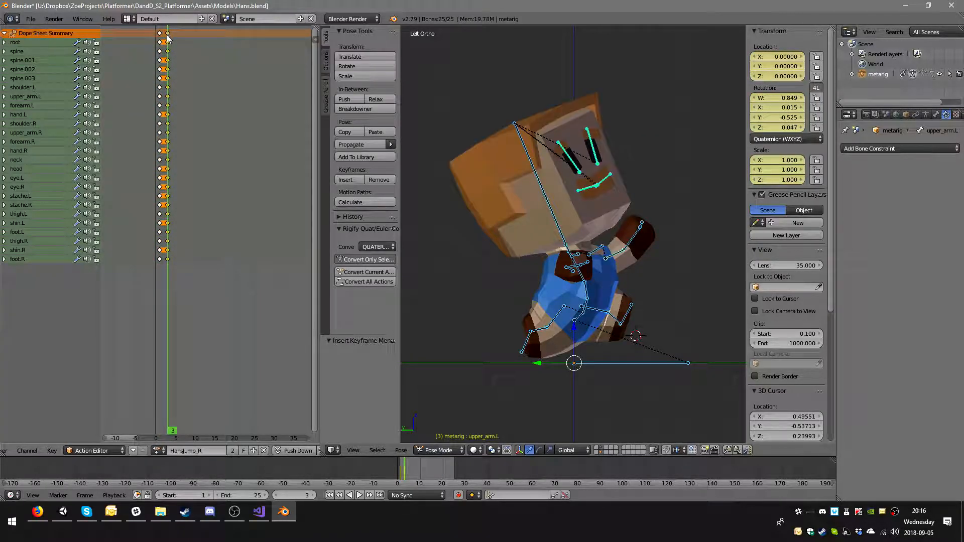
{"action": "key", "text": "shift+d"}
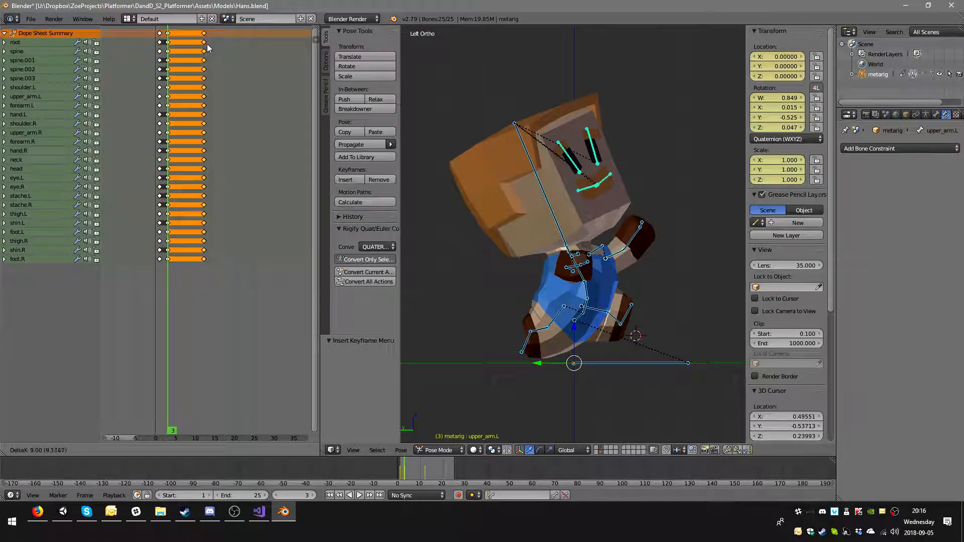
{"action": "left_click", "coordinate": [212, 186]}
Step: Play the jump animation from frame 1 to review the motion
{"action": "key", "text": "shift+Left"}
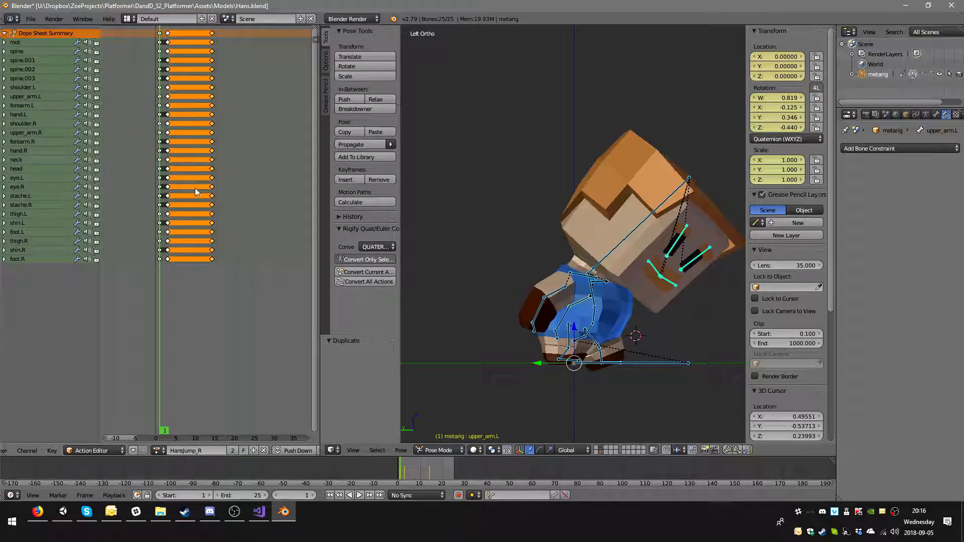
{"action": "left_click", "coordinate": [360, 495]}
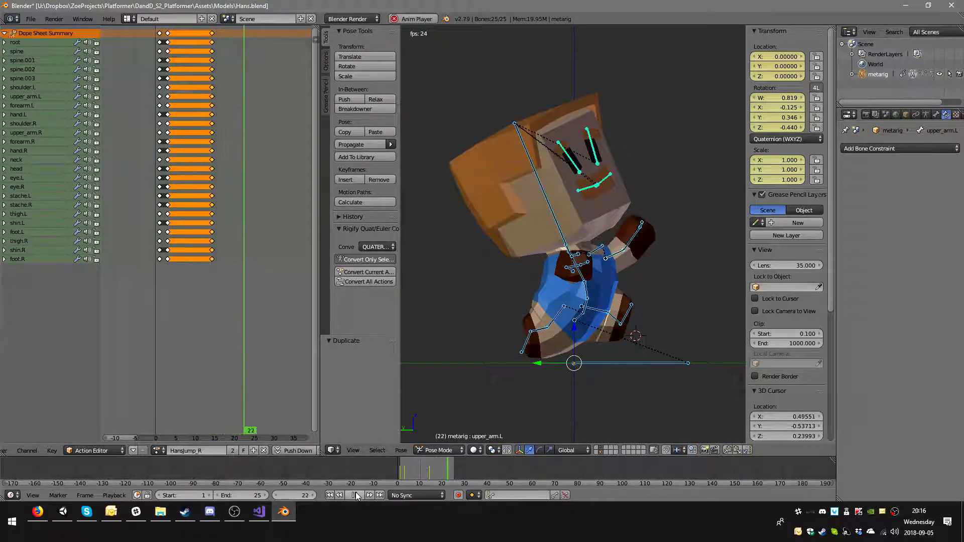
{"action": "left_click", "coordinate": [355, 495]}
Step: Stop playback, go to frame 14, and rotate the neck bone about 7.74° in the left side view
{"action": "left_click", "coordinate": [169, 175]}
{"action": "left_click", "coordinate": [213, 169]}
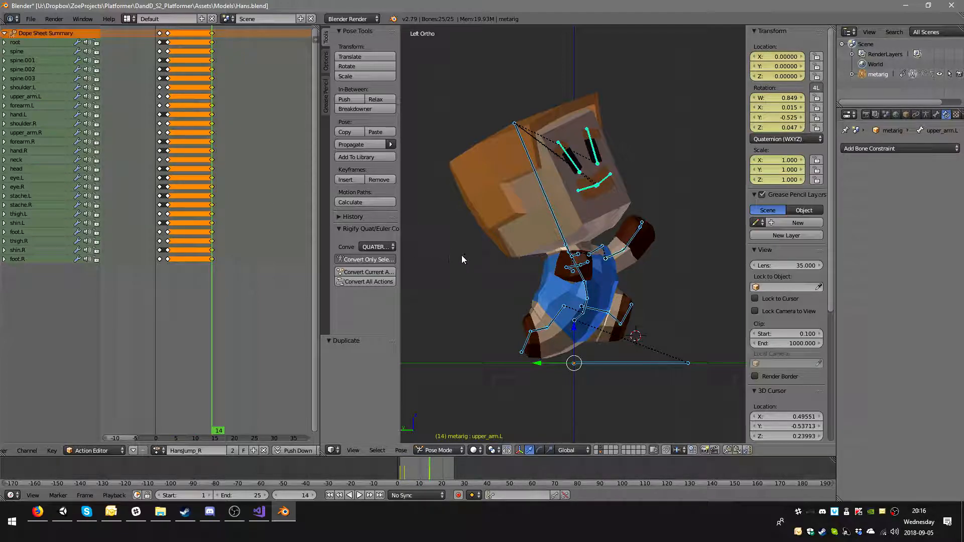
{"action": "right_click", "coordinate": [580, 321]}
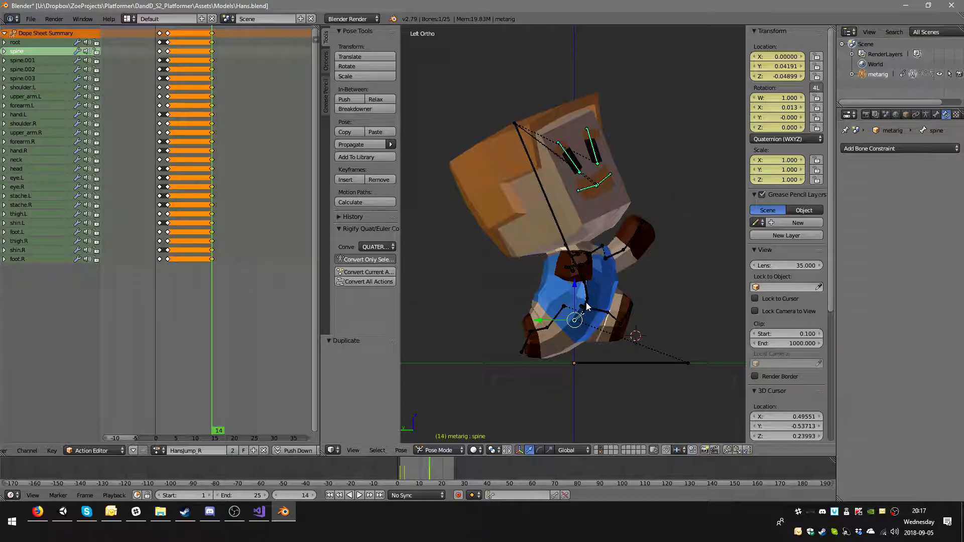
{"action": "right_click", "coordinate": [574, 254]}
{"action": "right_click", "coordinate": [570, 251]}
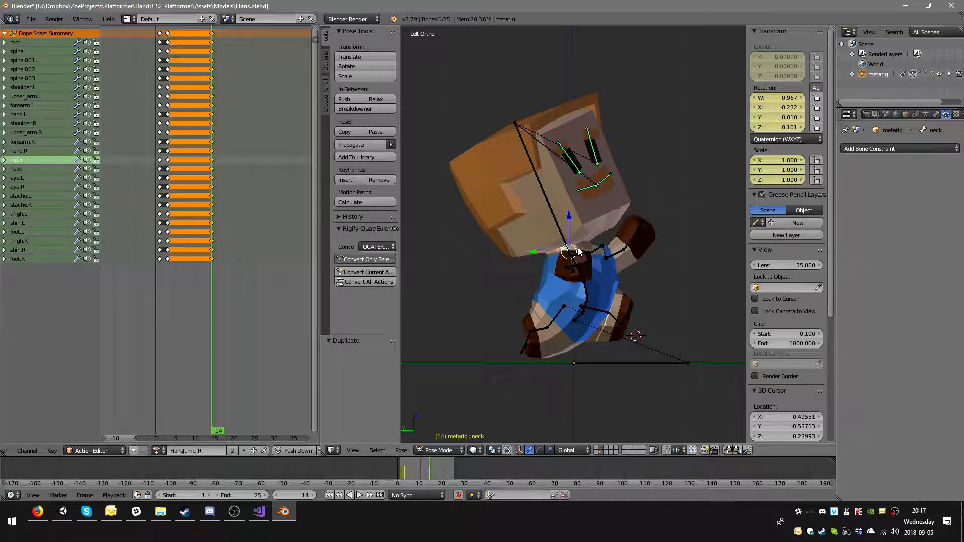
{"action": "key", "text": "r"}
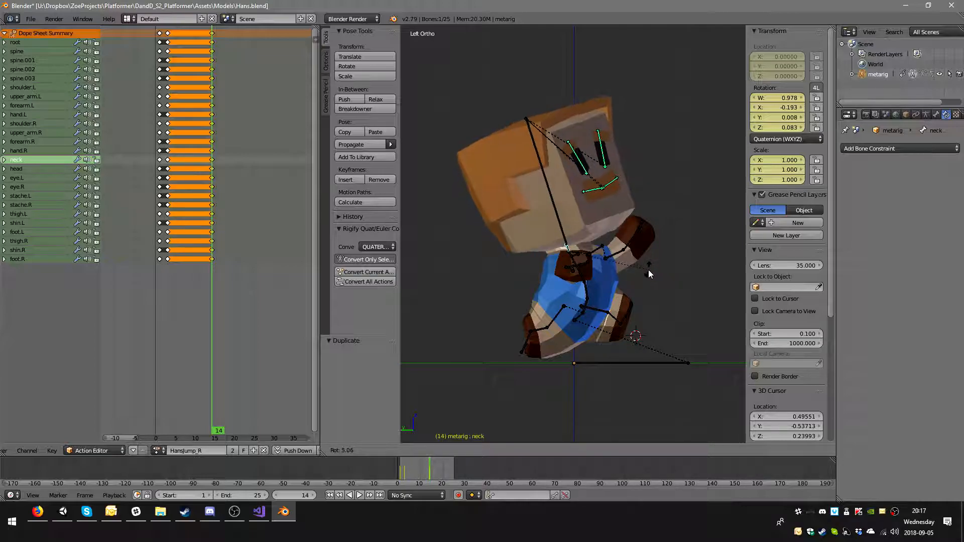
{"action": "left_click", "coordinate": [647, 275]}
Step: Rotate the right upper arm bone about 23.8° around the global Z axis
{"action": "middle_click_drag", "start_coordinate": [647, 275], "coordinate": [601, 307]}
{"action": "middle_click_drag", "start_coordinate": [566, 280], "coordinate": [618, 263]}
{"action": "right_click", "coordinate": [633, 283]}
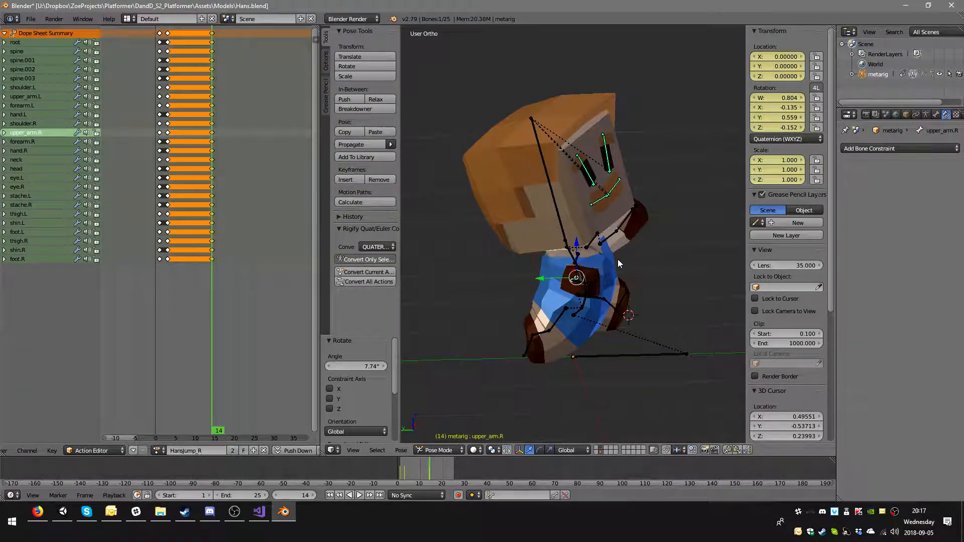
{"action": "key", "text": "r"}
{"action": "key", "text": "z"}
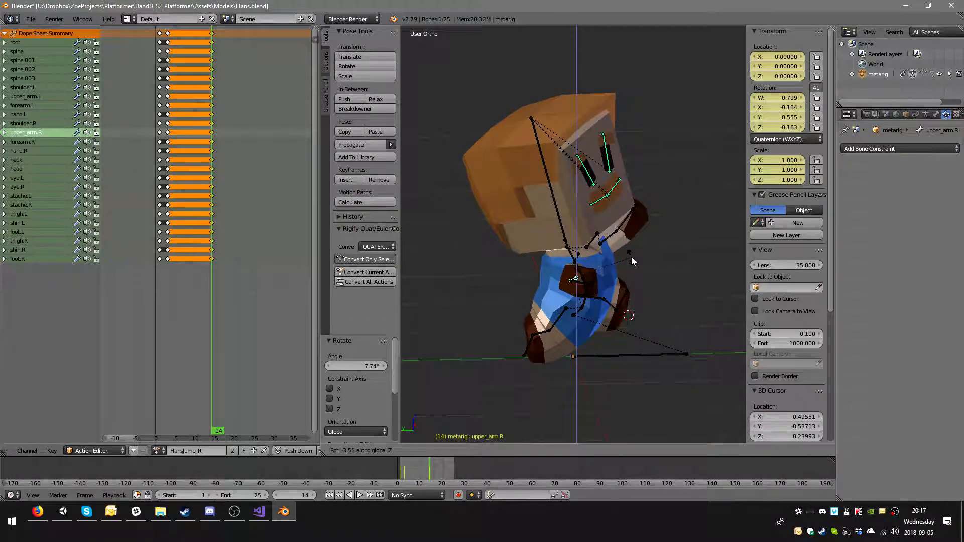
{"action": "left_click", "coordinate": [593, 260]}
{"action": "middle_click_drag", "start_coordinate": [594, 260], "coordinate": [617, 259]}
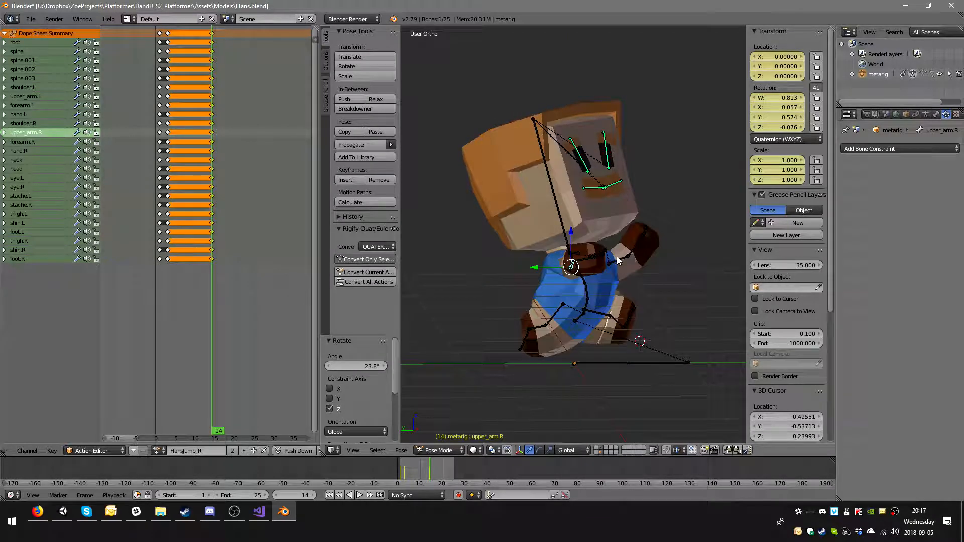
Step: In the left side view, rotate the right thigh bone about 7.06° and the right foot bone about -22.9°
{"action": "right_click", "coordinate": [561, 306]}
{"action": "key", "text": "KP_3"}
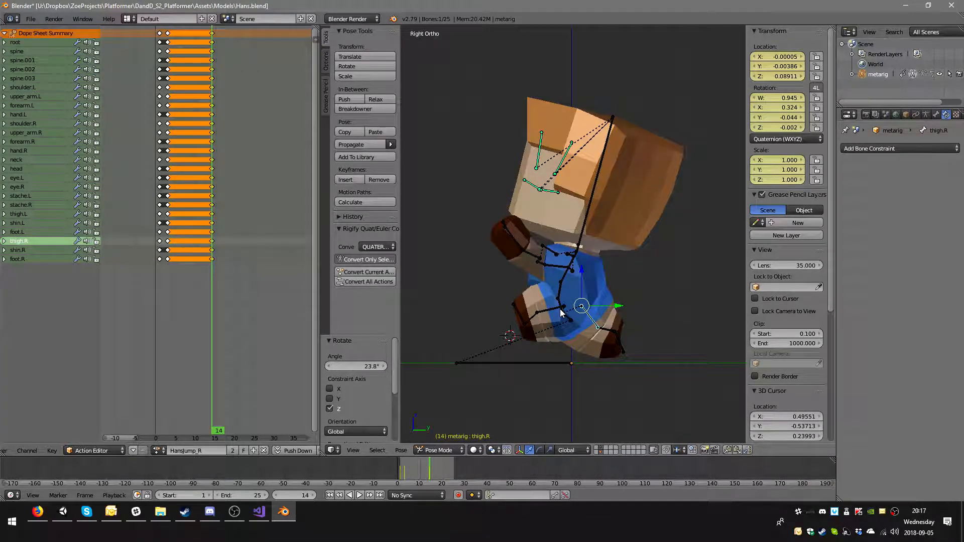
{"action": "key", "text": "ctrl+KP_3"}
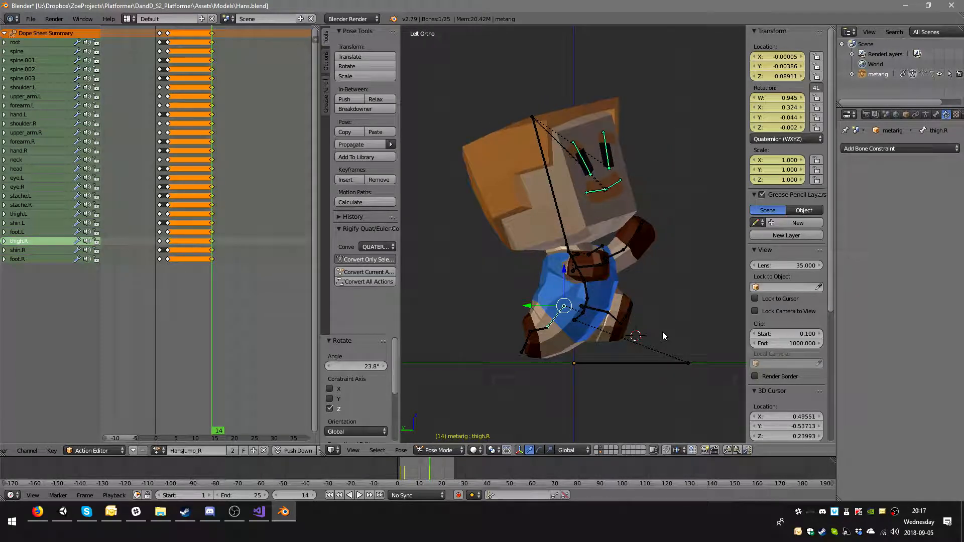
{"action": "key", "text": "r"}
{"action": "left_click", "coordinate": [658, 344]}
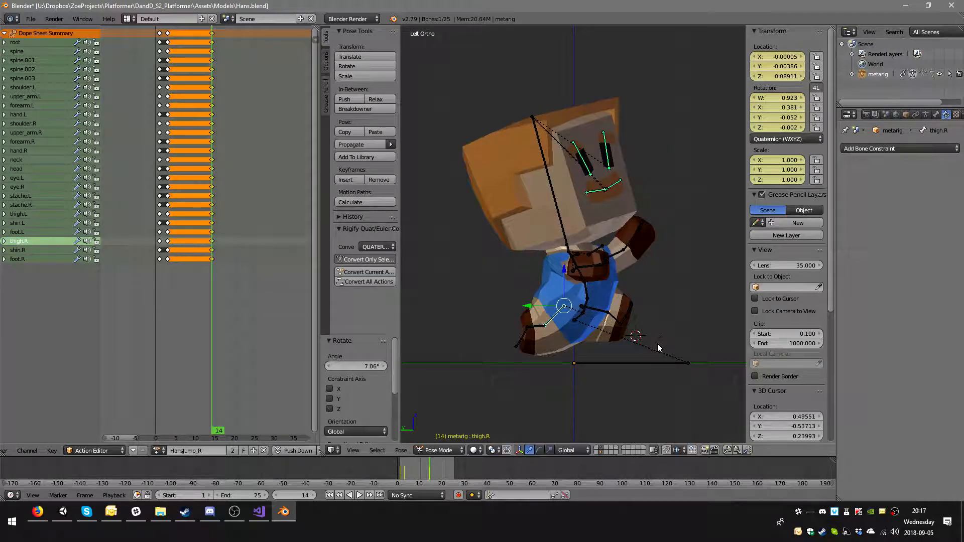
{"action": "right_click", "coordinate": [526, 339]}
{"action": "key", "text": "r"}
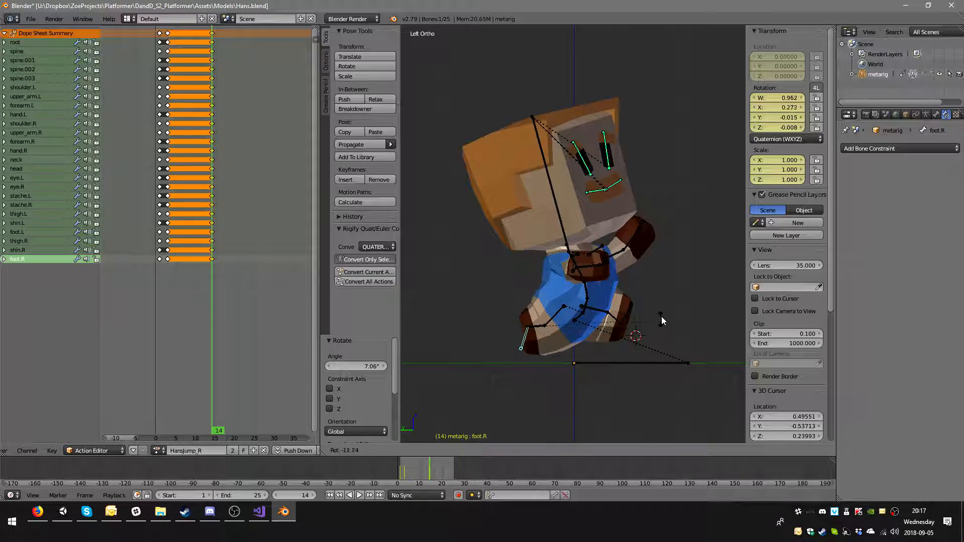
{"action": "left_click", "coordinate": [616, 328]}
Step: Rotate the left thigh bone about -10.6° and the left foot bone about 28.3°
{"action": "right_click", "coordinate": [602, 312]}
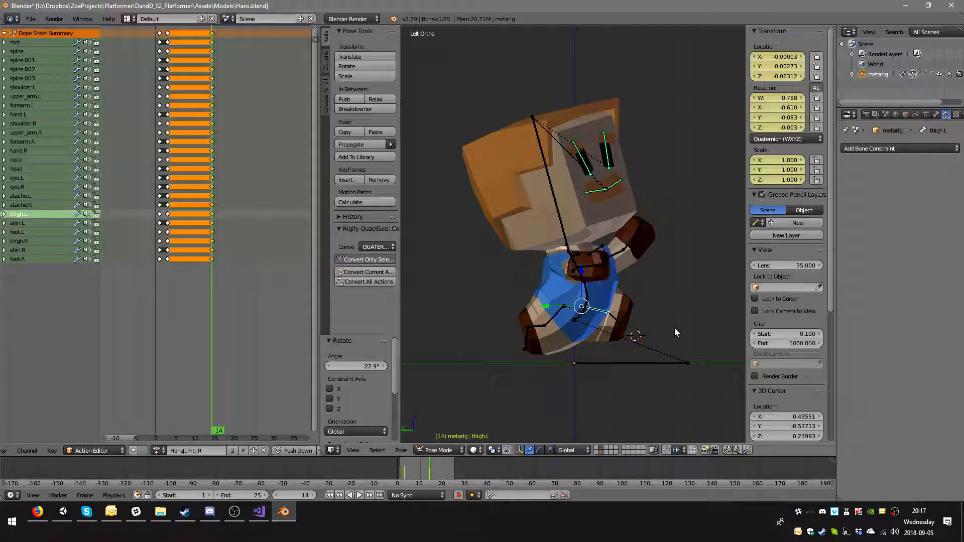
{"action": "key", "text": "r"}
{"action": "left_click", "coordinate": [671, 309]}
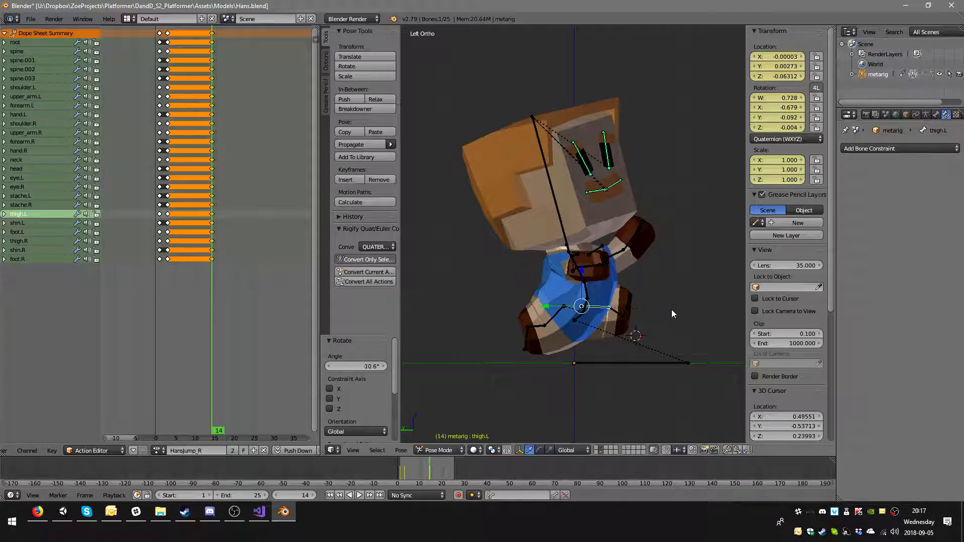
{"action": "right_click", "coordinate": [637, 308]}
{"action": "right_click", "coordinate": [629, 310]}
{"action": "key", "text": "r"}
{"action": "left_click", "coordinate": [661, 345]}
Step: Rotate the base spine bone about -3.59° and the spine.001 bone above it about 2.21°
{"action": "right_click", "coordinate": [646, 331]}
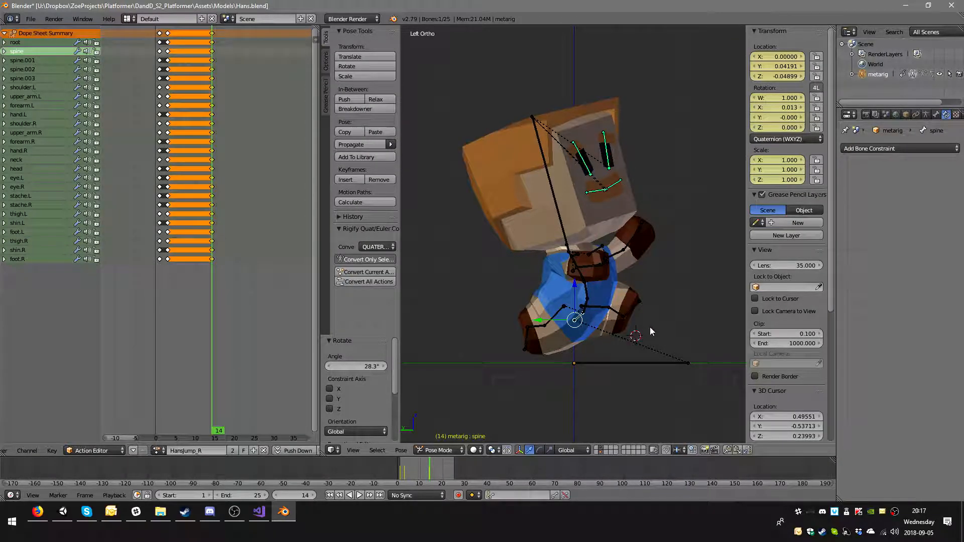
{"action": "key", "text": "r"}
{"action": "left_click", "coordinate": [654, 314]}
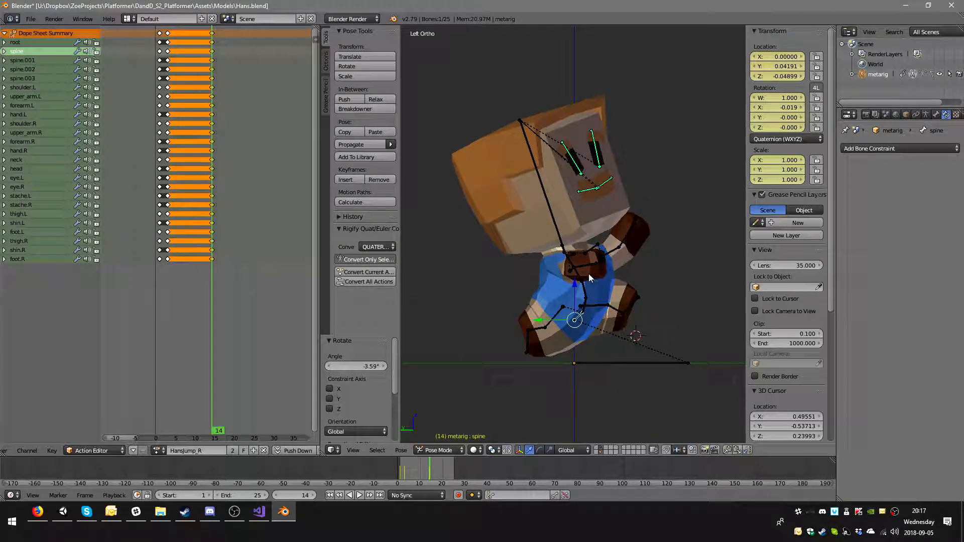
{"action": "right_click", "coordinate": [587, 305]}
{"action": "key", "text": "r"}
{"action": "left_click", "coordinate": [661, 322]}
Step: Rotate the spine.002 bone about 4.73° and the spine.003 bone about 3.62°
{"action": "right_click", "coordinate": [586, 288]}
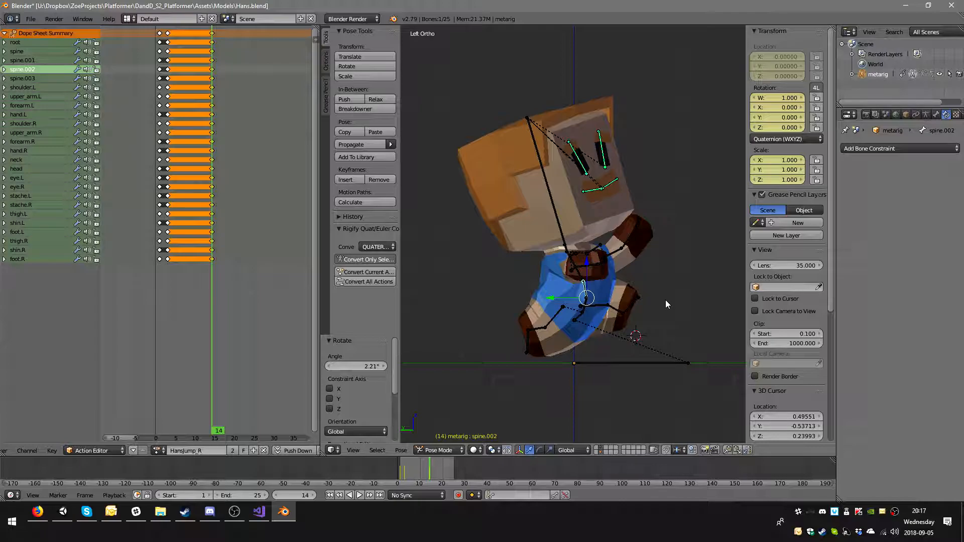
{"action": "key", "text": "r"}
{"action": "left_click", "coordinate": [665, 305]}
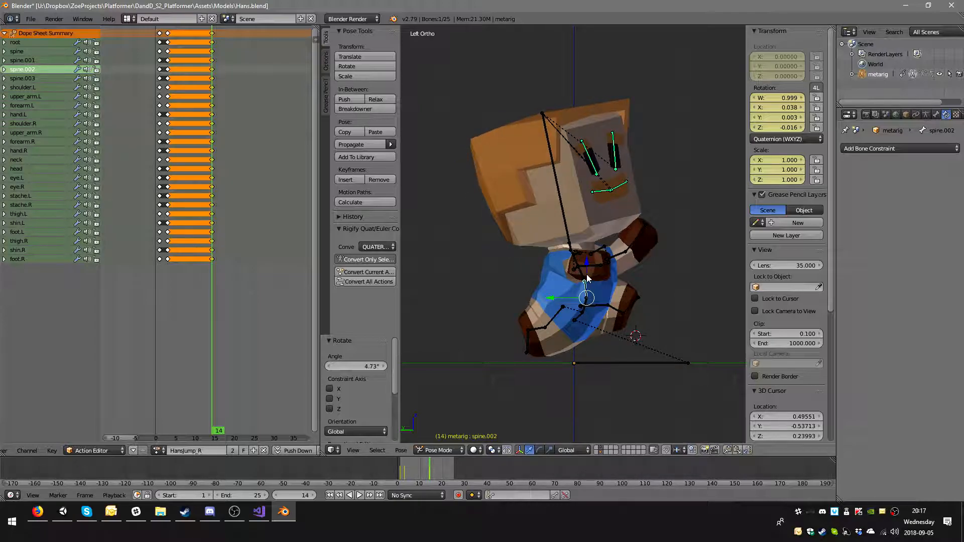
{"action": "right_click", "coordinate": [583, 278]}
{"action": "key", "text": "r"}
{"action": "left_click", "coordinate": [649, 287]}
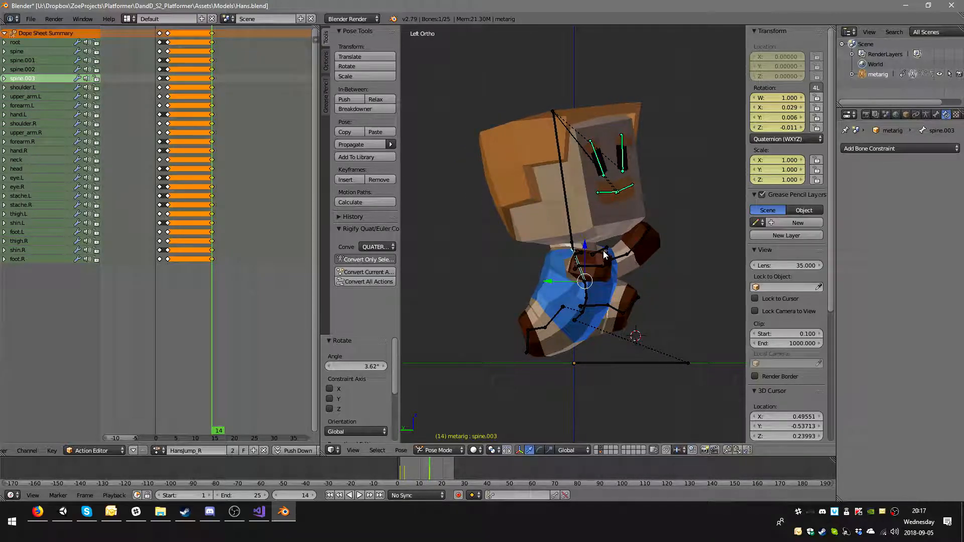
Step: Adjust the shoulder area slightly and rotate the left upper arm bone about -5.86°
{"action": "right_click", "coordinate": [604, 251]}
{"action": "key", "text": "r"}
{"action": "left_click", "coordinate": [582, 255]}
{"action": "right_click", "coordinate": [581, 254]}
{"action": "key", "text": "r"}
{"action": "left_click", "coordinate": [641, 272]}
{"action": "right_click", "coordinate": [623, 252]}
{"action": "key", "text": "r"}
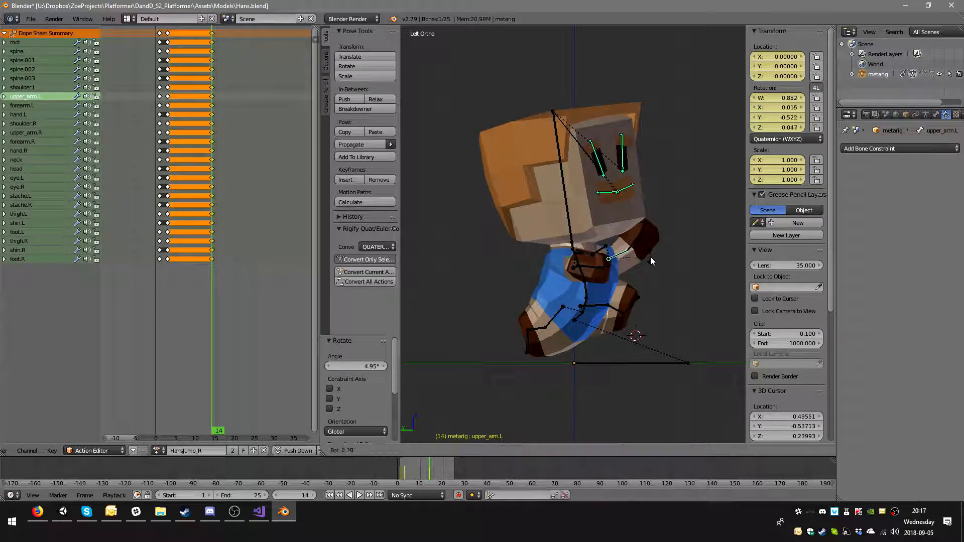
{"action": "left_click", "coordinate": [649, 251]}
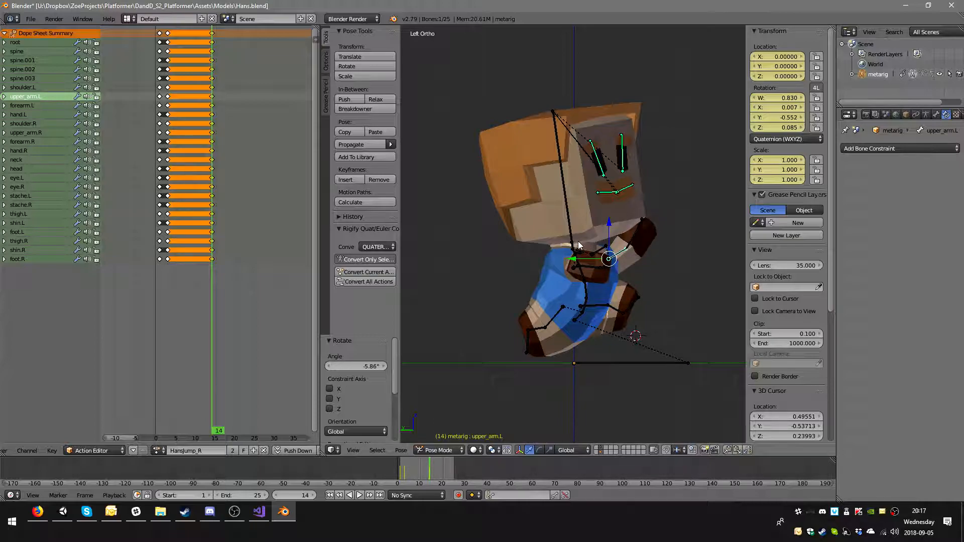
Step: Rotate the head bone about 2.38°
{"action": "right_click", "coordinate": [572, 235]}
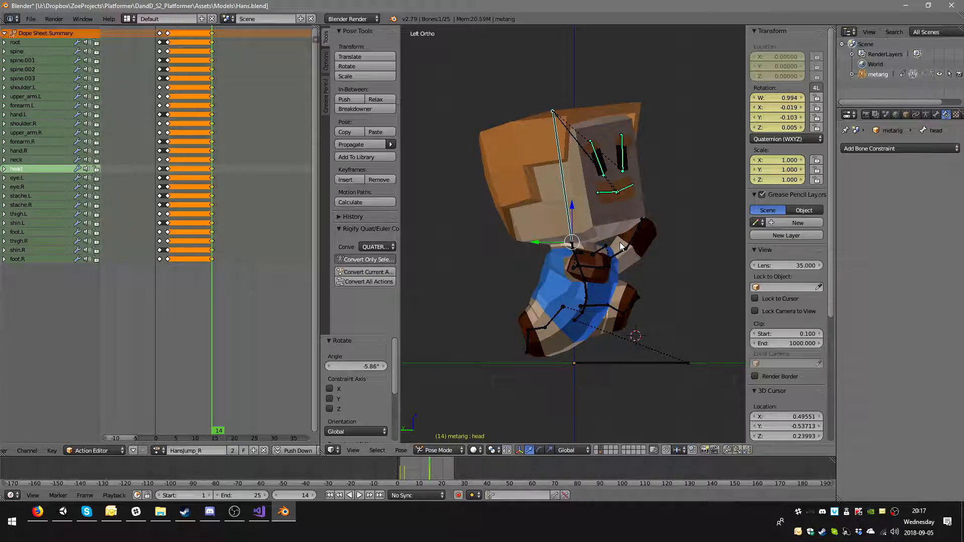
{"action": "key", "text": "r"}
{"action": "left_click", "coordinate": [650, 282]}
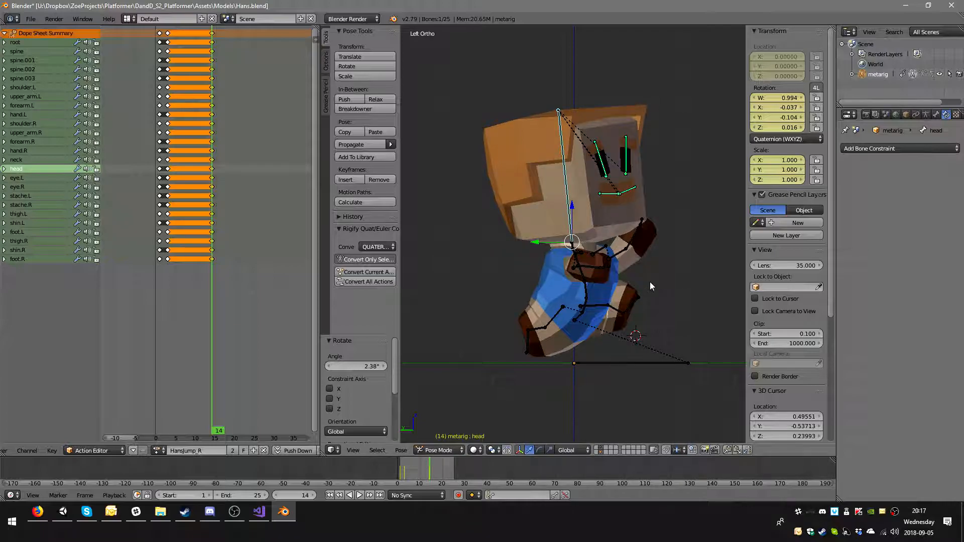
Step: Insert keyframes for all bones of the rig at frame 14 and play the animation to review the motion
{"action": "key", "text": "a"}
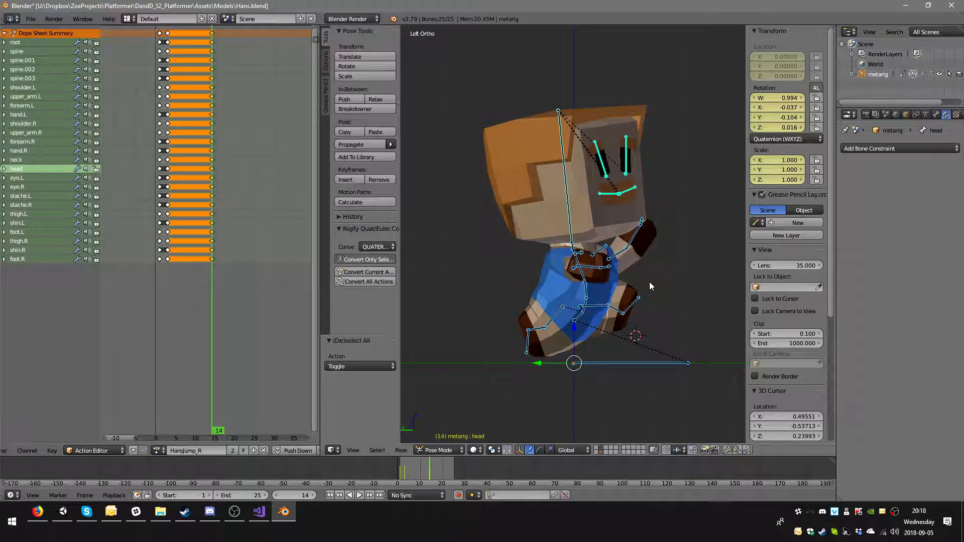
{"action": "key", "text": "i"}
{"action": "left_click", "coordinate": [648, 282]}
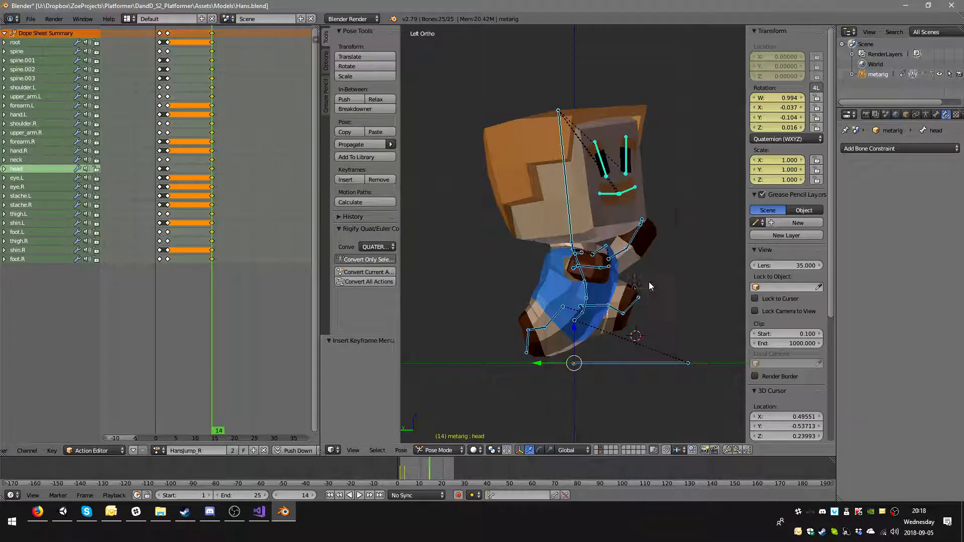
{"action": "left_click", "coordinate": [359, 496]}
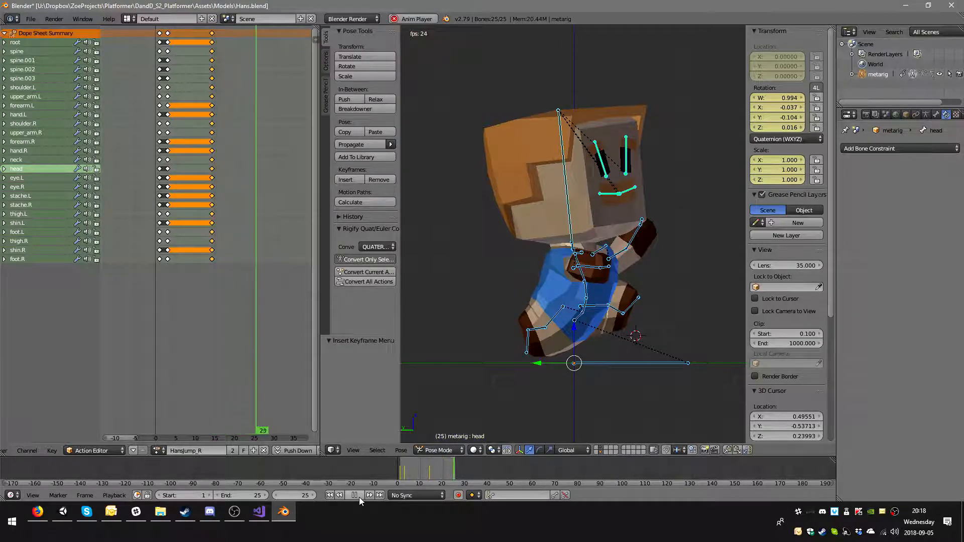
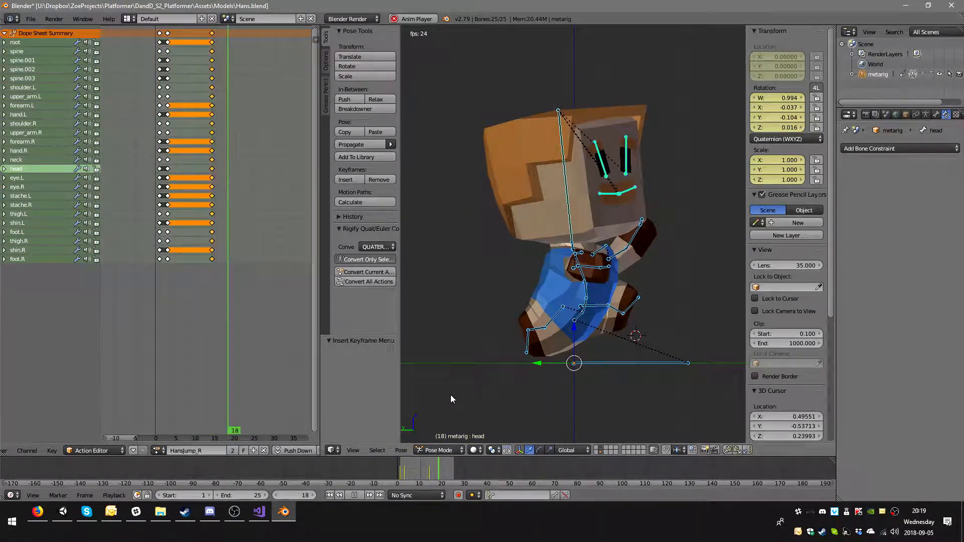
{"action": "left_click", "coordinate": [354, 495]}
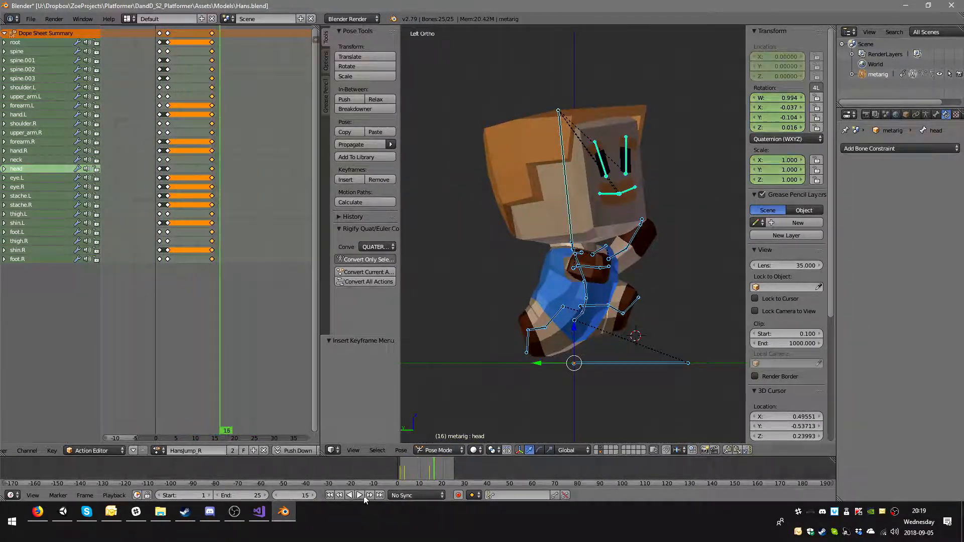
Step: Rotate the right thigh bone slightly further back, keyframe it at frame 14, and play the animation to check it
{"action": "right_click", "coordinate": [556, 319]}
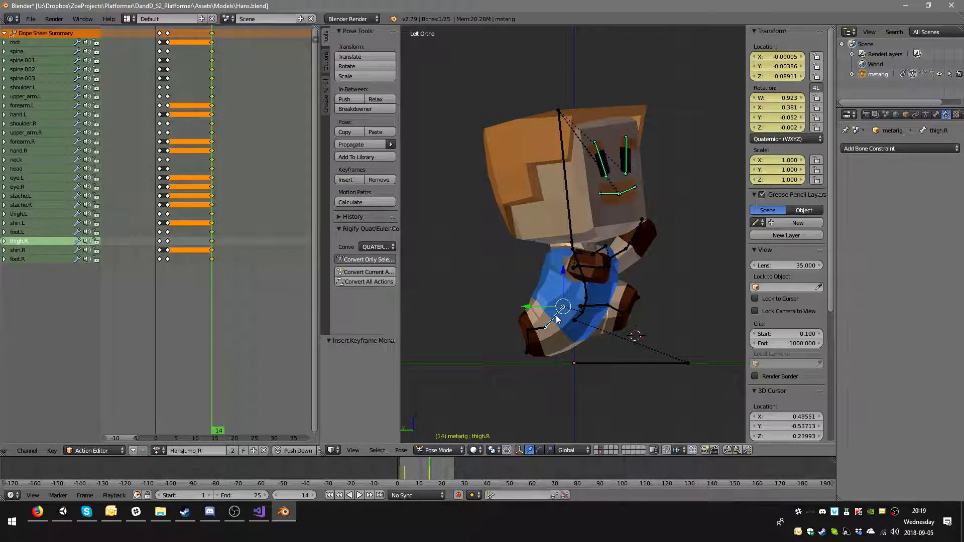
{"action": "key", "text": "r"}
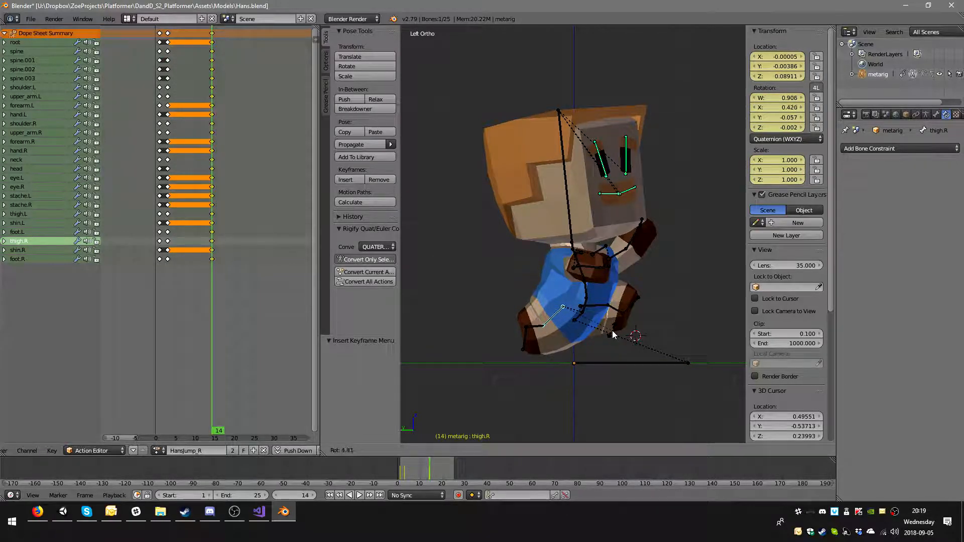
{"action": "left_click", "coordinate": [612, 330]}
{"action": "key", "text": "i"}
{"action": "left_click", "coordinate": [611, 330]}
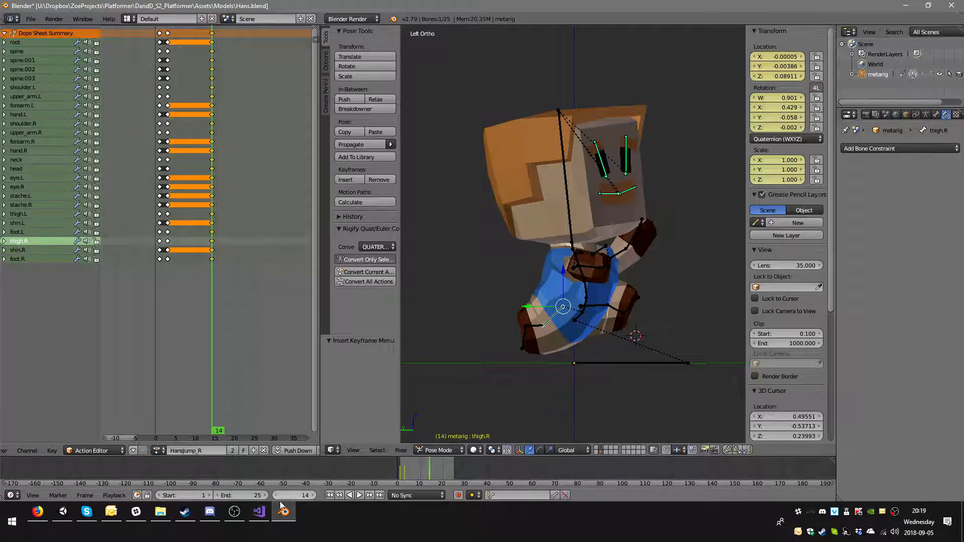
{"action": "left_click", "coordinate": [359, 495]}
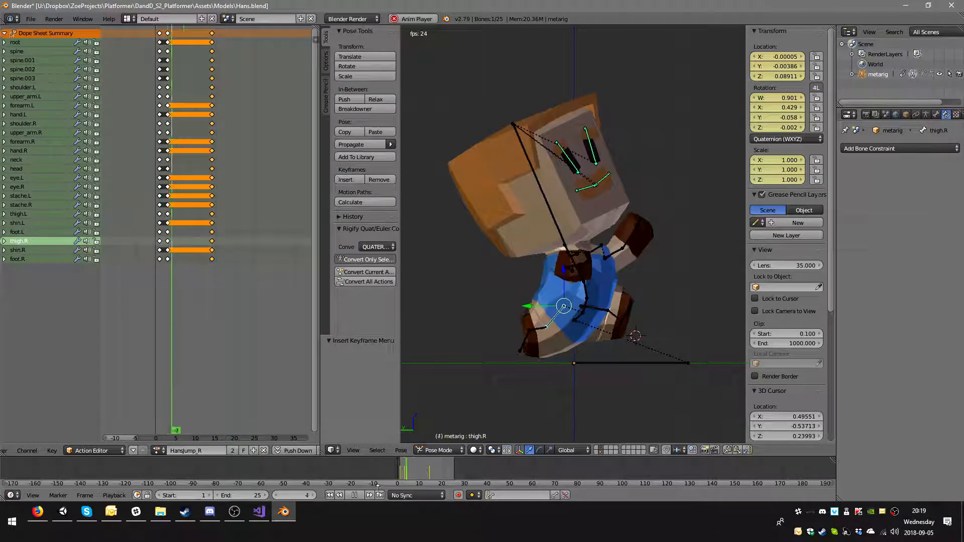
{"action": "left_click", "coordinate": [360, 495]}
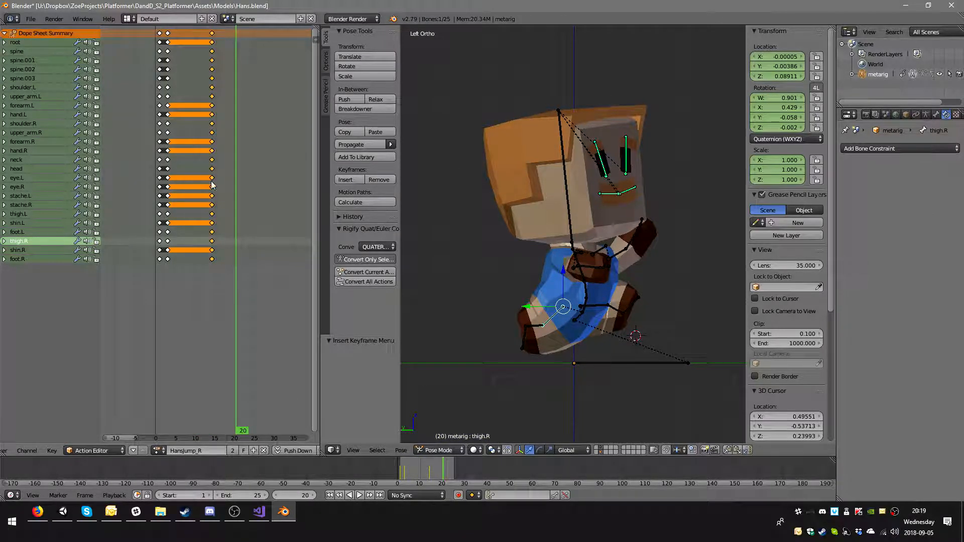
Step: Duplicate the frame 14 keyframes of all bones to frame 25
{"action": "left_click", "coordinate": [212, 32]}
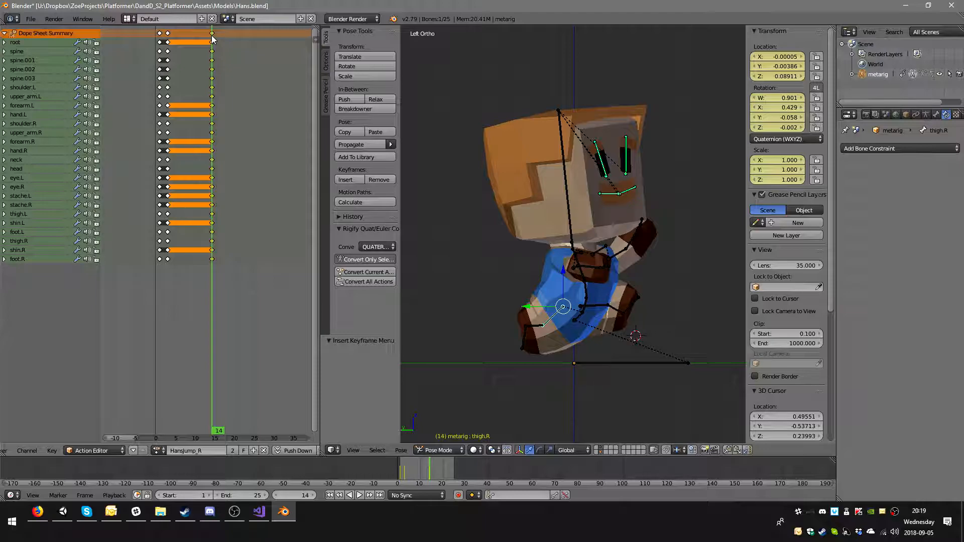
{"action": "key", "text": "shift+d"}
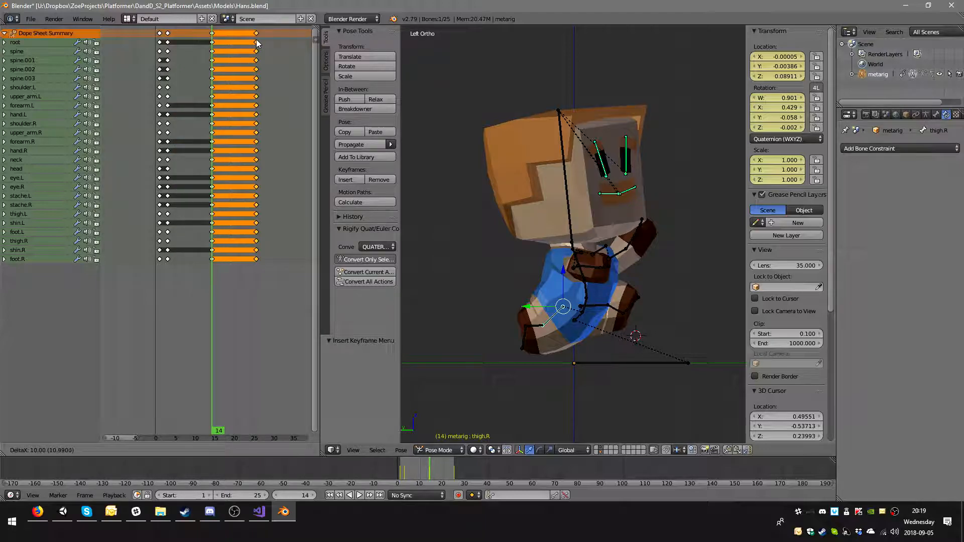
{"action": "left_click", "coordinate": [256, 39]}
Step: Duplicate the frame 3 keyframes of all bones onto frame 25 and make frame 25 the current frame
{"action": "left_click", "coordinate": [168, 34]}
{"action": "right_click", "coordinate": [168, 33]}
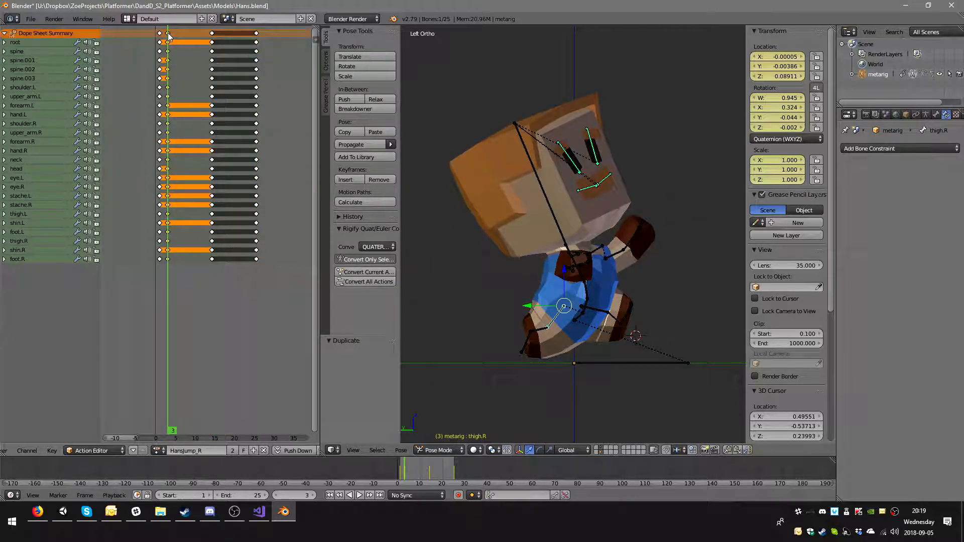
{"action": "key", "text": "shift+d"}
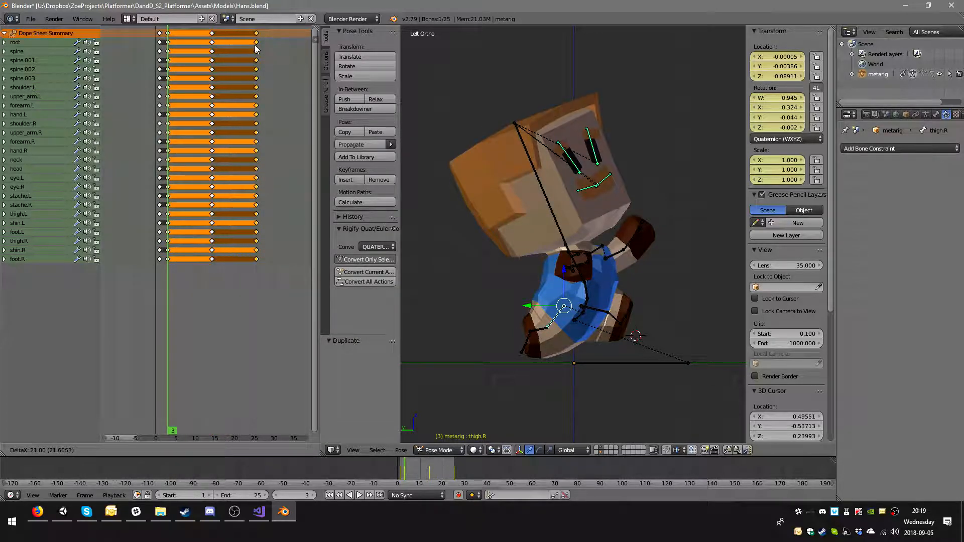
{"action": "left_click", "coordinate": [256, 44]}
{"action": "left_click", "coordinate": [256, 45]}
Step: Rotate the neck bone about 16.9° at frame 25, keyframe it, and play the animation to check the motion
{"action": "right_click", "coordinate": [569, 252]}
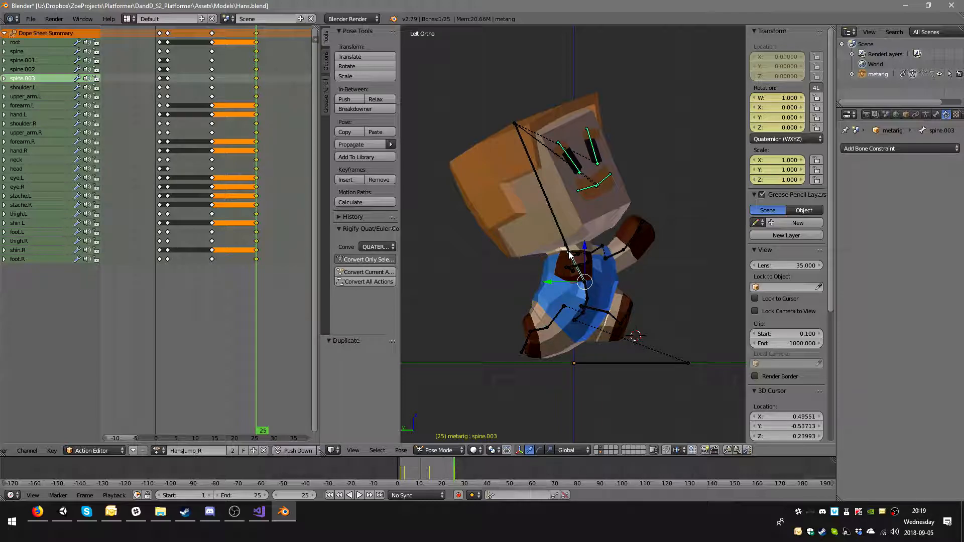
{"action": "right_click", "coordinate": [571, 252]}
{"action": "key", "text": "r"}
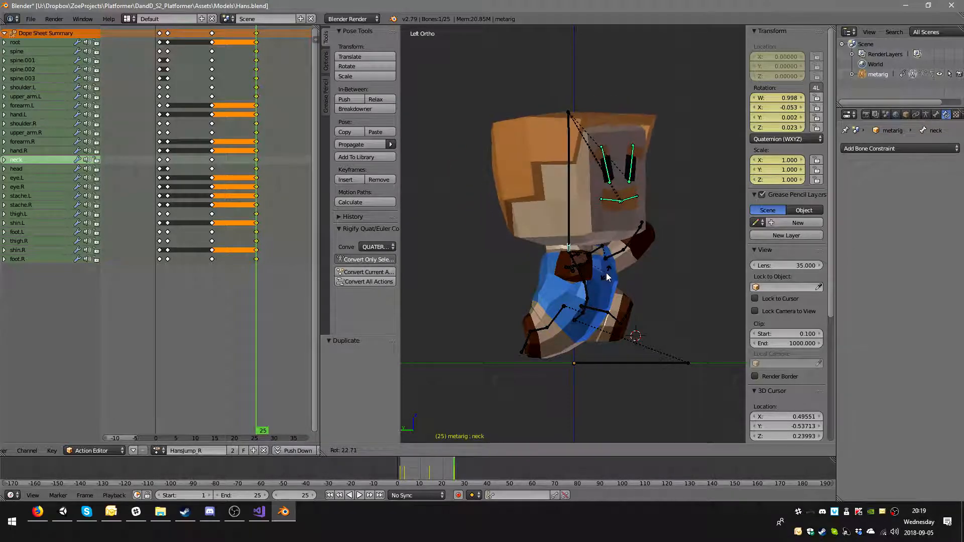
{"action": "left_click", "coordinate": [621, 264]}
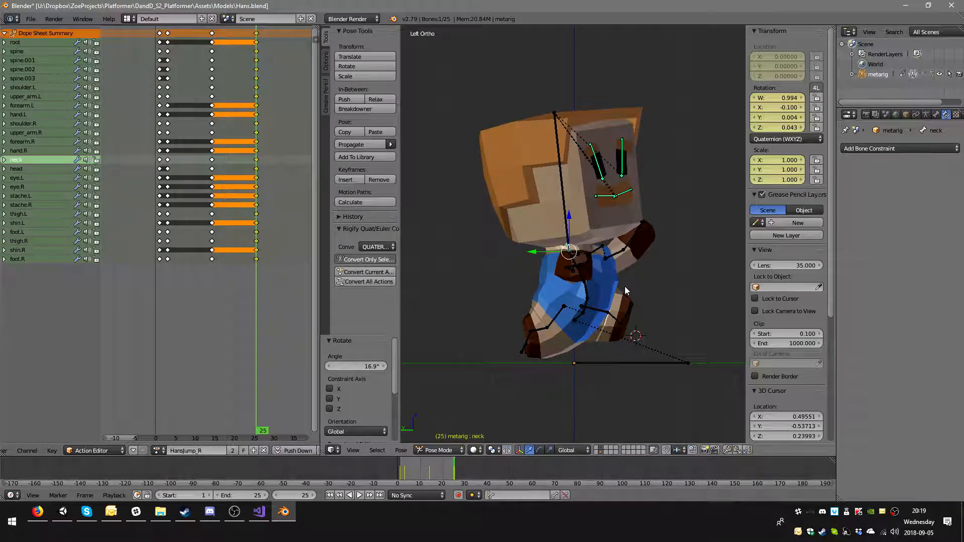
{"action": "key", "text": "i"}
{"action": "left_click", "coordinate": [625, 287]}
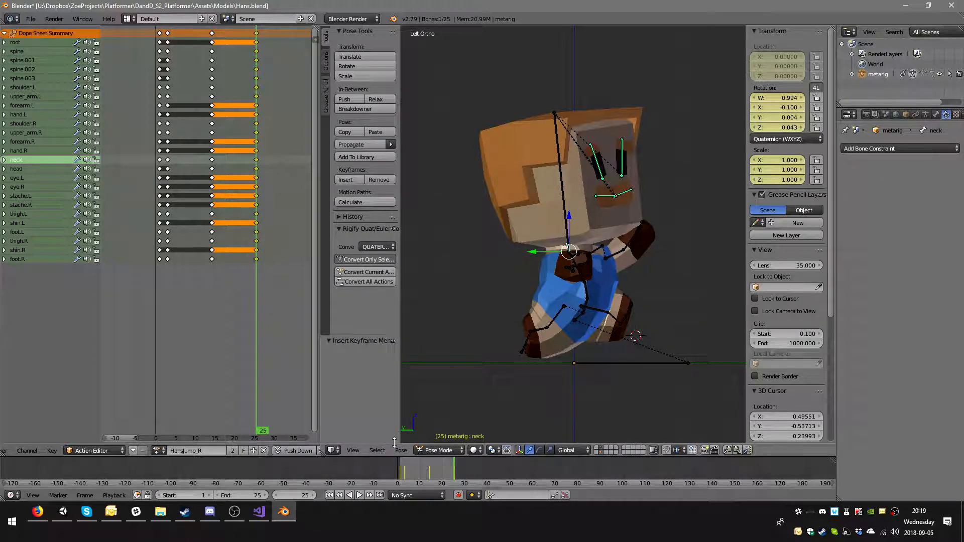
{"action": "left_click", "coordinate": [360, 496]}
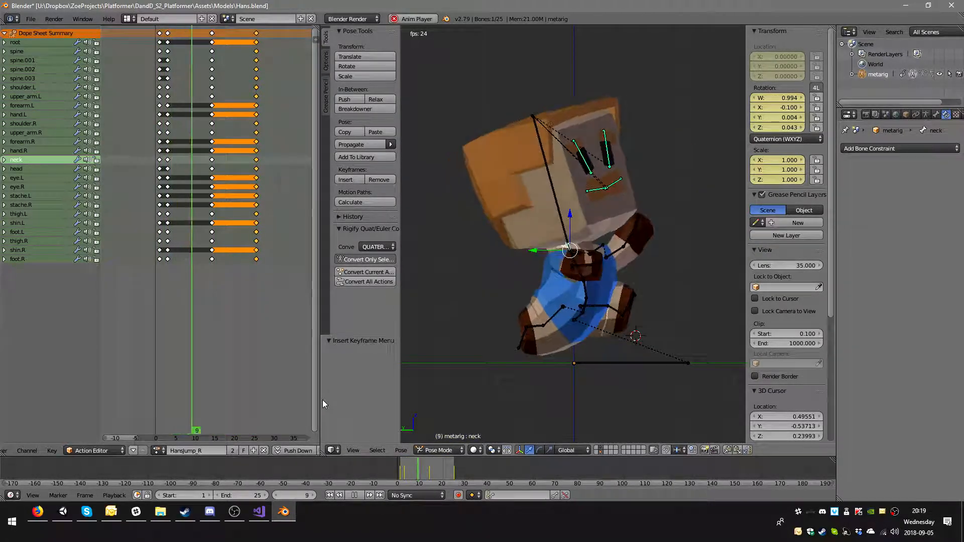
{"action": "left_click", "coordinate": [355, 496]}
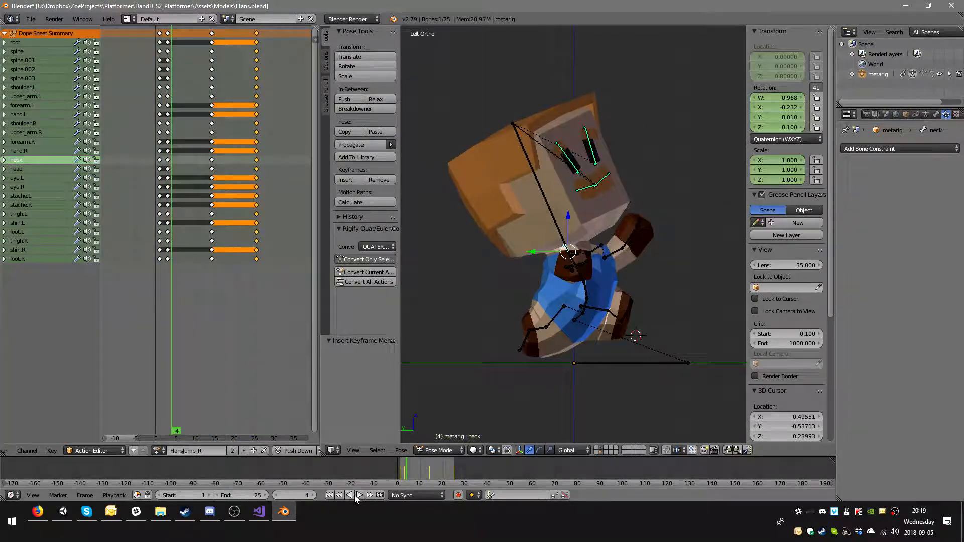
Step: Save Hans.blend over the existing file
{"action": "key", "text": "s"}
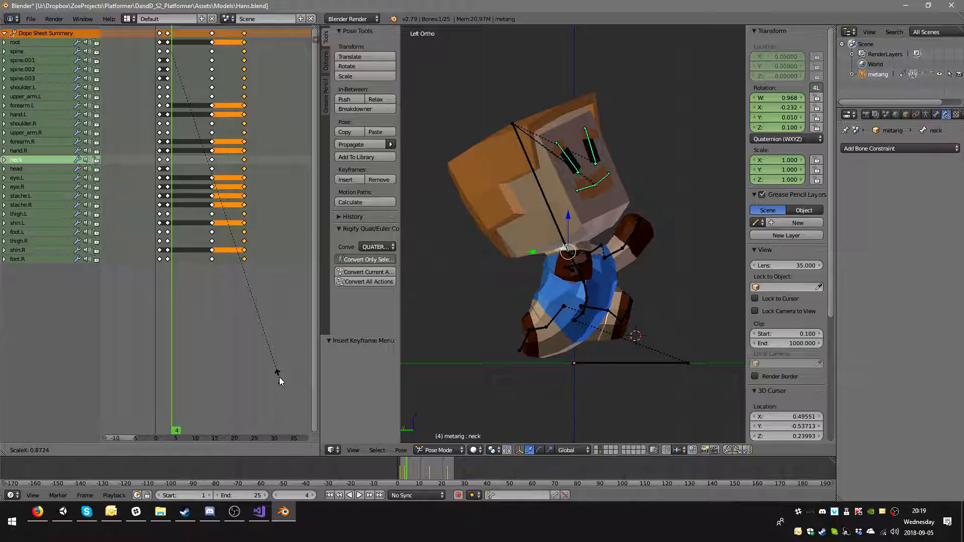
{"action": "key", "text": "Escape"}
{"action": "key", "text": "ctrl+s"}
{"action": "left_click", "coordinate": [279, 378]}
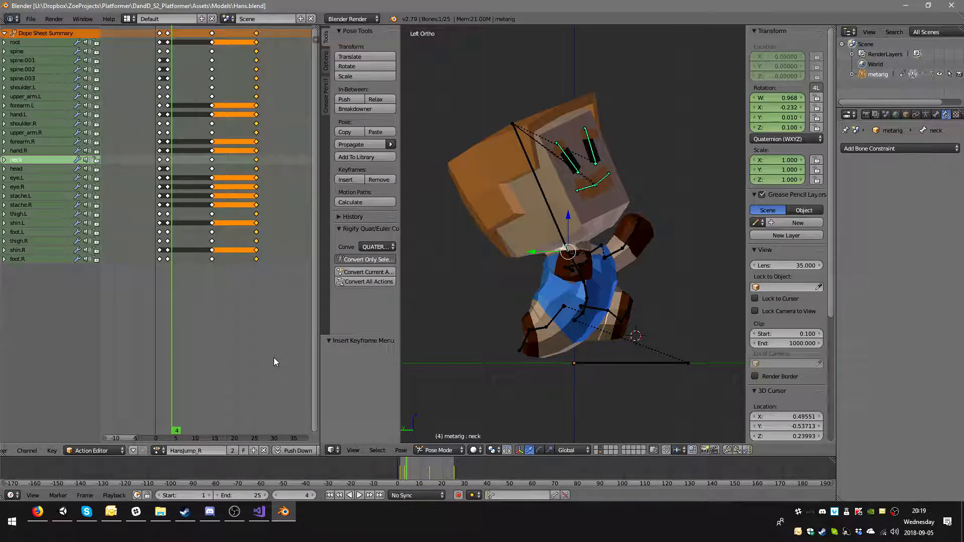
Step: Create a new action as a copy of HansJump_R and name it HansLand_R
{"action": "left_click", "coordinate": [253, 451]}
{"action": "left_click", "coordinate": [186, 450]}
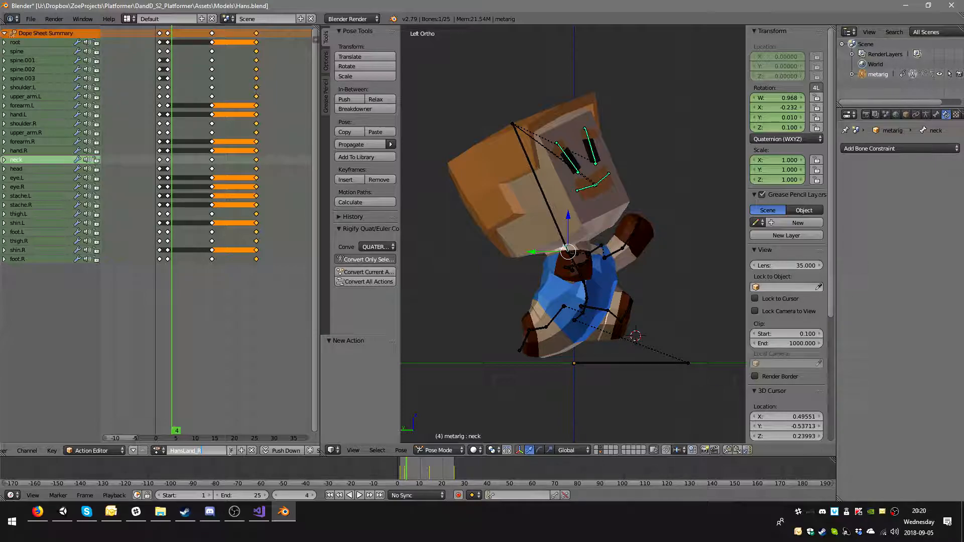
Step: Give the HansJump_R action a fake user and switch back to the HansLand_R action
{"action": "left_click", "coordinate": [157, 450]}
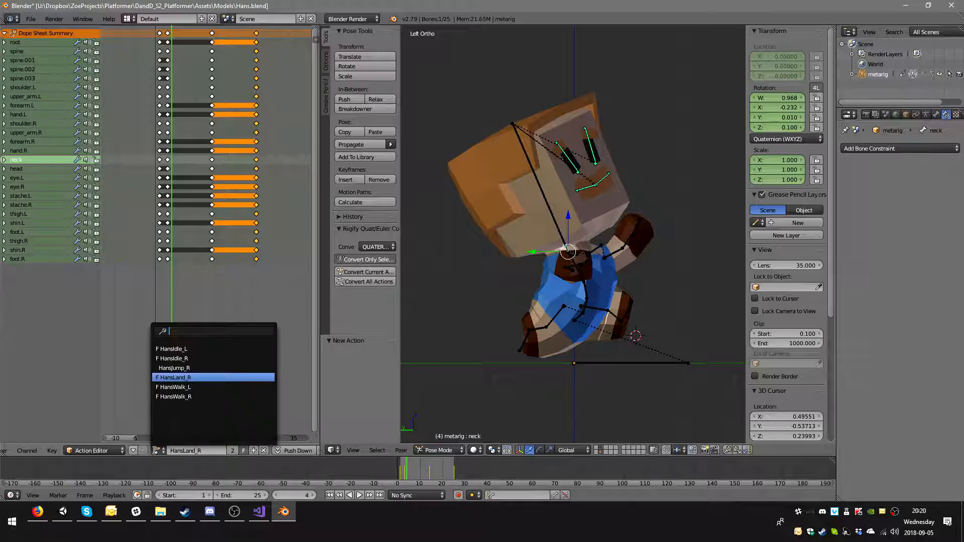
{"action": "left_click", "coordinate": [211, 368]}
{"action": "left_click", "coordinate": [243, 451]}
{"action": "left_click", "coordinate": [160, 451]}
{"action": "left_click", "coordinate": [212, 382]}
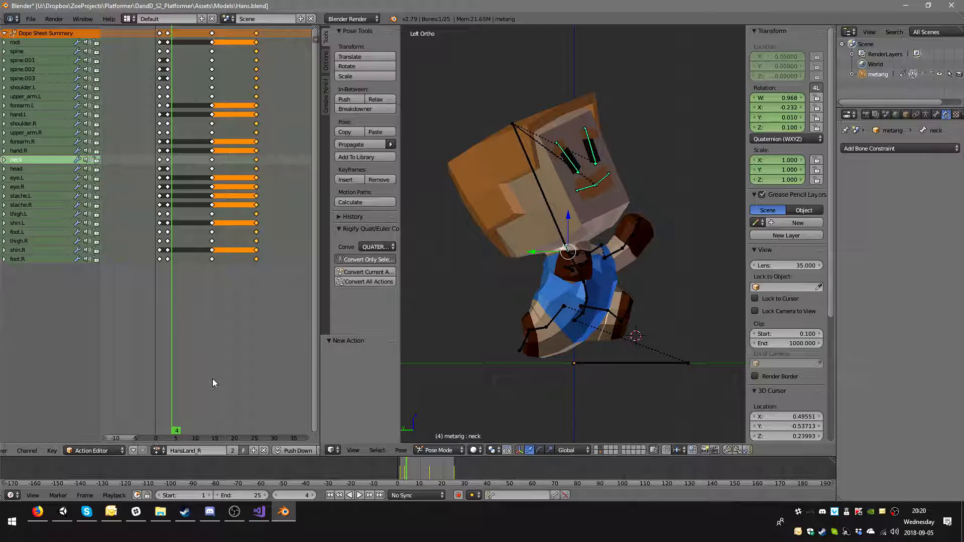
Step: Delete the keyframes of all bones at frames 14 and 25 from HansLand_R, with frame 1 as the current frame
{"action": "left_click", "coordinate": [161, 233]}
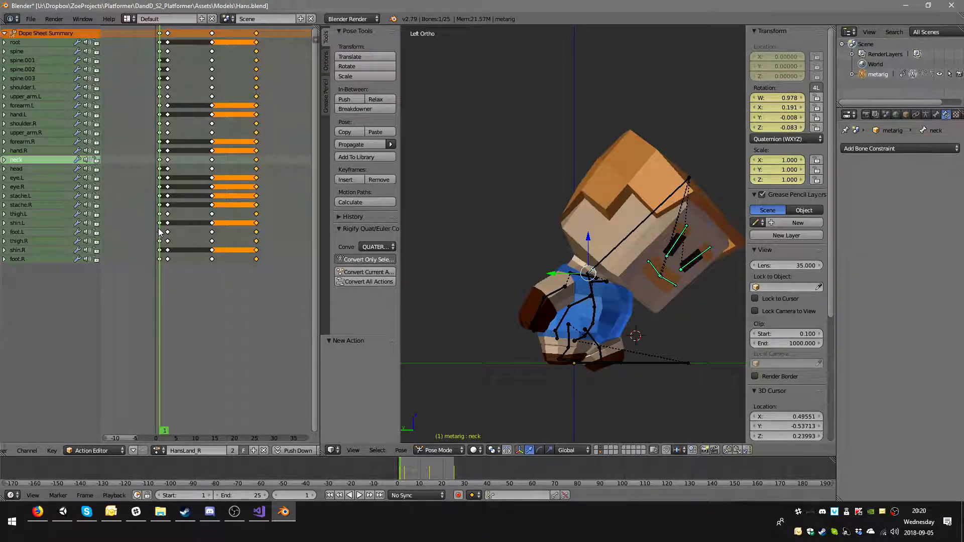
{"action": "left_click", "coordinate": [169, 235]}
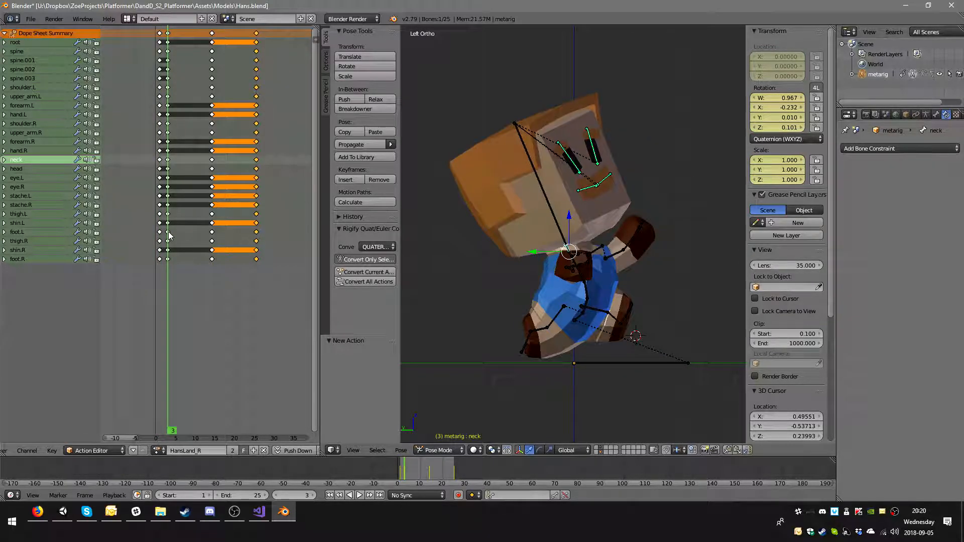
{"action": "left_click", "coordinate": [161, 235]}
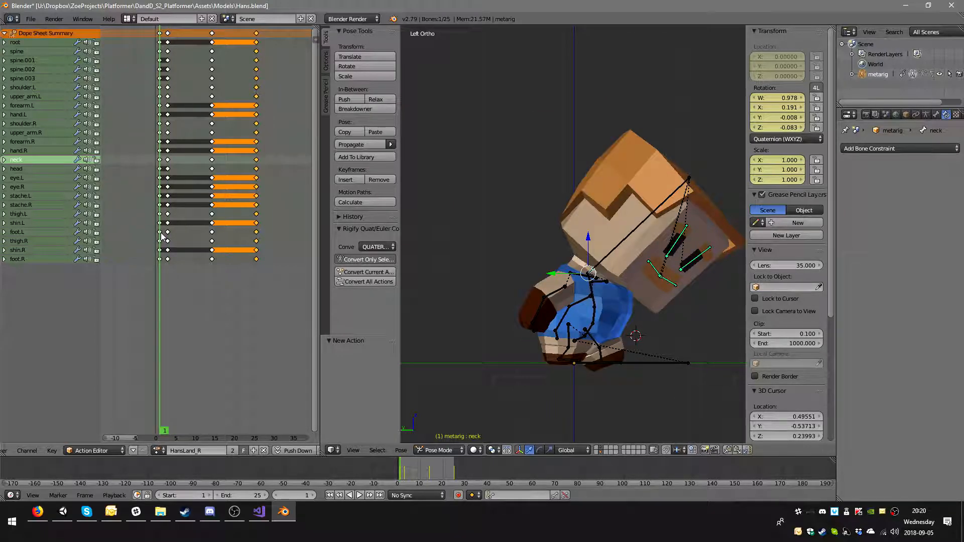
{"action": "left_click", "coordinate": [212, 34]}
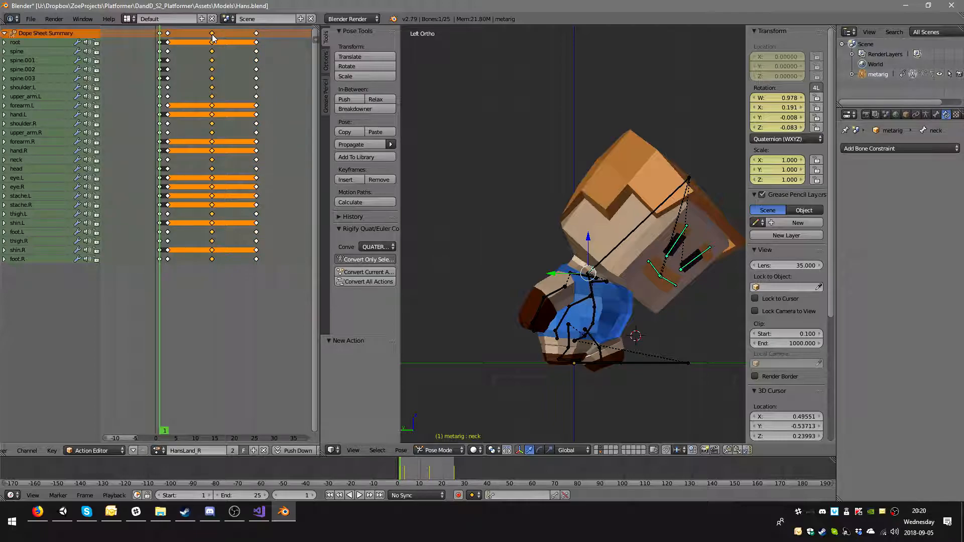
{"action": "key", "text": "b"}
{"action": "left_click_drag", "start_coordinate": [206, 31], "coordinate": [261, 44]}
{"action": "key", "text": "x"}
{"action": "left_click", "coordinate": [262, 40]}
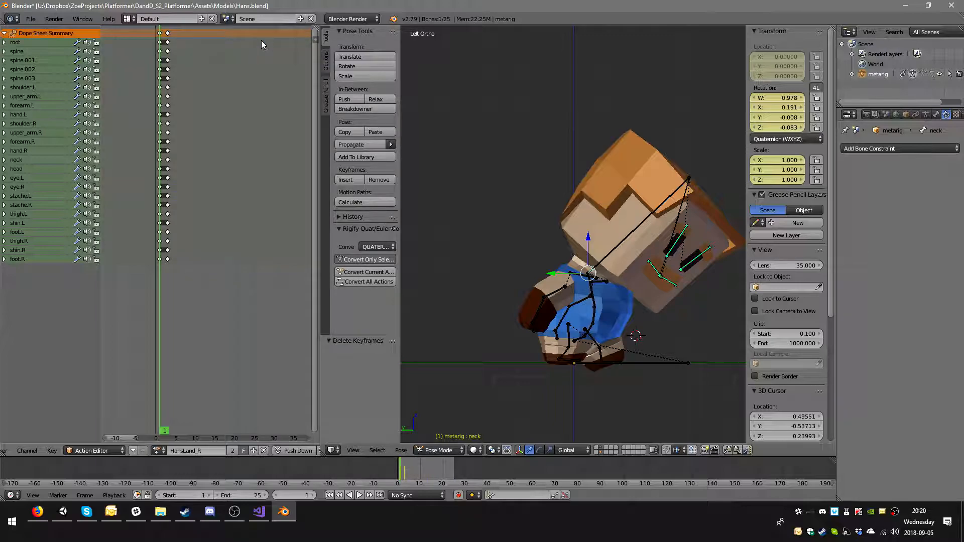
Step: Reorder the two key poses so that the leap keyframes sit at frame 1 and the crouch keyframes at frame 3
{"action": "key", "text": "alt+a"}
{"action": "key", "text": "Escape"}
{"action": "right_click", "coordinate": [160, 35]}
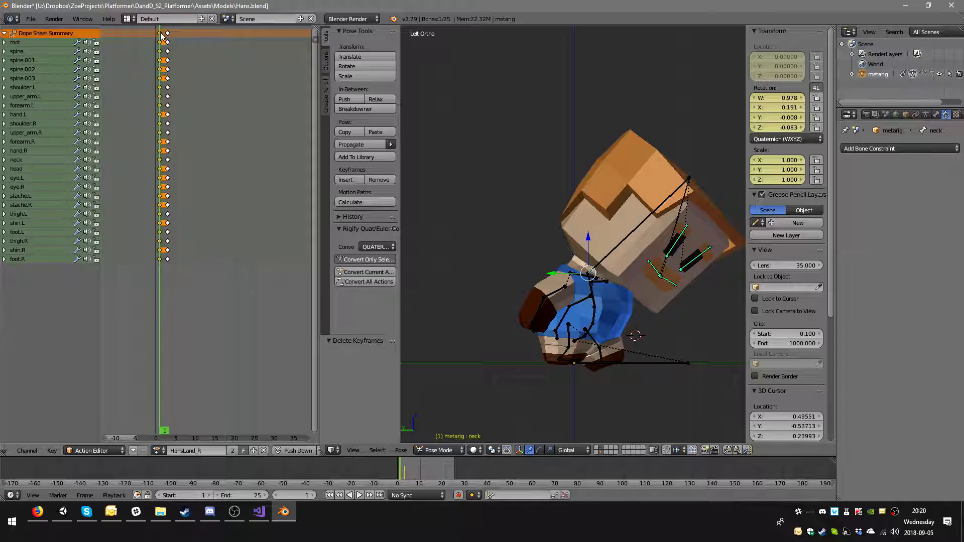
{"action": "key", "text": "g"}
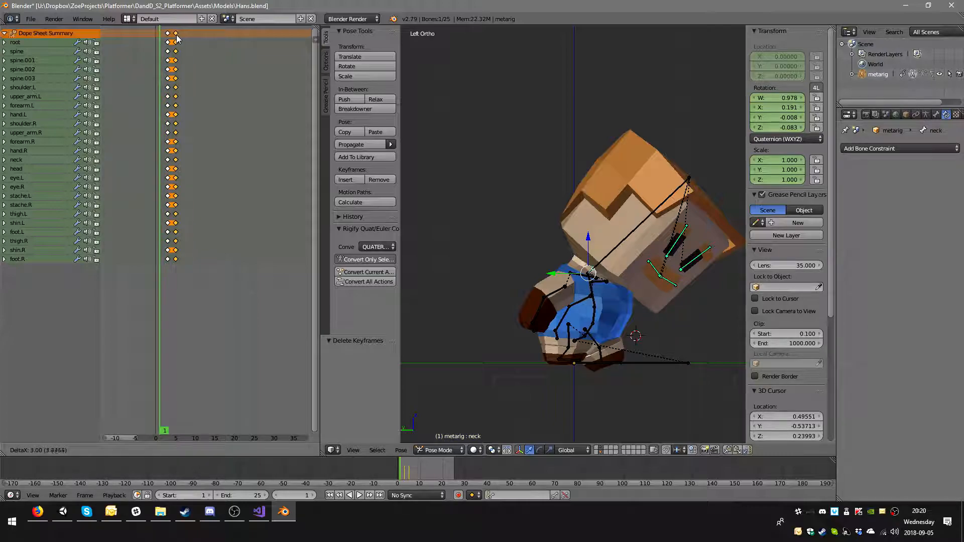
{"action": "left_click", "coordinate": [177, 36]}
{"action": "key", "text": "b"}
{"action": "left_click_drag", "start_coordinate": [164, 29], "coordinate": [178, 36]}
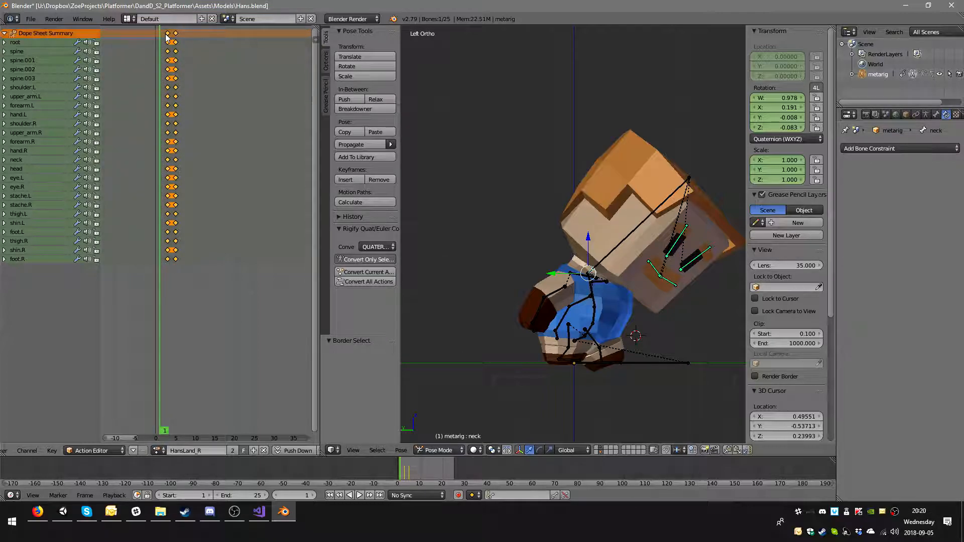
{"action": "key", "text": "g"}
{"action": "left_click", "coordinate": [160, 40]}
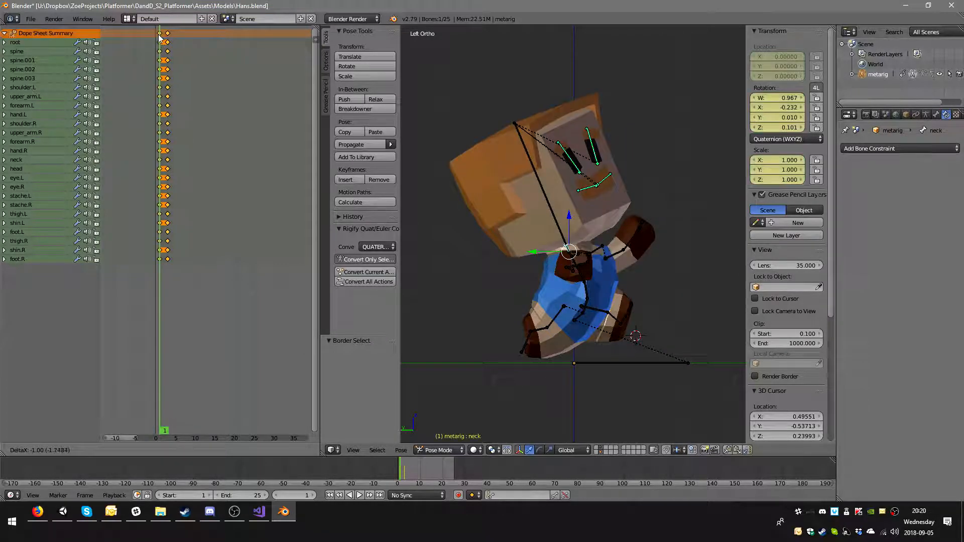
Step: Rotate the neck bone about 32.7° to tilt the head forward, and insert a LocRotScale keyframe at frame 1
{"action": "right_click", "coordinate": [577, 252]}
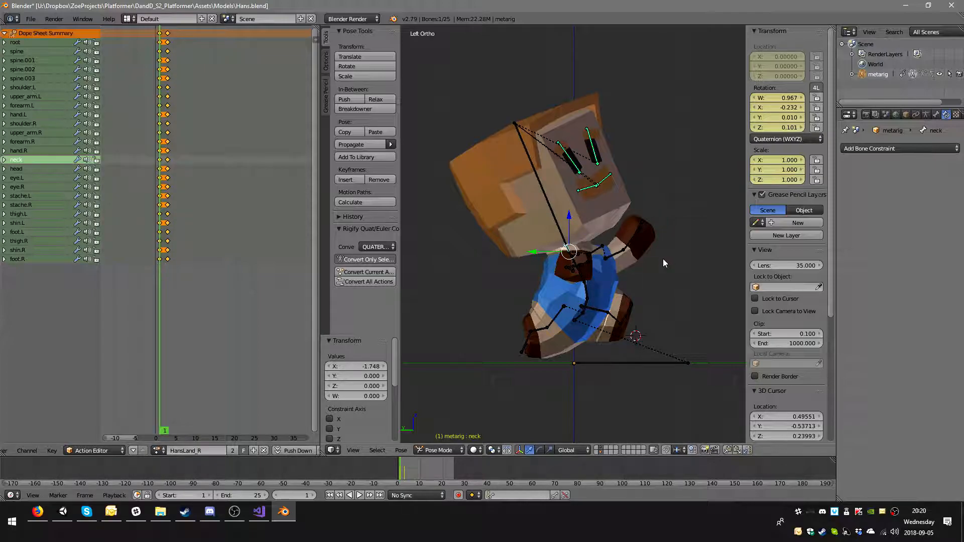
{"action": "key", "text": "r"}
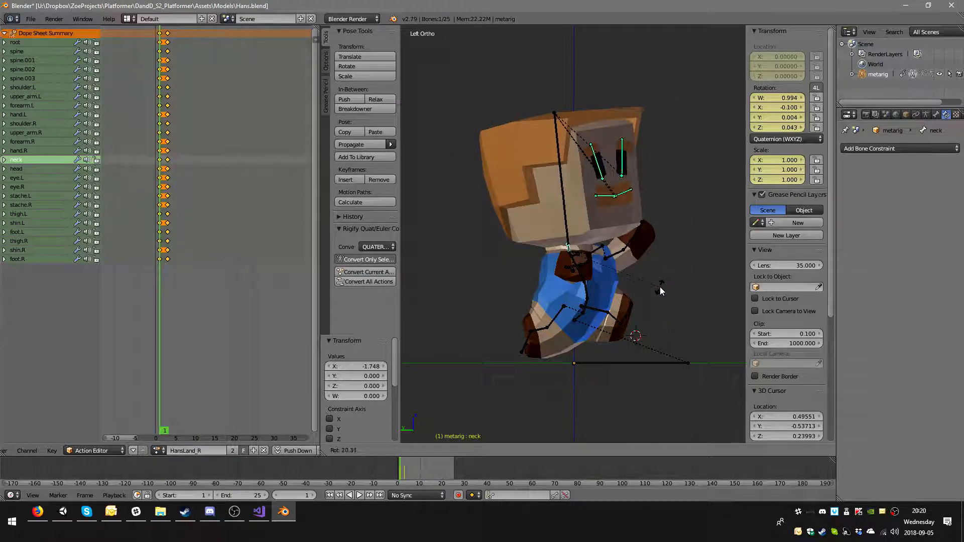
{"action": "left_click", "coordinate": [658, 319]}
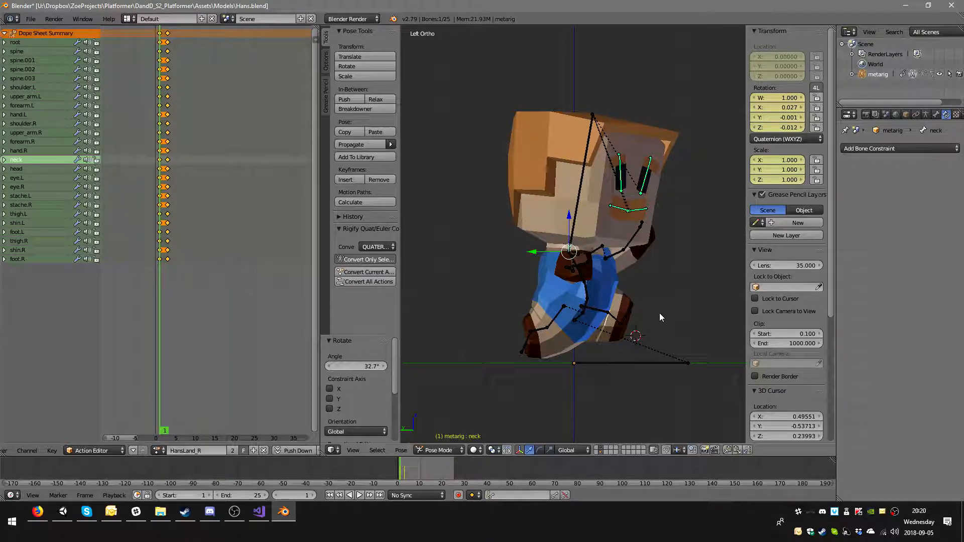
{"action": "key", "text": "i"}
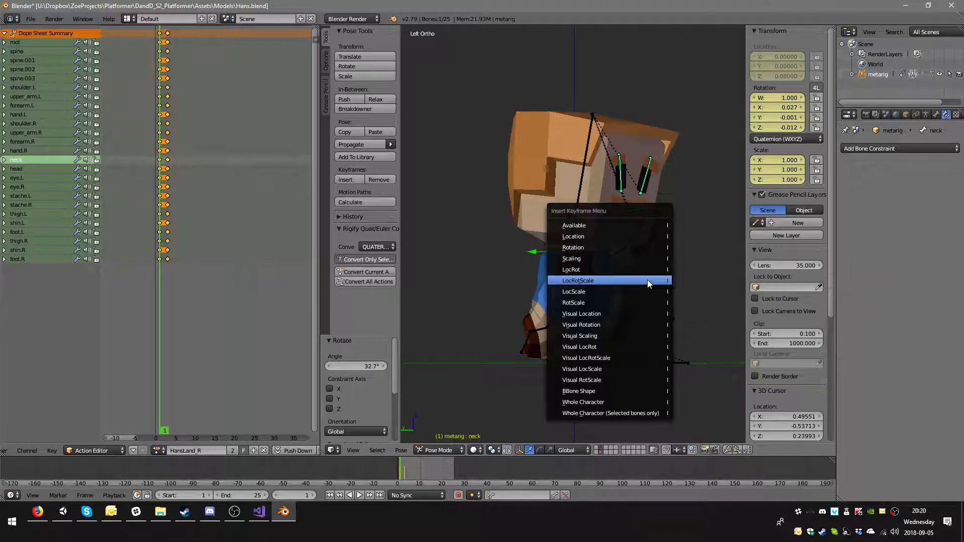
{"action": "left_click", "coordinate": [647, 280]}
Step: Rotate the left upper arm bone down about 57.3° and keyframe it at frame 1
{"action": "right_click", "coordinate": [616, 253]}
{"action": "key", "text": "r"}
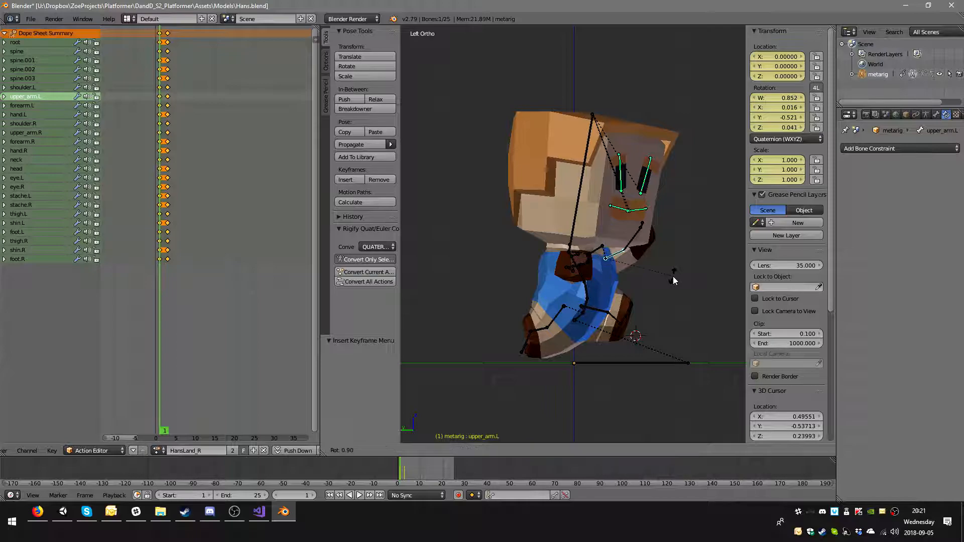
{"action": "left_click", "coordinate": [635, 340]}
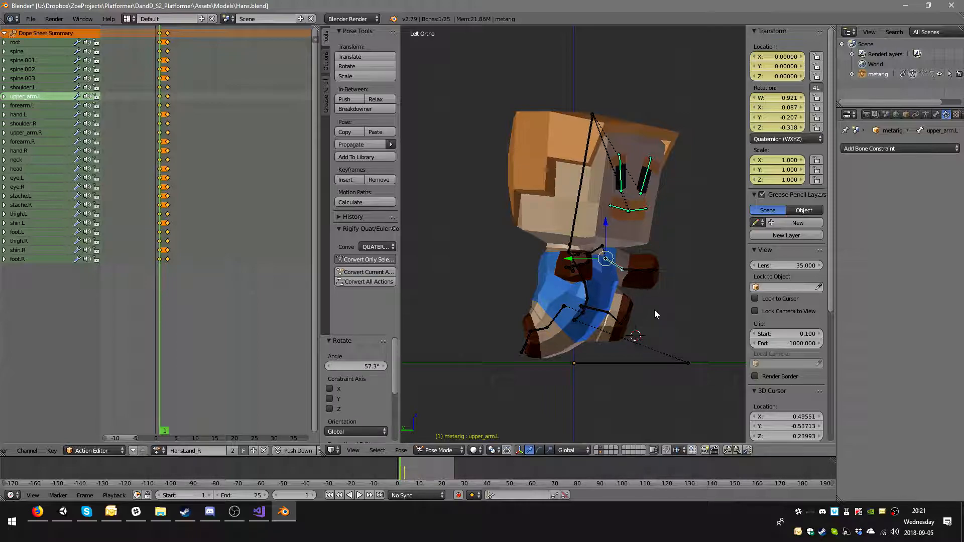
{"action": "key", "text": "i"}
{"action": "left_click", "coordinate": [658, 294]}
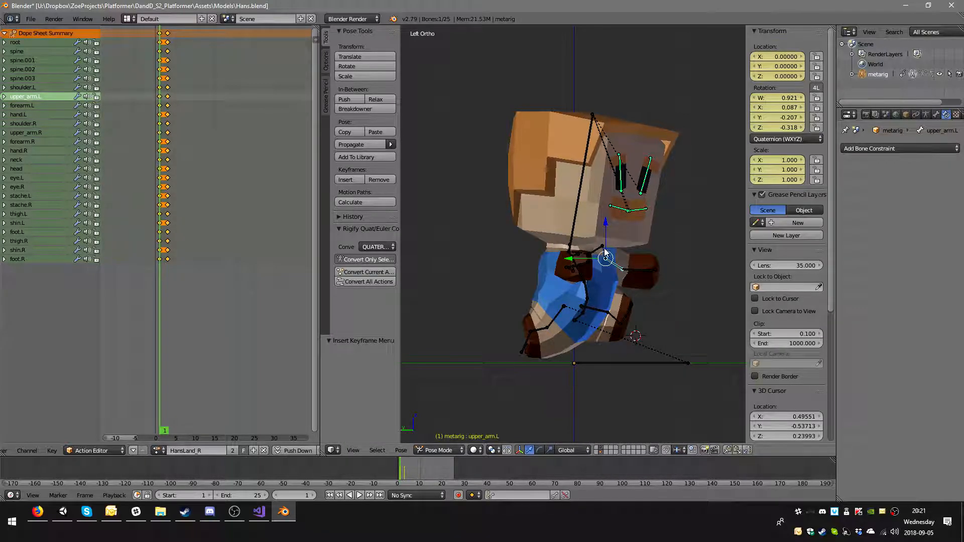
Step: Rotate the left shoulder bone about 4.74° around the global Y axis and insert a LocRotScale keyframe at frame 1
{"action": "right_click", "coordinate": [621, 254]}
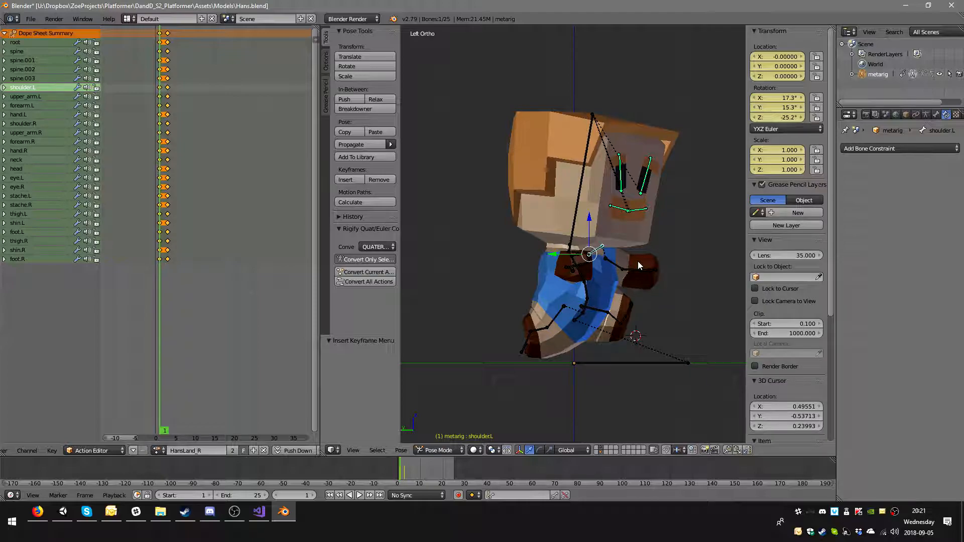
{"action": "key", "text": "r"}
{"action": "key", "text": "y"}
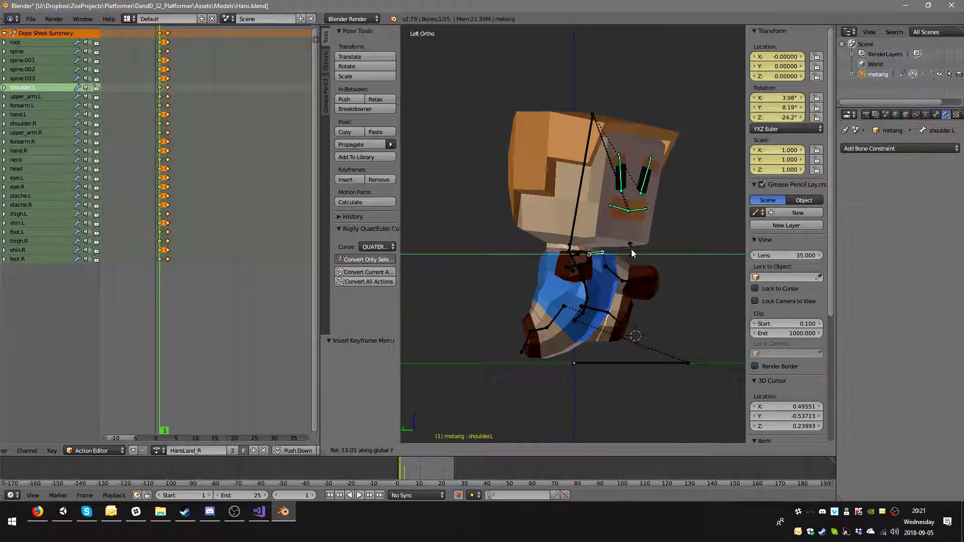
{"action": "left_click", "coordinate": [625, 297]}
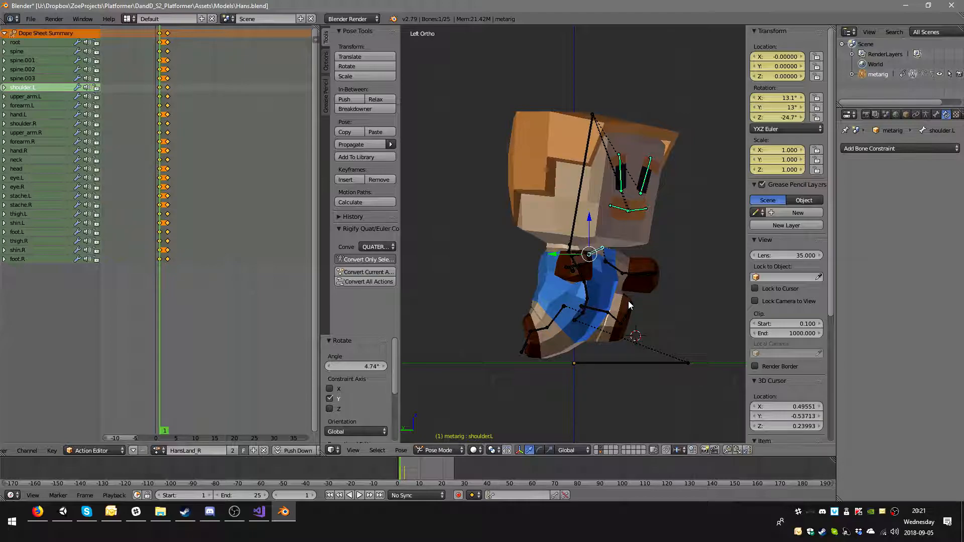
{"action": "key", "text": "i"}
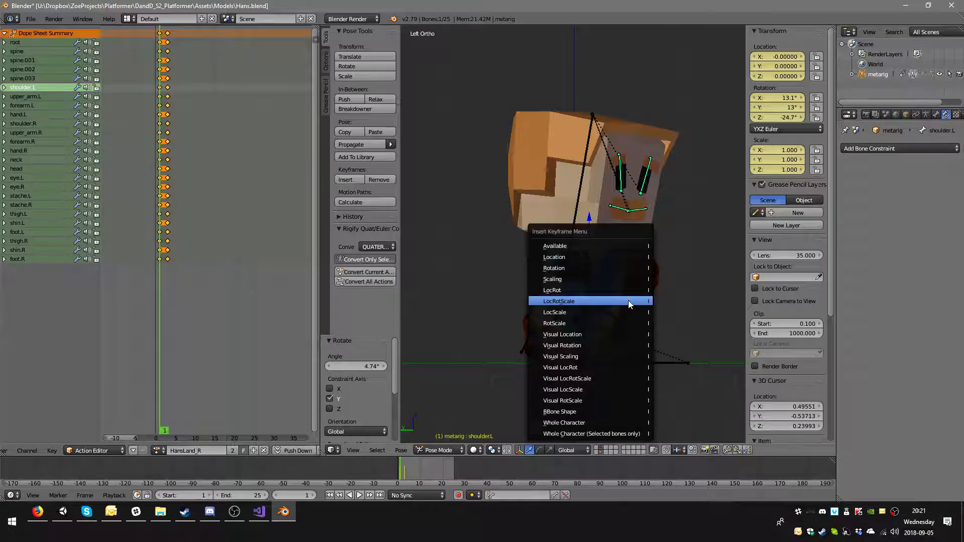
{"action": "left_click", "coordinate": [628, 300]}
{"action": "left_click", "coordinate": [628, 300]}
Step: Rotate the right upper arm bone about -52.1° at frame 1 and check the pose from the left side
{"action": "middle_click_drag", "start_coordinate": [609, 262], "coordinate": [580, 301]}
{"action": "right_click", "coordinate": [550, 264]}
{"action": "right_click", "coordinate": [522, 274]}
{"action": "key", "text": "r"}
{"action": "left_click", "coordinate": [580, 261]}
{"action": "middle_click_drag", "start_coordinate": [580, 262], "coordinate": [641, 302]}
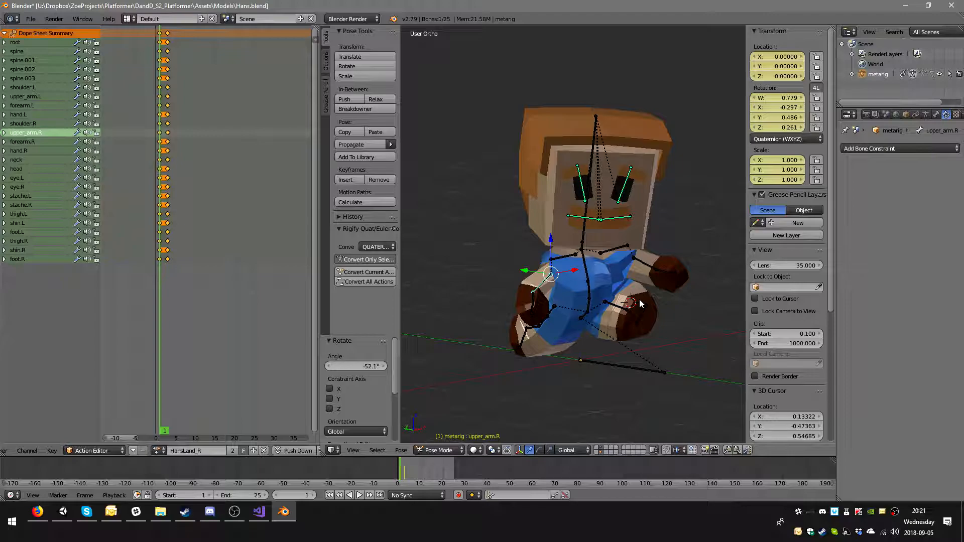
{"action": "key", "text": "ctrl+KP_3"}
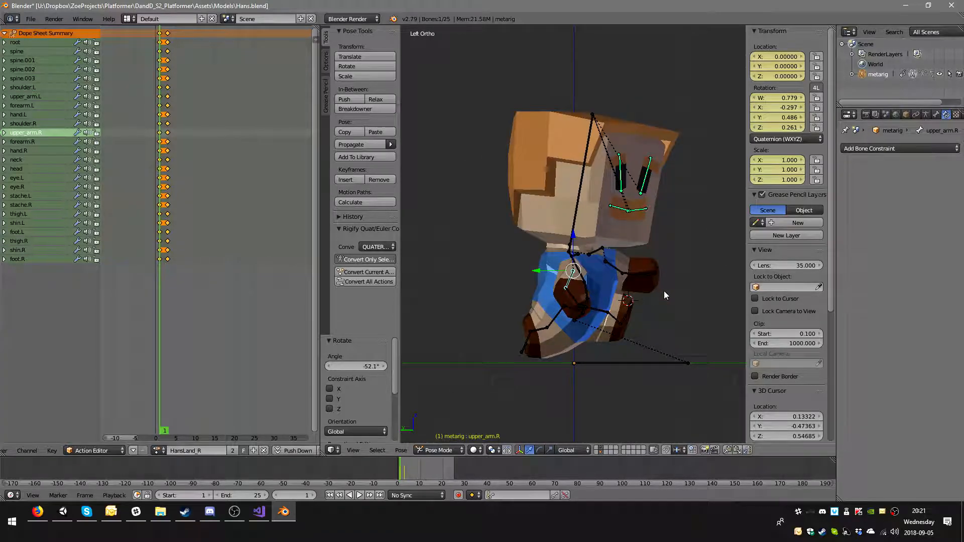
Step: Rotate the right upper arm bone about 58.1° around the global Z axis at frame 1
{"action": "key", "text": "r"}
{"action": "key", "text": "z"}
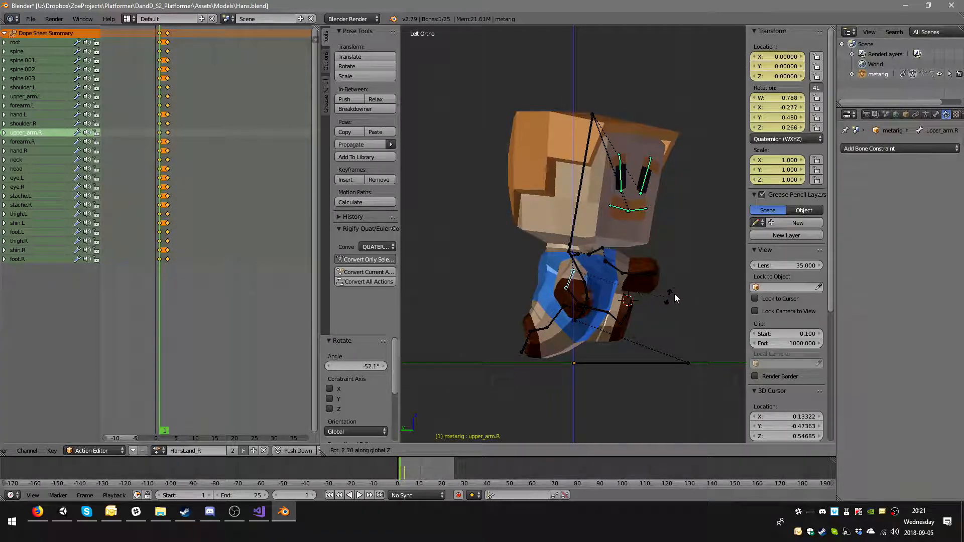
{"action": "left_click", "coordinate": [656, 221]}
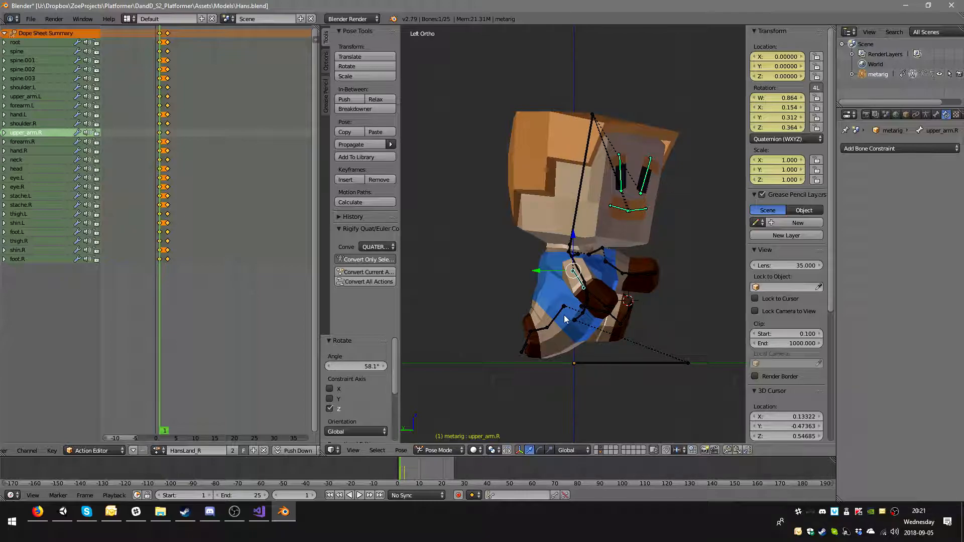
Step: Rotate the left thigh bone about 24° and the right thigh bone about -71.7° at frame 1
{"action": "right_click", "coordinate": [602, 312]}
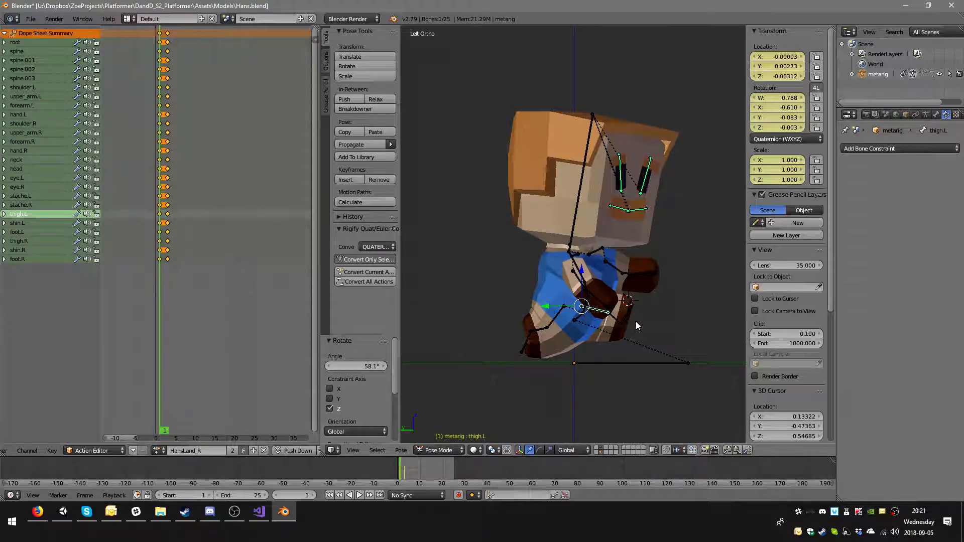
{"action": "key", "text": "r"}
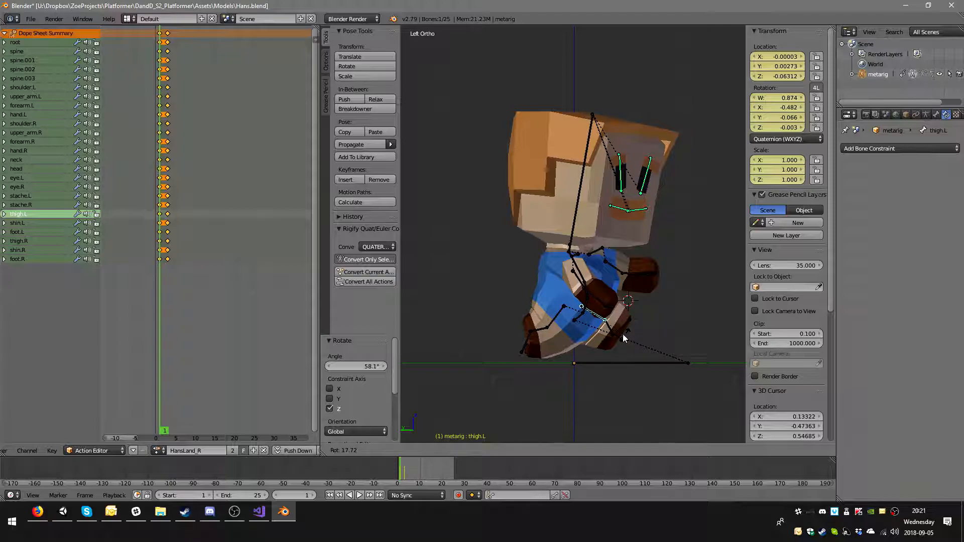
{"action": "left_click", "coordinate": [617, 338]}
{"action": "right_click", "coordinate": [558, 317]}
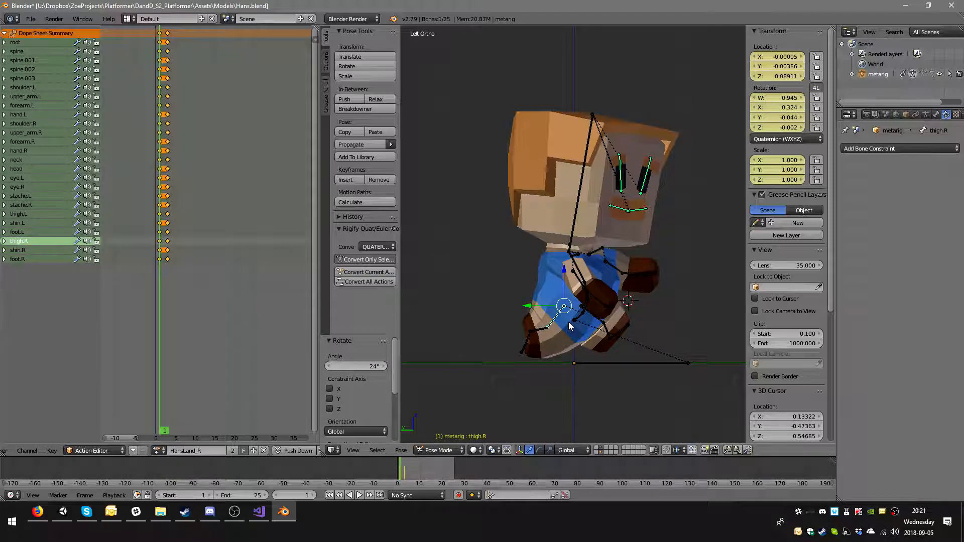
{"action": "key", "text": "r"}
{"action": "left_click", "coordinate": [595, 312]}
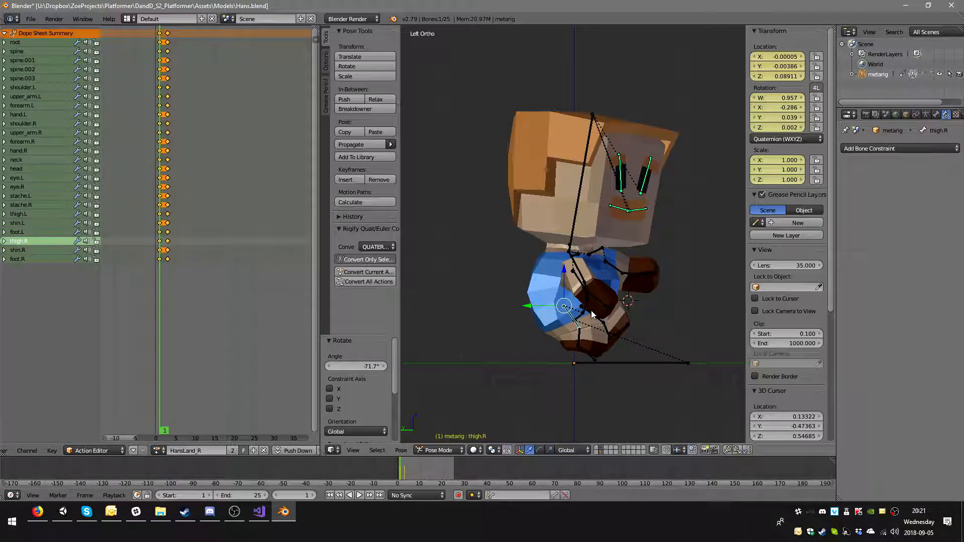
Step: Rotate the right foot bone about -56.3° and insert a keyframe for all bones at frame 1
{"action": "right_click", "coordinate": [589, 355]}
{"action": "key", "text": "r"}
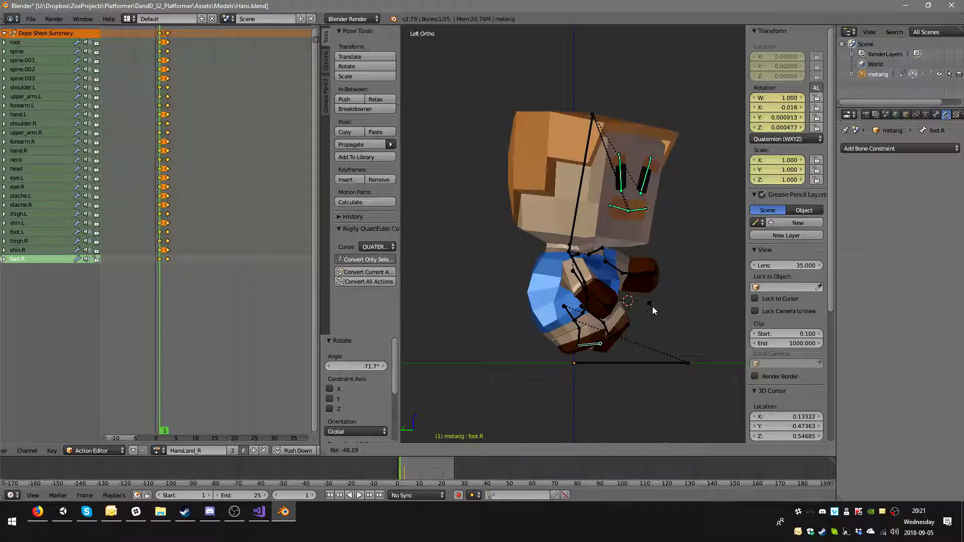
{"action": "left_click", "coordinate": [670, 316]}
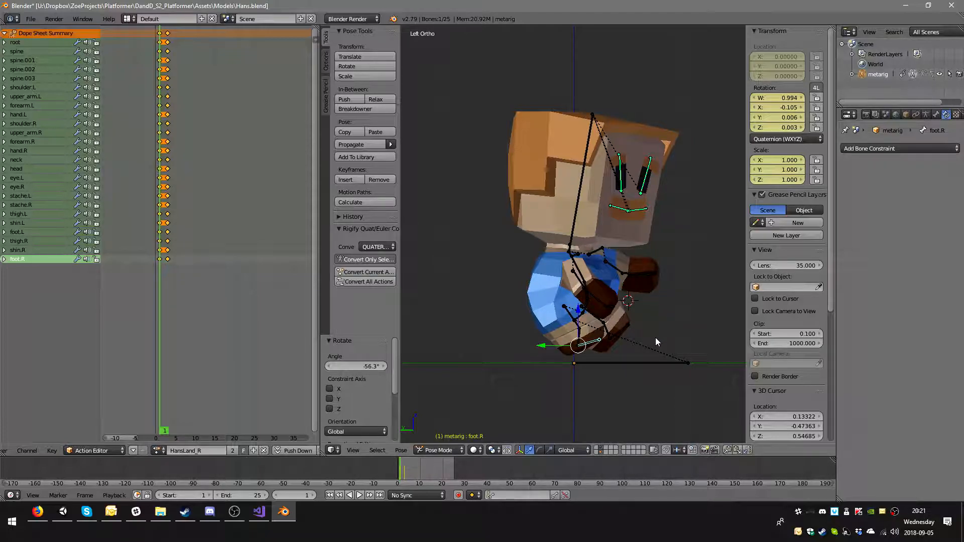
{"action": "key", "text": "a"}
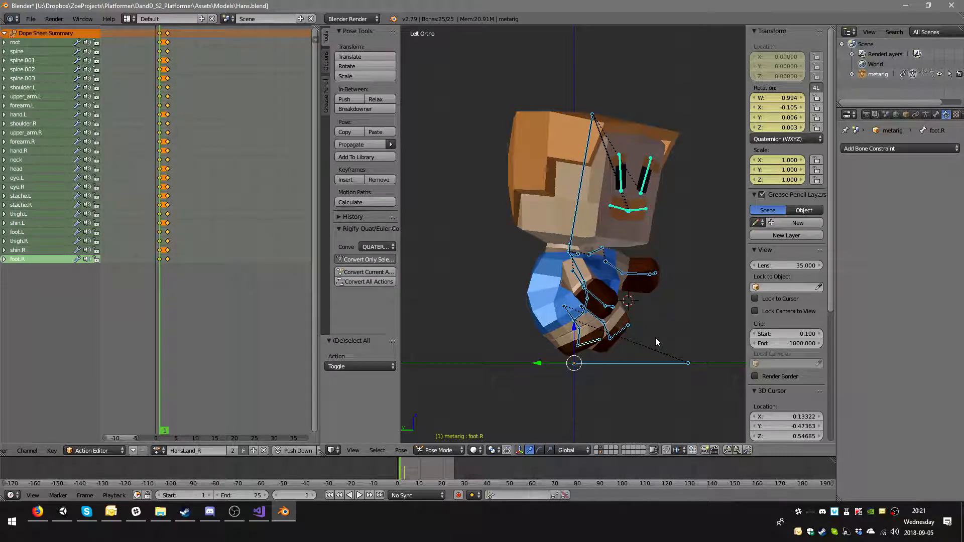
{"action": "key", "text": "i"}
{"action": "left_click", "coordinate": [655, 338]}
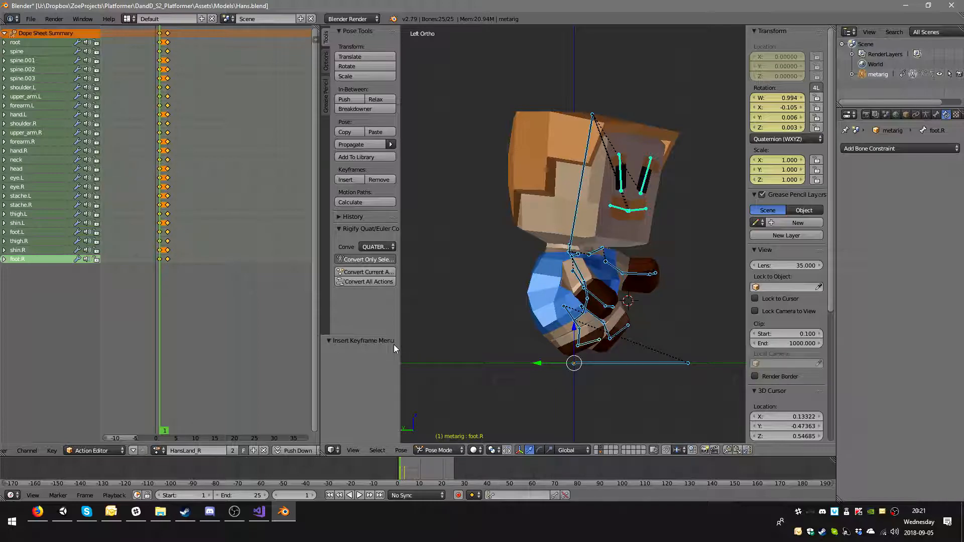
Step: Play back the HansLand_R animation and save Hans.blend over the existing file
{"action": "left_click", "coordinate": [359, 495]}
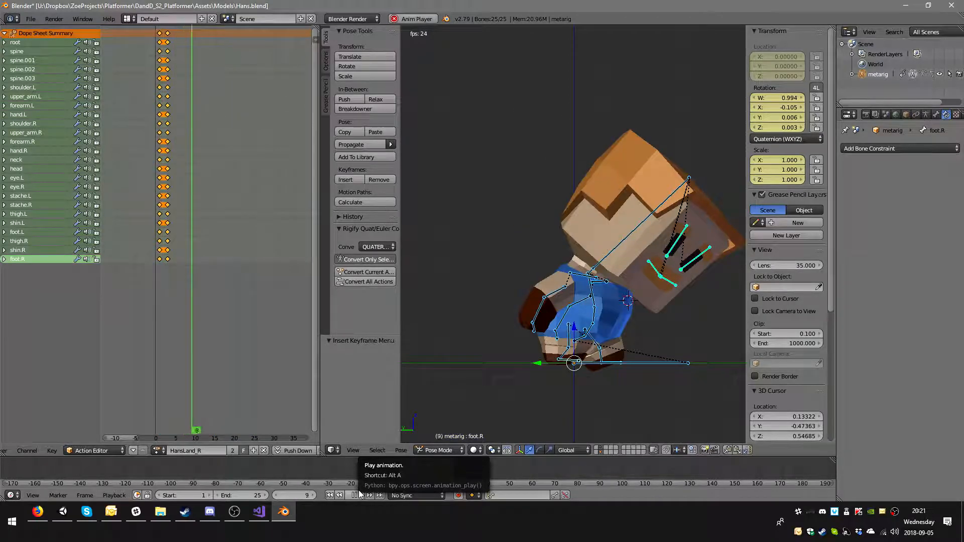
{"action": "key", "text": "Escape"}
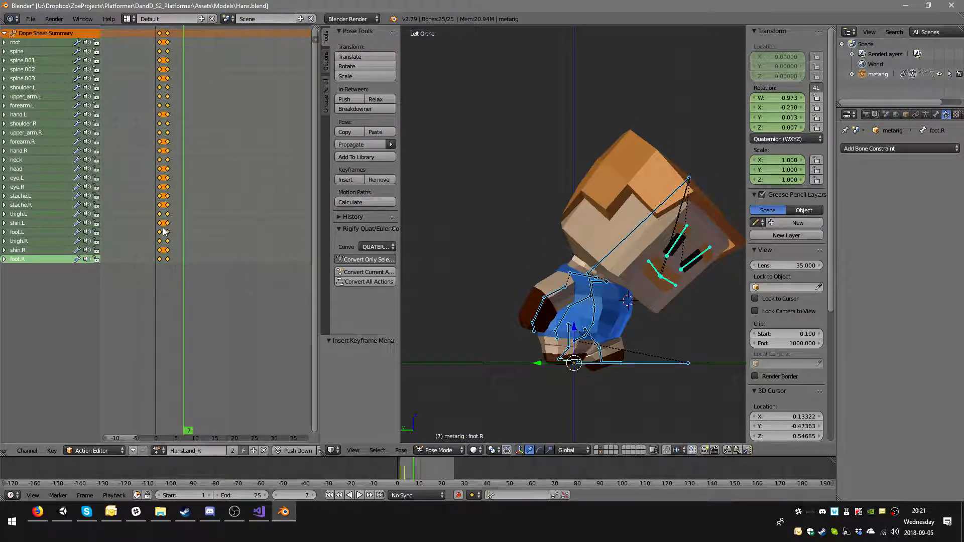
{"action": "key", "text": "Up"}
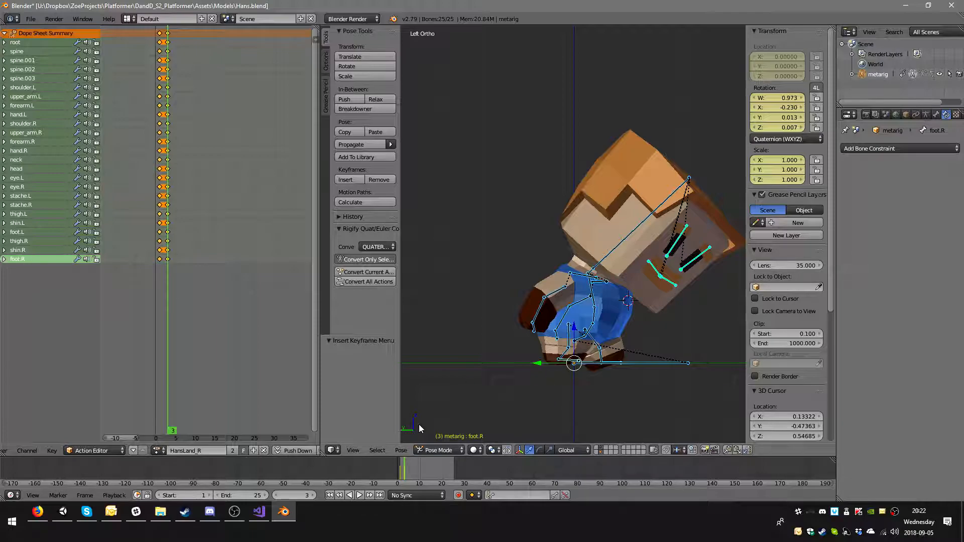
{"action": "key", "text": "ctrl+s"}
{"action": "left_click", "coordinate": [495, 370]}
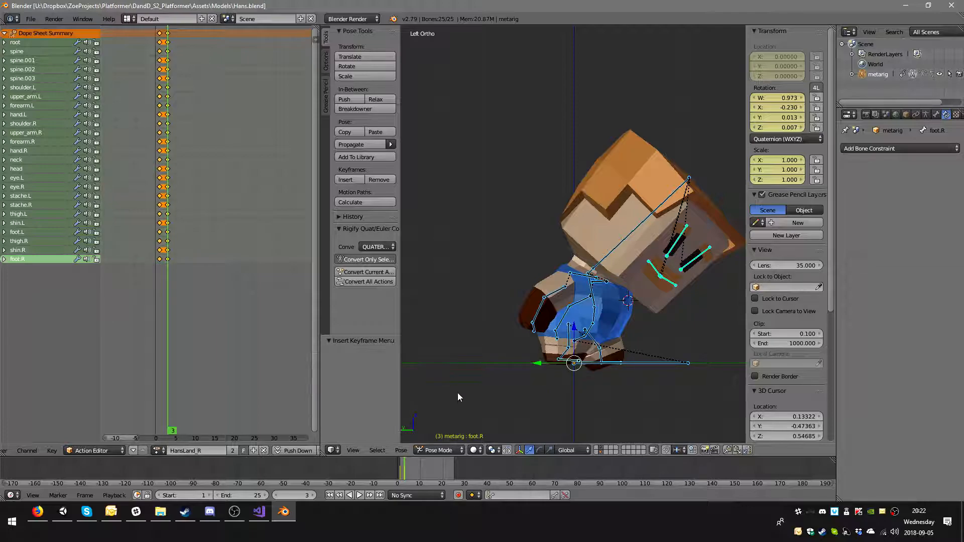
Step: Switch to Unity, add two animation clips to the Hans model's import settings, and set the first new clip's source take to HansJump_R
{"action": "left_click", "coordinate": [68, 511]}
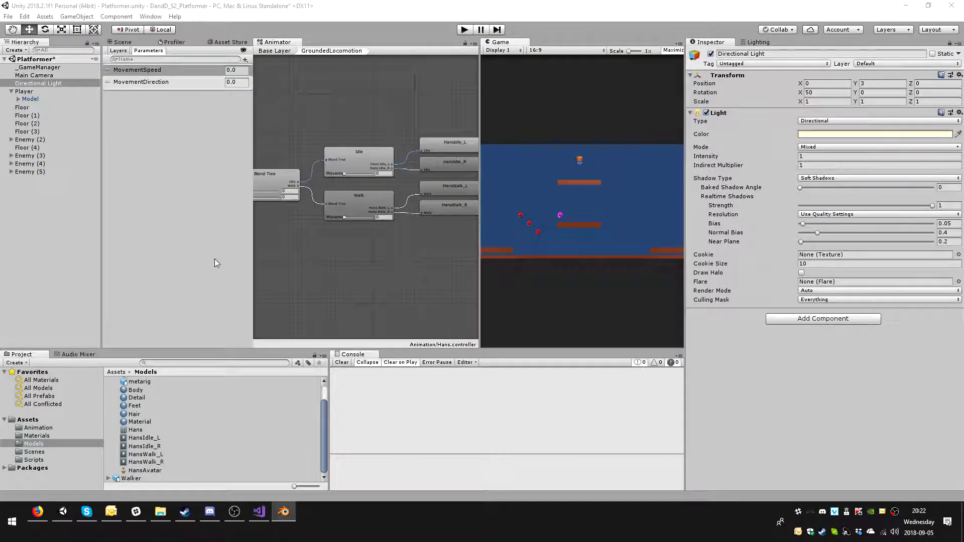
{"action": "left_click", "coordinate": [147, 390]}
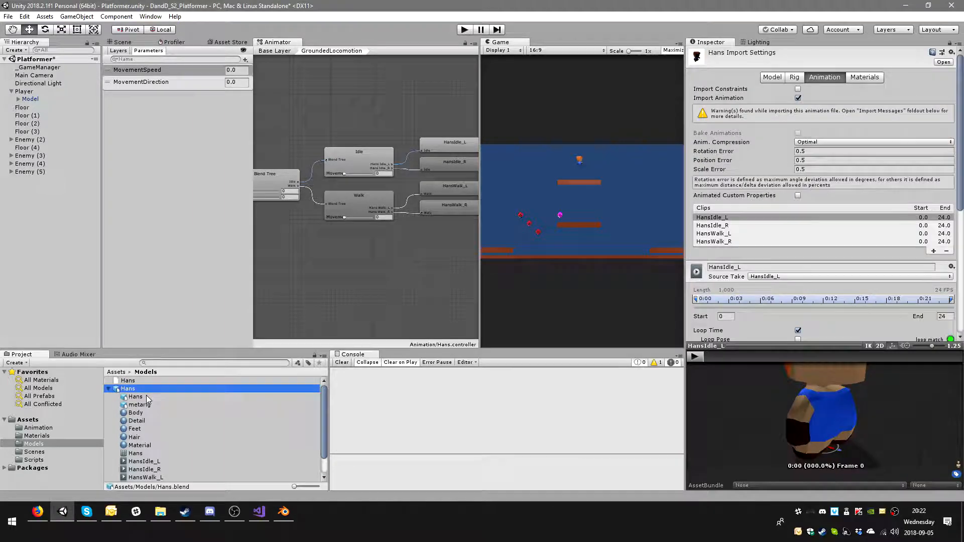
{"action": "left_click", "coordinate": [933, 251]}
{"action": "left_click", "coordinate": [933, 258]}
{"action": "left_click", "coordinate": [878, 250]}
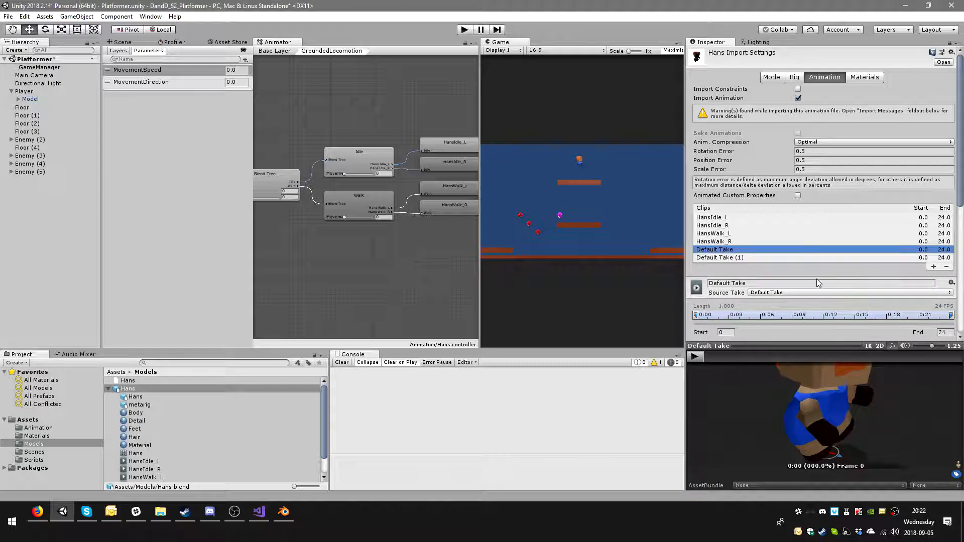
{"action": "left_click", "coordinate": [799, 293]}
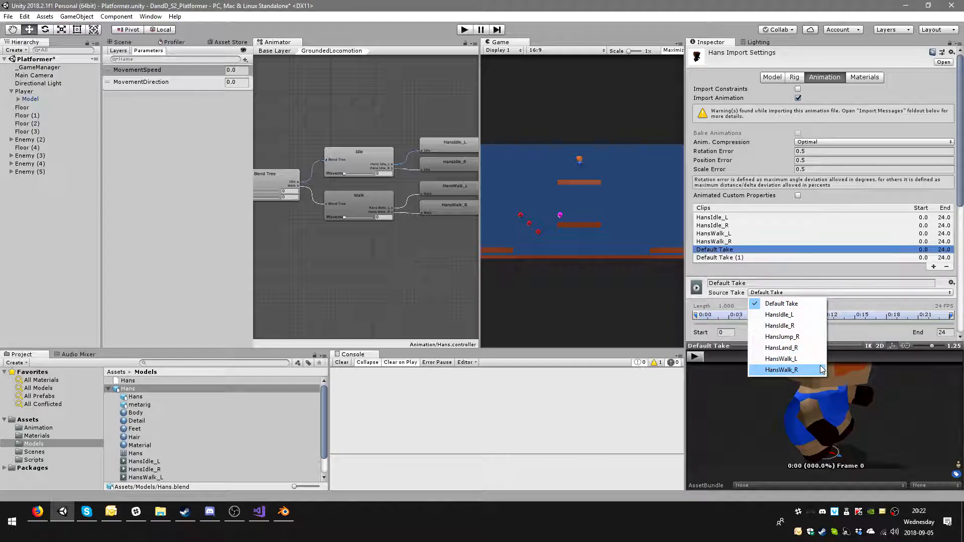
{"action": "left_click", "coordinate": [801, 337]}
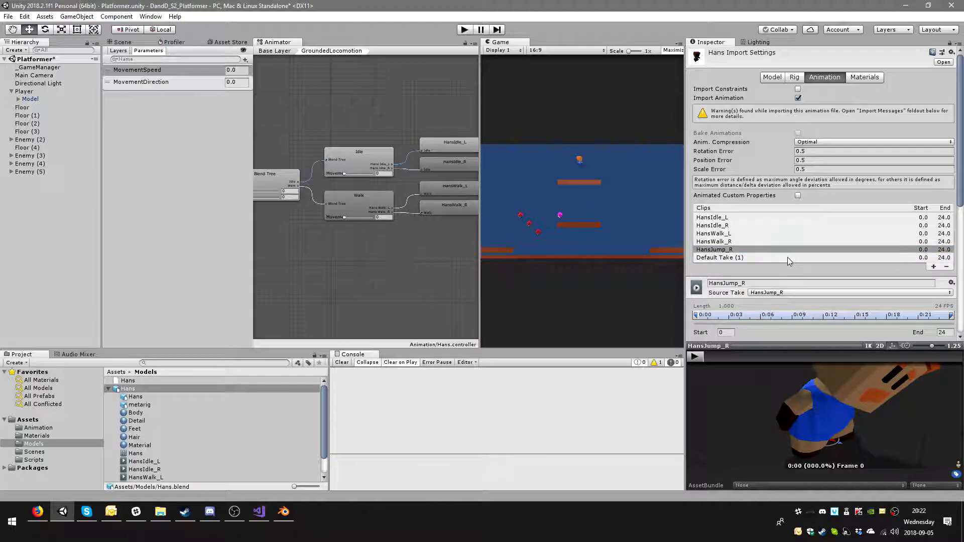
Step: Remove the surplus third new clip and set the remaining default clip's source take to HansLand_R
{"action": "left_click", "coordinate": [933, 267]}
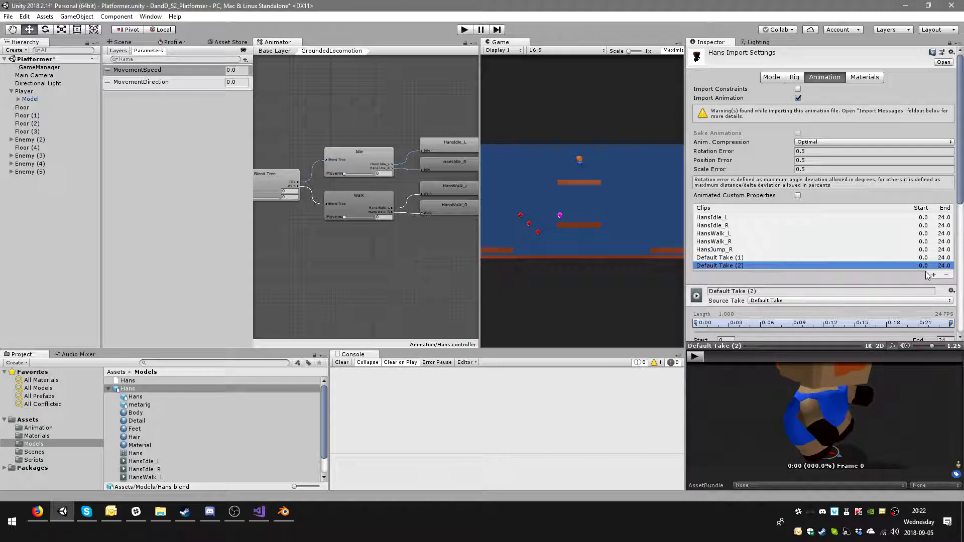
{"action": "left_click", "coordinate": [946, 275]}
{"action": "left_click", "coordinate": [807, 292]}
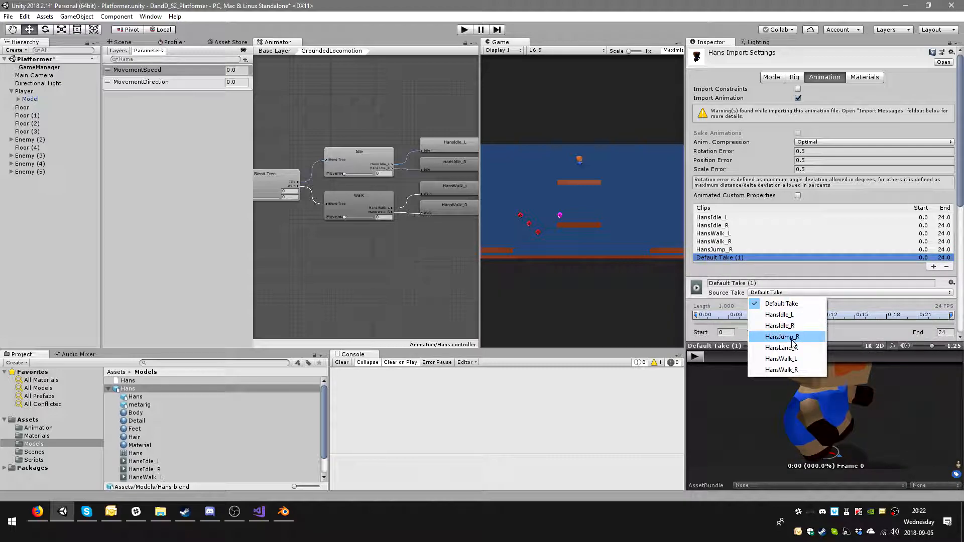
{"action": "left_click", "coordinate": [783, 351]}
Step: Bake the HansLand_R clip's root rotation, Y position and XZ position into the pose, all based upon Original
{"action": "scroll", "coordinate": [822, 295], "scroll_direction": "down", "scroll_amount": 2}
{"action": "scroll", "coordinate": [822, 294], "scroll_direction": "down", "scroll_amount": 10}
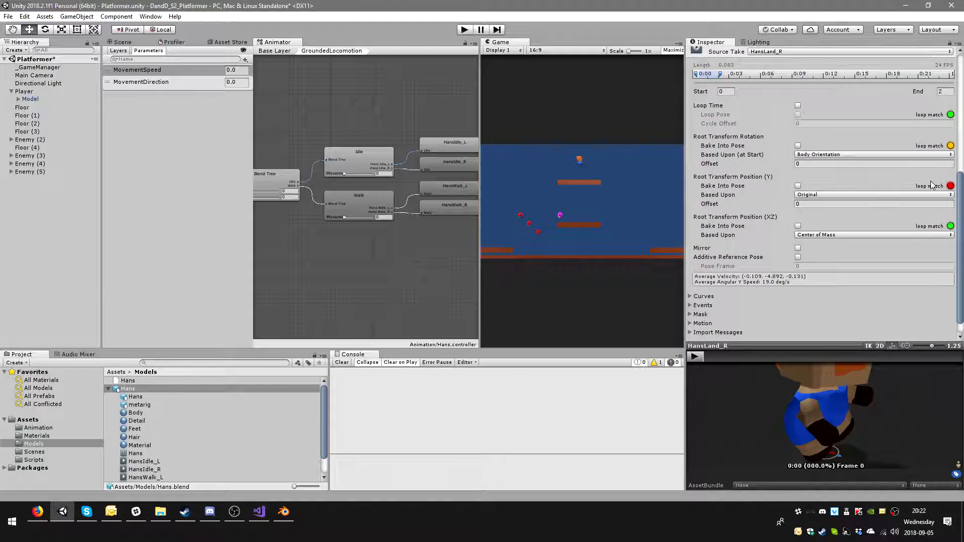
{"action": "left_click", "coordinate": [798, 186]}
{"action": "left_click", "coordinate": [798, 226]}
{"action": "left_click", "coordinate": [824, 234]}
{"action": "left_click", "coordinate": [816, 246]}
{"action": "left_click", "coordinate": [798, 146]}
{"action": "left_click", "coordinate": [823, 154]}
{"action": "left_click", "coordinate": [823, 164]}
Step: Bake the HansJump_R clip's root transform rotation into the pose, based upon Original
{"action": "scroll", "coordinate": [872, 220], "scroll_direction": "up", "scroll_amount": 7}
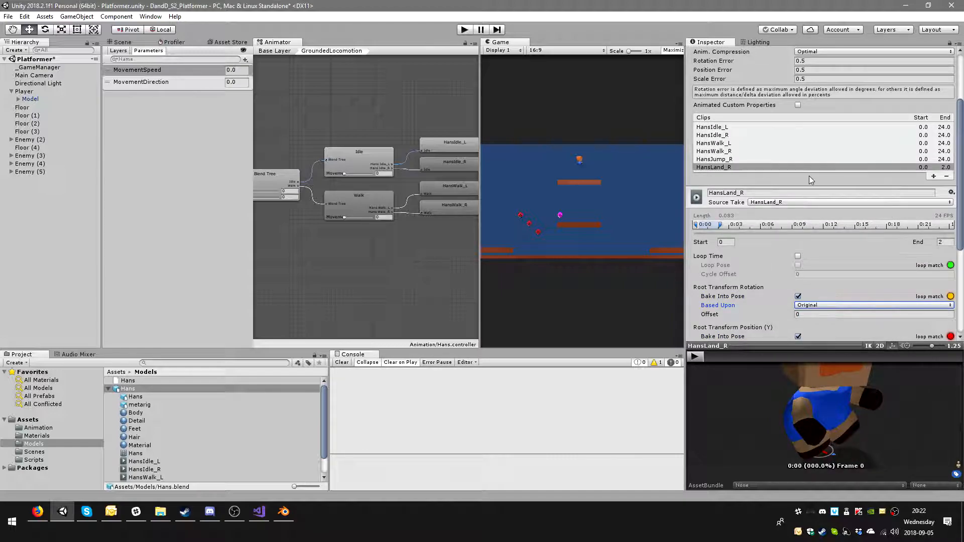
{"action": "scroll", "coordinate": [806, 182], "scroll_direction": "down", "scroll_amount": 2}
{"action": "left_click", "coordinate": [746, 130]}
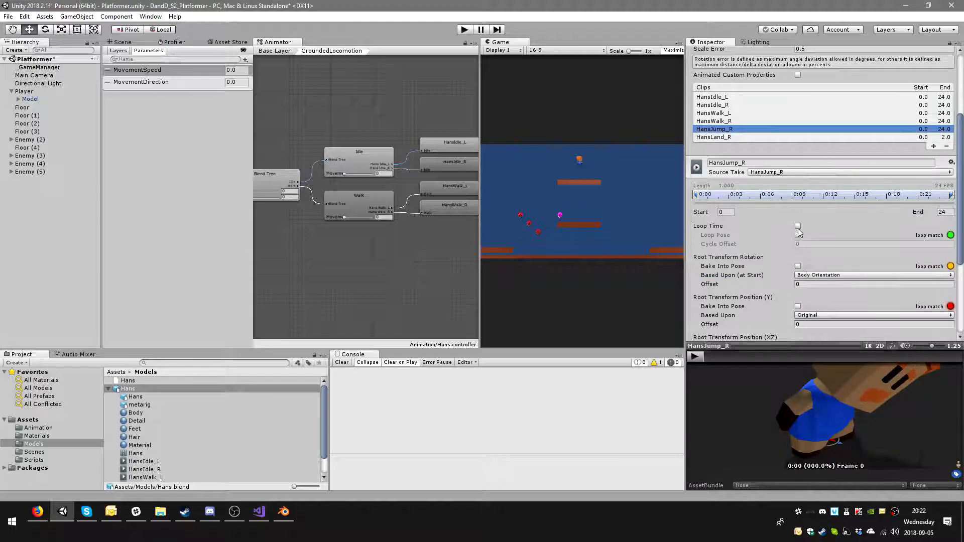
{"action": "left_click", "coordinate": [798, 266]}
{"action": "left_click", "coordinate": [823, 274]}
{"action": "left_click", "coordinate": [824, 284]}
Step: Bake the HansJump_R clip's root Y and XZ positions into the pose, both based upon Original
{"action": "scroll", "coordinate": [828, 290], "scroll_direction": "down", "scroll_amount": 4}
{"action": "scroll", "coordinate": [828, 291], "scroll_direction": "down", "scroll_amount": 2}
{"action": "left_click", "coordinate": [798, 216]}
{"action": "left_click", "coordinate": [824, 224]}
{"action": "left_click", "coordinate": [823, 234]}
{"action": "left_click", "coordinate": [798, 256]}
{"action": "left_click", "coordinate": [824, 265]}
{"action": "left_click", "coordinate": [823, 274]}
{"action": "scroll", "coordinate": [855, 282], "scroll_direction": "down", "scroll_amount": 3}
{"action": "scroll", "coordinate": [867, 420], "scroll_direction": "down", "scroll_amount": 3}
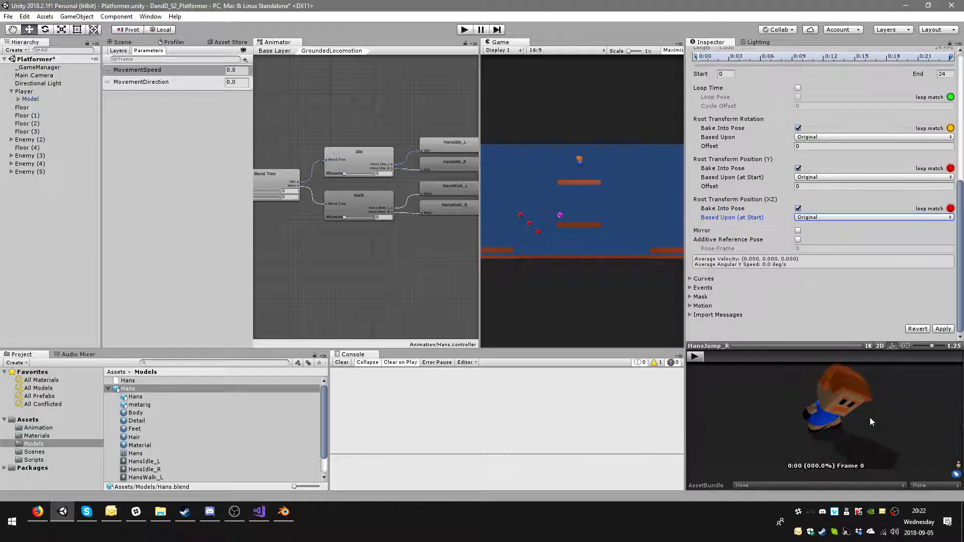
Step: Apply the Hans import settings after previewing the HansJump_R clip, and show the HansWalk_R clip's settings
{"action": "left_click", "coordinate": [695, 356]}
{"action": "left_click_drag", "start_coordinate": [806, 395], "coordinate": [754, 379]}
{"action": "left_click", "coordinate": [695, 356]}
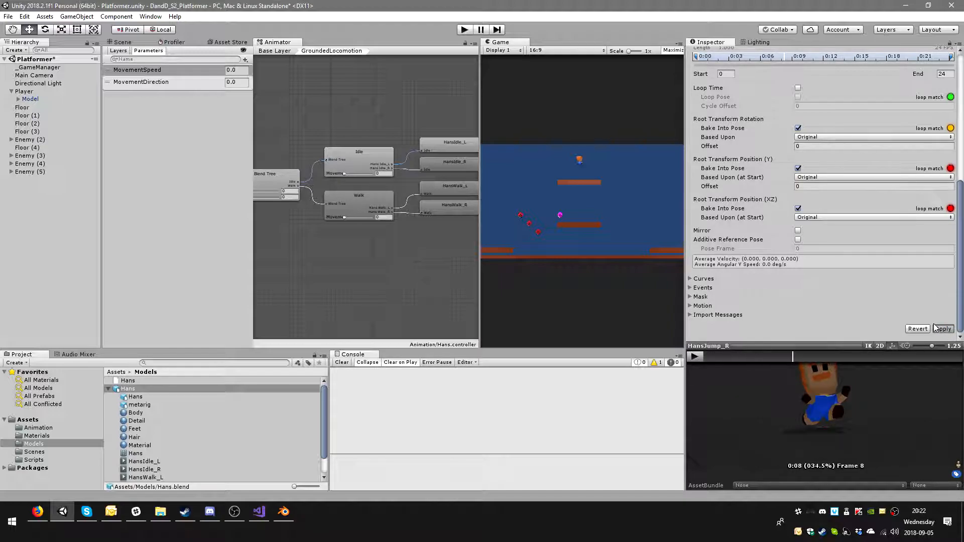
{"action": "left_click", "coordinate": [934, 326]}
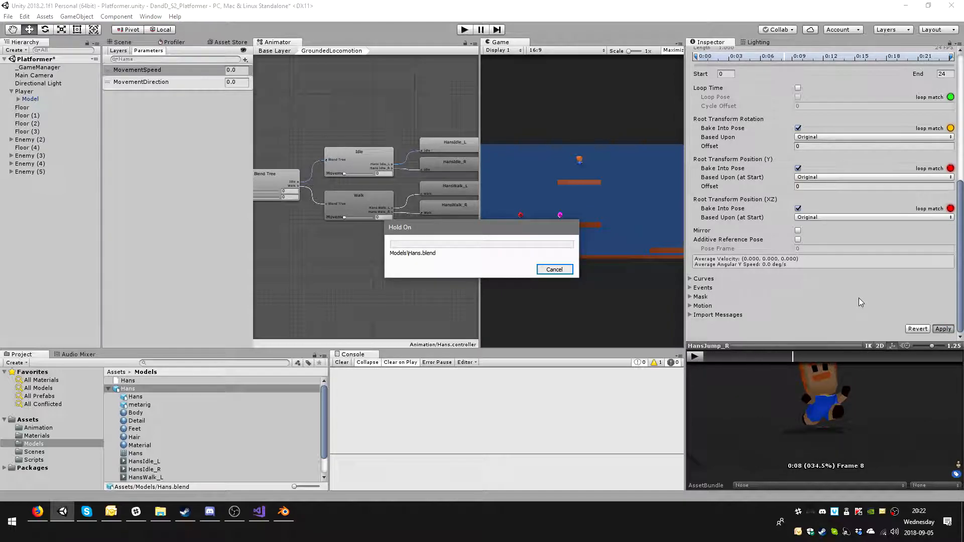
{"action": "scroll", "coordinate": [823, 292], "scroll_direction": "up", "scroll_amount": 5}
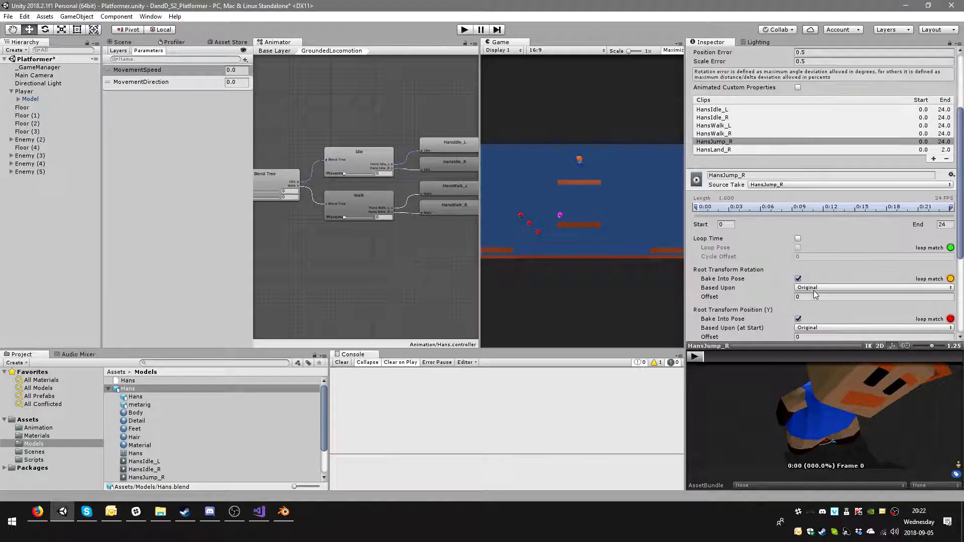
{"action": "left_click", "coordinate": [743, 134]}
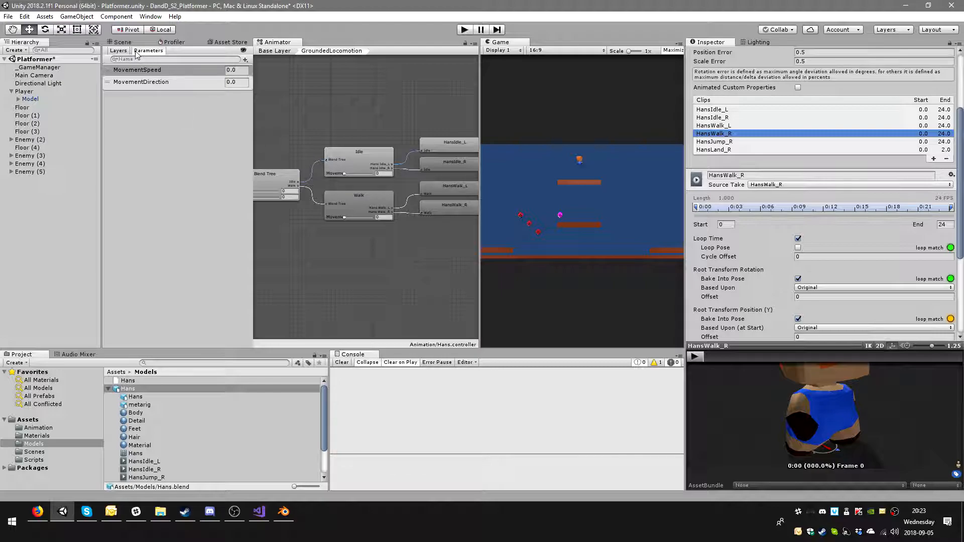
Step: Create an empty state in the Hans animator's Base Layer and add a transition to it from Any State
{"action": "left_click", "coordinate": [271, 51]}
{"action": "middle_click_drag", "start_coordinate": [417, 143], "coordinate": [391, 183]}
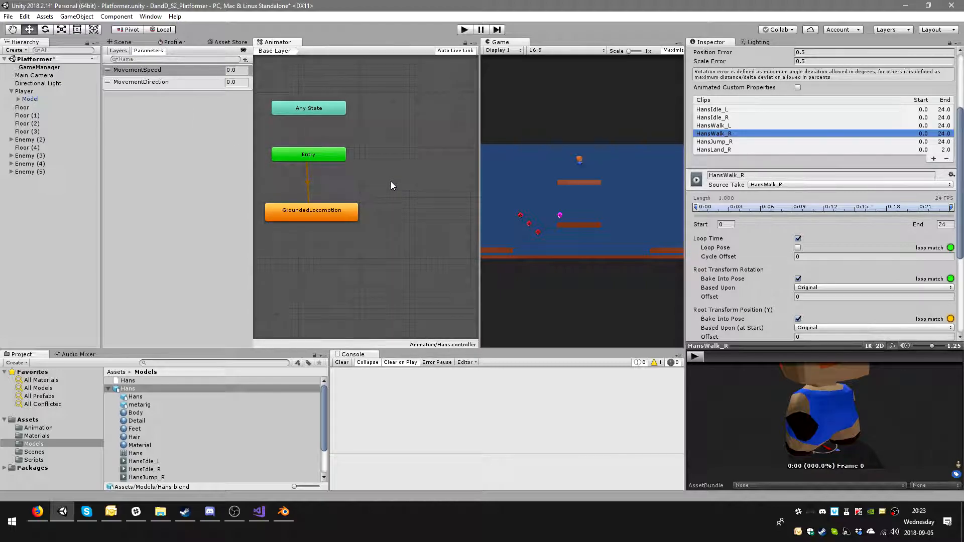
{"action": "right_click", "coordinate": [411, 148]}
{"action": "mouse_move", "coordinate": [461, 154]}
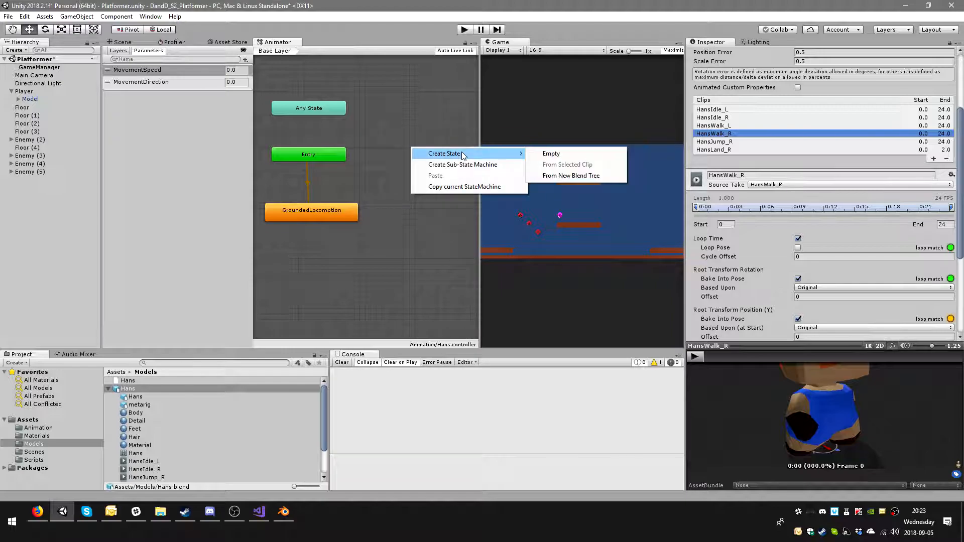
{"action": "left_click", "coordinate": [587, 153]}
{"action": "right_click", "coordinate": [336, 113]}
{"action": "left_click", "coordinate": [362, 119]}
{"action": "left_click", "coordinate": [415, 159]}
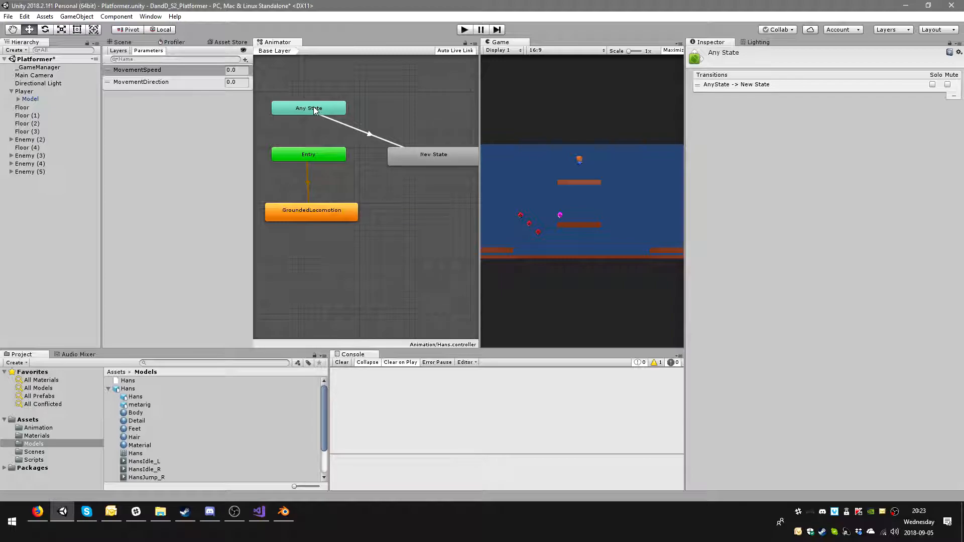
Step: Try a transition from New State to GroundedLocomotion, and delete it
{"action": "left_click", "coordinate": [411, 161]}
{"action": "right_click", "coordinate": [423, 161]}
{"action": "left_click", "coordinate": [438, 164]}
{"action": "left_click", "coordinate": [326, 215]}
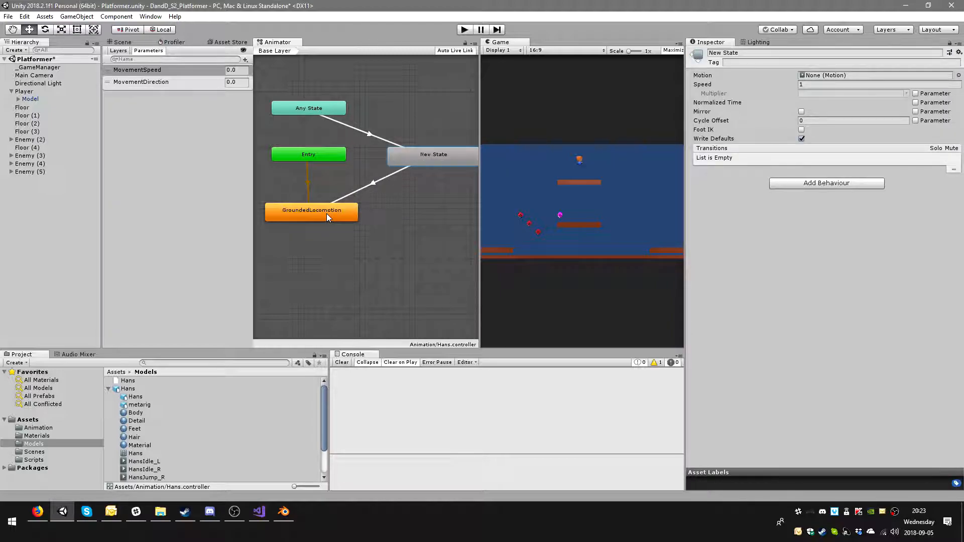
{"action": "right_click", "coordinate": [426, 181]}
{"action": "left_click", "coordinate": [354, 179]}
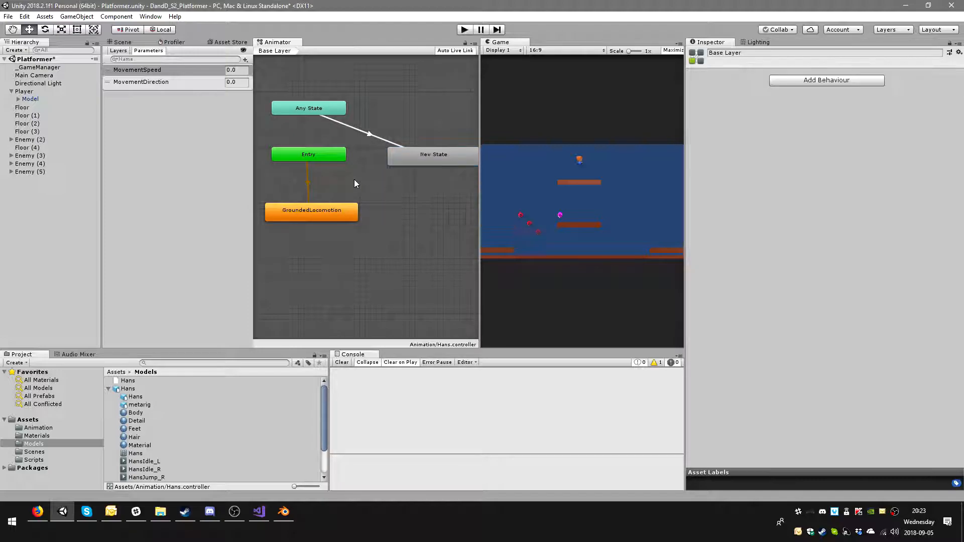
{"action": "left_click", "coordinate": [322, 108]}
{"action": "right_click", "coordinate": [321, 108]}
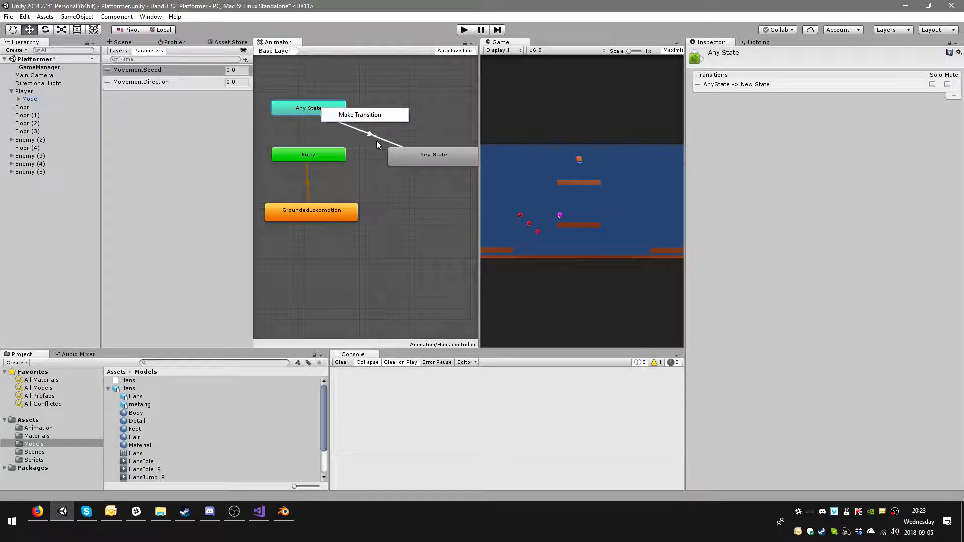
{"action": "left_click", "coordinate": [409, 155]}
{"action": "right_click", "coordinate": [409, 155]}
{"action": "left_click", "coordinate": [400, 200]}
{"action": "left_click", "coordinate": [423, 164]}
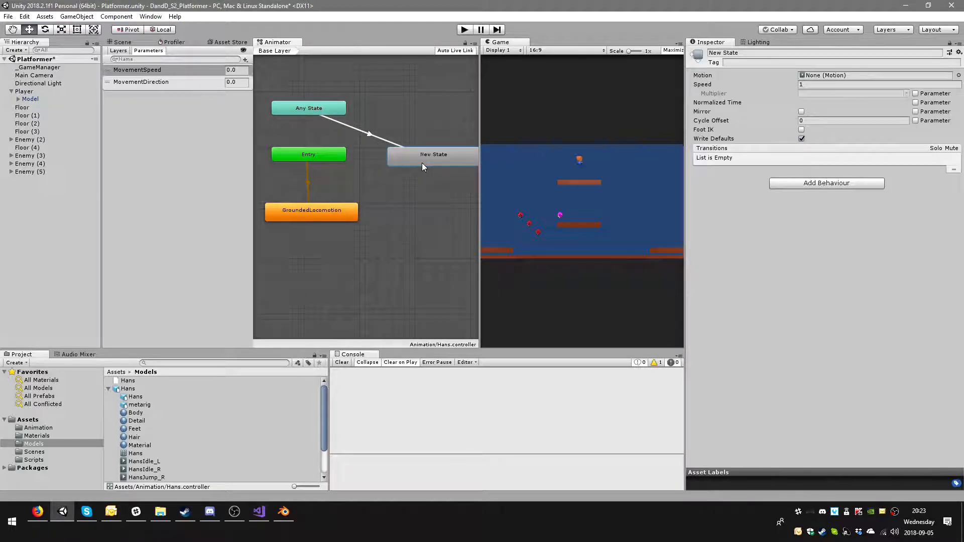
{"action": "right_click", "coordinate": [302, 110]}
{"action": "left_click", "coordinate": [325, 115]}
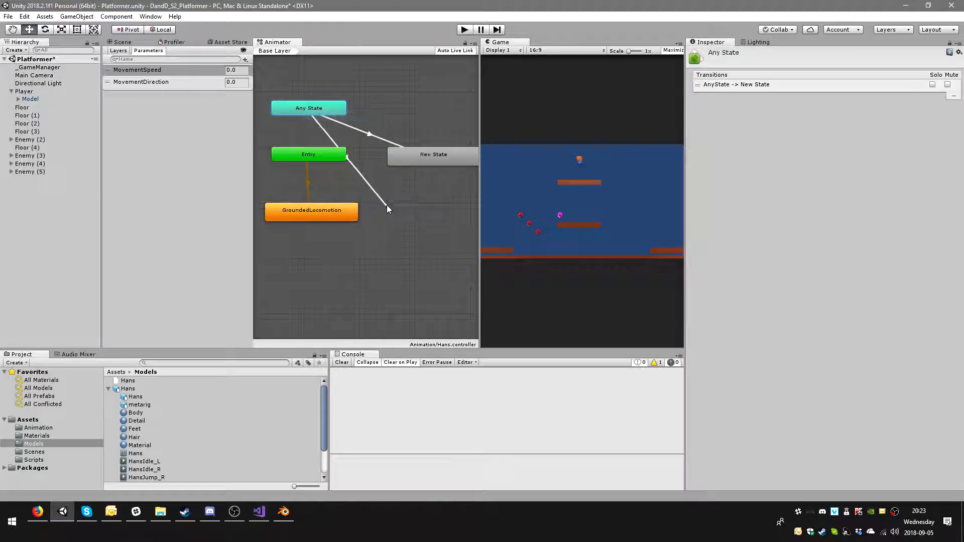
Step: Create a second empty state below New State in the Base Layer and add a transition to it from Any State
{"action": "right_click", "coordinate": [394, 201]}
{"action": "mouse_move", "coordinate": [428, 207]}
{"action": "left_click", "coordinate": [530, 207]}
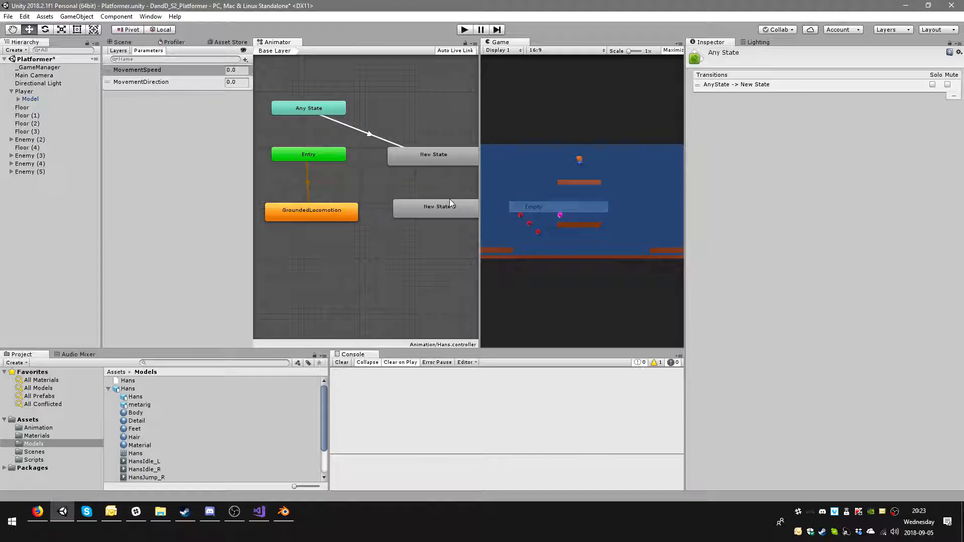
{"action": "right_click", "coordinate": [321, 113]}
{"action": "left_click", "coordinate": [336, 119]}
{"action": "left_click", "coordinate": [411, 216]}
Step: Add a transition from New State 0 to GroundedLocomotion and align New State 0 under New State
{"action": "right_click", "coordinate": [418, 213]}
{"action": "left_click", "coordinate": [322, 218]}
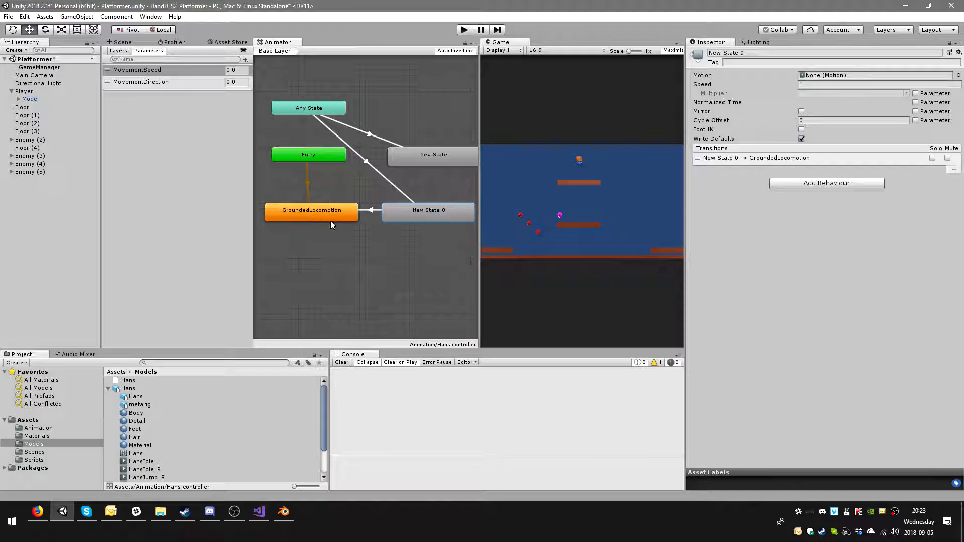
{"action": "left_click_drag", "start_coordinate": [418, 209], "coordinate": [423, 208]}
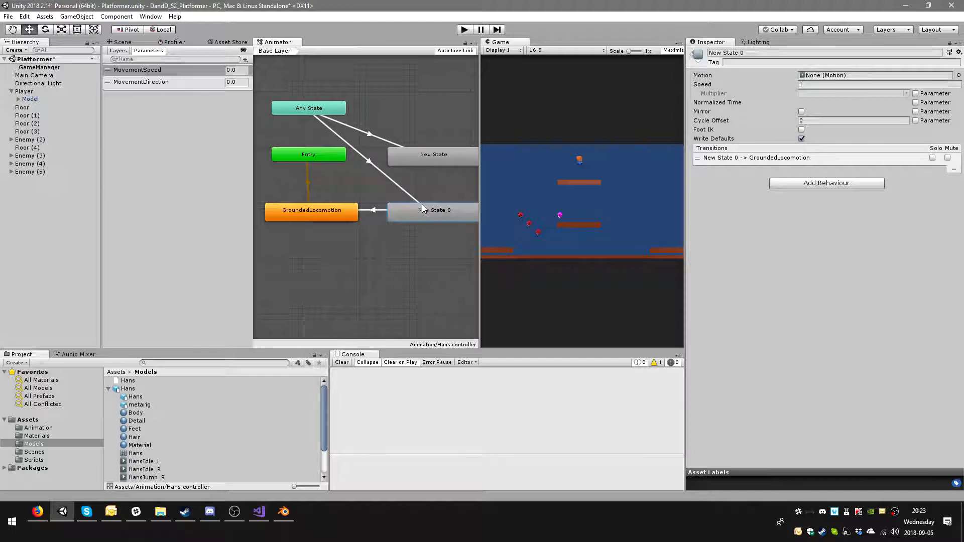
Step: Rename New State 0 as Land and assign HansLand_R as its motion
{"action": "left_click", "coordinate": [778, 53]}
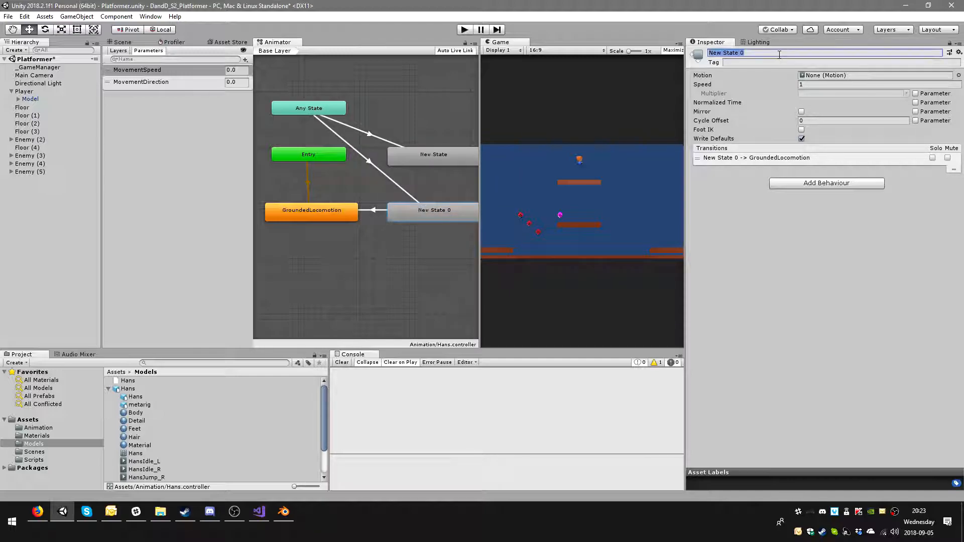
{"action": "type", "text": "L"}
{"action": "key", "text": "Return"}
{"action": "left_click", "coordinate": [958, 76]}
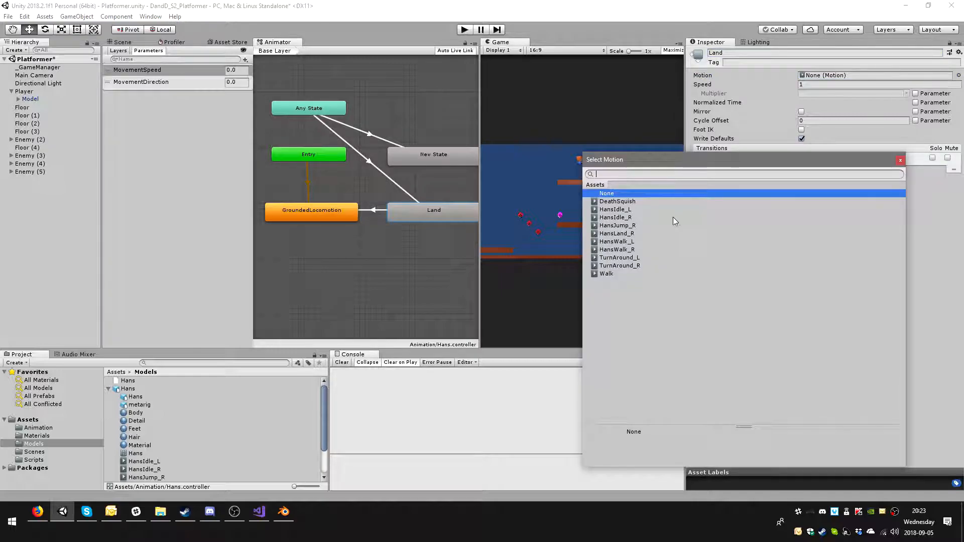
{"action": "double_click", "coordinate": [618, 234]}
Step: Rename New State as Jump and assign HansJump_R as its motion
{"action": "left_click", "coordinate": [418, 161]}
{"action": "left_click", "coordinate": [753, 53]}
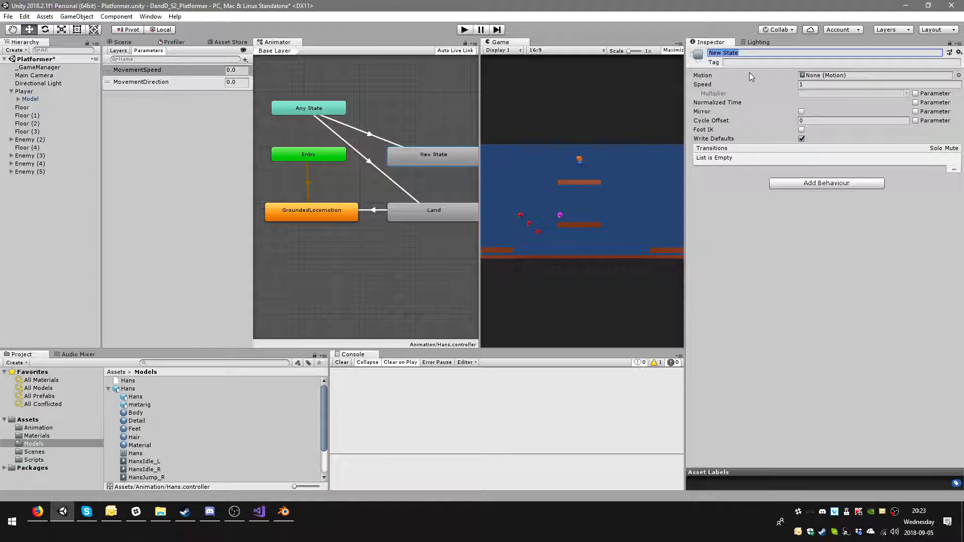
{"action": "type", "text": "Jump"}
{"action": "key", "text": "Return"}
{"action": "left_click", "coordinate": [958, 76]}
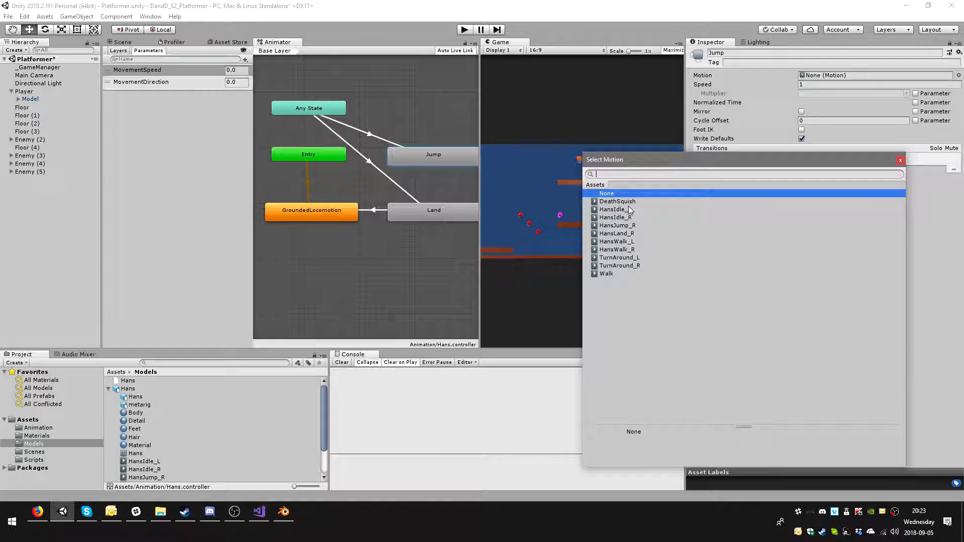
{"action": "double_click", "coordinate": [618, 225]}
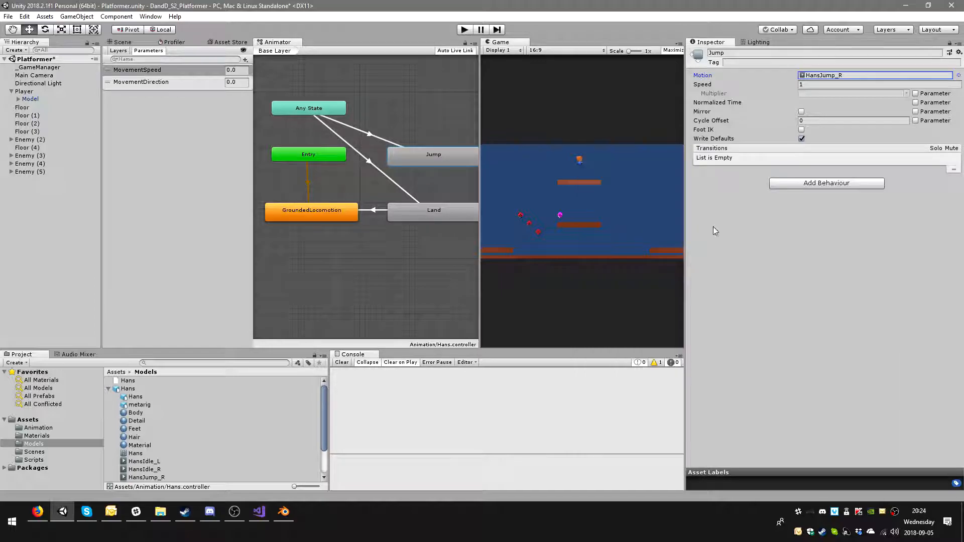
Step: Add two trigger parameters to the Hans animator and name them Jump and Land
{"action": "left_click", "coordinate": [363, 132]}
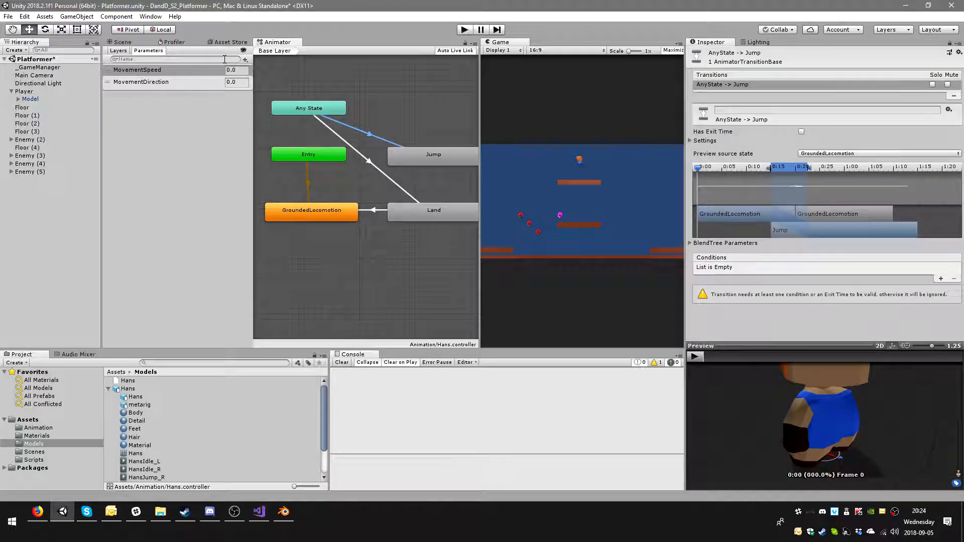
{"action": "left_click", "coordinate": [246, 60]}
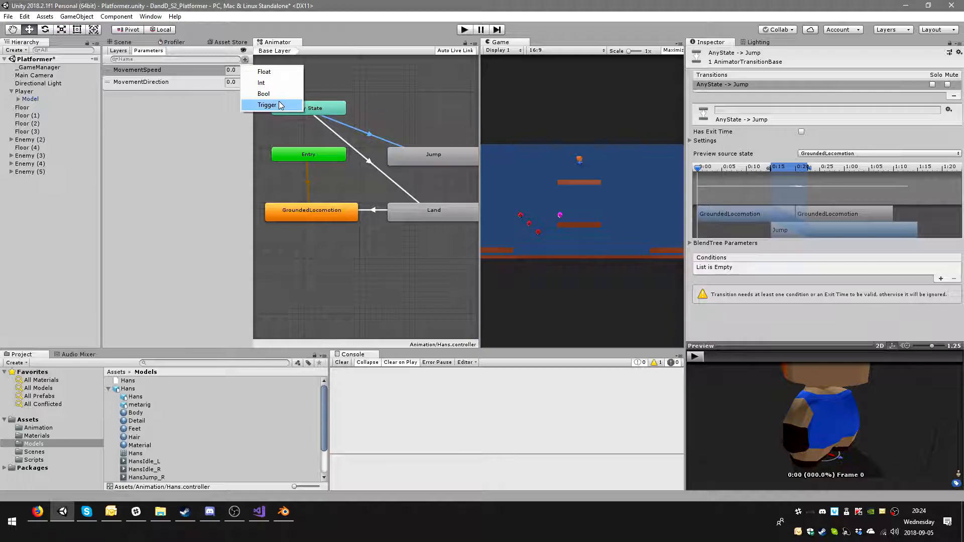
{"action": "left_click", "coordinate": [266, 105]}
{"action": "left_click", "coordinate": [245, 60]}
{"action": "left_click", "coordinate": [273, 105]}
{"action": "left_click", "coordinate": [134, 95]}
{"action": "left_click", "coordinate": [135, 95]}
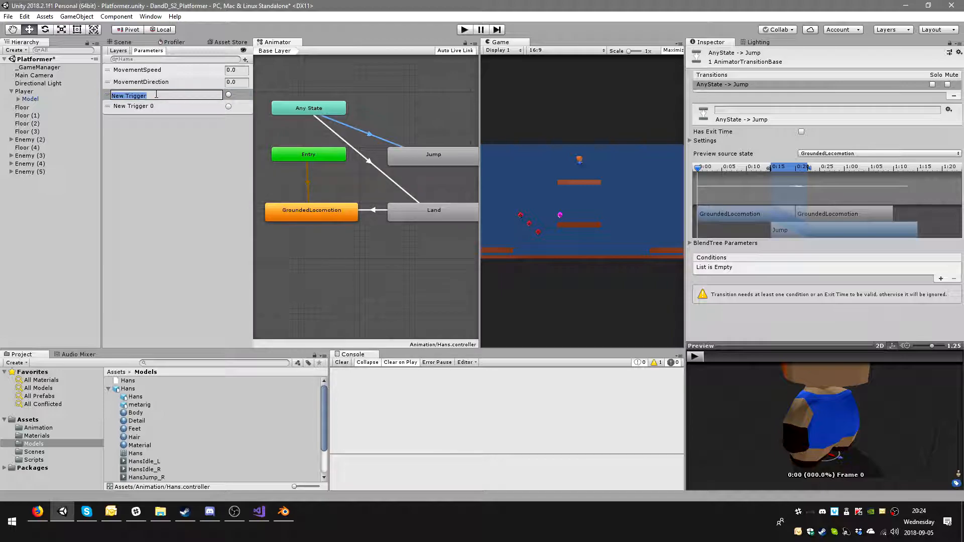
{"action": "type", "text": "Jump"}
{"action": "key", "text": "Return"}
{"action": "left_click", "coordinate": [153, 107]}
{"action": "left_click", "coordinate": [153, 107]}
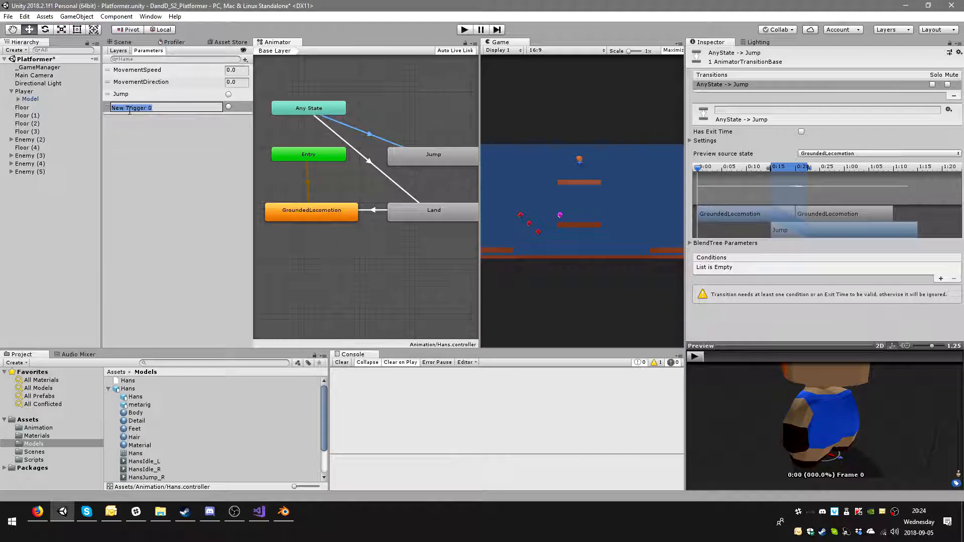
{"action": "type", "text": "Land"}
{"action": "key", "text": "Return"}
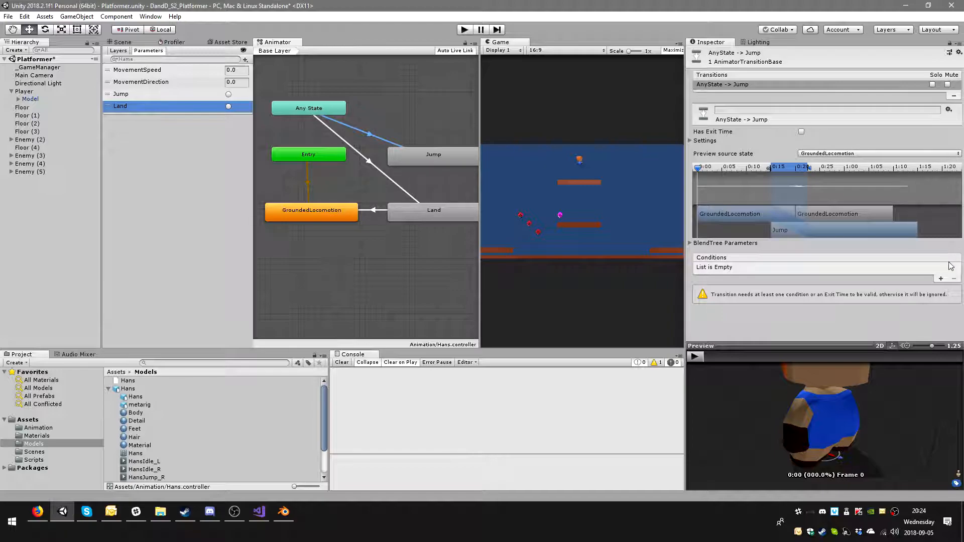
Step: Add the Jump trigger as the Any State to Jump transition's condition, and shift its blend to the timeline's start, previewing the result
{"action": "left_click", "coordinate": [941, 278]}
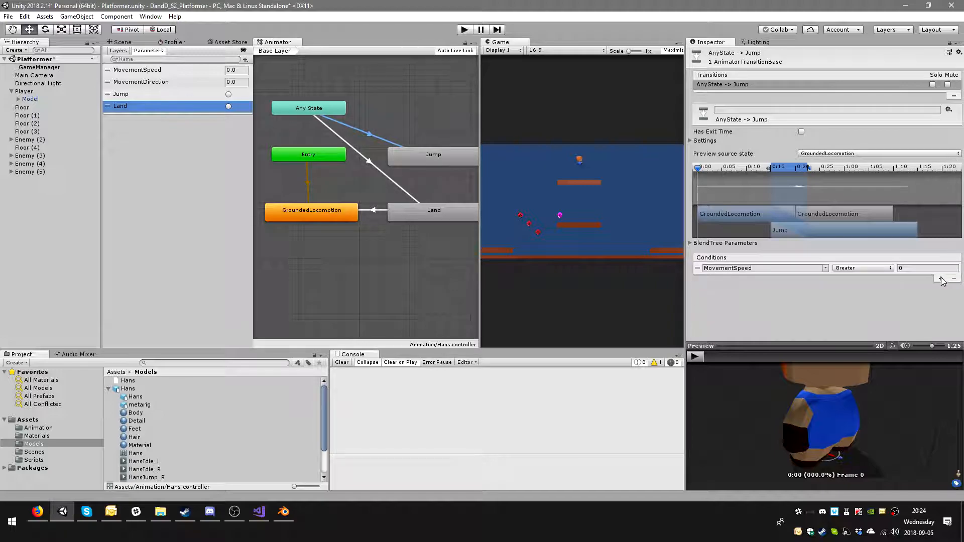
{"action": "left_click", "coordinate": [825, 268]}
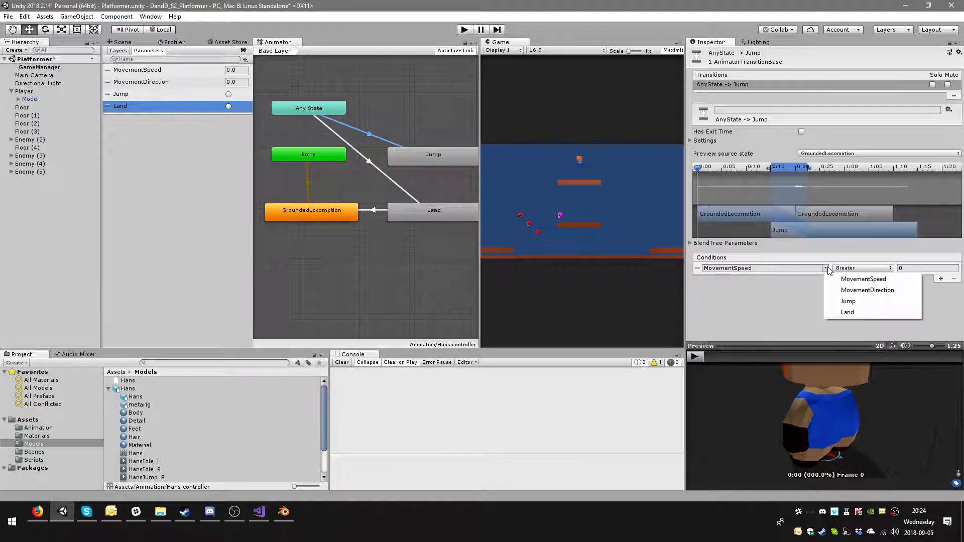
{"action": "left_click", "coordinate": [874, 302]}
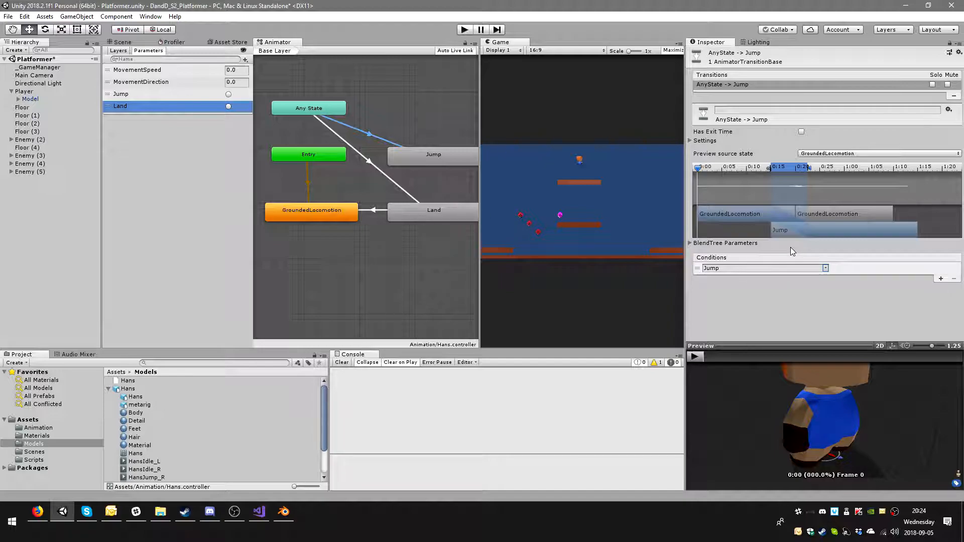
{"action": "mouse_move", "coordinate": [777, 167]}
{"action": "left_mouse_down"}
{"action": "mouse_move", "coordinate": [722, 179]}
{"action": "mouse_move", "coordinate": [737, 171]}
{"action": "mouse_move", "coordinate": [703, 171]}
{"action": "left_mouse_up"}
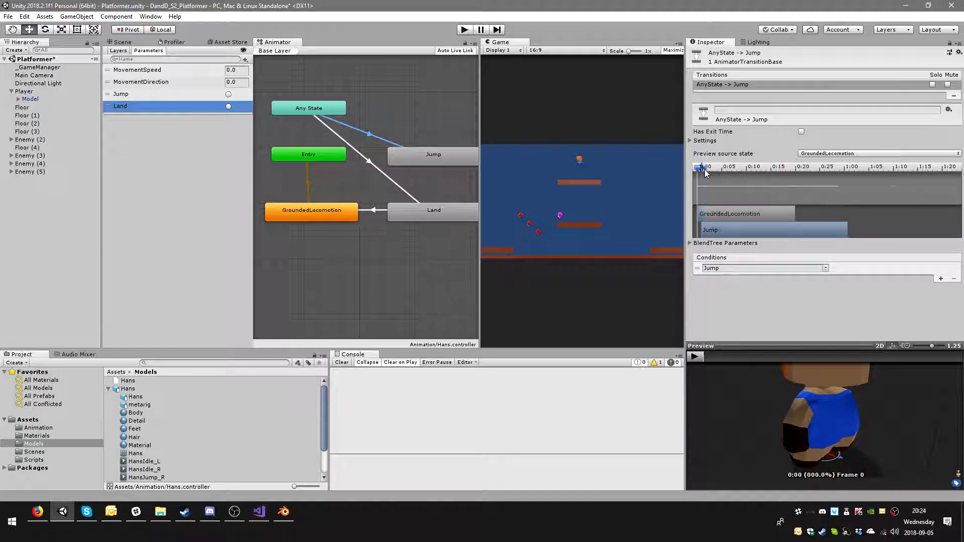
{"action": "left_click", "coordinate": [694, 356]}
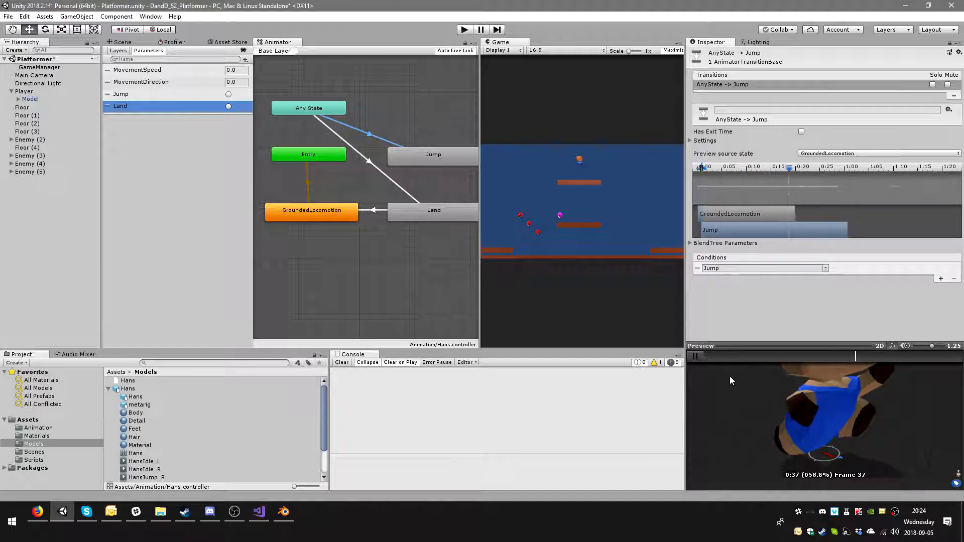
{"action": "left_click", "coordinate": [698, 356]}
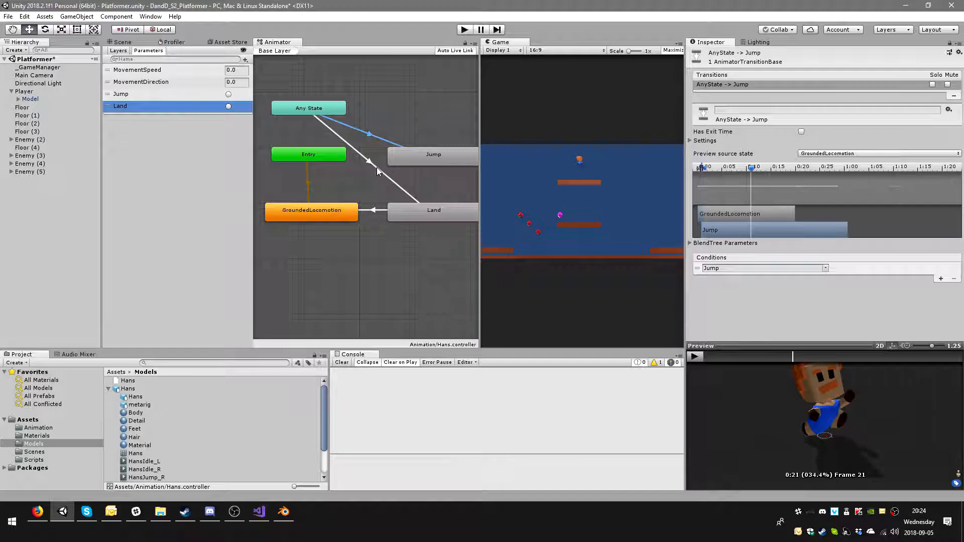
Step: Add the Land trigger as the Any State to Land transition's condition, and shift its blend to the timeline's start, previewing the result
{"action": "left_click", "coordinate": [427, 207]}
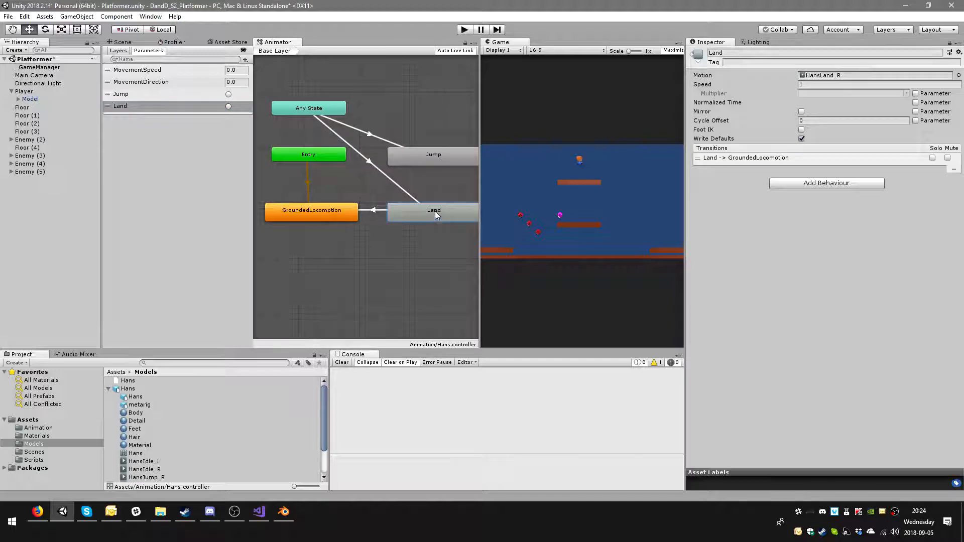
{"action": "left_click", "coordinate": [398, 183]}
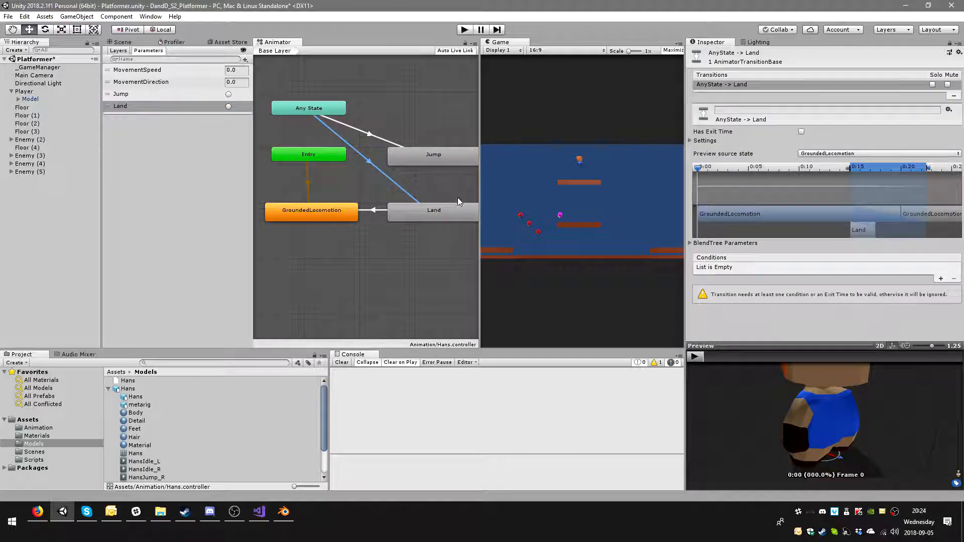
{"action": "left_click", "coordinate": [940, 279]}
{"action": "left_click", "coordinate": [825, 268]}
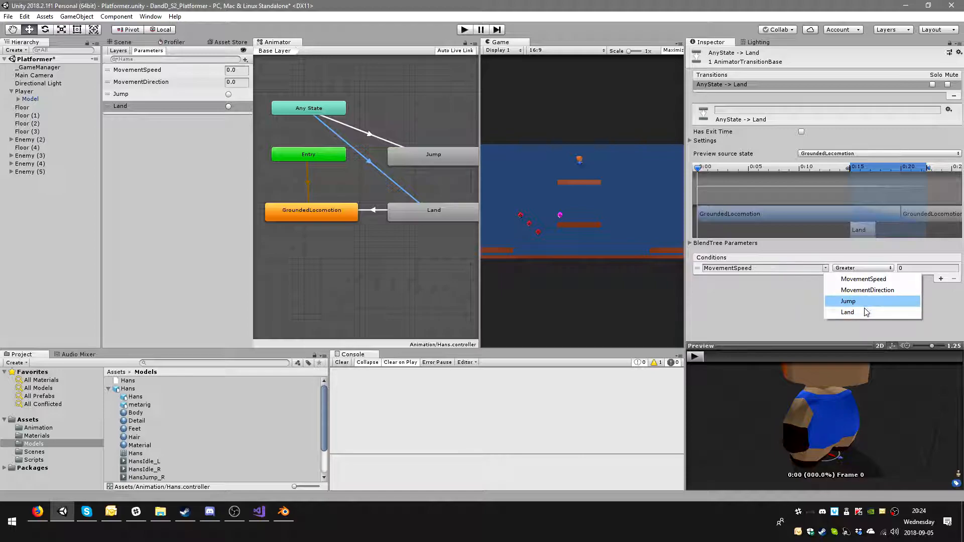
{"action": "left_click", "coordinate": [848, 312]}
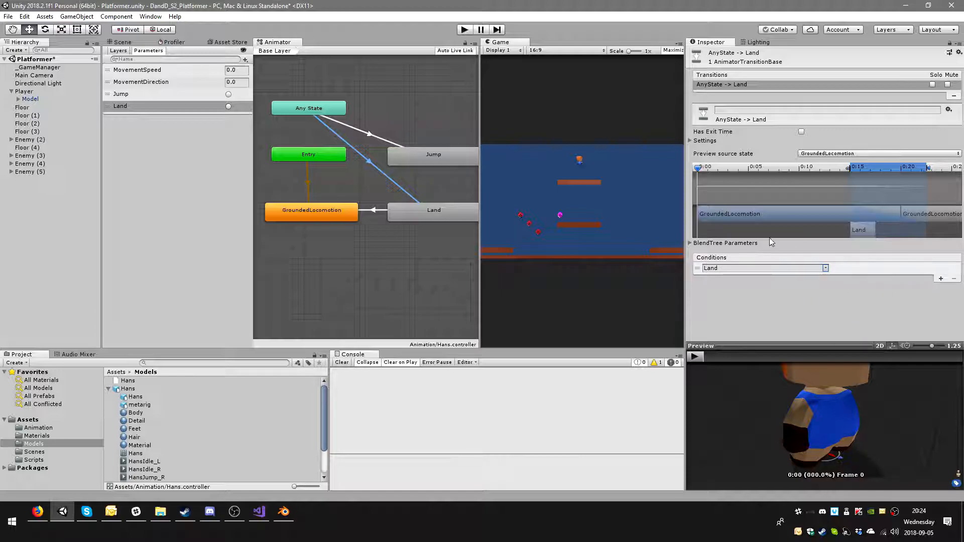
{"action": "left_click_drag", "start_coordinate": [876, 179], "coordinate": [702, 171]}
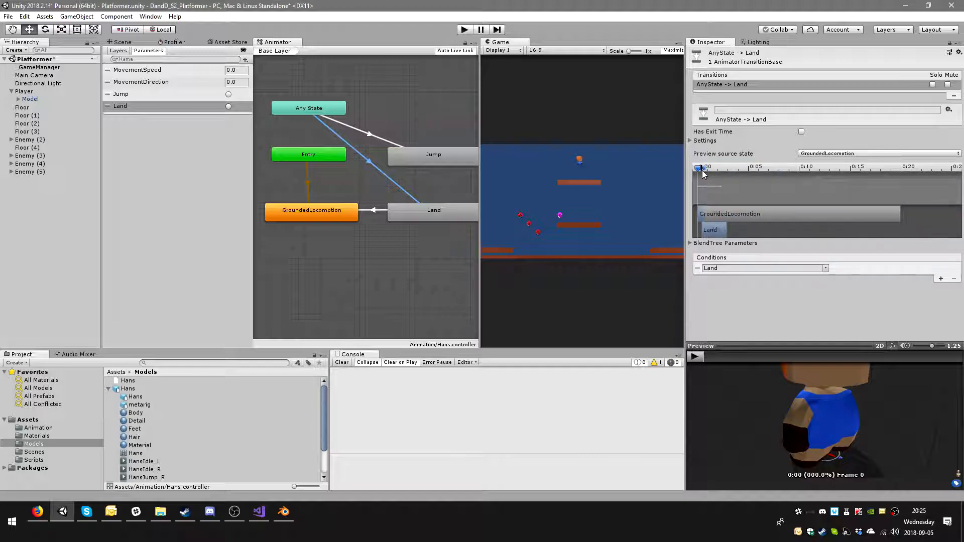
{"action": "left_click", "coordinate": [697, 355]}
{"action": "left_click", "coordinate": [696, 358]}
Step: Shorten the blend of the Land to GroundedLocomotion transition to end just before 0:05, and preview it from several angles
{"action": "left_click", "coordinate": [371, 210]}
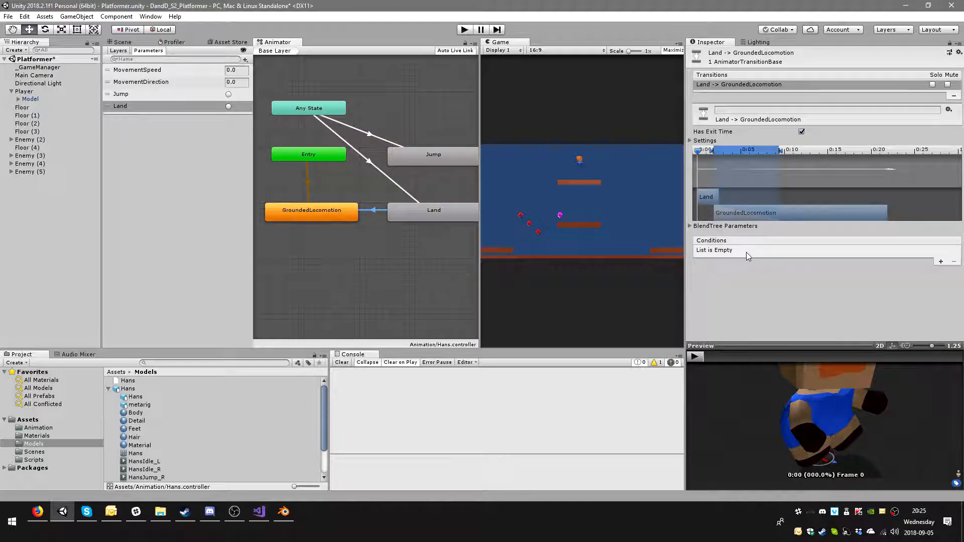
{"action": "left_click_drag", "start_coordinate": [781, 153], "coordinate": [737, 153]}
{"action": "left_click", "coordinate": [696, 357]}
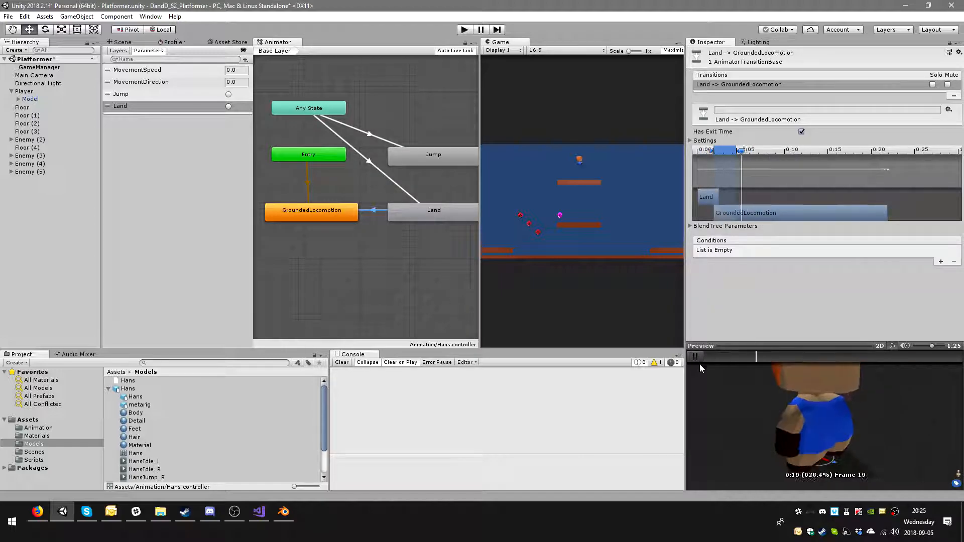
{"action": "left_click_drag", "start_coordinate": [851, 419], "coordinate": [796, 393]}
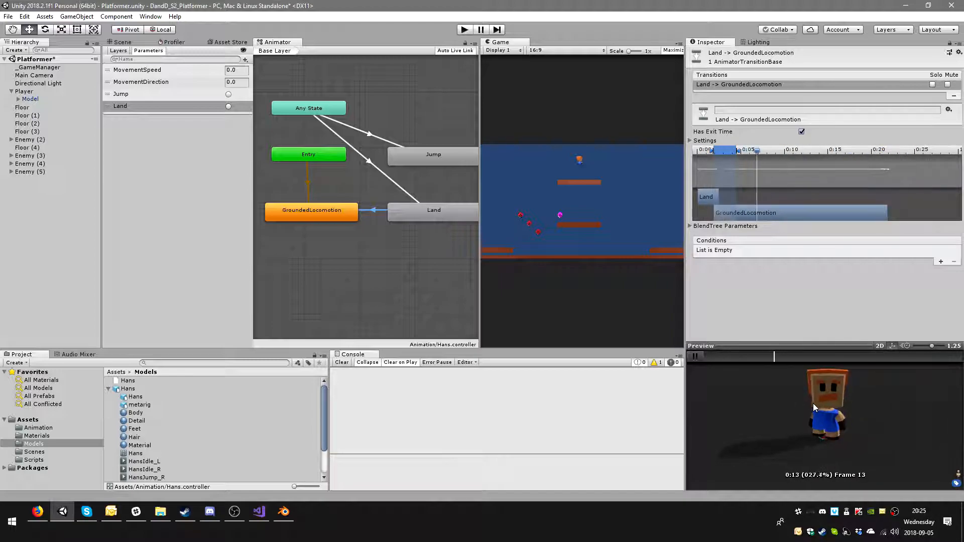
{"action": "mouse_move", "coordinate": [875, 413]}
{"action": "left_mouse_down"}
{"action": "mouse_move", "coordinate": [905, 404]}
{"action": "mouse_move", "coordinate": [828, 401]}
{"action": "mouse_move", "coordinate": [881, 426]}
{"action": "mouse_move", "coordinate": [870, 423]}
{"action": "left_mouse_up"}
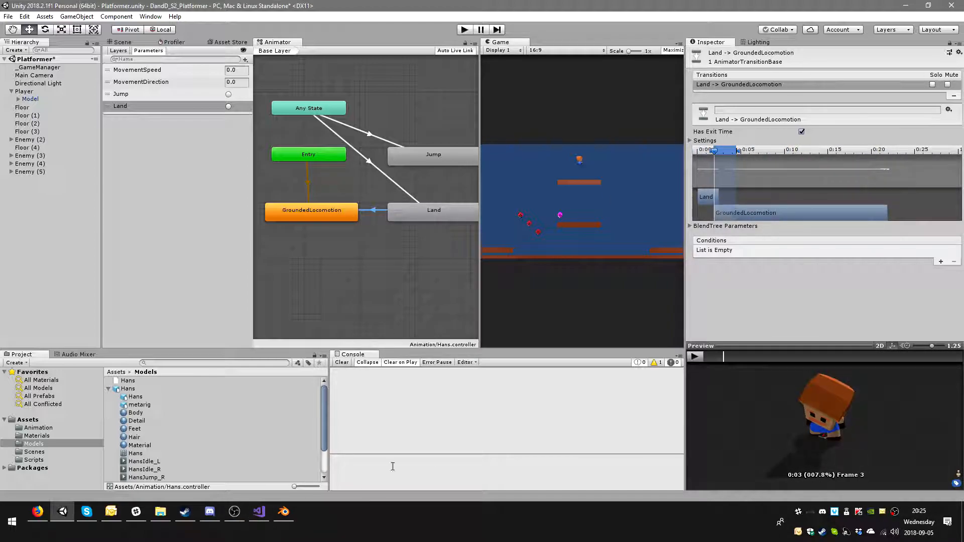
Step: Switch to Visual Studio, collapse the methods in CharacterMotor.cs, and place the cursor after the grounded-or-bouncing check in the expanded Jump method
{"action": "left_click", "coordinate": [259, 512]}
{"action": "scroll", "coordinate": [432, 221], "scroll_direction": "up", "scroll_amount": 5}
{"action": "scroll", "coordinate": [432, 221], "scroll_direction": "down", "scroll_amount": 20}
{"action": "left_click", "coordinate": [208, 196]}
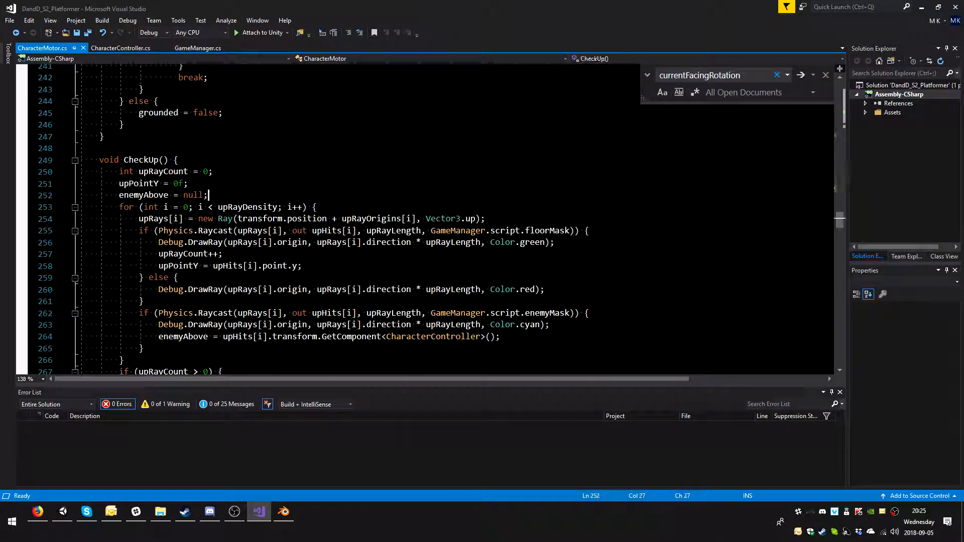
{"action": "key", "text": "ctrl+m"}
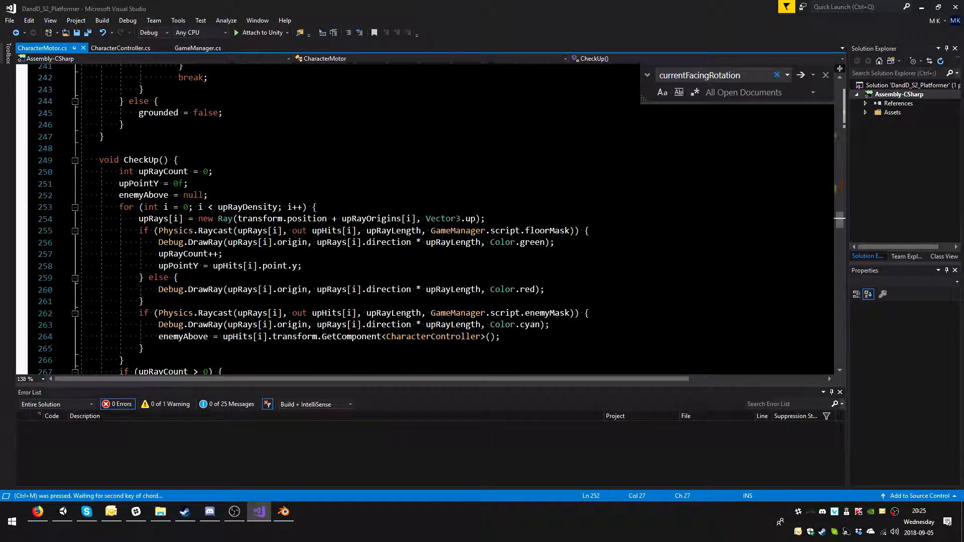
{"action": "key", "text": "ctrl+o"}
{"action": "left_click", "coordinate": [74, 160]}
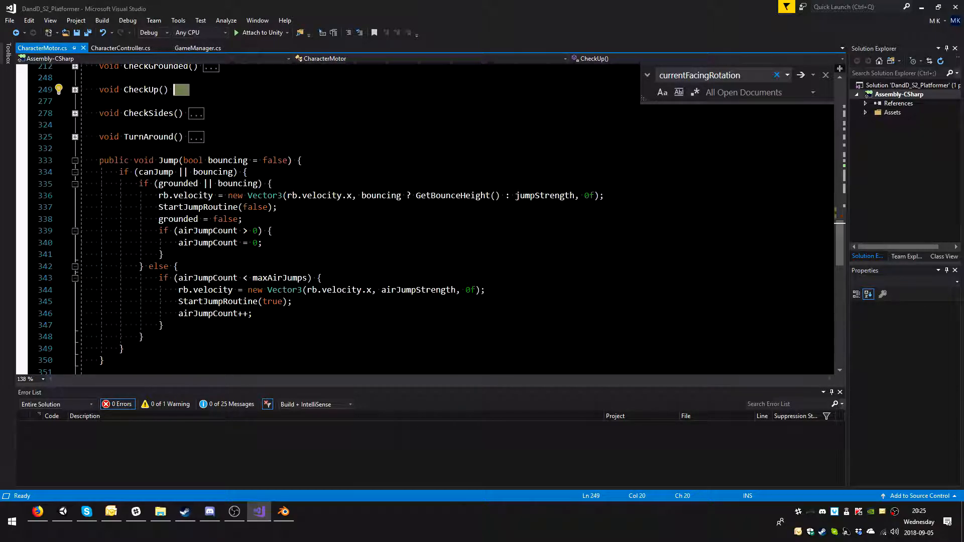
{"action": "left_click", "coordinate": [289, 185]}
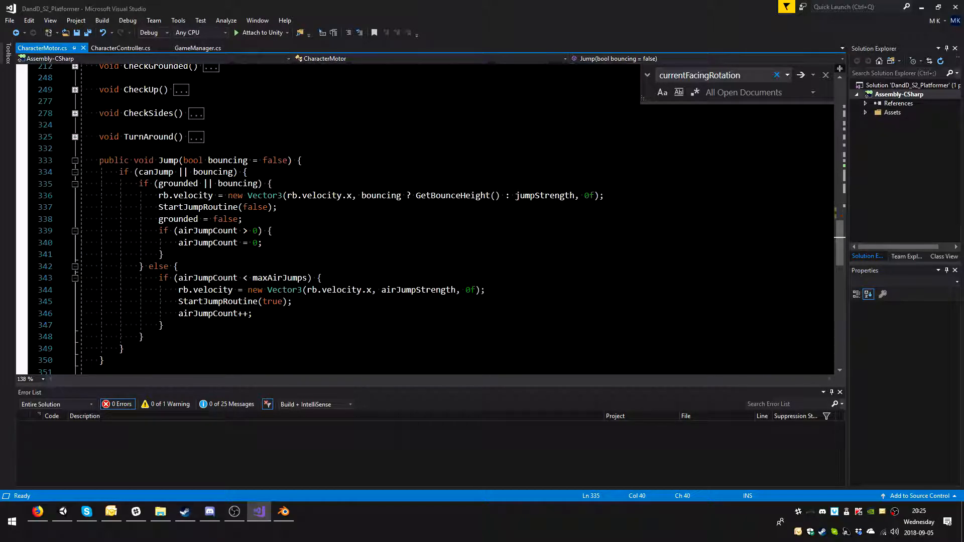
Step: Add animator.SetTrigger("Jump"); after the grounded-or-bouncing if/else block inside the Jump method, and save CharacterMotor.cs
{"action": "left_click_drag", "start_coordinate": [140, 184], "coordinate": [255, 314]}
{"action": "key", "text": "shift+Down"}
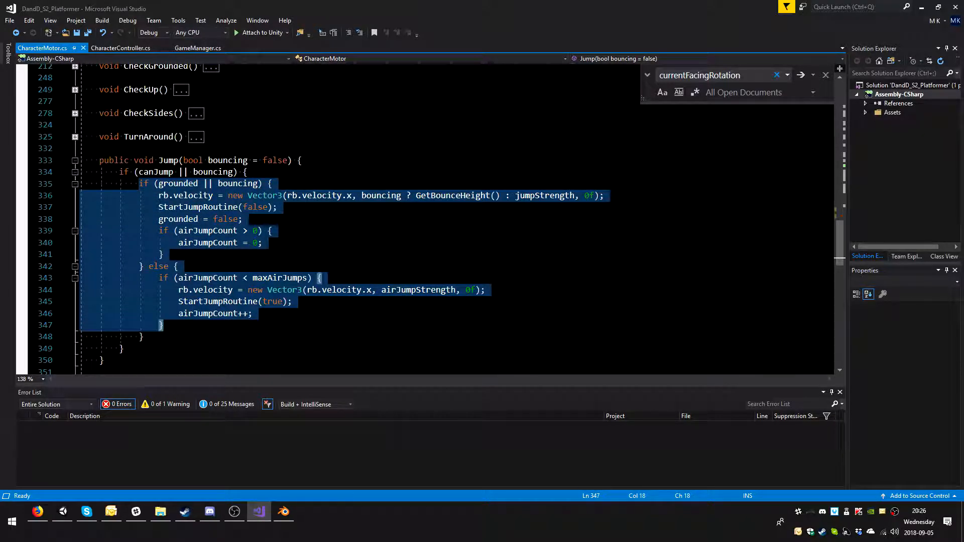
{"action": "key", "text": "Down"}
{"action": "key", "text": "Return"}
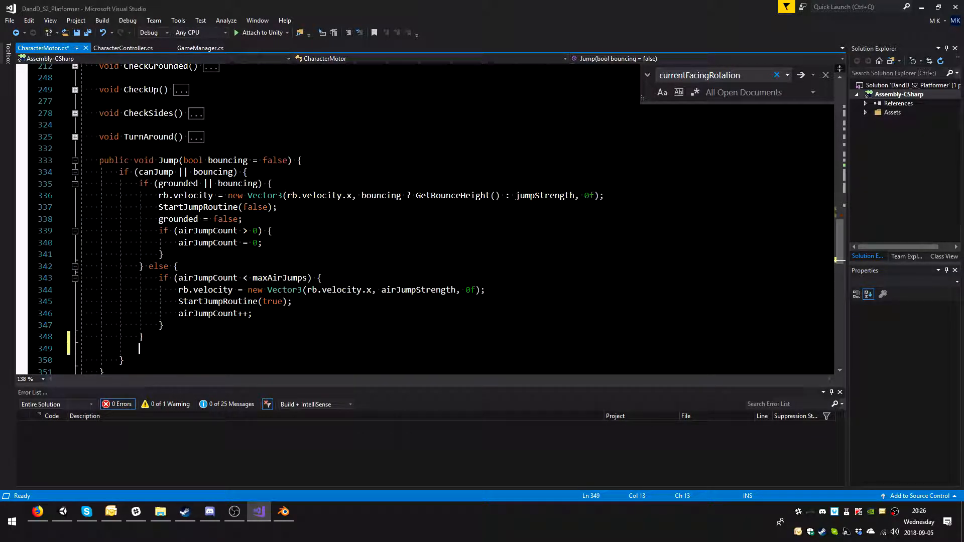
{"action": "type", "text": "ani"}
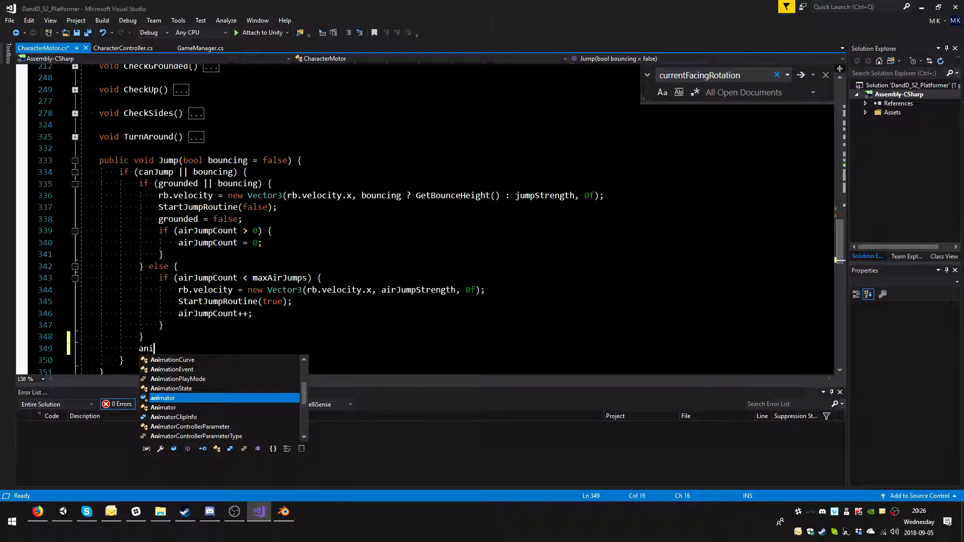
{"action": "type", "text": "mat"}
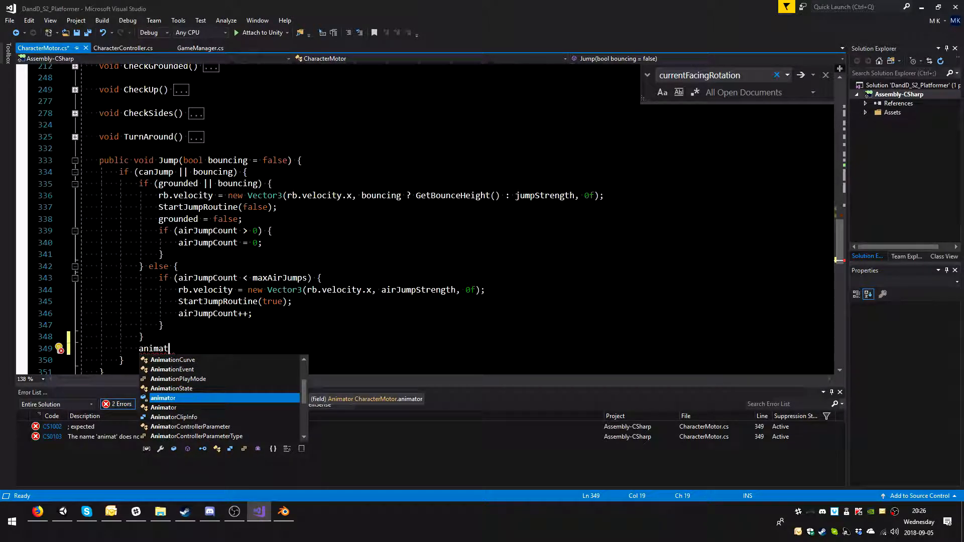
{"action": "type", "text": "or."}
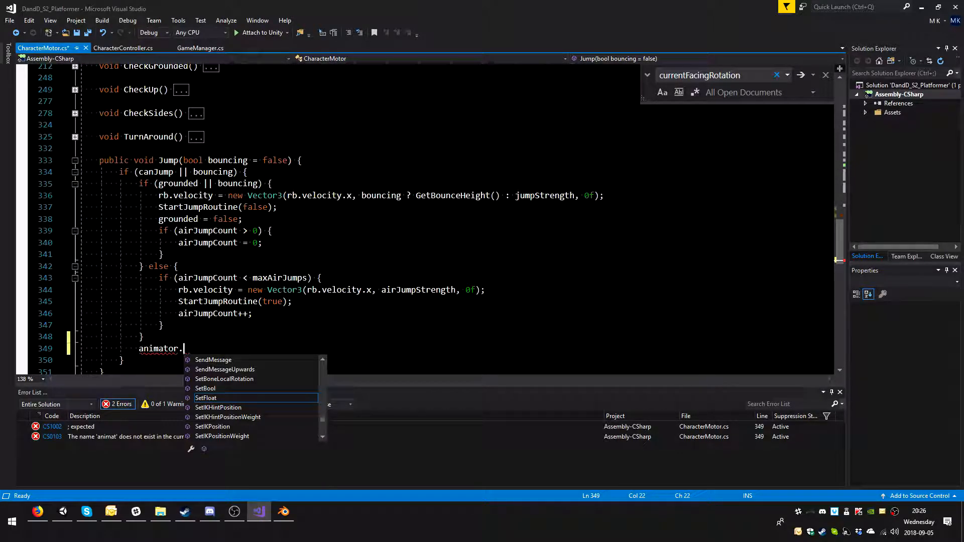
{"action": "type", "text": "Set"}
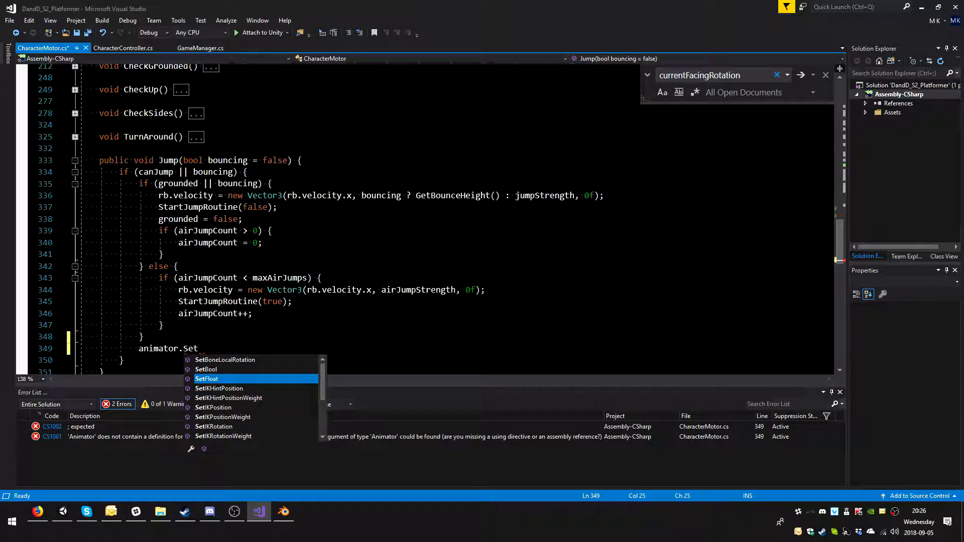
{"action": "type", "text": "Trigger"}
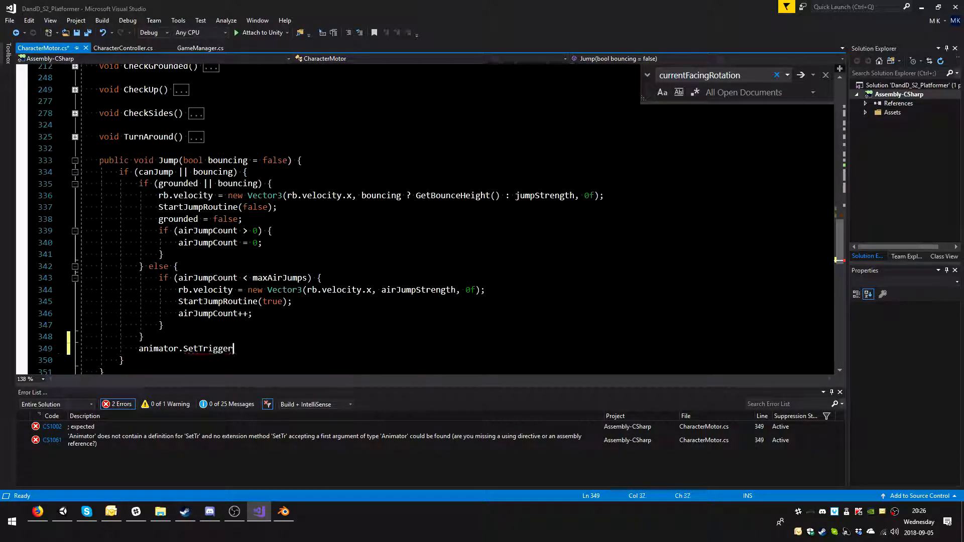
{"action": "type", "text": "(:"}
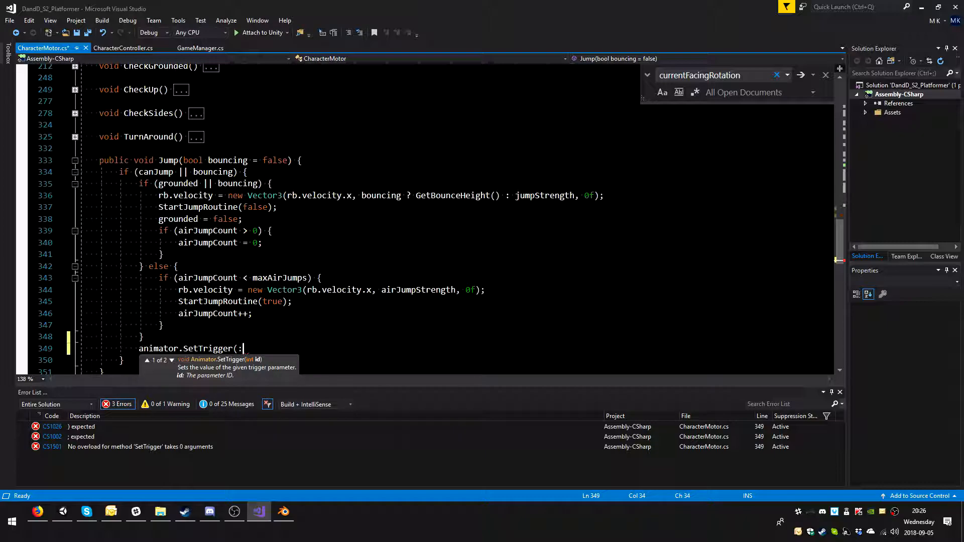
{"action": "key", "text": "BackSpace"}
{"action": "type", "text": "\"J"}
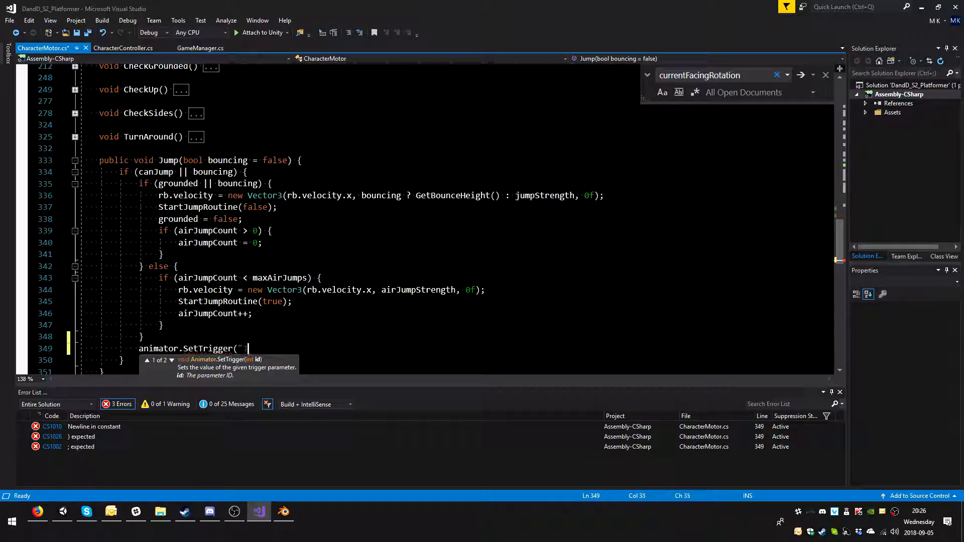
{"action": "type", "text": "um"}
{"action": "key", "text": "ctrl+s"}
{"action": "key", "text": "Left"}
{"action": "key", "text": "Left"}
{"action": "type", "text": "\""}
{"action": "left_click", "coordinate": [243, 290]}
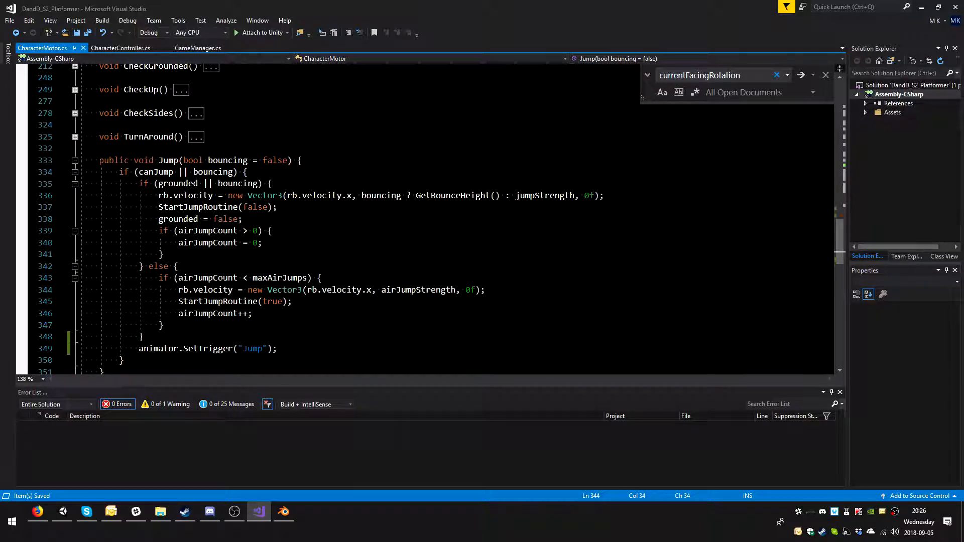
{"action": "left_click_drag", "start_coordinate": [277, 349], "coordinate": [139, 349]}
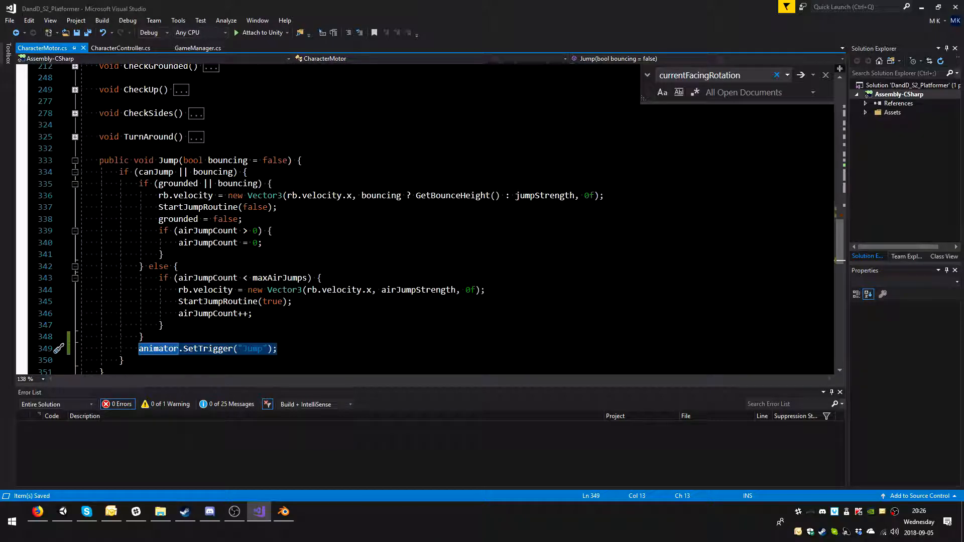
{"action": "left_click", "coordinate": [179, 242]}
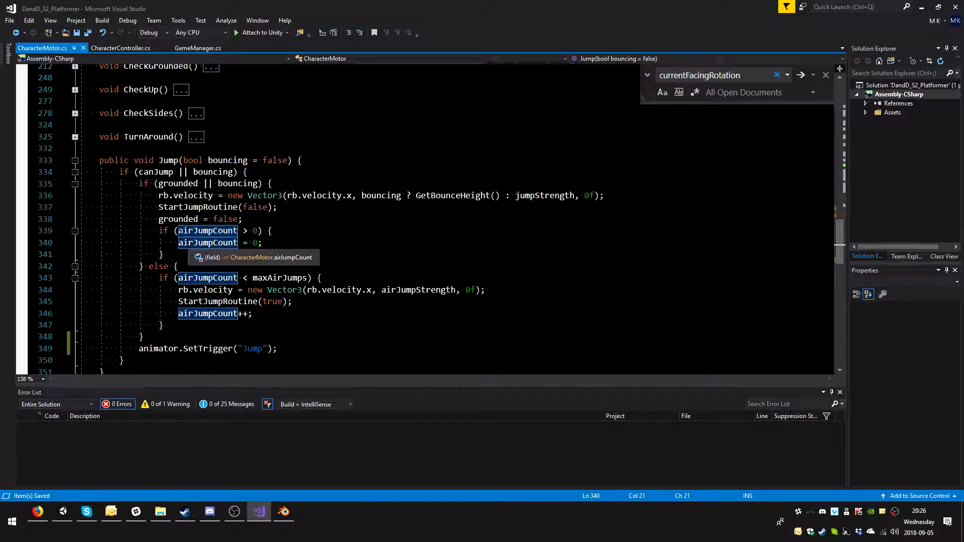
Step: Collapse the Jump method and expand CheckGrounded to reach its groundRayCount > 0 block
{"action": "left_click", "coordinate": [75, 161]}
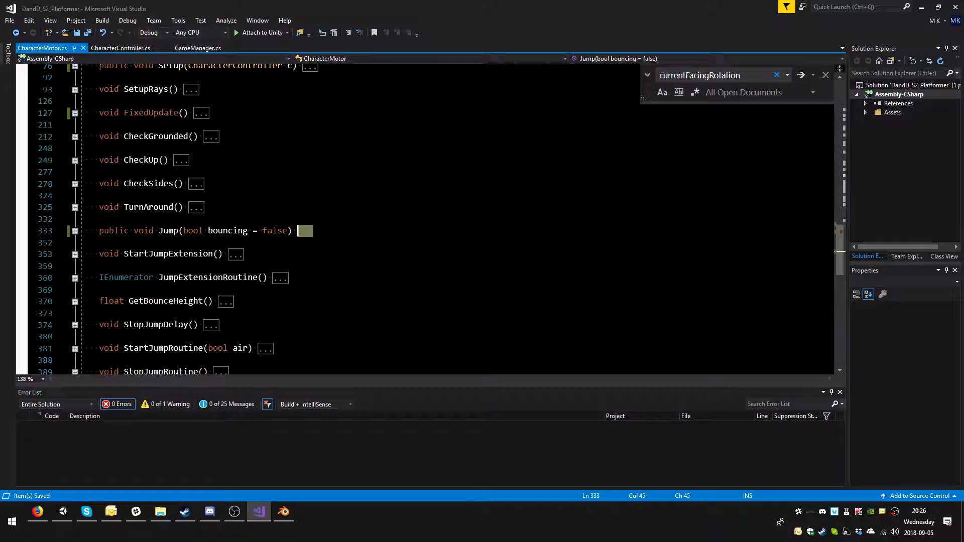
{"action": "scroll", "coordinate": [166, 216], "scroll_direction": "up", "scroll_amount": 3}
{"action": "scroll", "coordinate": [166, 216], "scroll_direction": "down", "scroll_amount": 4}
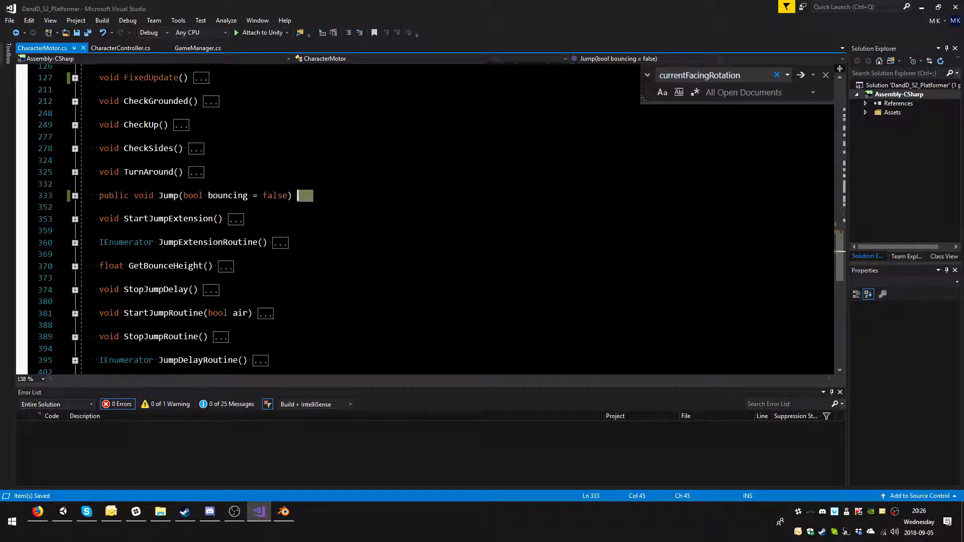
{"action": "scroll", "coordinate": [166, 215], "scroll_direction": "up", "scroll_amount": 1}
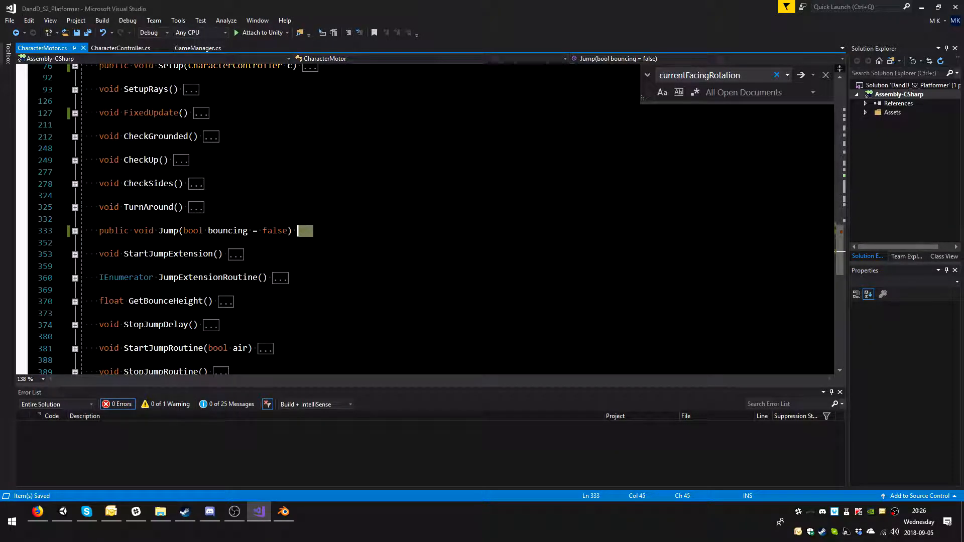
{"action": "left_click", "coordinate": [75, 136]}
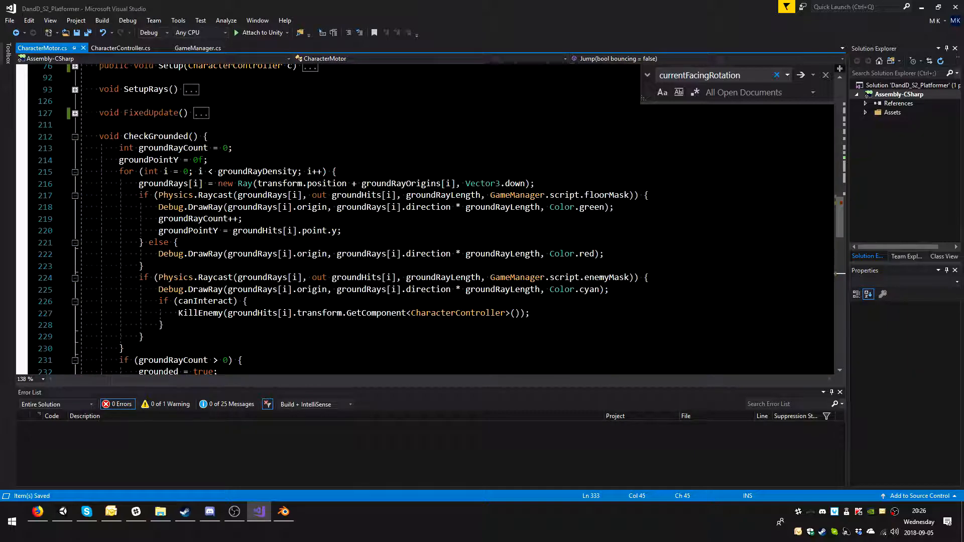
{"action": "scroll", "coordinate": [427, 218], "scroll_direction": "down", "scroll_amount": 3}
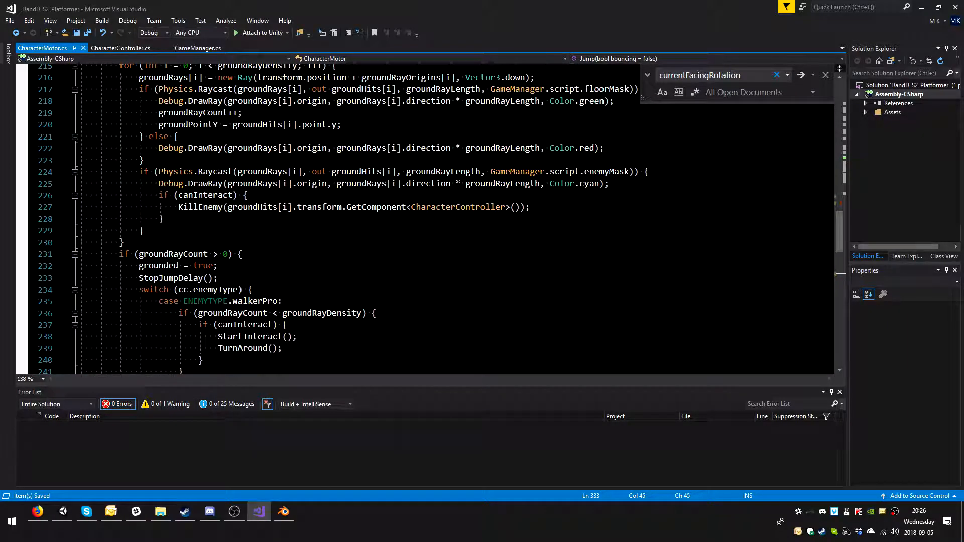
{"action": "scroll", "coordinate": [427, 219], "scroll_direction": "down", "scroll_amount": 3}
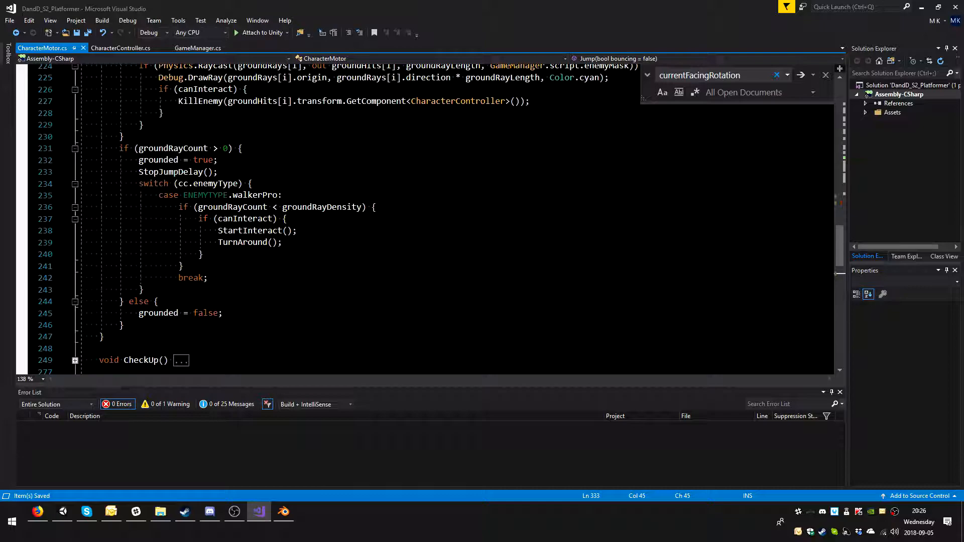
Step: Add an if (!grounded) block calling animator.SetTrigger("Land"); before grounded = true in CheckGrounded's groundRayCount > 0 branch, and save the script
{"action": "left_click", "coordinate": [244, 148]}
{"action": "key", "text": "Return"}
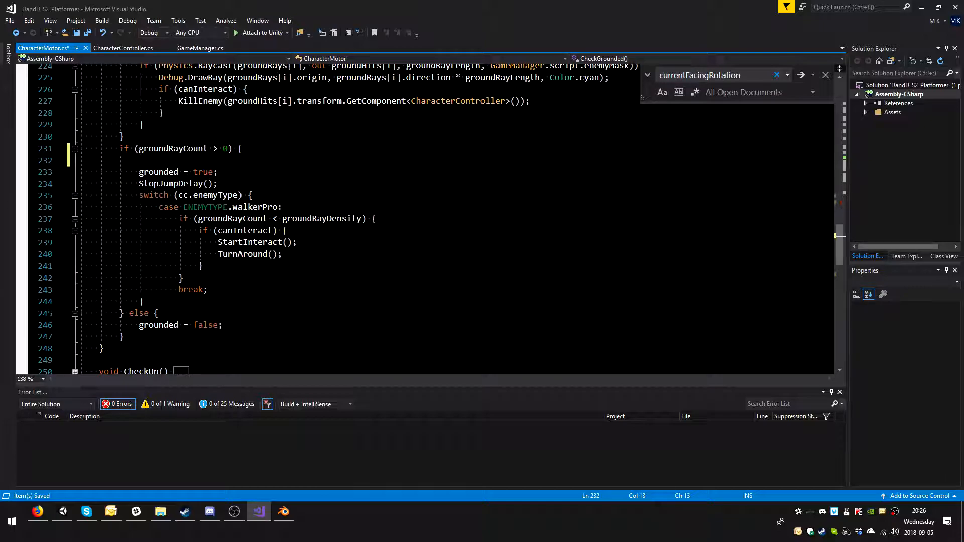
{"action": "type", "text": "if(!gr"}
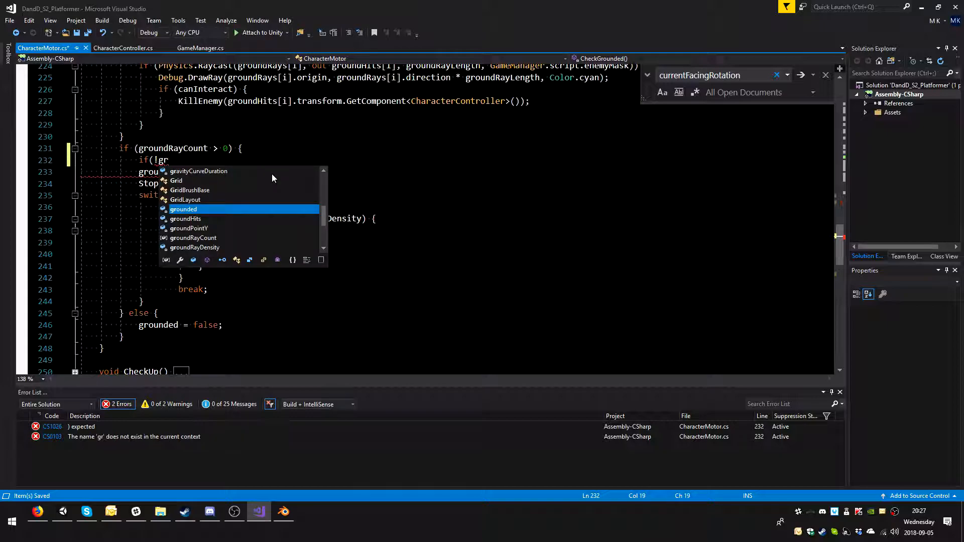
{"action": "key", "text": "Tab"}
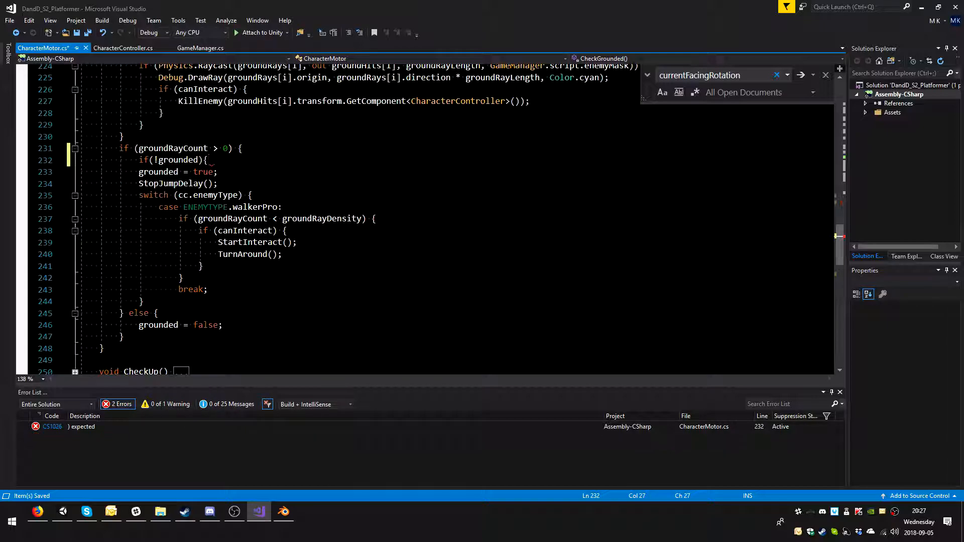
{"action": "key", "text": "Return"}
{"action": "key", "text": "Return"}
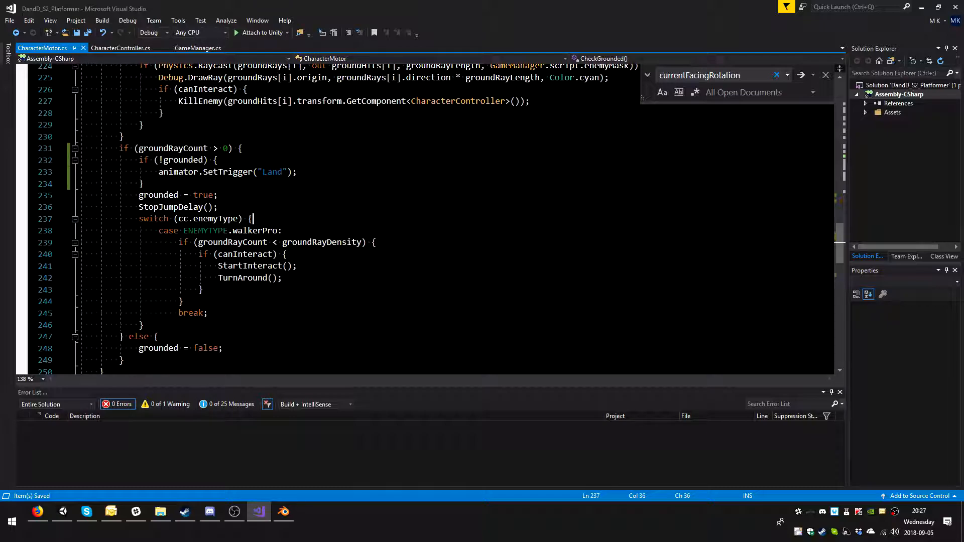
{"action": "key", "text": "Return"}
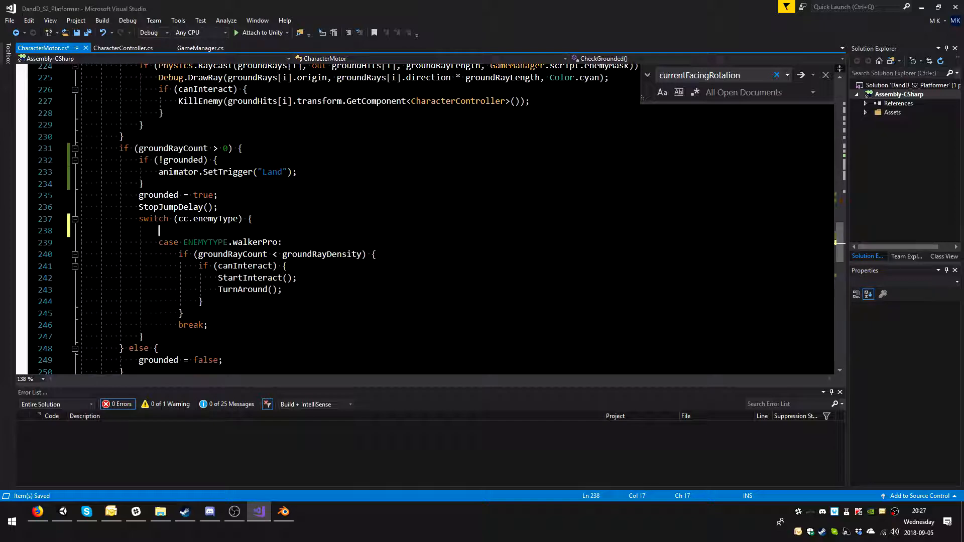
{"action": "left_click_drag", "start_coordinate": [180, 232], "coordinate": [5, 232]}
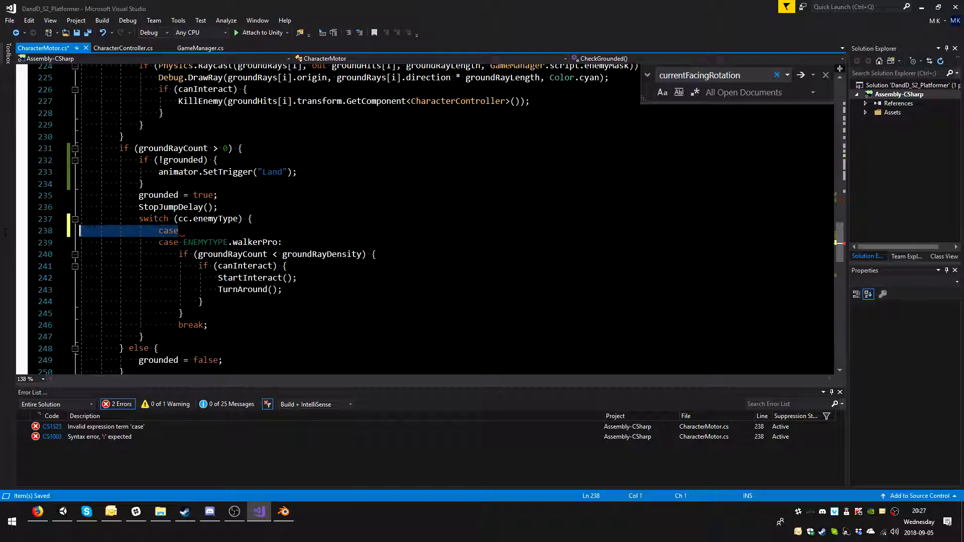
{"action": "key", "text": "BackSpace"}
{"action": "key", "text": "BackSpace"}
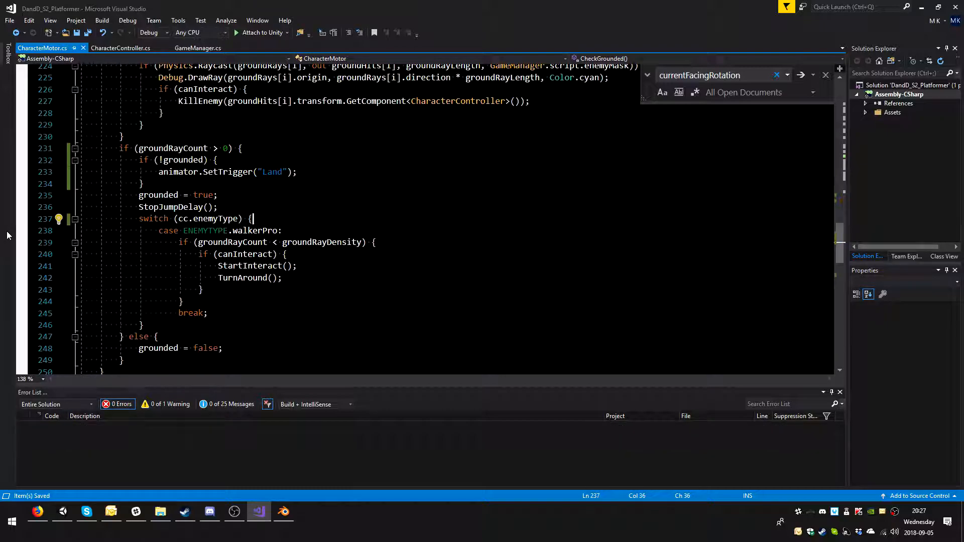
Step: Switch to Unity, run the game, and jump Hans back and forth over the upper platform to check the jump and landing animations
{"action": "left_click", "coordinate": [63, 515]}
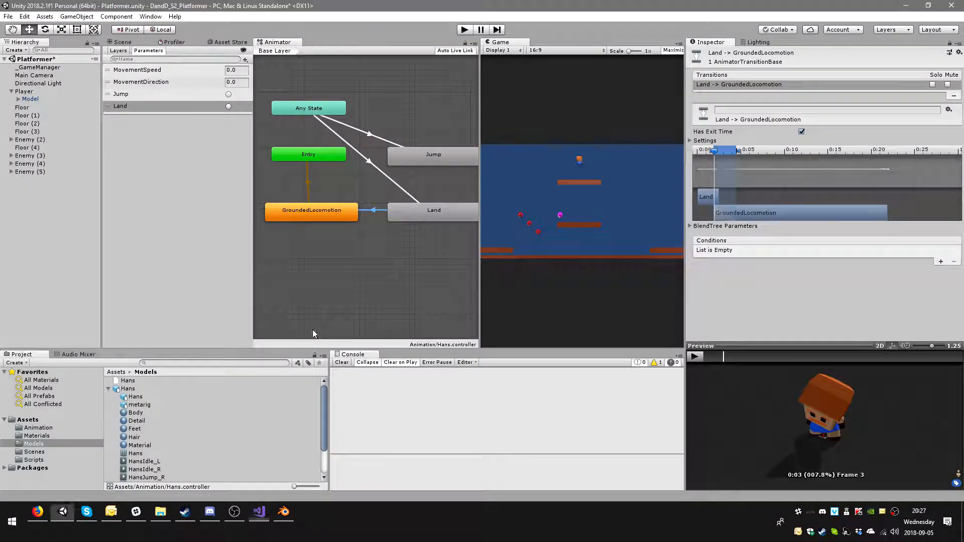
{"action": "left_click", "coordinate": [469, 30]}
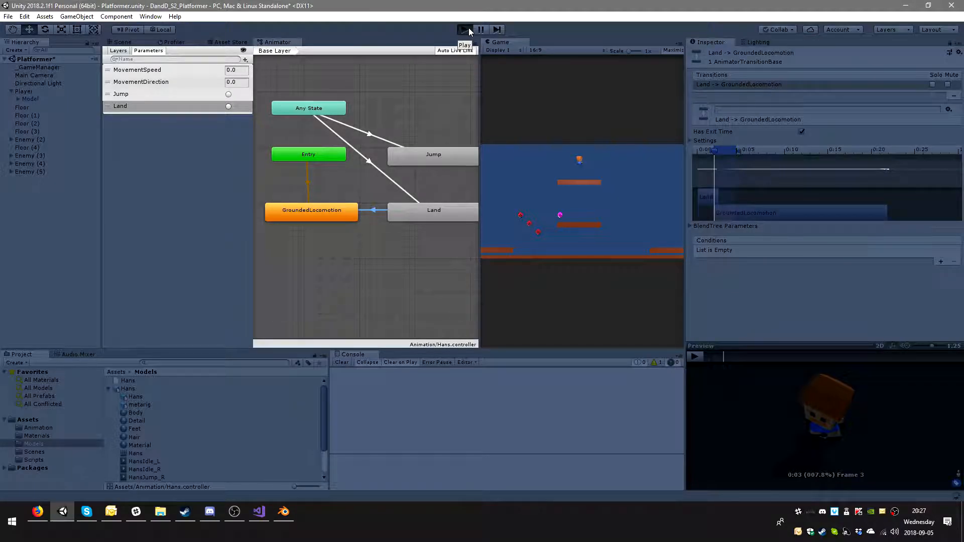
{"action": "key", "text": "Left"}
{"action": "key", "text": "space"}
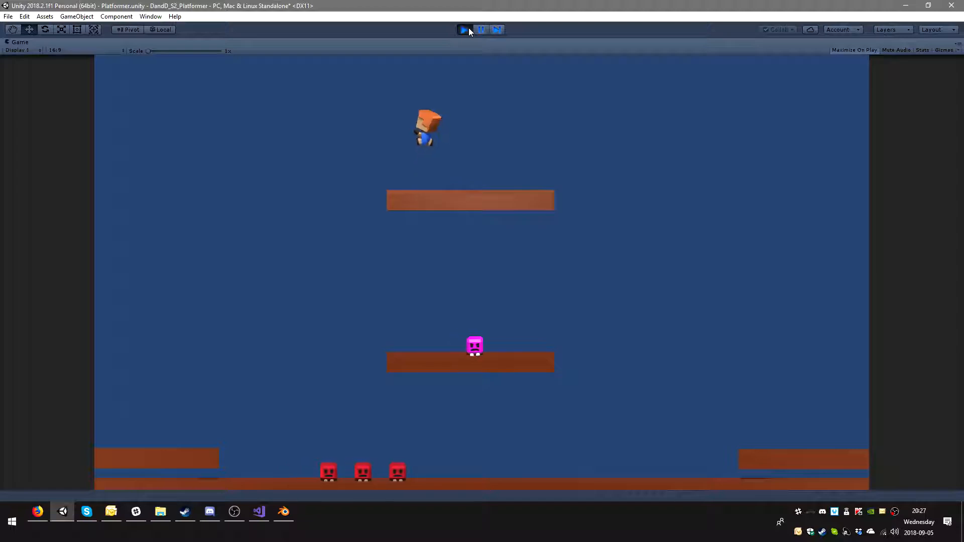
{"action": "key", "text": "Right"}
{"action": "key", "text": "space"}
{"action": "key", "text": "Left"}
{"action": "key", "text": "space"}
{"action": "key", "text": "Right"}
{"action": "key", "text": "space"}
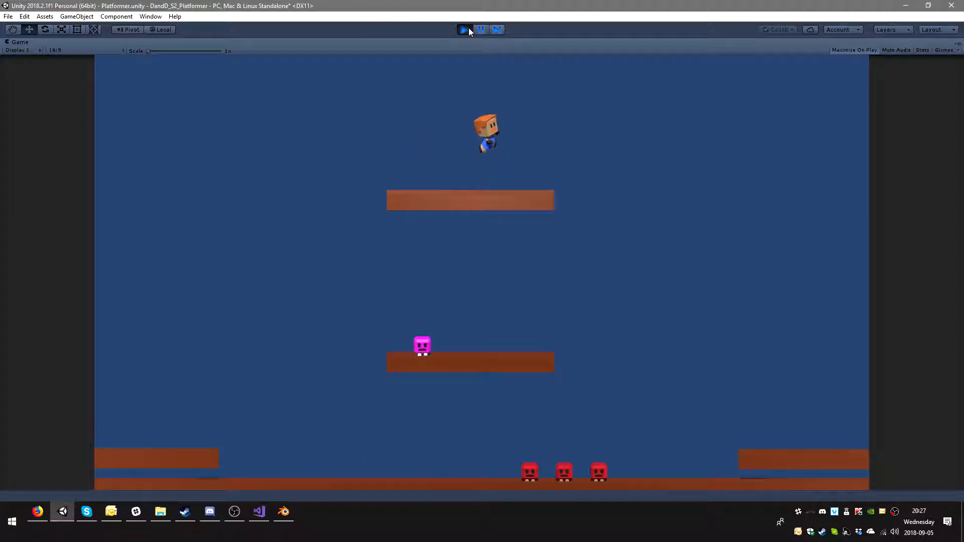
{"action": "key", "text": "Left"}
{"action": "key", "text": "space"}
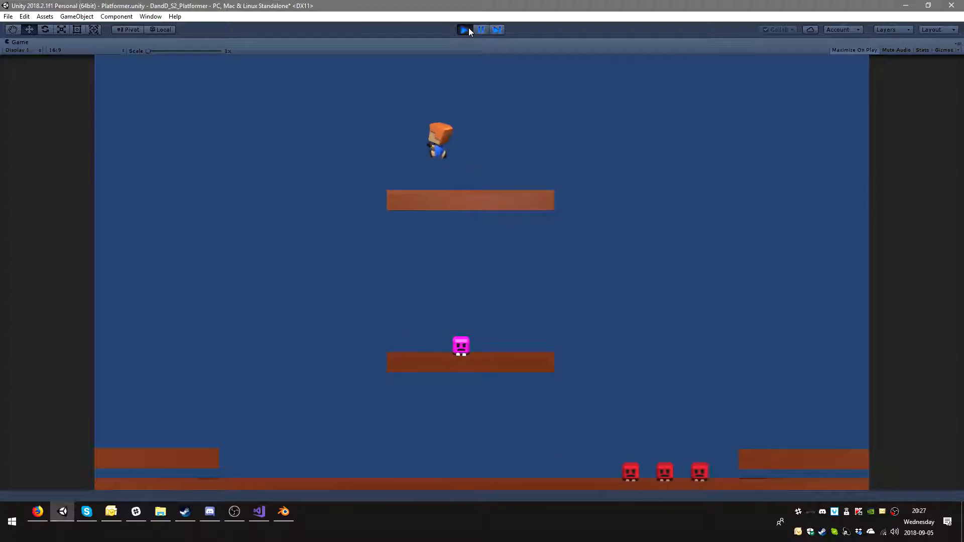
{"action": "key", "text": "Right"}
{"action": "key", "text": "space"}
{"action": "key", "text": "space"}
{"action": "key", "text": "Left"}
{"action": "key", "text": "space"}
{"action": "key", "text": "Right"}
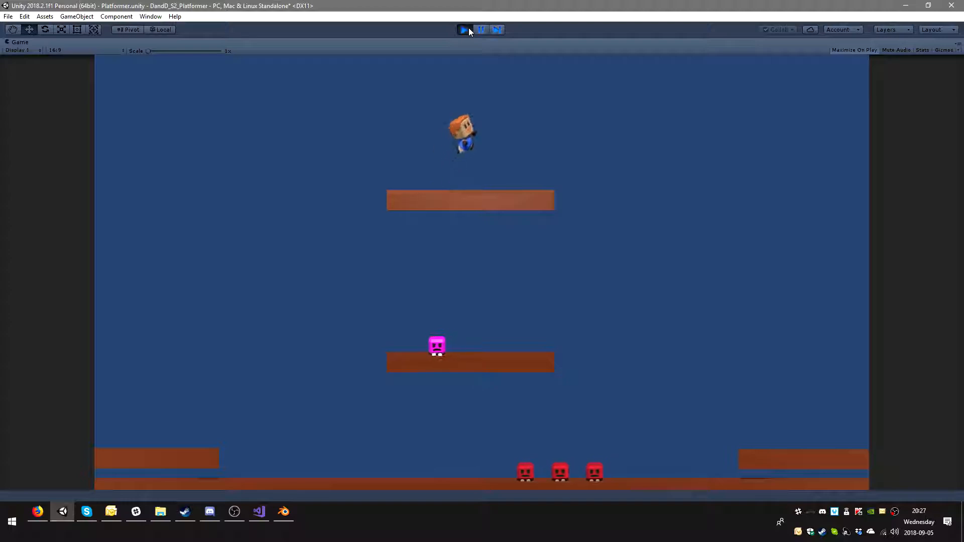
{"action": "key", "text": "Left"}
{"action": "key", "text": "space"}
{"action": "key", "text": "Right"}
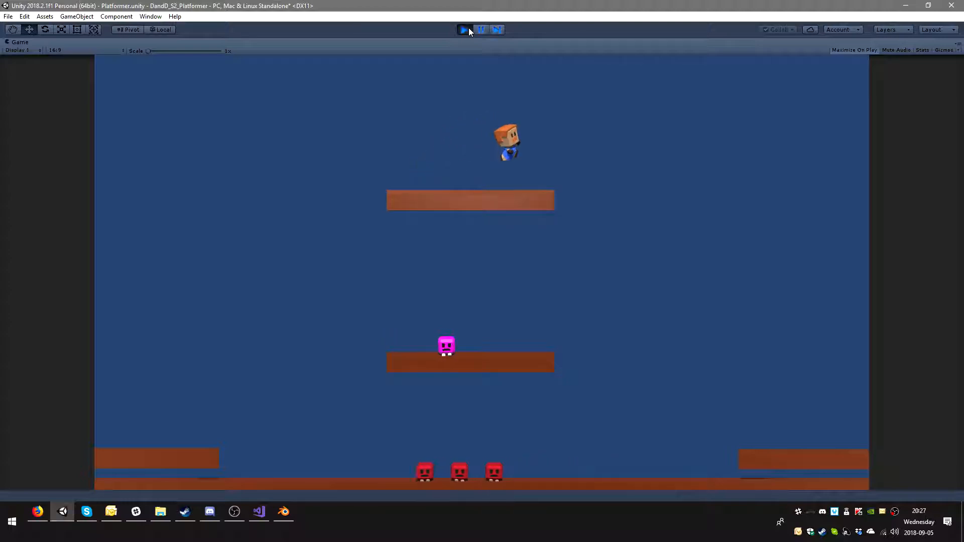
Step: Bring Hans down to the lower level and test jumps with repeated direction changes near the ground
{"action": "key", "text": "space"}
{"action": "key", "text": "Left"}
{"action": "key", "text": "space"}
{"action": "key", "text": "Right"}
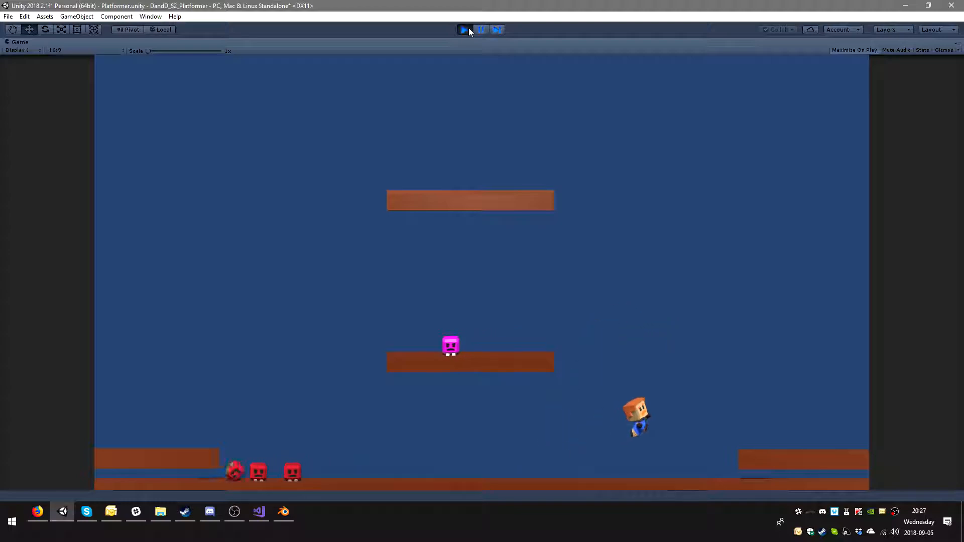
{"action": "key", "text": "Left"}
{"action": "key", "text": "space"}
{"action": "key", "text": "Left"}
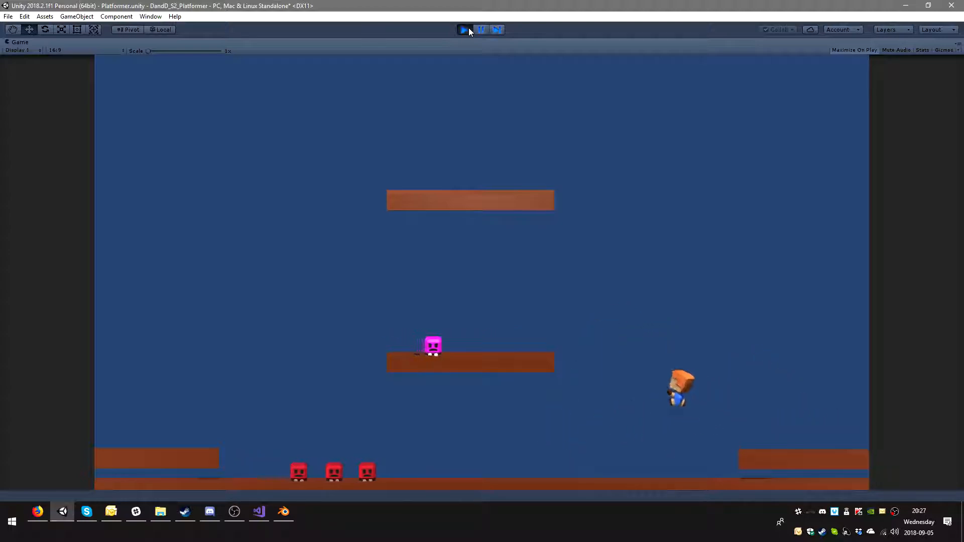
{"action": "key", "text": "space"}
{"action": "key", "text": "Right"}
{"action": "key", "text": "Left"}
{"action": "key", "text": "Right"}
{"action": "key", "text": "Left"}
{"action": "key", "text": "Right"}
{"action": "key", "text": "space"}
{"action": "key", "text": "Left"}
{"action": "key", "text": "Right"}
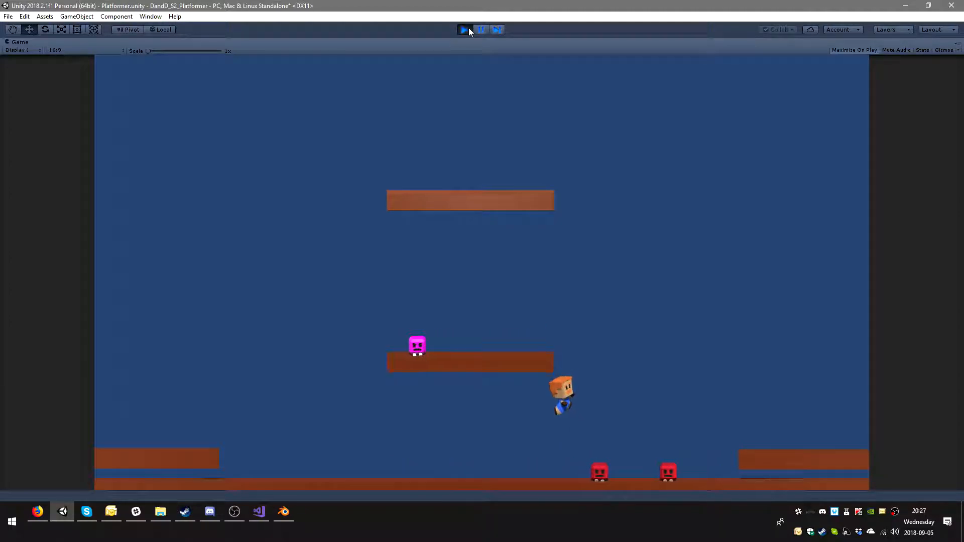
Step: Jump Hans once more with changes of direction near the lower level, and end play mode
{"action": "key", "text": "space"}
{"action": "key", "text": "Left"}
{"action": "key", "text": "Right"}
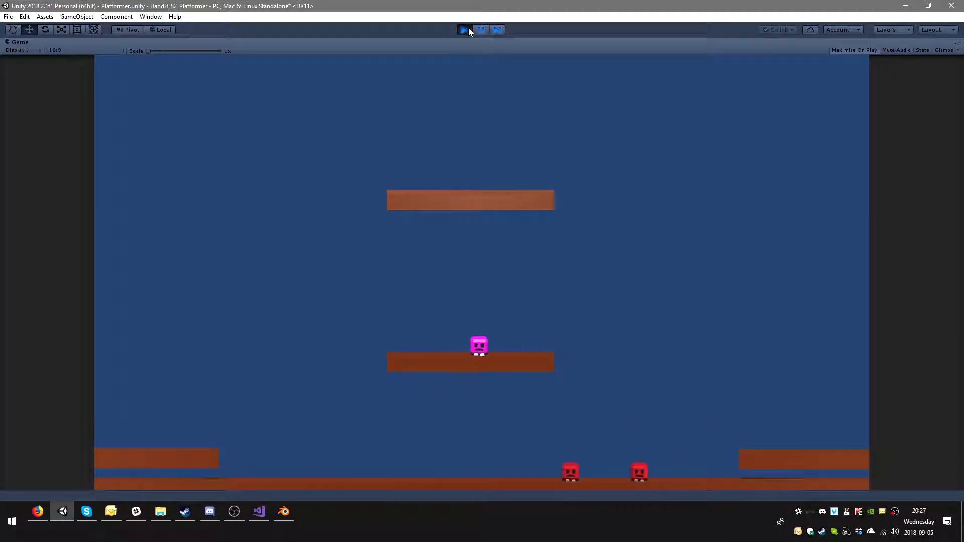
{"action": "left_click", "coordinate": [464, 30]}
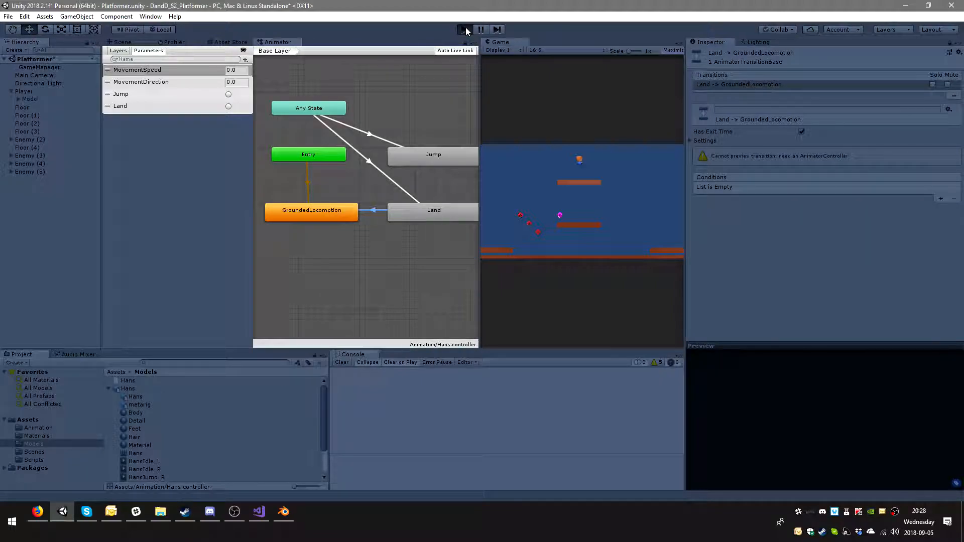
Step: Run the game again, jump Hans off the left side of the upper platform and back rightward to the ground, and stop play mode
{"action": "left_click", "coordinate": [465, 29]}
{"action": "key", "text": "Left"}
{"action": "key", "text": "space"}
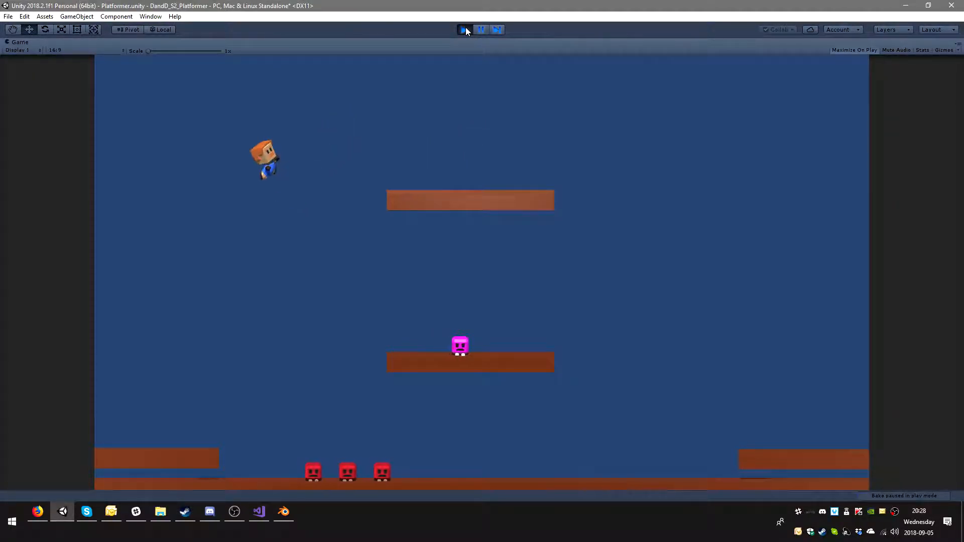
{"action": "key", "text": "Right"}
{"action": "key", "text": "space"}
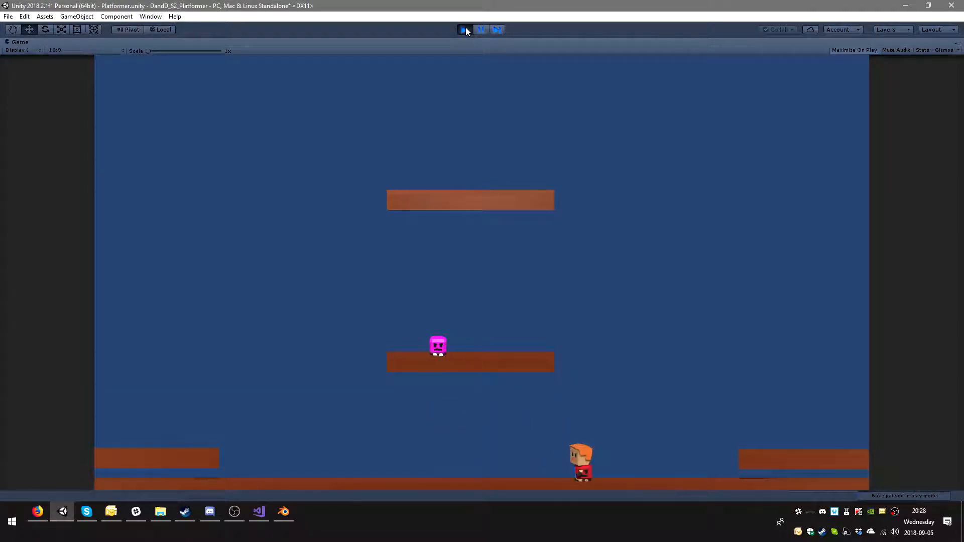
{"action": "left_click", "coordinate": [465, 29]}
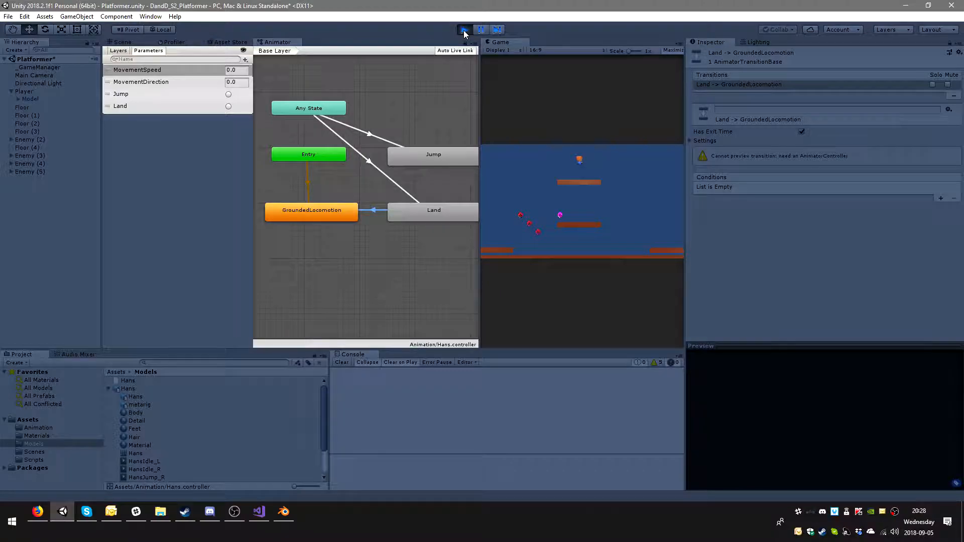
Step: Restart the game, jump Hans rightward from the upper platform down to the ground-level red enemies, and stop play mode
{"action": "left_click", "coordinate": [464, 30]}
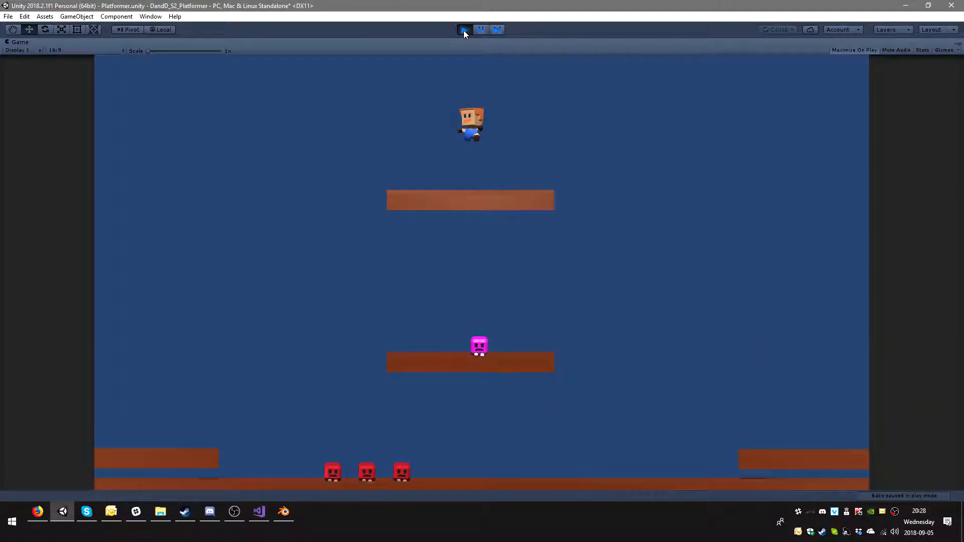
{"action": "key", "text": "space"}
{"action": "key", "text": "Right"}
{"action": "key", "text": "space"}
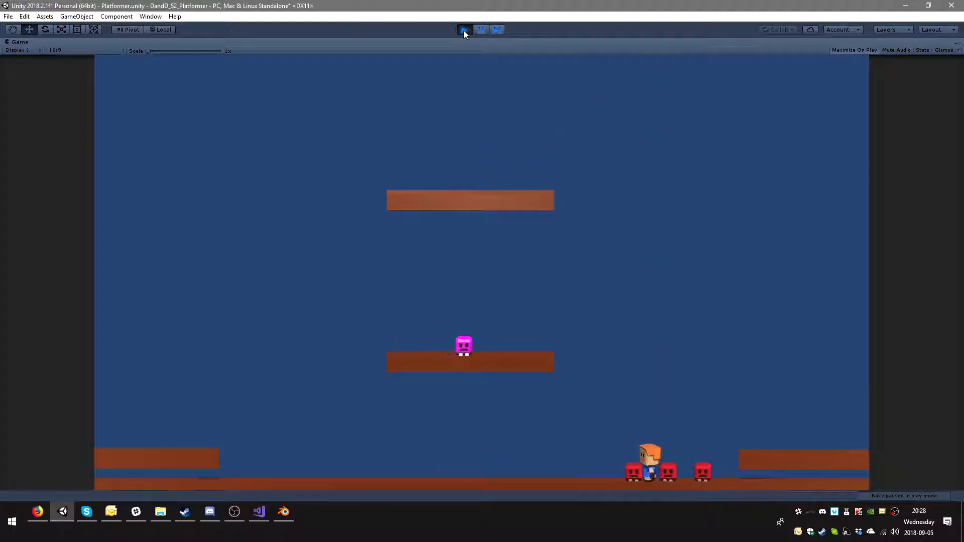
{"action": "left_click", "coordinate": [464, 29]}
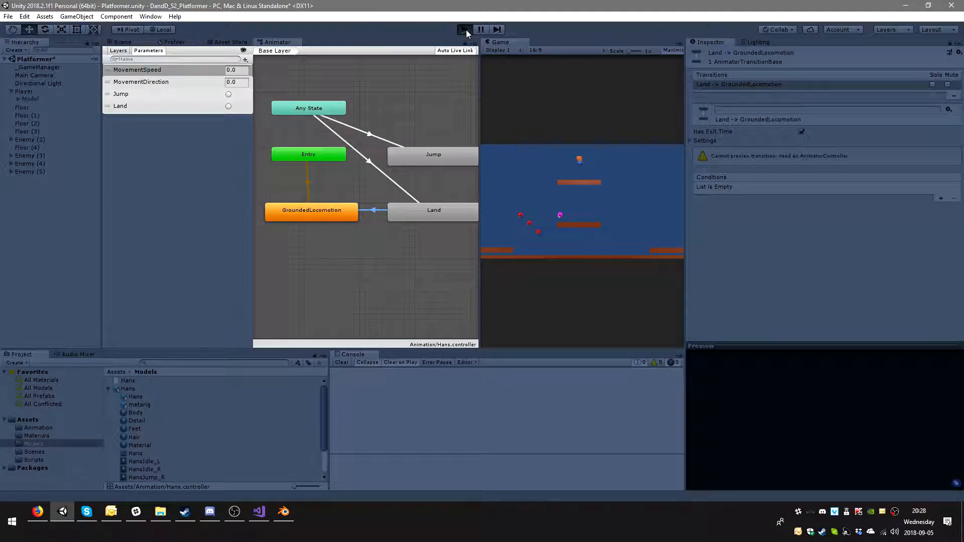
Step: Run the game and jump Hans off the right edge of the upper platform, turning left above the red enemies
{"action": "left_click", "coordinate": [465, 30]}
{"action": "key", "text": "Right"}
{"action": "key", "text": "space"}
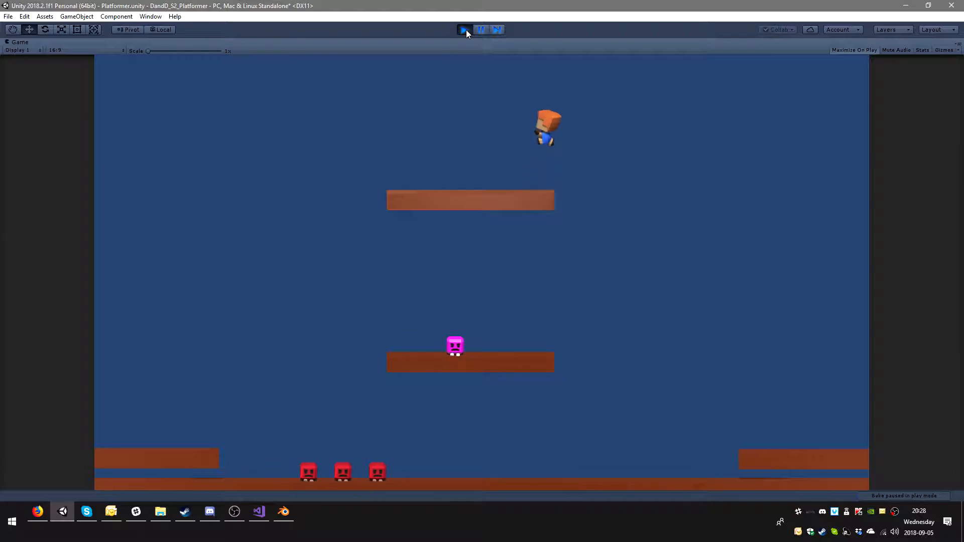
{"action": "key", "text": "Left"}
{"action": "key", "text": "space"}
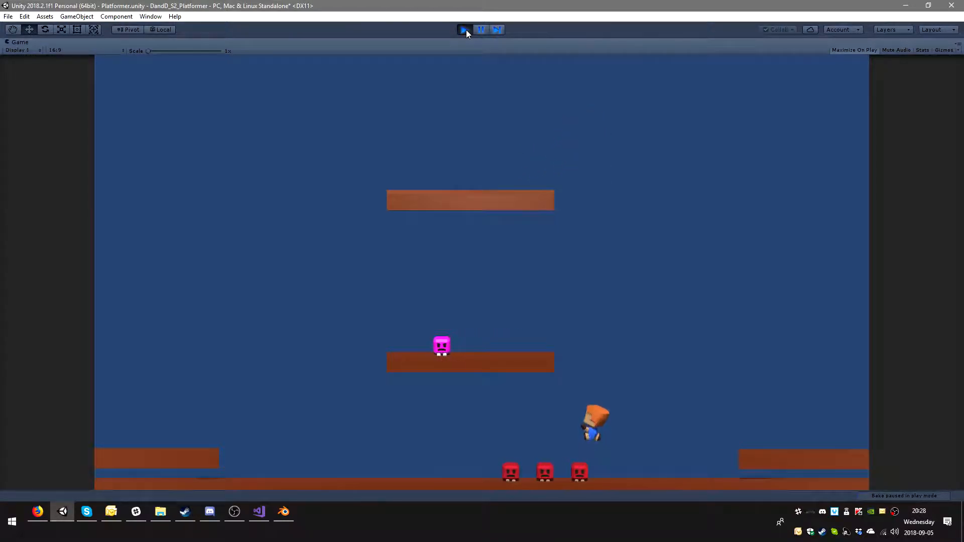
Step: Jump Hans repeatedly in both directions around the red enemies and the right side of the level, and end play mode
{"action": "key", "text": "space"}
{"action": "key", "text": "Left"}
{"action": "key", "text": "space"}
{"action": "key", "text": "Right"}
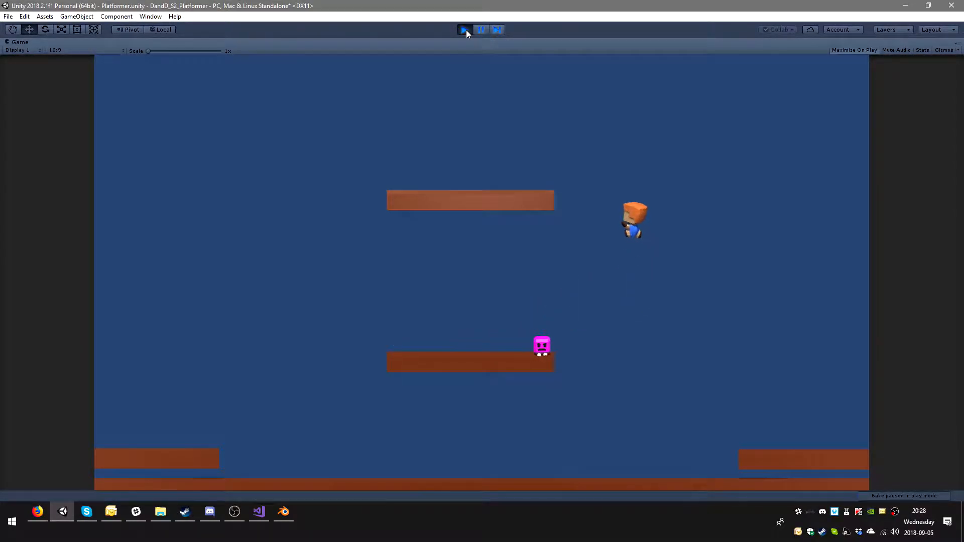
{"action": "key", "text": "Right"}
{"action": "key", "text": "space"}
{"action": "key", "text": "Left"}
{"action": "key", "text": "space"}
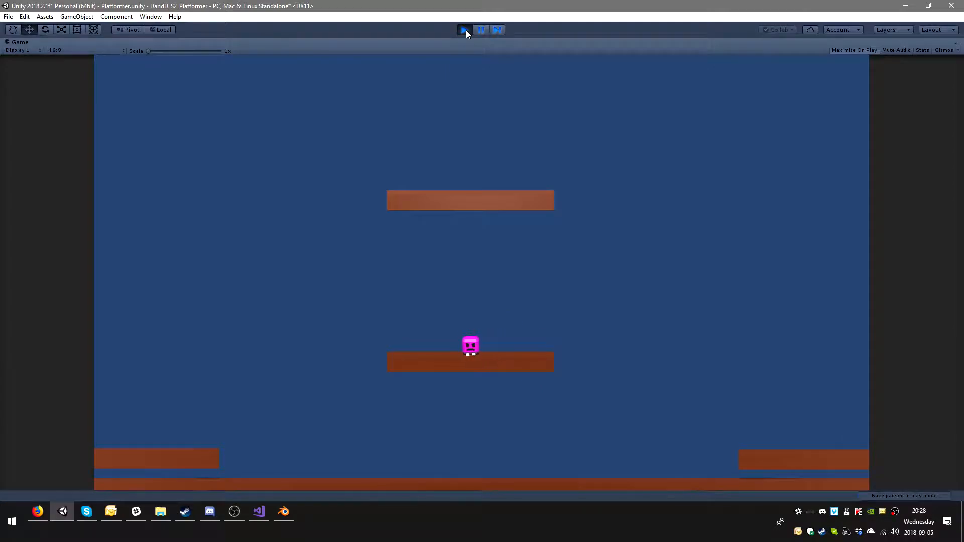
{"action": "left_click", "coordinate": [465, 29]}
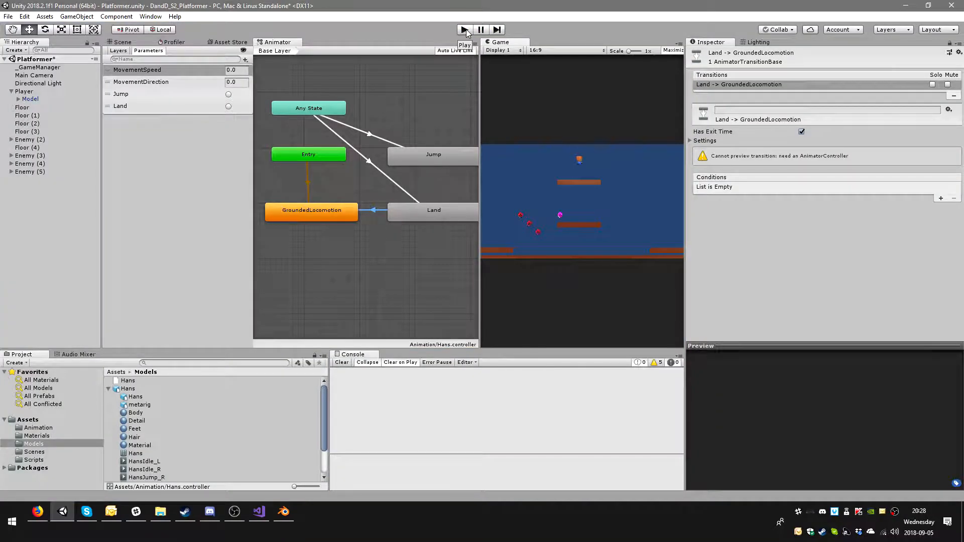
Step: Run the game again and jump Hans off the right of the upper platform, reversing direction in the air down onto the red enemies
{"action": "left_click", "coordinate": [464, 30]}
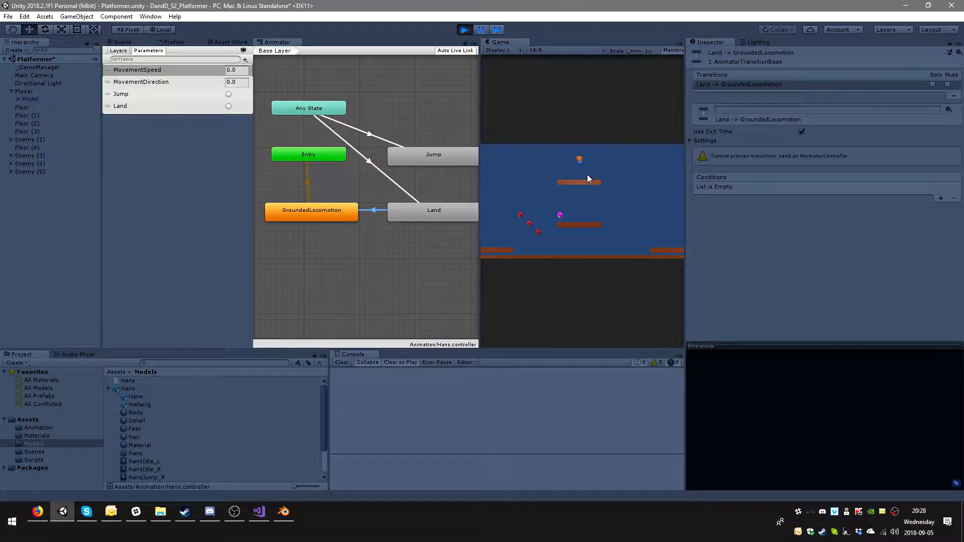
{"action": "key", "text": "d"}
{"action": "key", "text": "space"}
{"action": "key", "text": "space"}
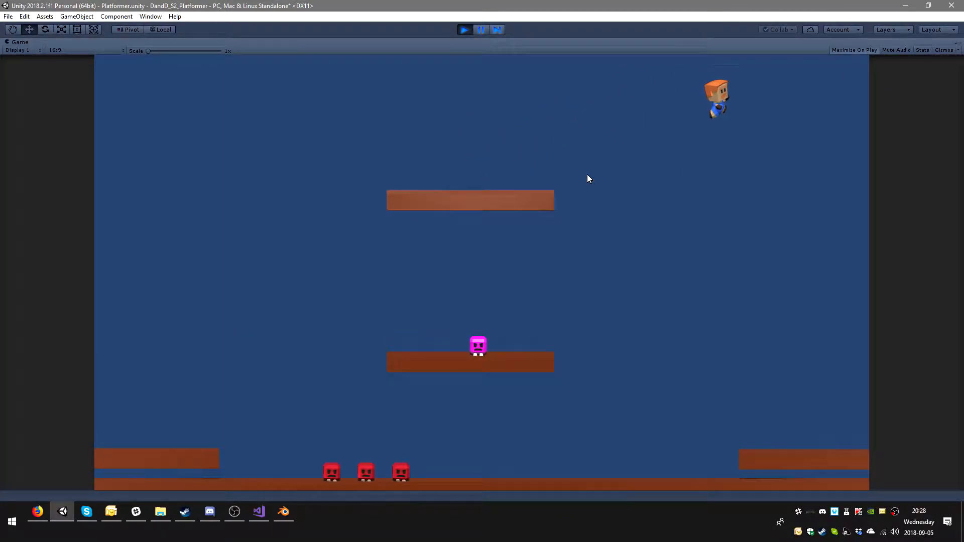
{"action": "key", "text": "a"}
{"action": "key", "text": "d"}
{"action": "key", "text": "a"}
{"action": "key", "text": "d"}
{"action": "key", "text": "a"}
{"action": "key", "text": "space"}
{"action": "key", "text": "d"}
{"action": "key", "text": "space"}
{"action": "key", "text": "space"}
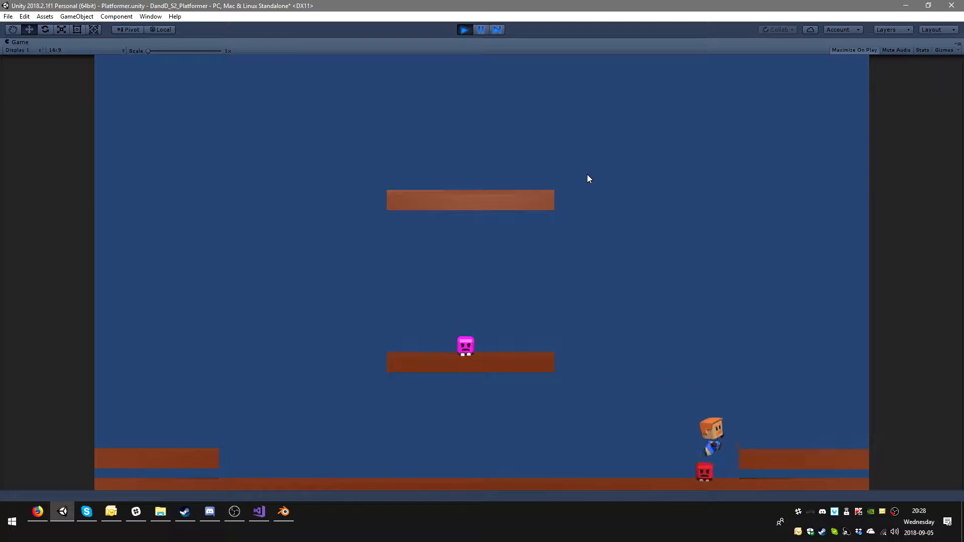
{"action": "key", "text": "a"}
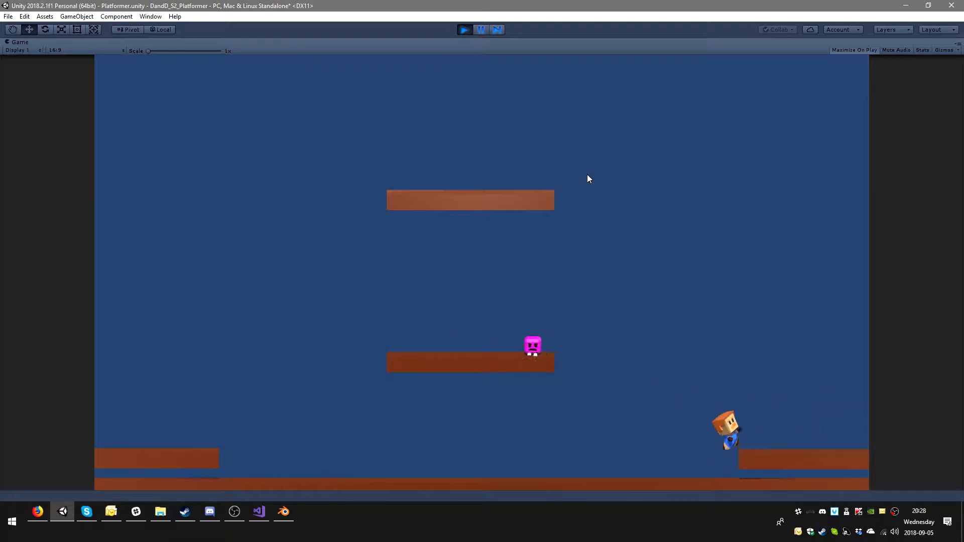
Step: Jump Hans leftward over the middle platform and test repeated jumps with direction changes on its left side
{"action": "key", "text": "a"}
{"action": "key", "text": "space"}
{"action": "key", "text": "space"}
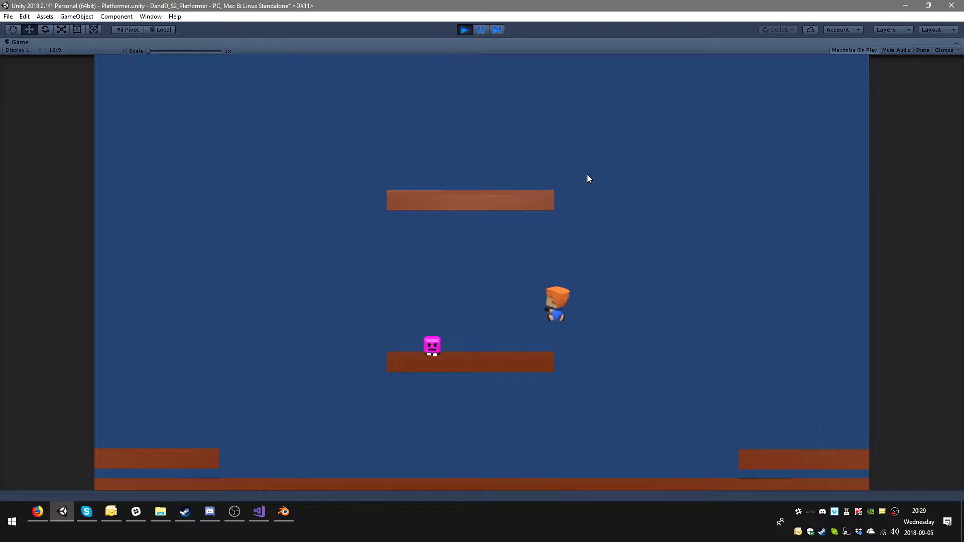
{"action": "key", "text": "space"}
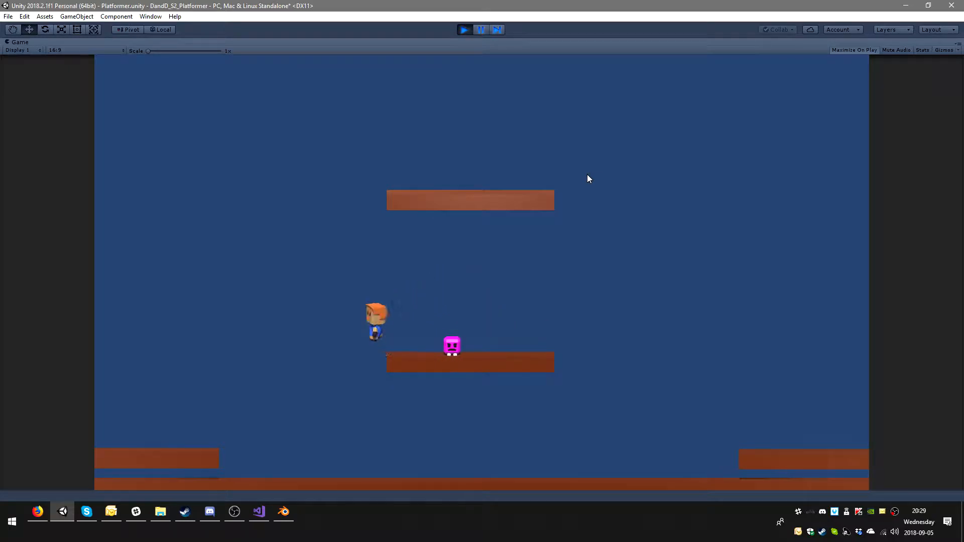
{"action": "key", "text": "space"}
{"action": "key", "text": "d"}
{"action": "key", "text": "a"}
{"action": "key", "text": "space"}
{"action": "key", "text": "d"}
{"action": "key", "text": "space"}
{"action": "key", "text": "a"}
{"action": "key", "text": "space"}
{"action": "key", "text": "d"}
{"action": "key", "text": "space"}
{"action": "key", "text": "space"}
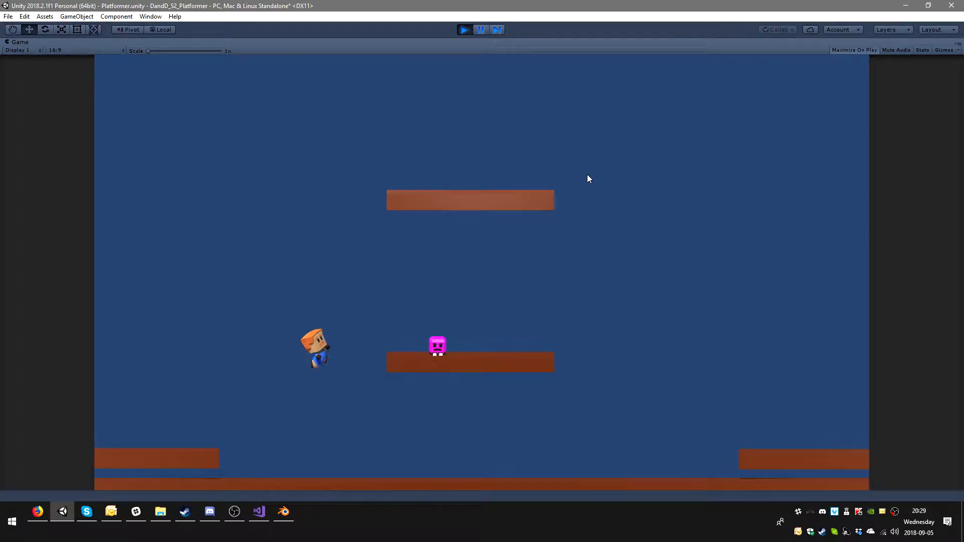
Step: Bring Hans across to the right of the middle platform with alternating left and right jumps to check the animations
{"action": "key", "text": "a"}
{"action": "key", "text": "d"}
{"action": "key", "text": "space"}
{"action": "key", "text": "space"}
{"action": "key", "text": "a"}
{"action": "key", "text": "d"}
{"action": "key", "text": "space"}
{"action": "key", "text": "a"}
{"action": "key", "text": "space"}
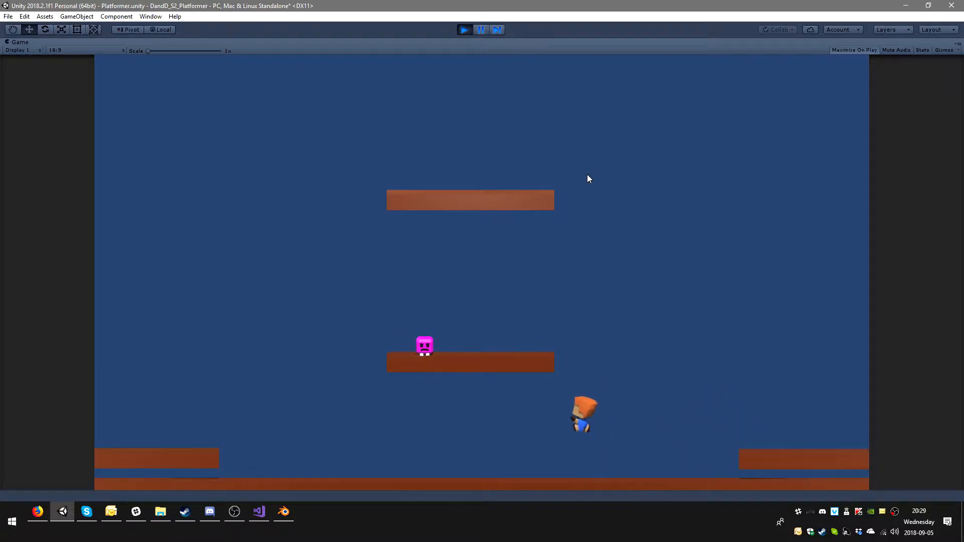
Step: Keep jumping Hans with quick direction reversals and bring him over the middle platform to stomp the pink enemy
{"action": "key", "text": "d"}
{"action": "key", "text": "space"}
{"action": "key", "text": "a"}
{"action": "key", "text": "space"}
{"action": "key", "text": "d"}
{"action": "key", "text": "a"}
{"action": "key", "text": "space"}
{"action": "key", "text": "d"}
{"action": "key", "text": "d"}
{"action": "key", "text": "a"}
{"action": "key", "text": "d"}
{"action": "key", "text": "space"}
{"action": "key", "text": "a"}
{"action": "key", "text": "space"}
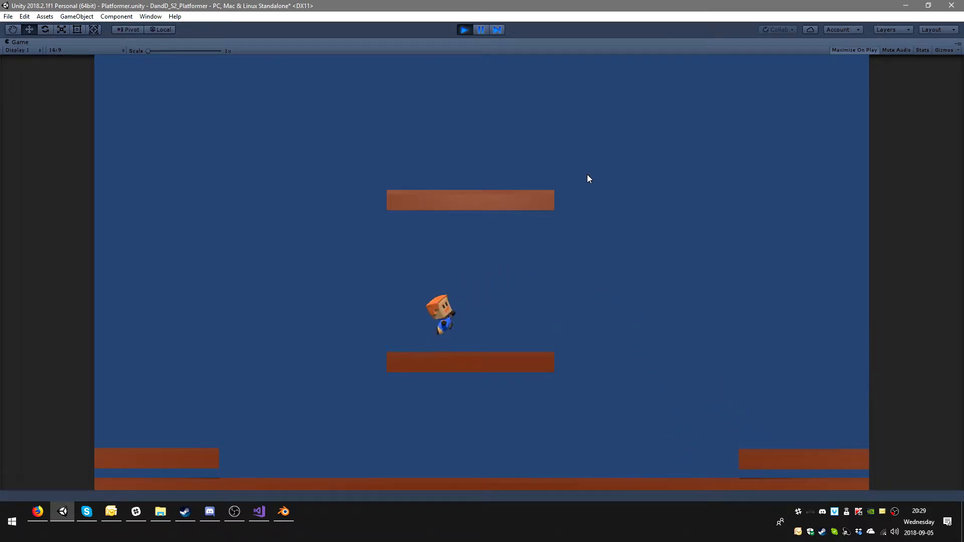
Step: Jump Hans off the middle platform and over to the lower right of the emptied level
{"action": "key", "text": "a"}
{"action": "key", "text": "space"}
{"action": "key", "text": "d"}
{"action": "key", "text": "space"}
{"action": "key", "text": "space"}
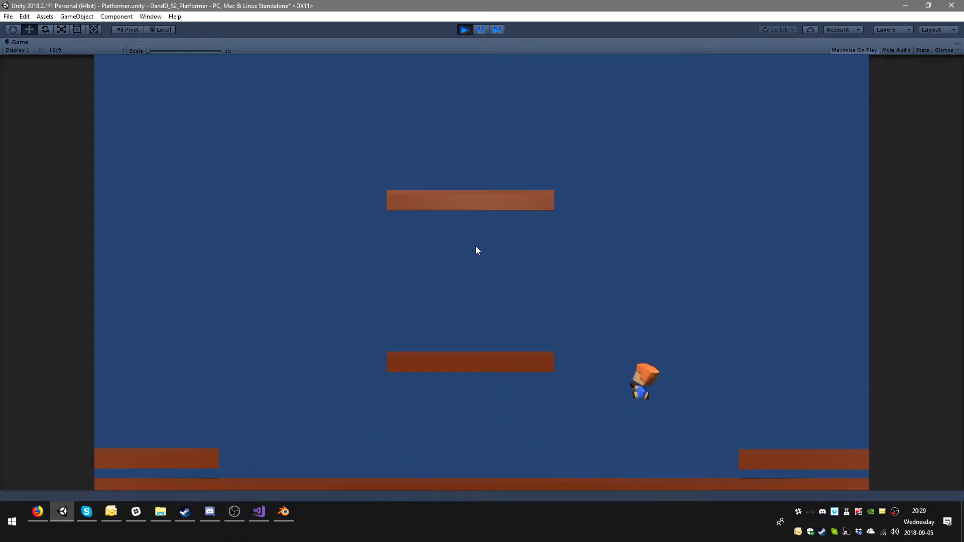